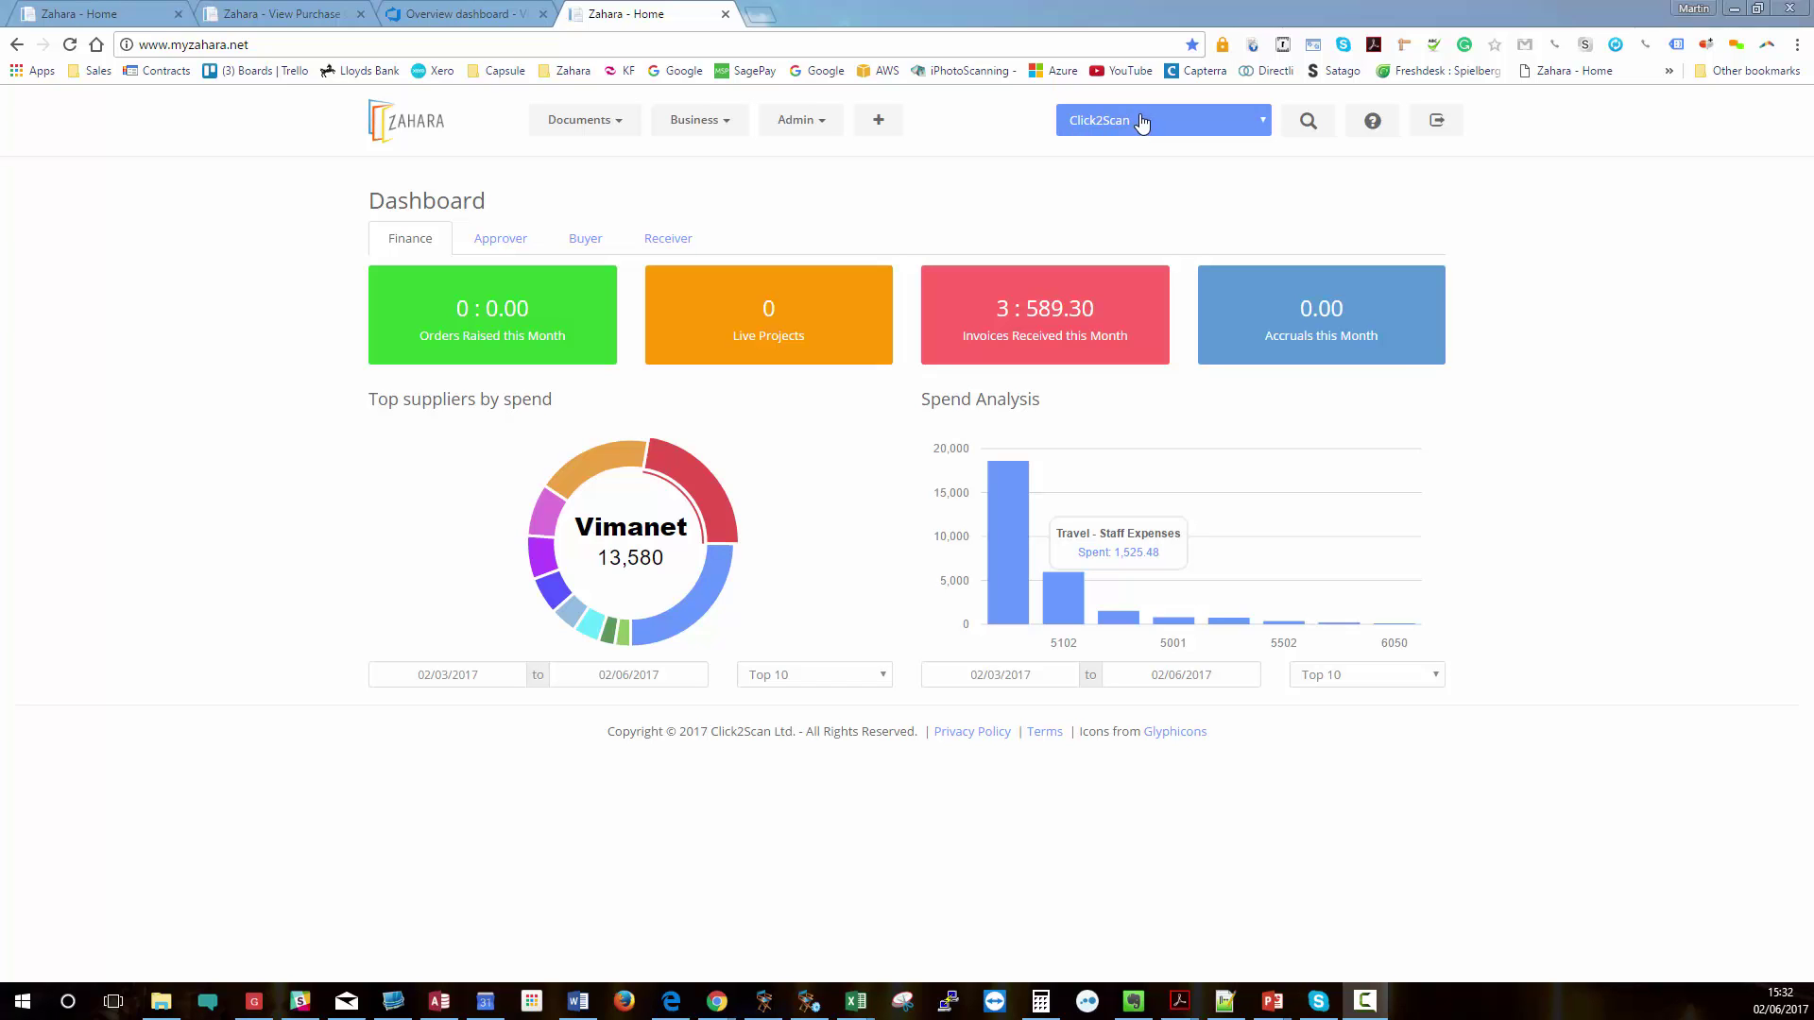
Switch the active business unit to Edge Technologies, and switch it again to Click2Scan Demo Environment.
left_click(1264, 127)
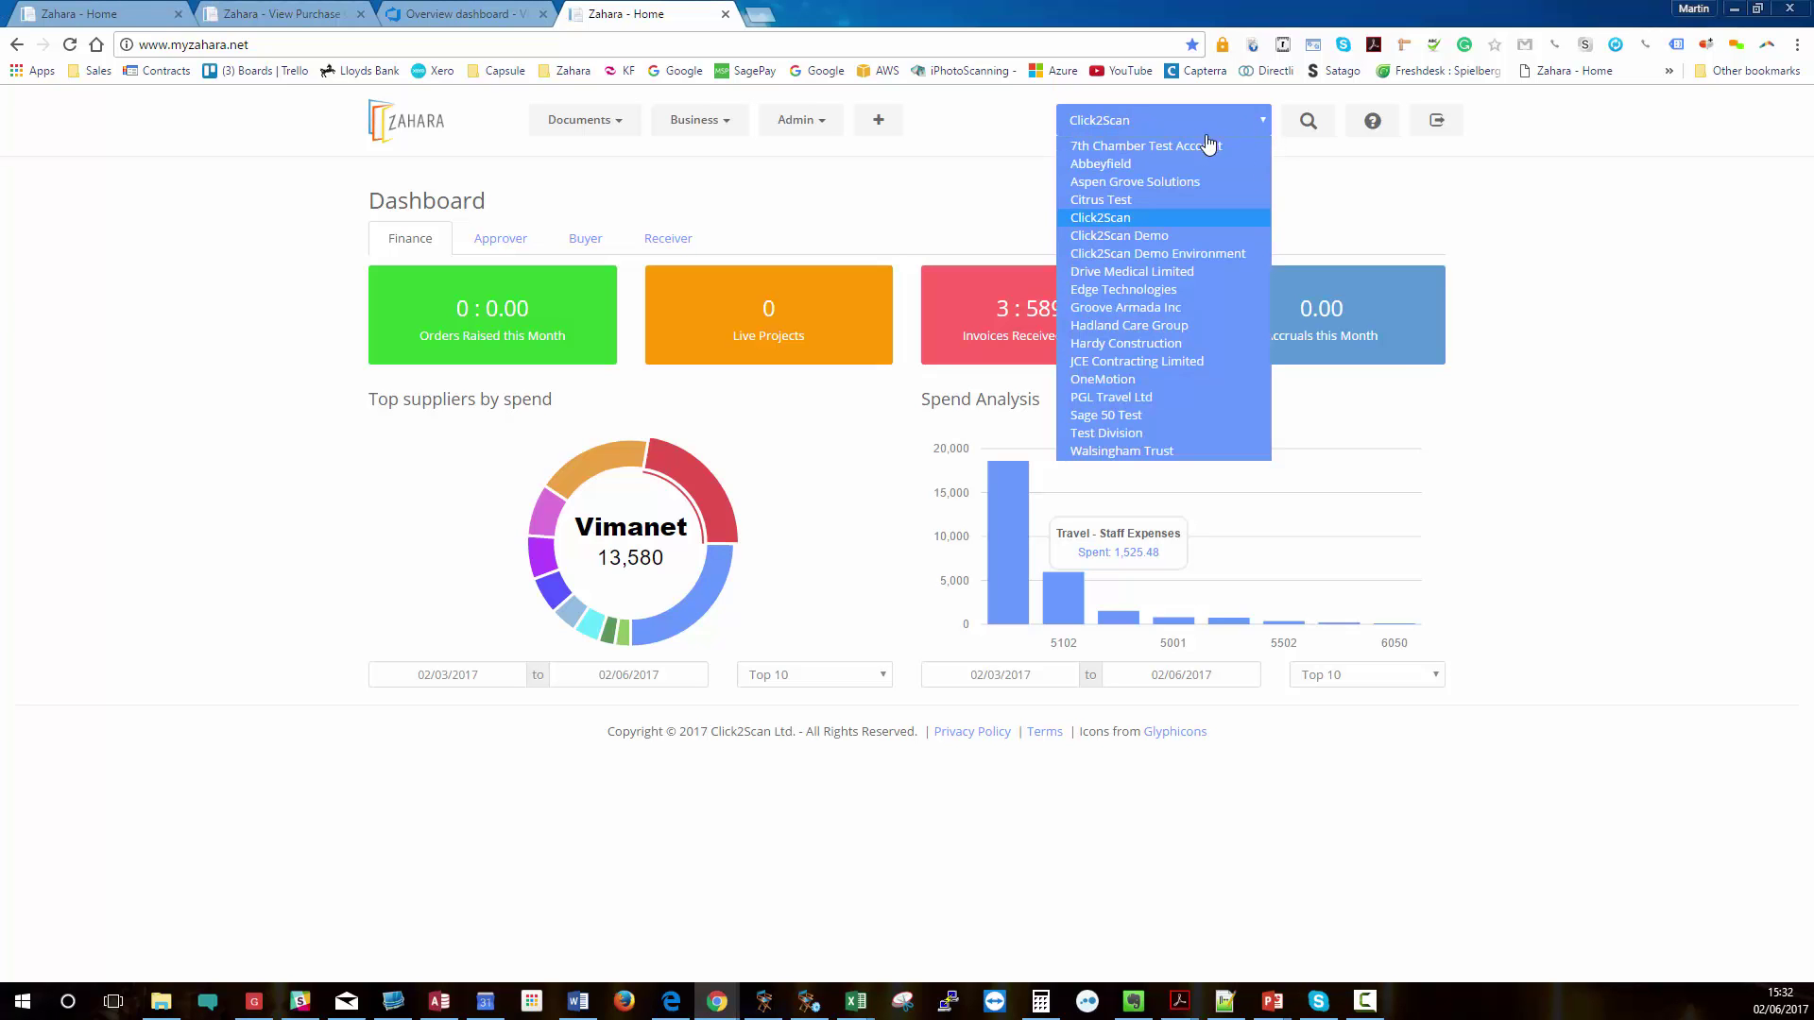
left_click(1130, 293)
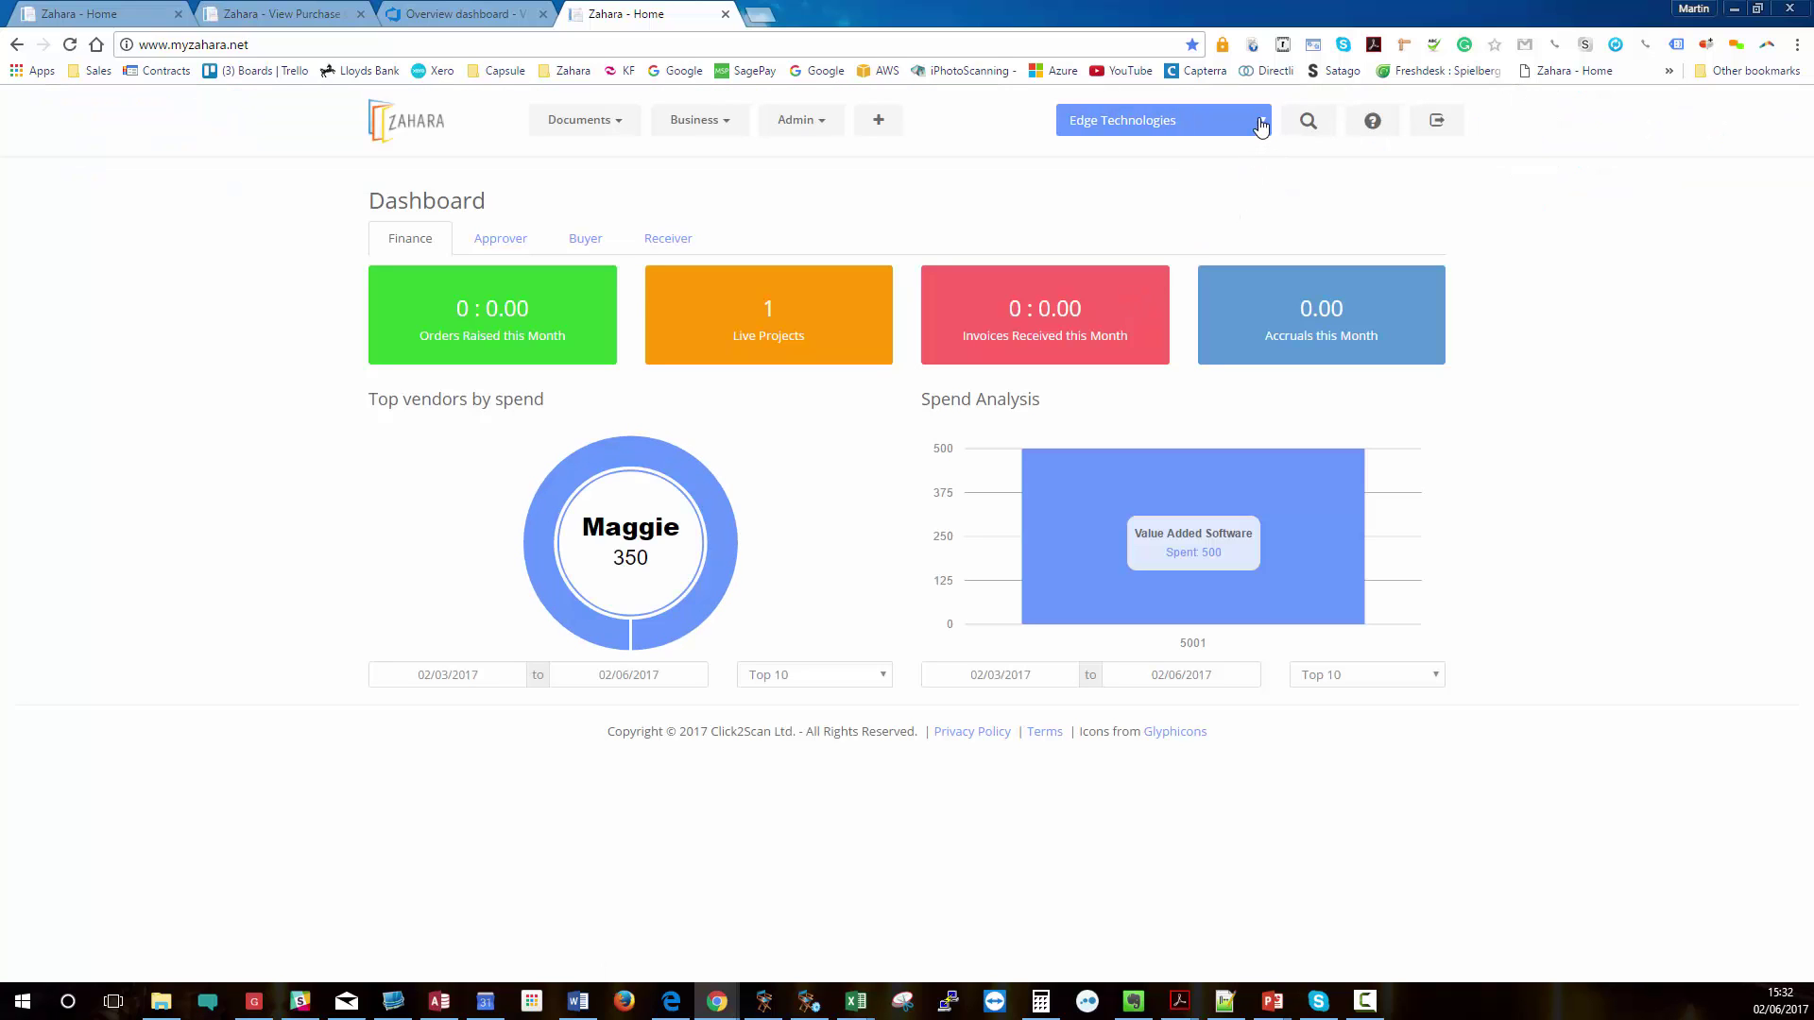
left_click(1261, 123)
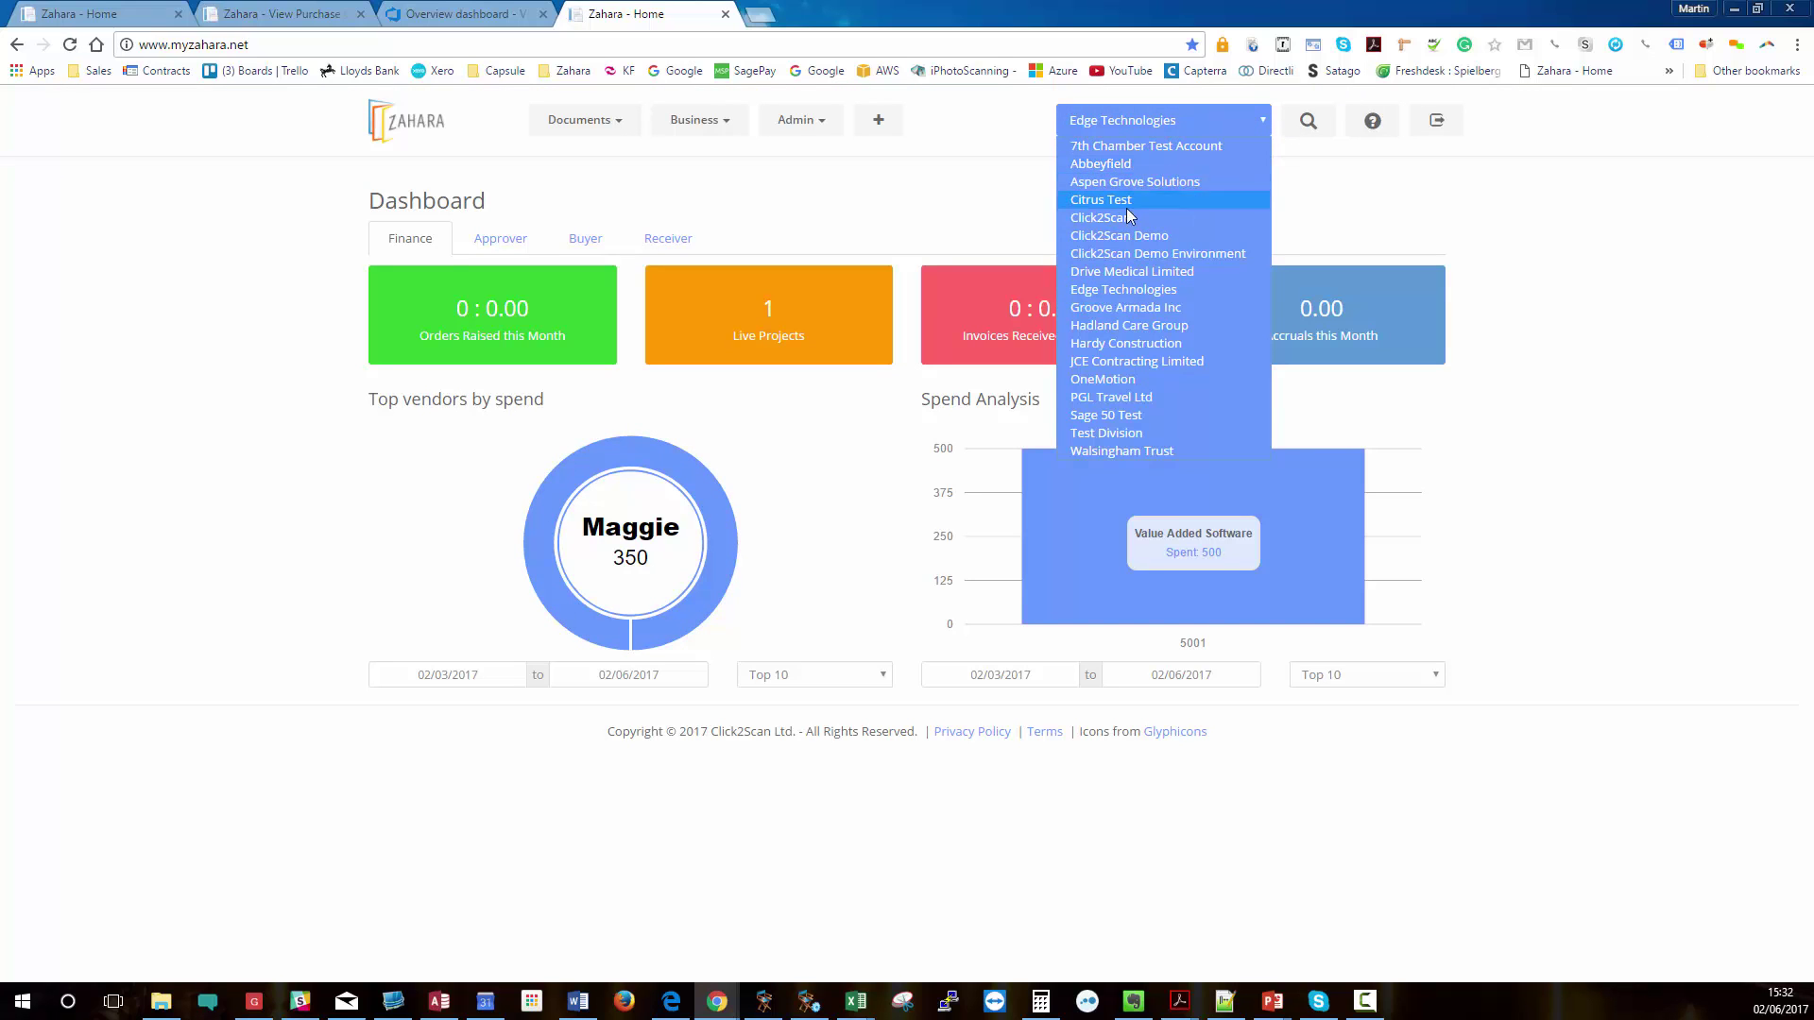
left_click(1126, 255)
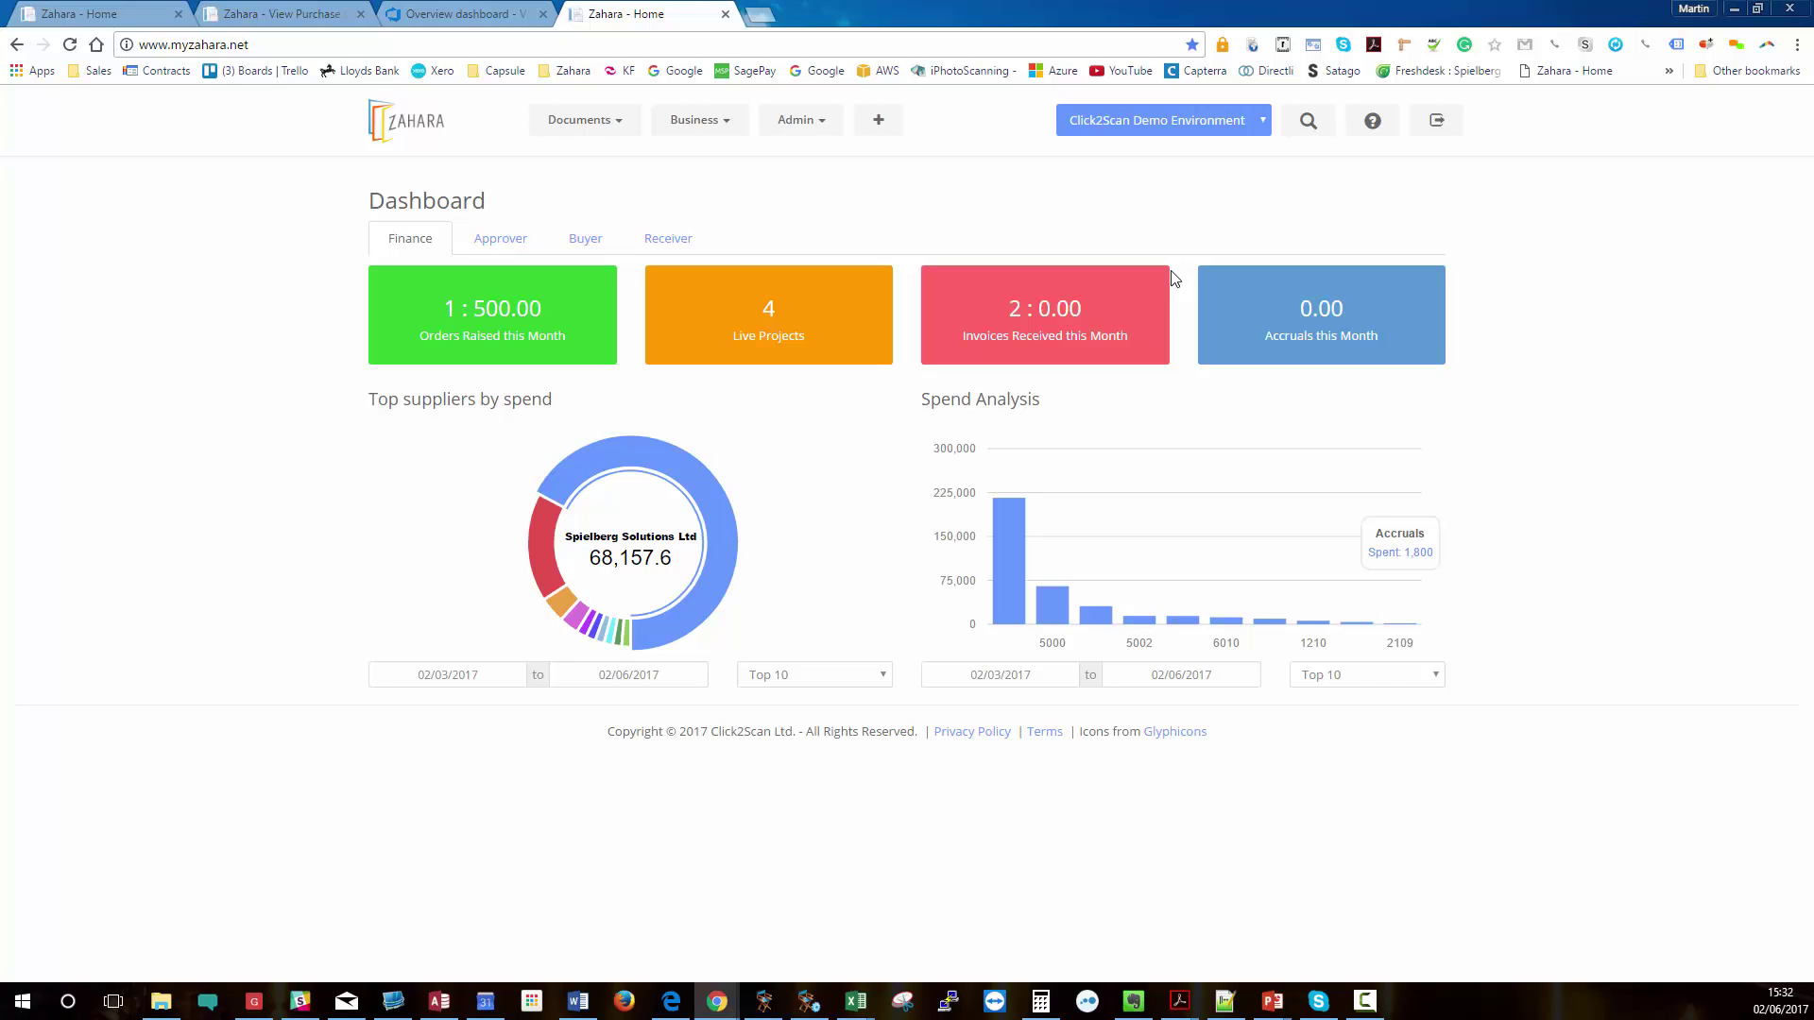
Open the tenancy management page for creating business units and users.
left_click(725, 123)
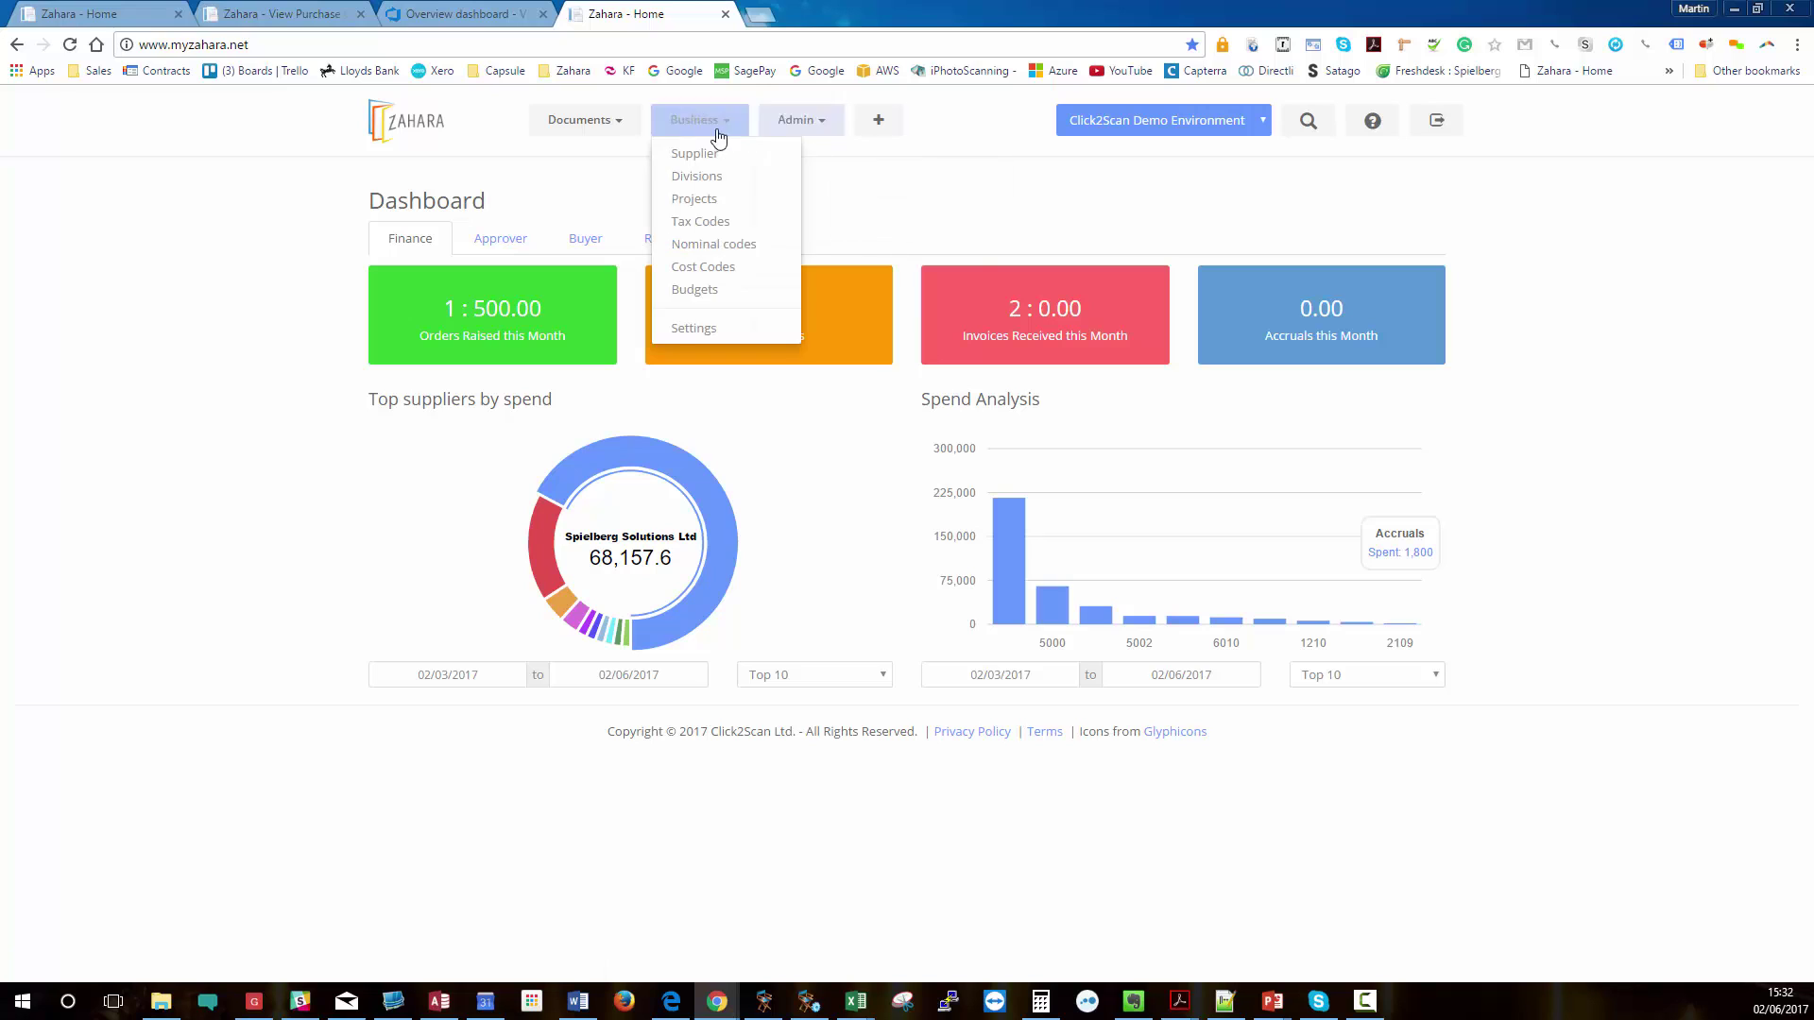
mouse_move(636, 140)
left_click(1127, 124)
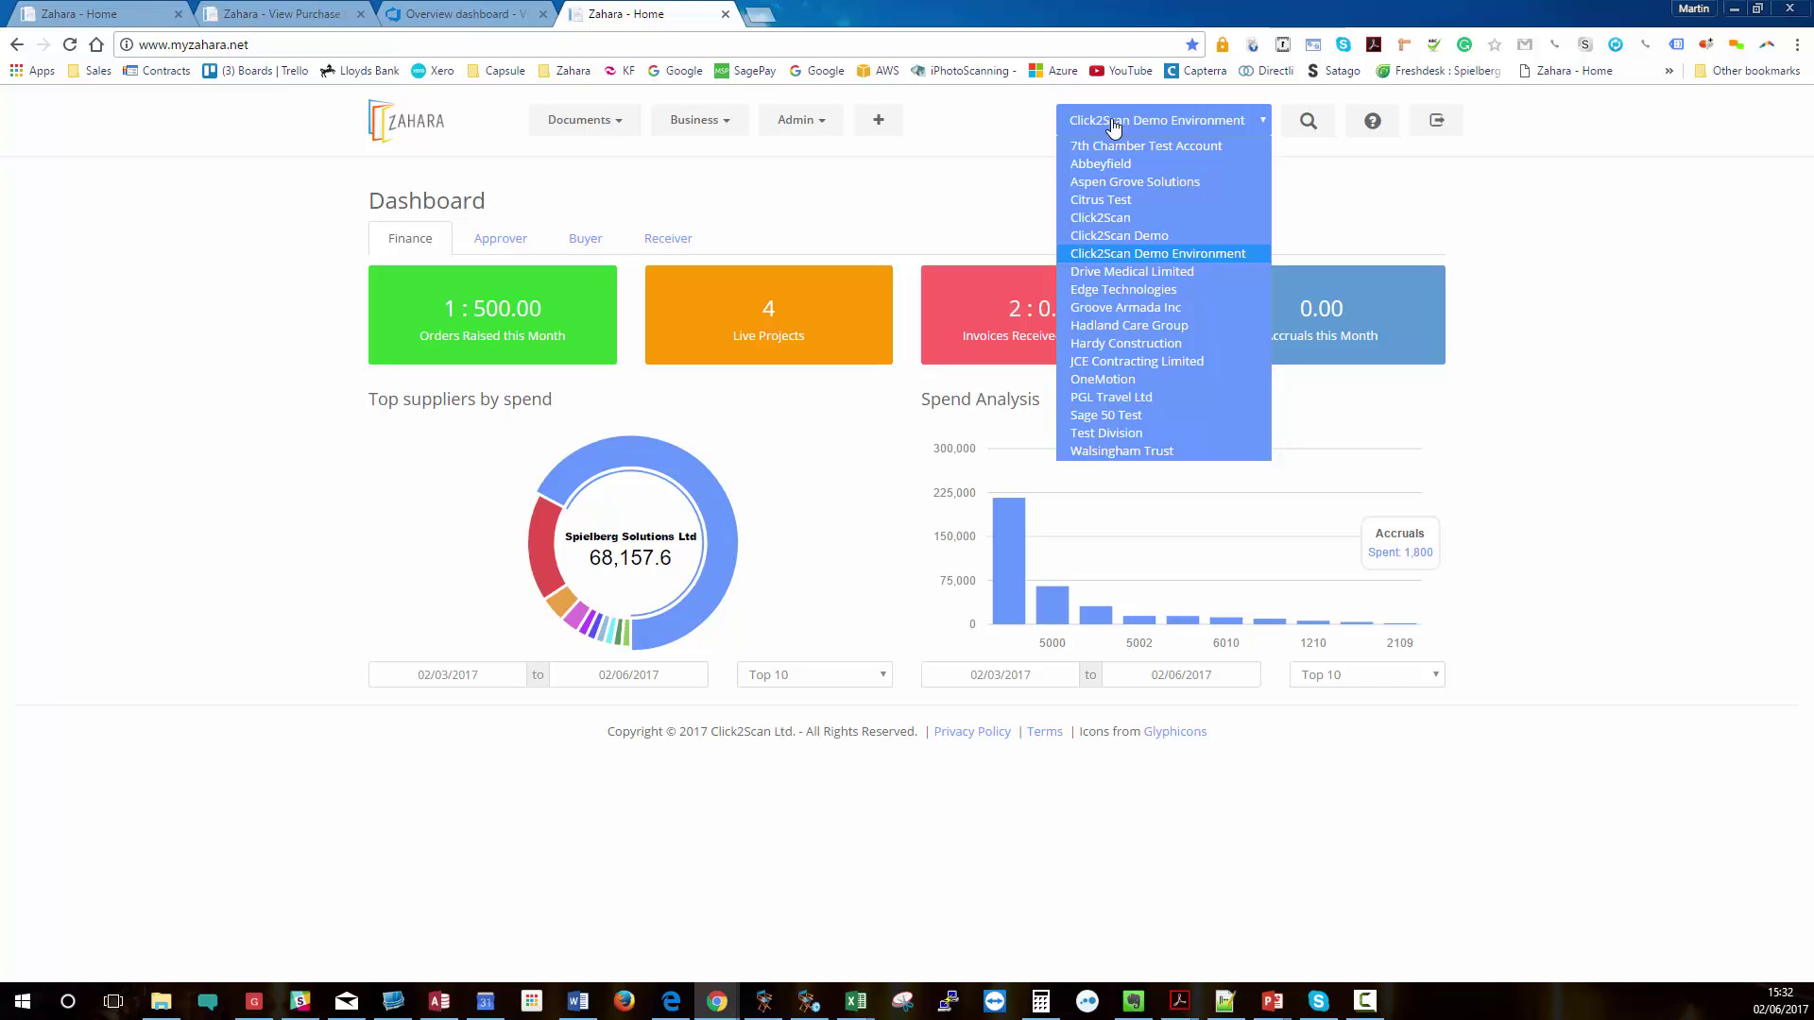
left_click(797, 120)
left_click(790, 215)
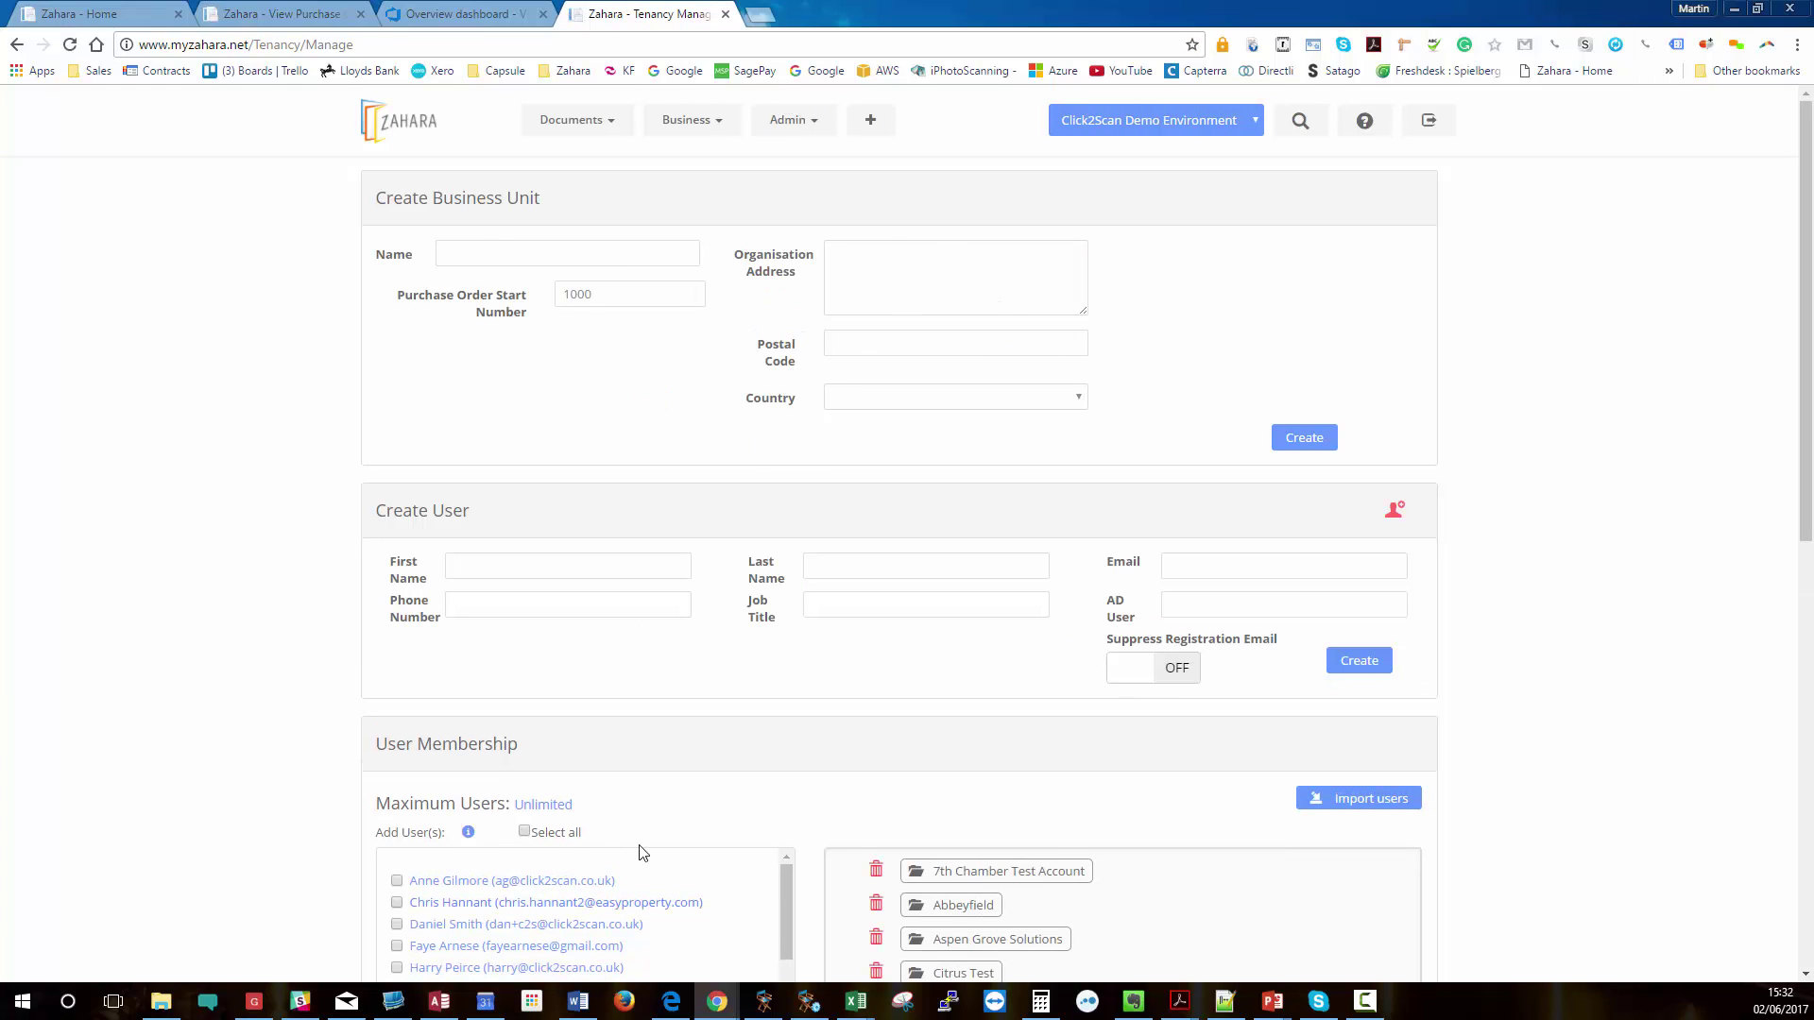
Open the Sales division's settings from the list of divisions.
left_click(694, 120)
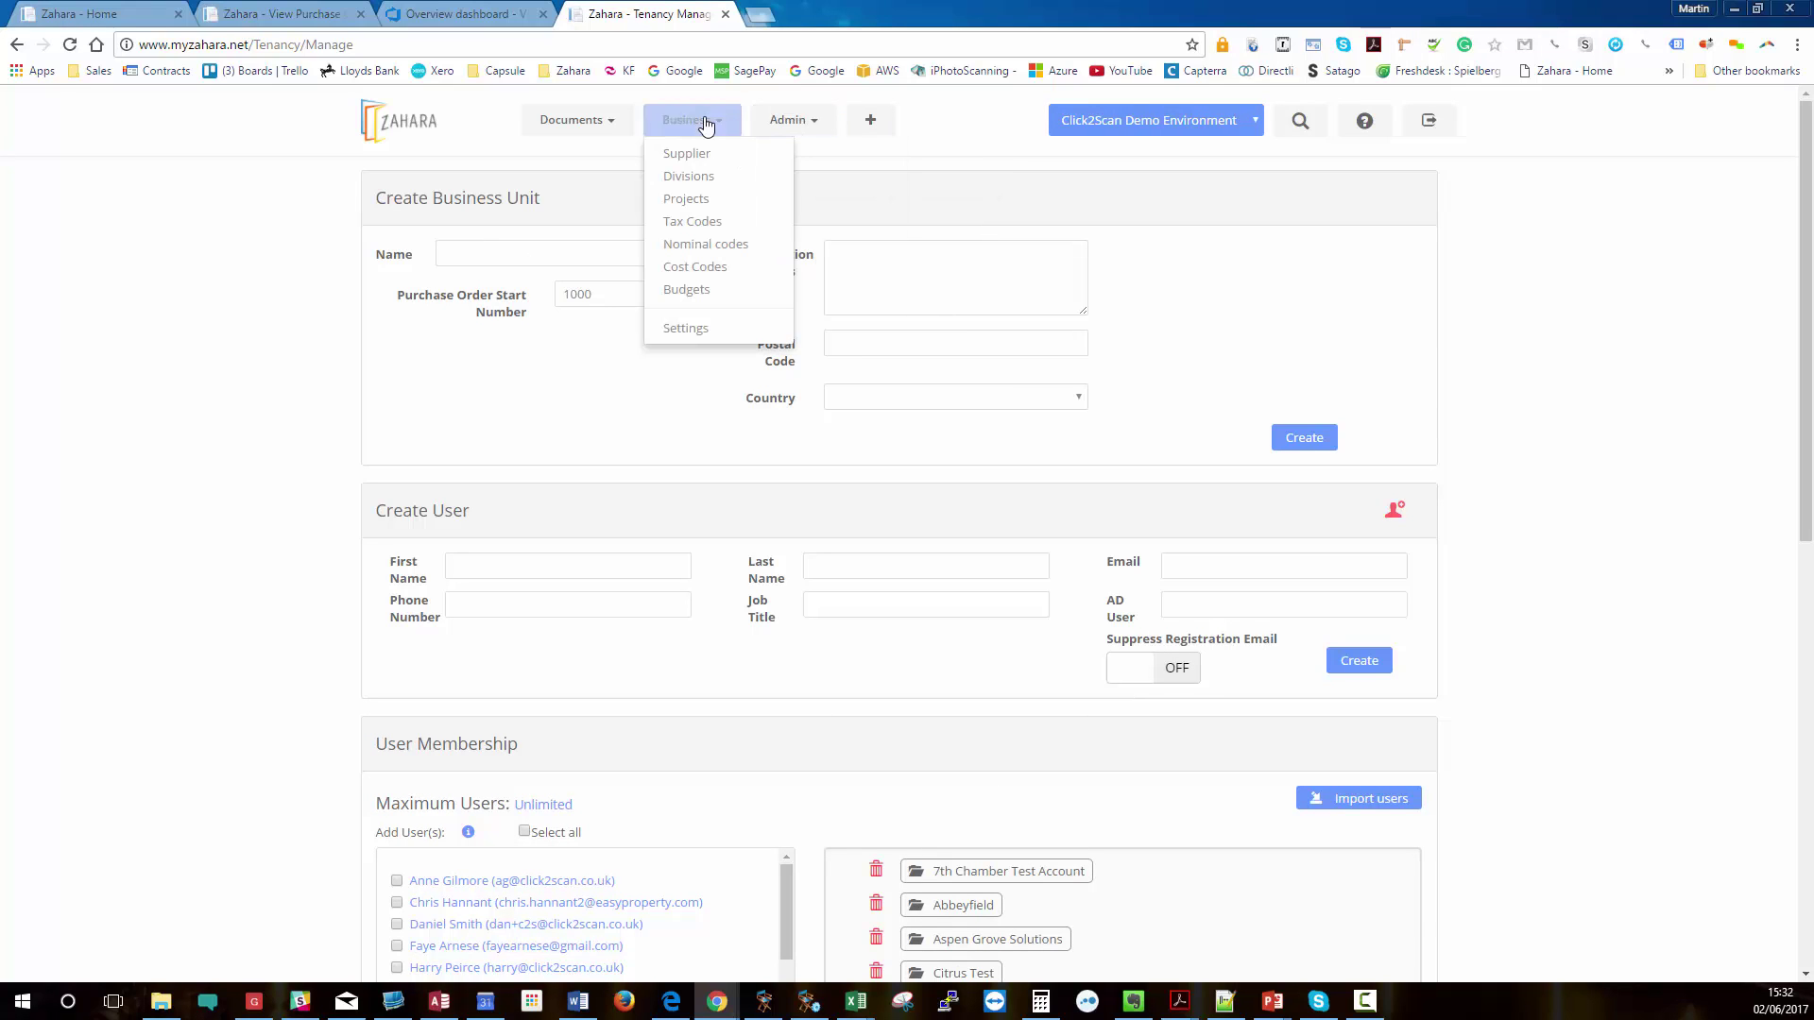
left_click(702, 177)
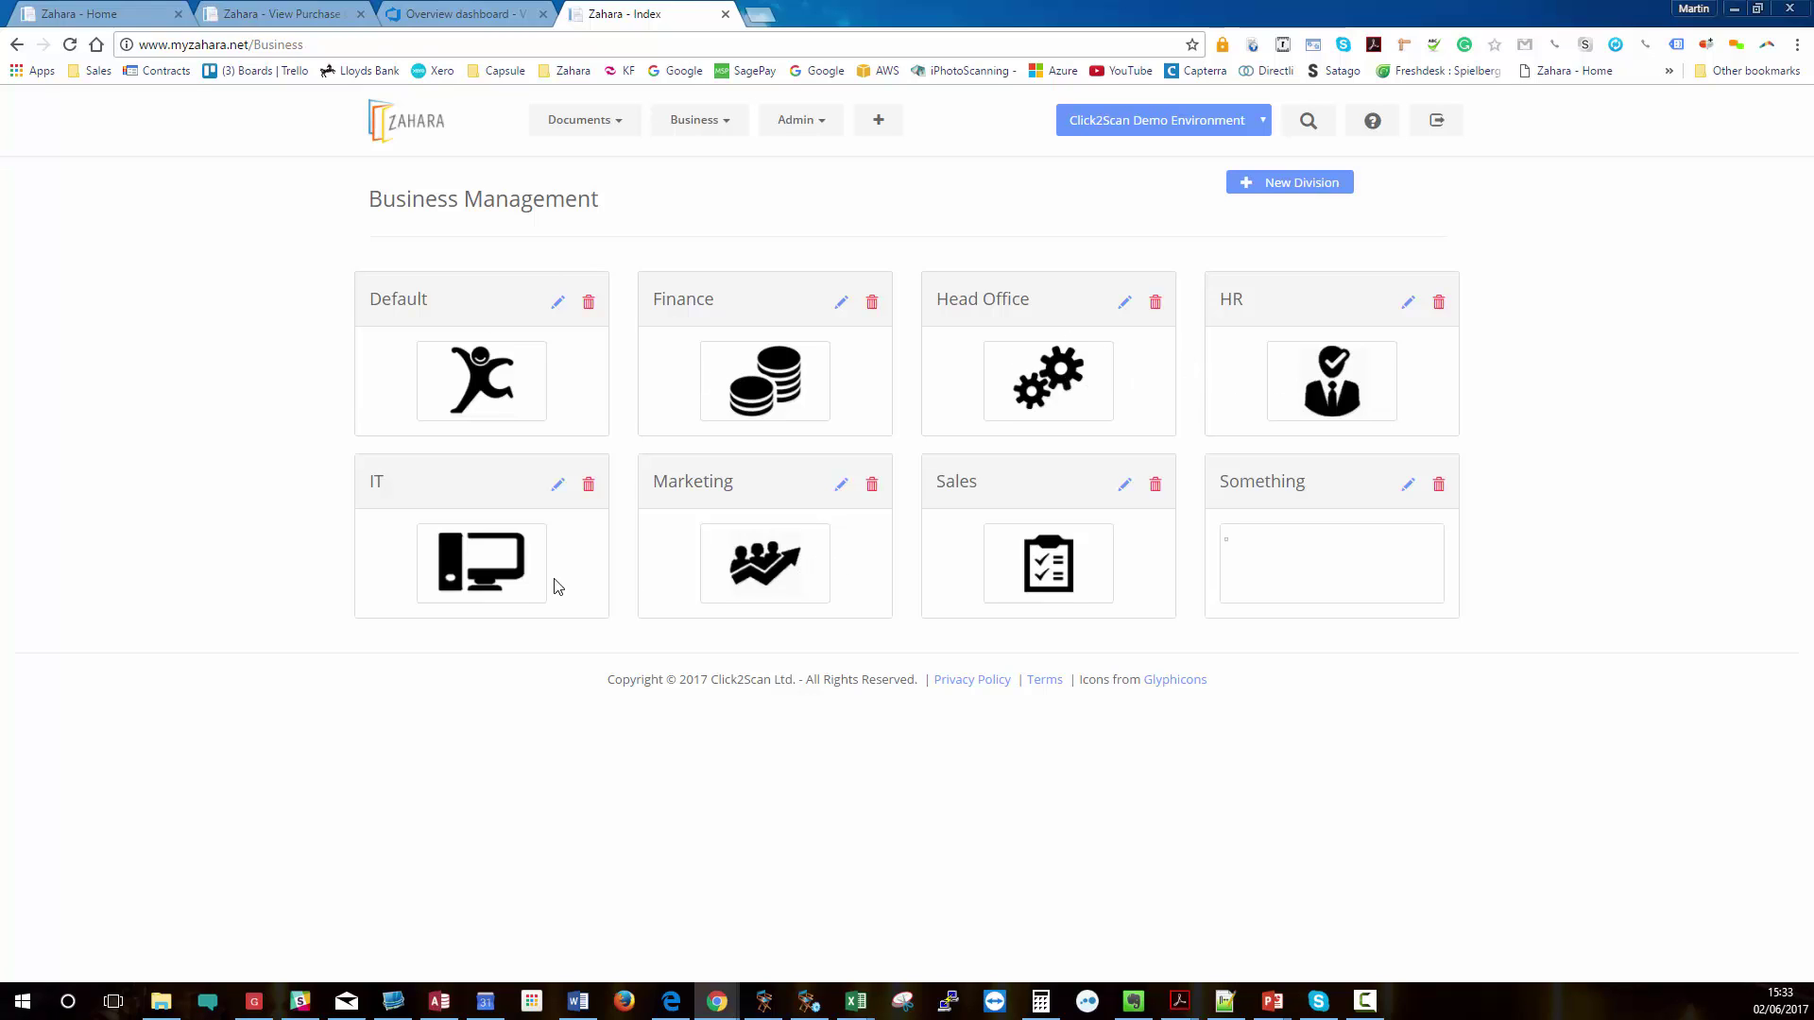
left_click(1126, 487)
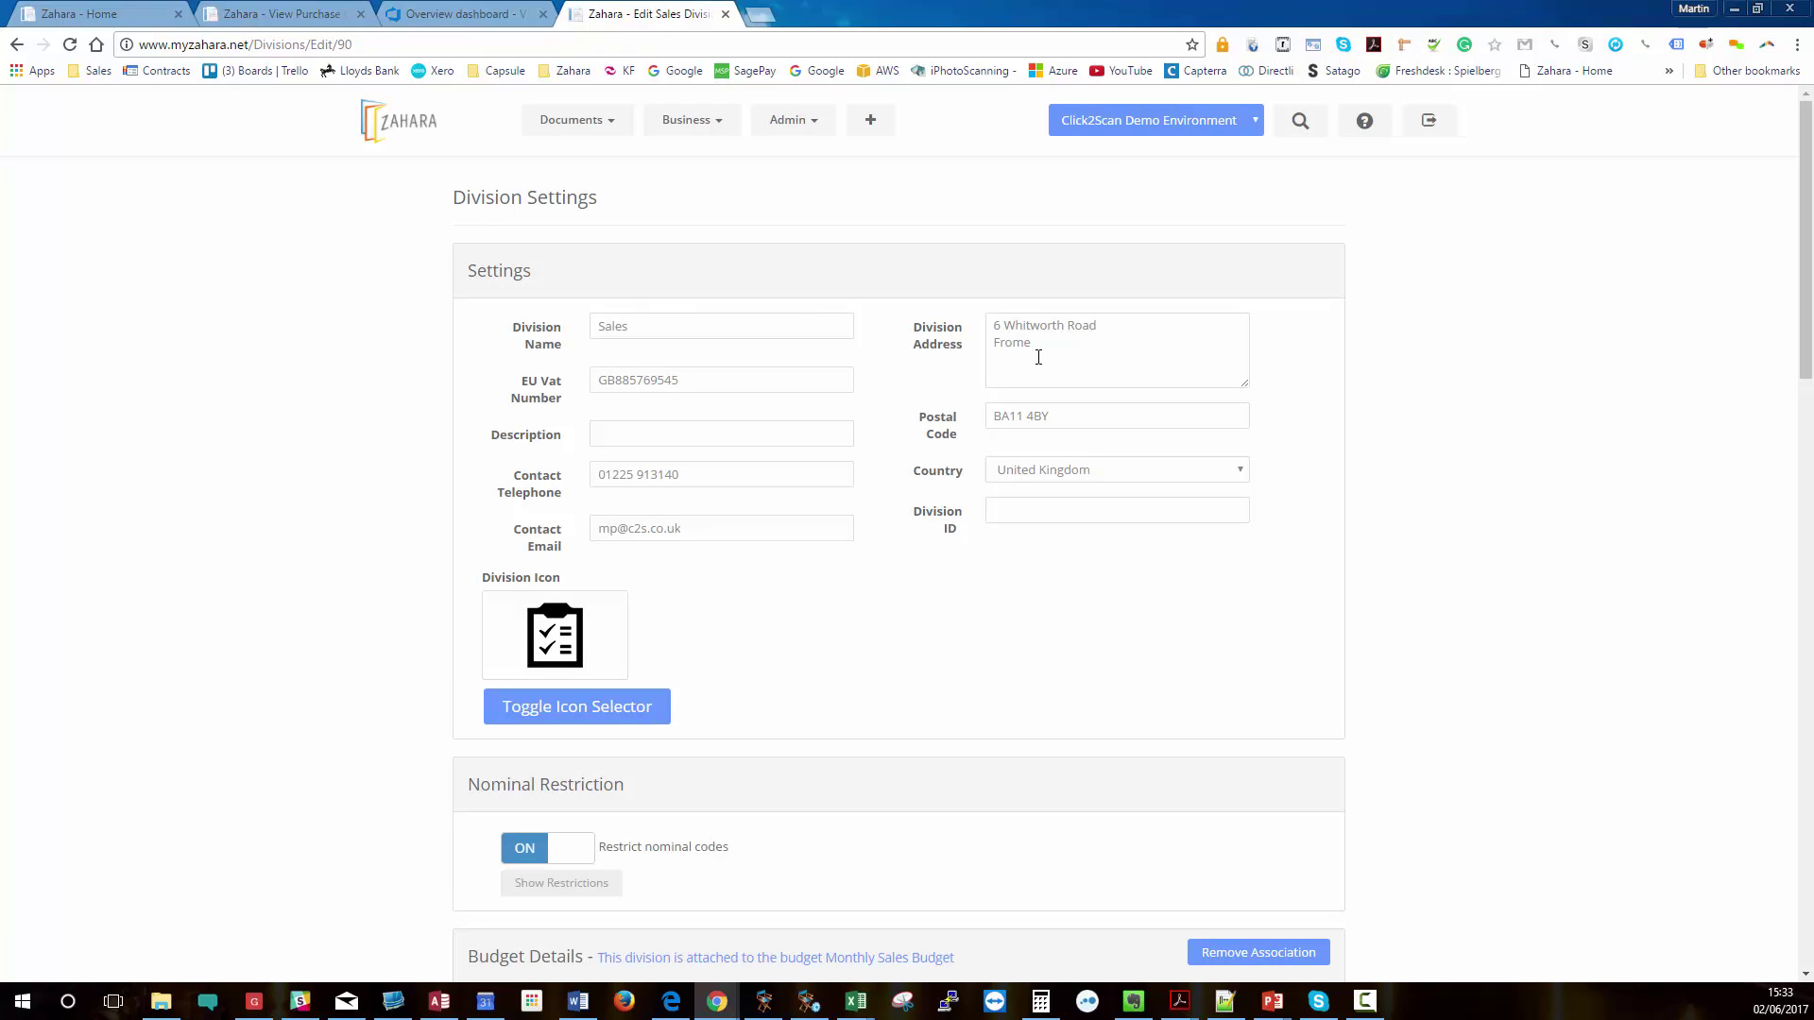
Examine the Sales division's budget details, defaults and approval workflows, and return to the list of divisions.
scroll(692, 529, "down", 4)
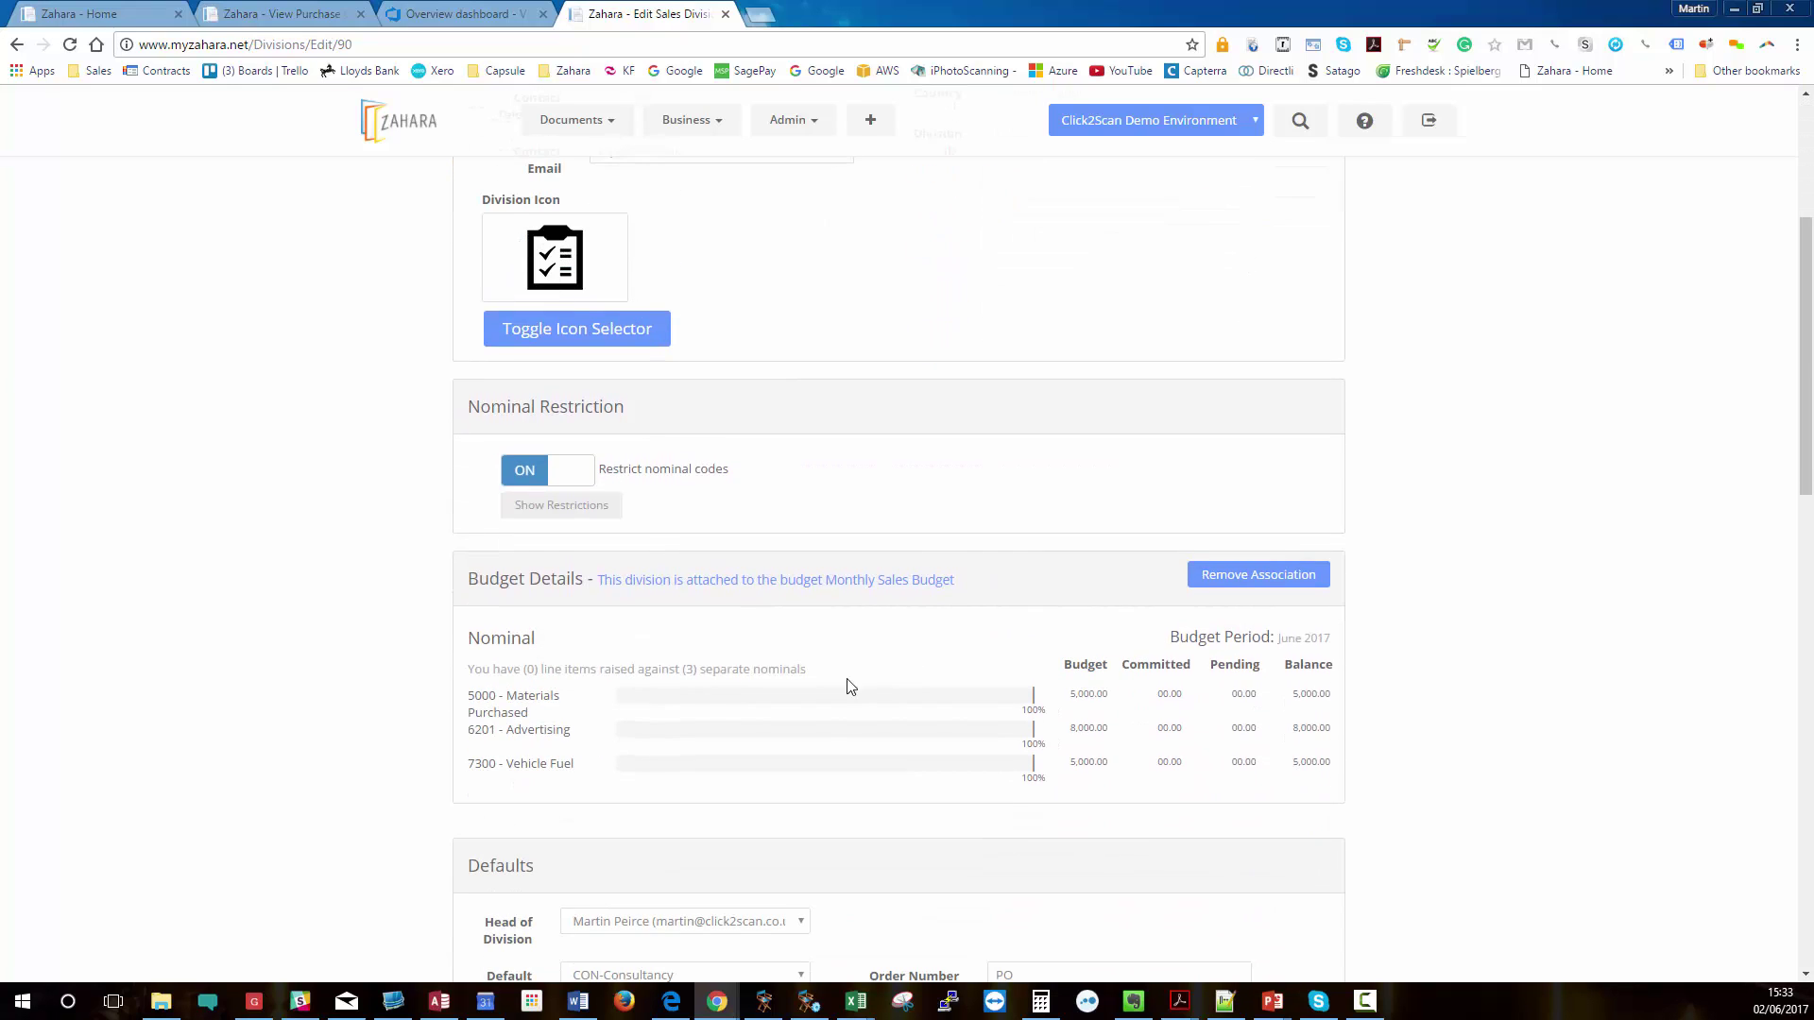
scroll(917, 659, "down", 5)
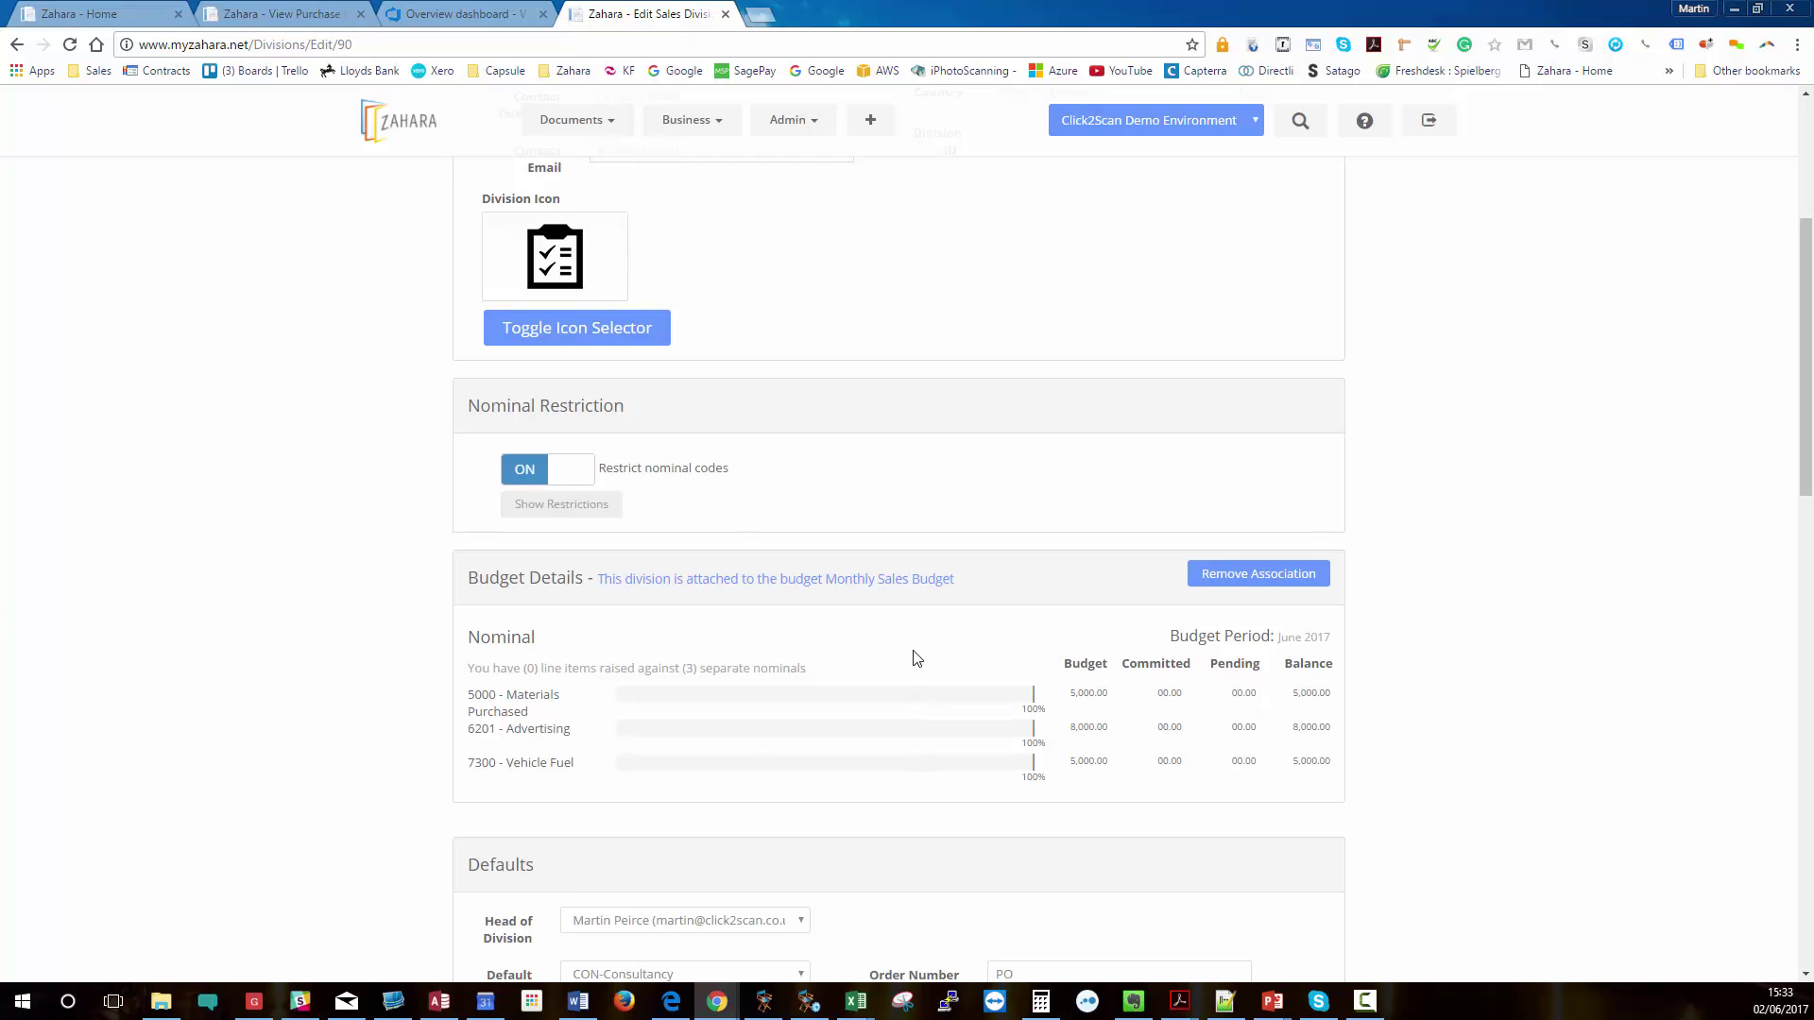
scroll(916, 658, "down", 4)
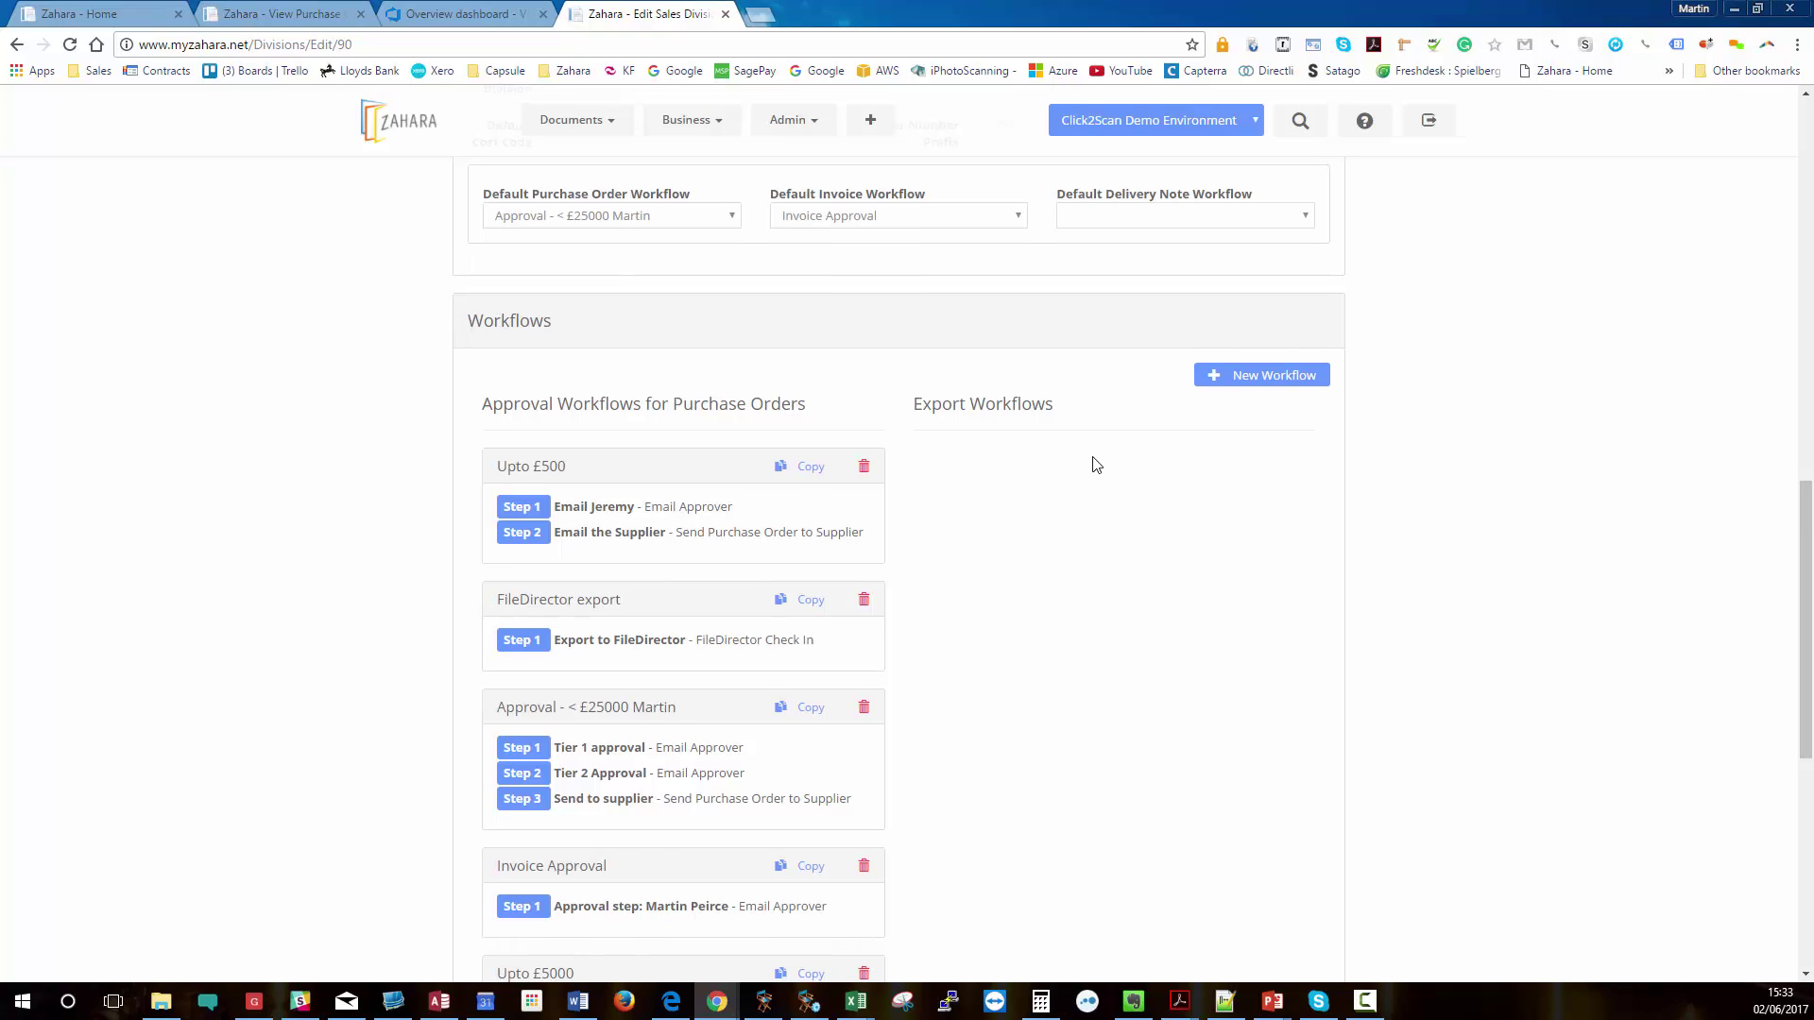
scroll(1096, 465, "down", 1)
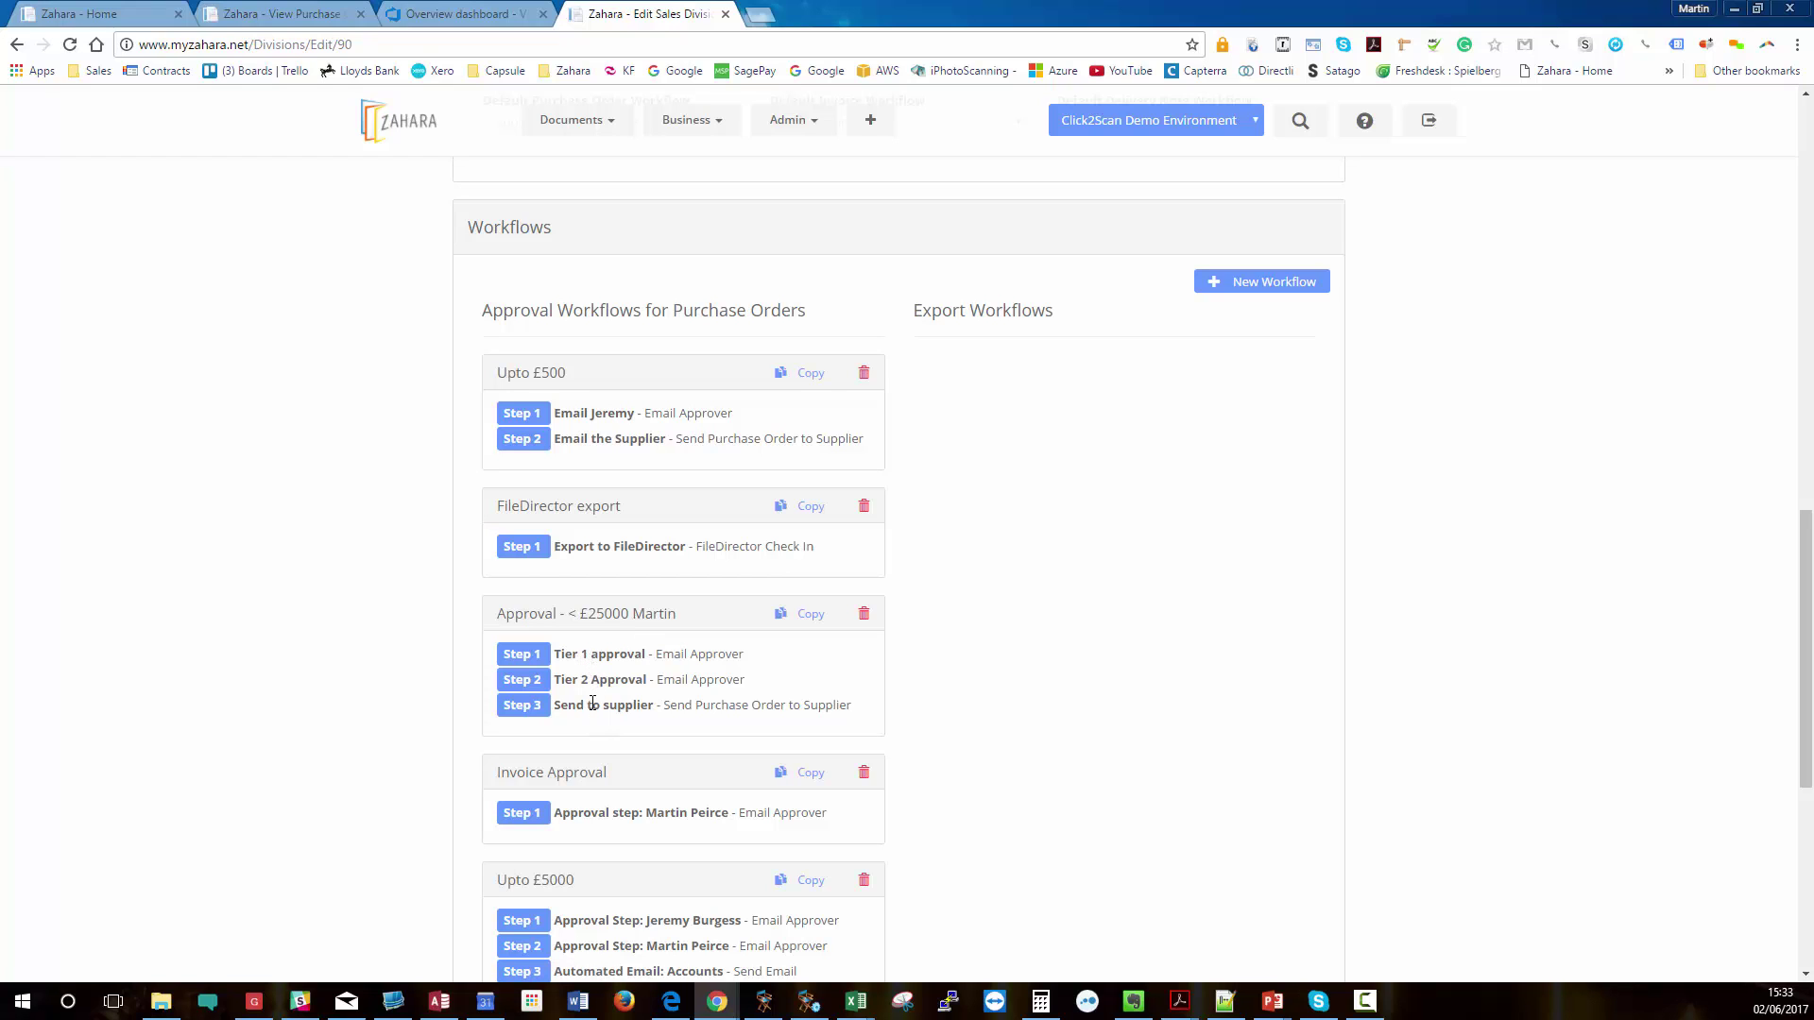
scroll(770, 687, "down", 4)
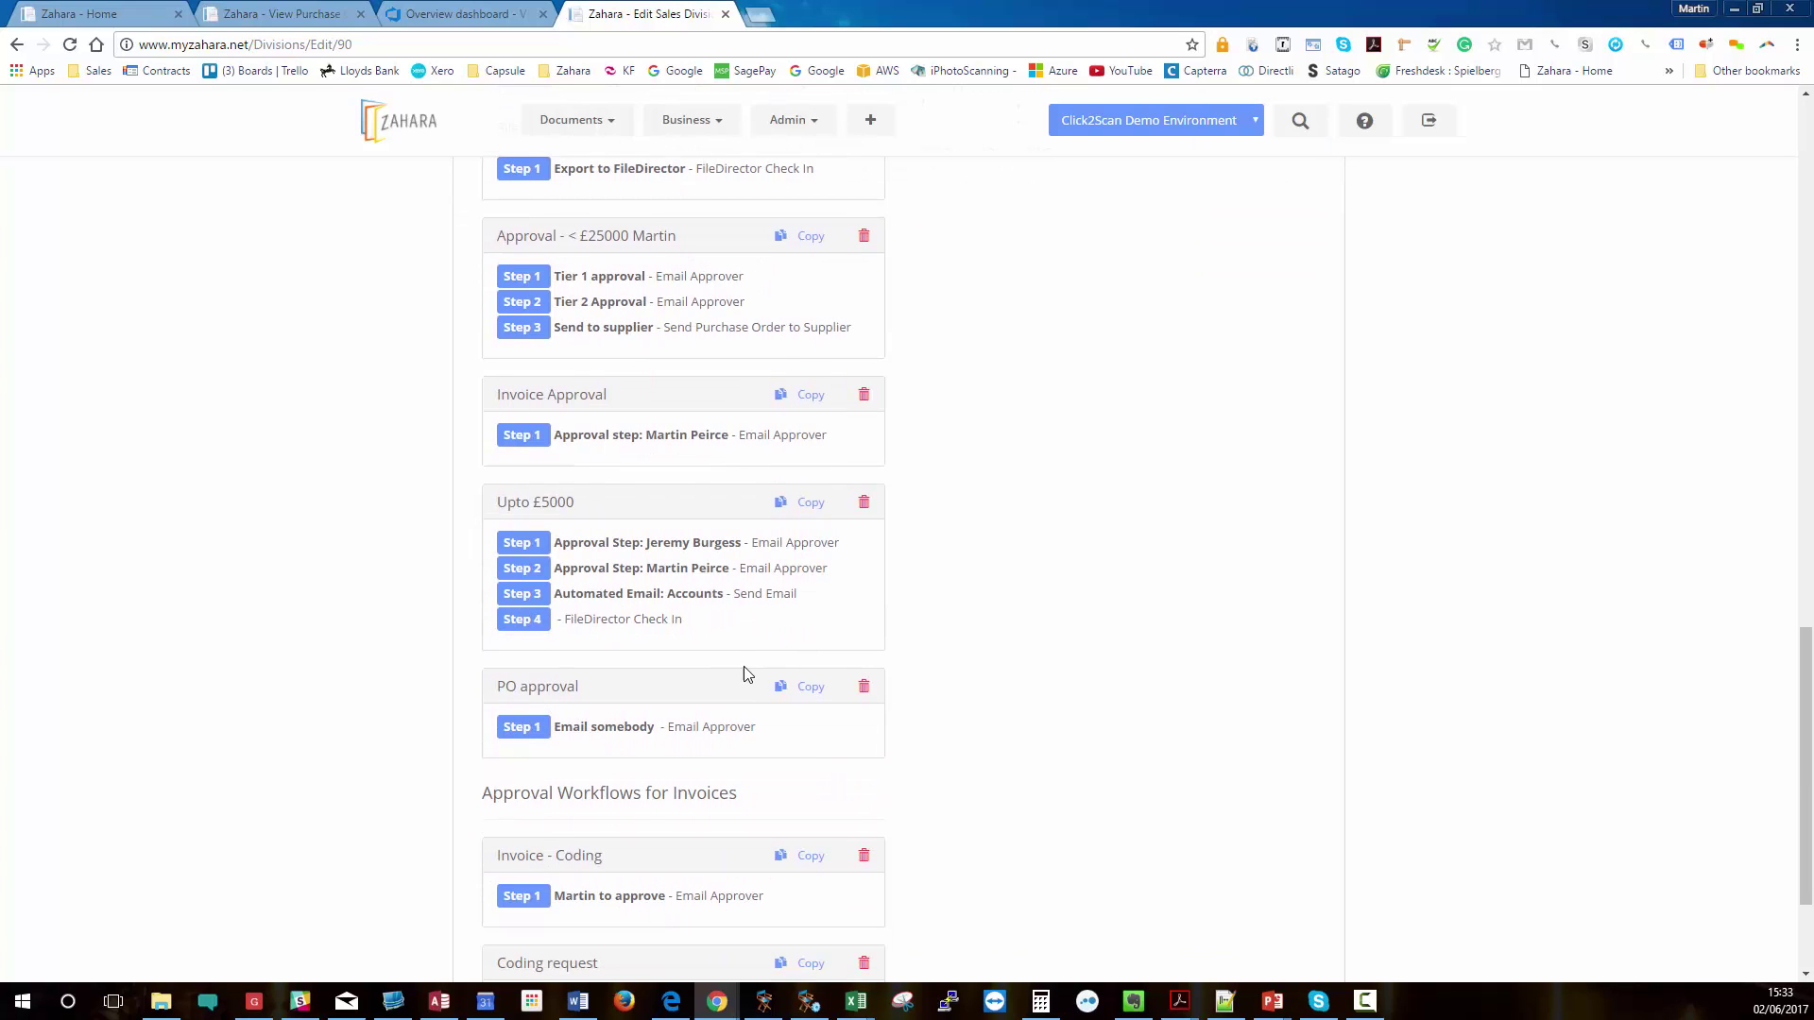
scroll(748, 676, "down", 3)
scroll(751, 685, "up", 20)
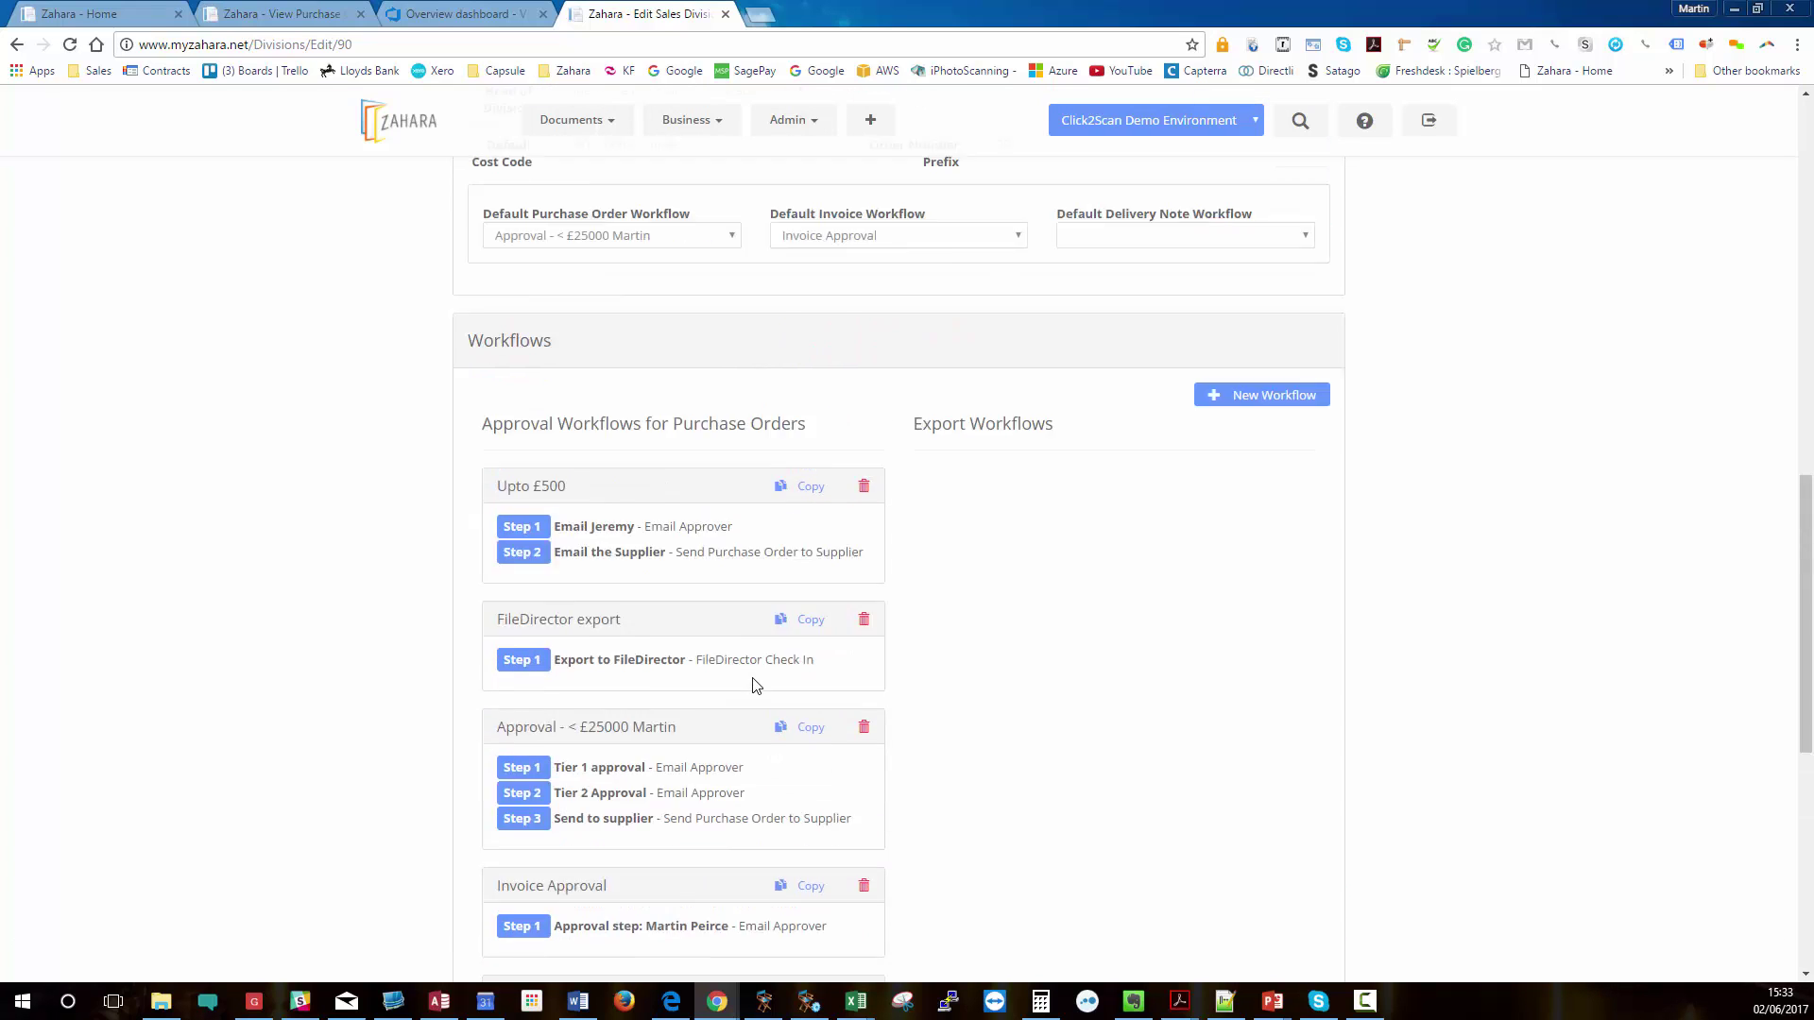
left_click(692, 120)
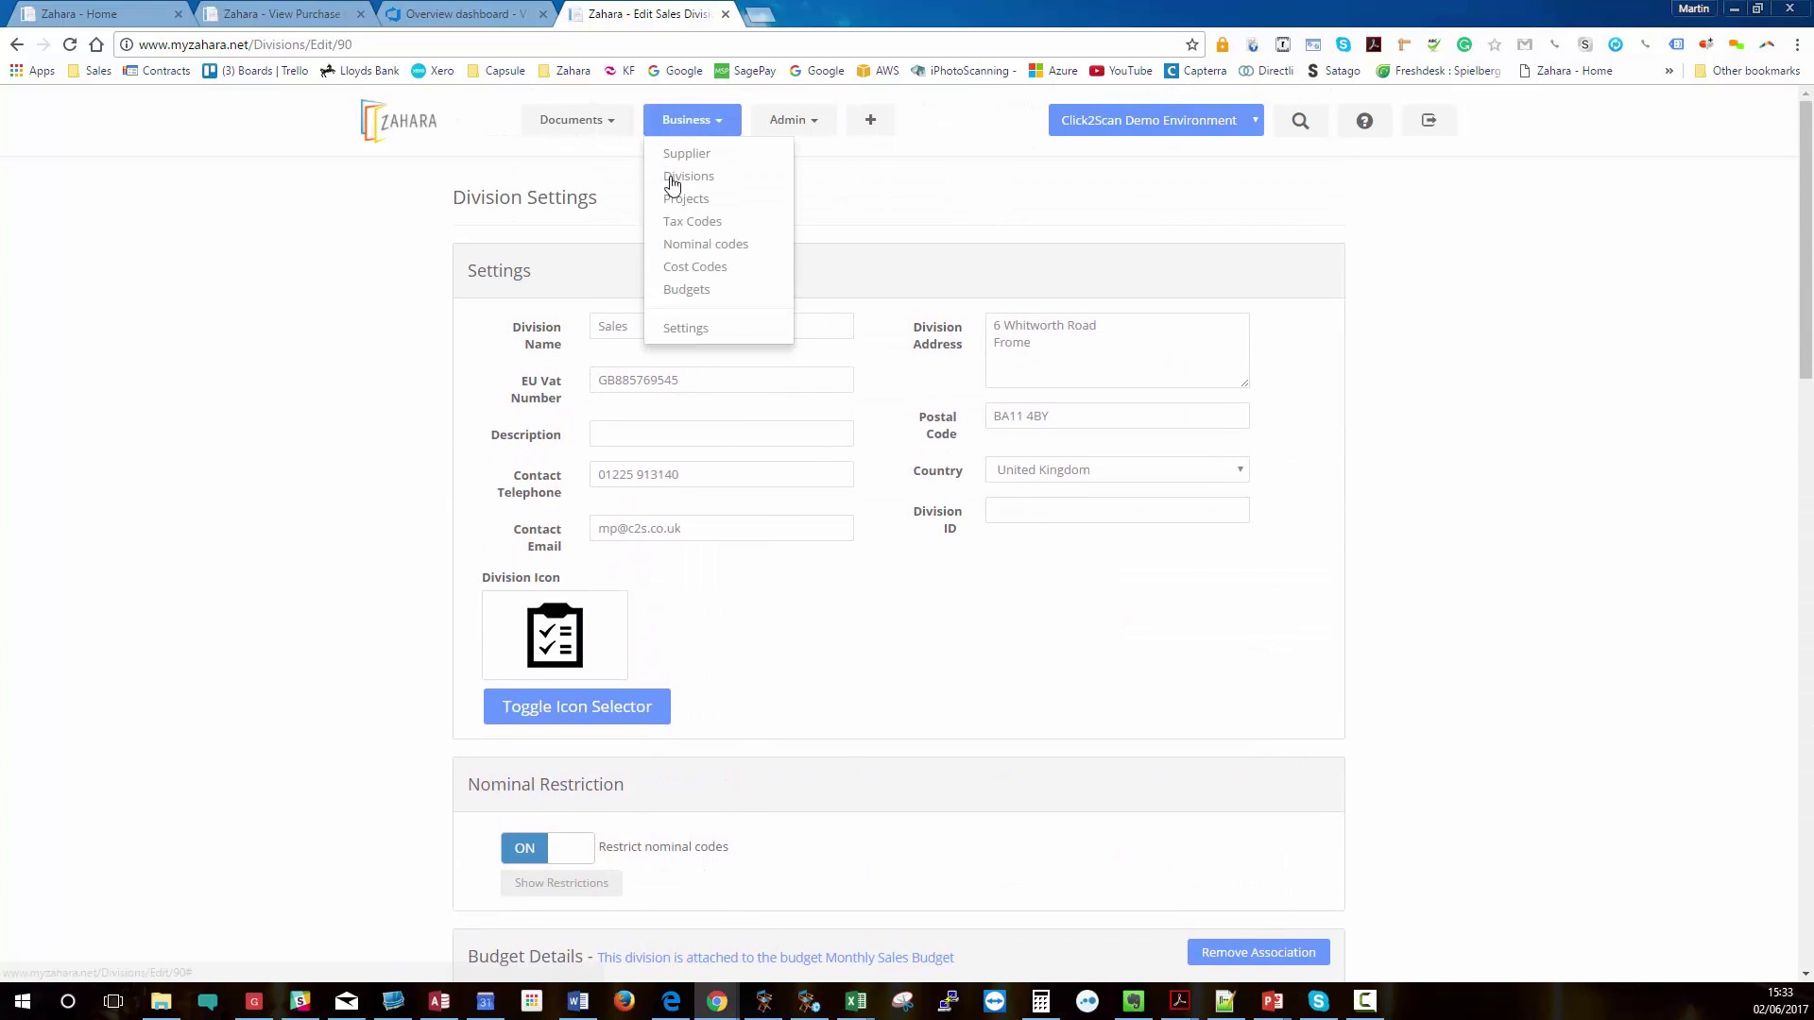
left_click(676, 174)
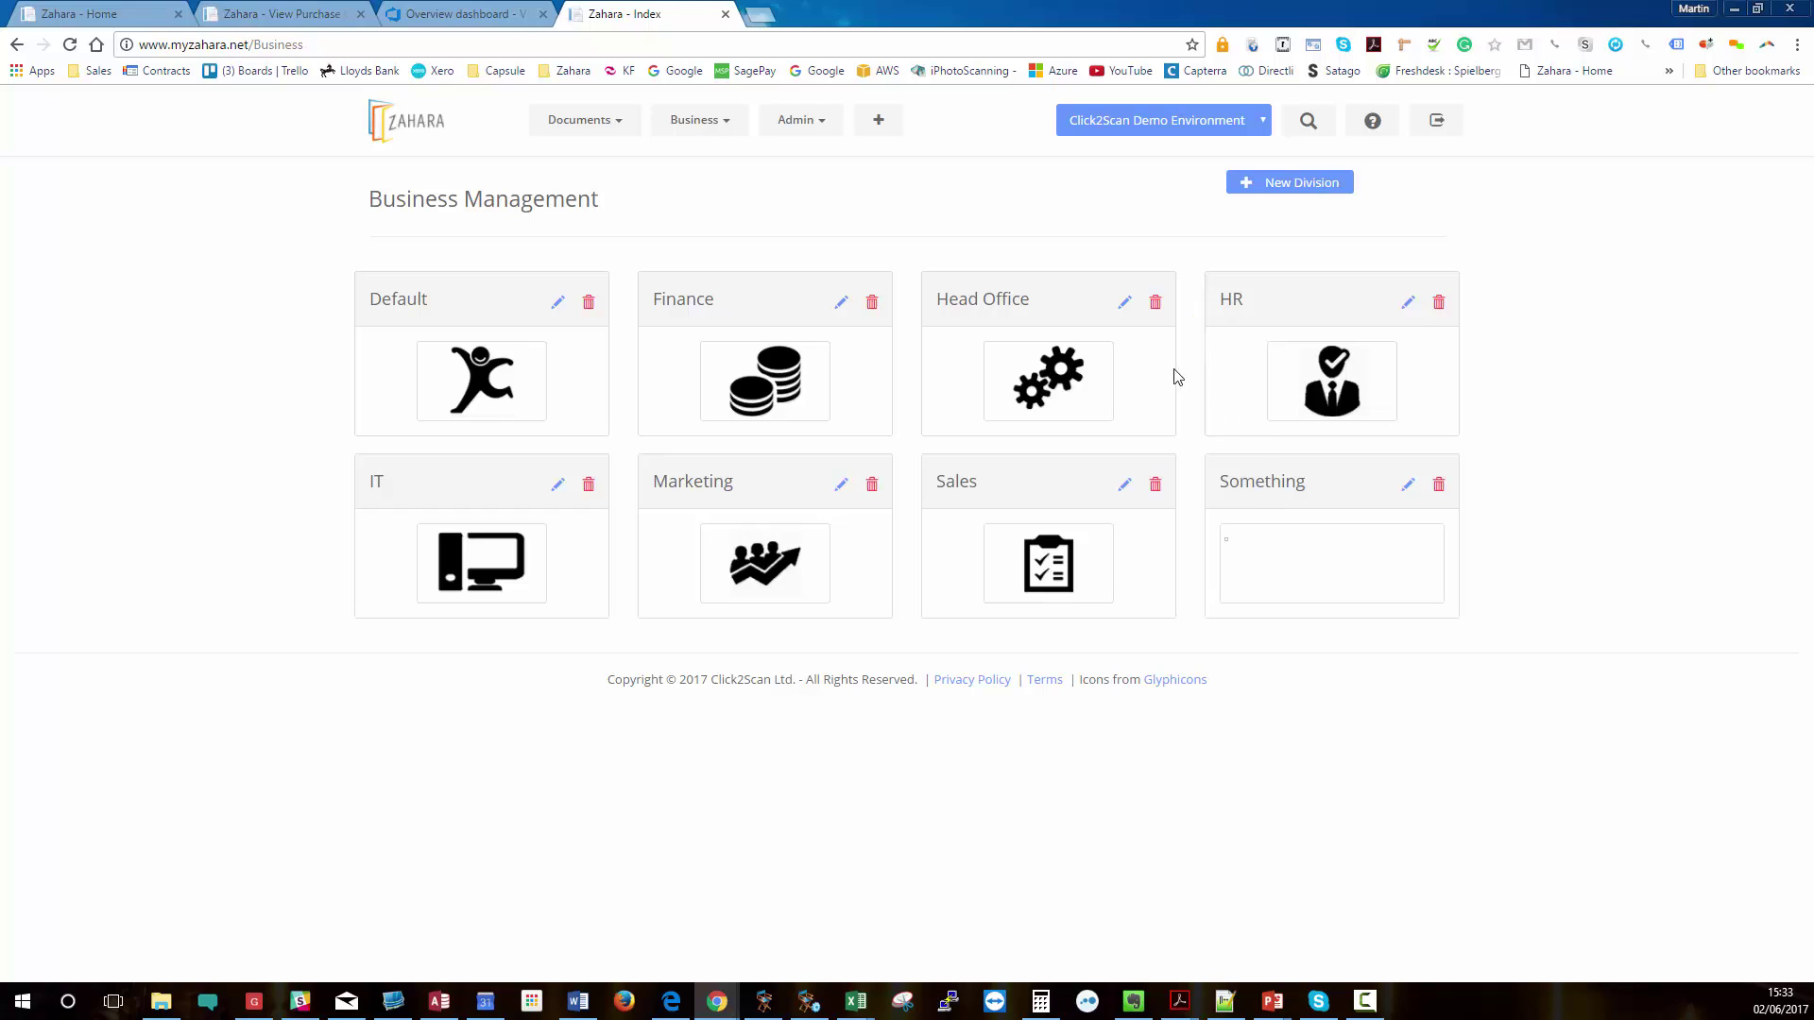
Open the supplier list and view its CSV import options without importing anything.
left_click(700, 124)
left_click(705, 161)
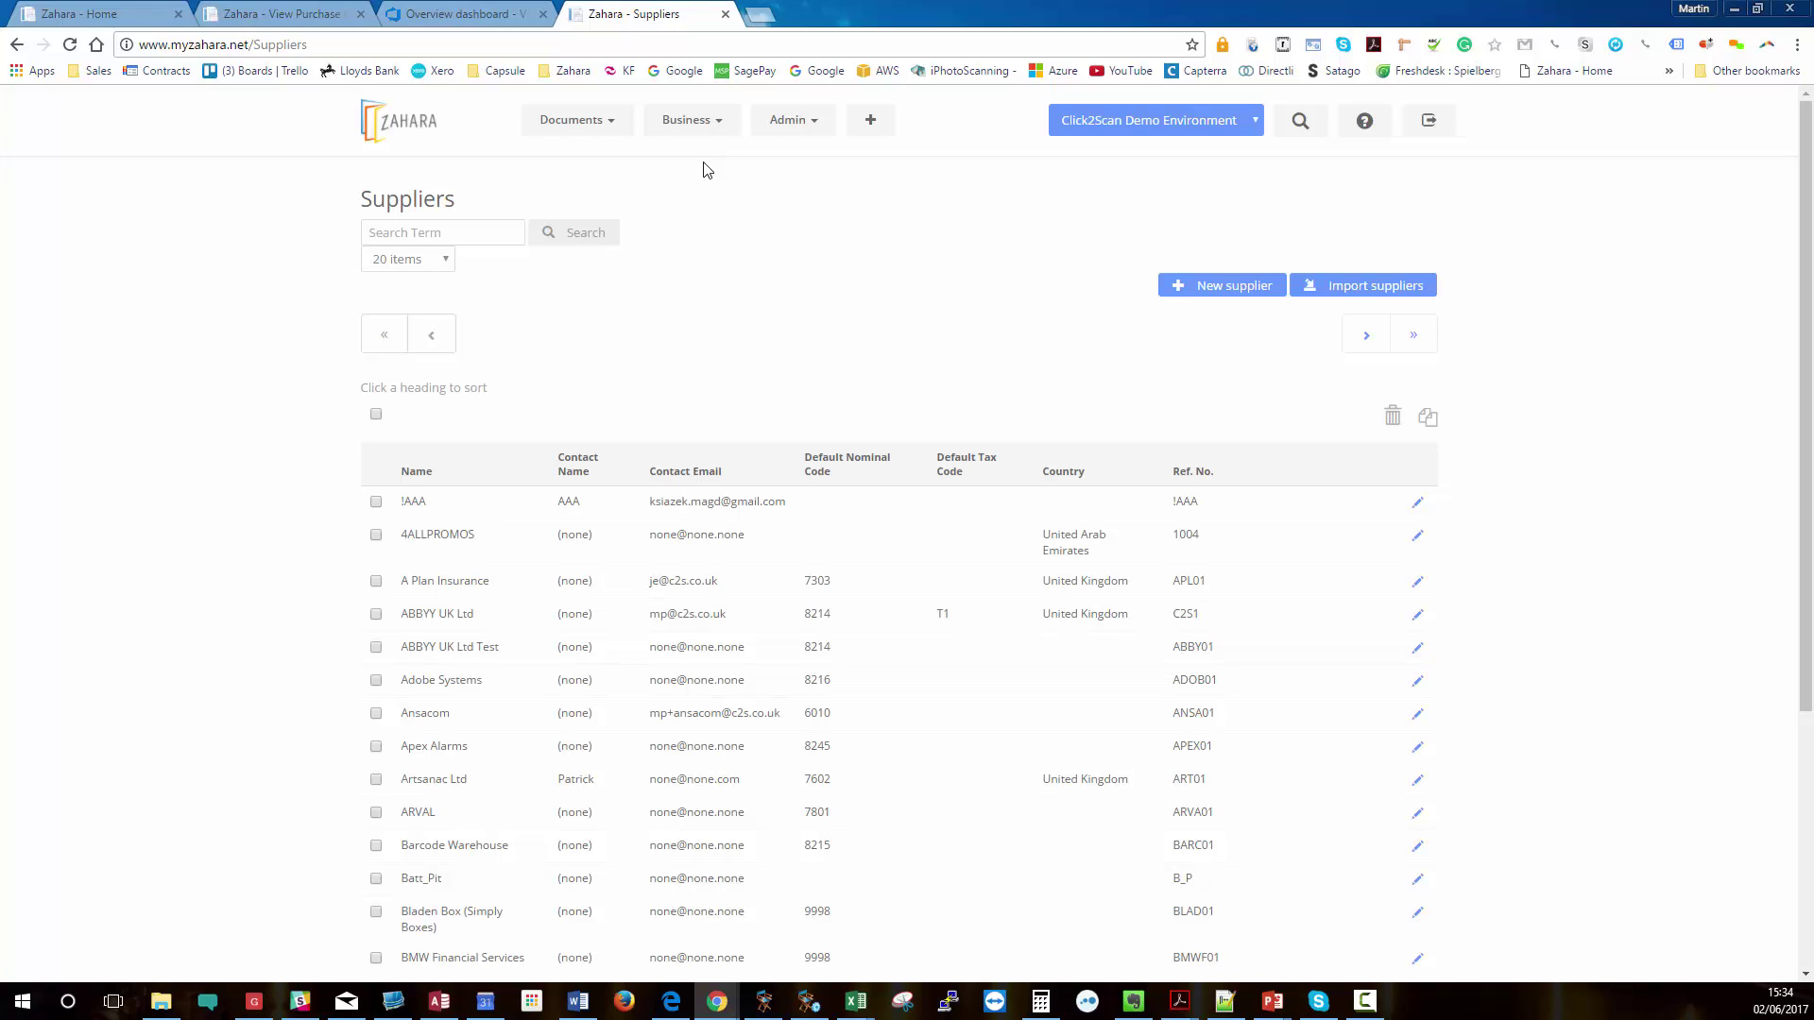
left_click(1414, 289)
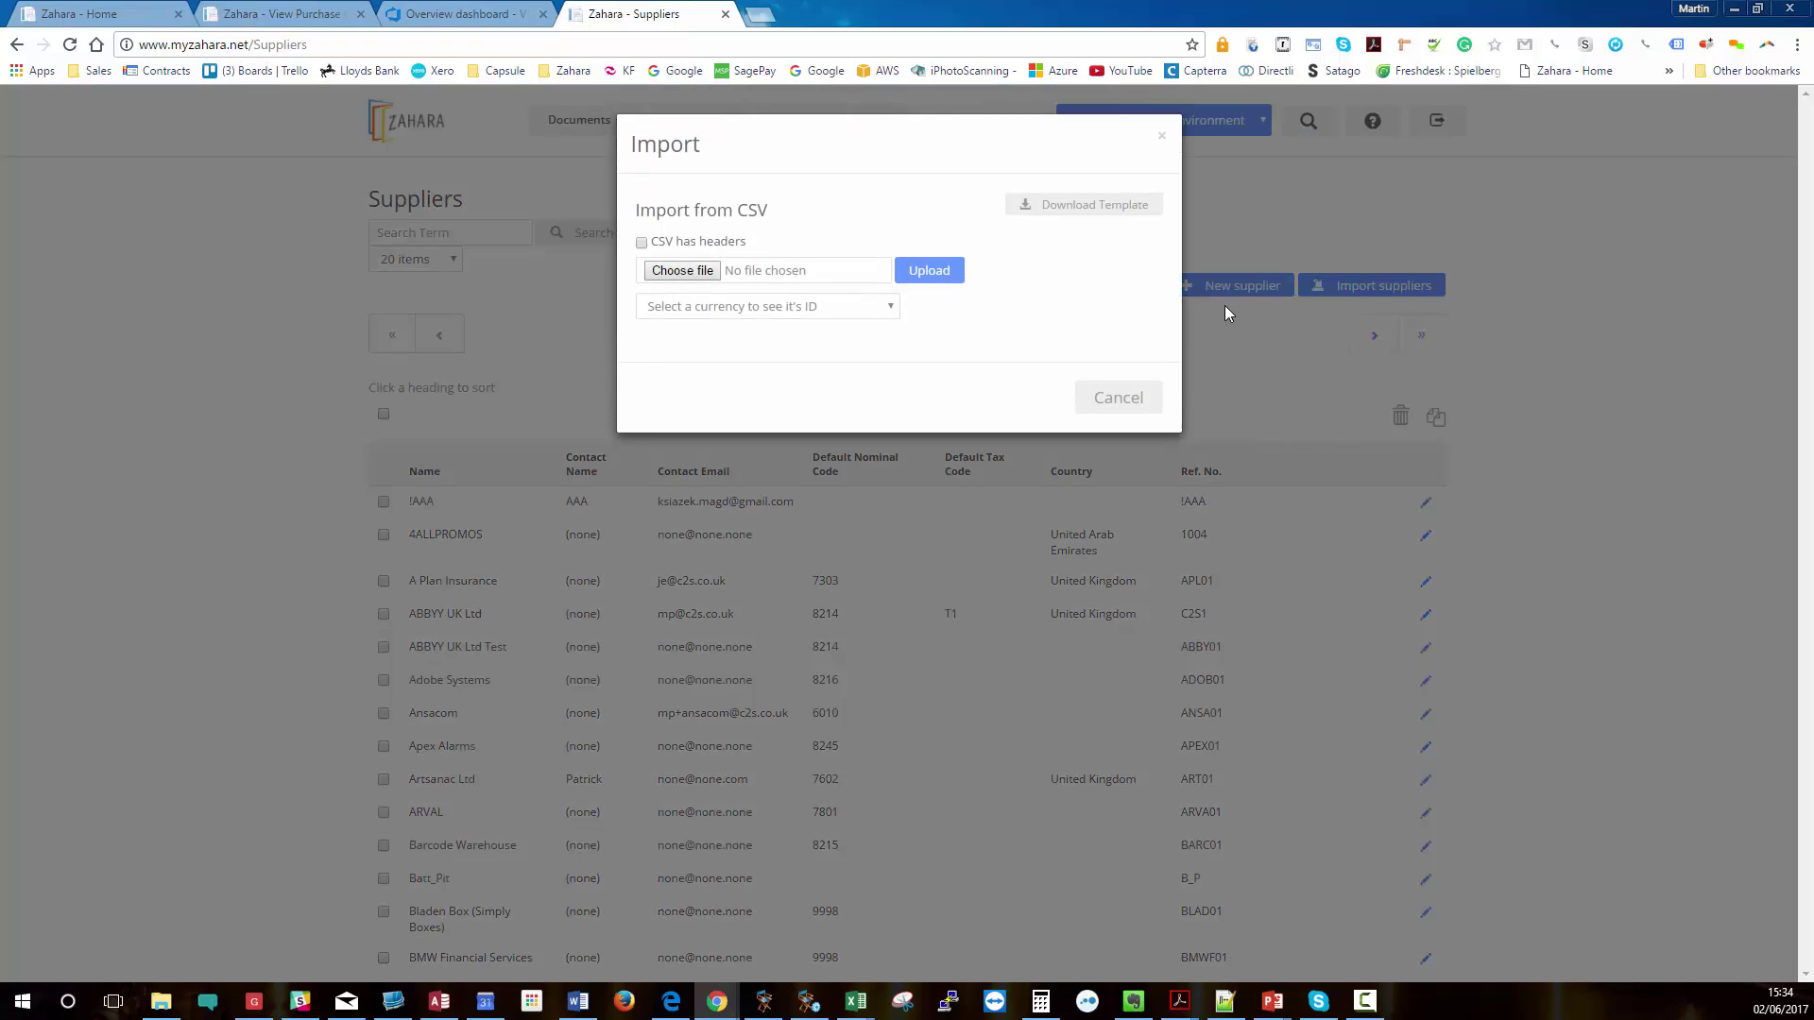
left_click(1163, 138)
Open the Waterbabies project for editing and review its details and orders.
mouse_move(723, 130)
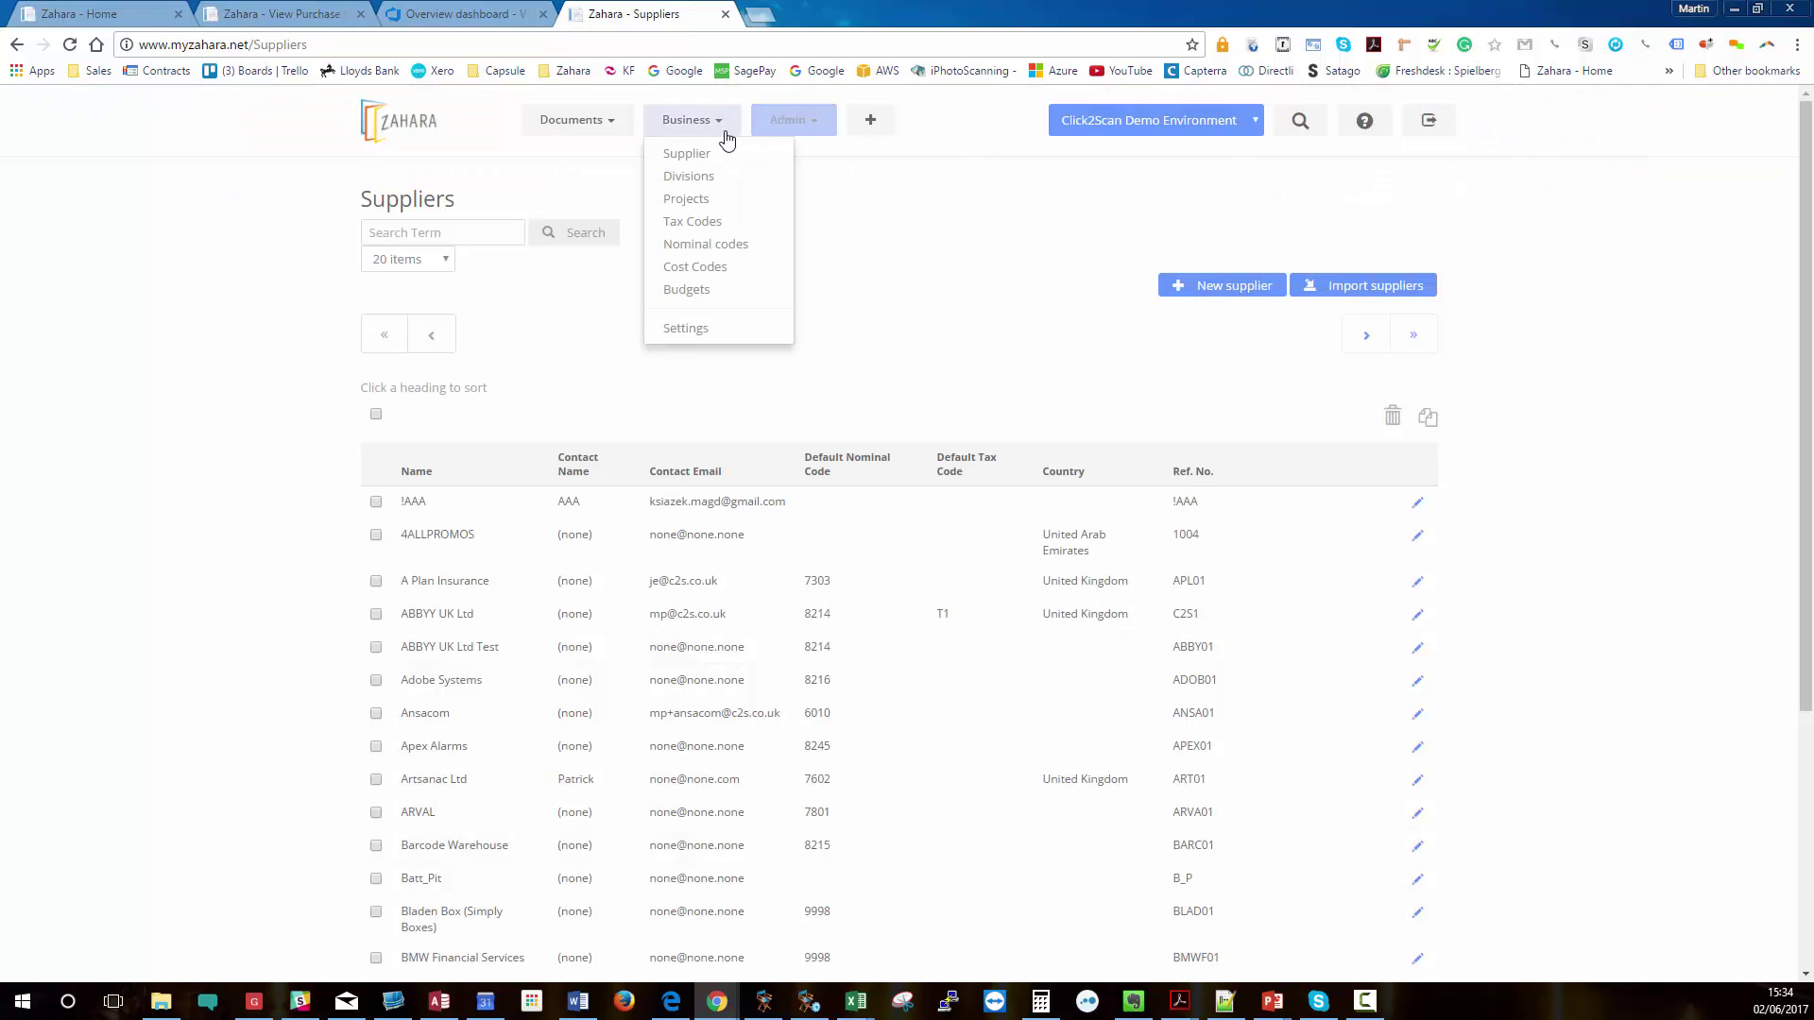
left_click(717, 204)
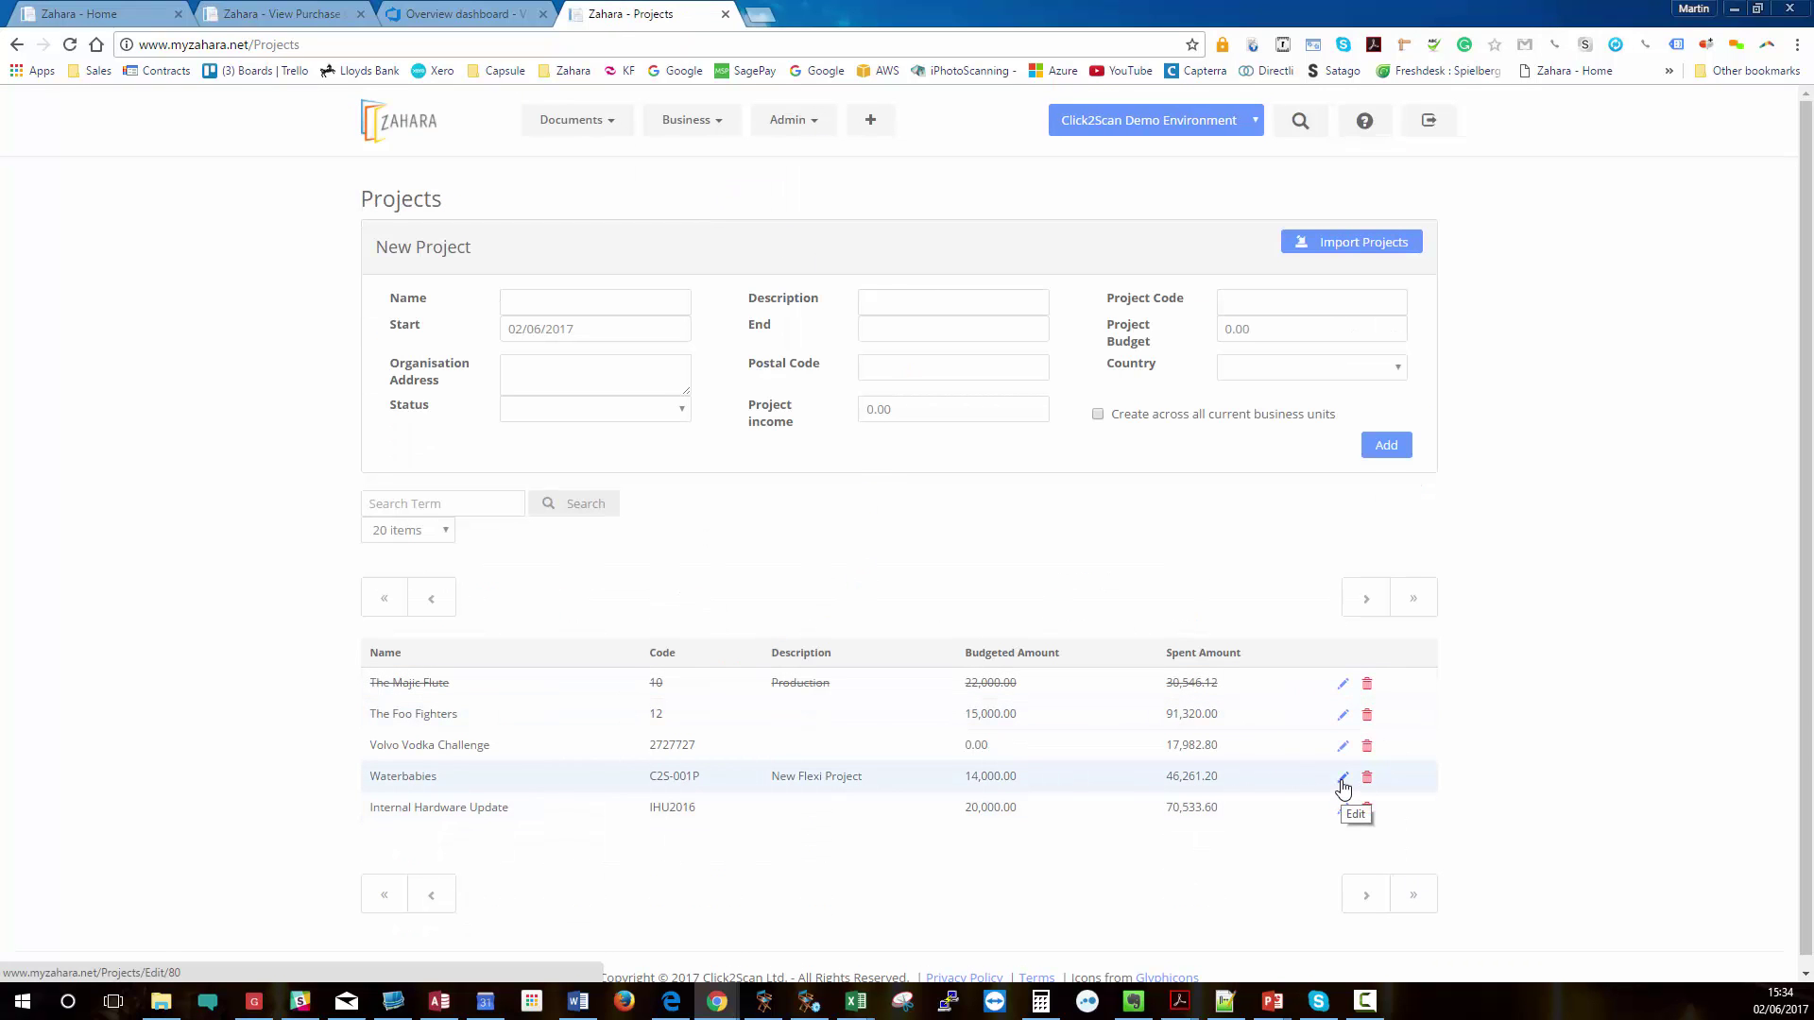
left_click(1342, 782)
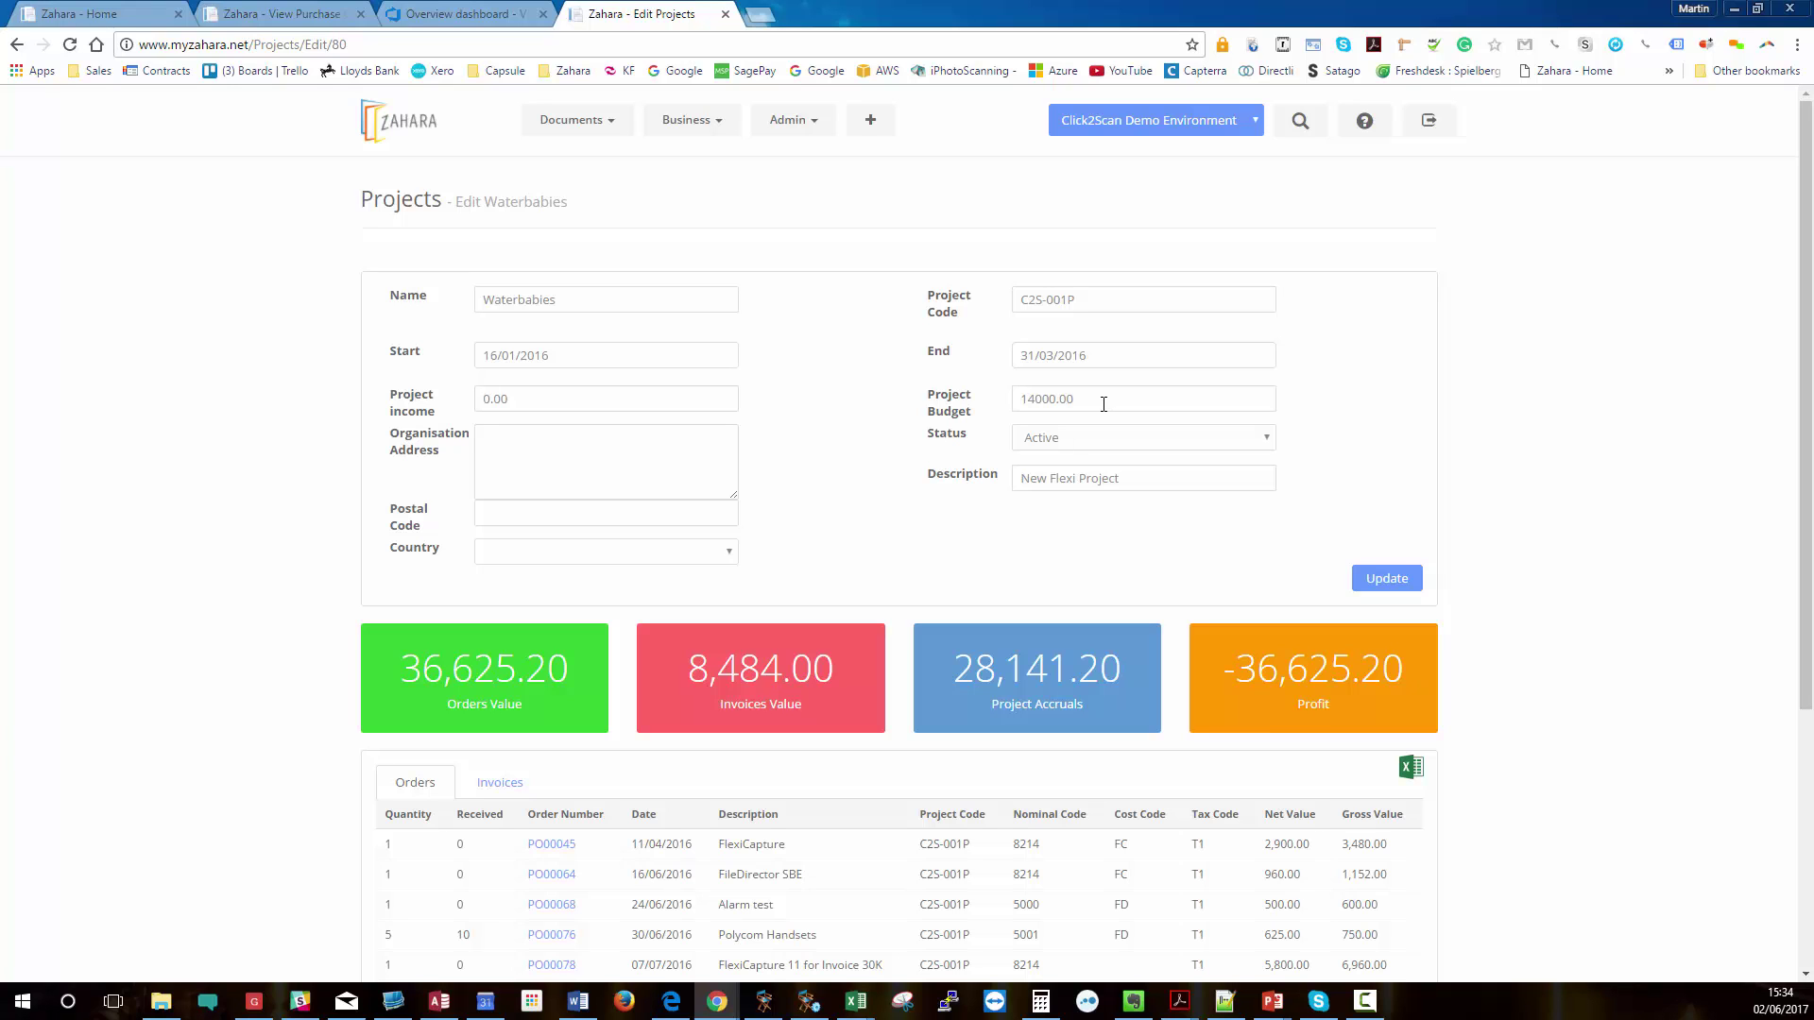
scroll(1105, 405, "down", 4)
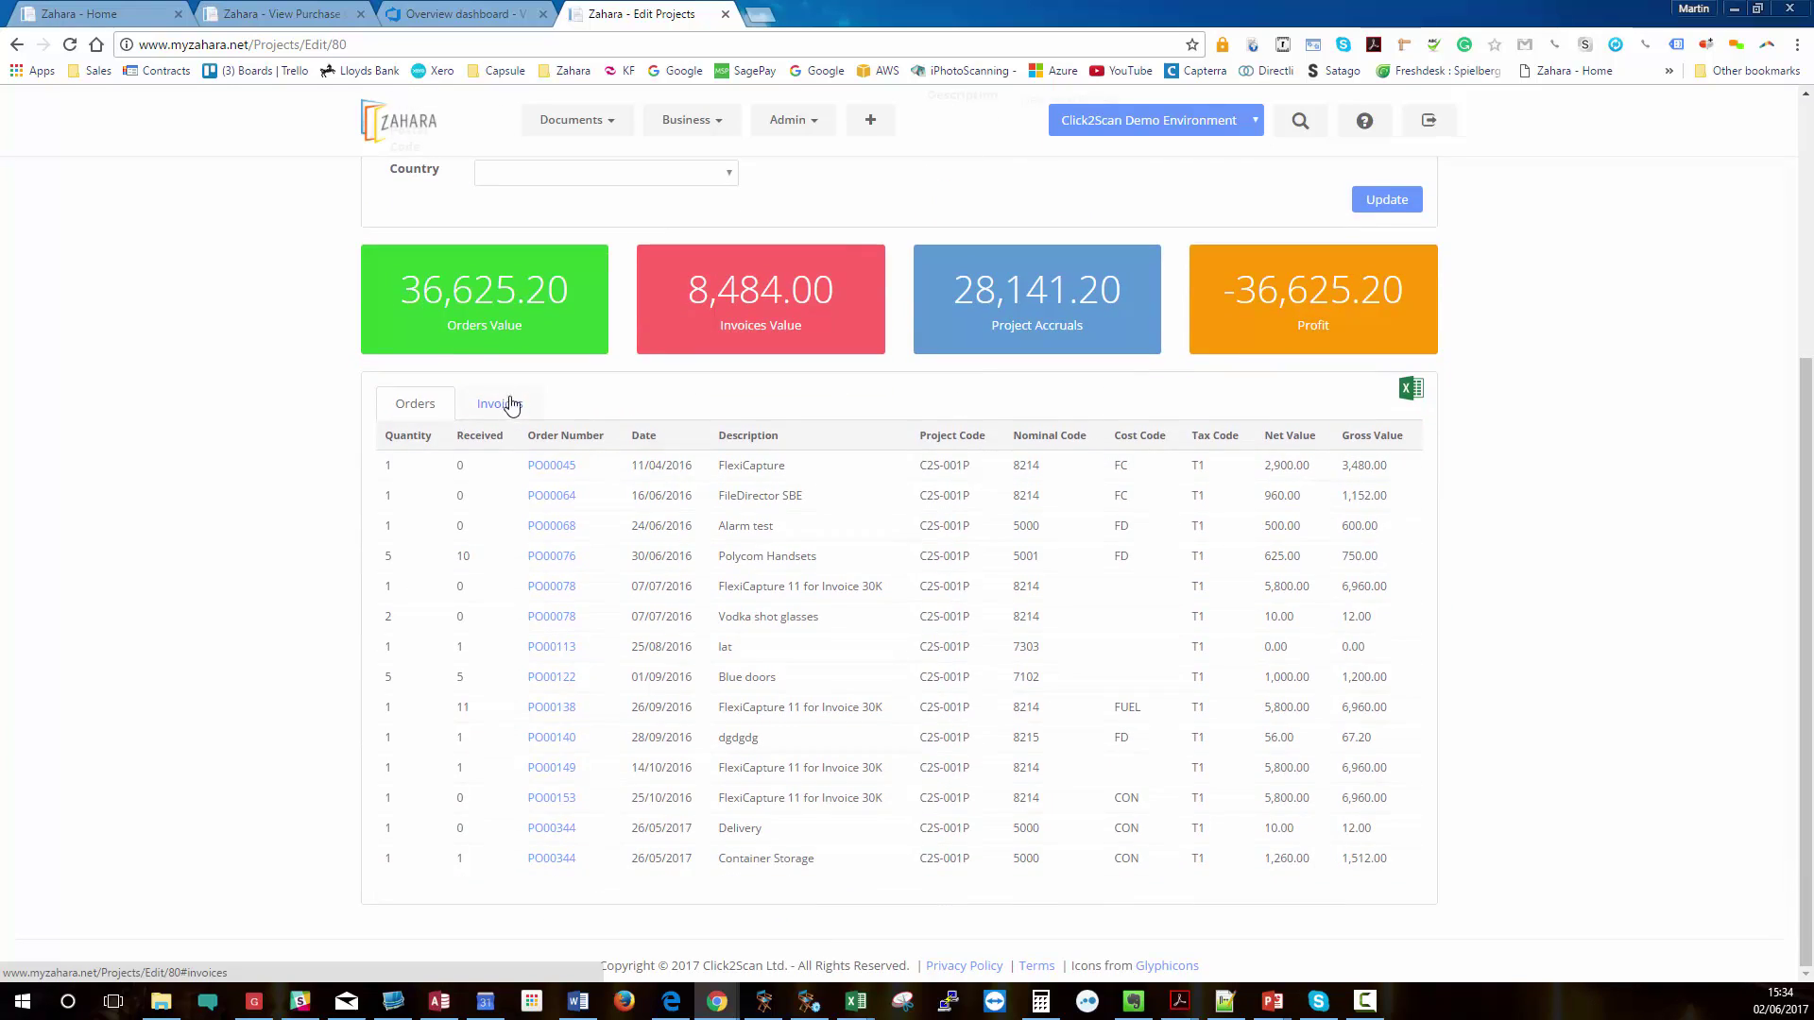
scroll(628, 460, "up", 4)
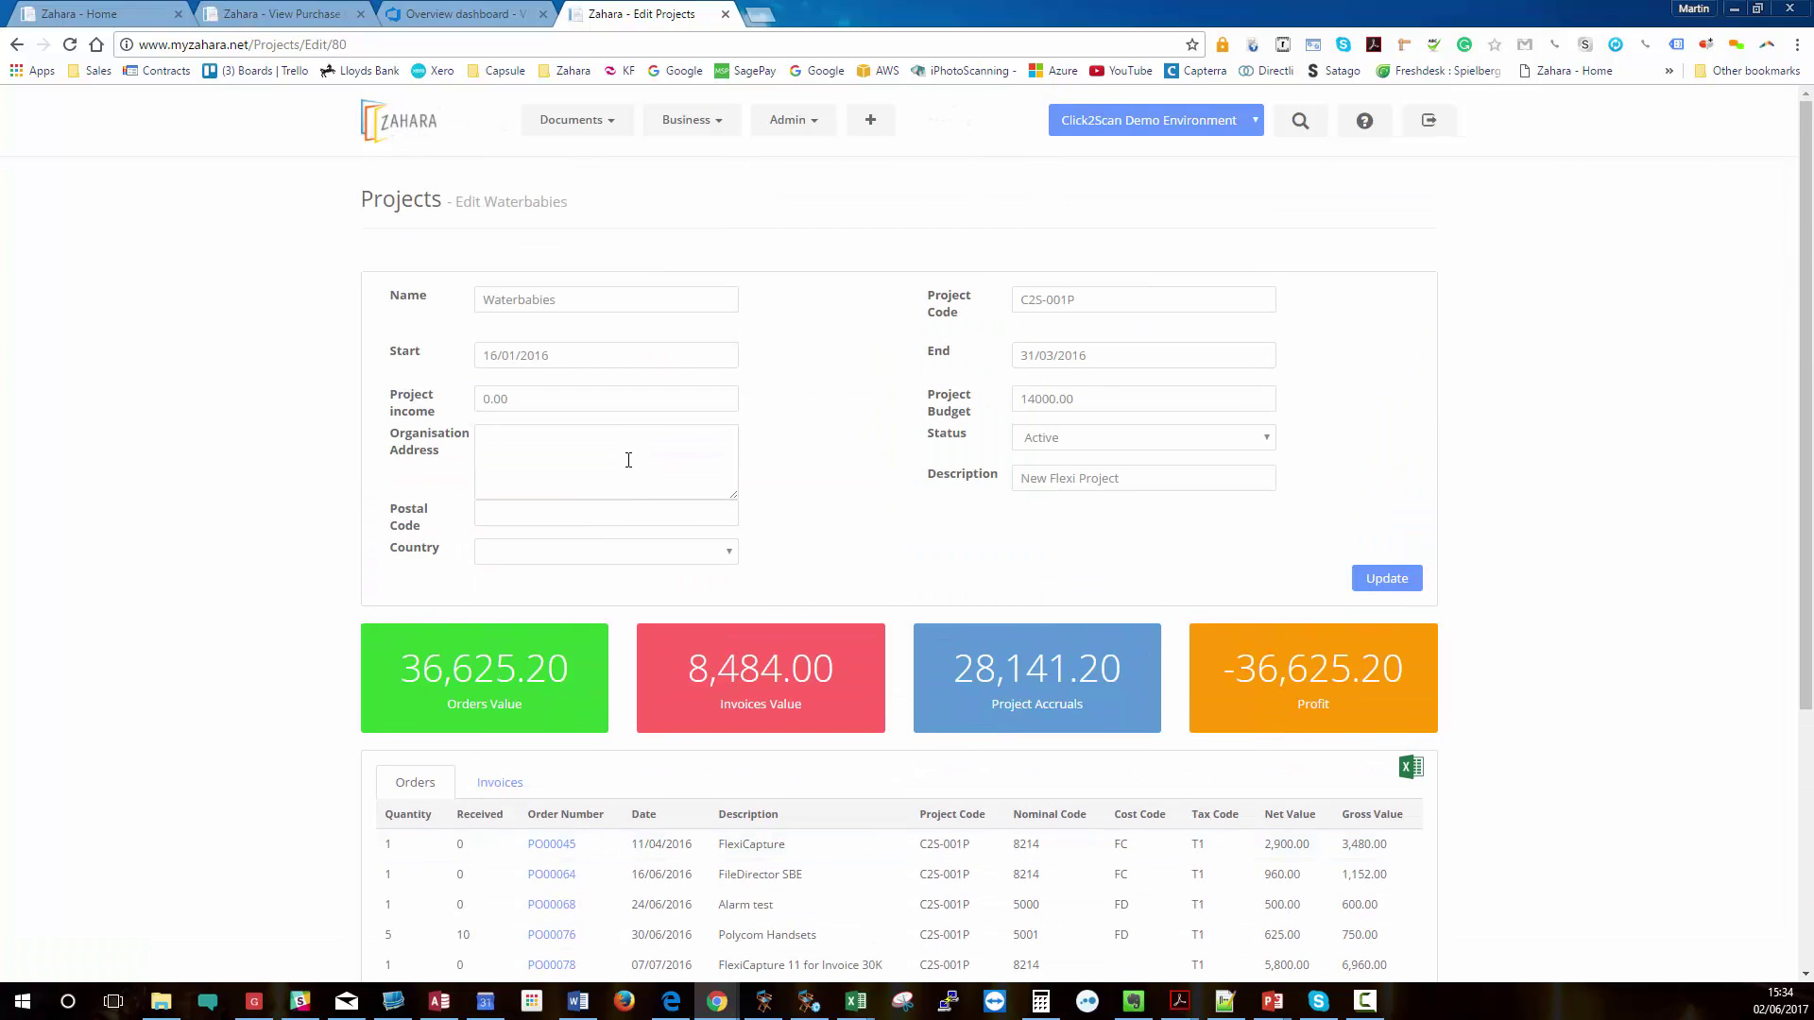
Open The Foo Fighters project from the project list and review its orders and attached budget details.
left_click(697, 127)
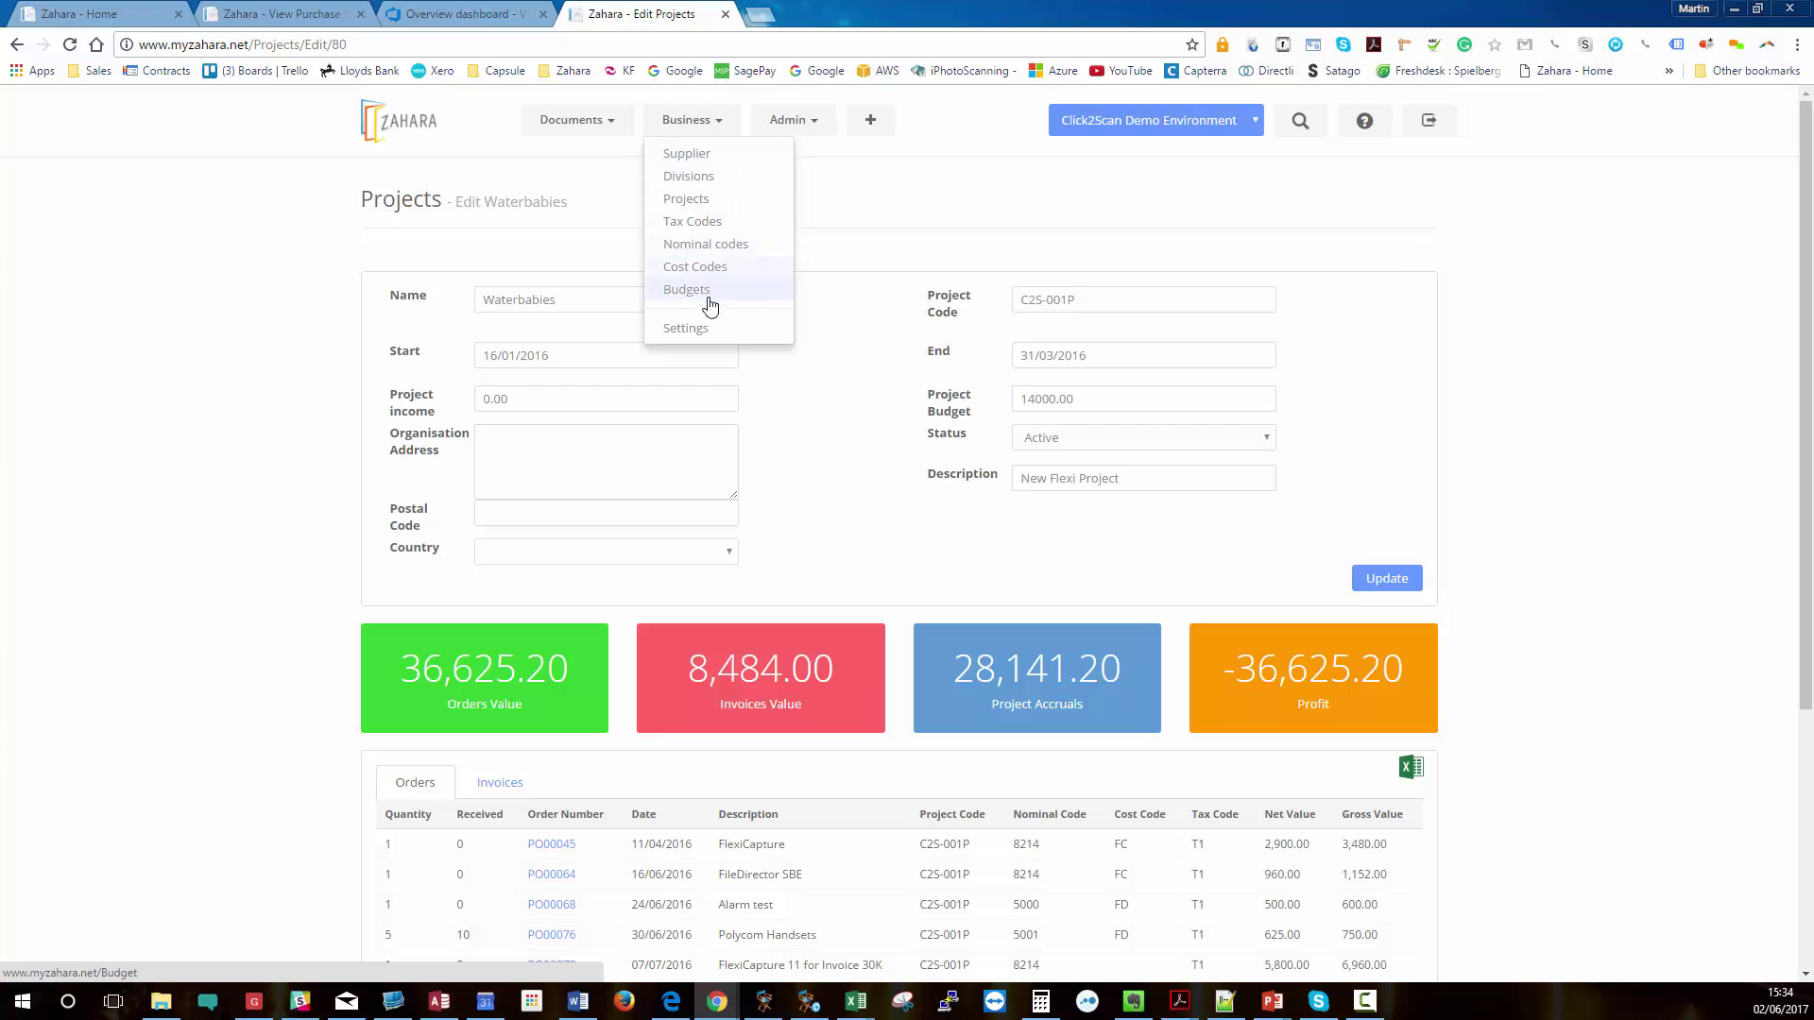
left_click(709, 200)
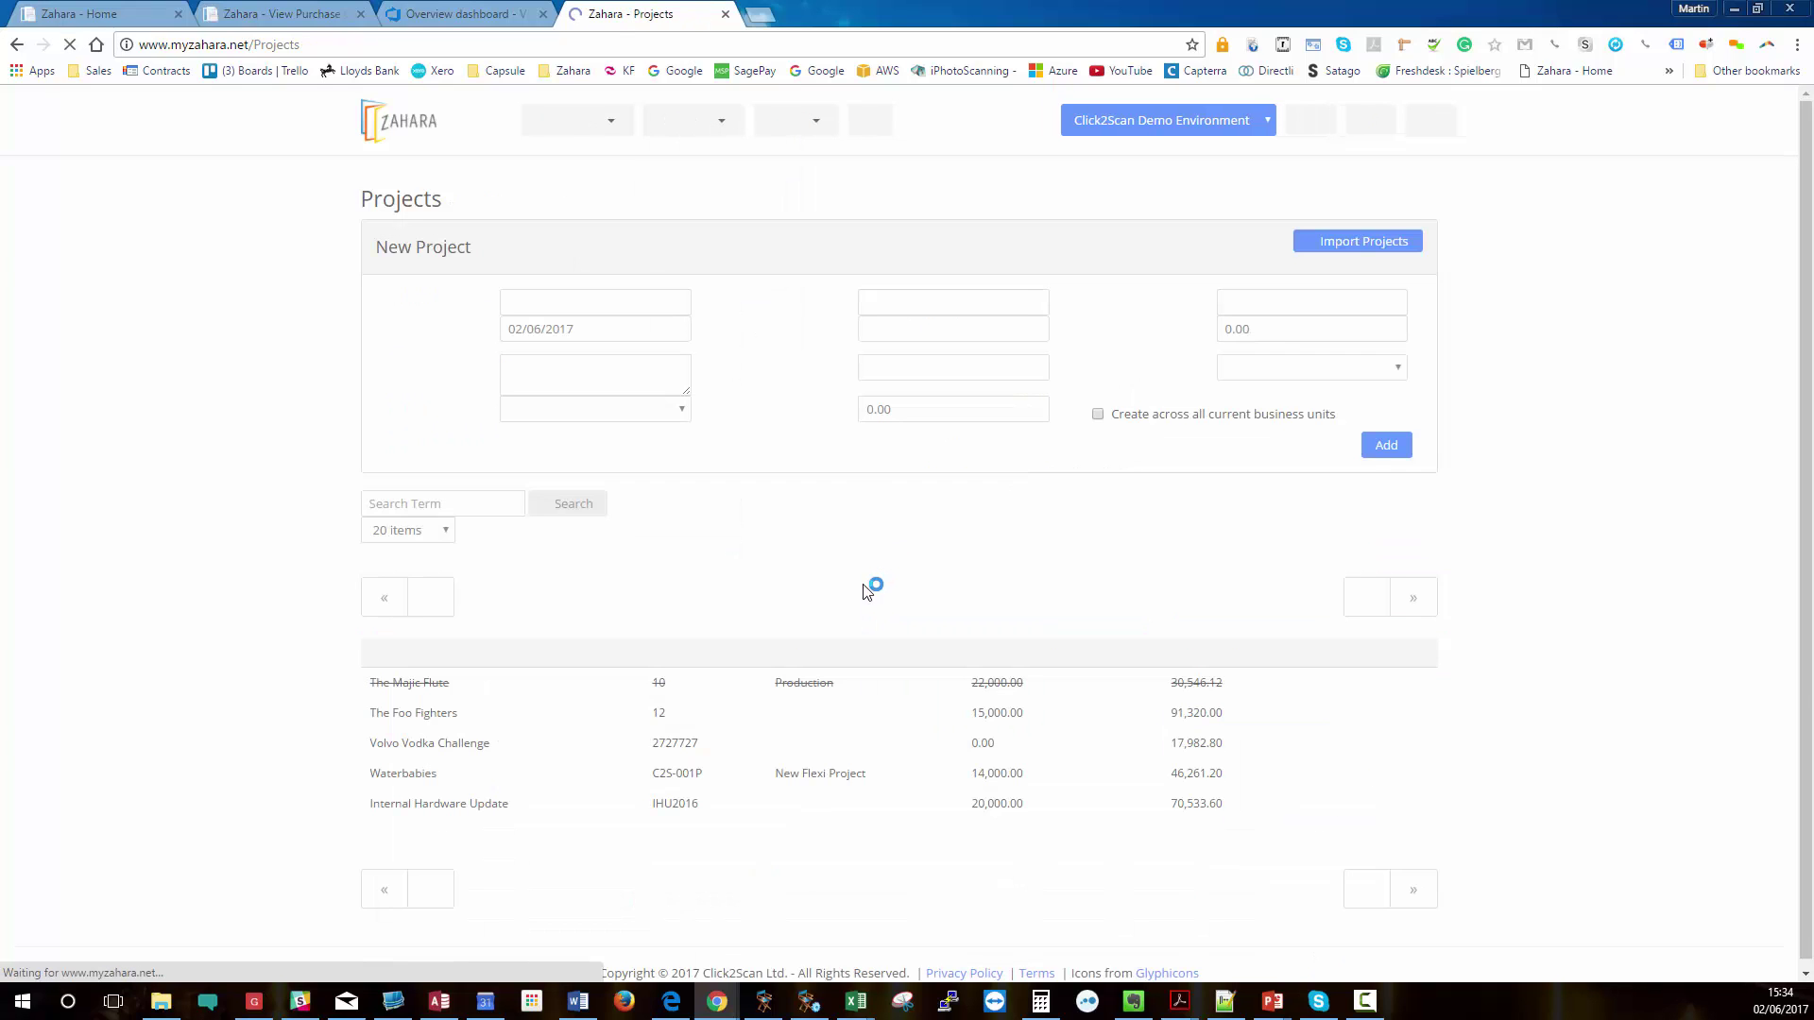
left_click(1342, 705)
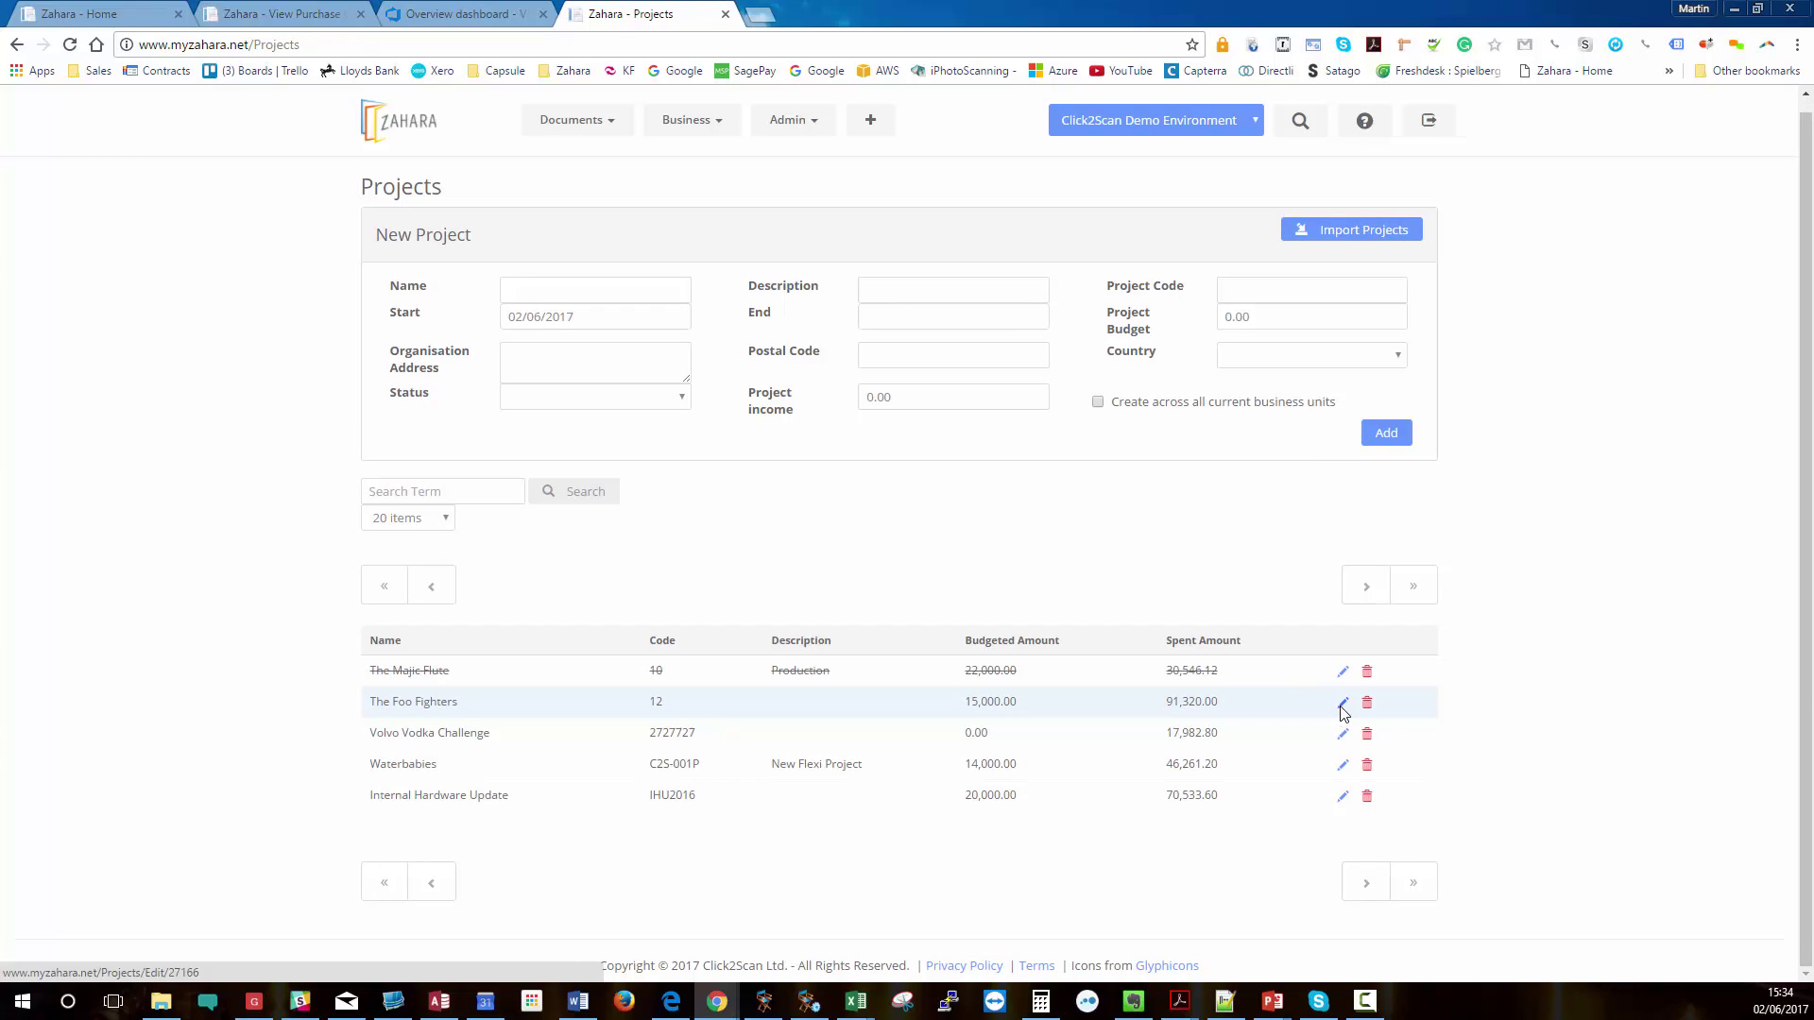
scroll(1039, 601, "down", 4)
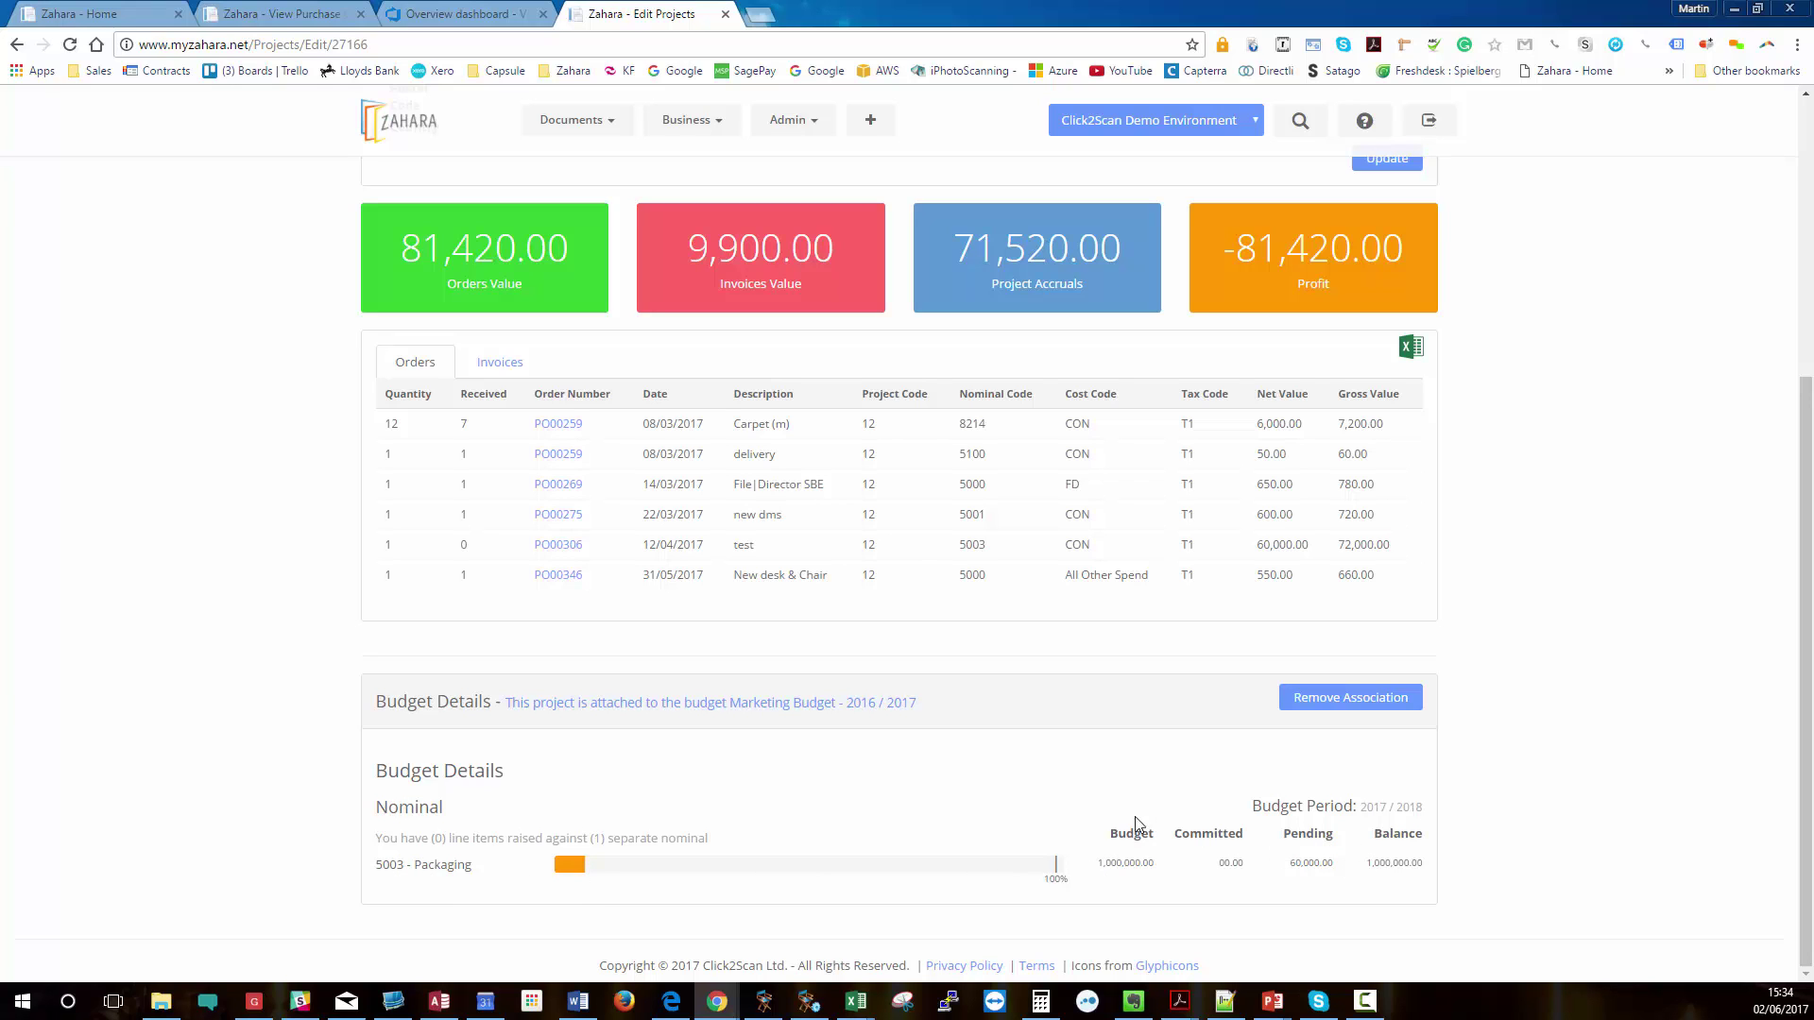
scroll(863, 794, "up", 5)
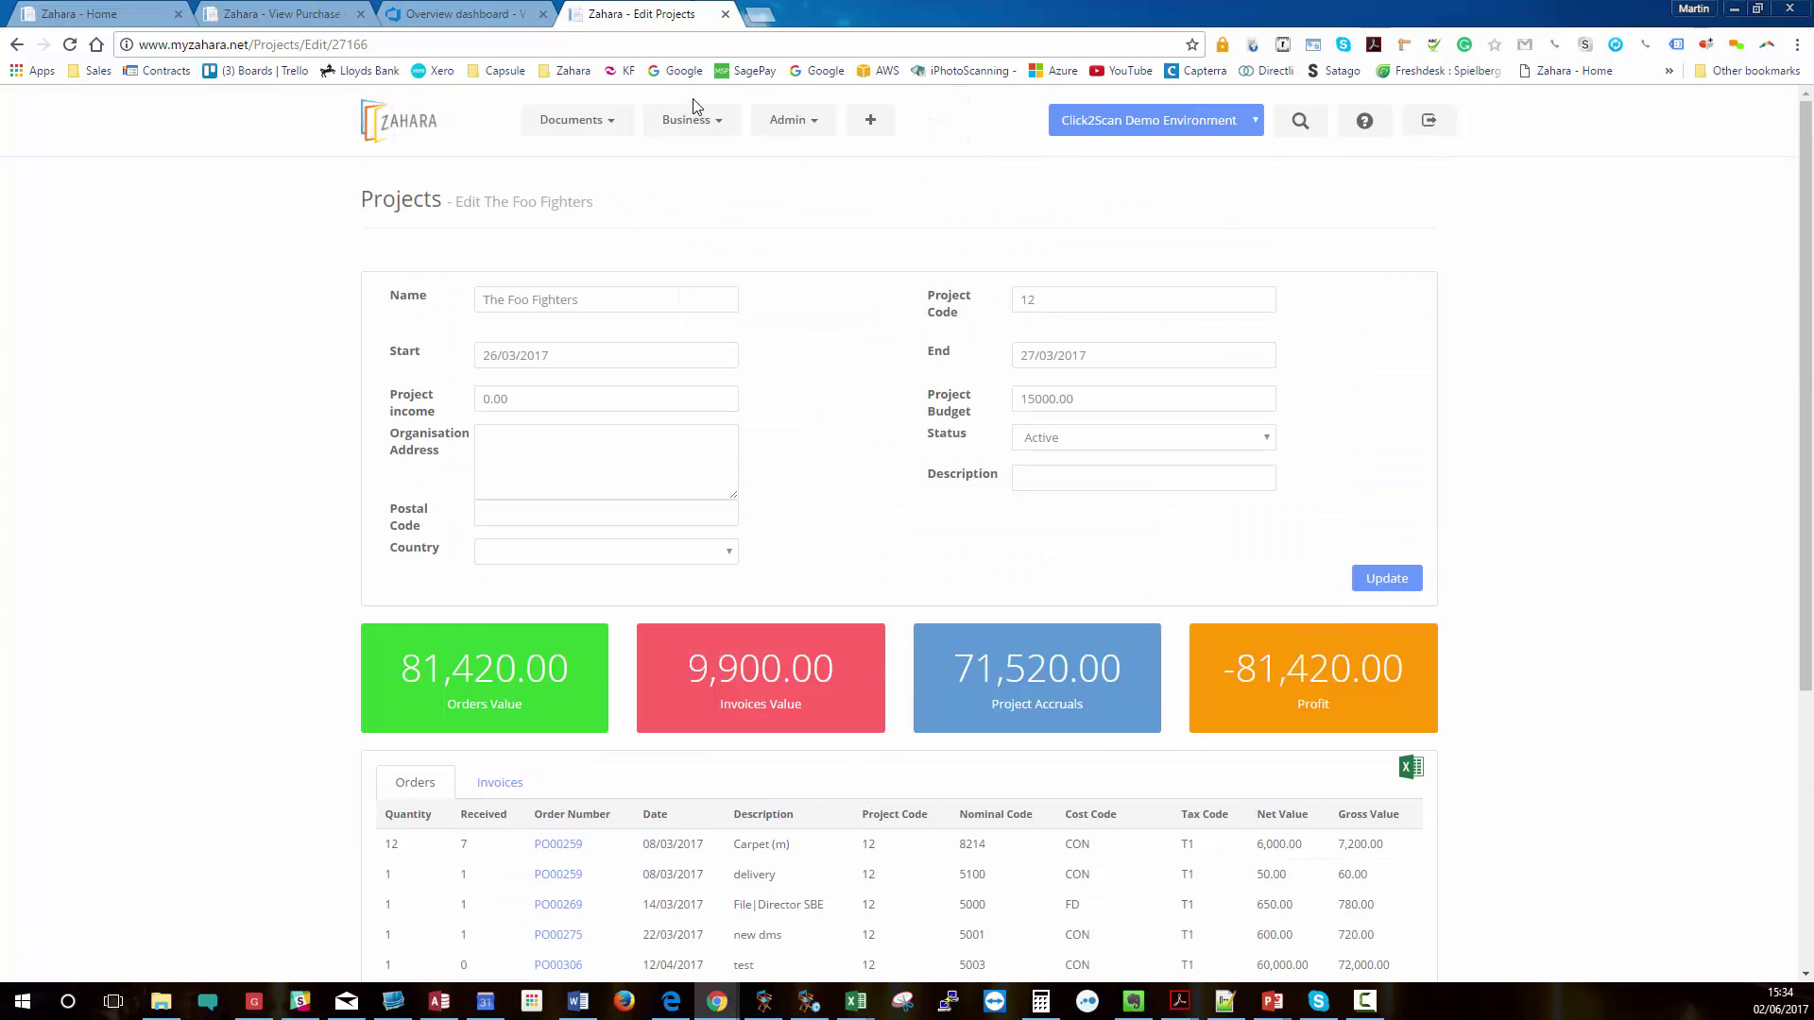
View the list of tax codes, followed by the list of nominal codes.
left_click(694, 112)
left_click(696, 236)
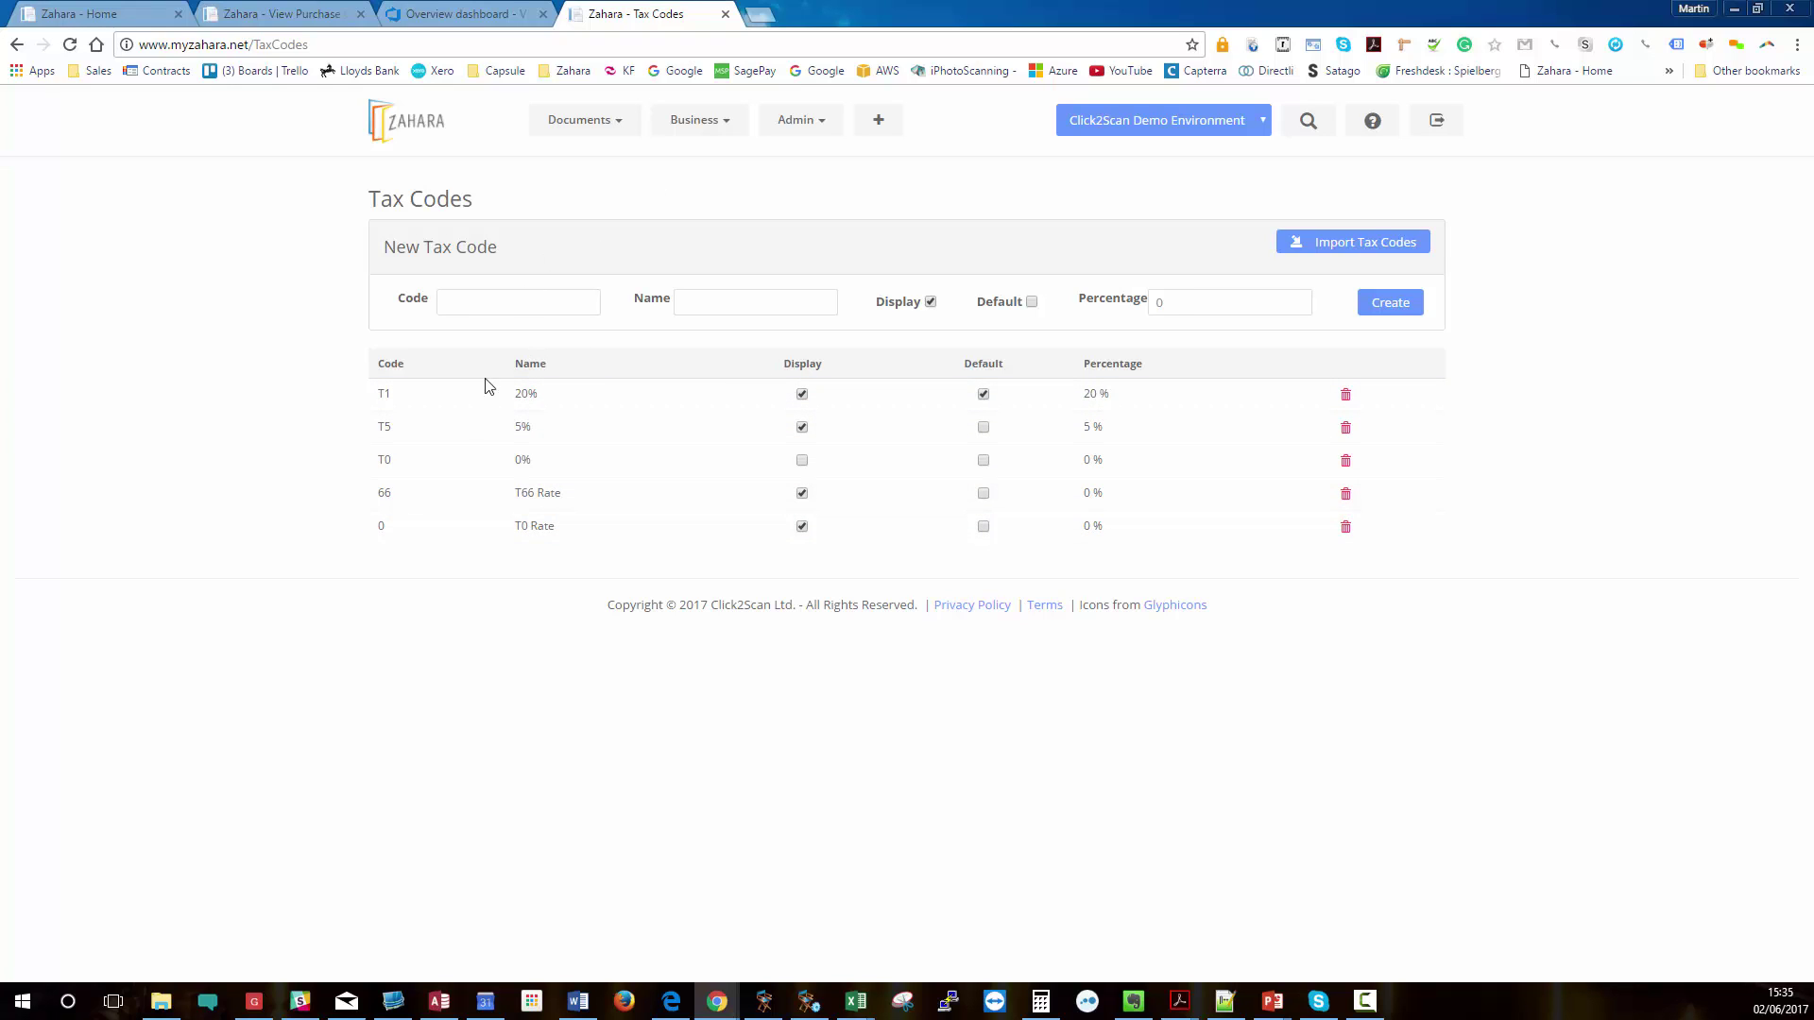
left_click(697, 120)
left_click(711, 246)
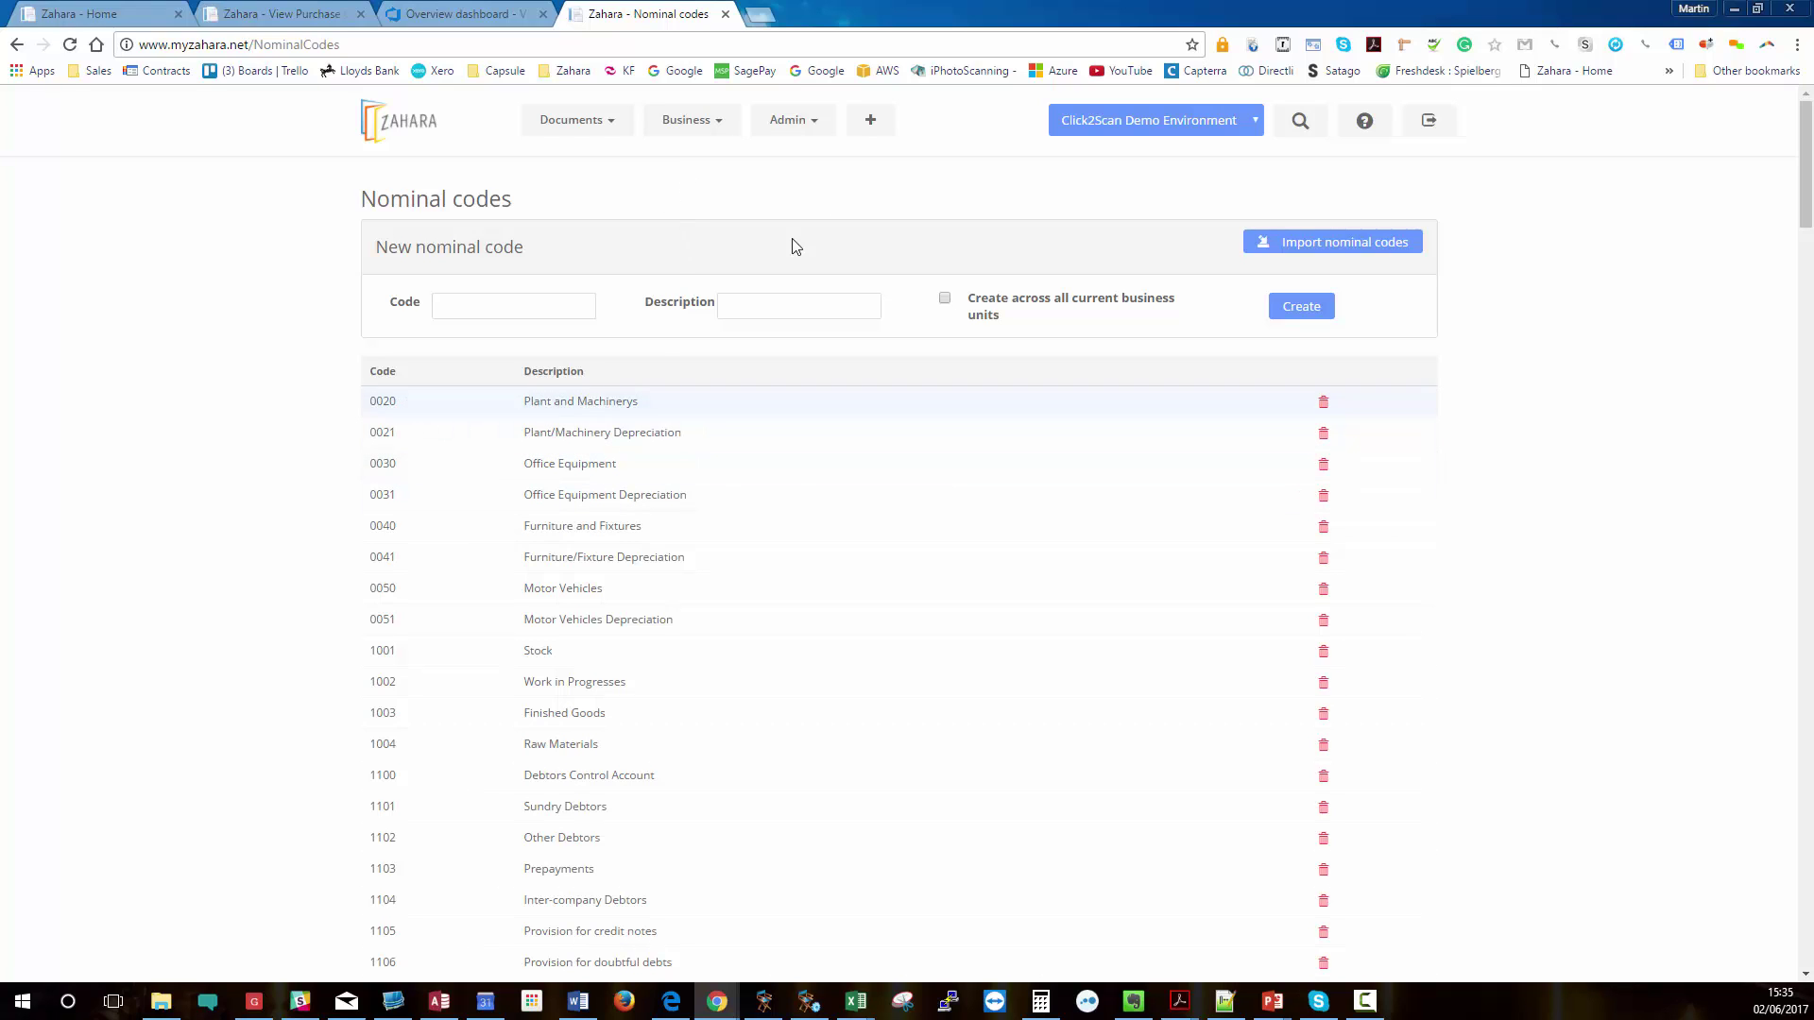
View the list of cost codes for the business unit.
left_click(720, 132)
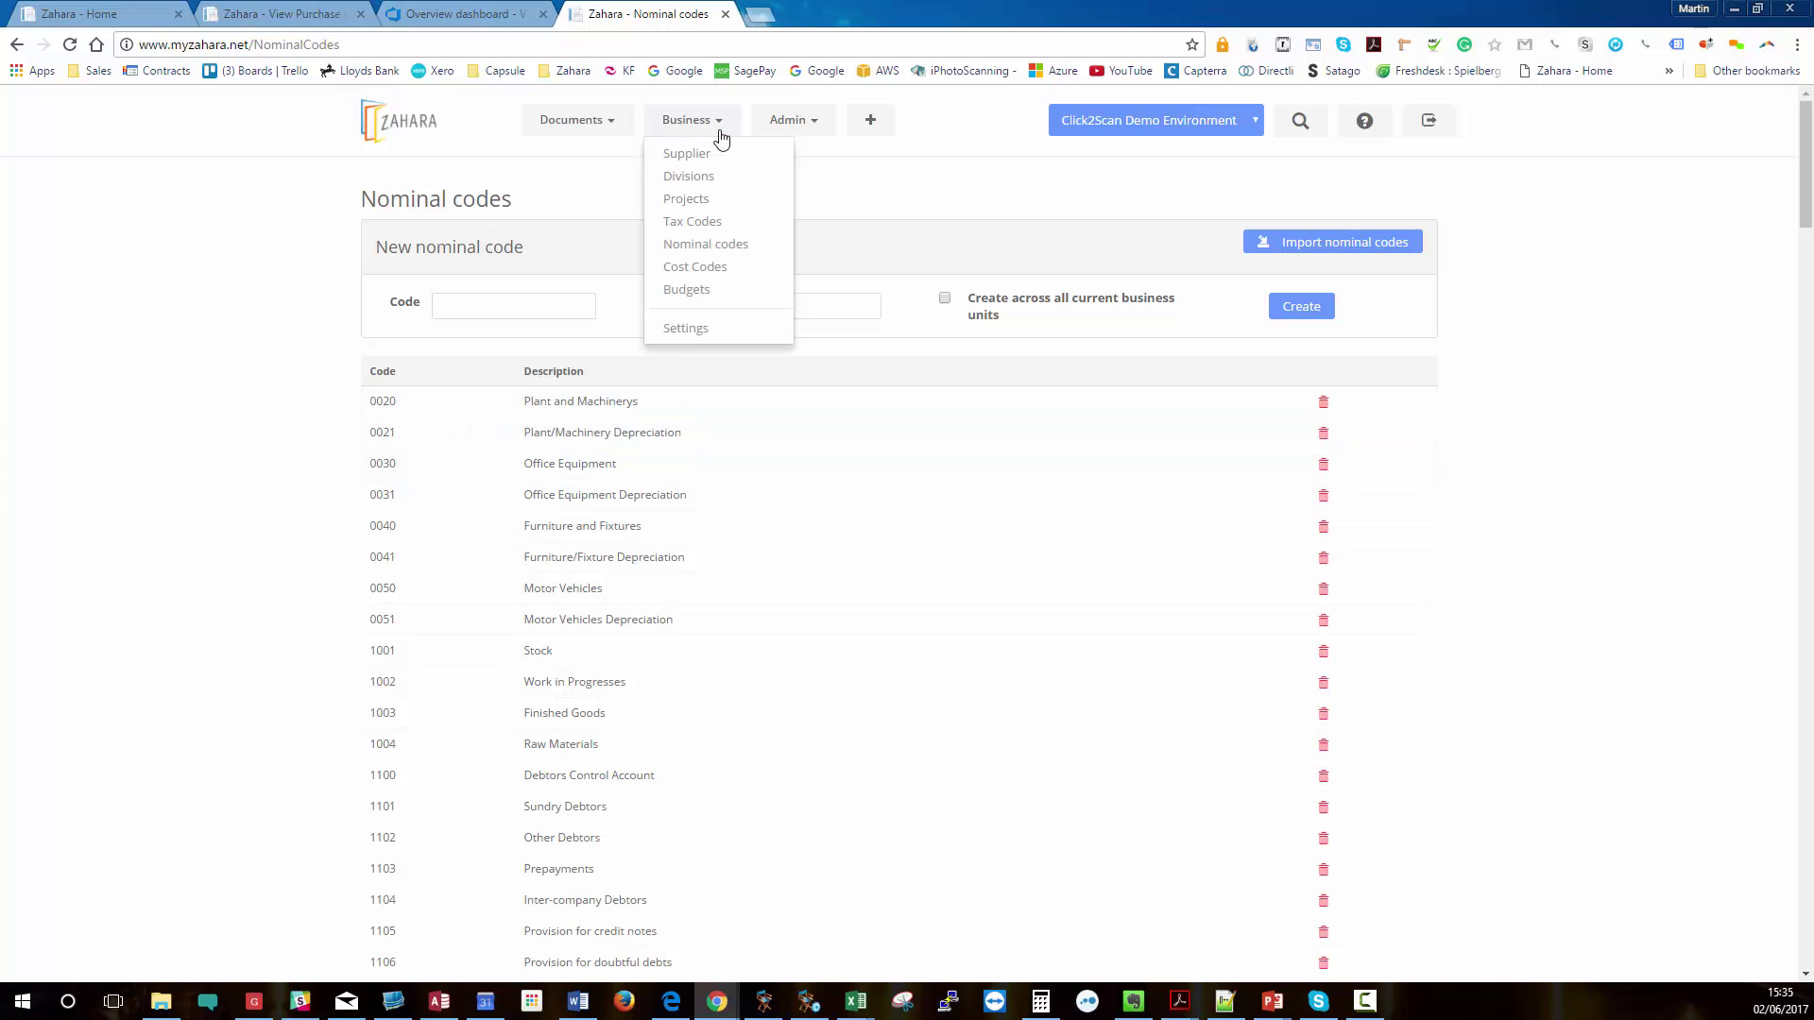
left_click(693, 273)
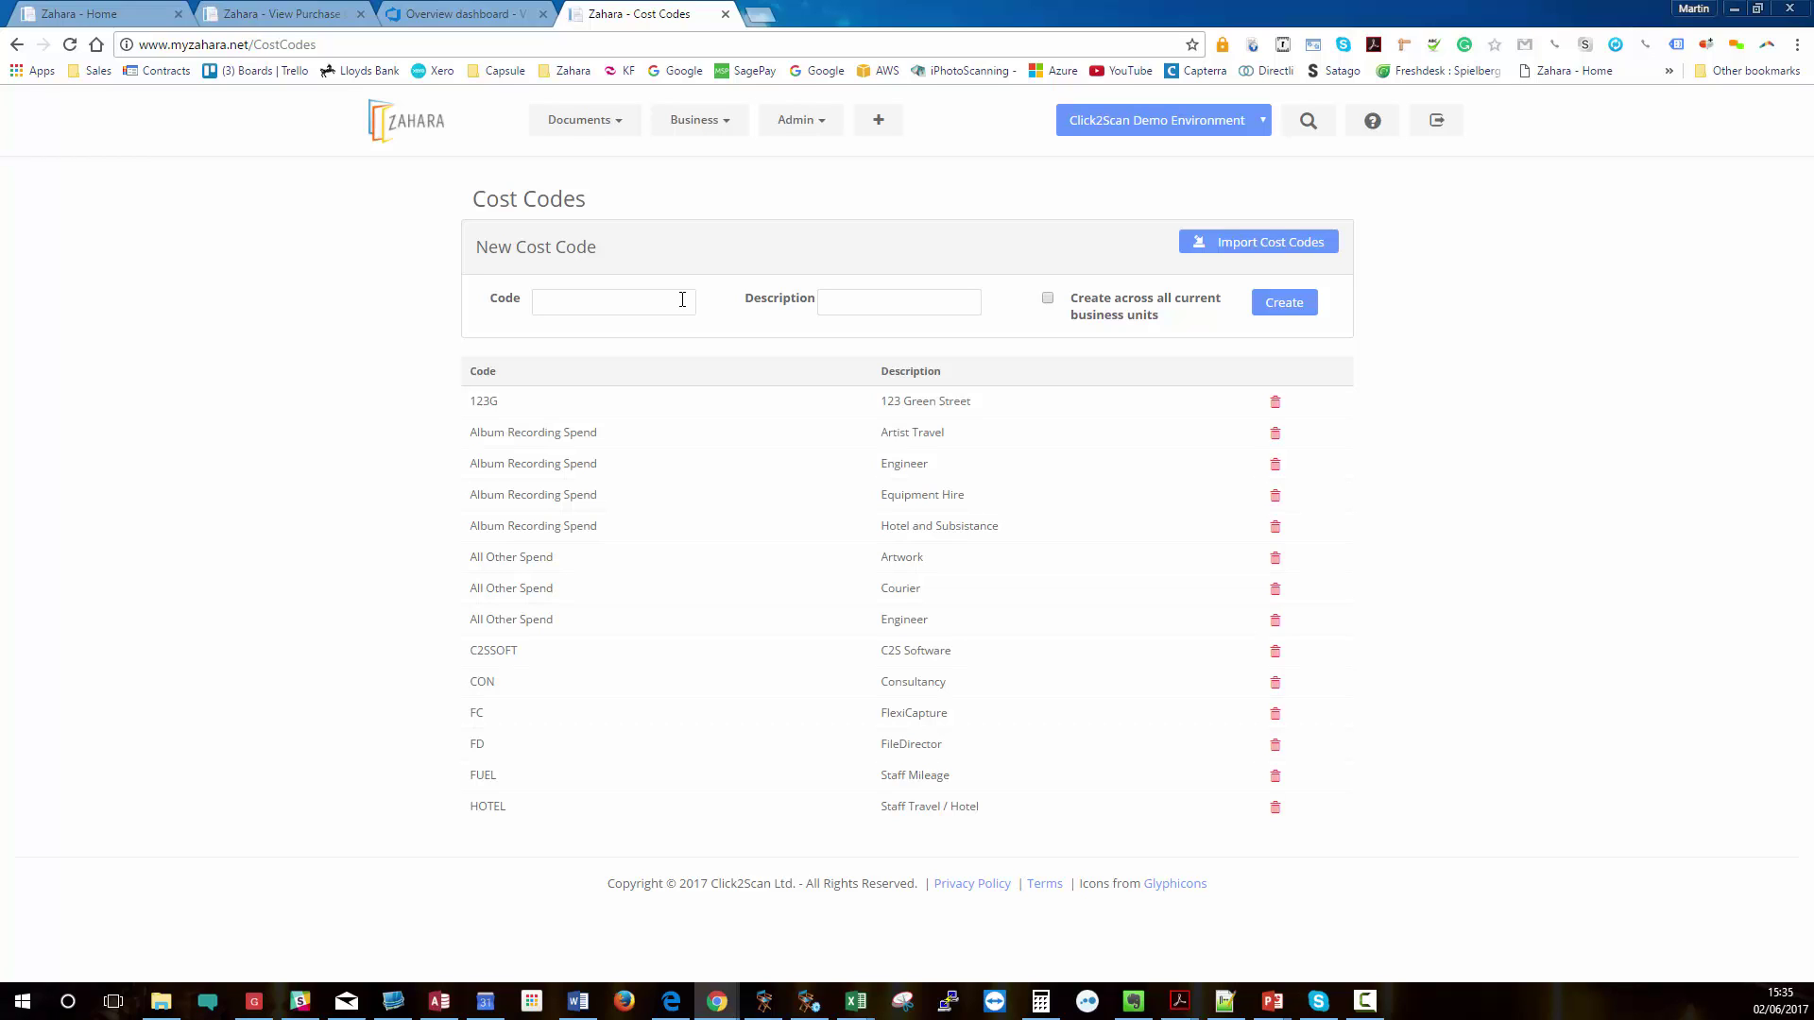
Open the Monthly Sales Budget from the budgets list and show all periods in its budget details.
left_click(695, 131)
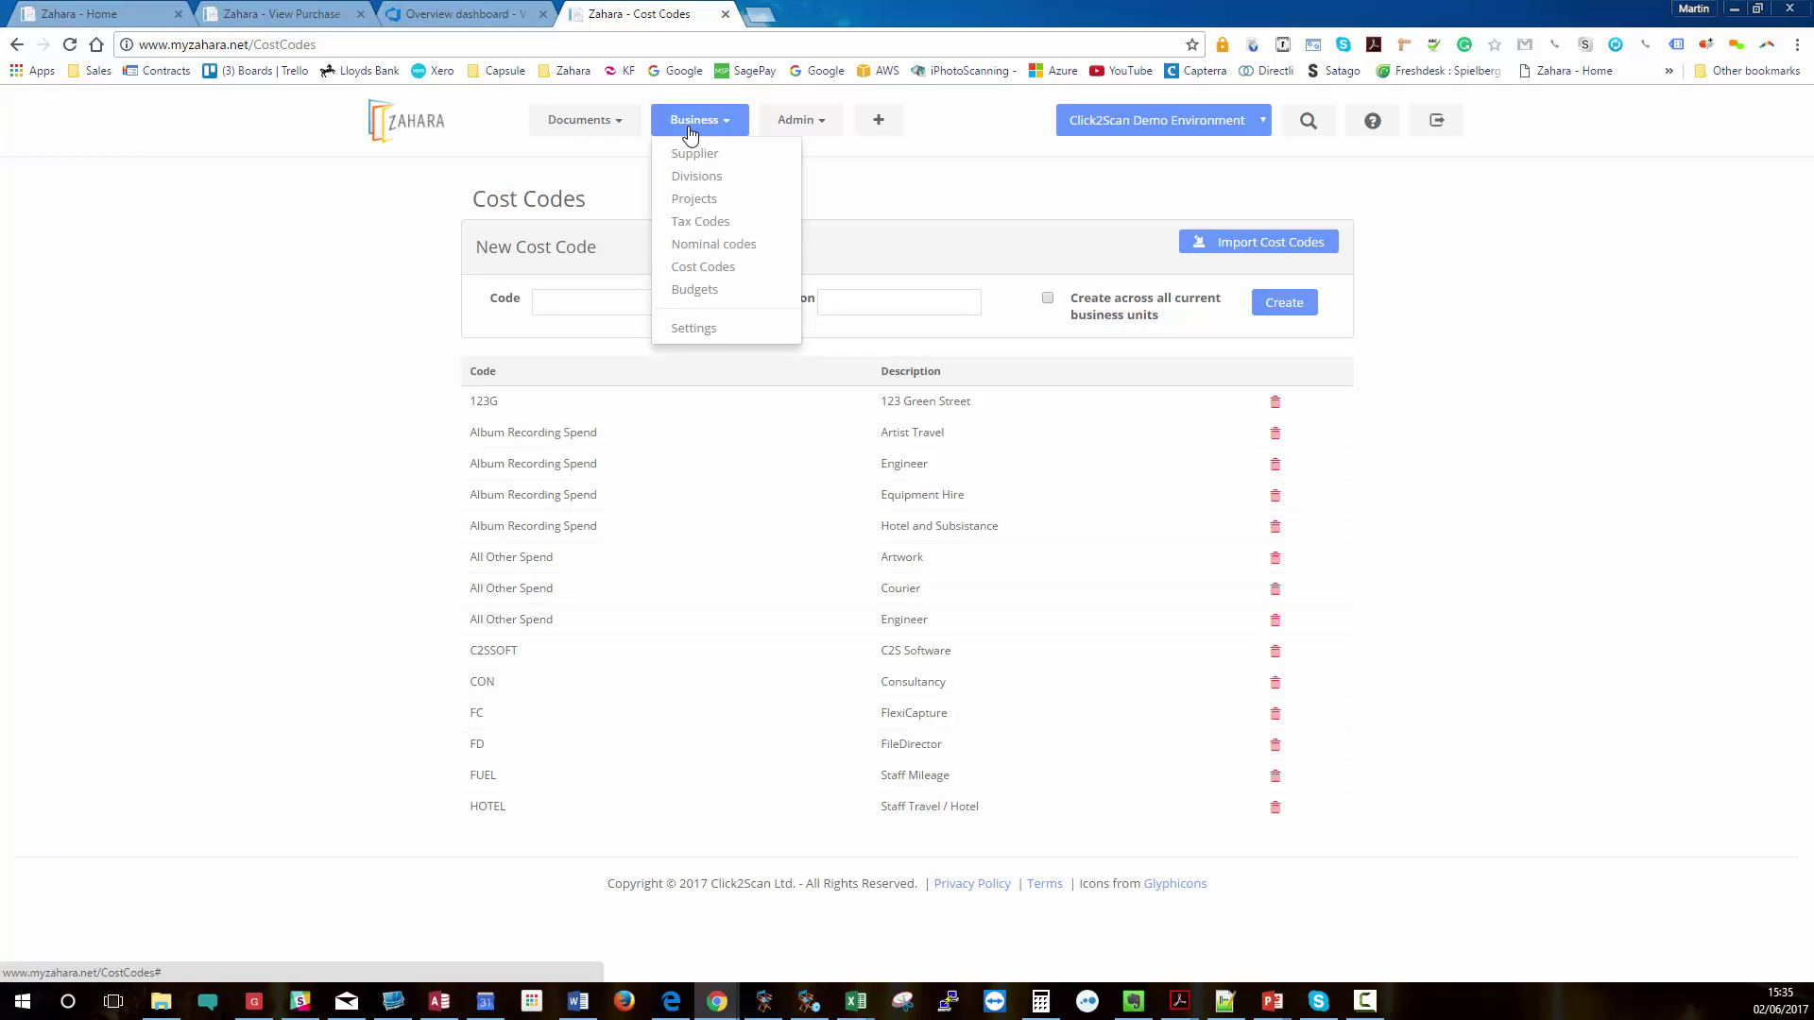
left_click(716, 291)
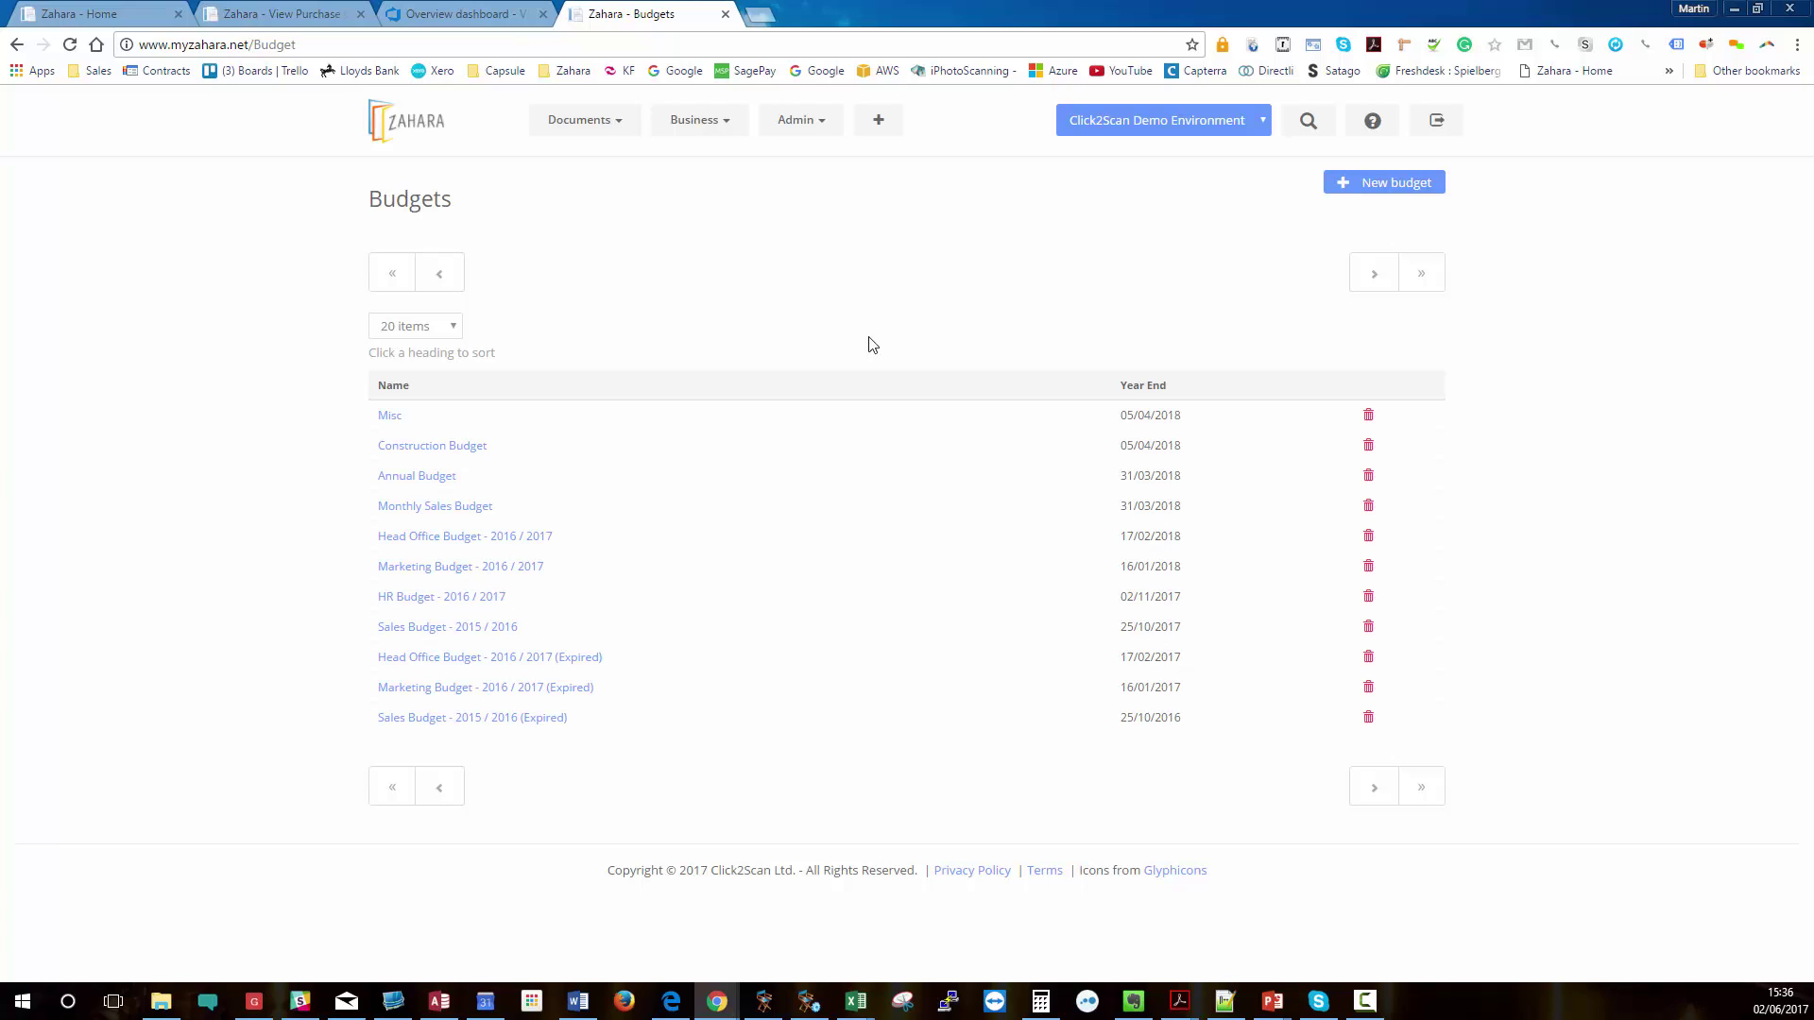
left_click(460, 515)
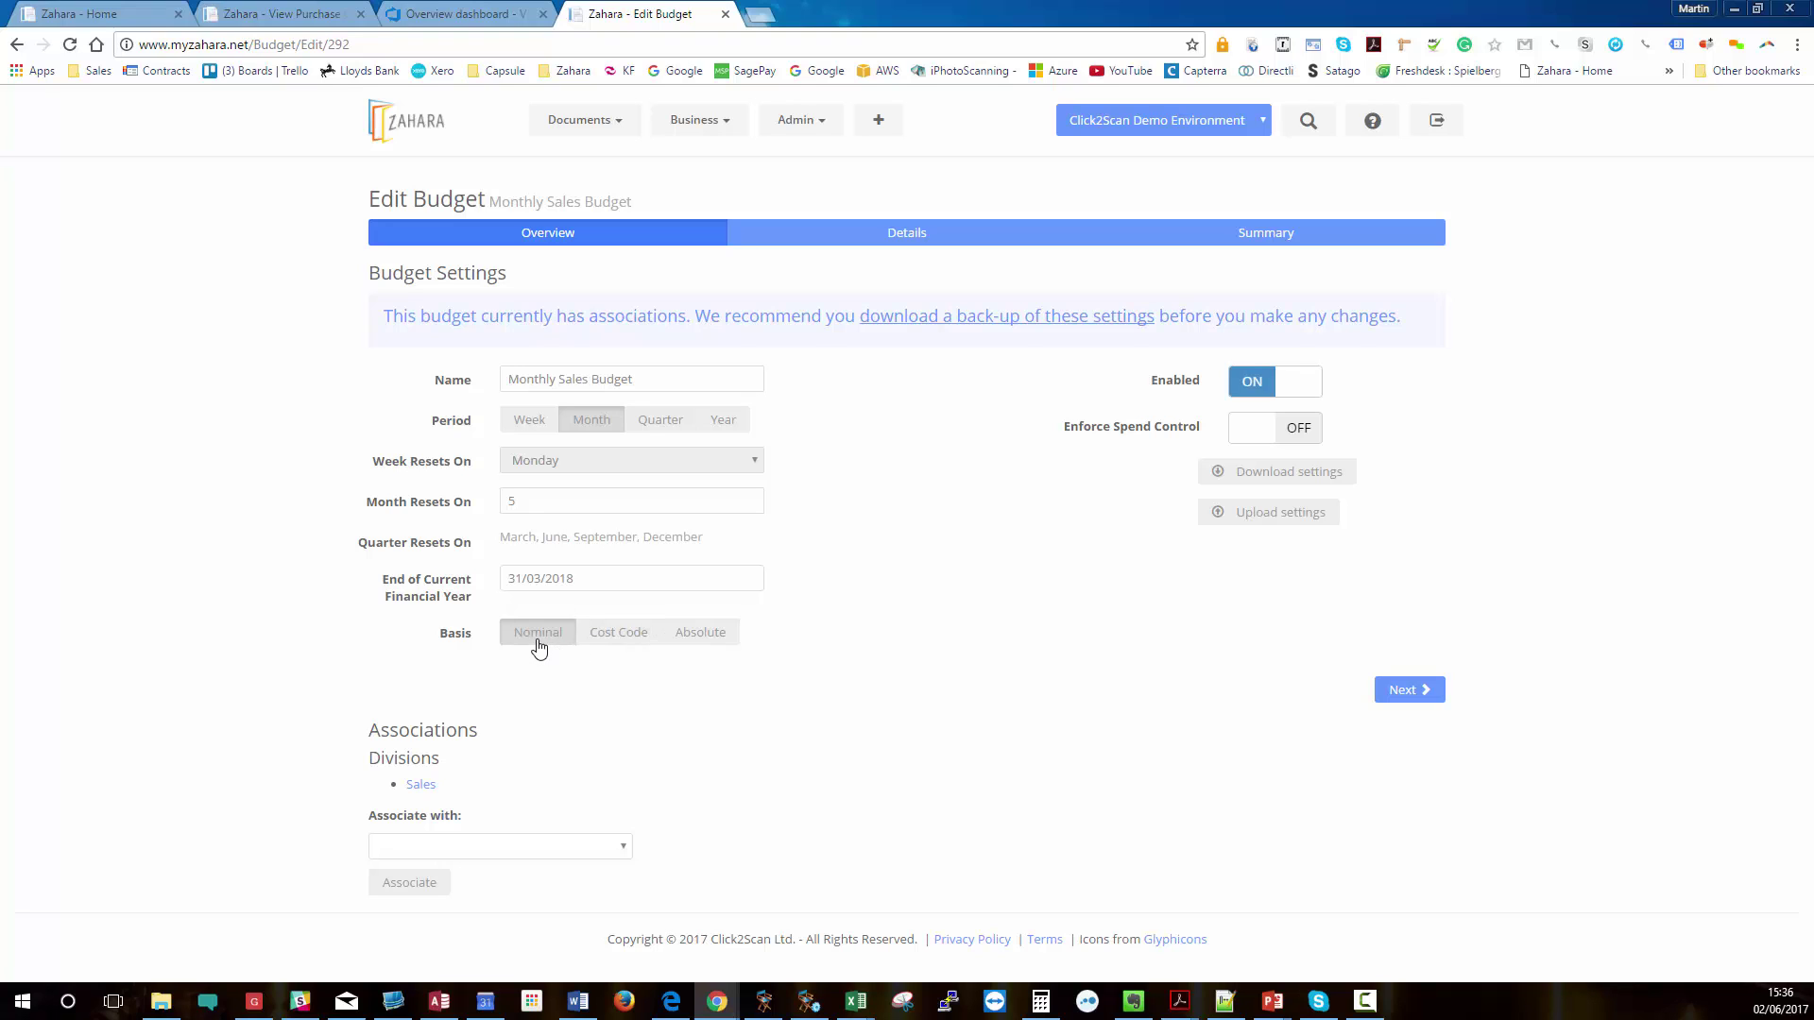
left_click(870, 242)
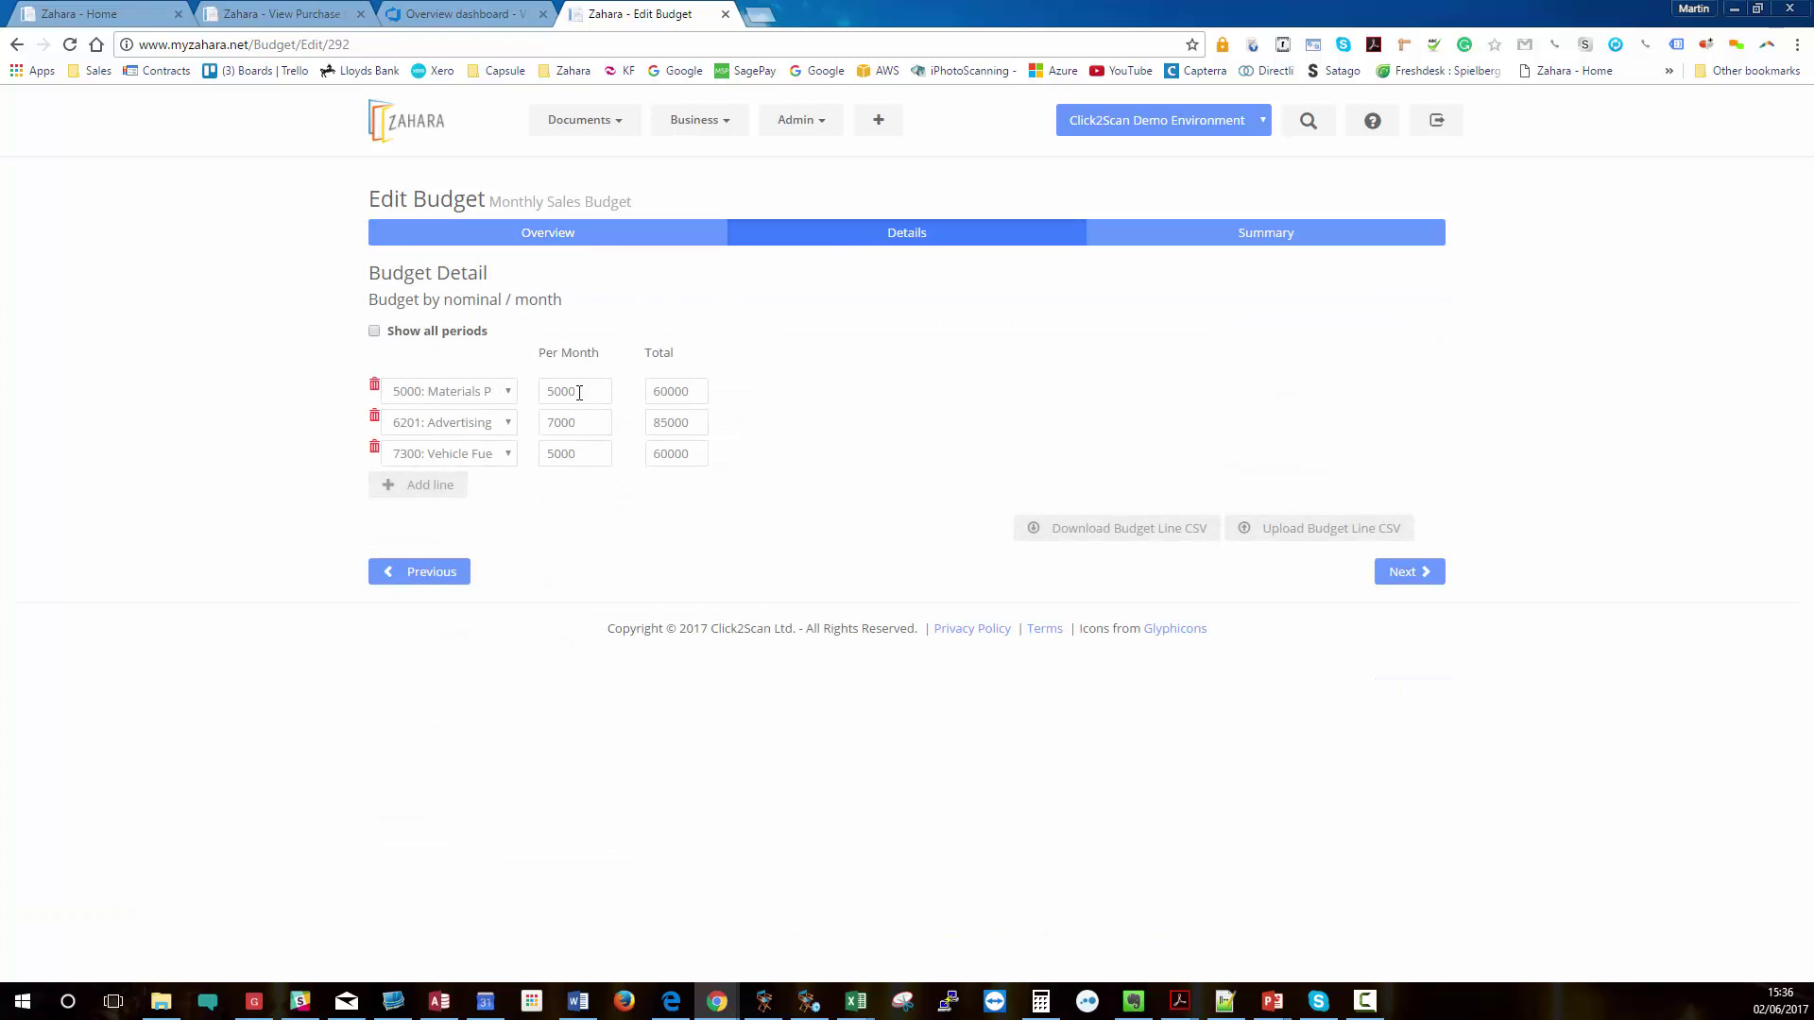
left_click(375, 330)
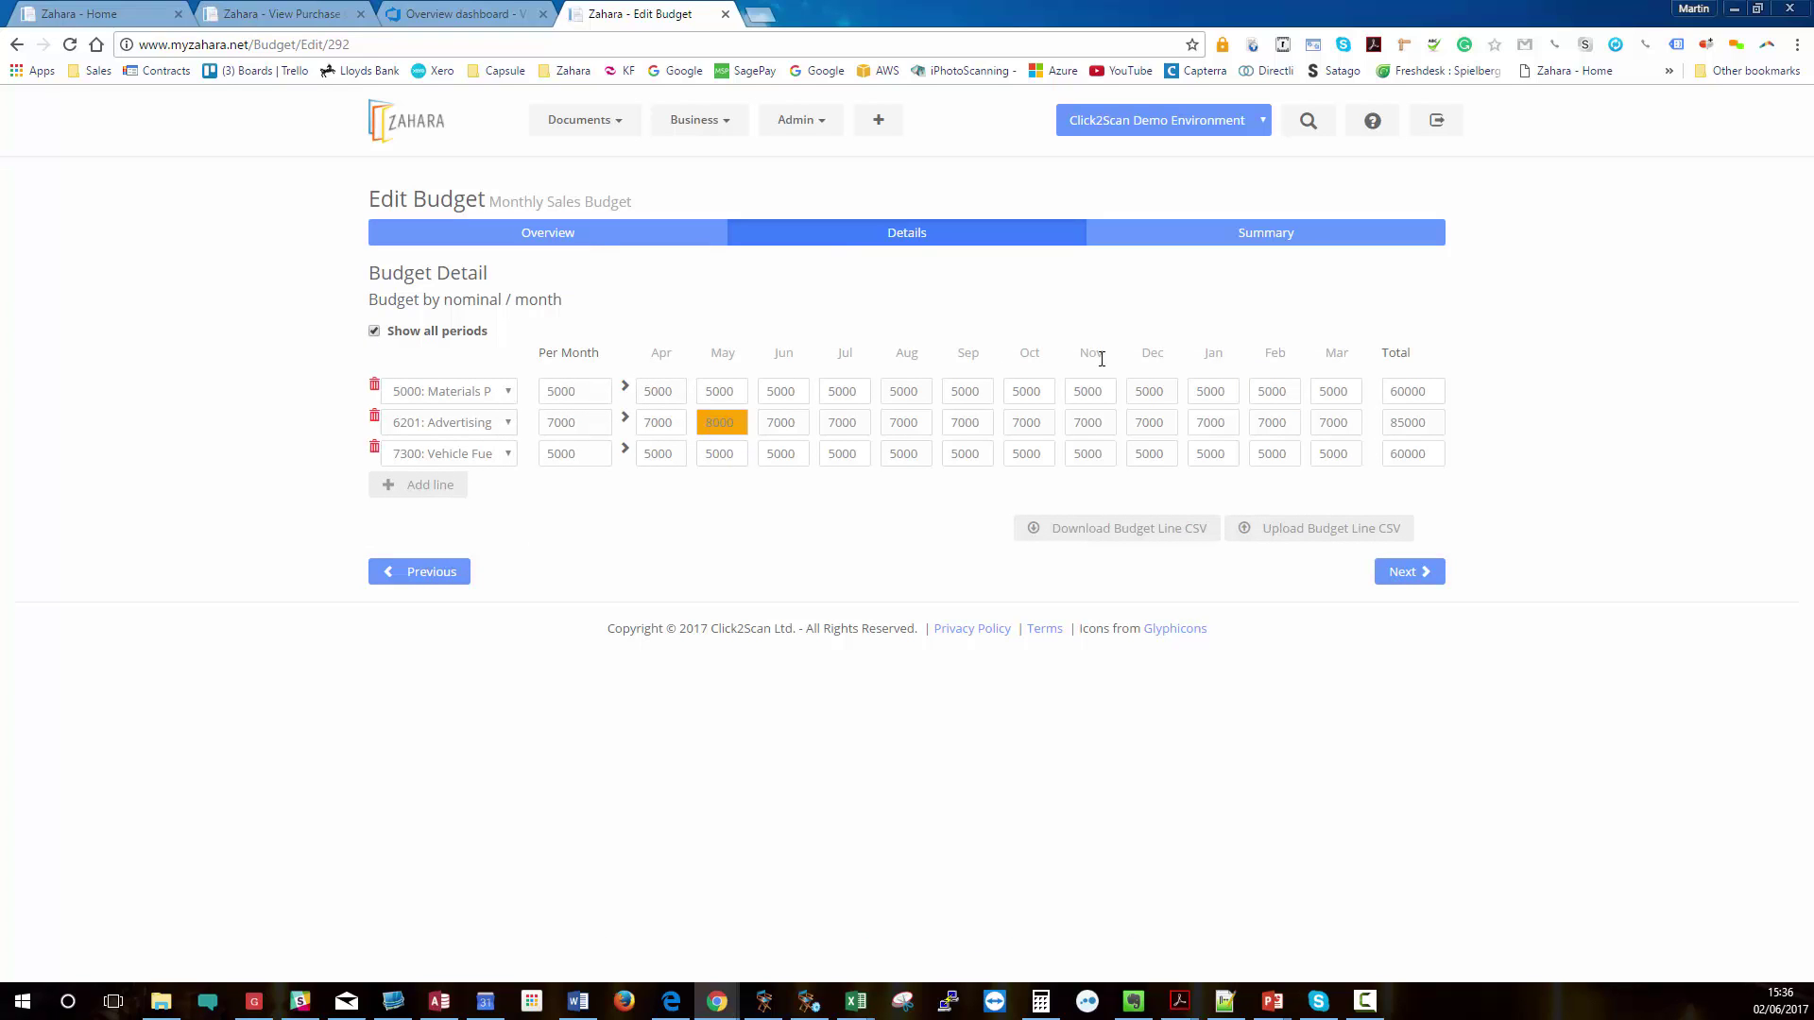
Open the list of purchase orders and look through it.
left_click(695, 120)
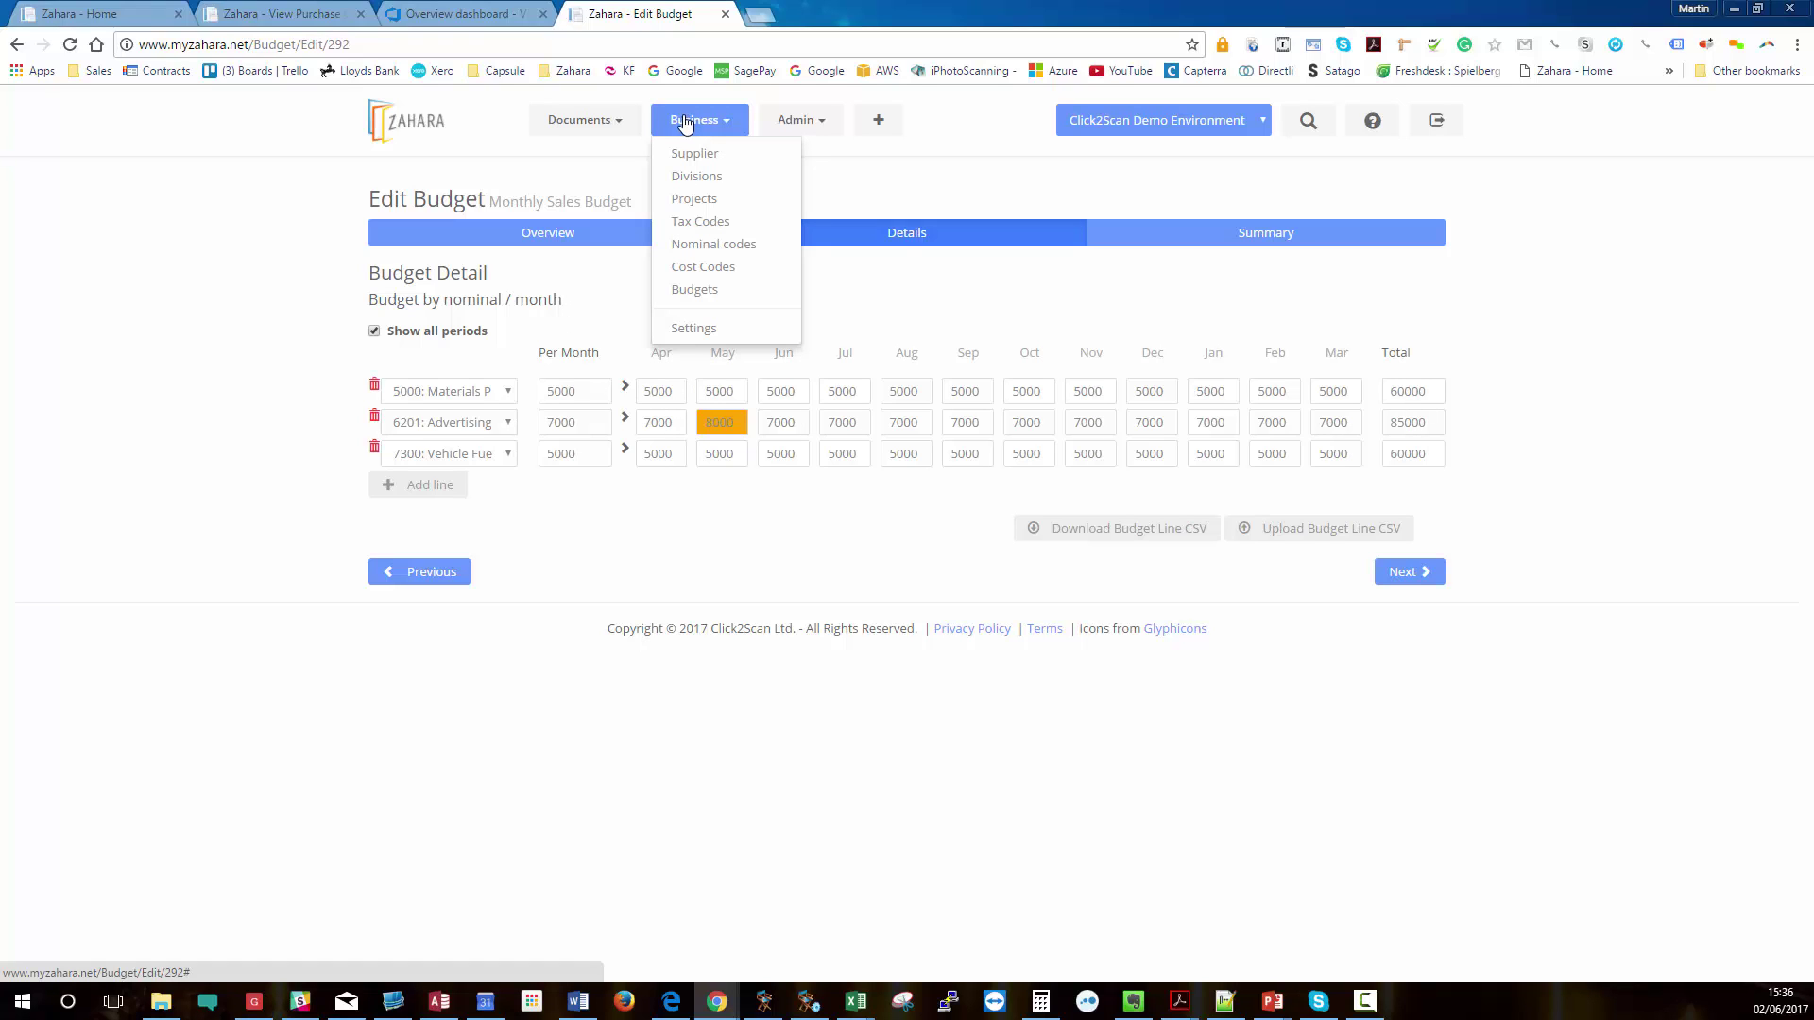
left_click(630, 131)
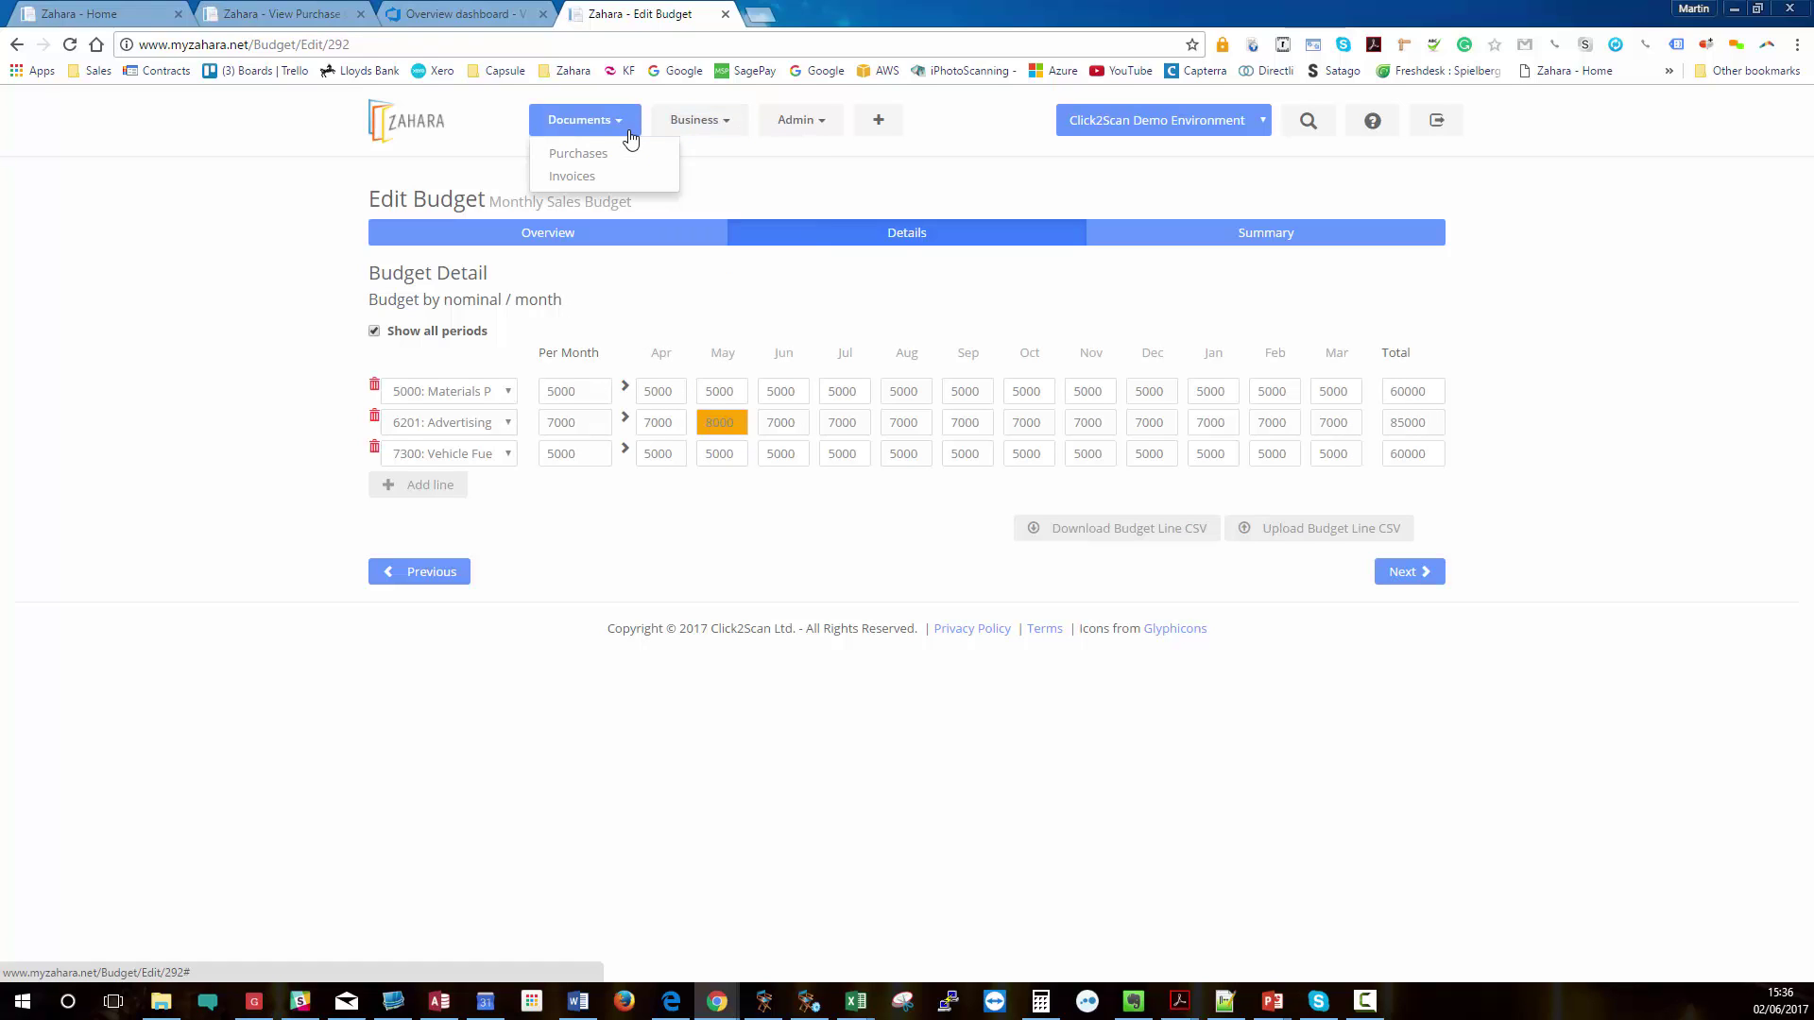
left_click(609, 154)
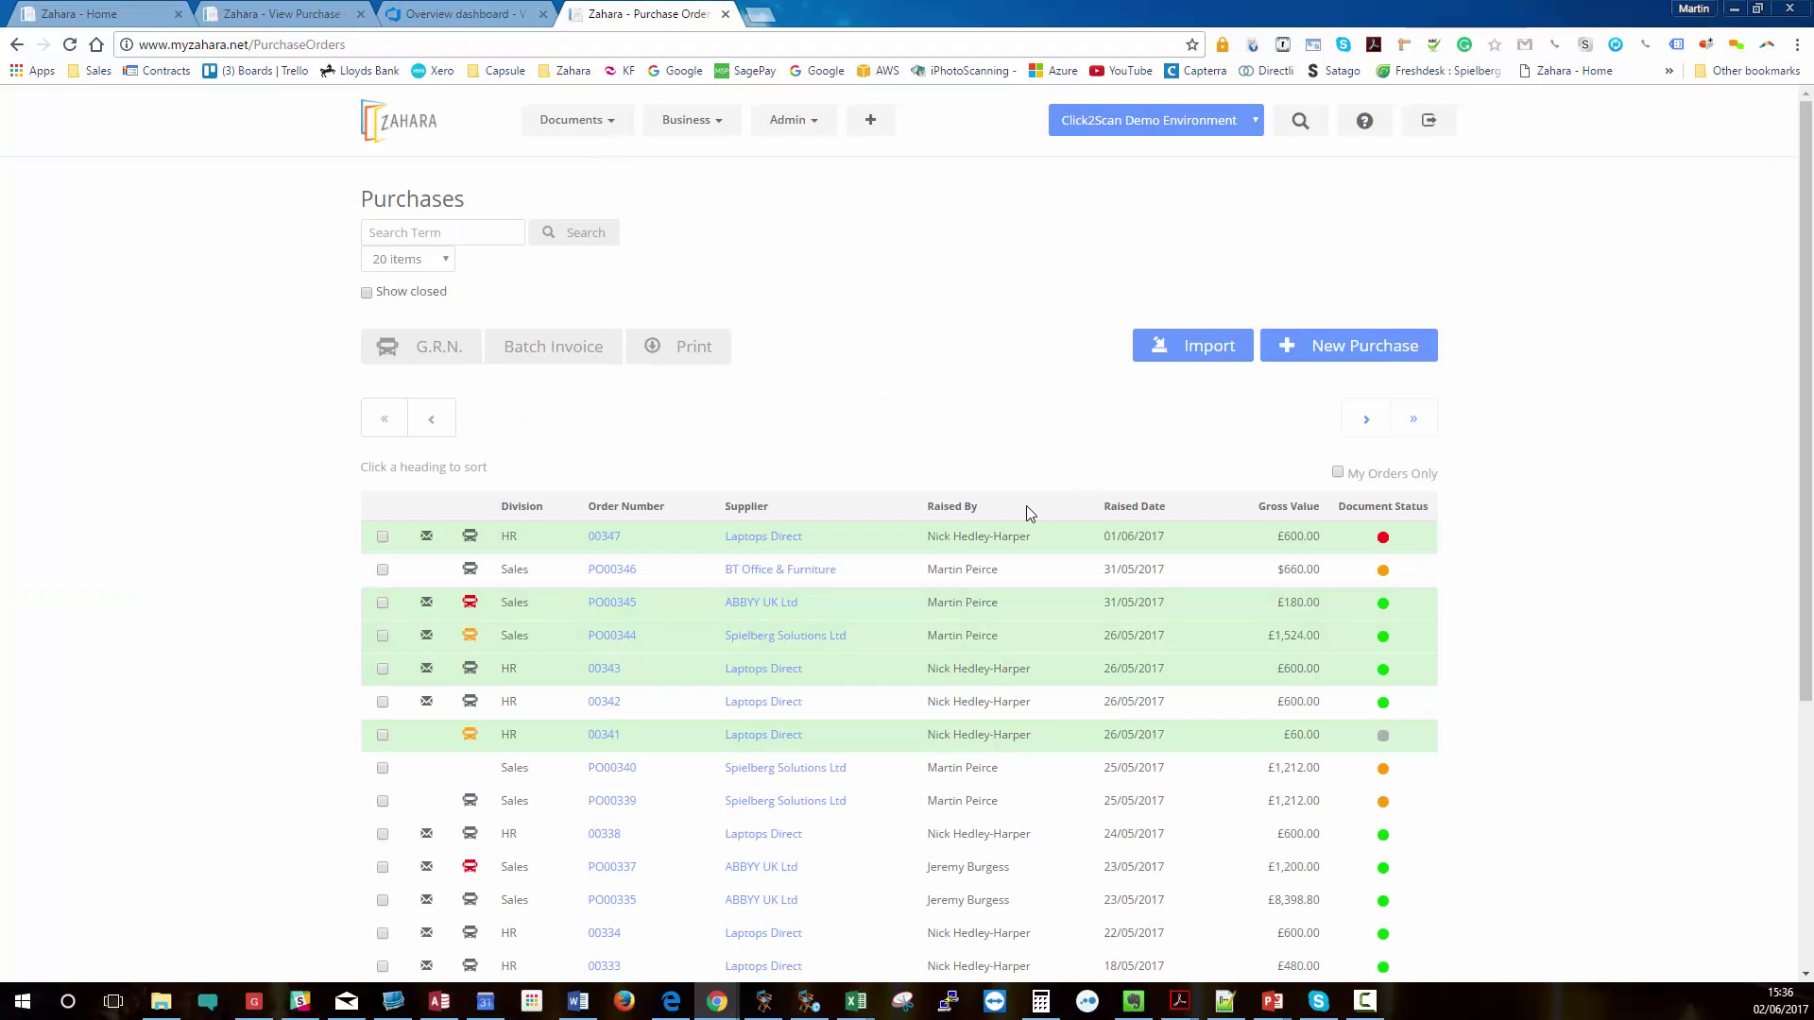
scroll(1027, 511, "down", 3)
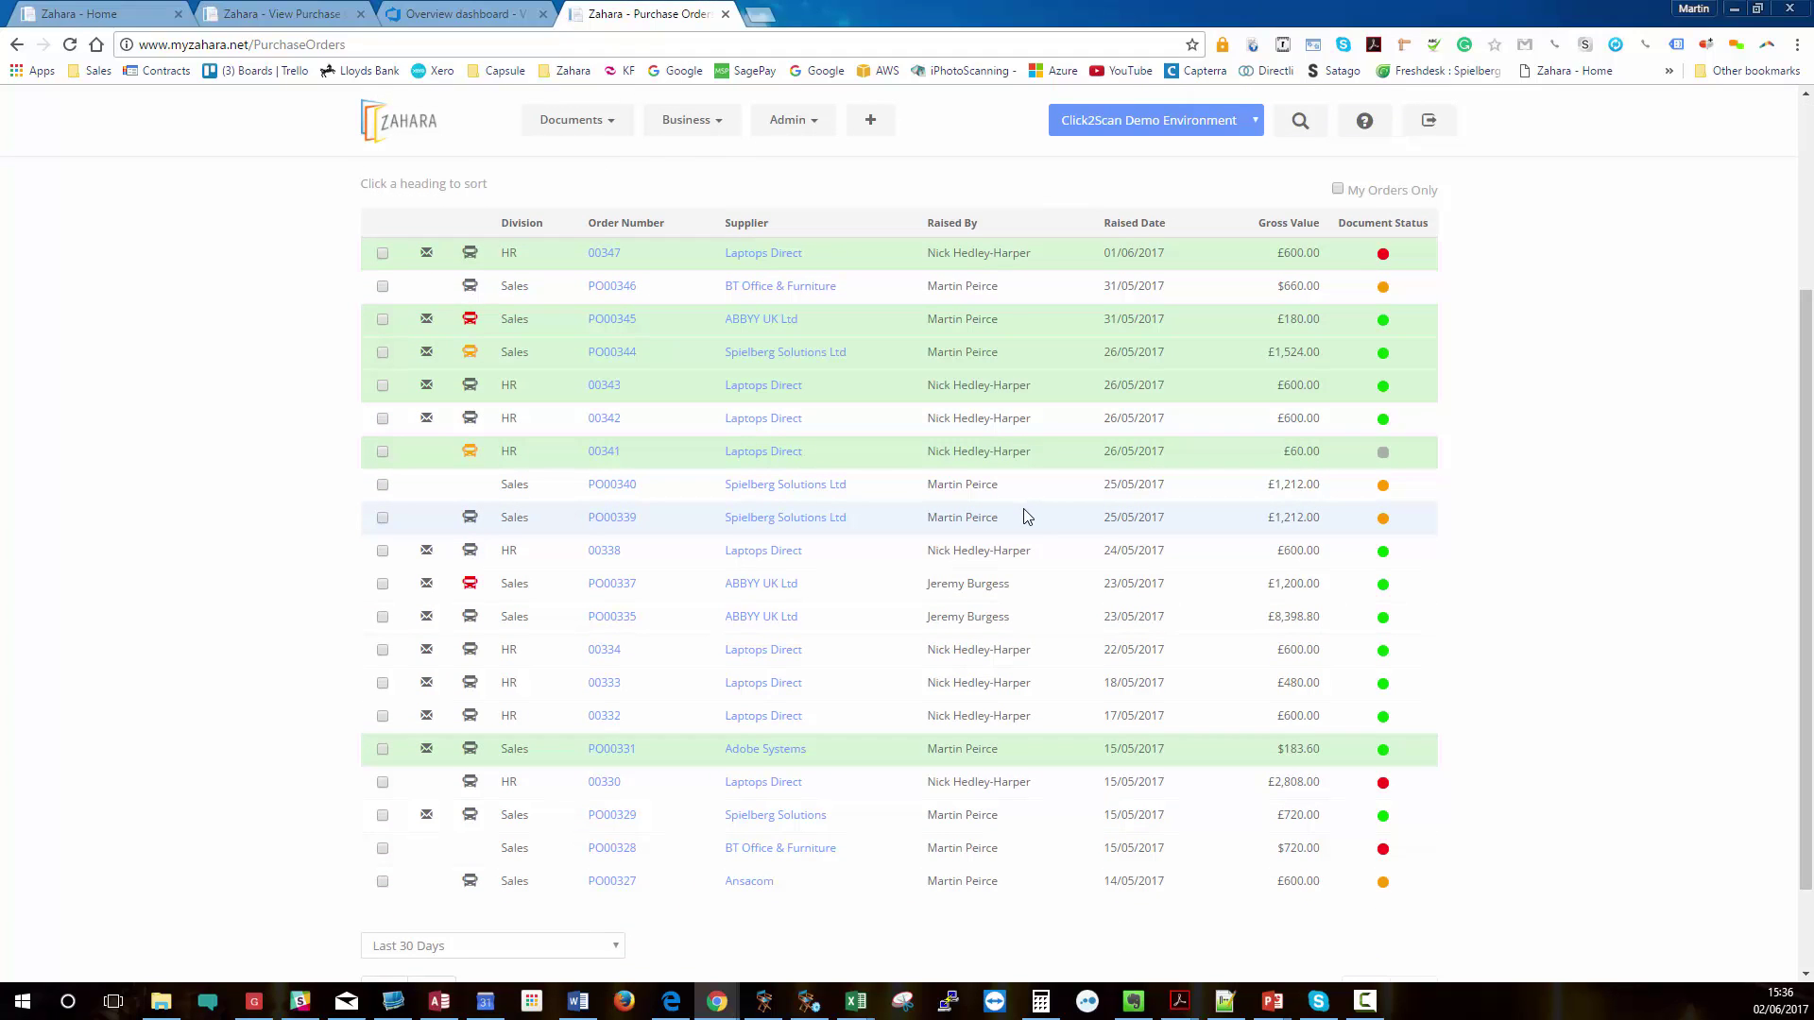
scroll(1027, 515, "up", 2)
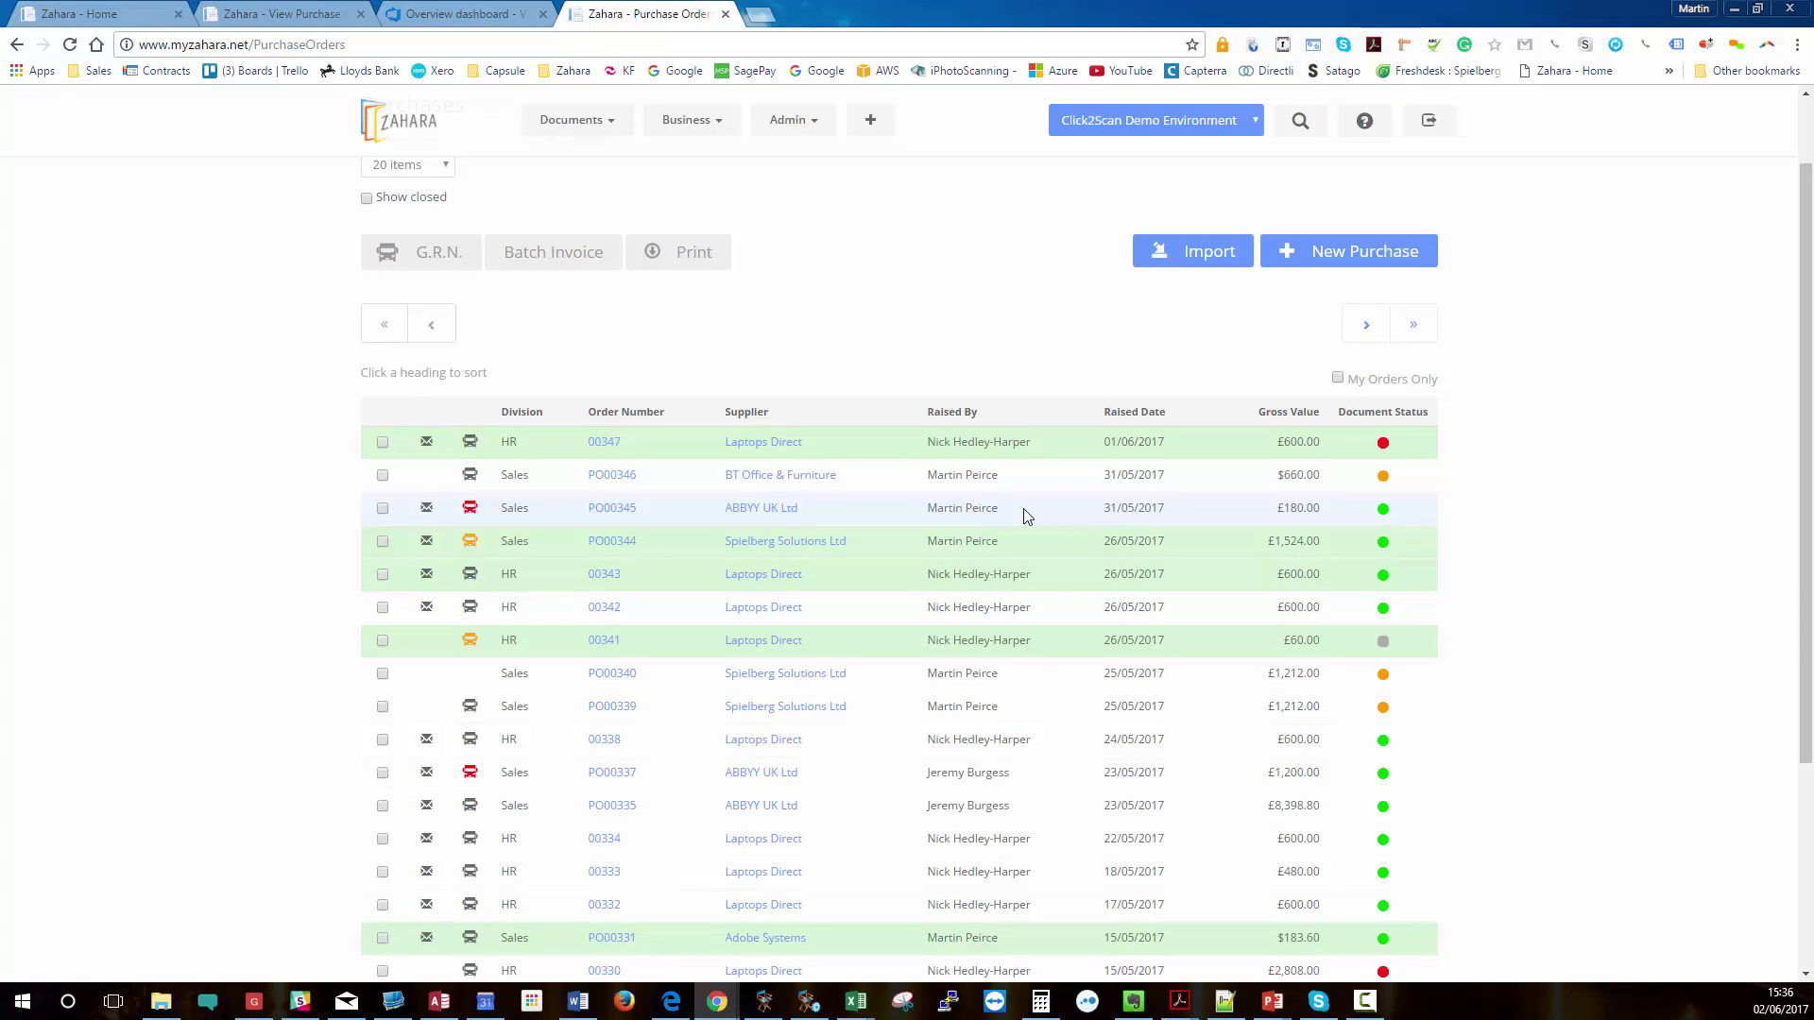
scroll(1018, 509, "up", 1)
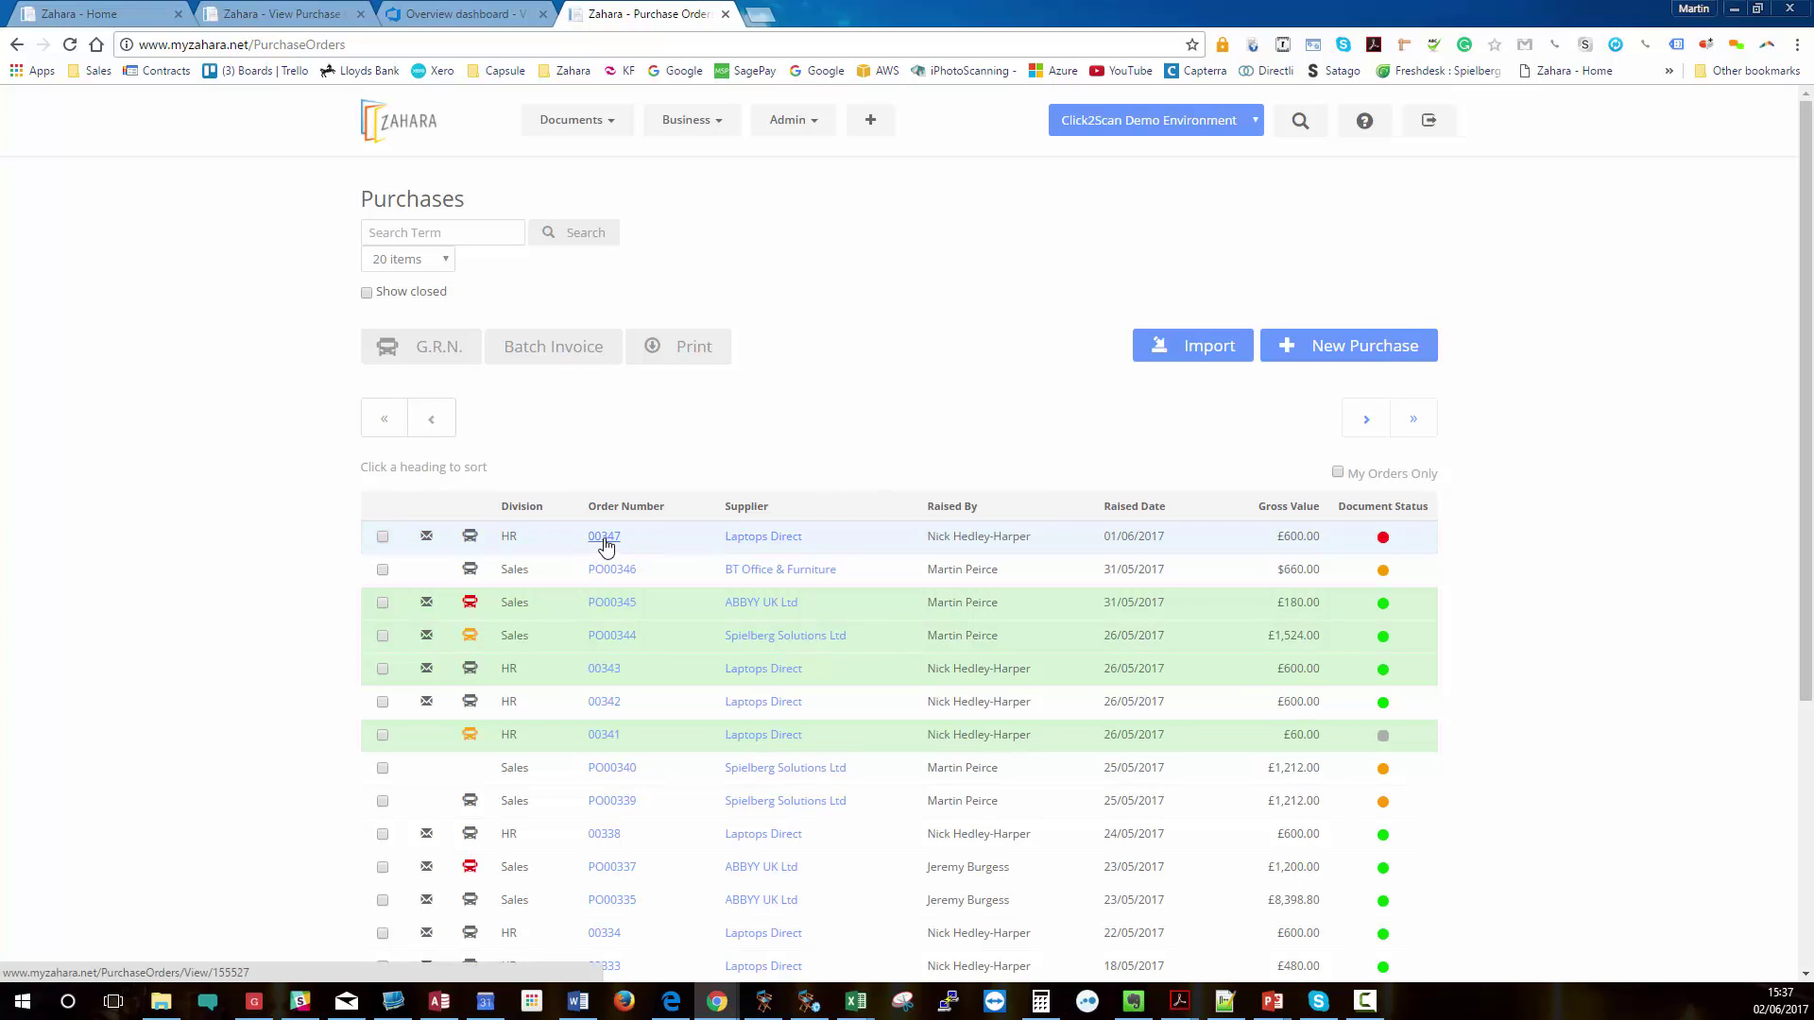
Check the workflow progress of the three newest orders, for Laptops Direct, BT Office & Furniture and ABBYY UK Ltd.
left_click(1384, 537)
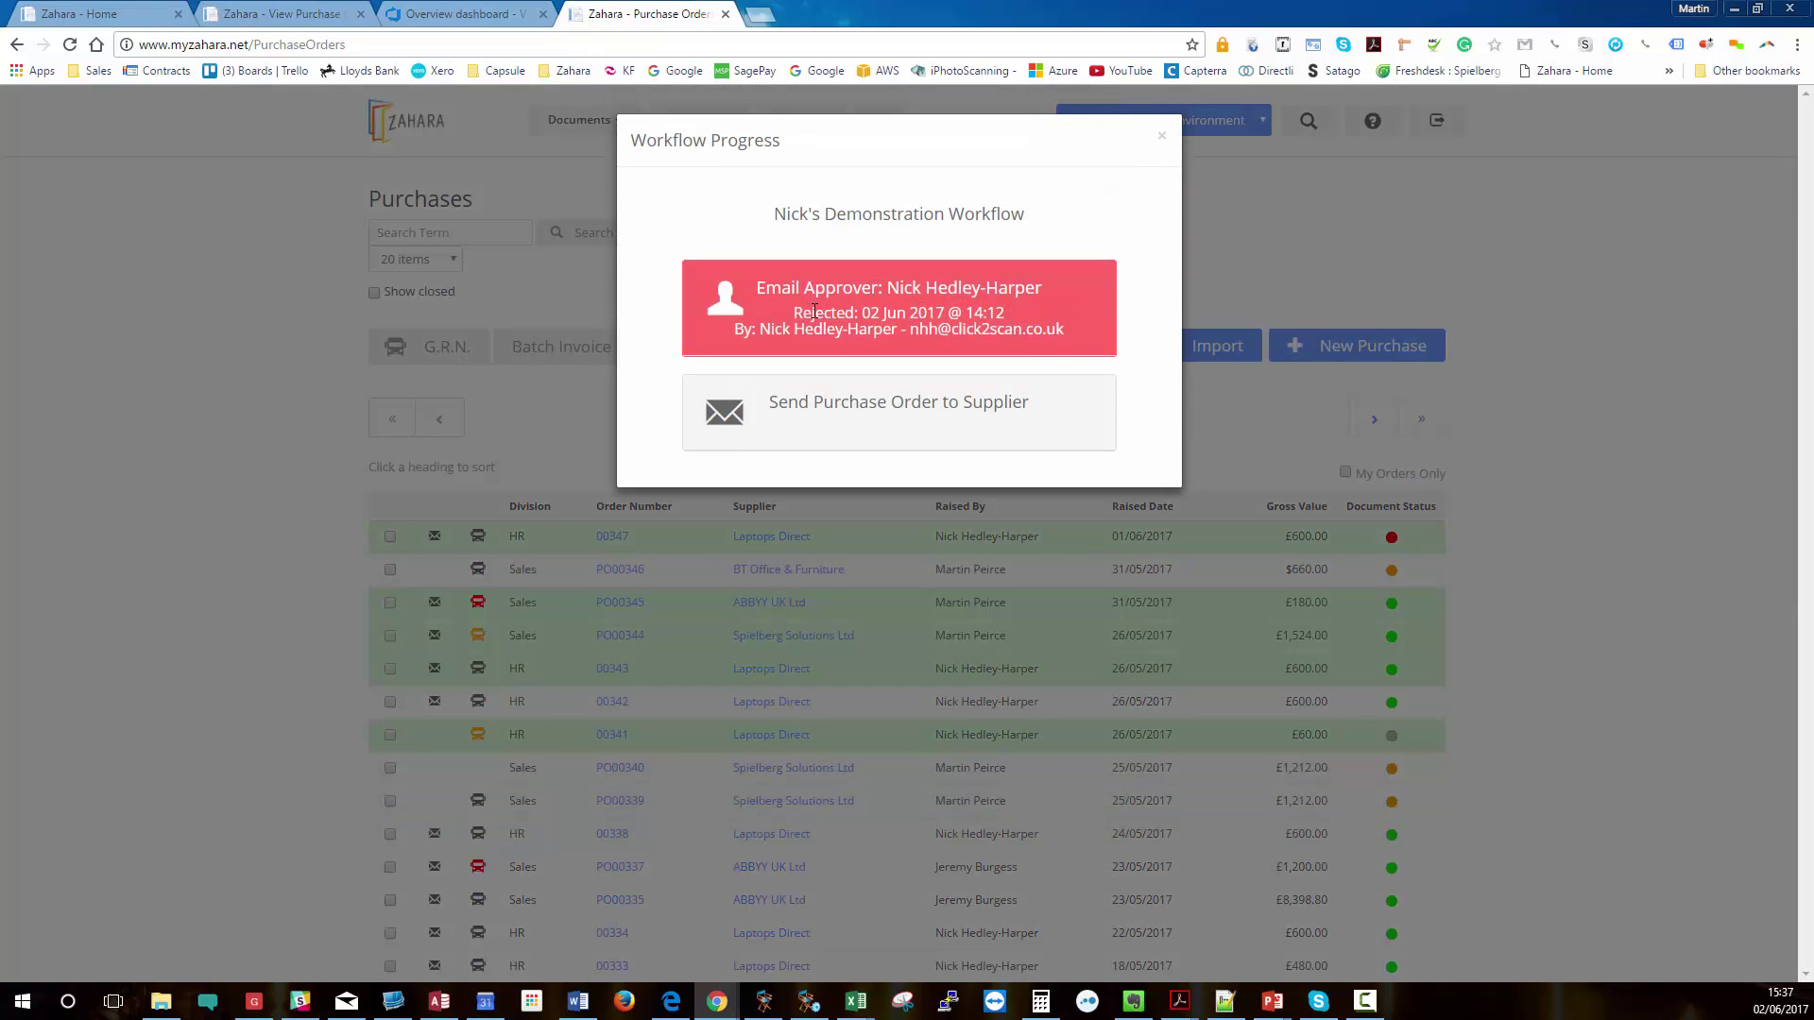
left_click(1164, 138)
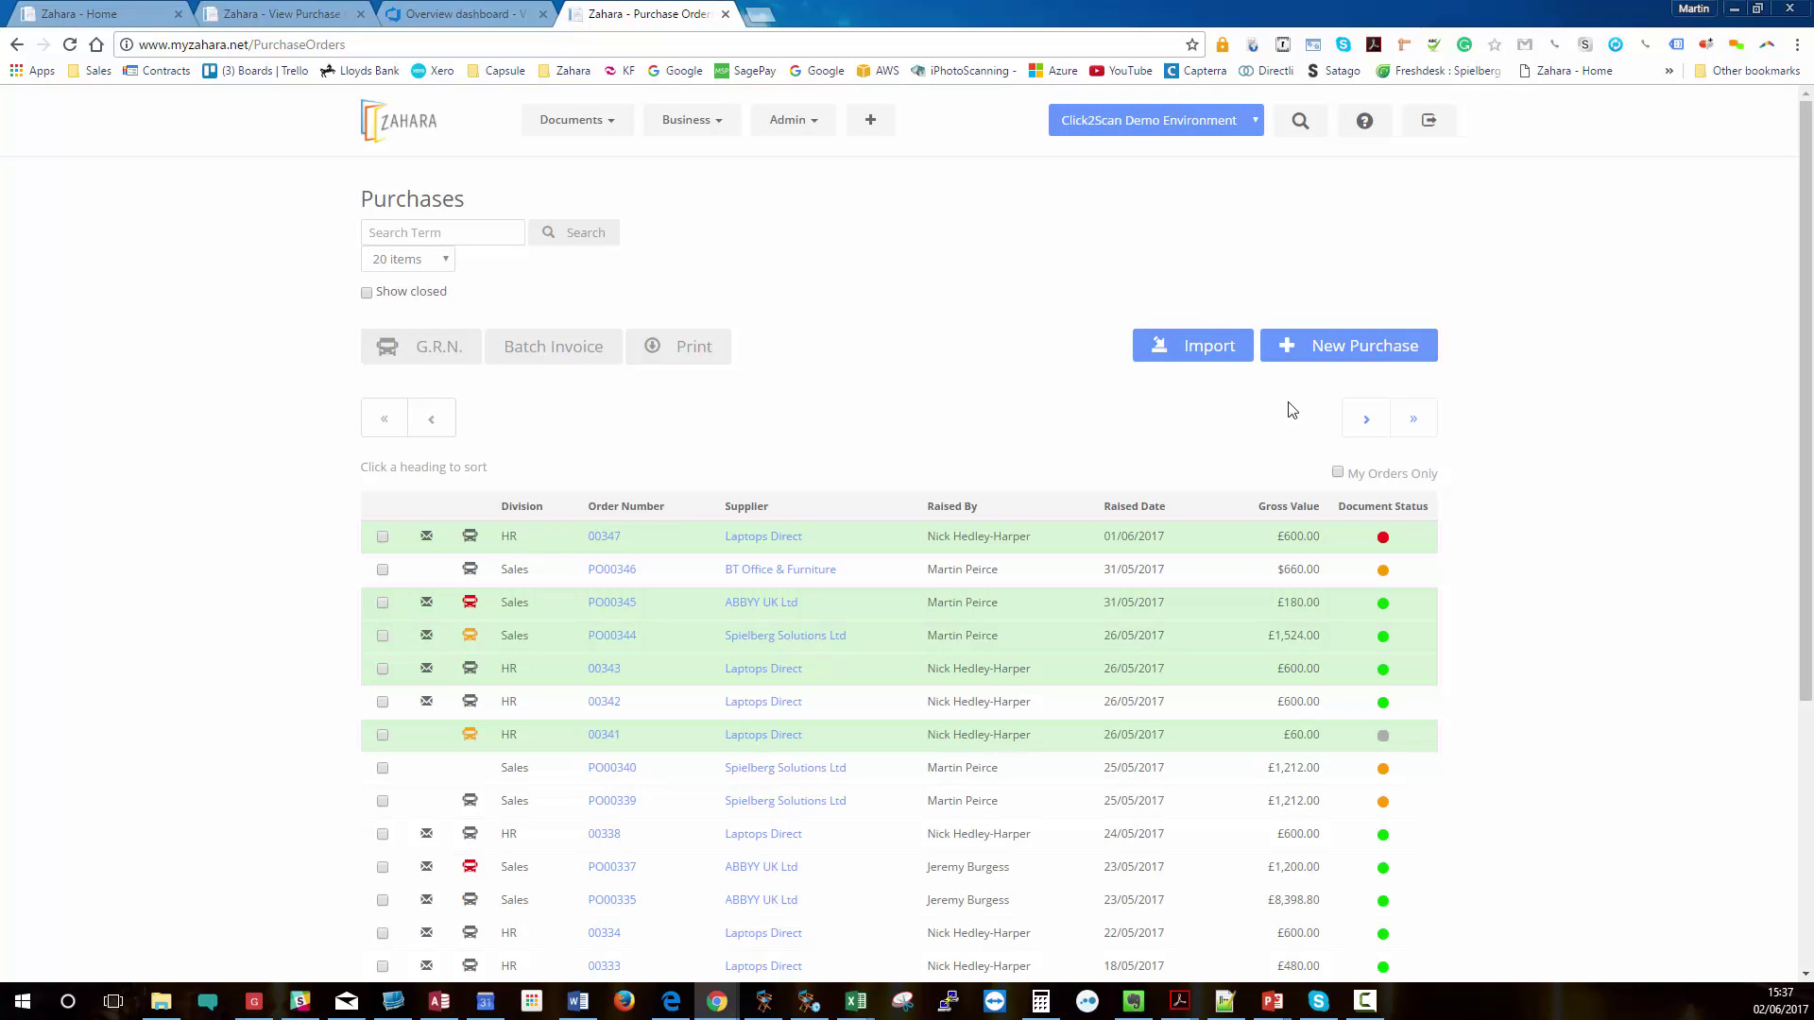
left_click(1383, 572)
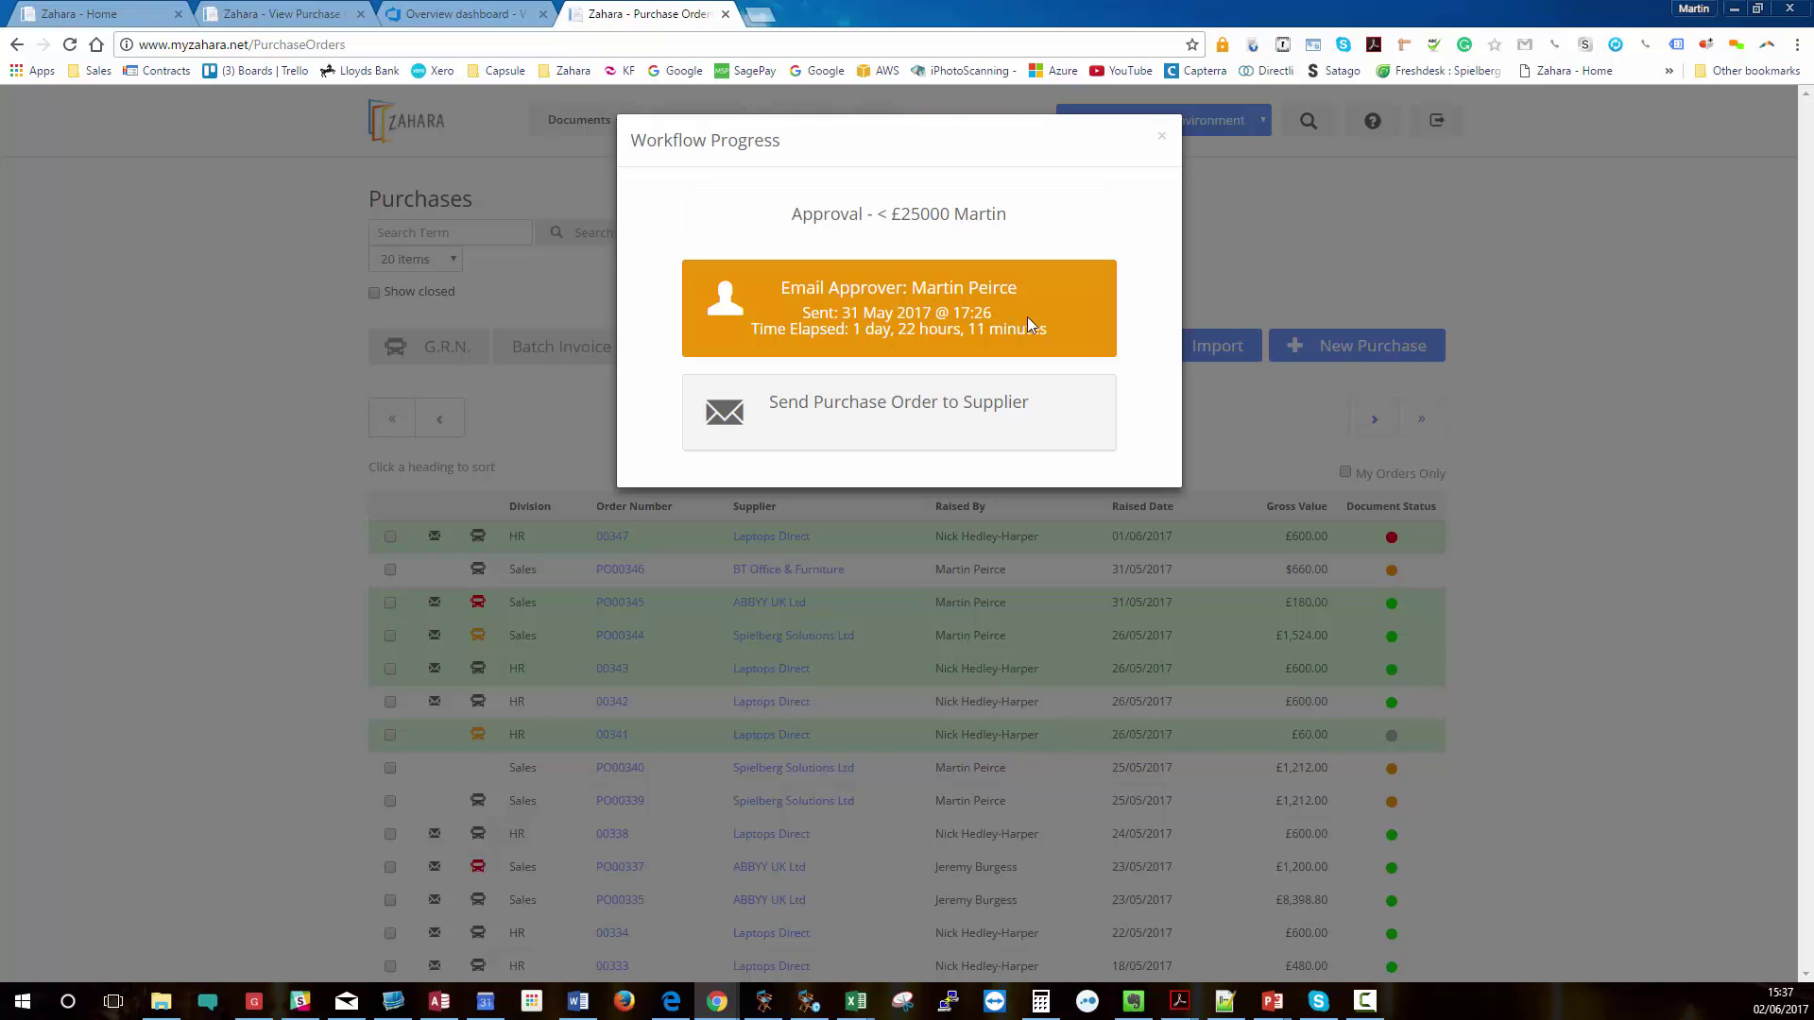
left_click(1162, 141)
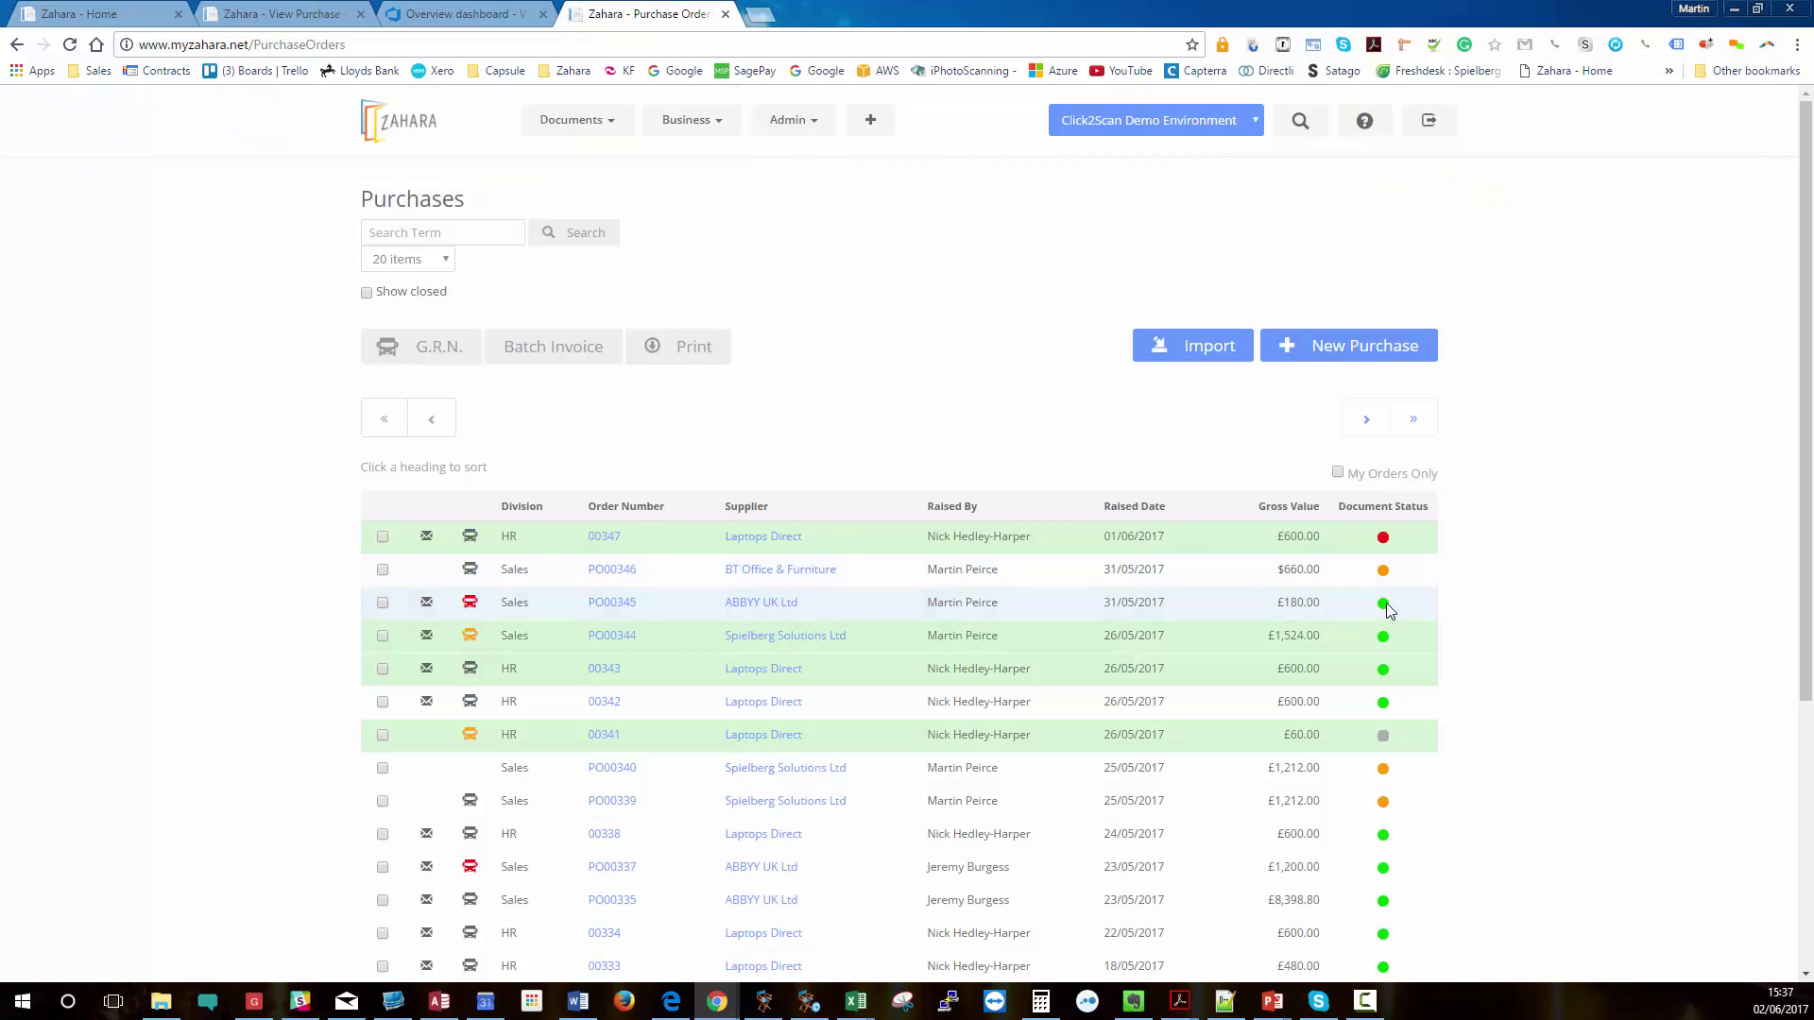
left_click(1384, 603)
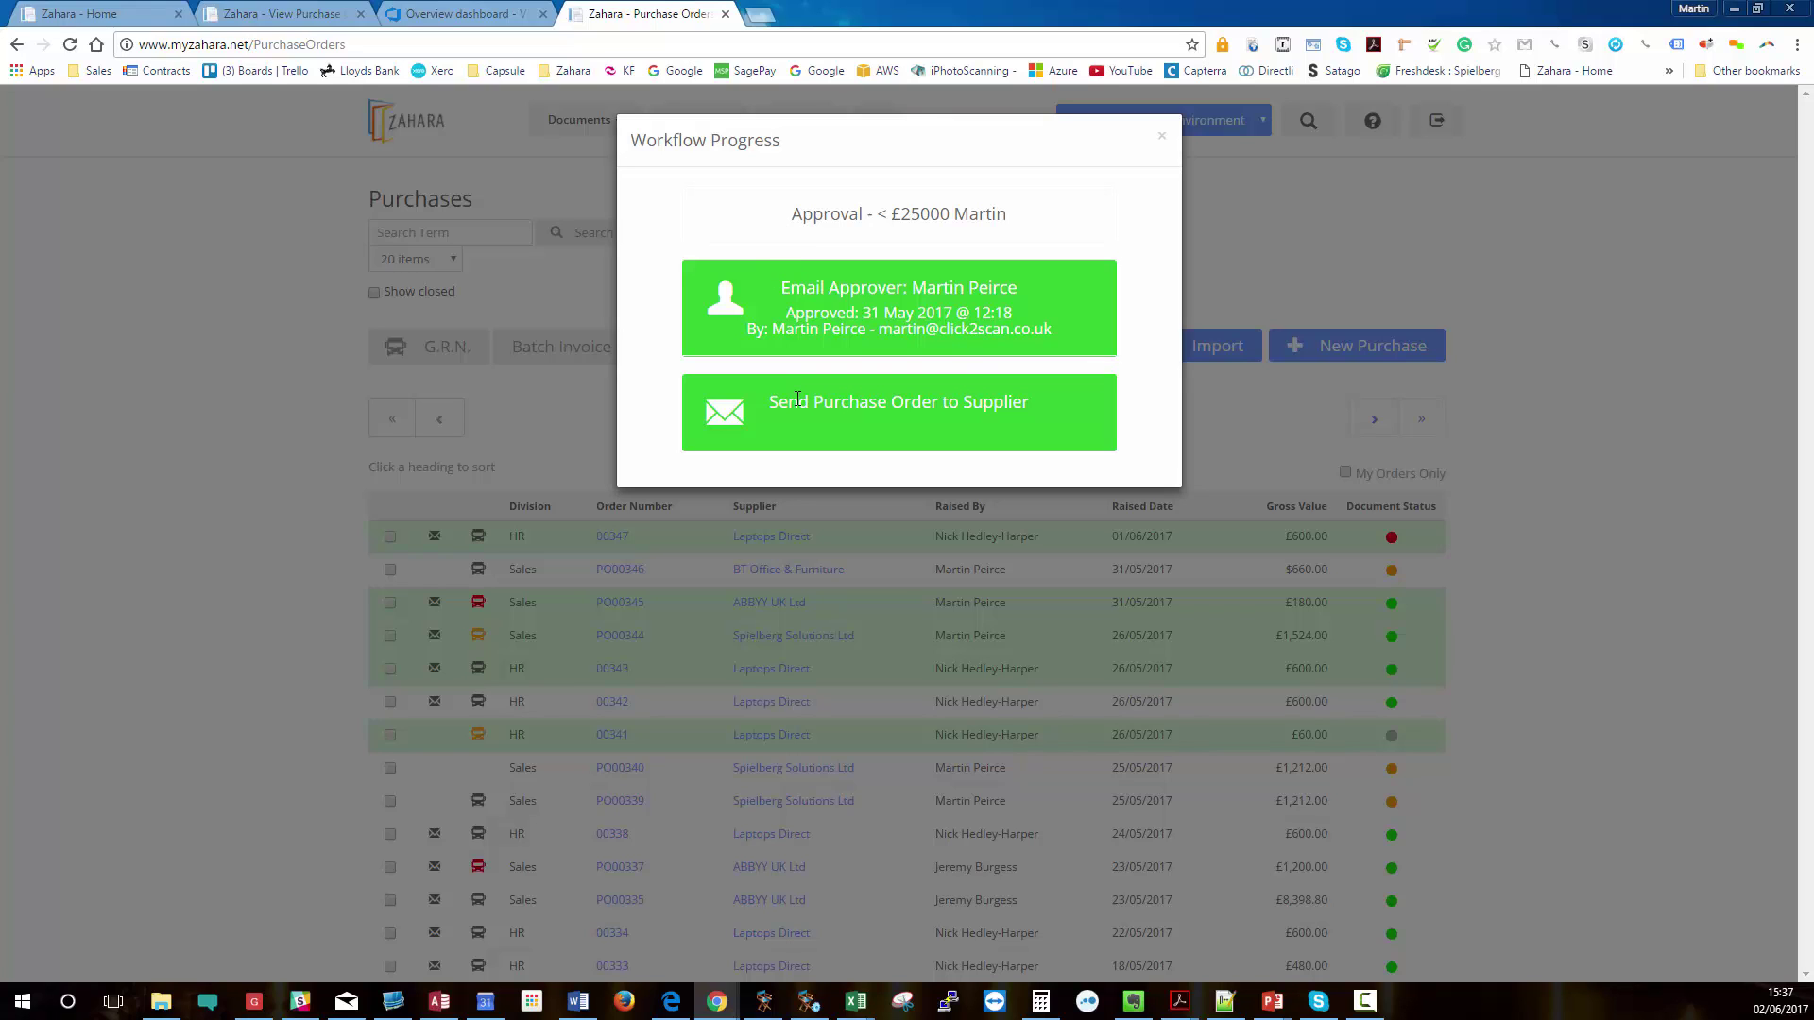
left_click(1162, 137)
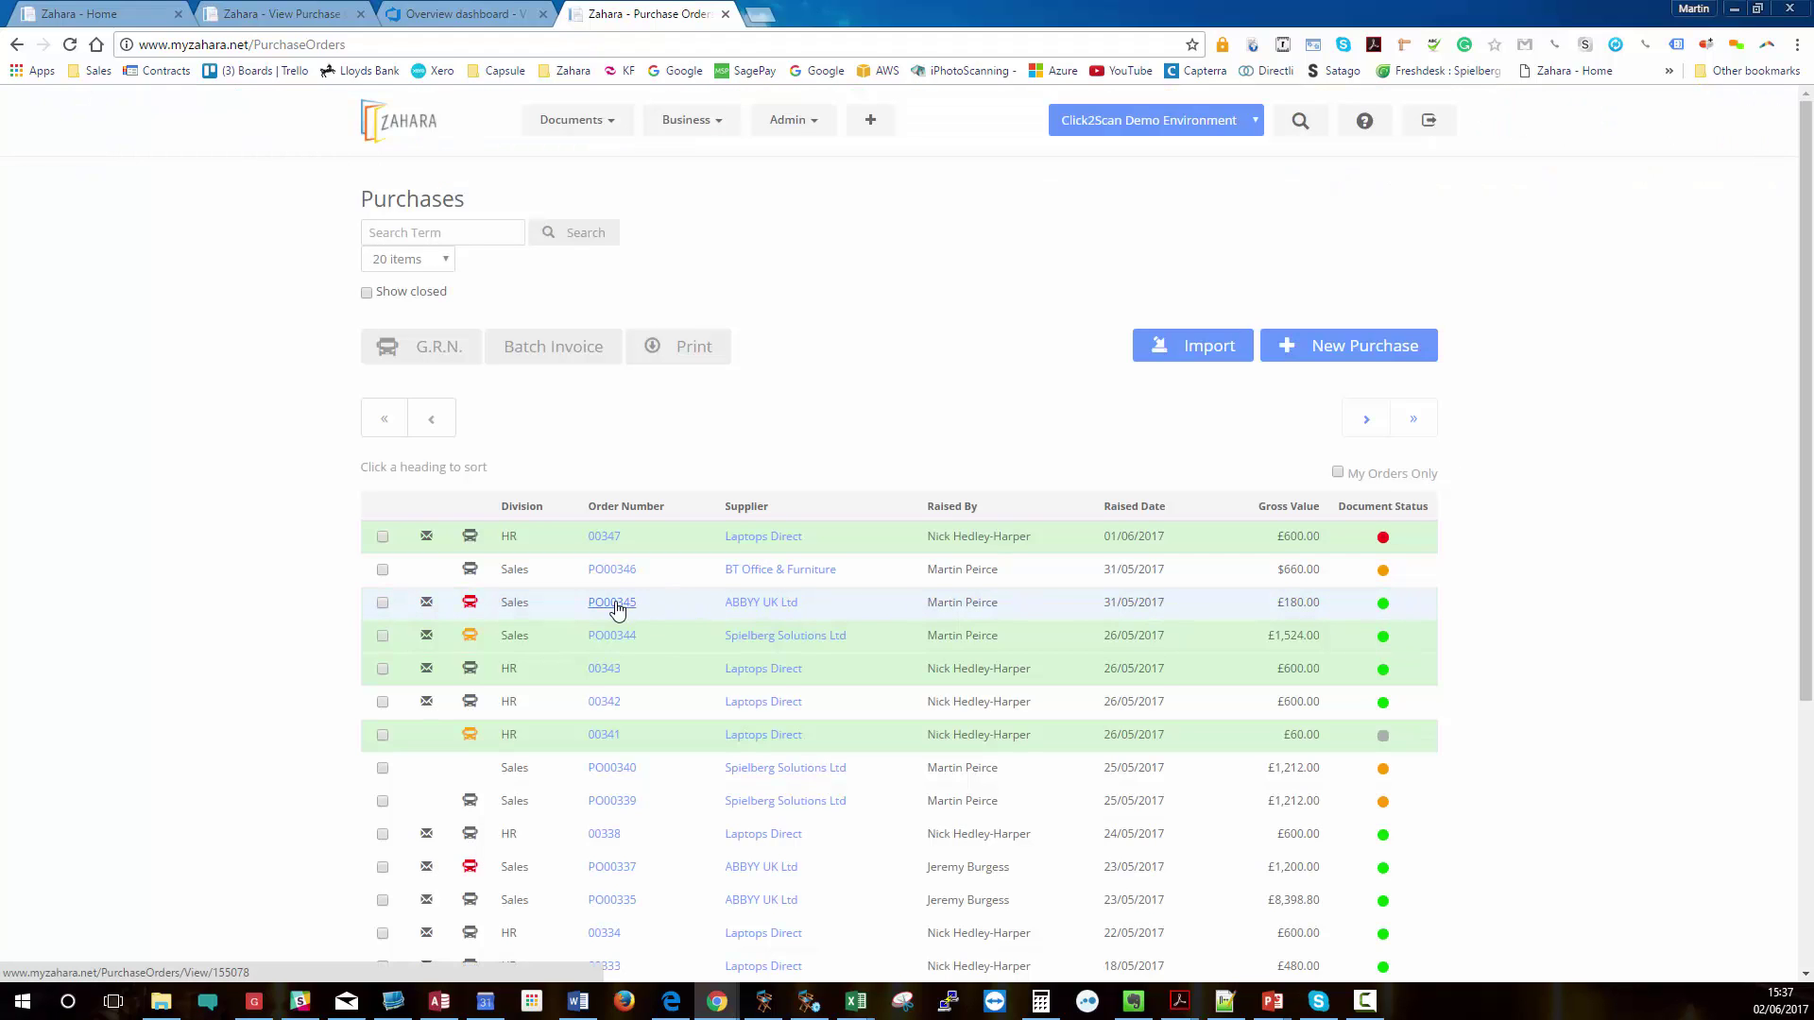
Open the ABBYY UK Ltd order raised on 31/05/2017 and review its line item and document history.
left_click(616, 603)
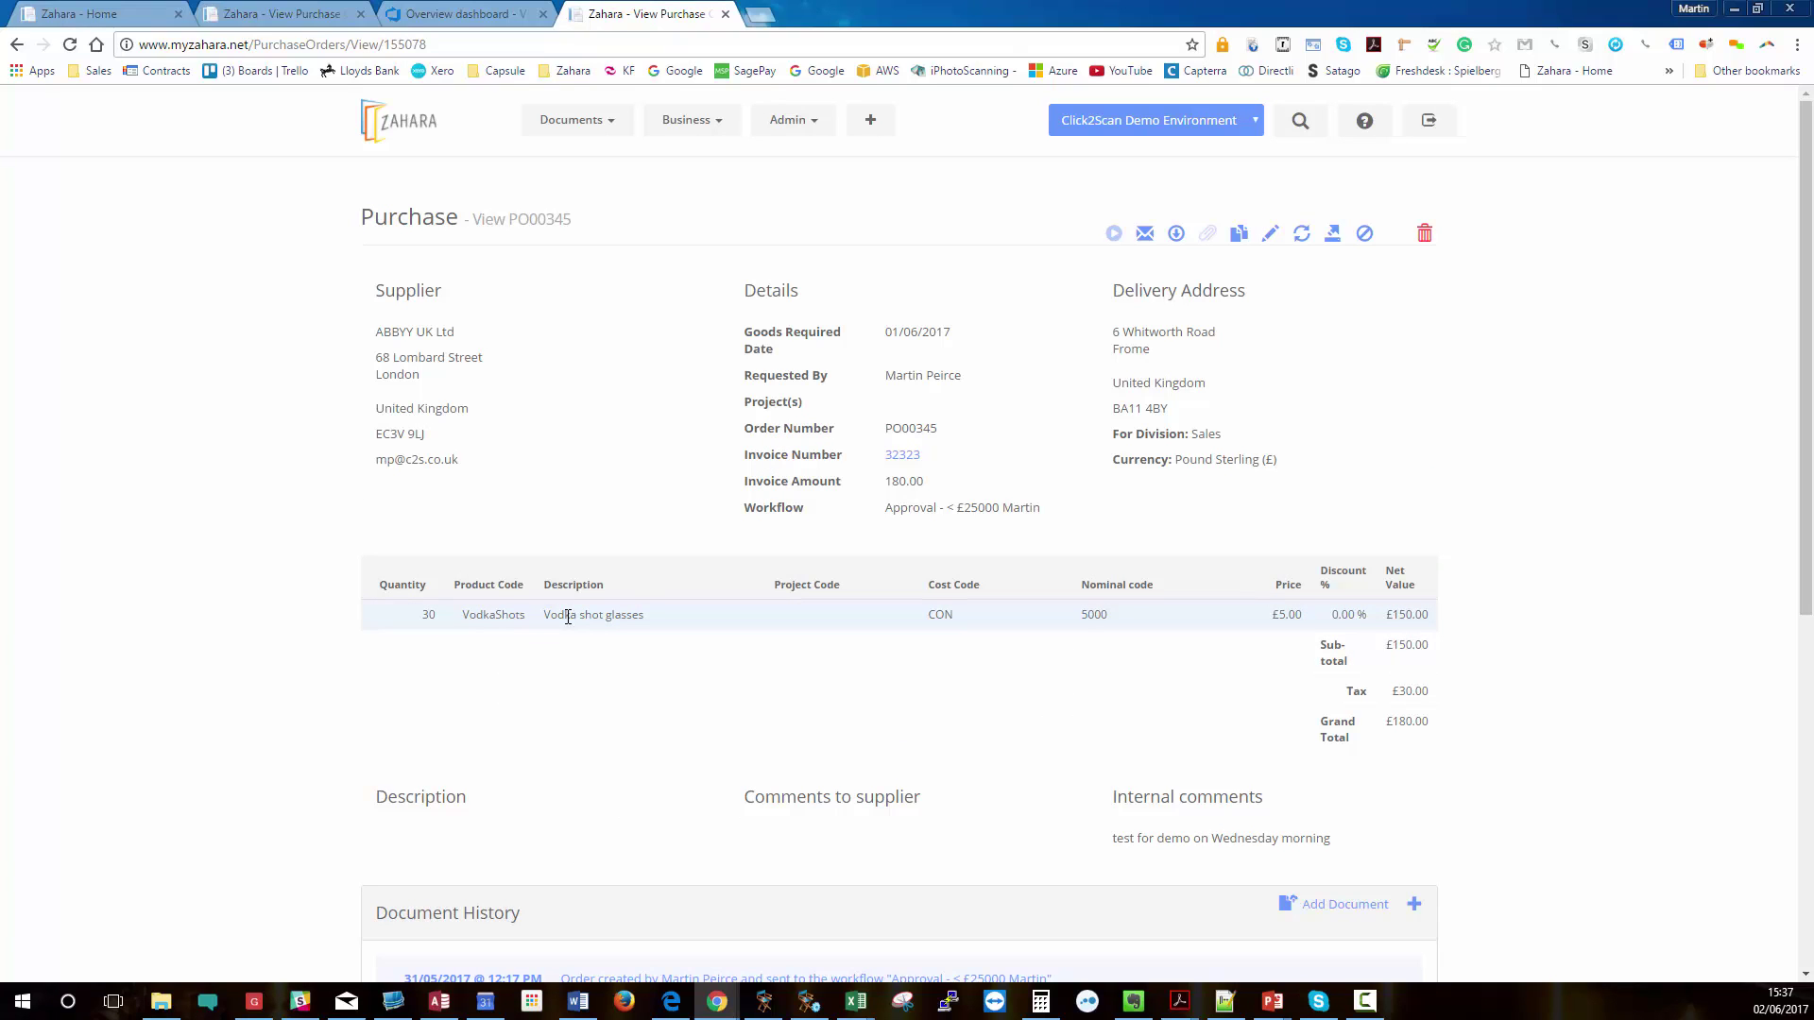
mouse_move(1084, 616)
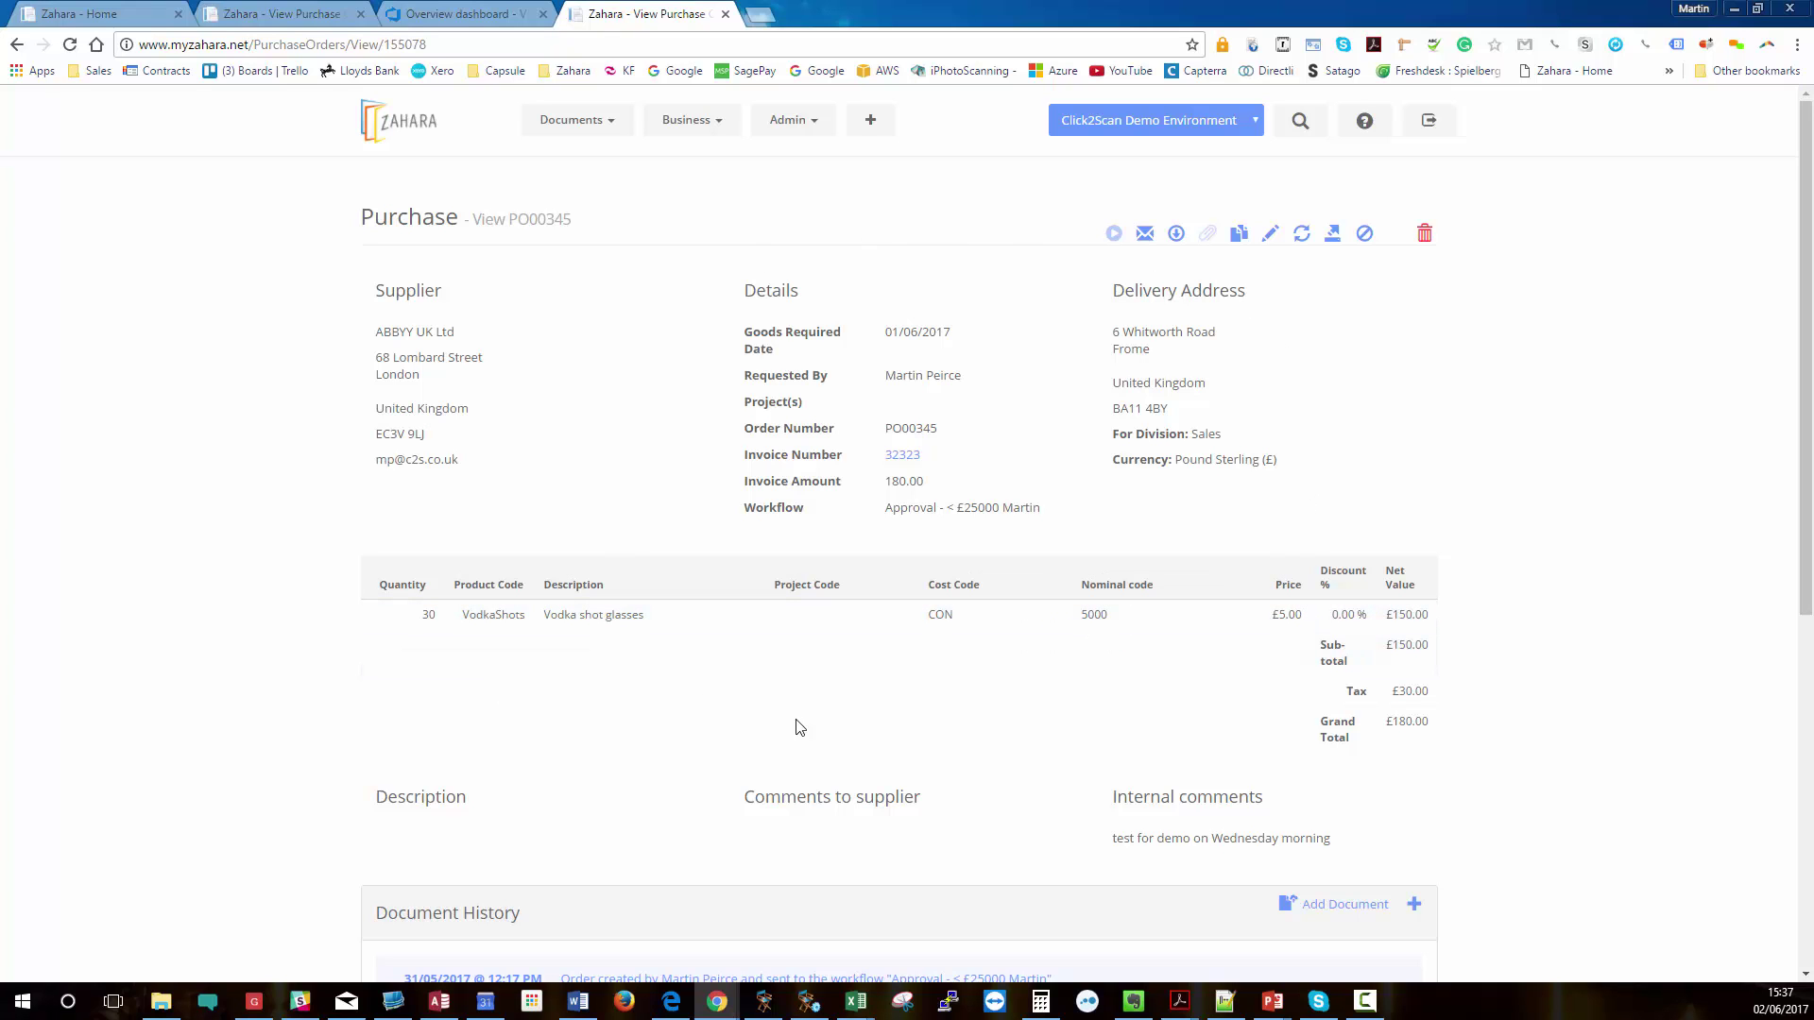
scroll(1081, 648, "down", 6)
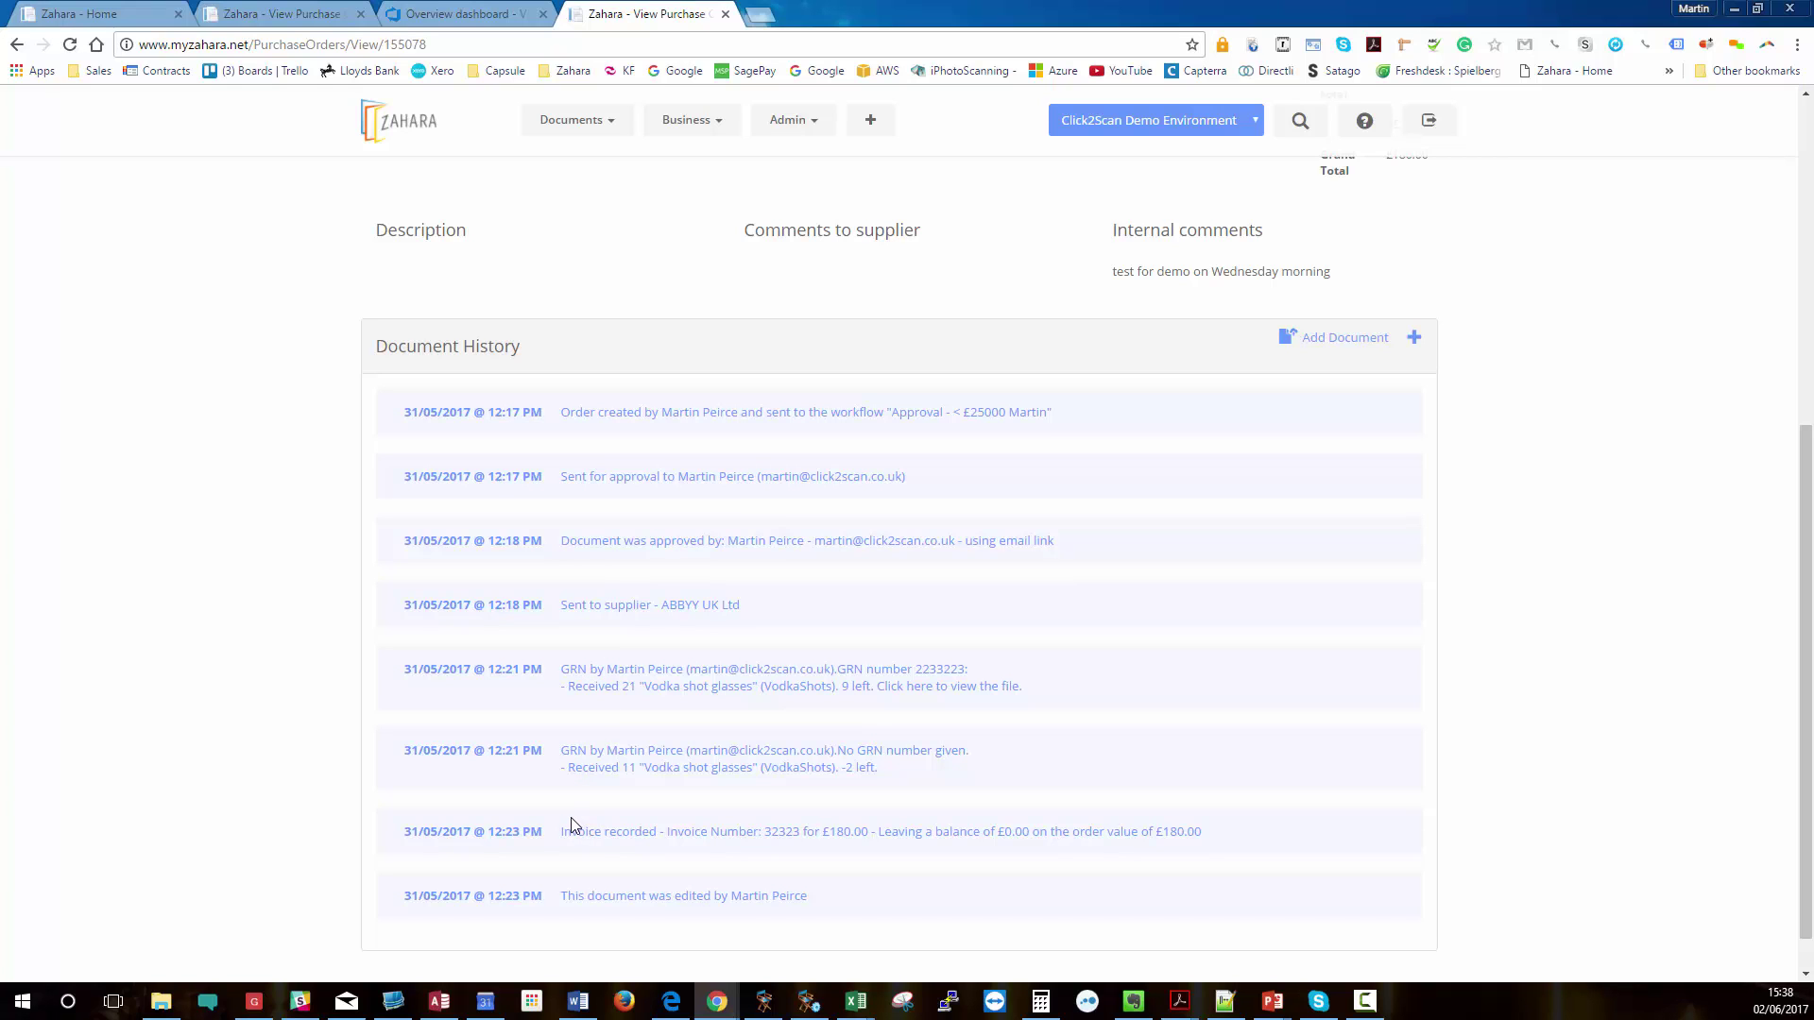
scroll(570, 827, "up", 5)
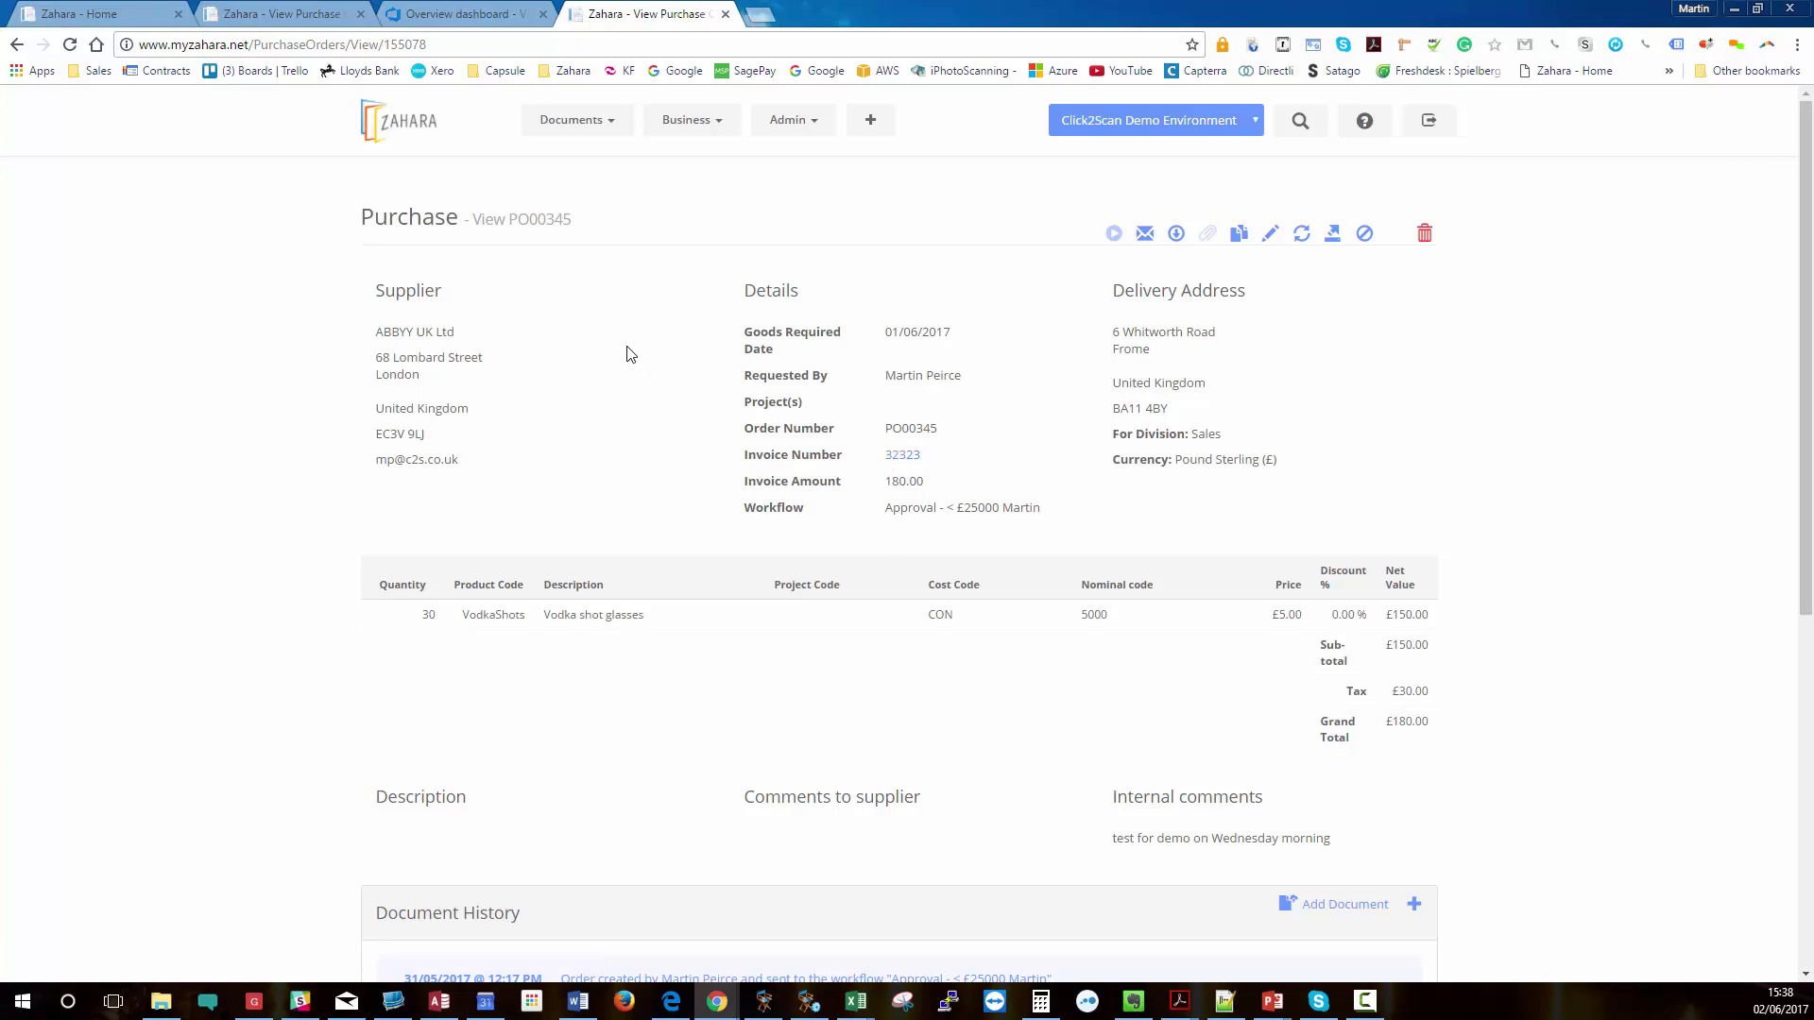
Preview the email for sending the order to the supplier without sending it, and download the purchase order PDF to review it.
left_click(1145, 234)
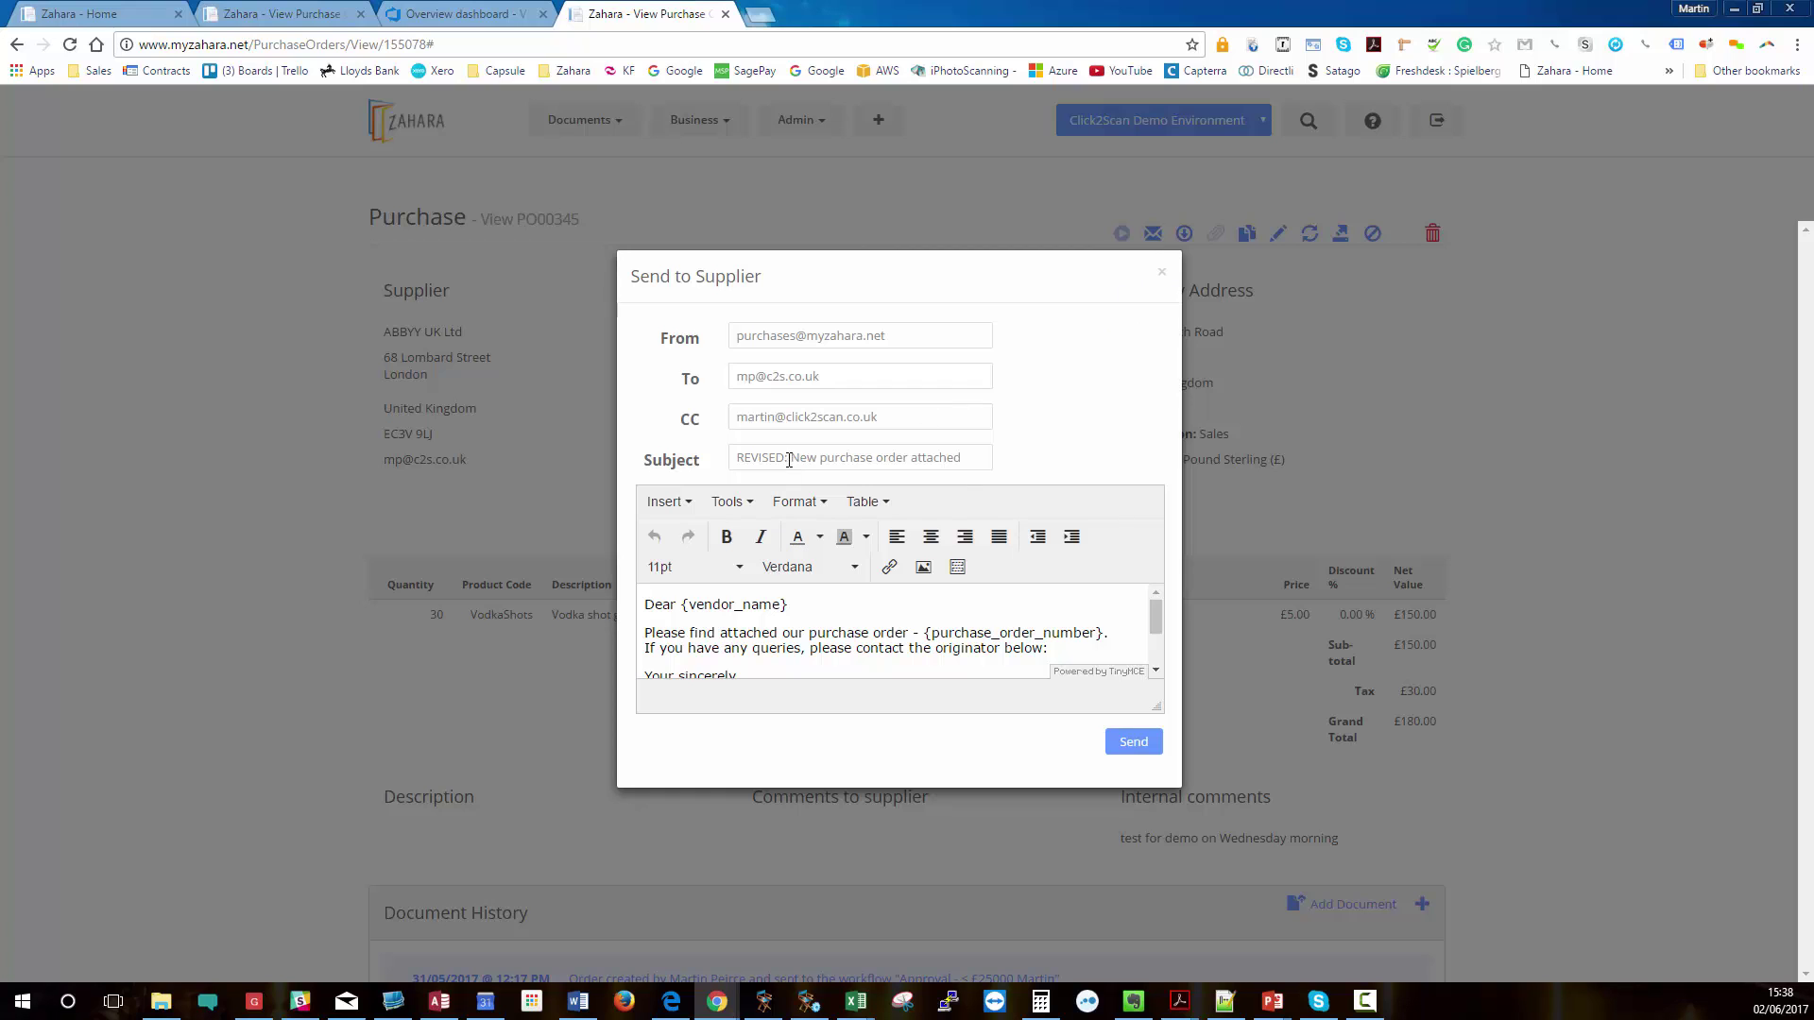
left_click(1162, 272)
left_click(1177, 234)
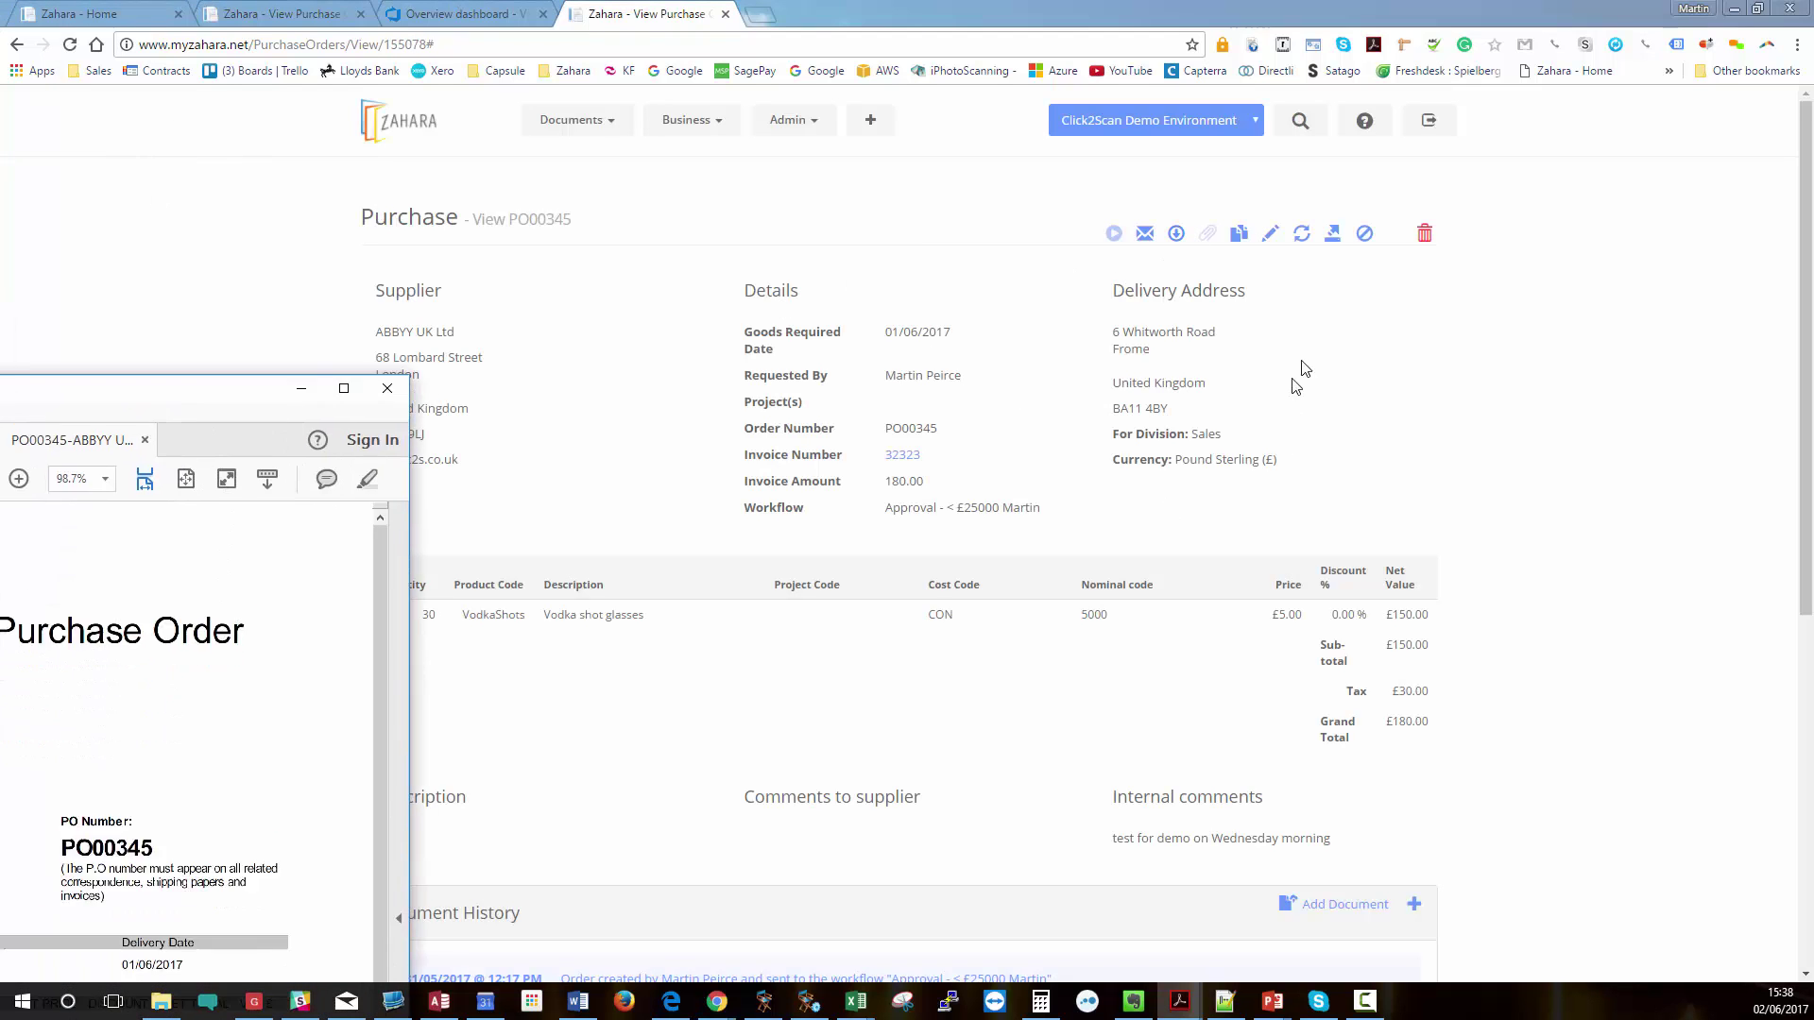
left_click_drag(697, 417, 1129, 100)
scroll(1042, 441, "down", 3)
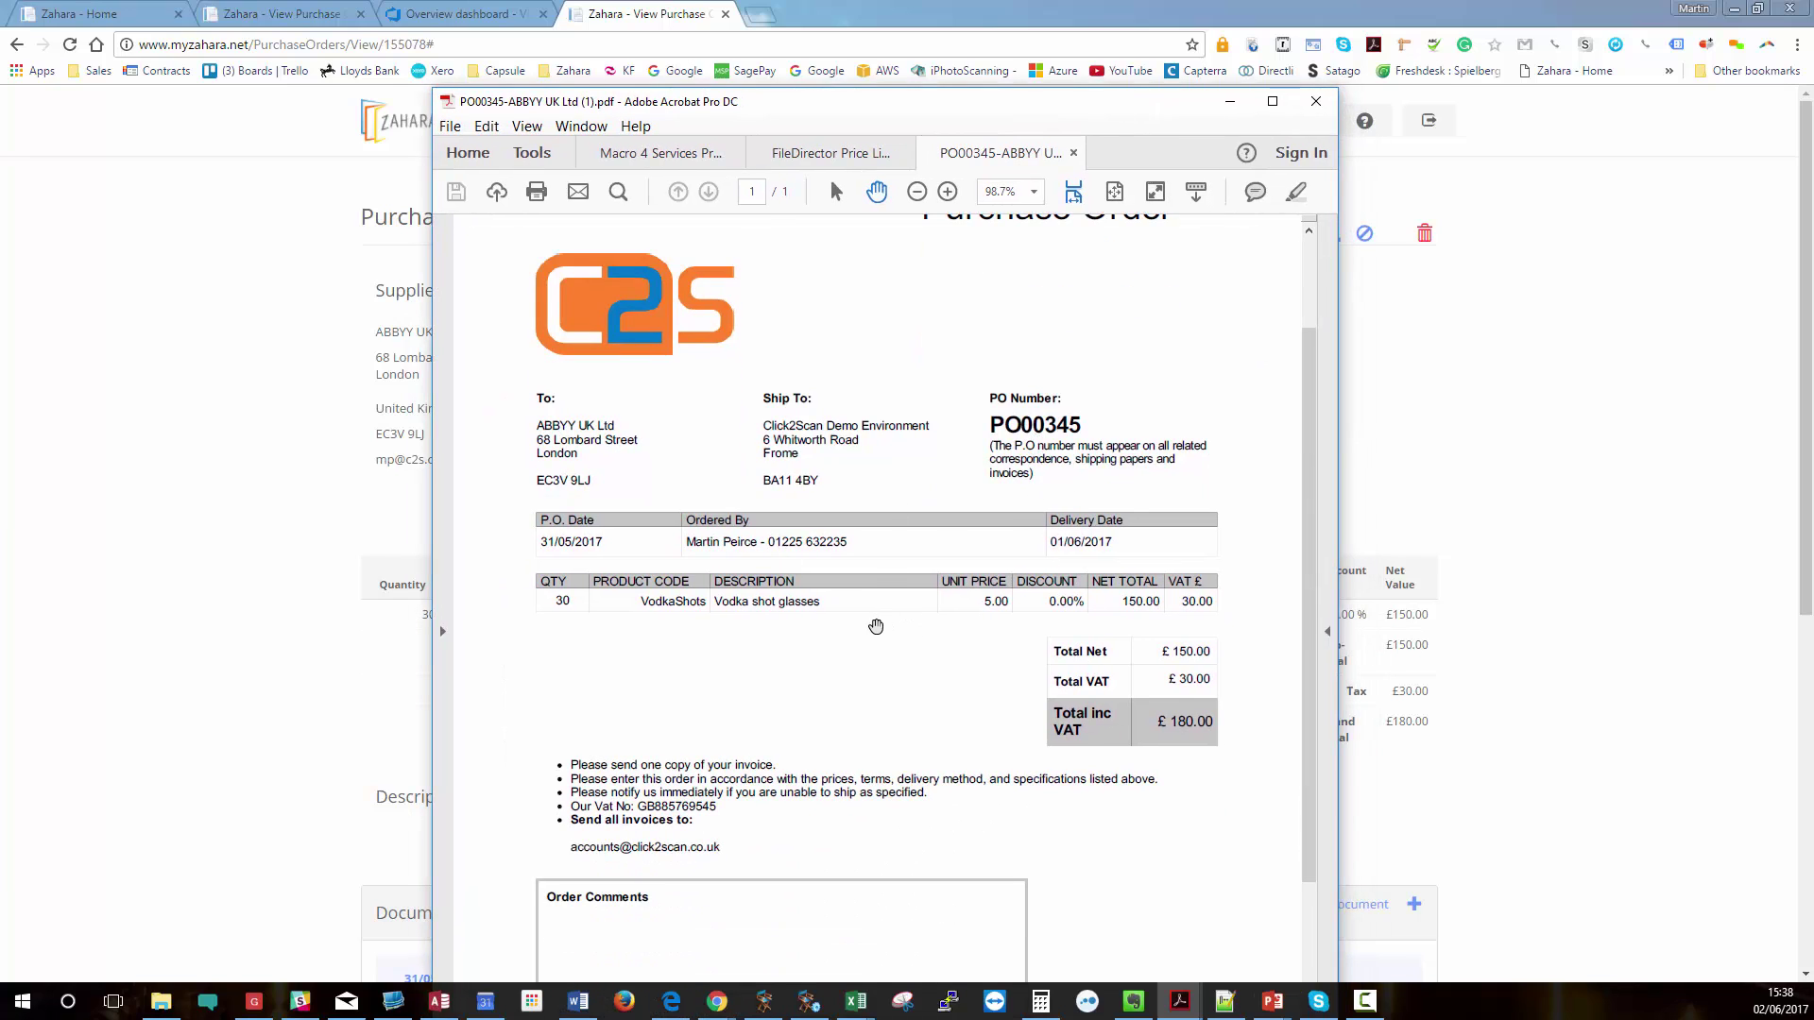
scroll(991, 460, "down", 3)
scroll(859, 444, "up", 2)
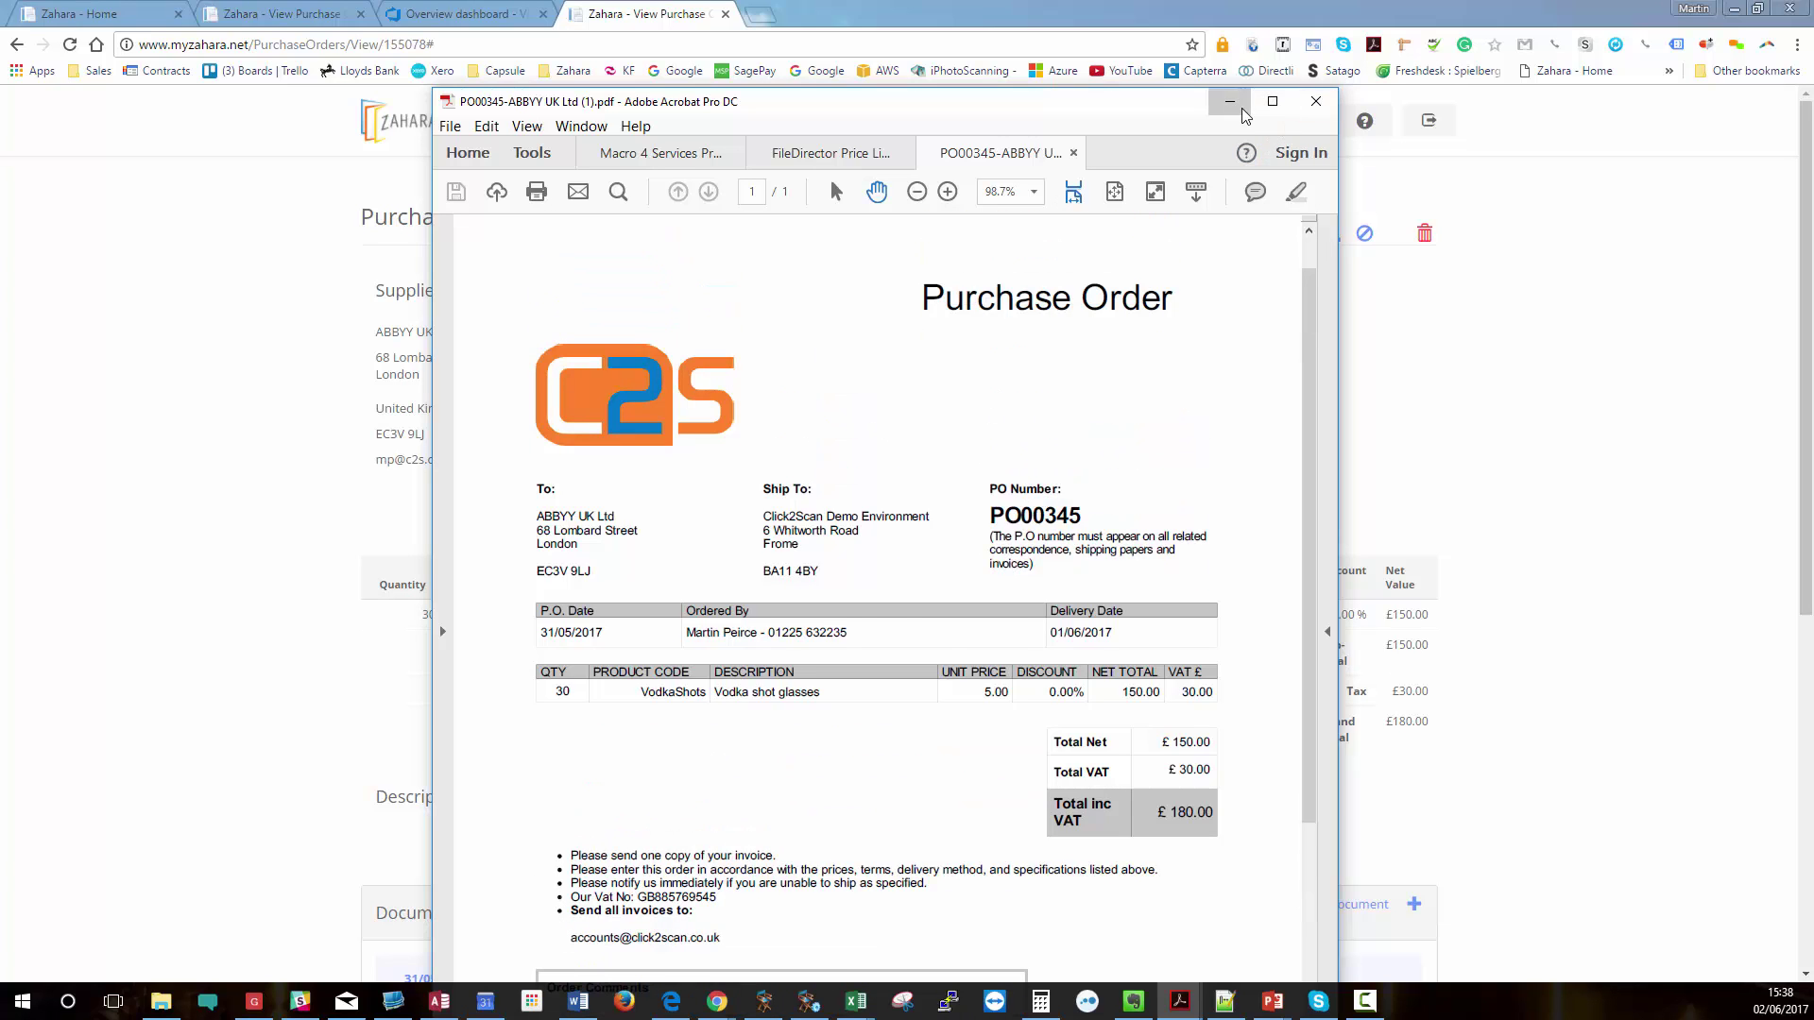
left_click(1316, 101)
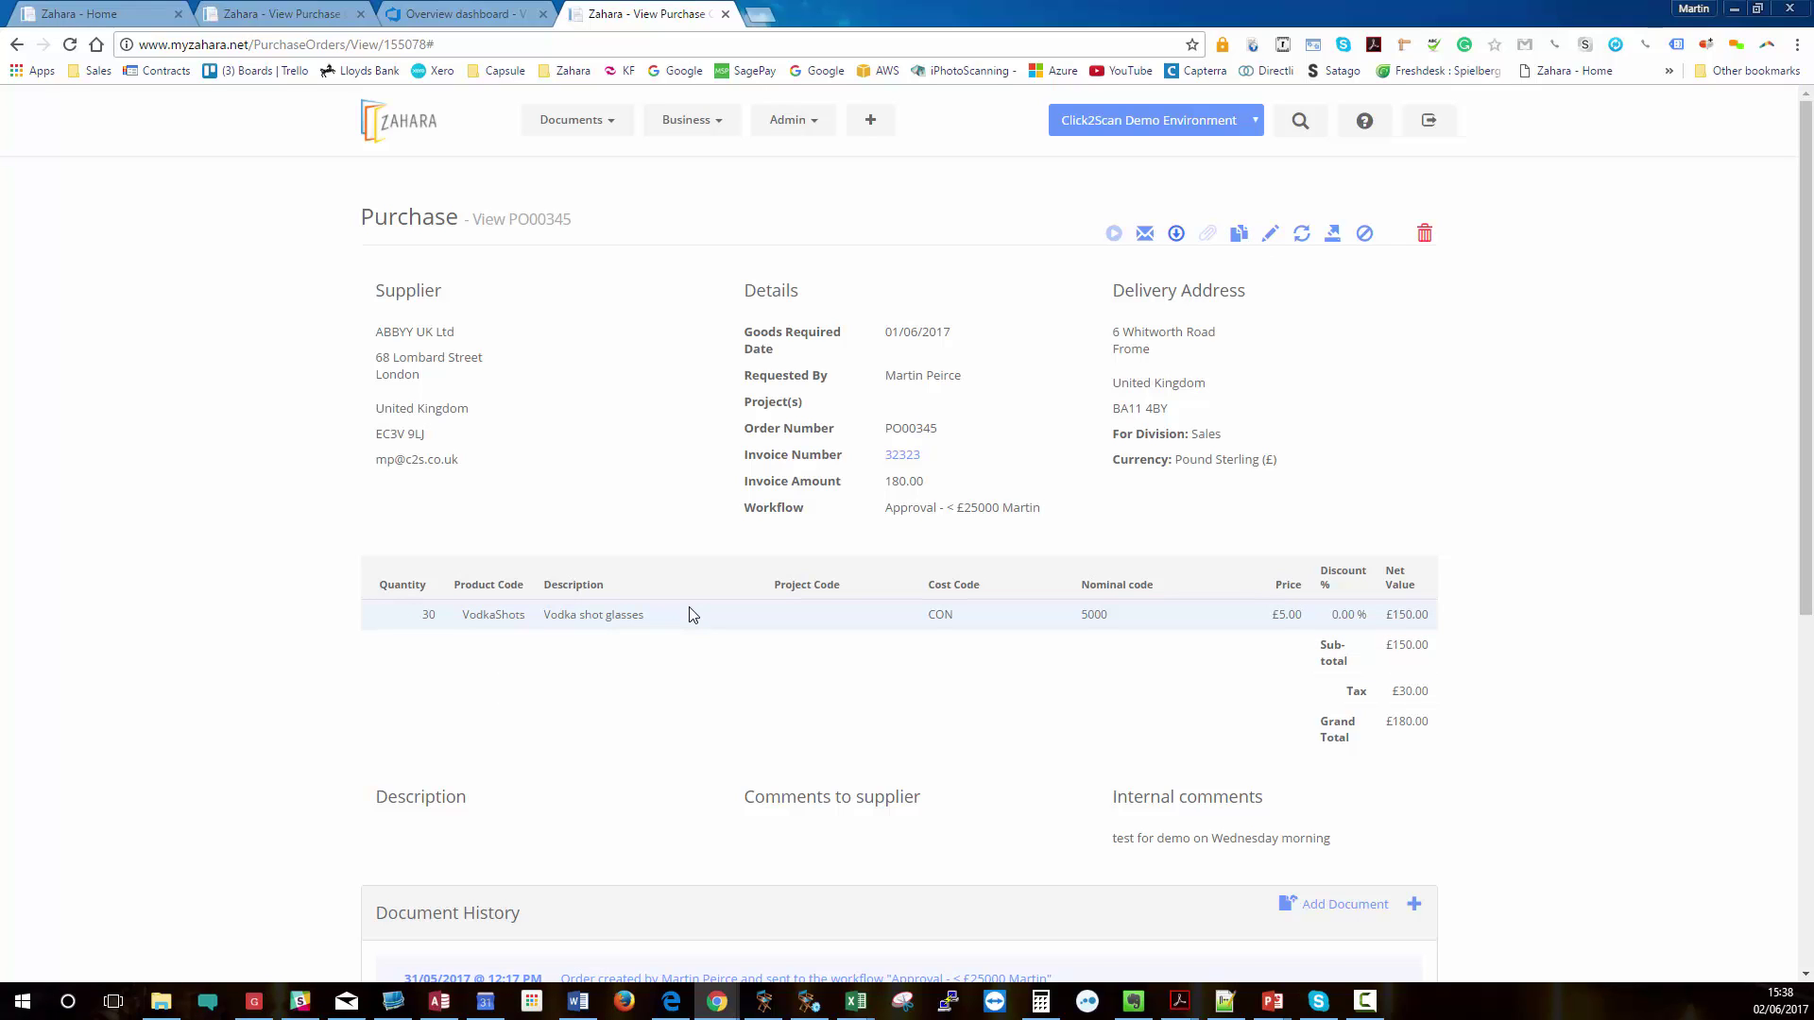
Open the ABBYY UK Ltd order for editing and review the workflow notice, details and line items.
left_click(1273, 238)
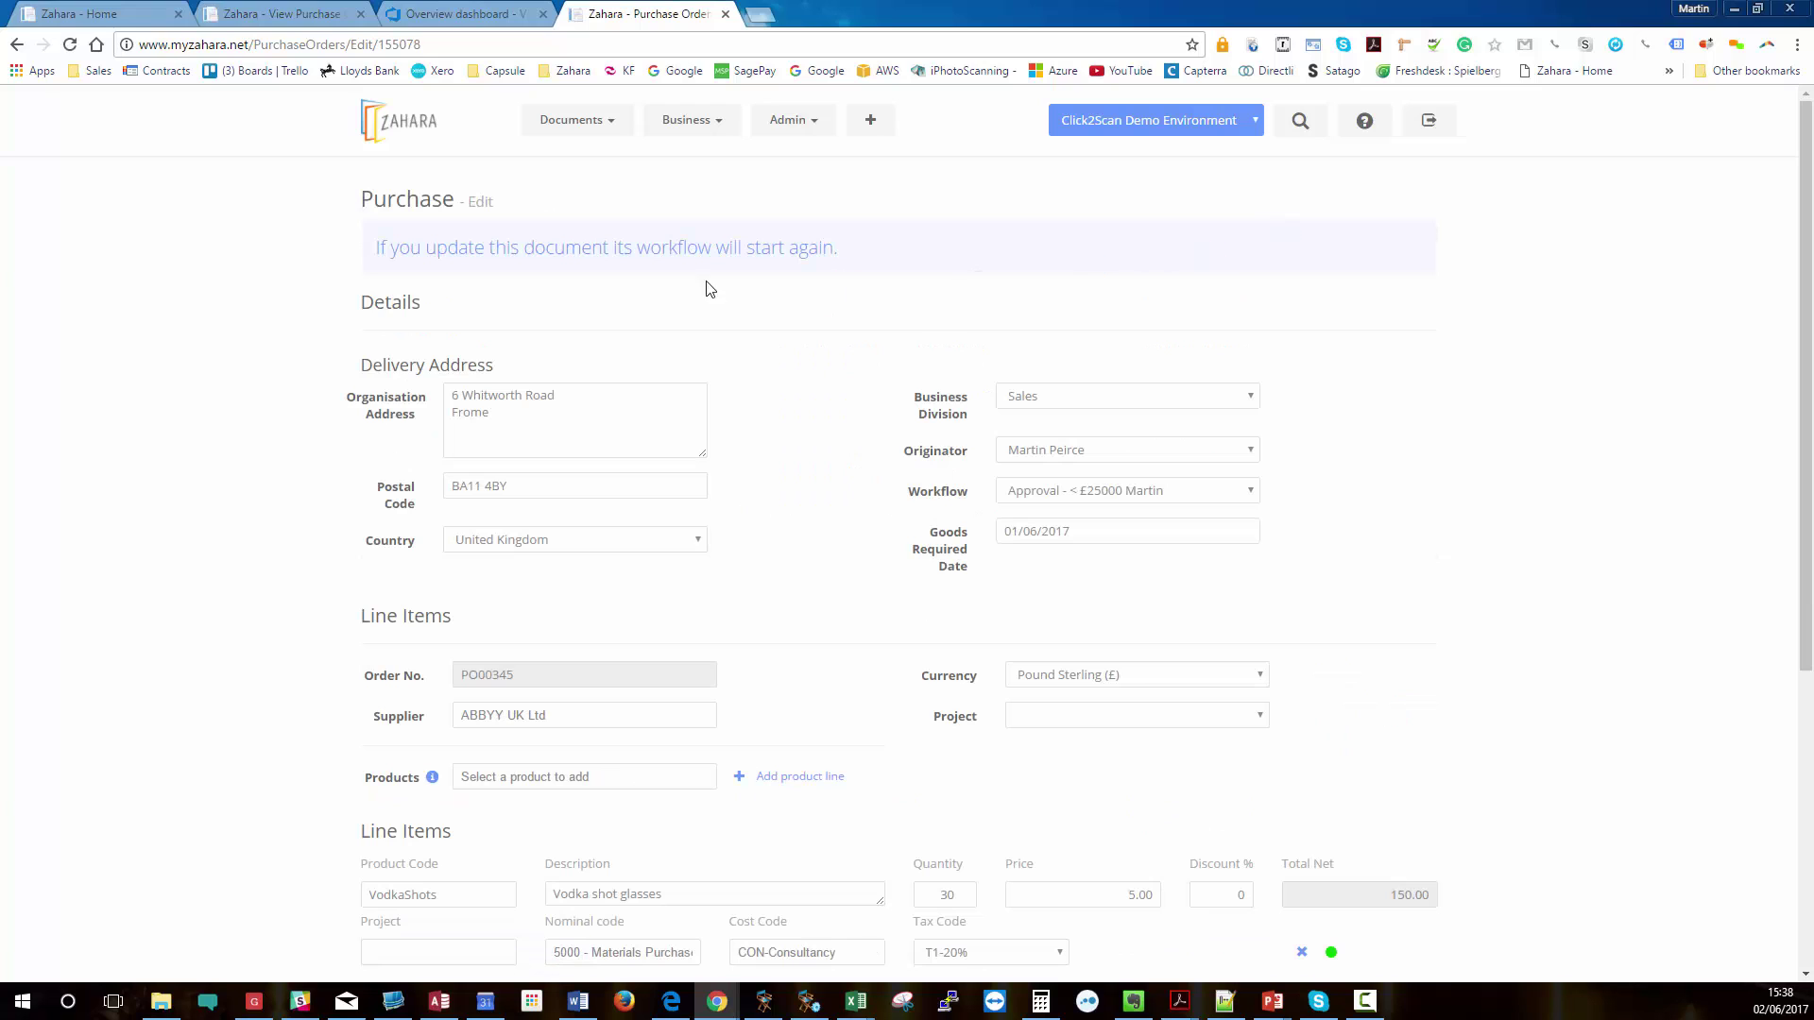
left_click_drag(374, 250, 844, 252)
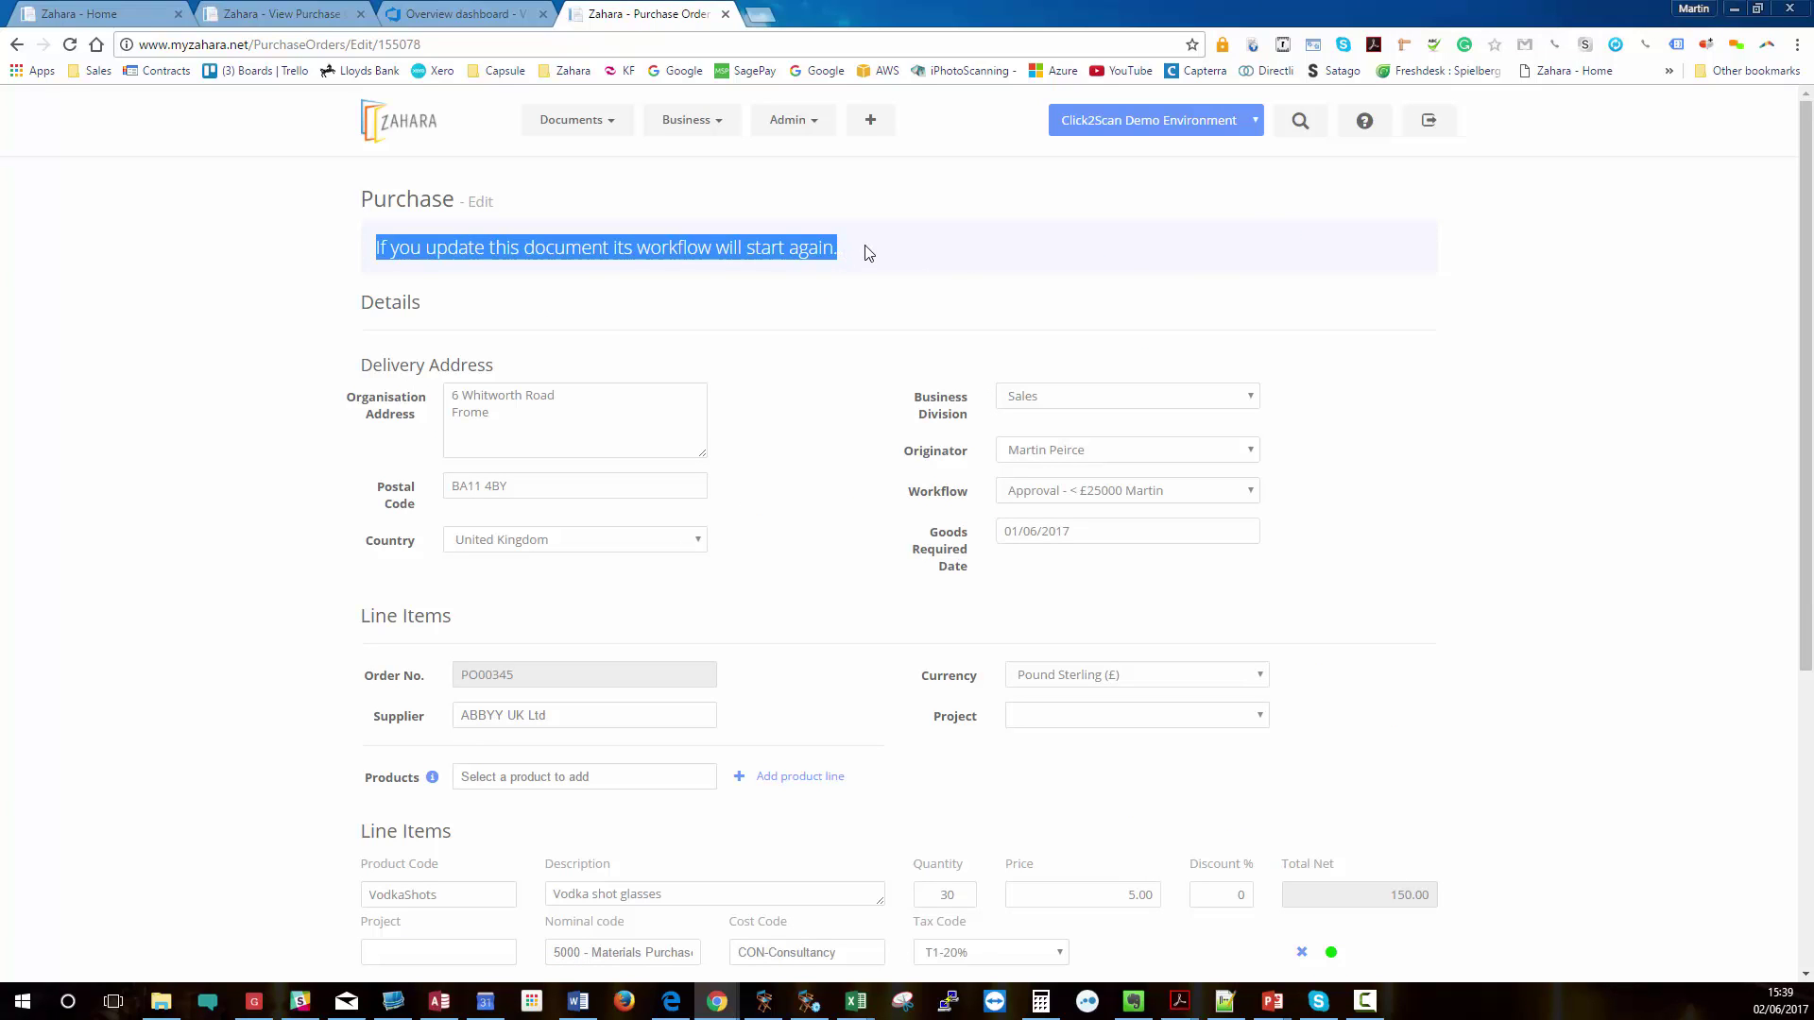
left_click(868, 385)
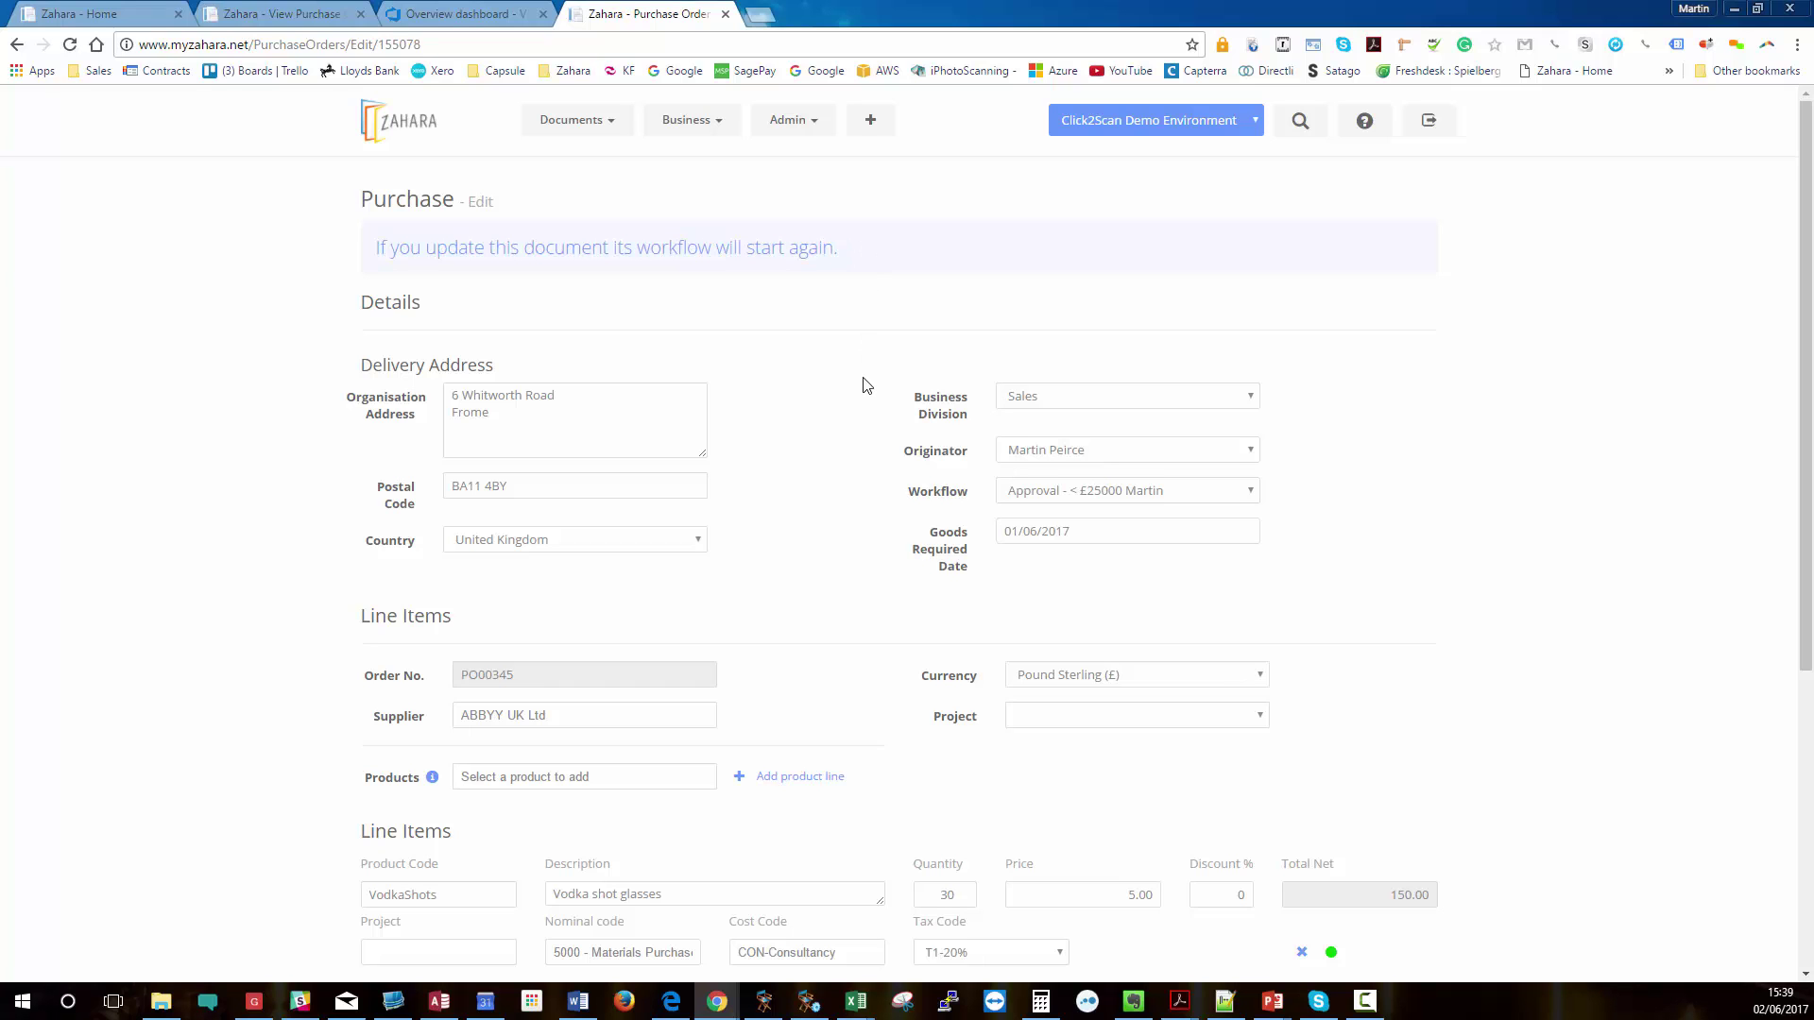
scroll(868, 385, "down", 3)
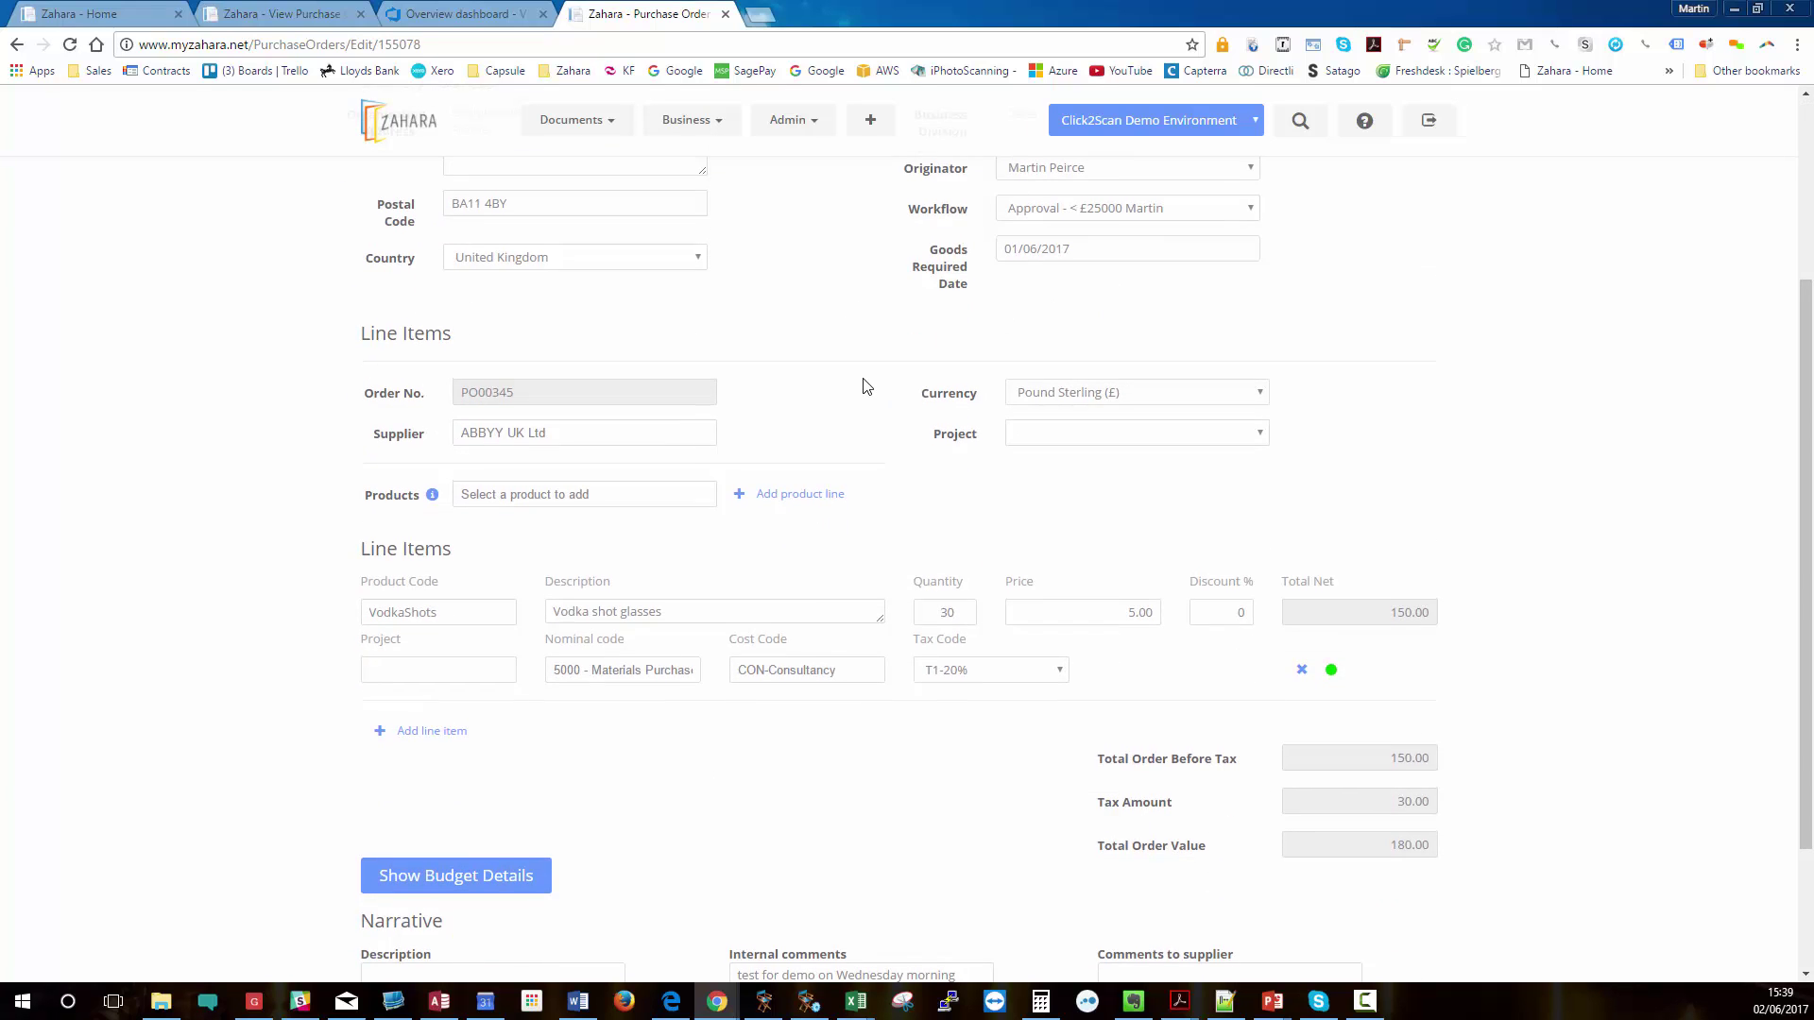
scroll(863, 384, "up", 3)
View the workflow options in the business settings.
left_click(691, 120)
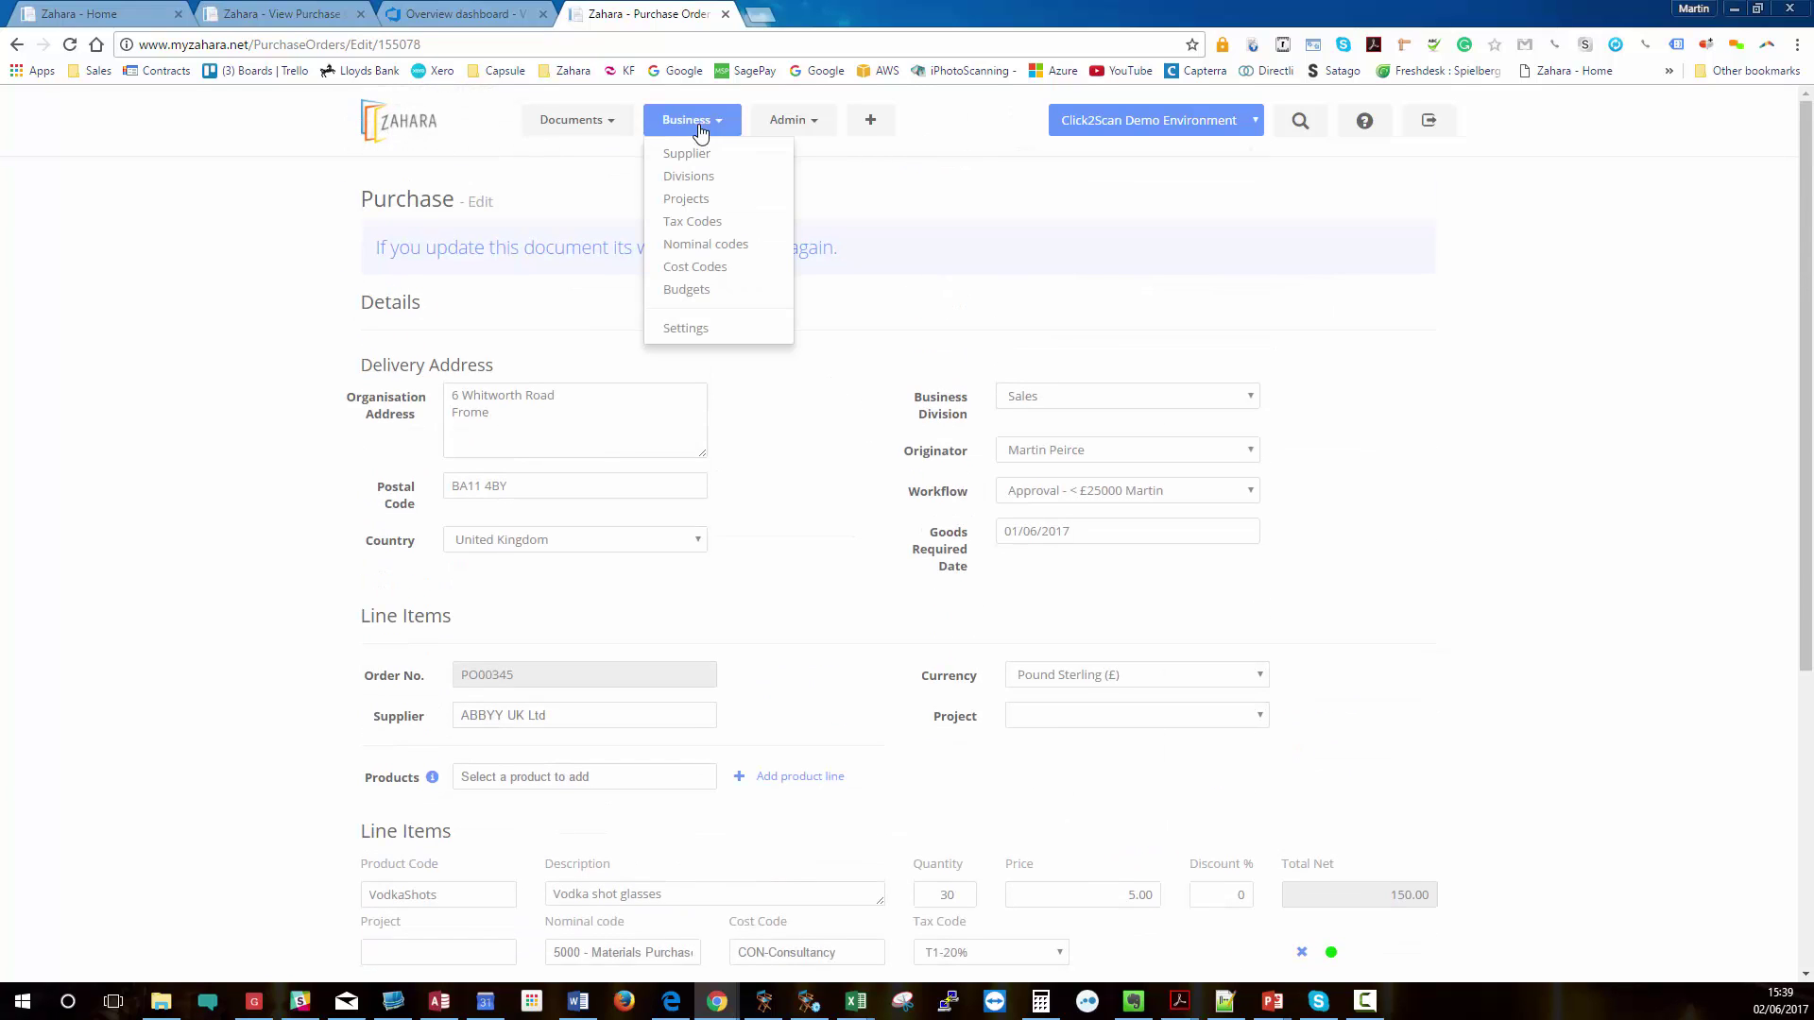
left_click(700, 333)
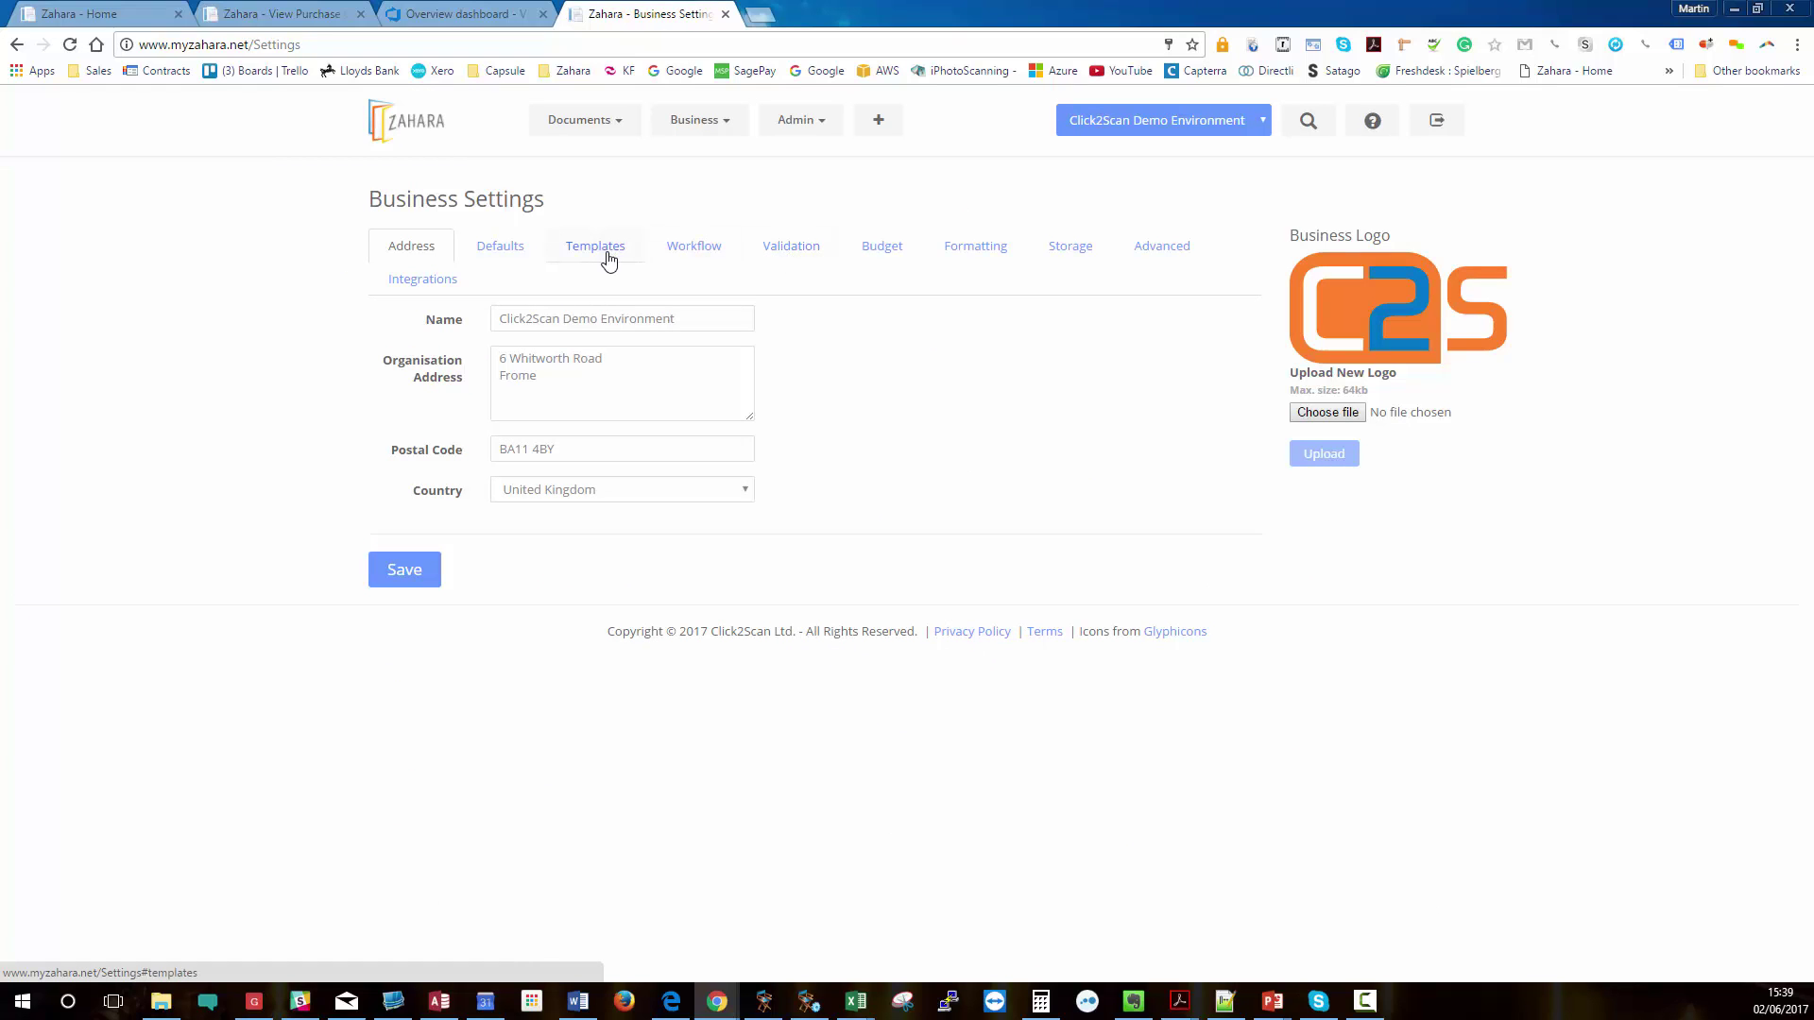
left_click(712, 257)
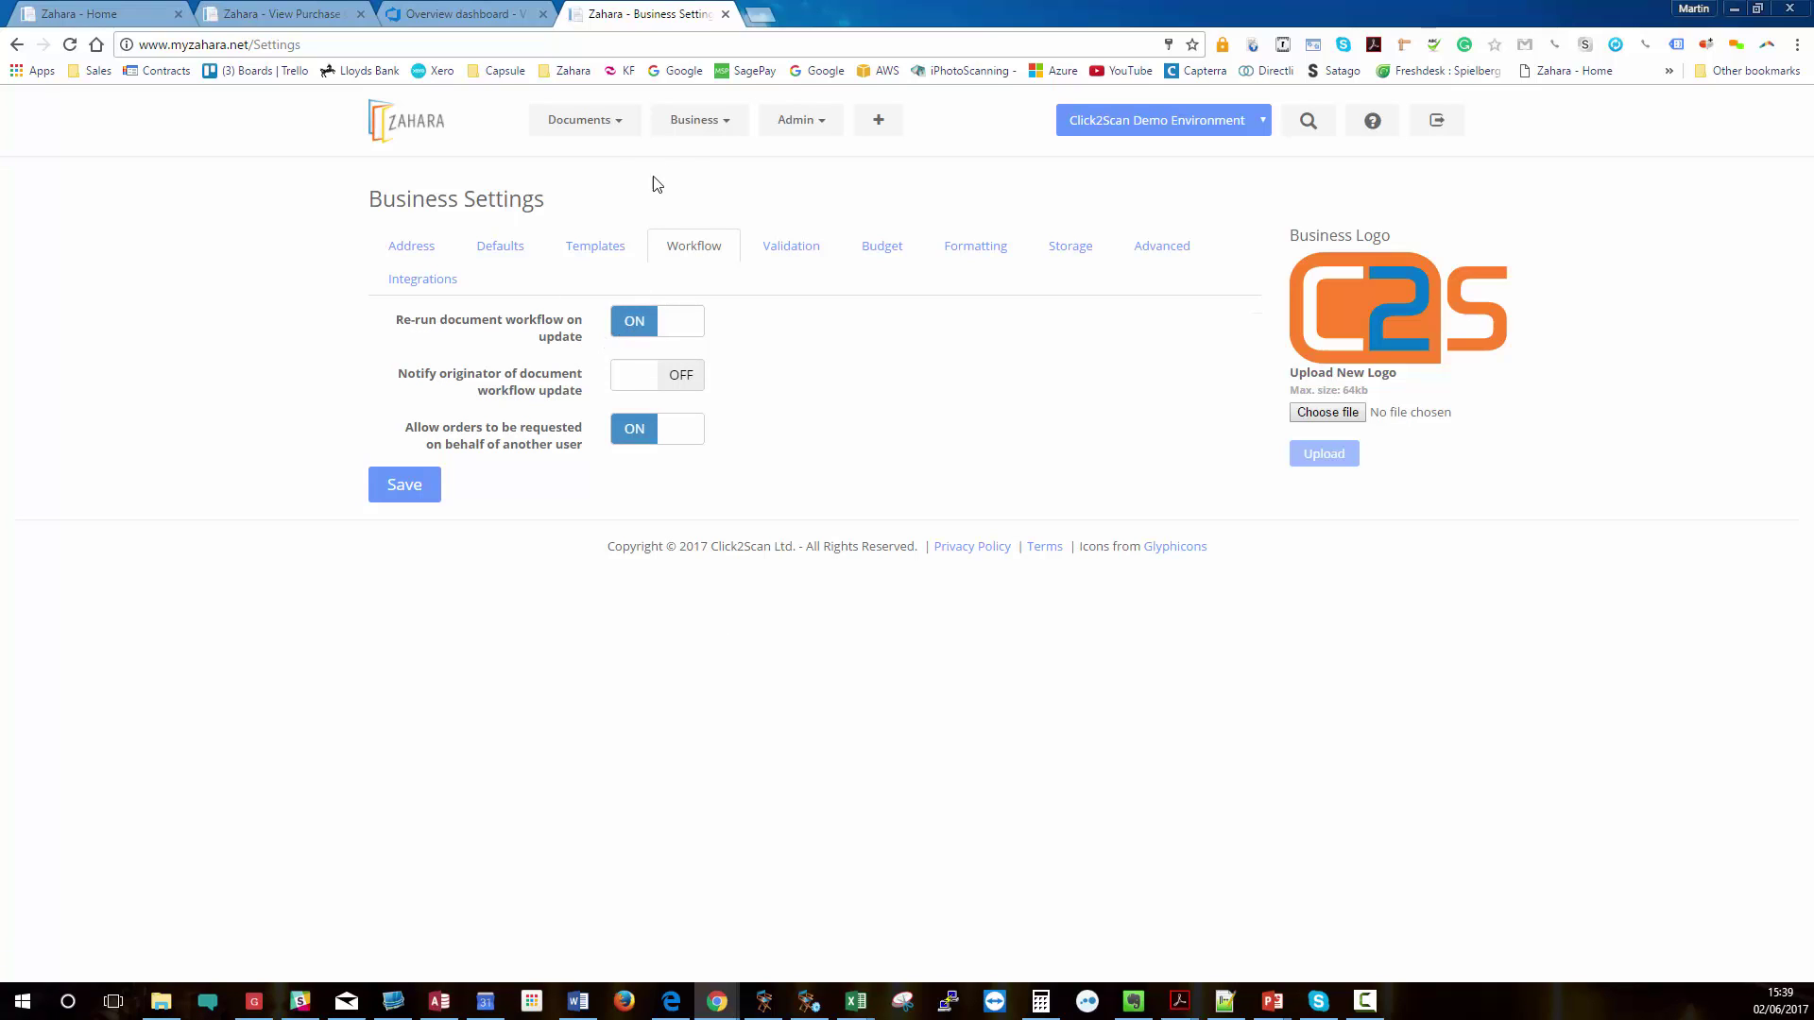
Return to the purchases list and check the G.R.N. status of the ABBYY UK Ltd order raised on 31/05/2017.
left_click(580, 120)
left_click(591, 157)
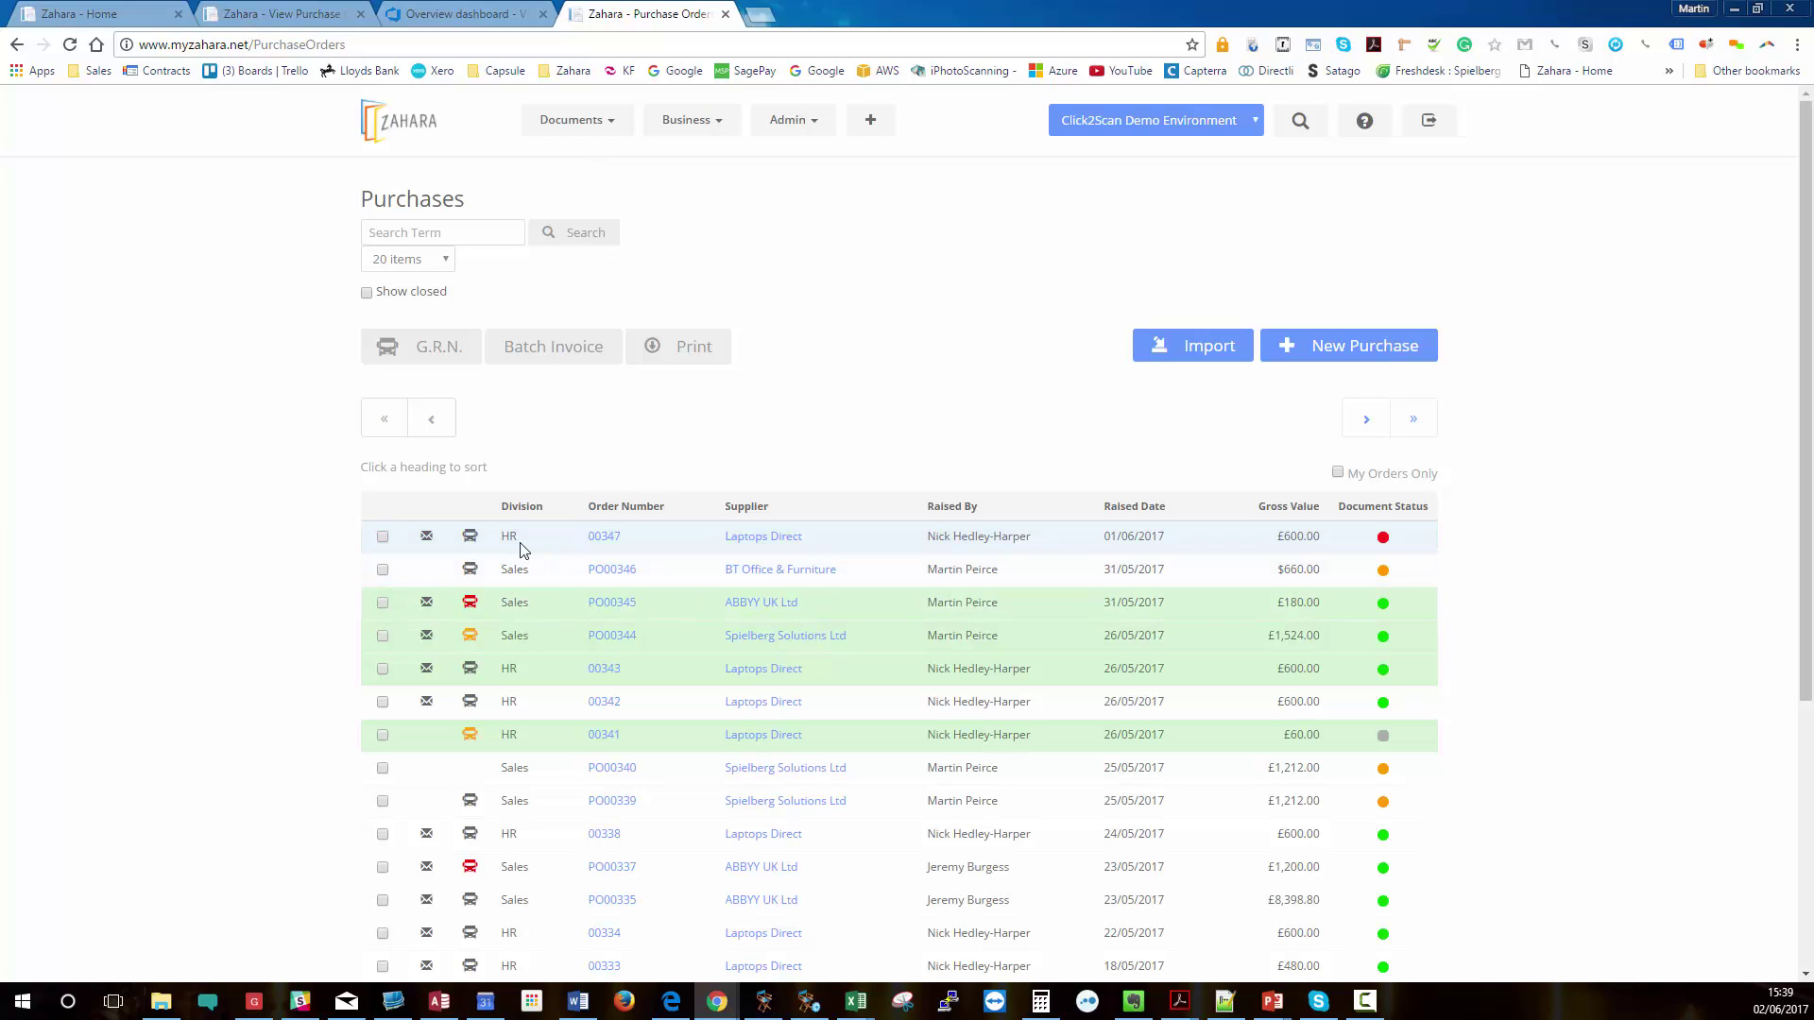
mouse_move(469, 610)
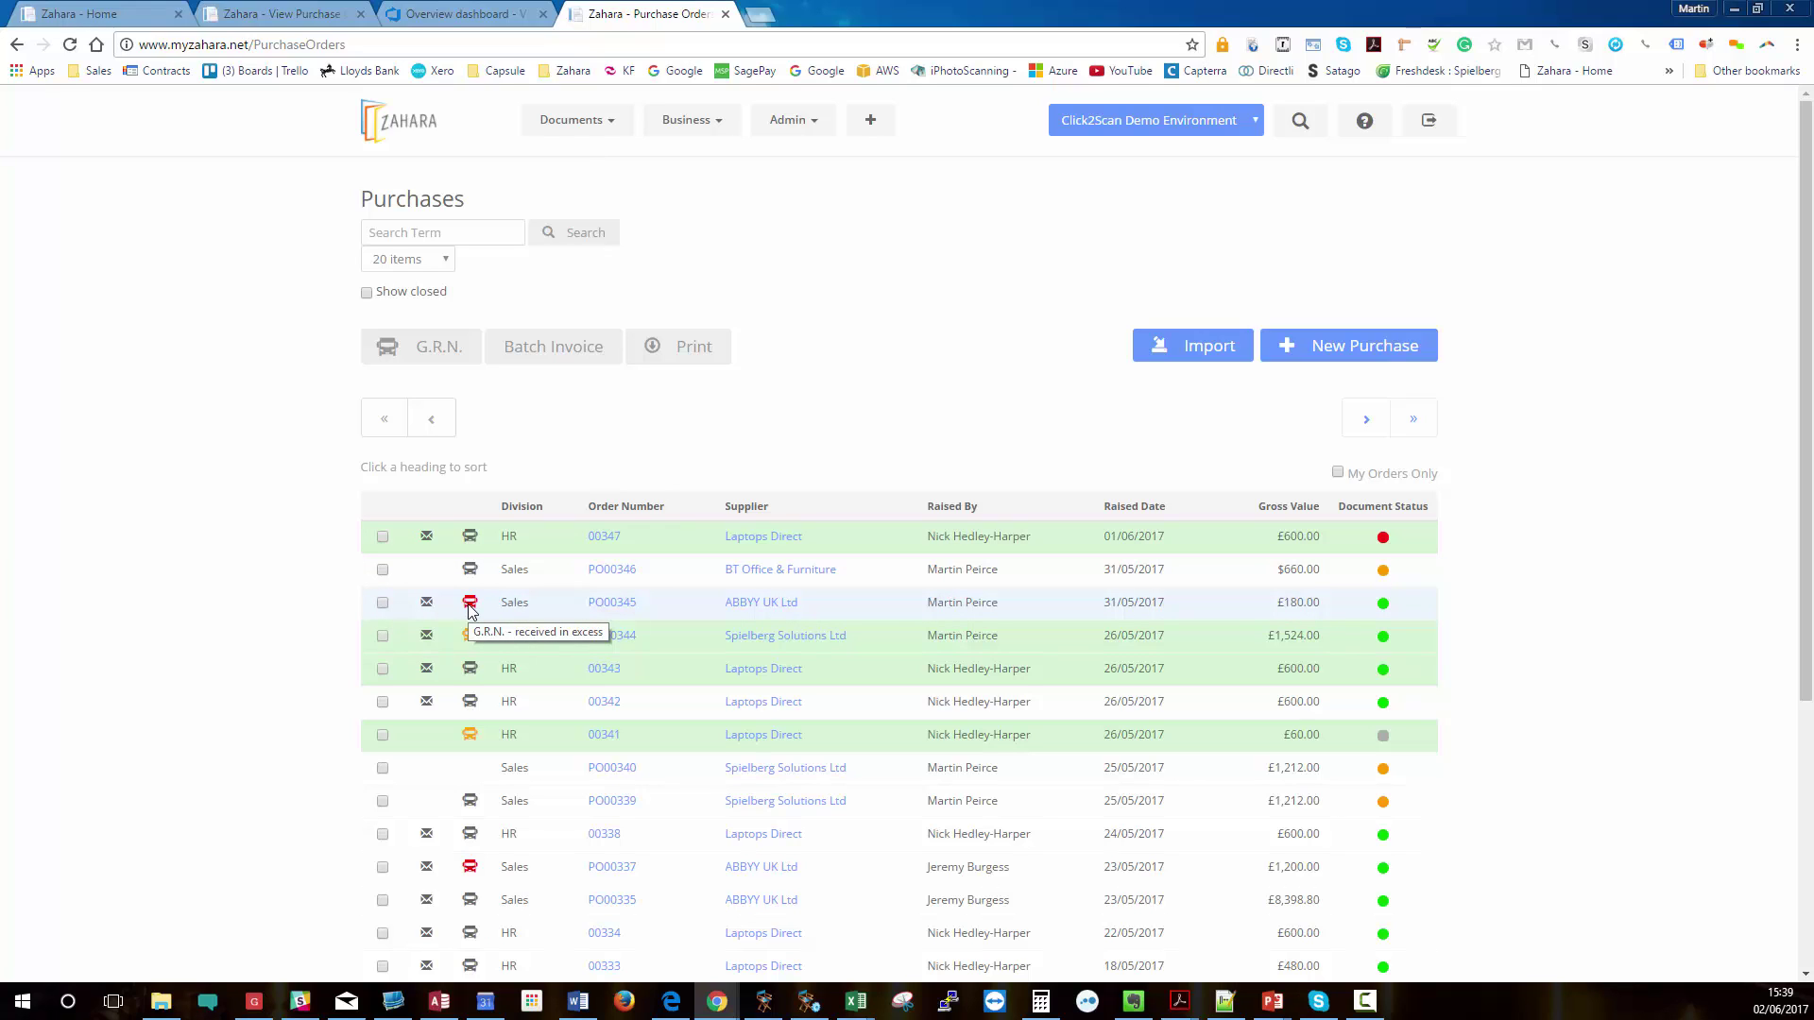
Start a new purchase, check the business division options while keeping Sales, and set the currency to Pound Sterling (£).
mouse_move(472, 642)
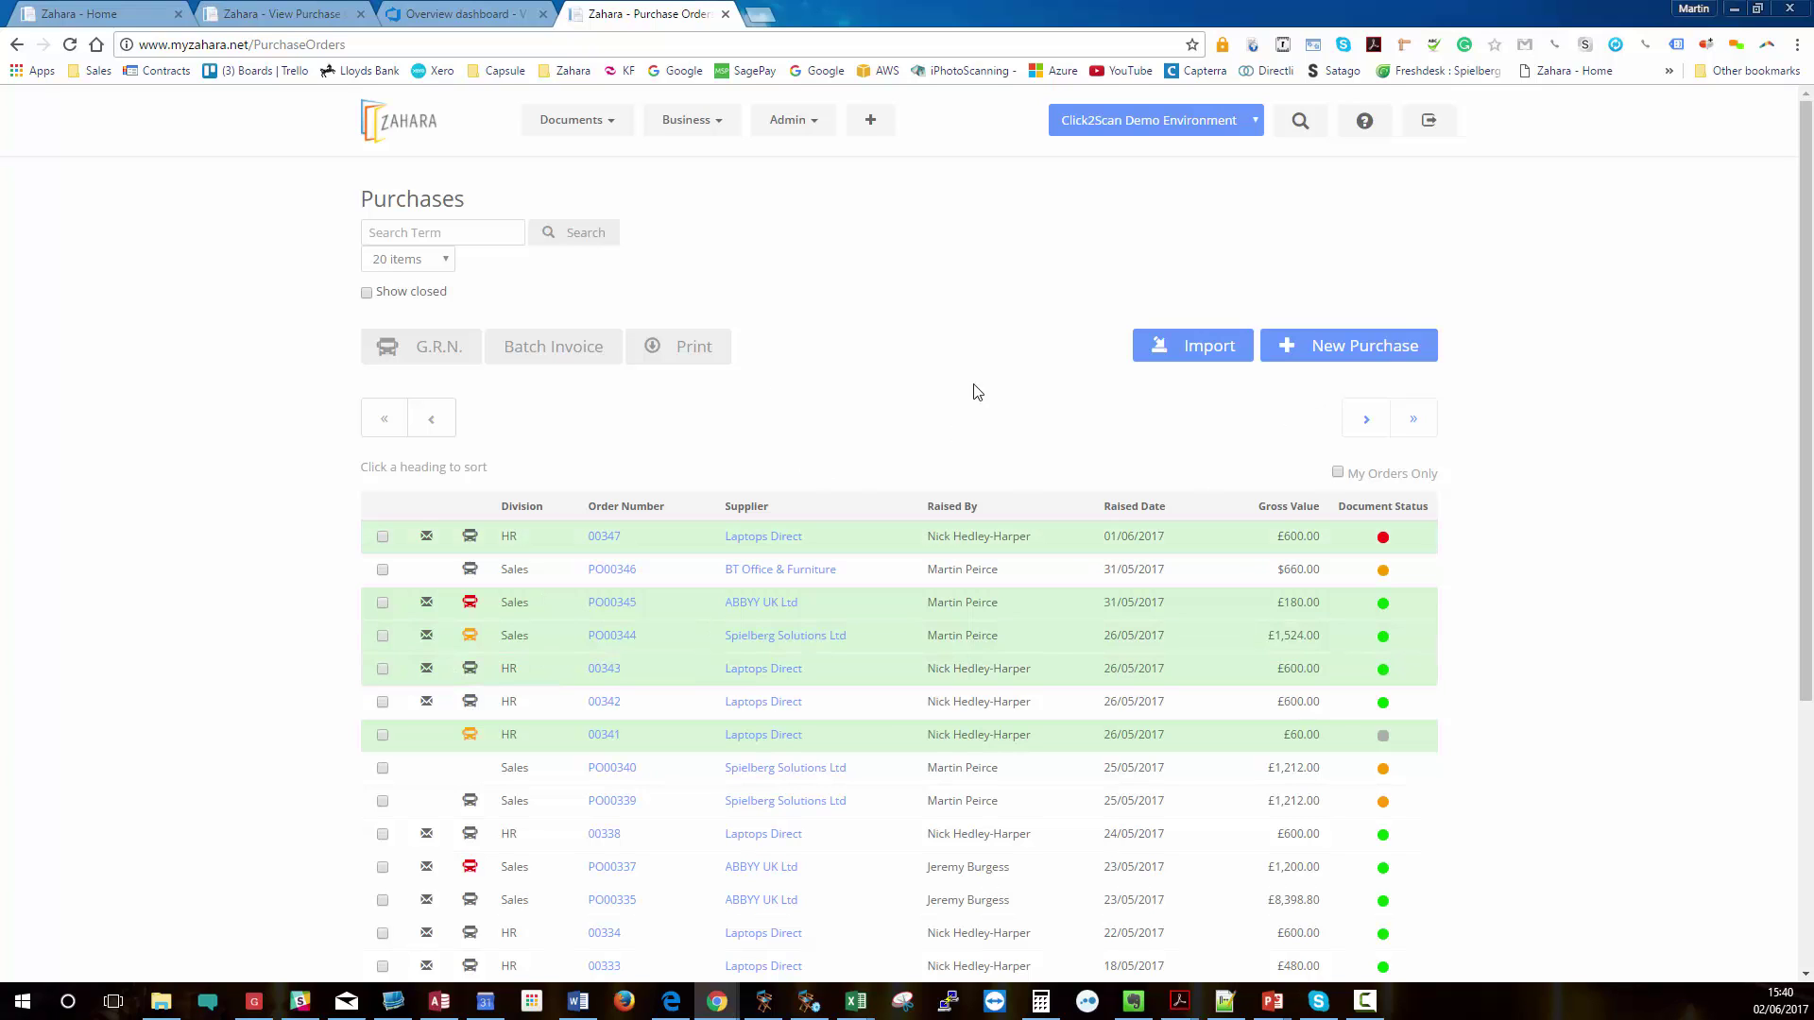
left_click(1359, 346)
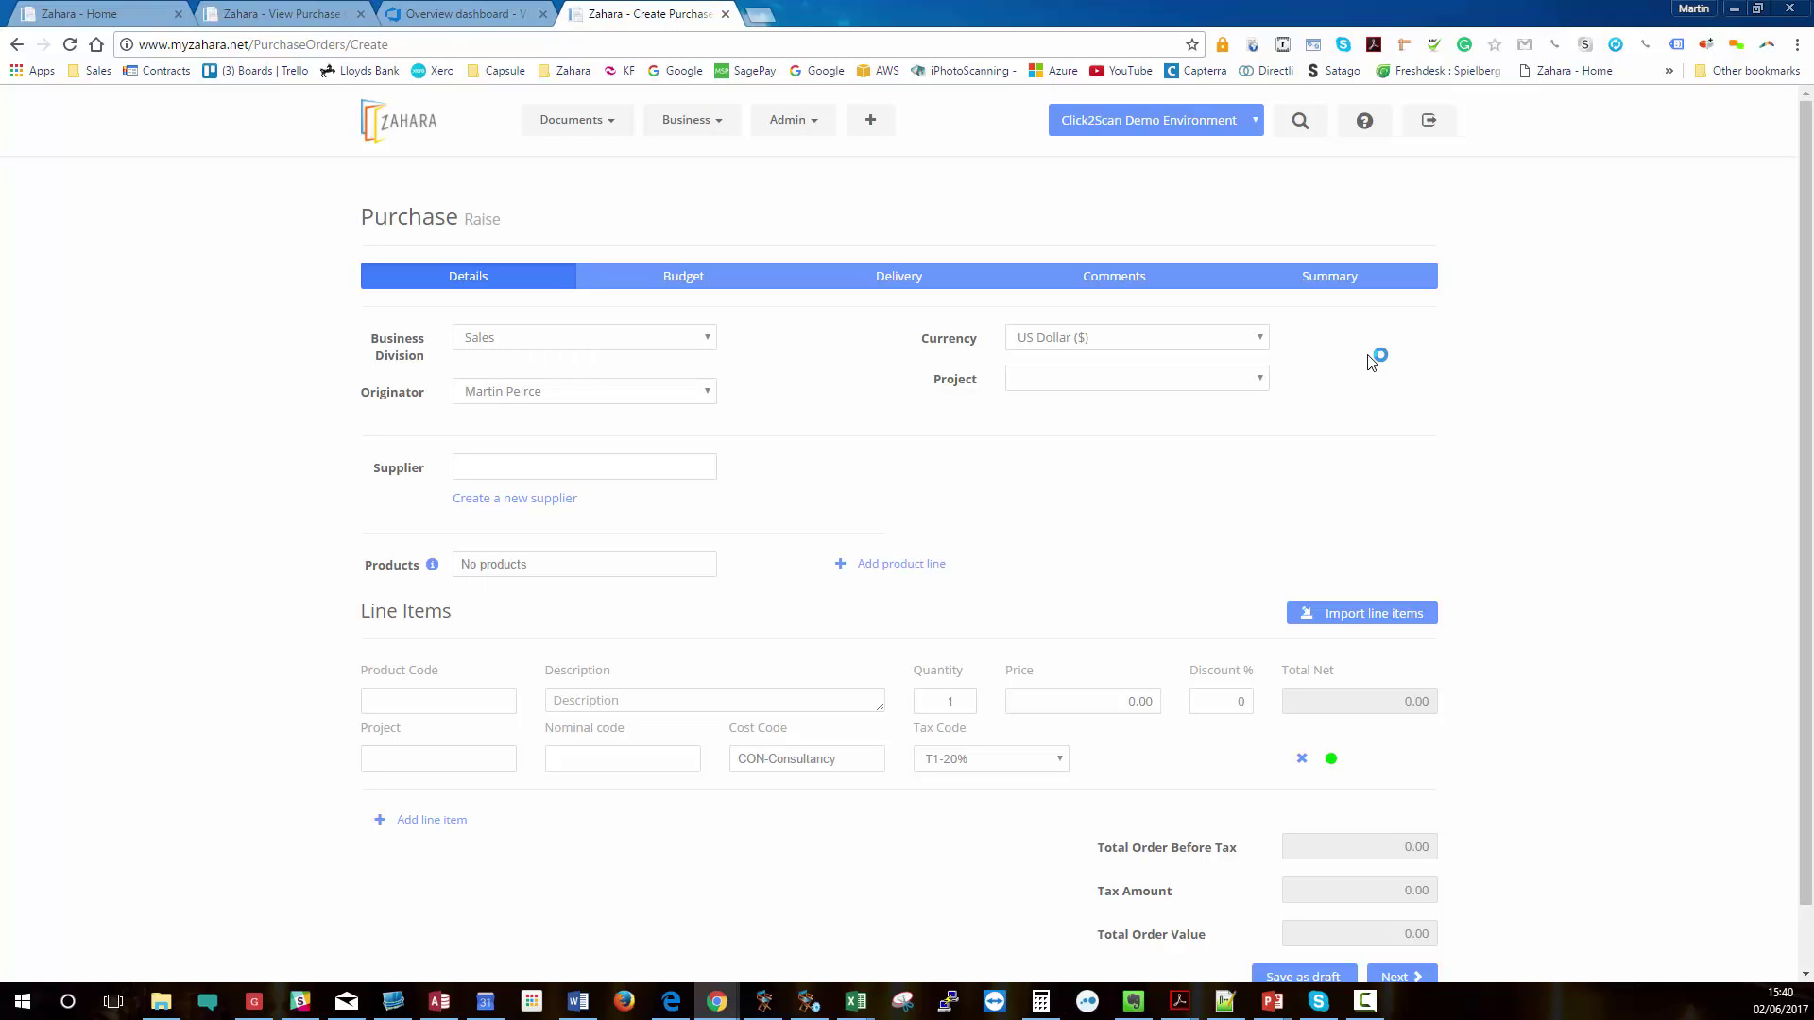
left_click(680, 342)
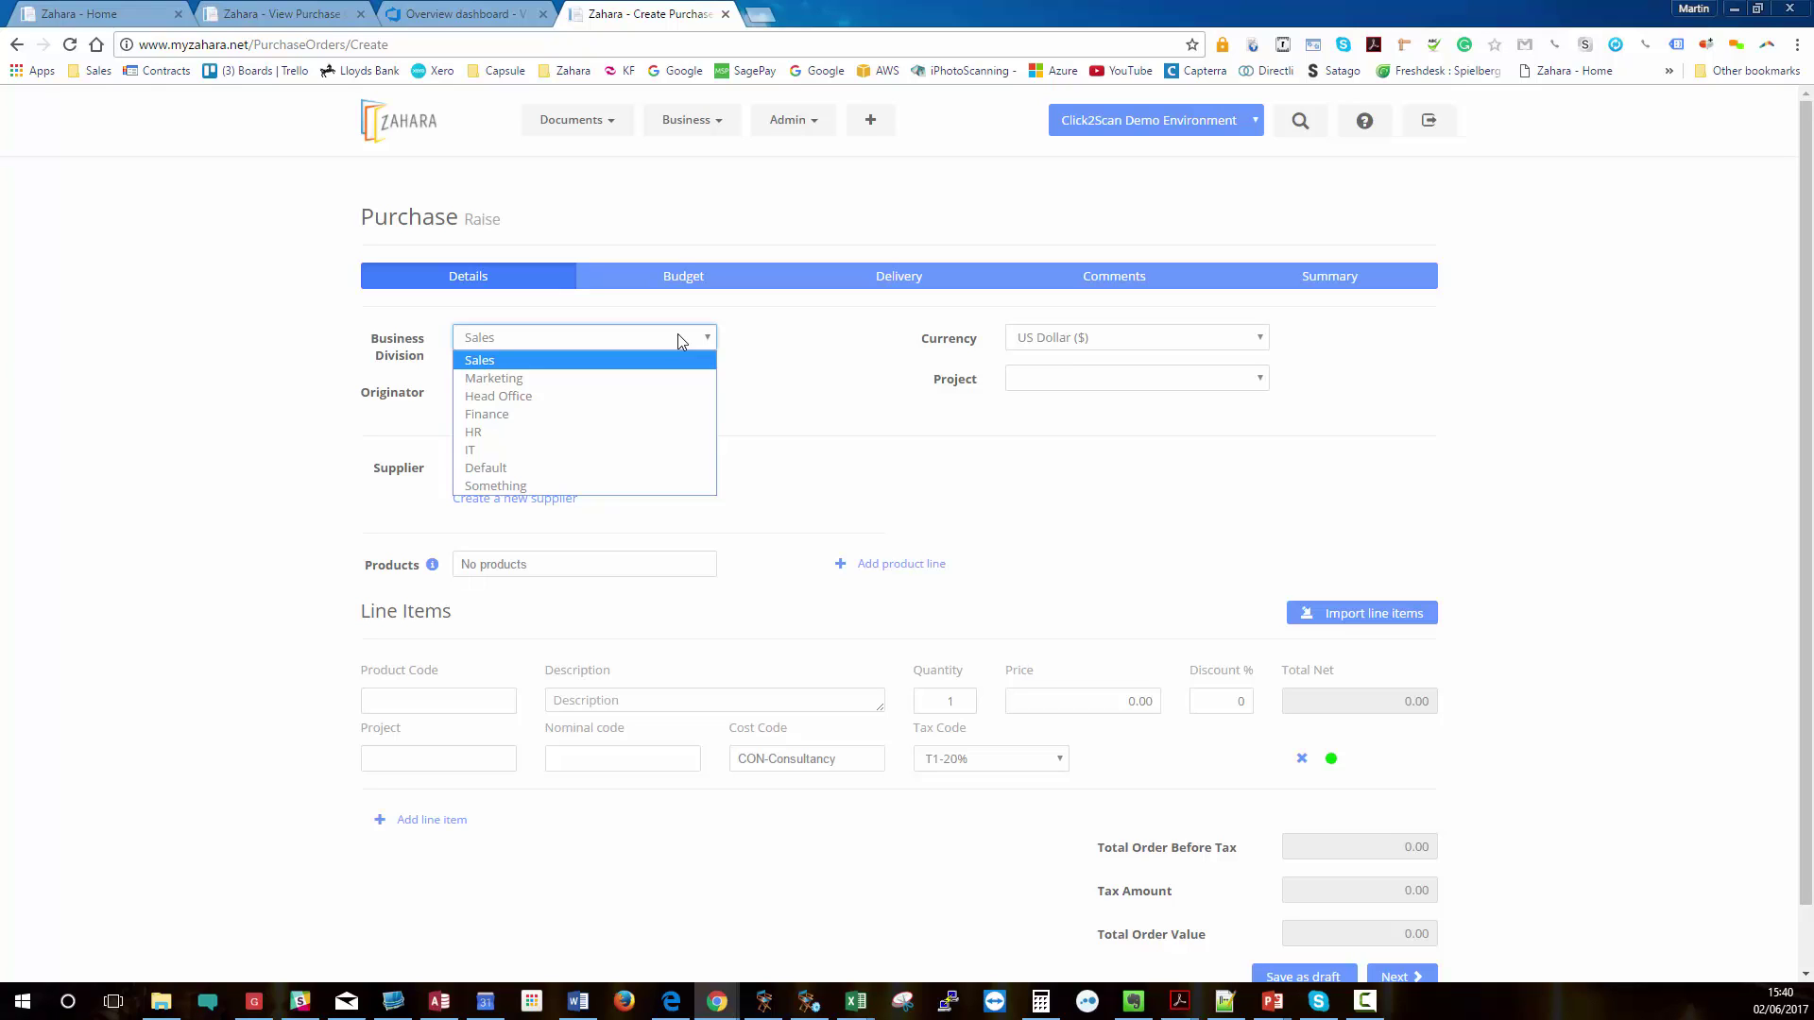
left_click(680, 340)
left_click(1104, 342)
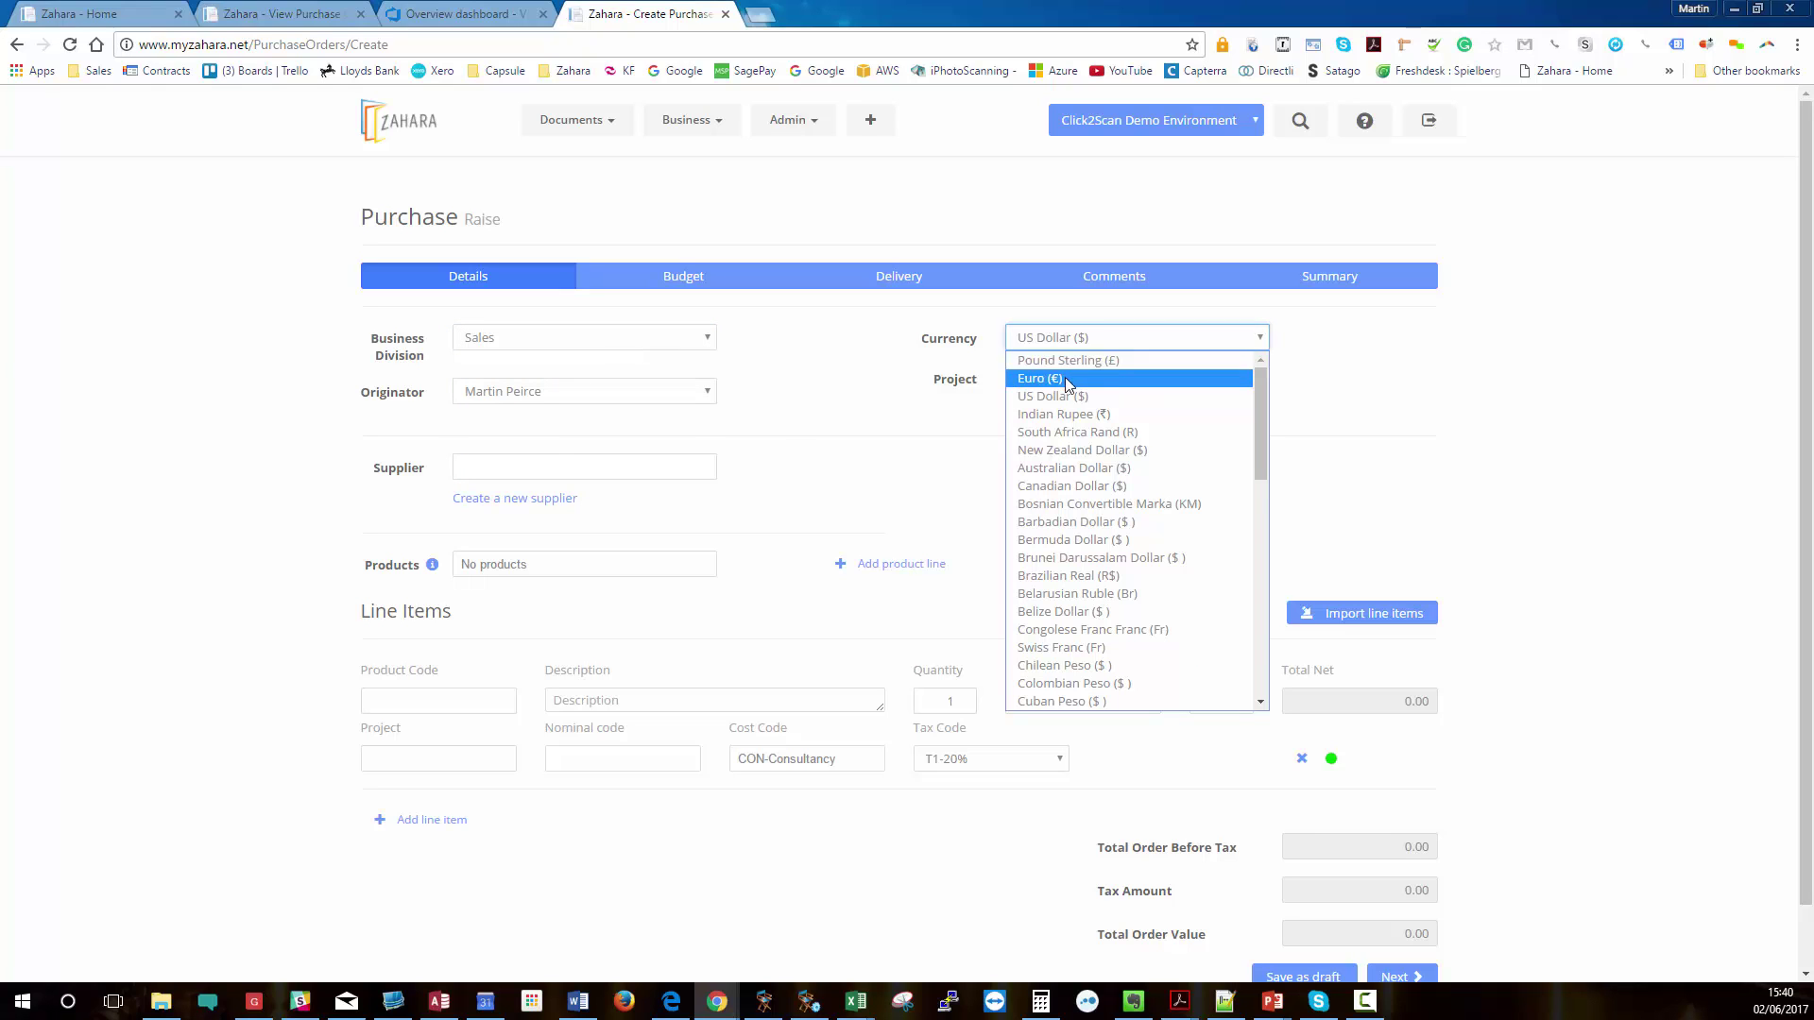
left_click(1066, 359)
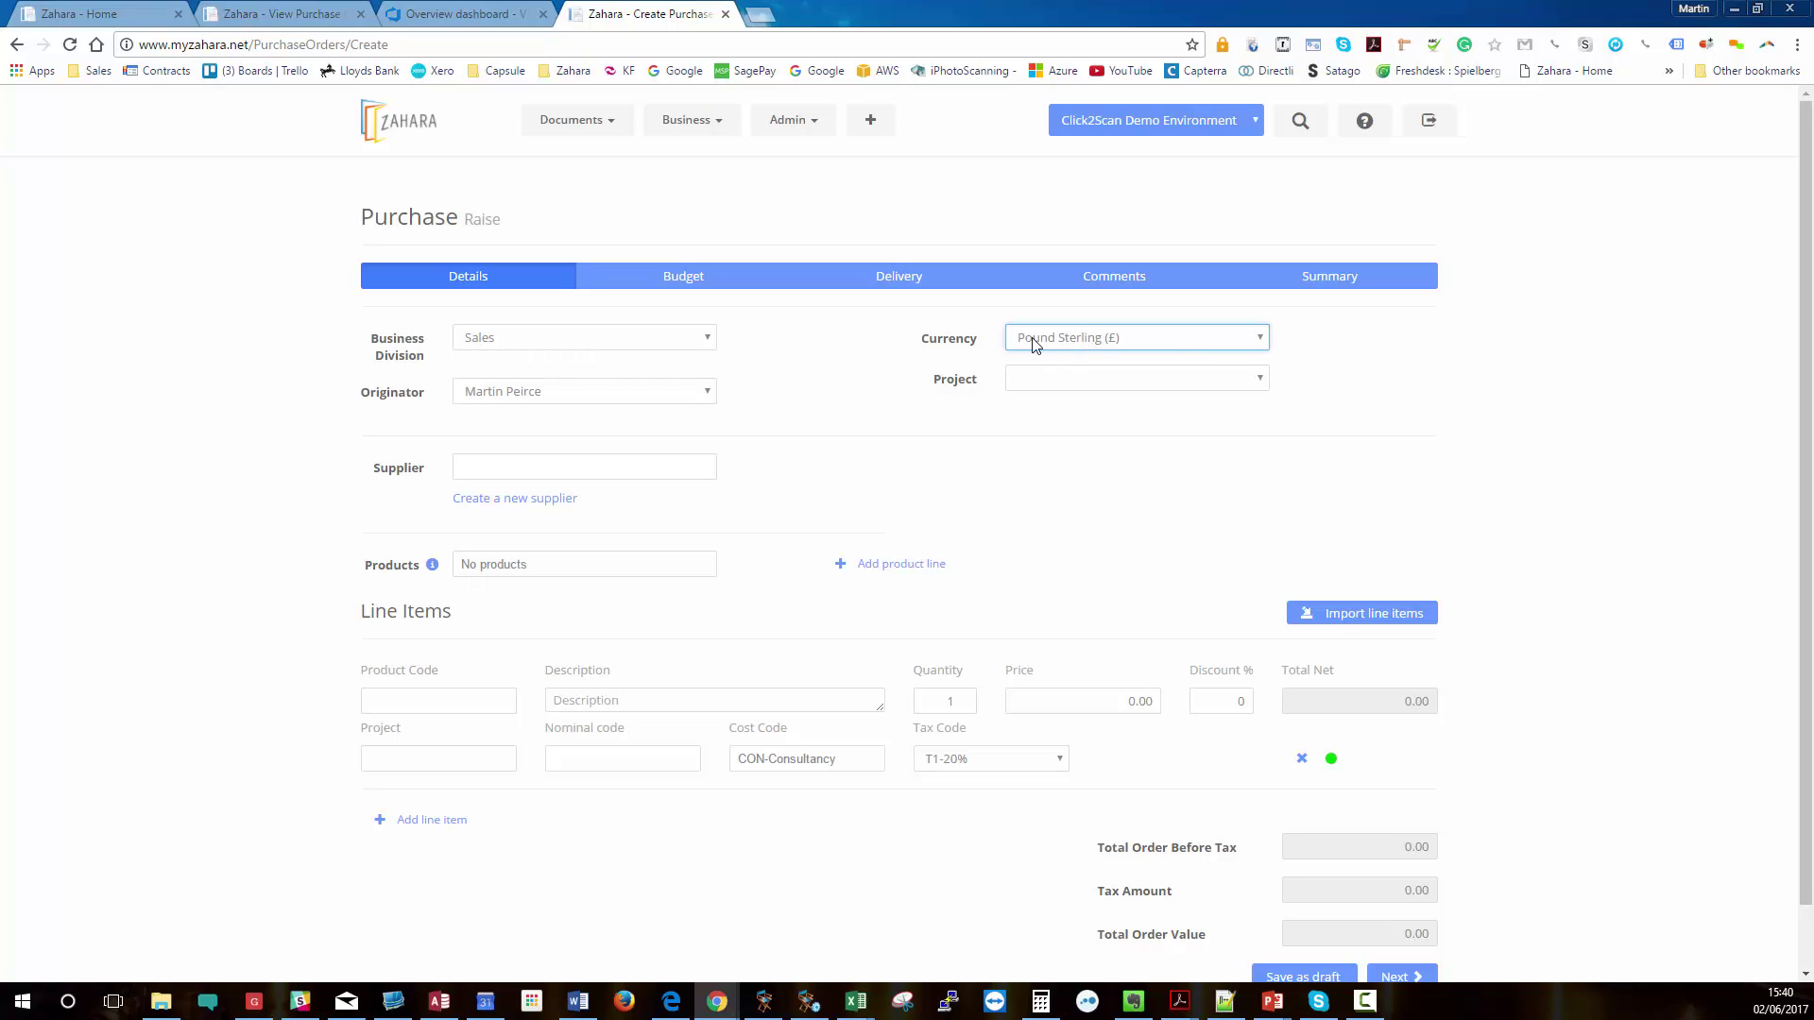
Find and select Spielberg Solutions Ltd as the supplier for the purchase.
left_click(513, 465)
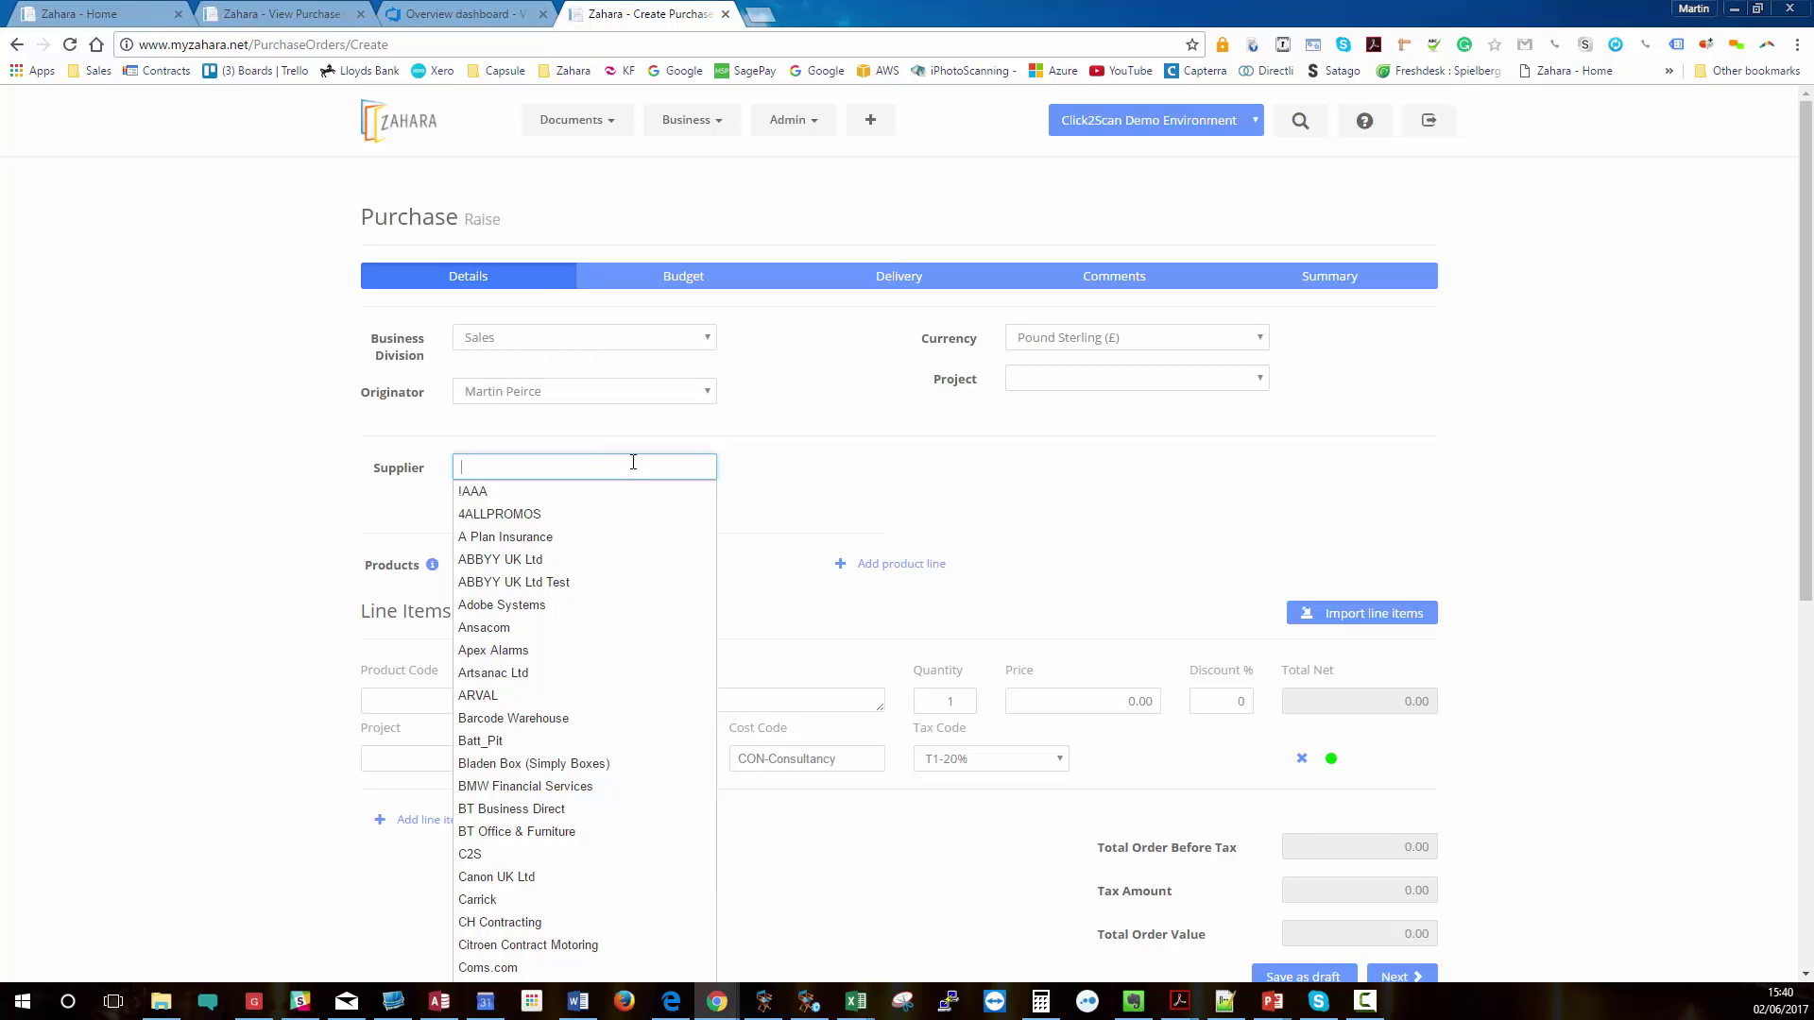
type("sp")
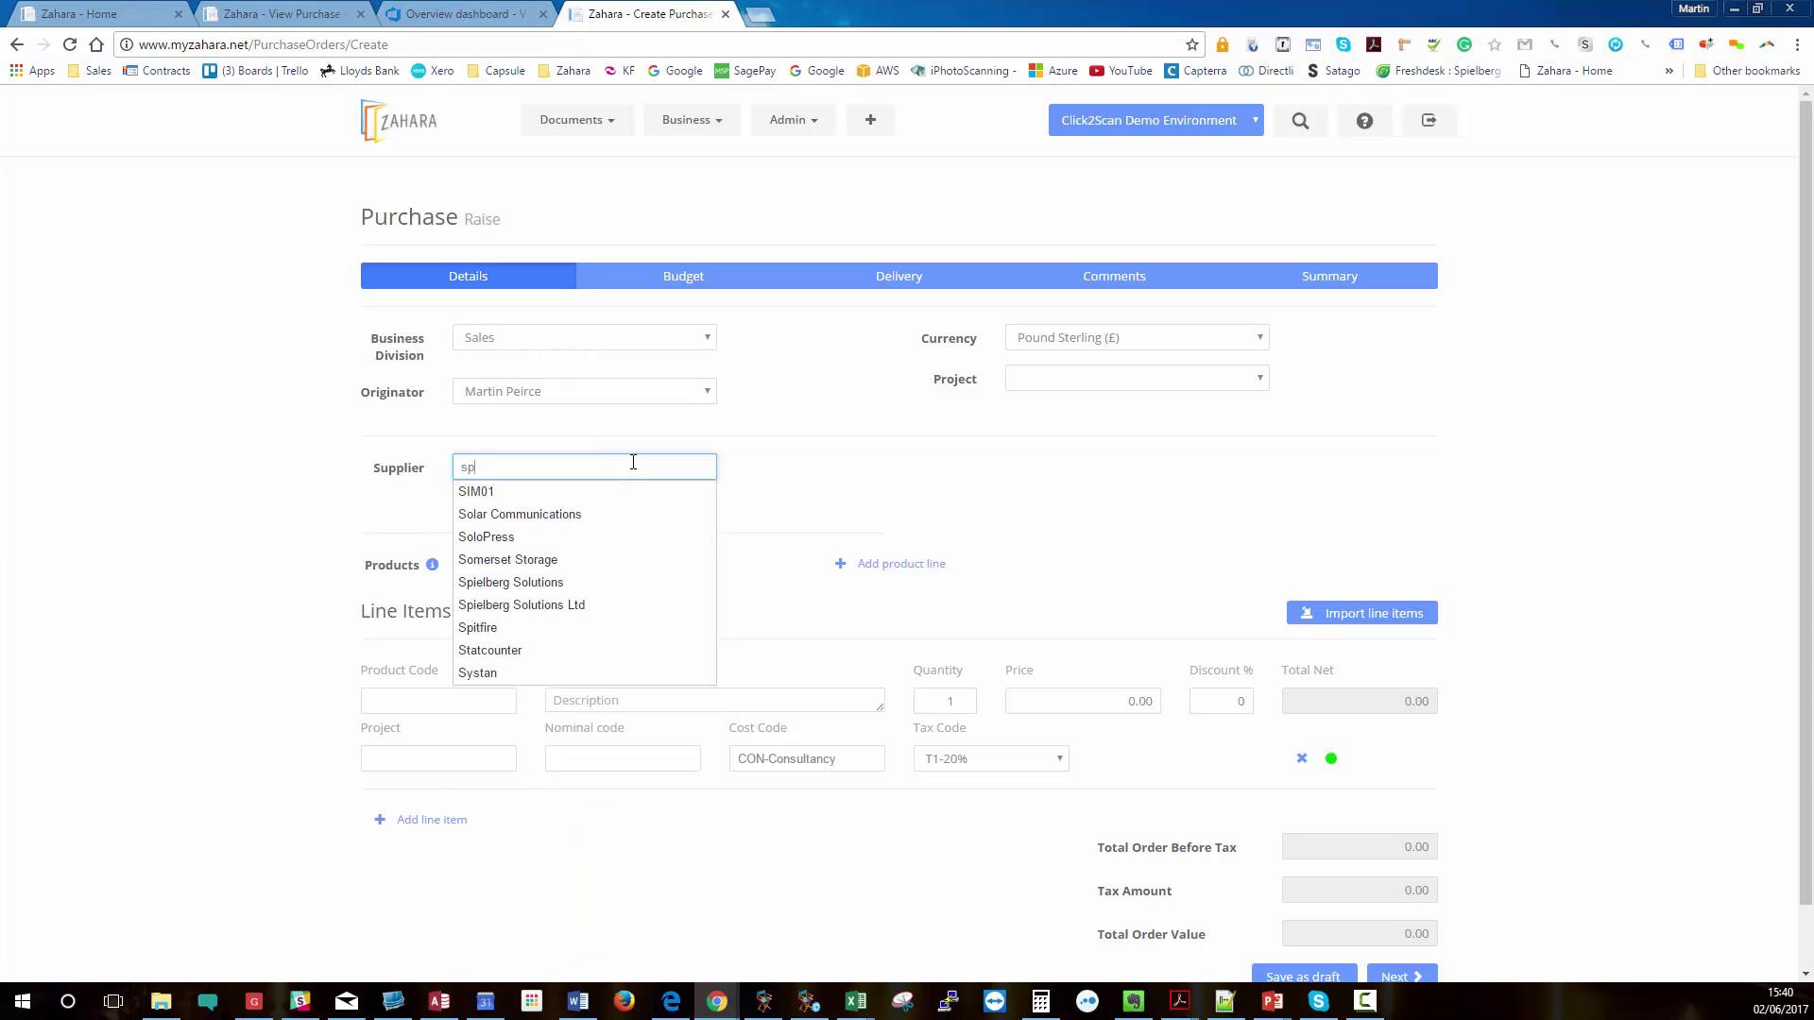
type("iel")
left_click(522, 514)
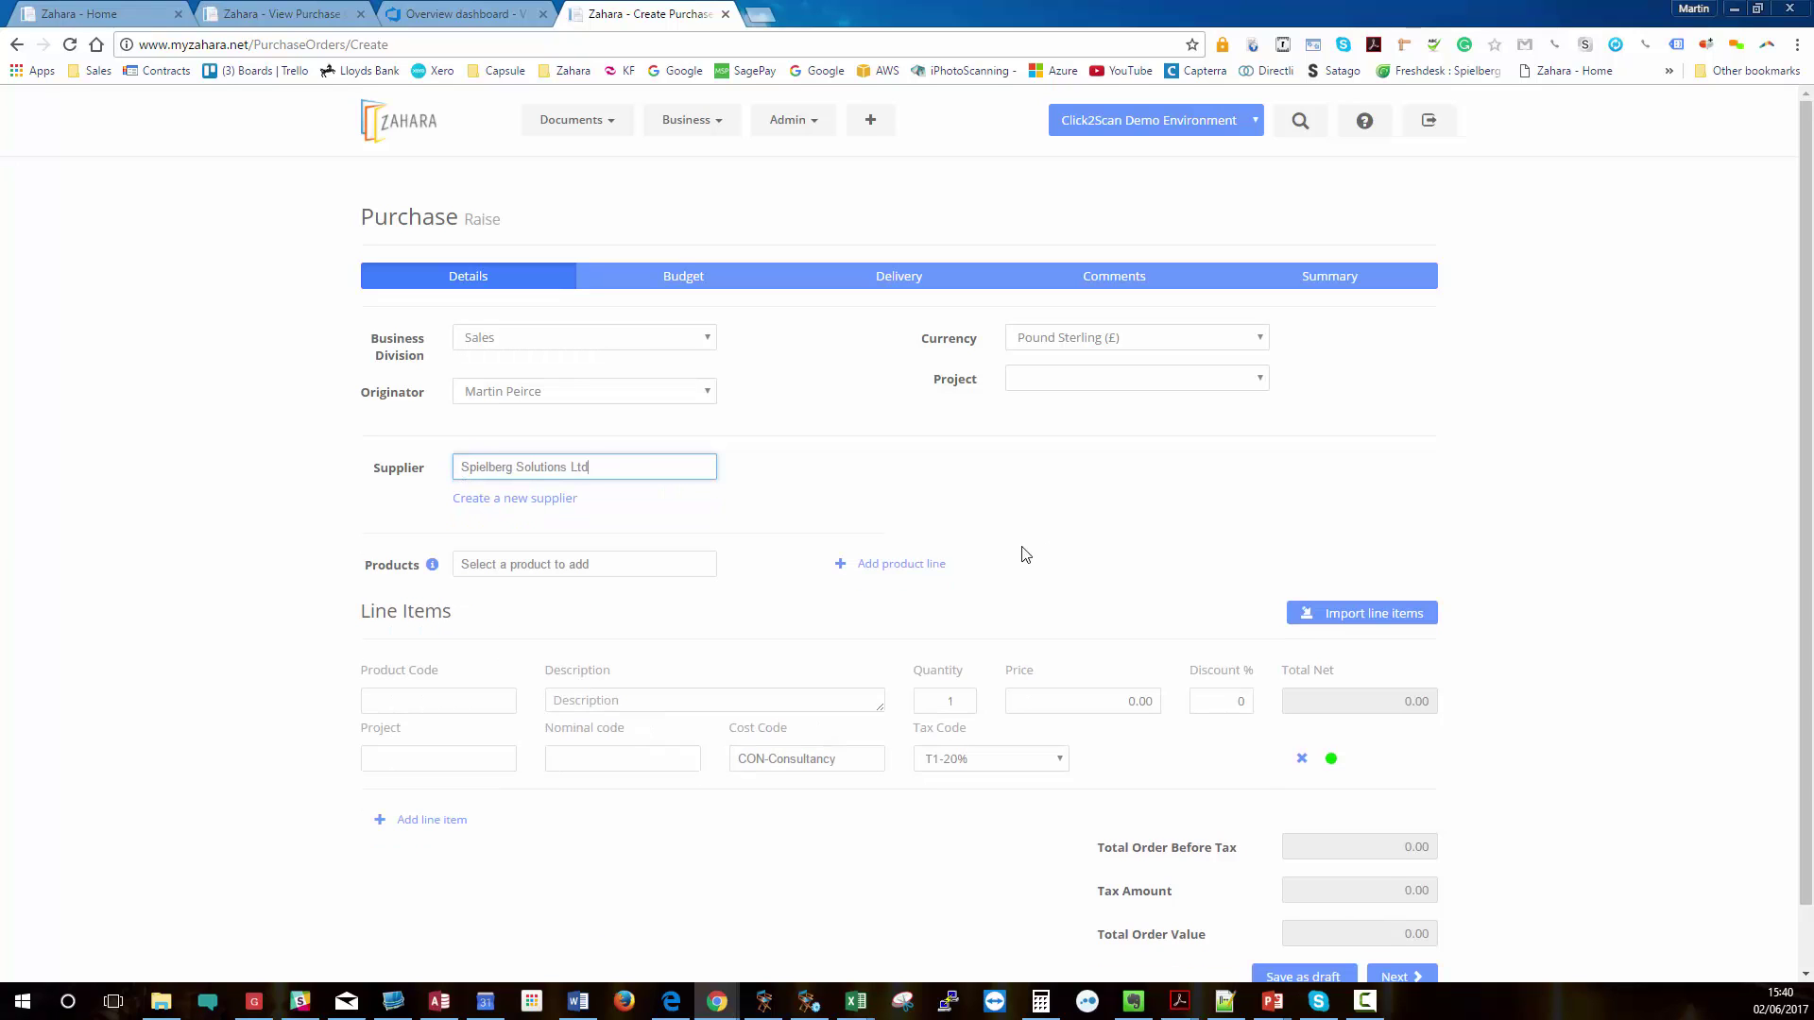
Add the Container Storage-FDO014 product line and assign it the nominal code 5000 - Materials Purchased.
left_click(578, 572)
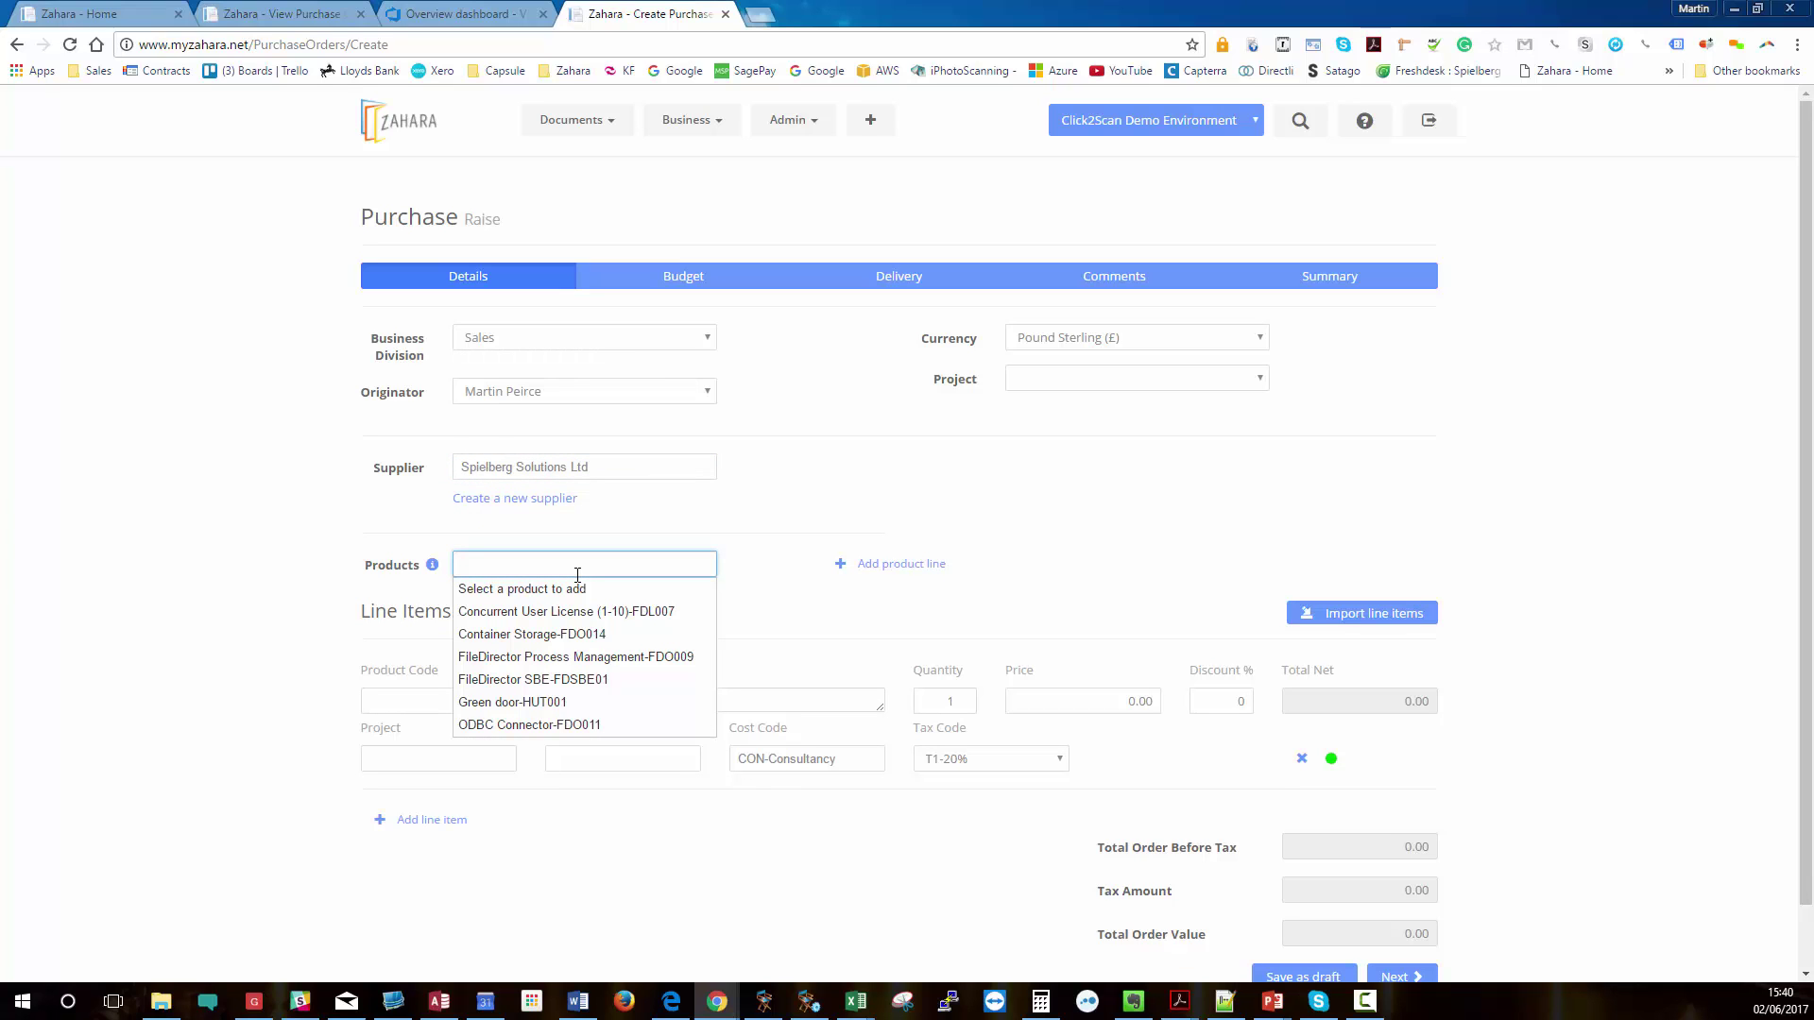
left_click(553, 635)
left_click(894, 567)
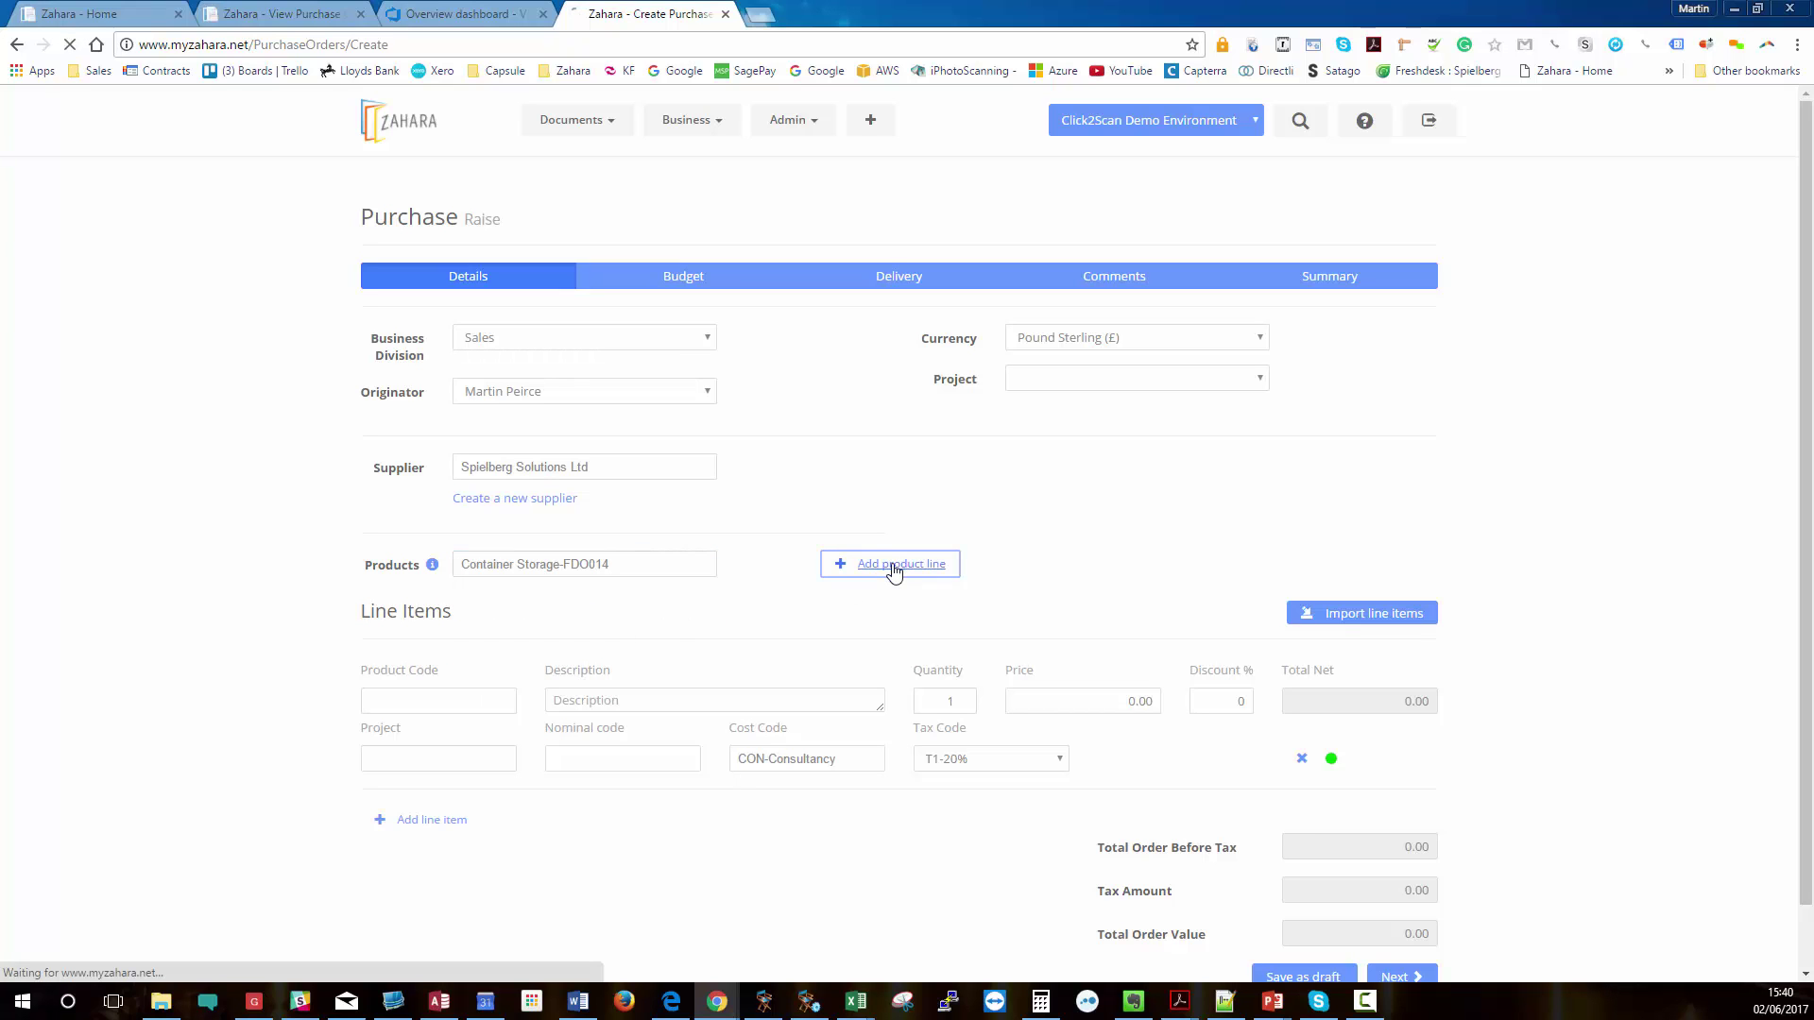
scroll(879, 581, "down", 2)
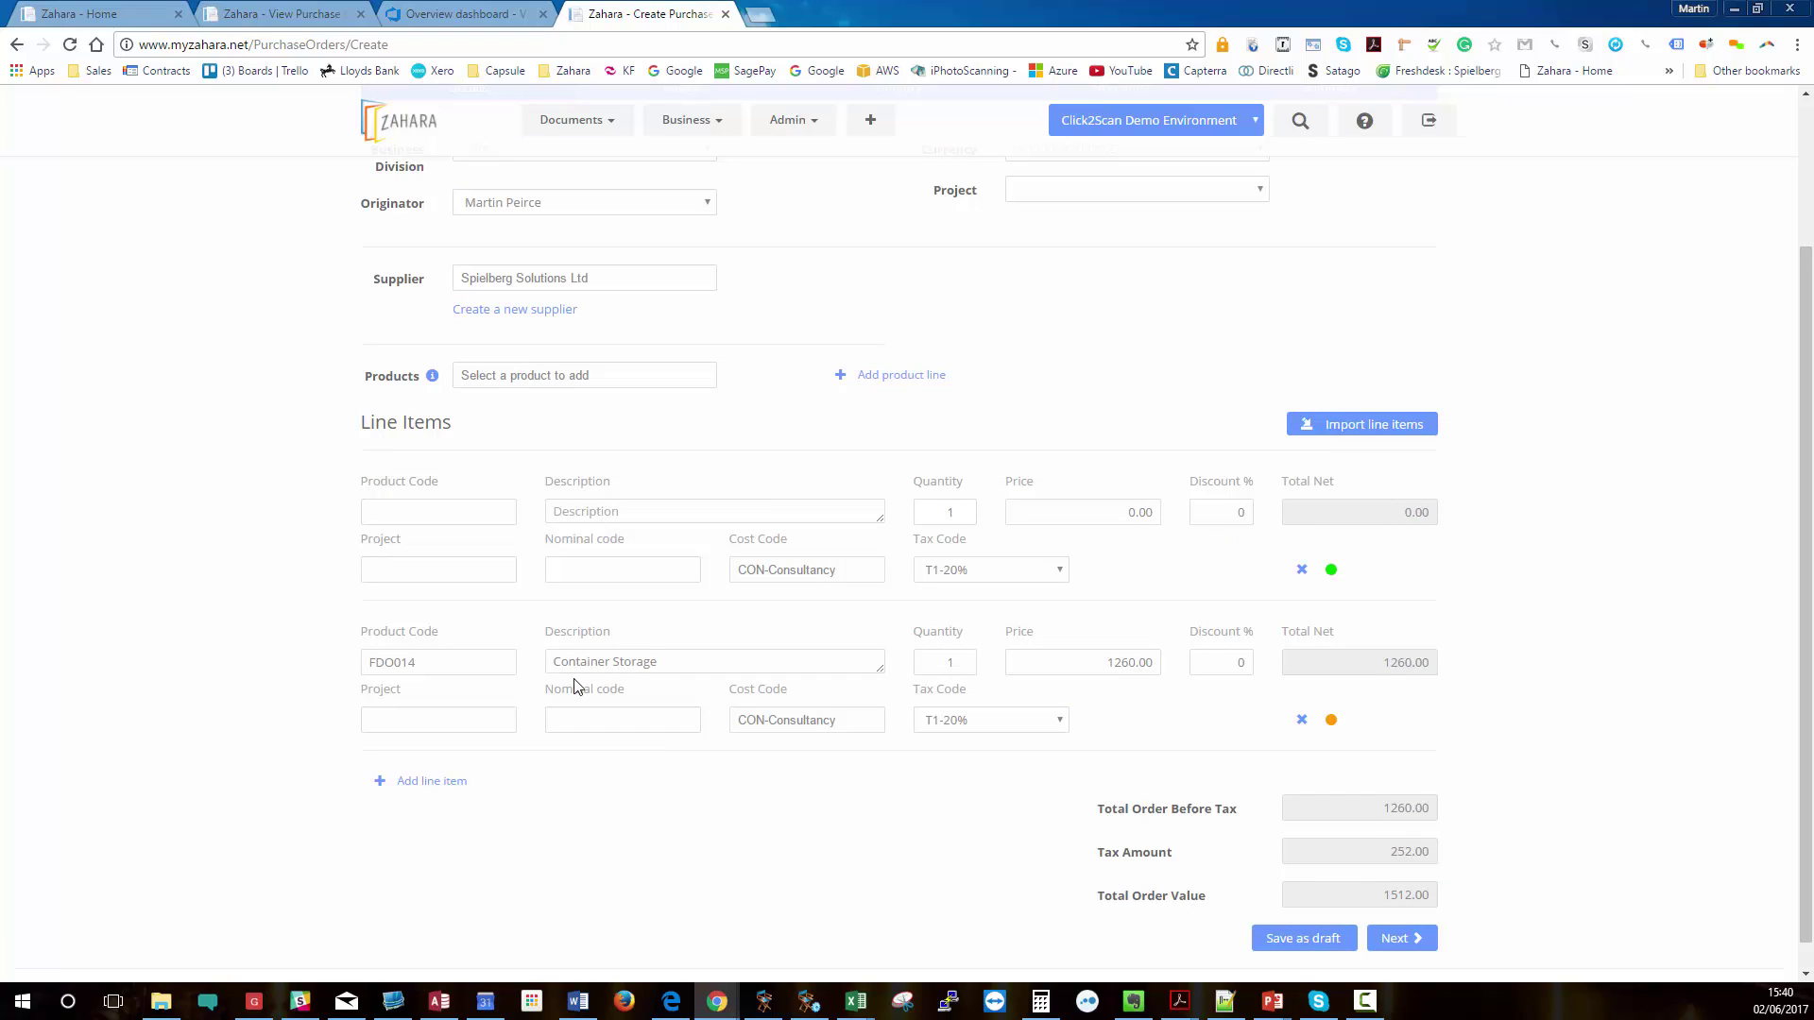
left_click(1104, 668)
left_click(608, 721)
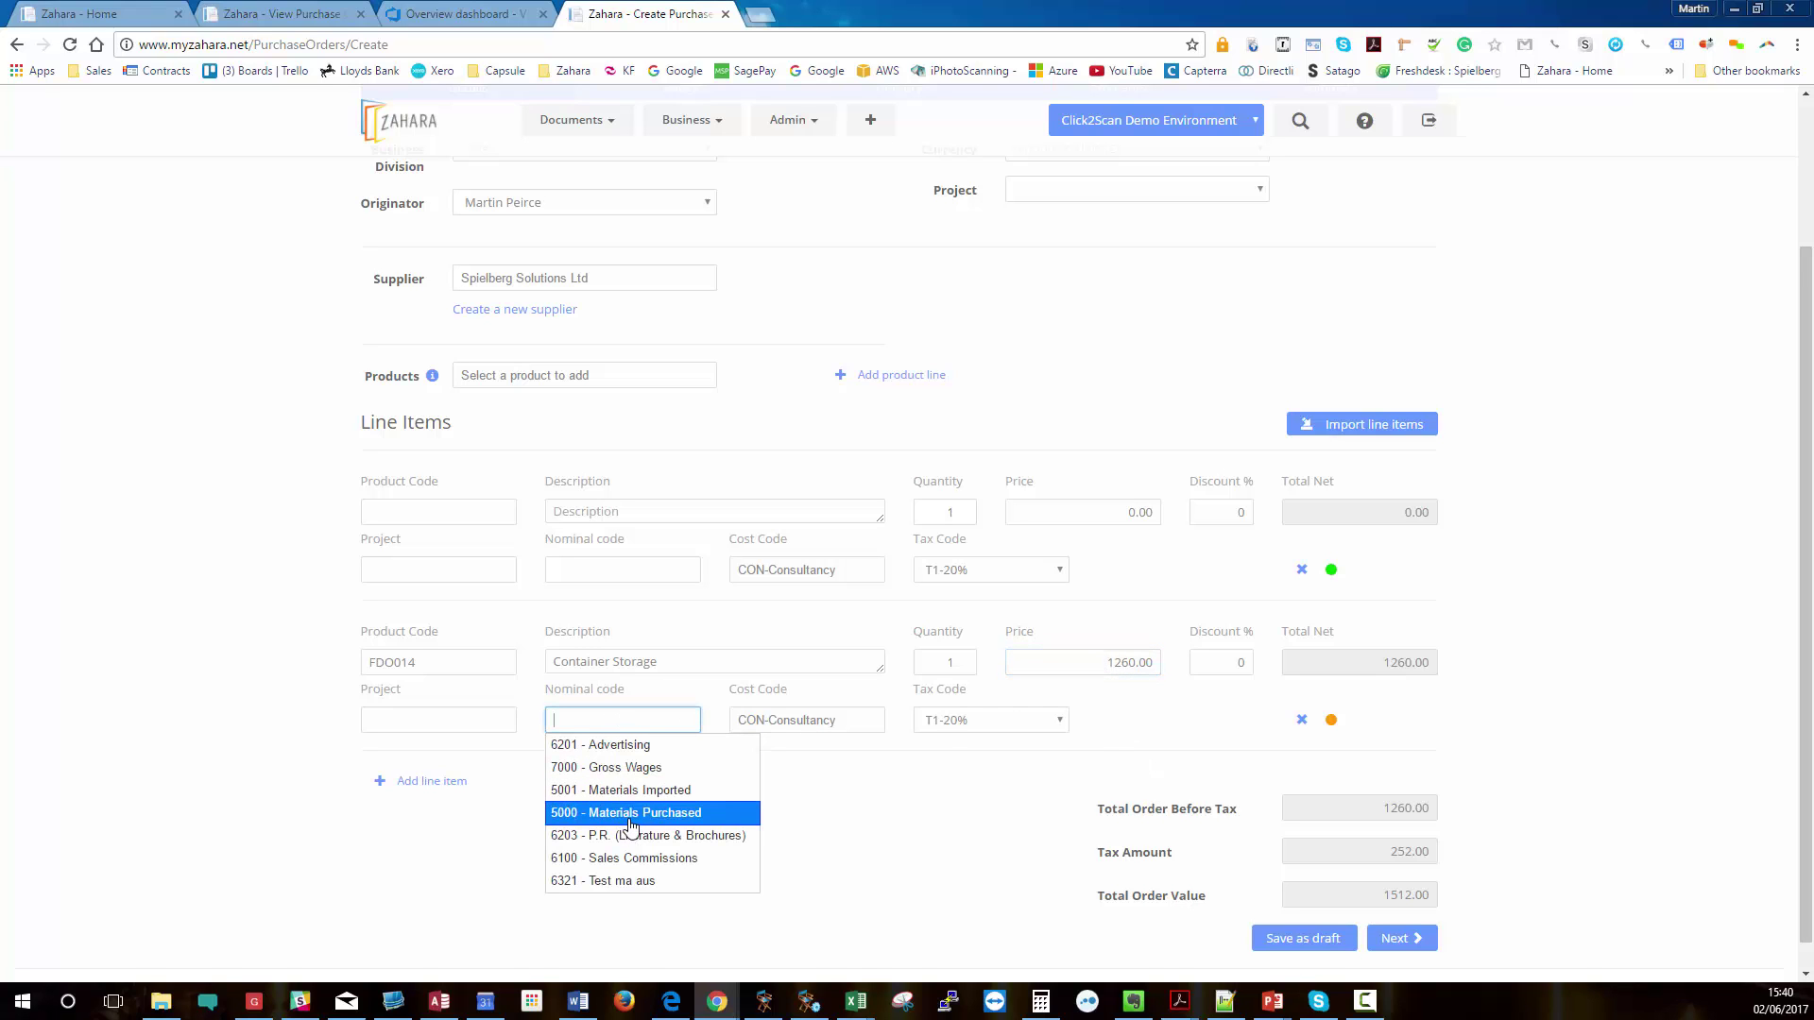
left_click(629, 814)
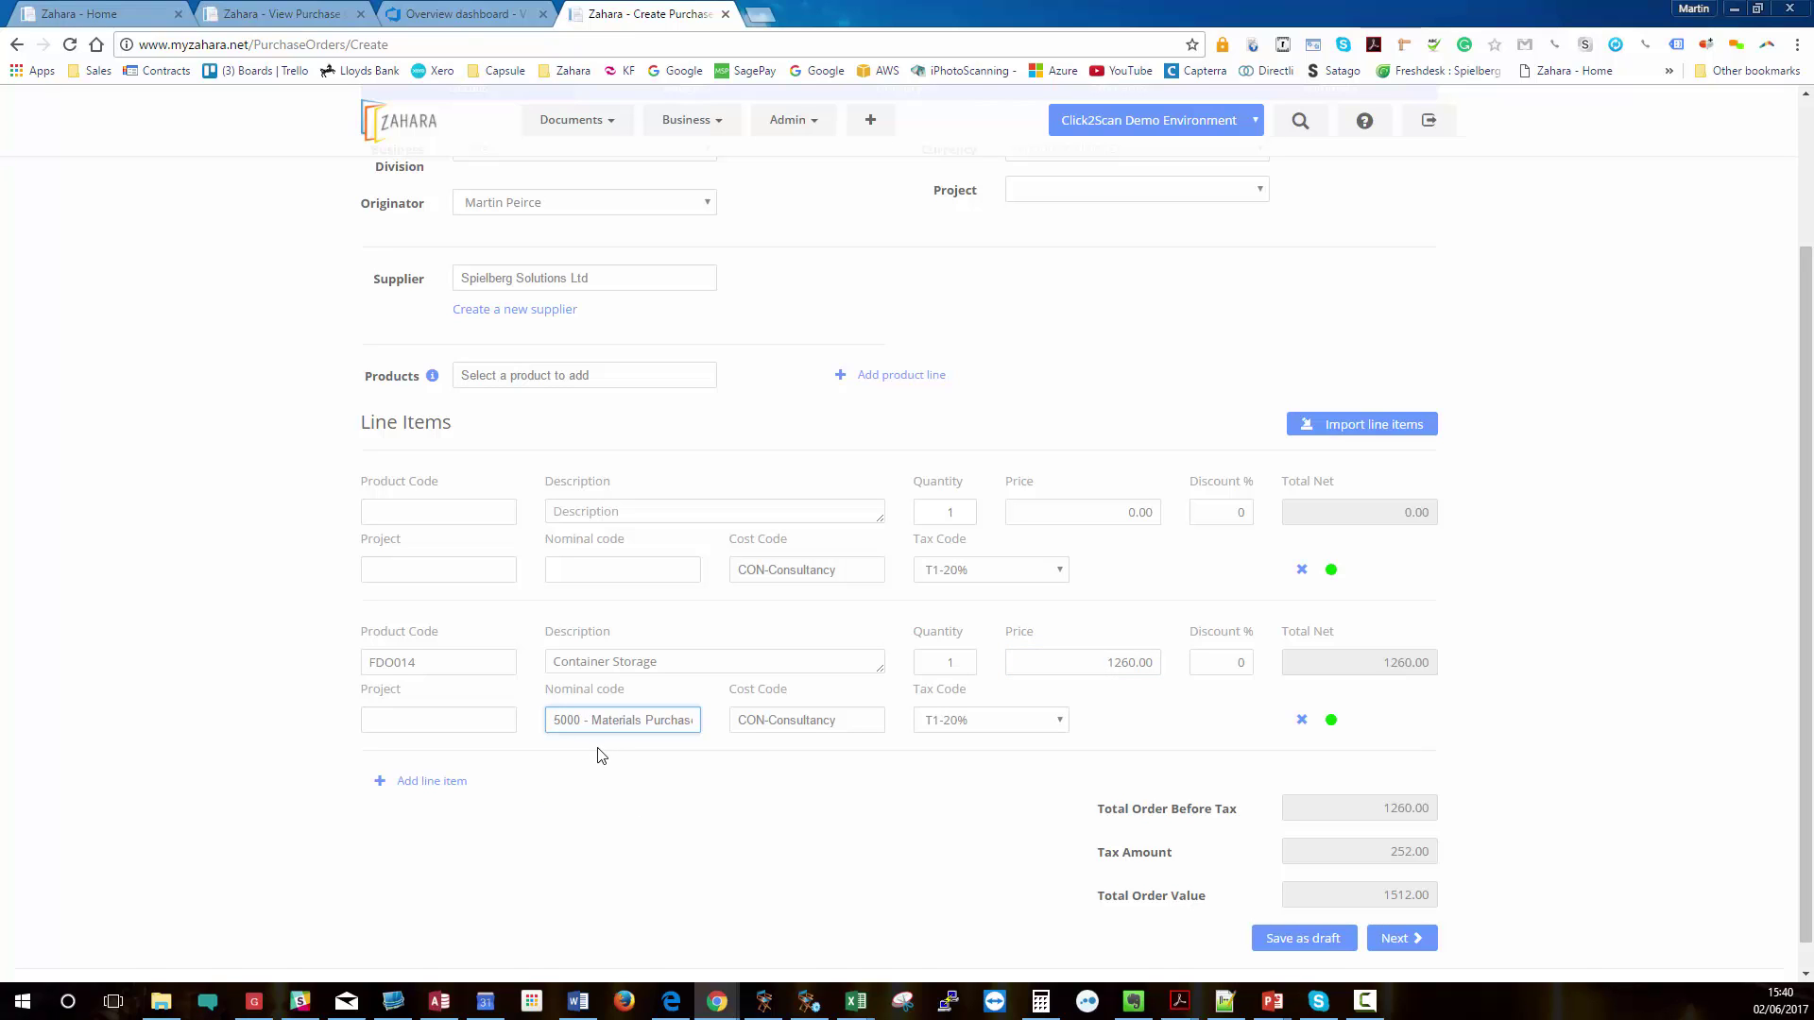
Fill in the empty line item as Carriage, priced at 25, with the nominal code 6201 - Advertising.
left_click(565, 511)
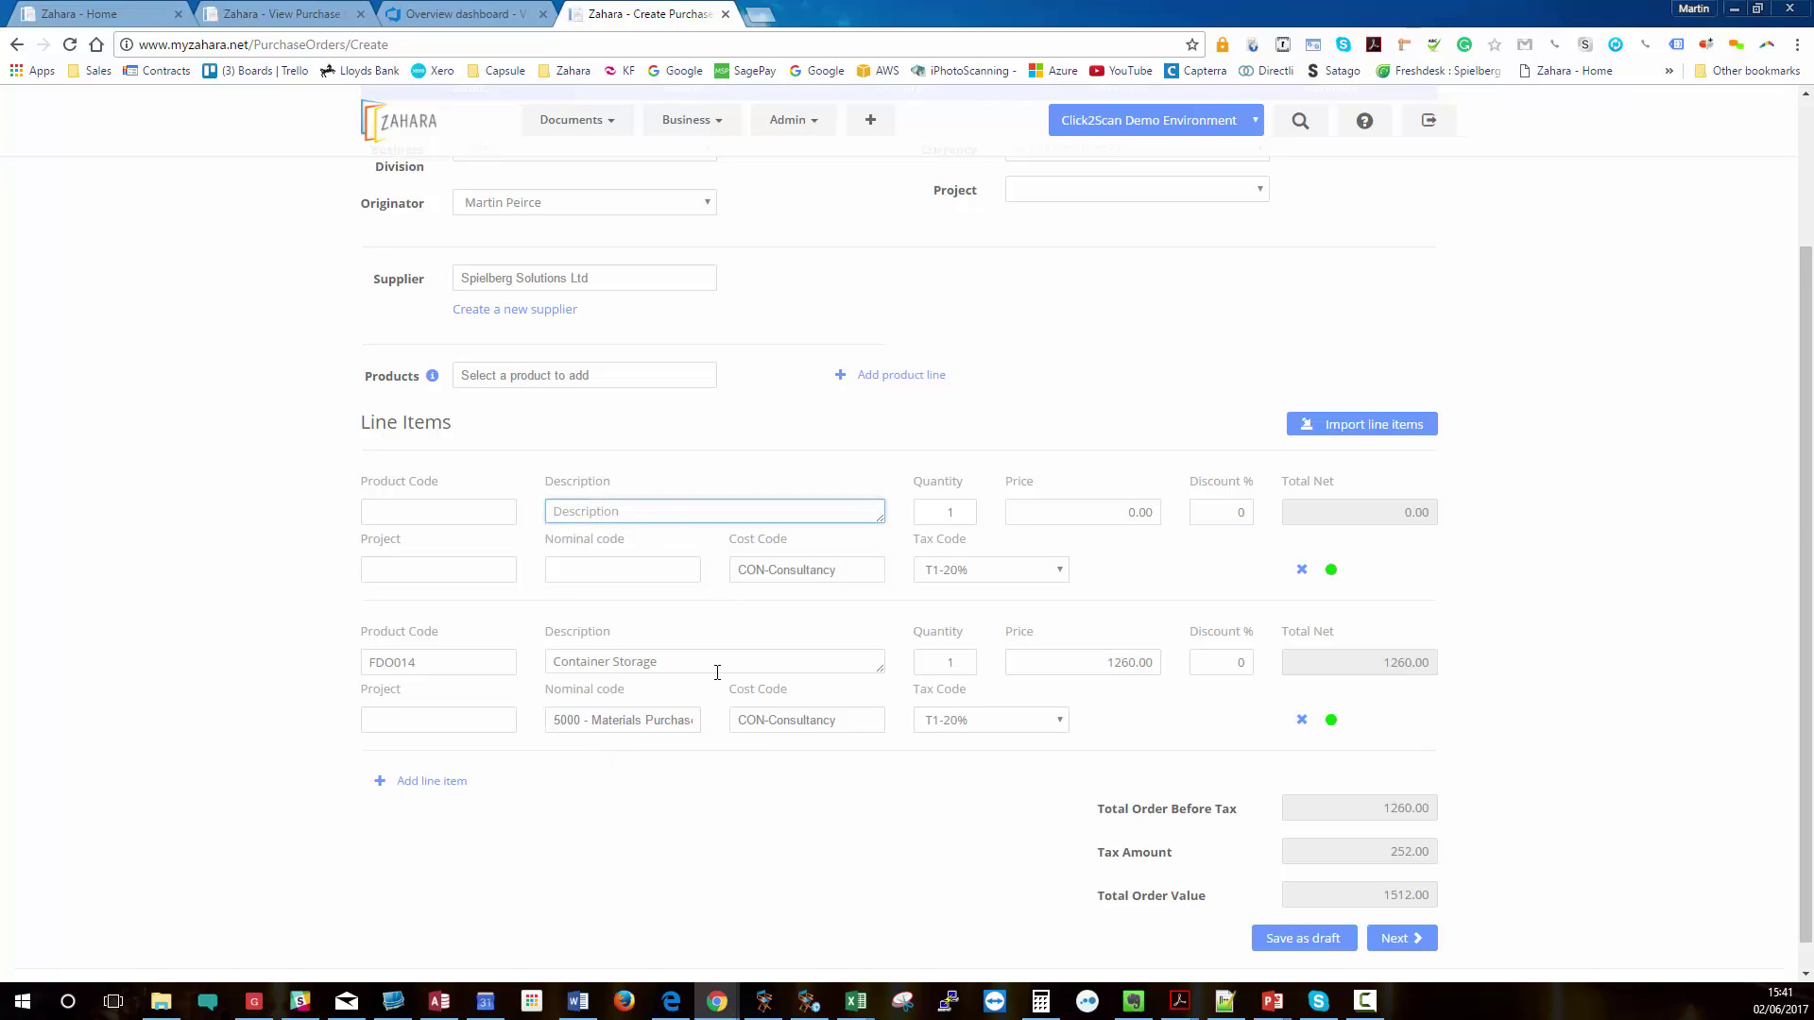
type("Ca")
key("Tab")
key("Tab")
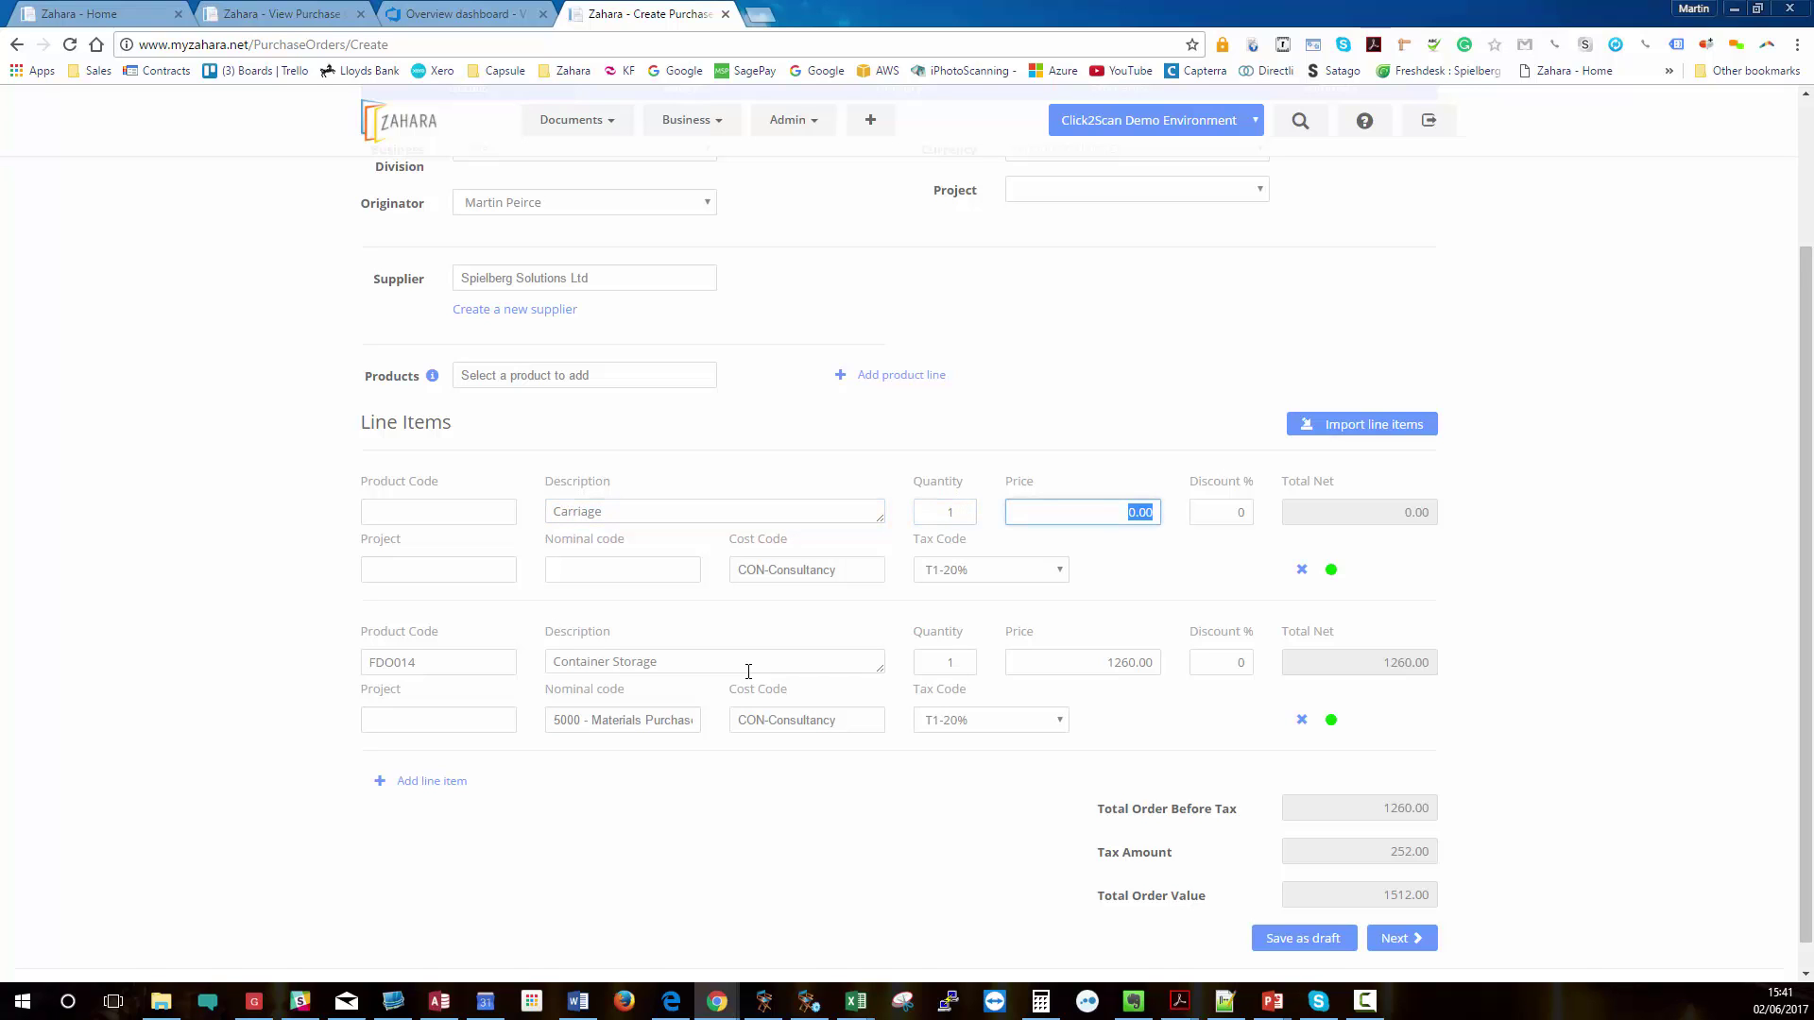
type("25")
key("Tab")
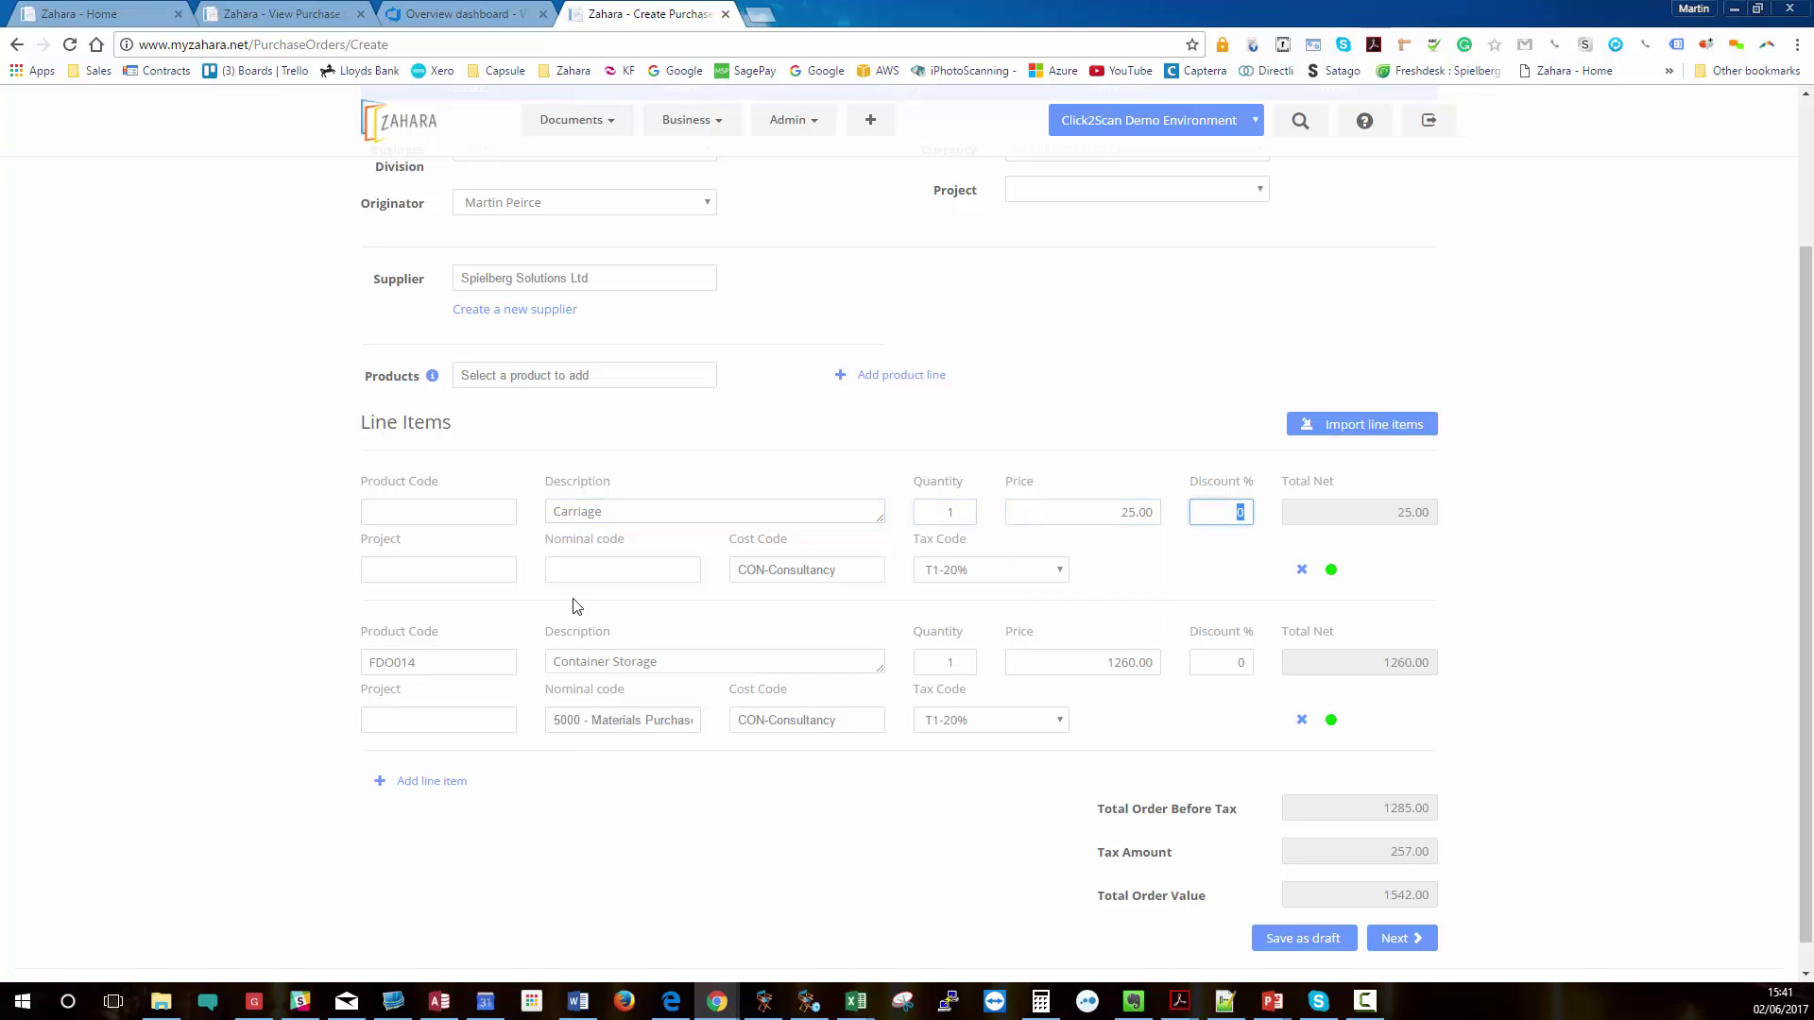
left_click(586, 568)
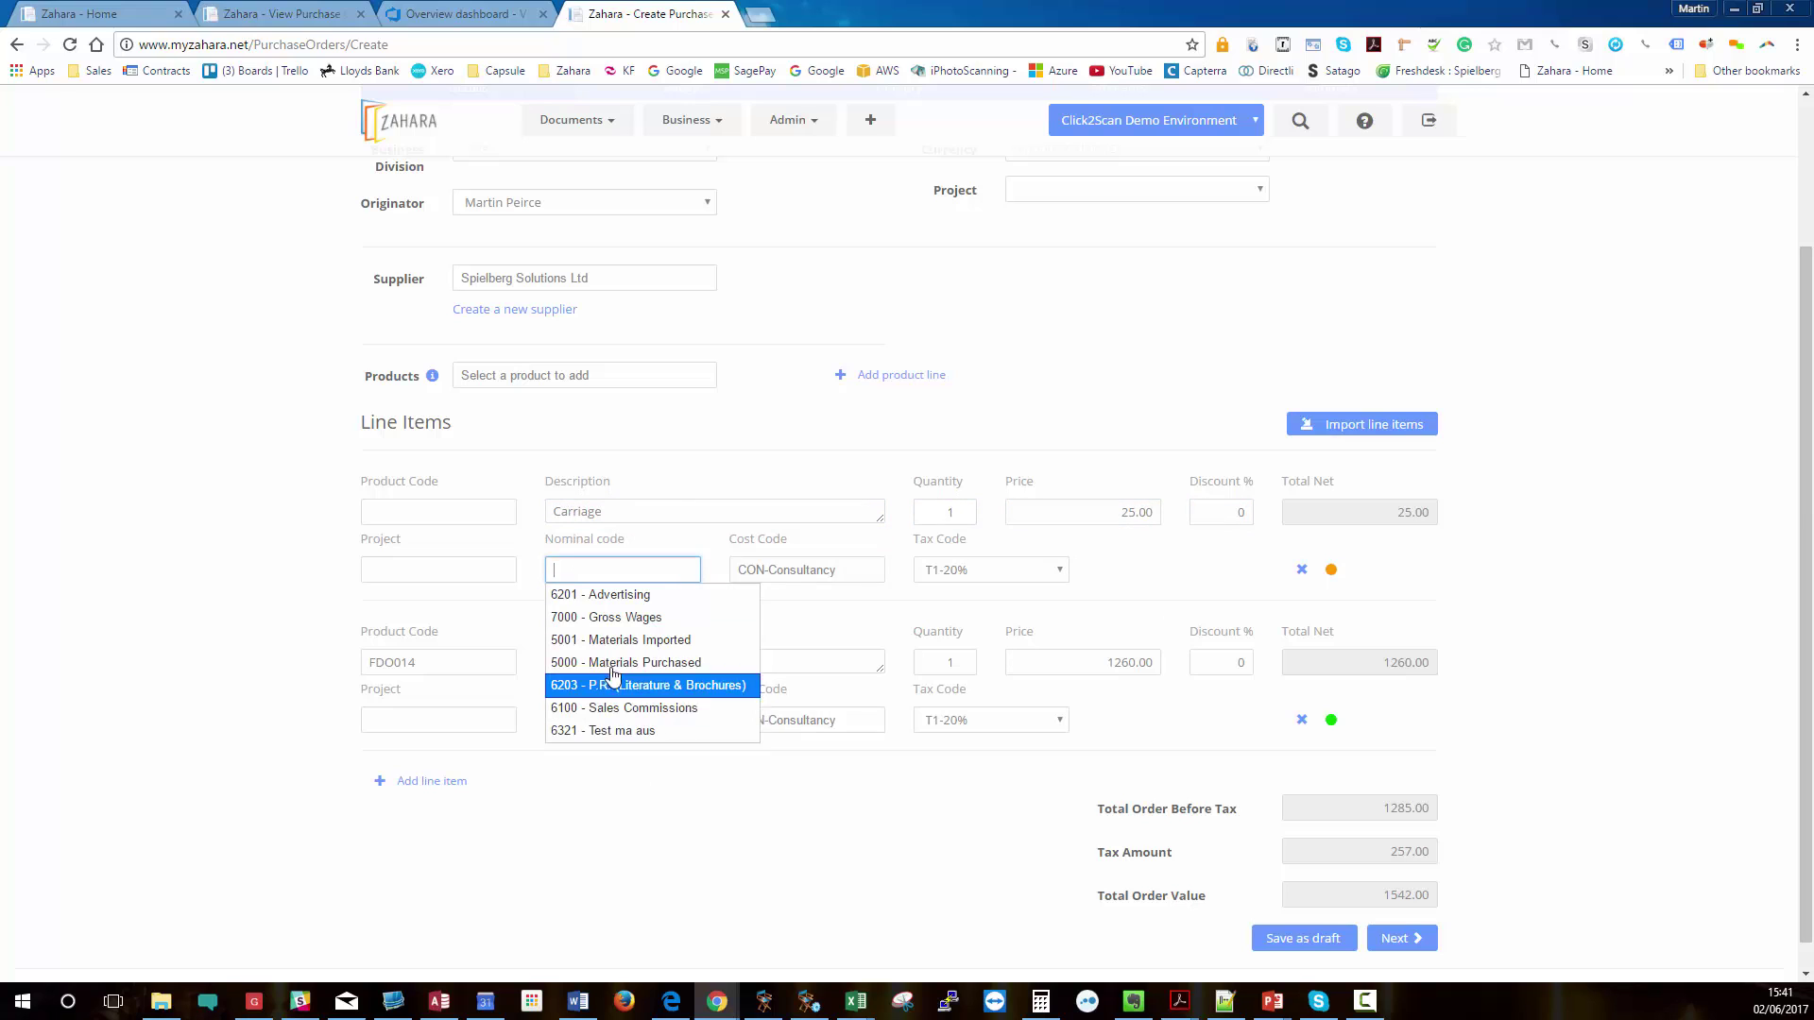
left_click(624, 595)
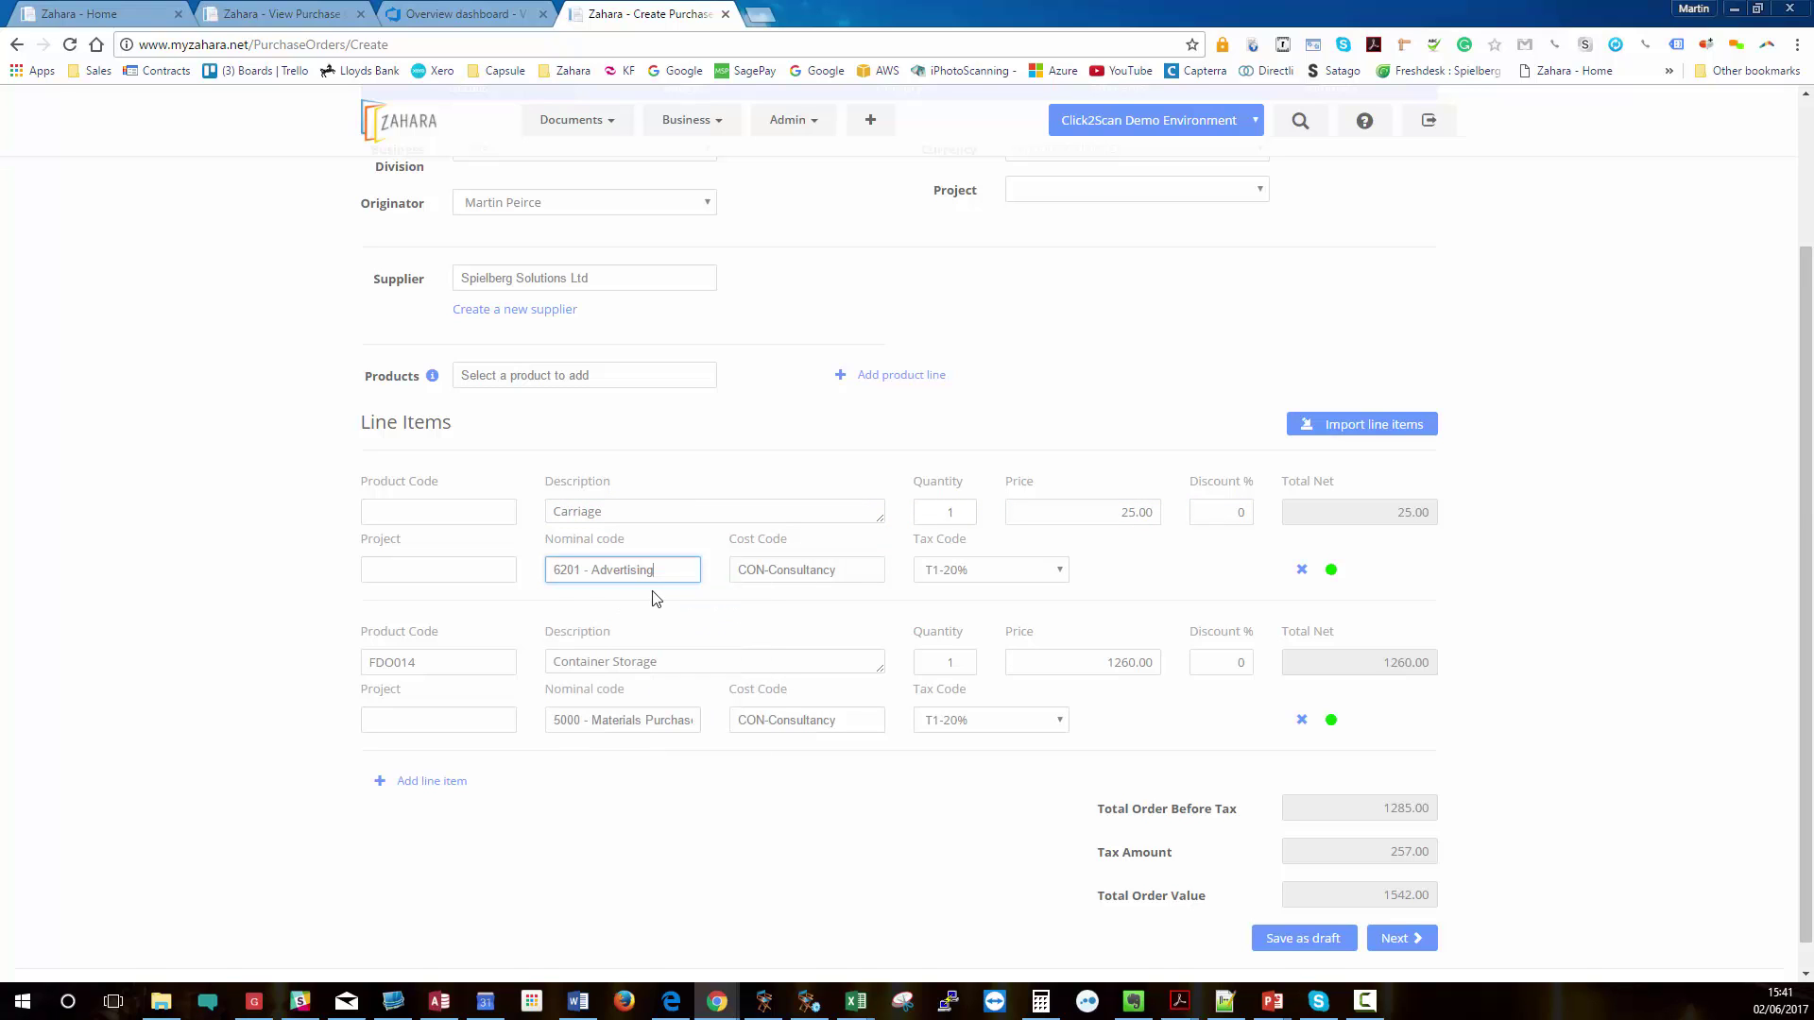
Continue to the budget stage and review the order amounts against the available spend for both nominal codes.
mouse_move(1333, 726)
left_click(1398, 938)
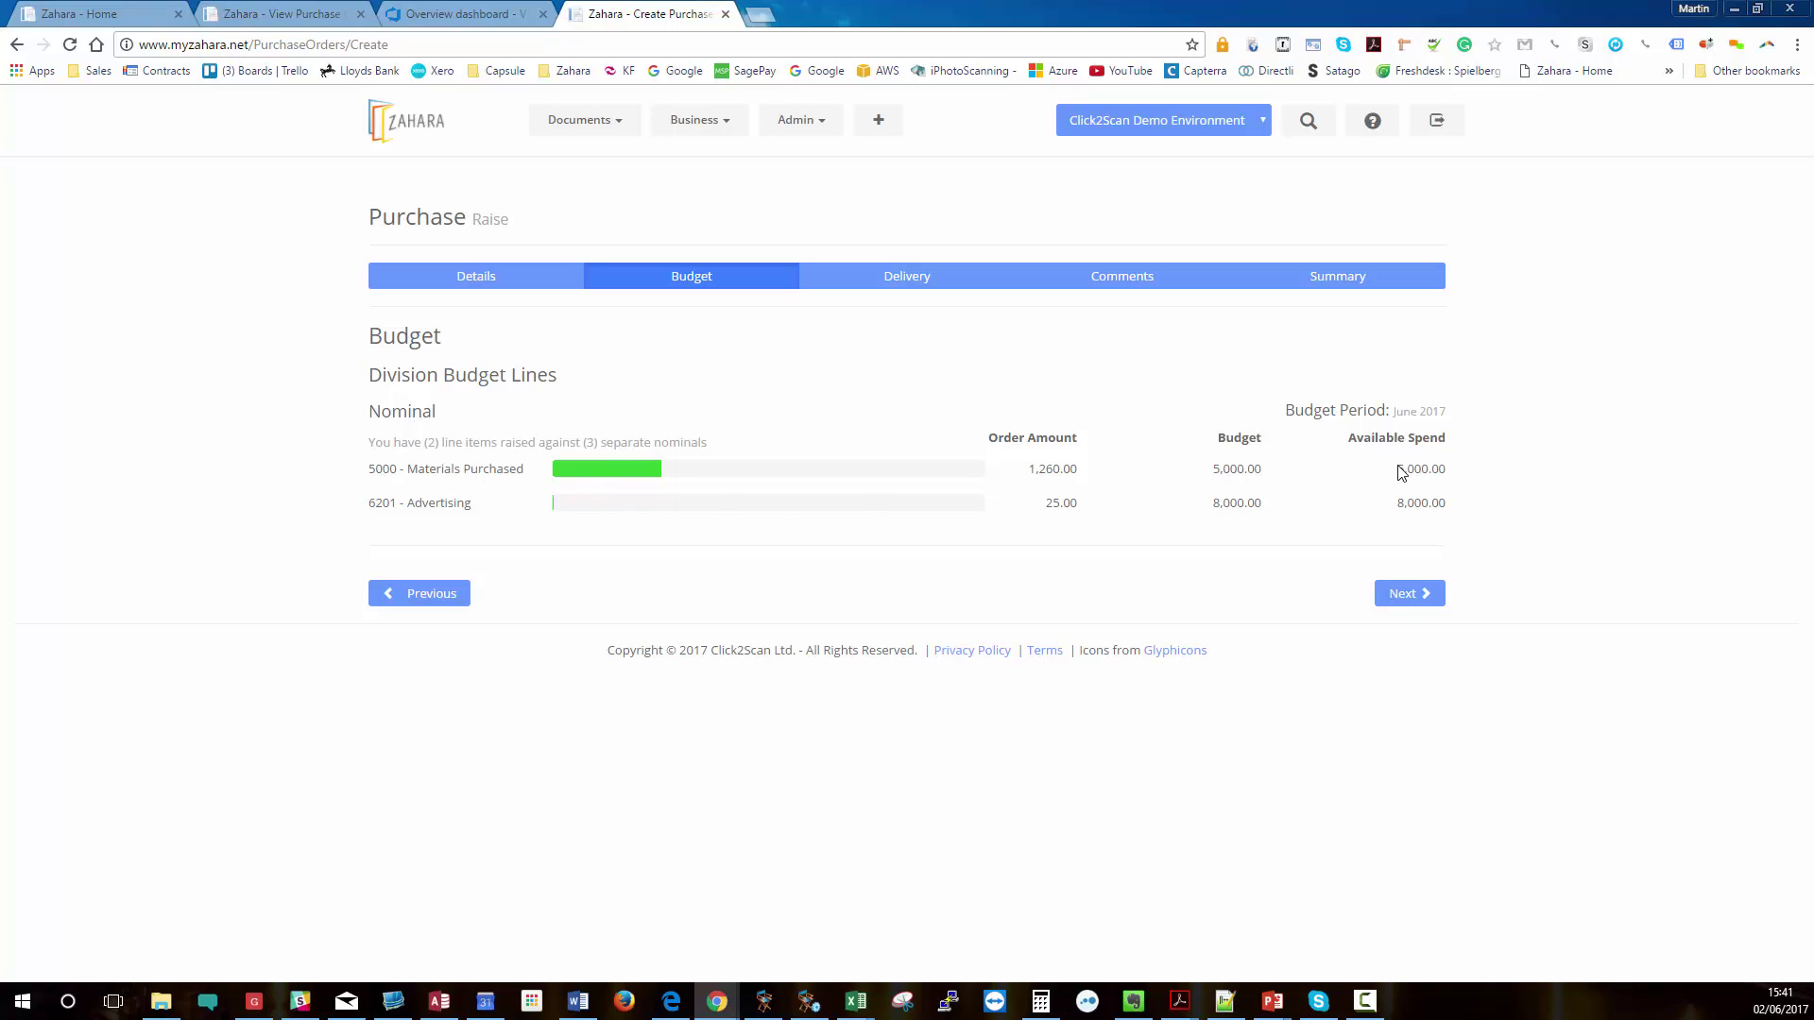
left_click_drag(1396, 472, 1467, 475)
left_click(1193, 501)
mouse_move(671, 482)
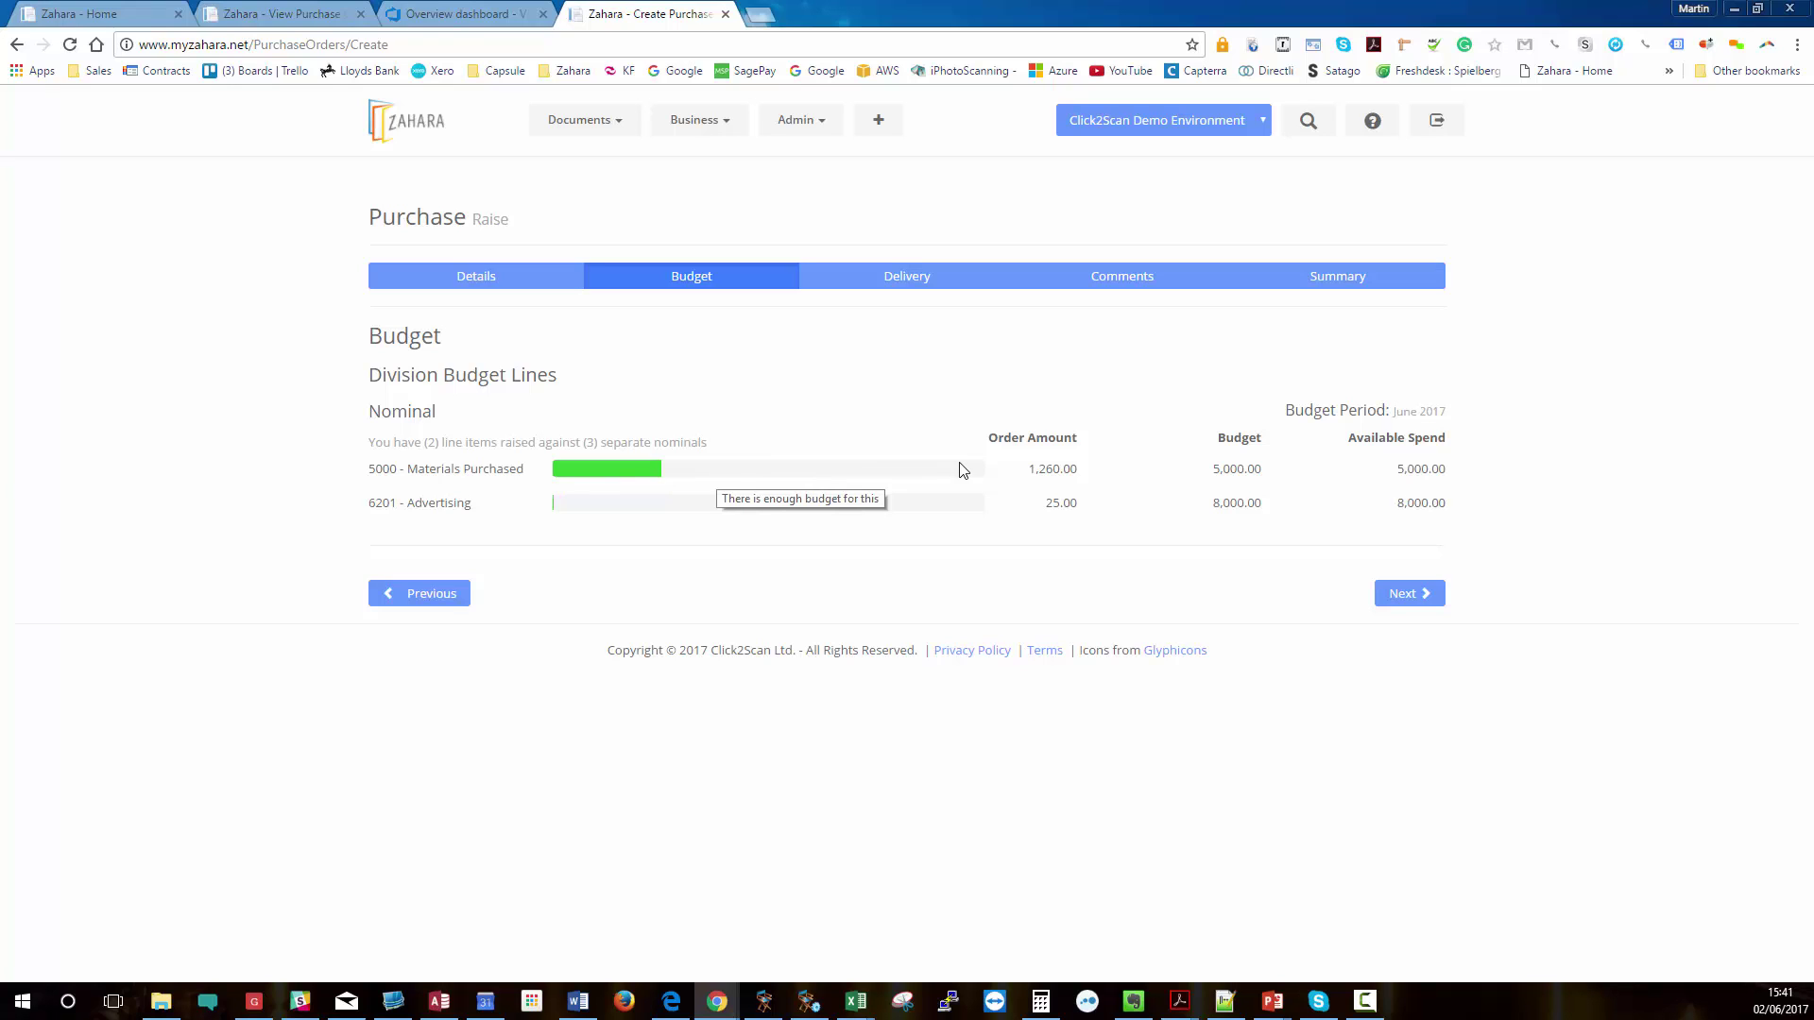
Continue to the delivery stage, view the previously used addresses, try the Automatic workflow, and select the < £25000 approval workflow.
left_click(1402, 595)
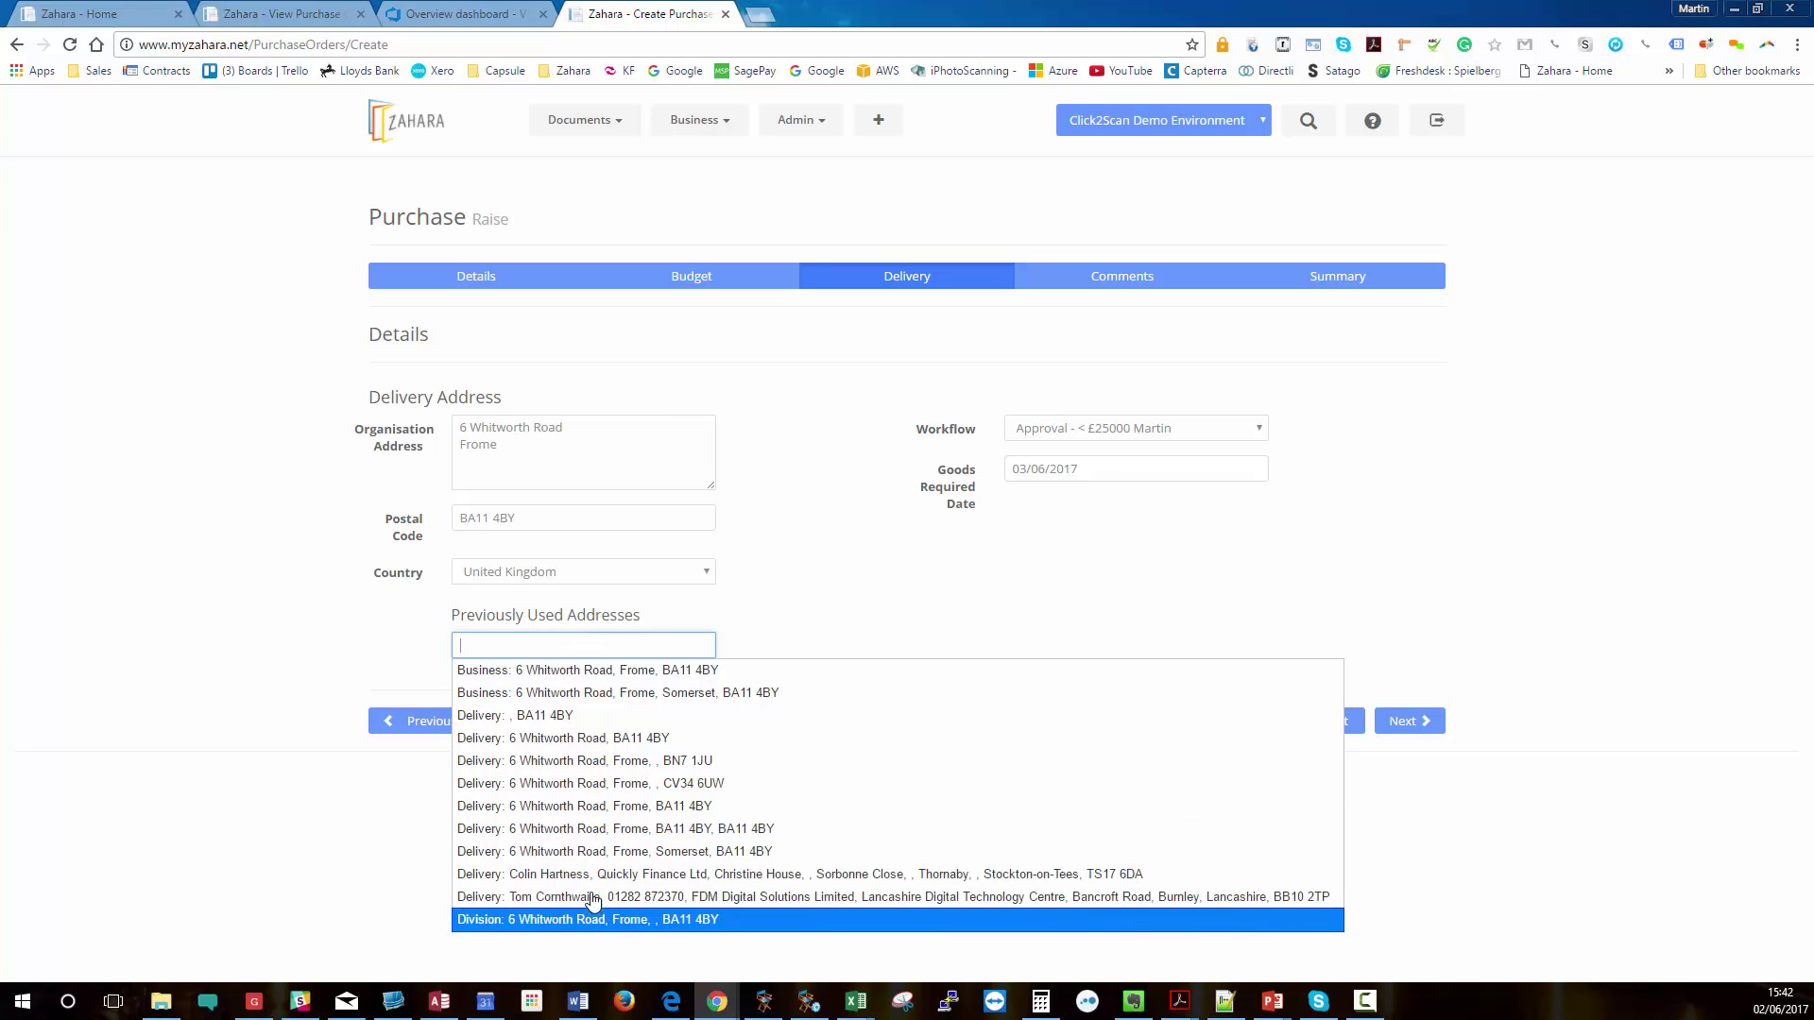
left_click(853, 583)
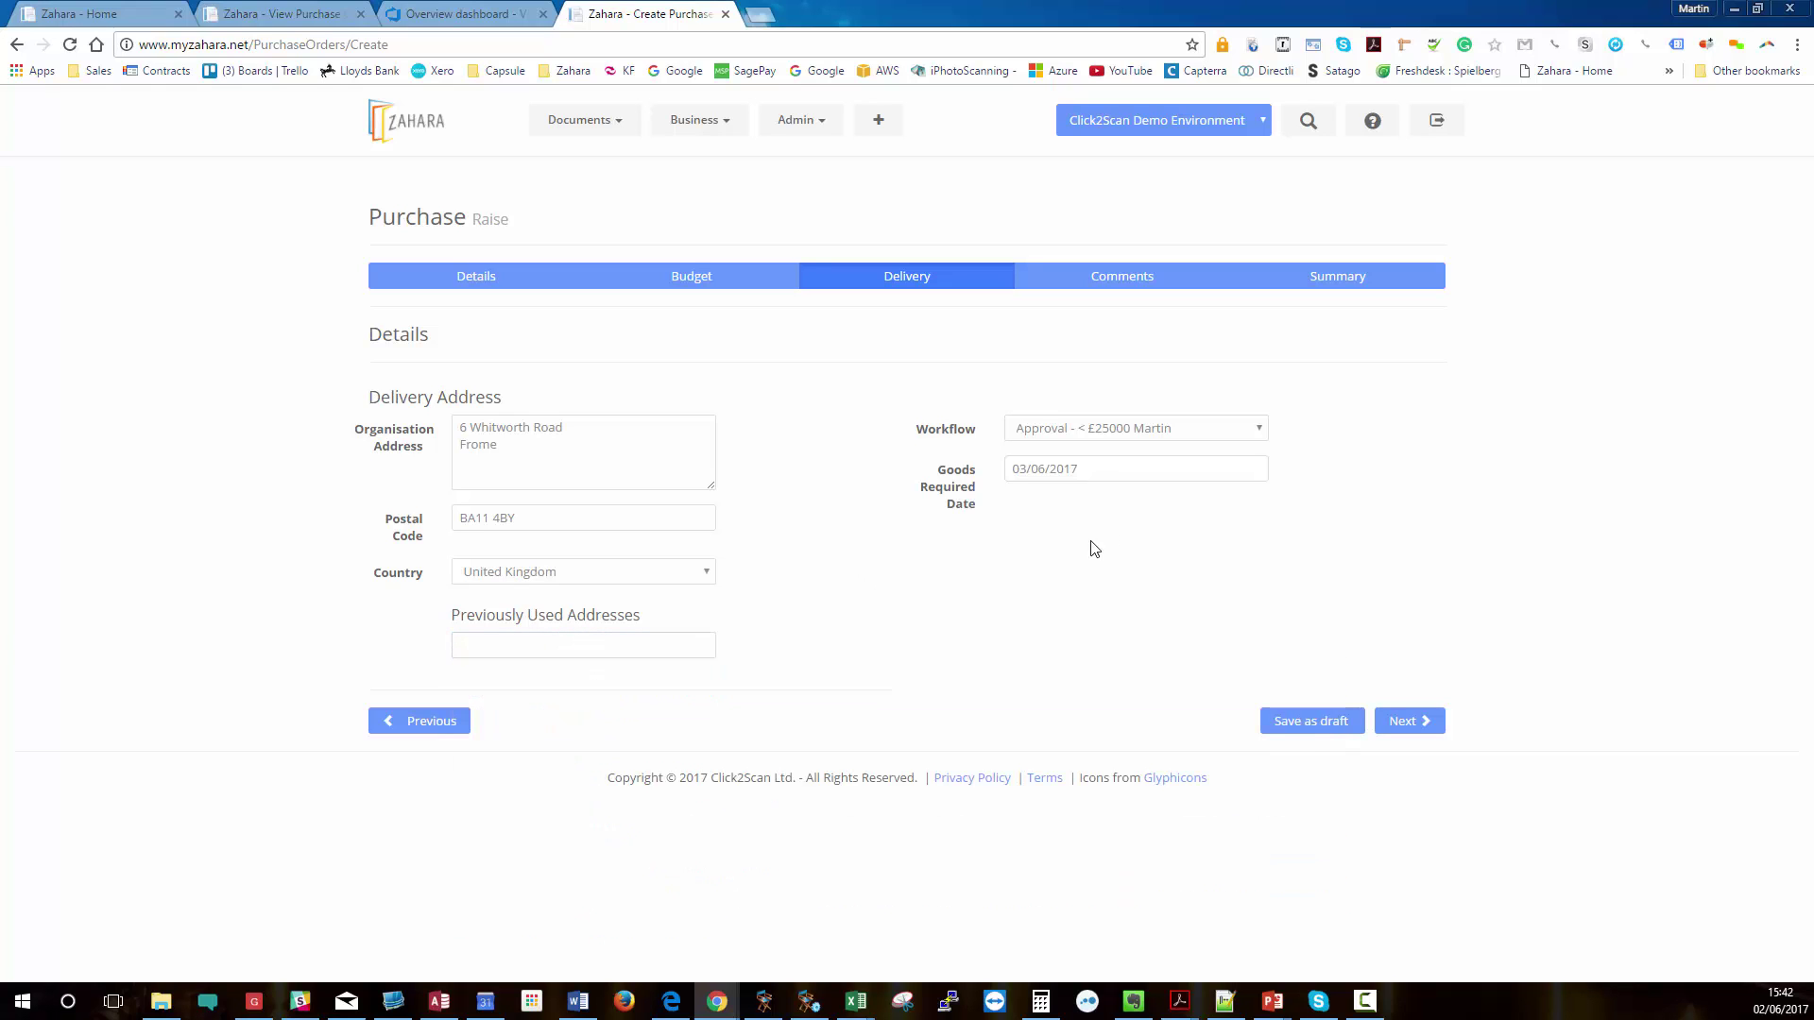
left_click(1106, 430)
left_click(1047, 469)
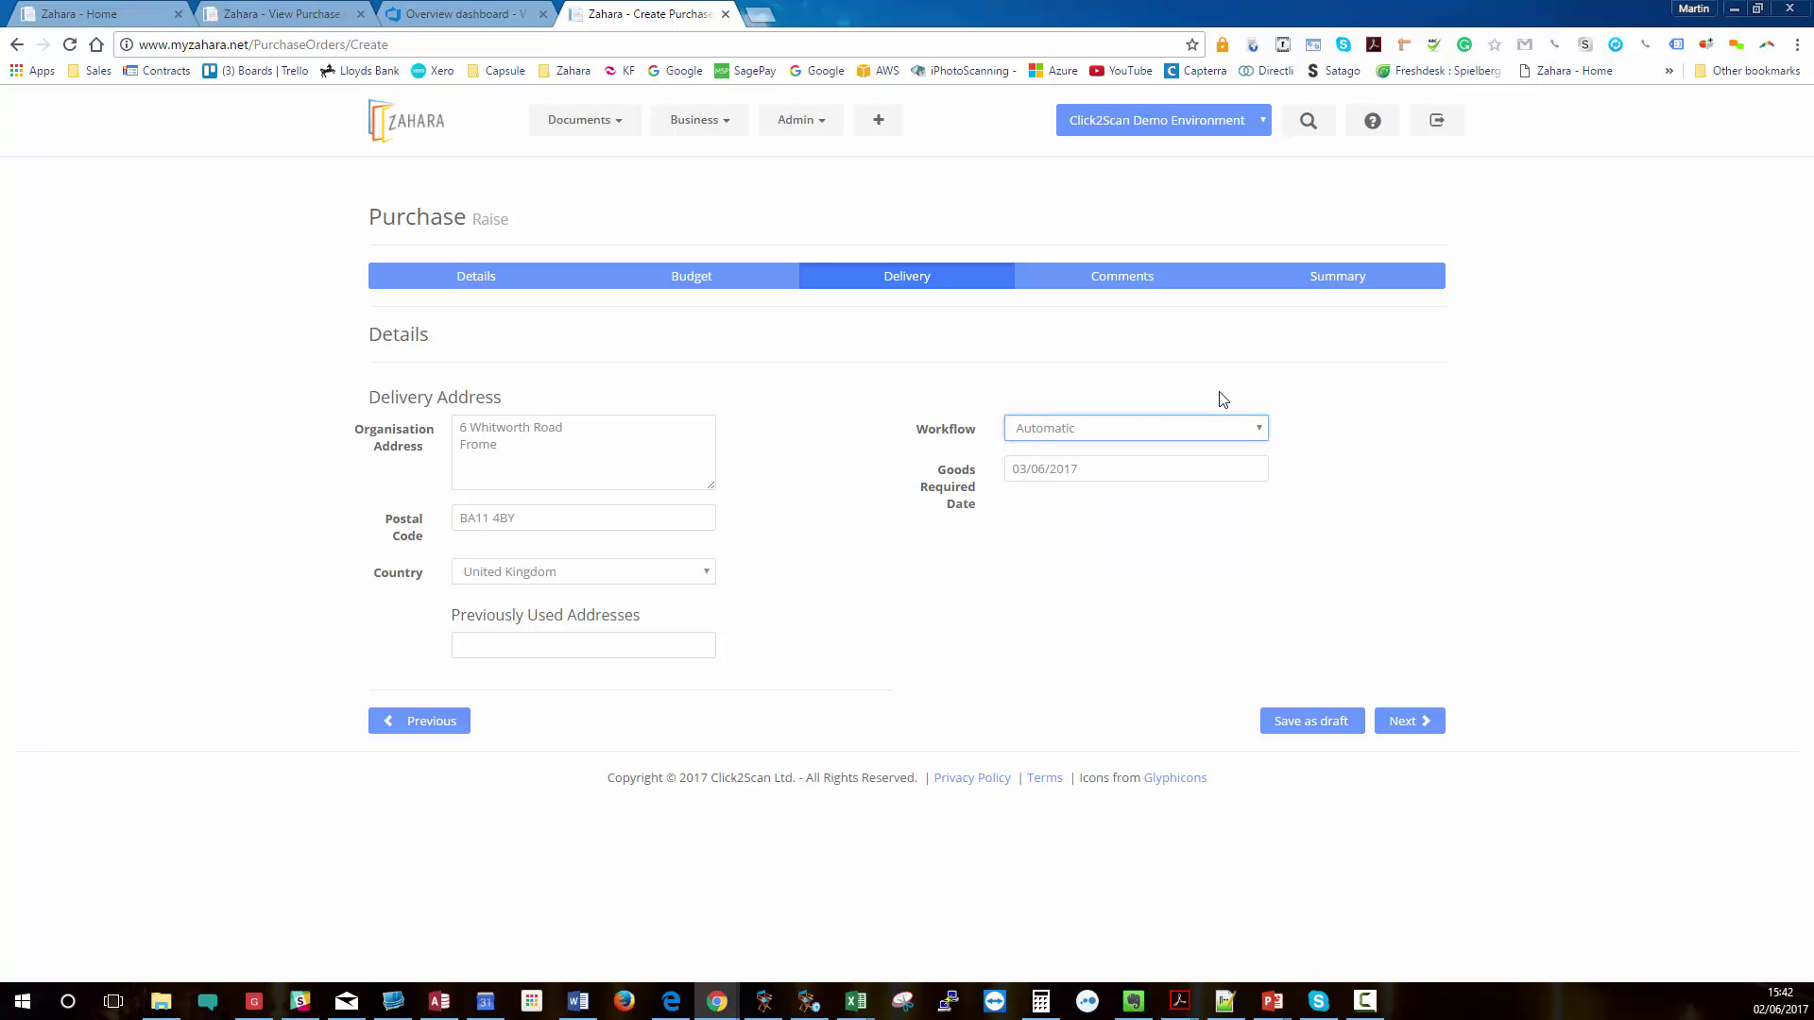
left_click(1127, 434)
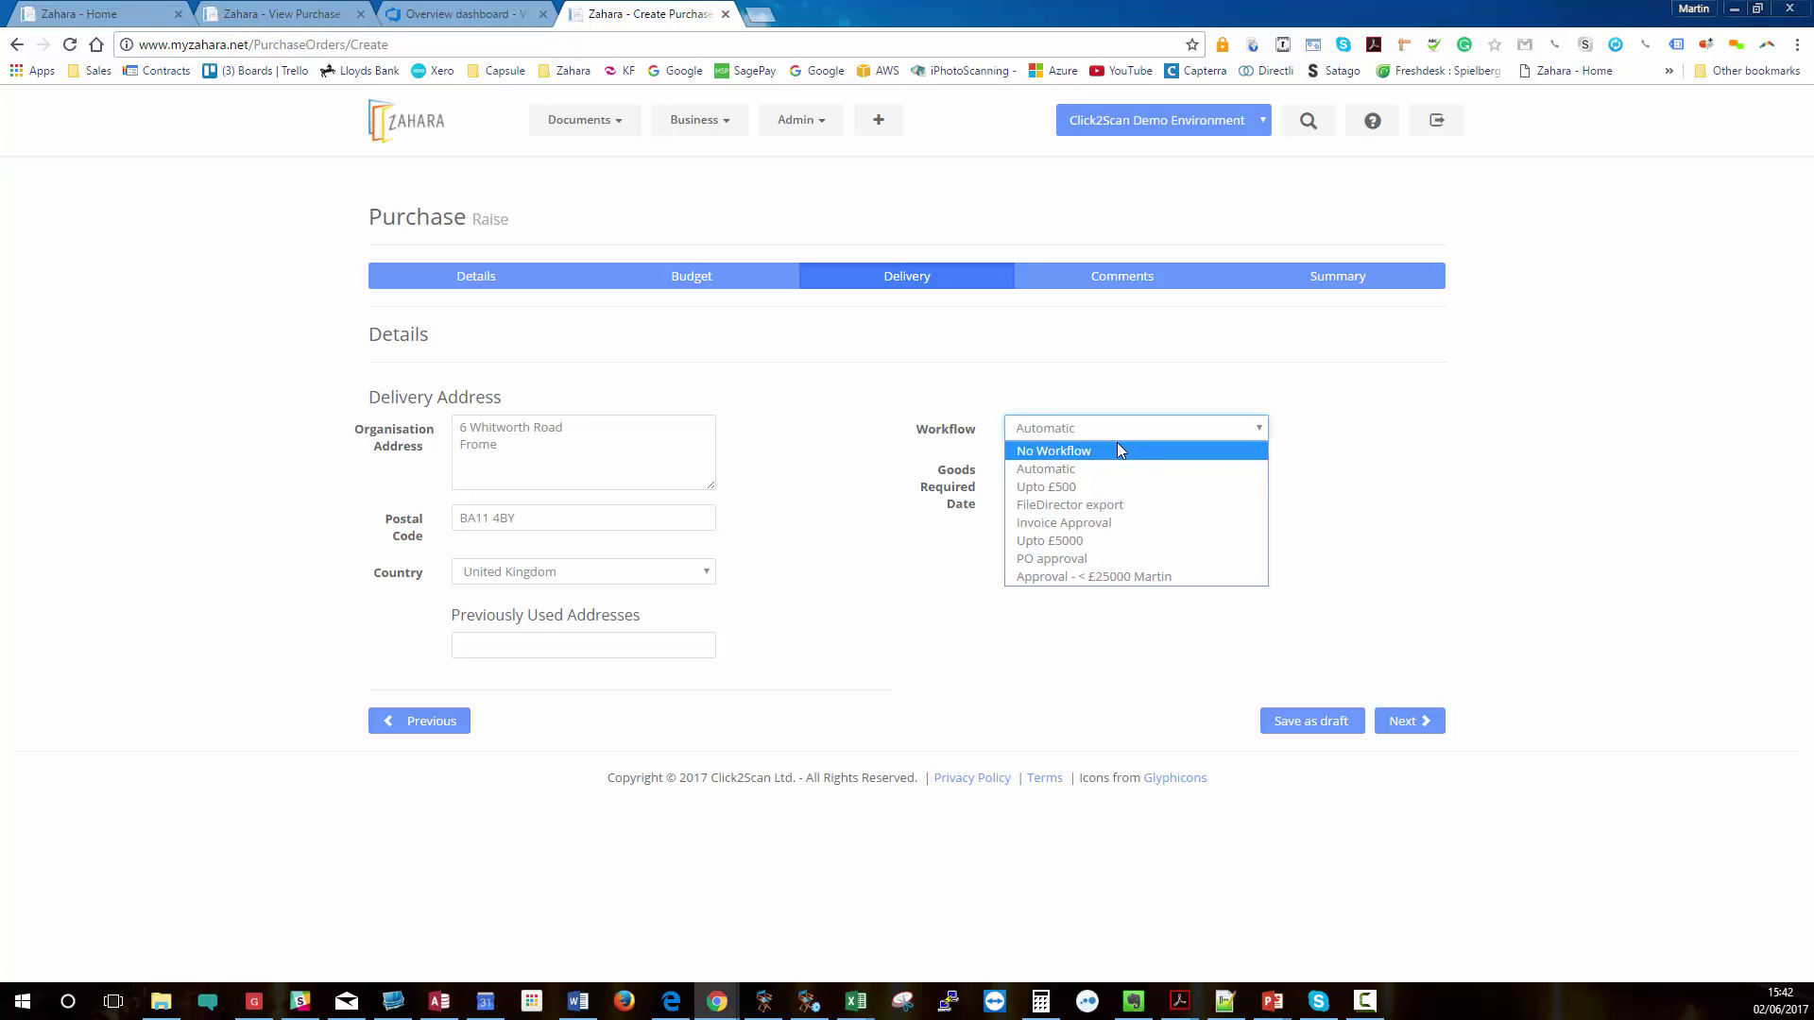
left_click(1095, 577)
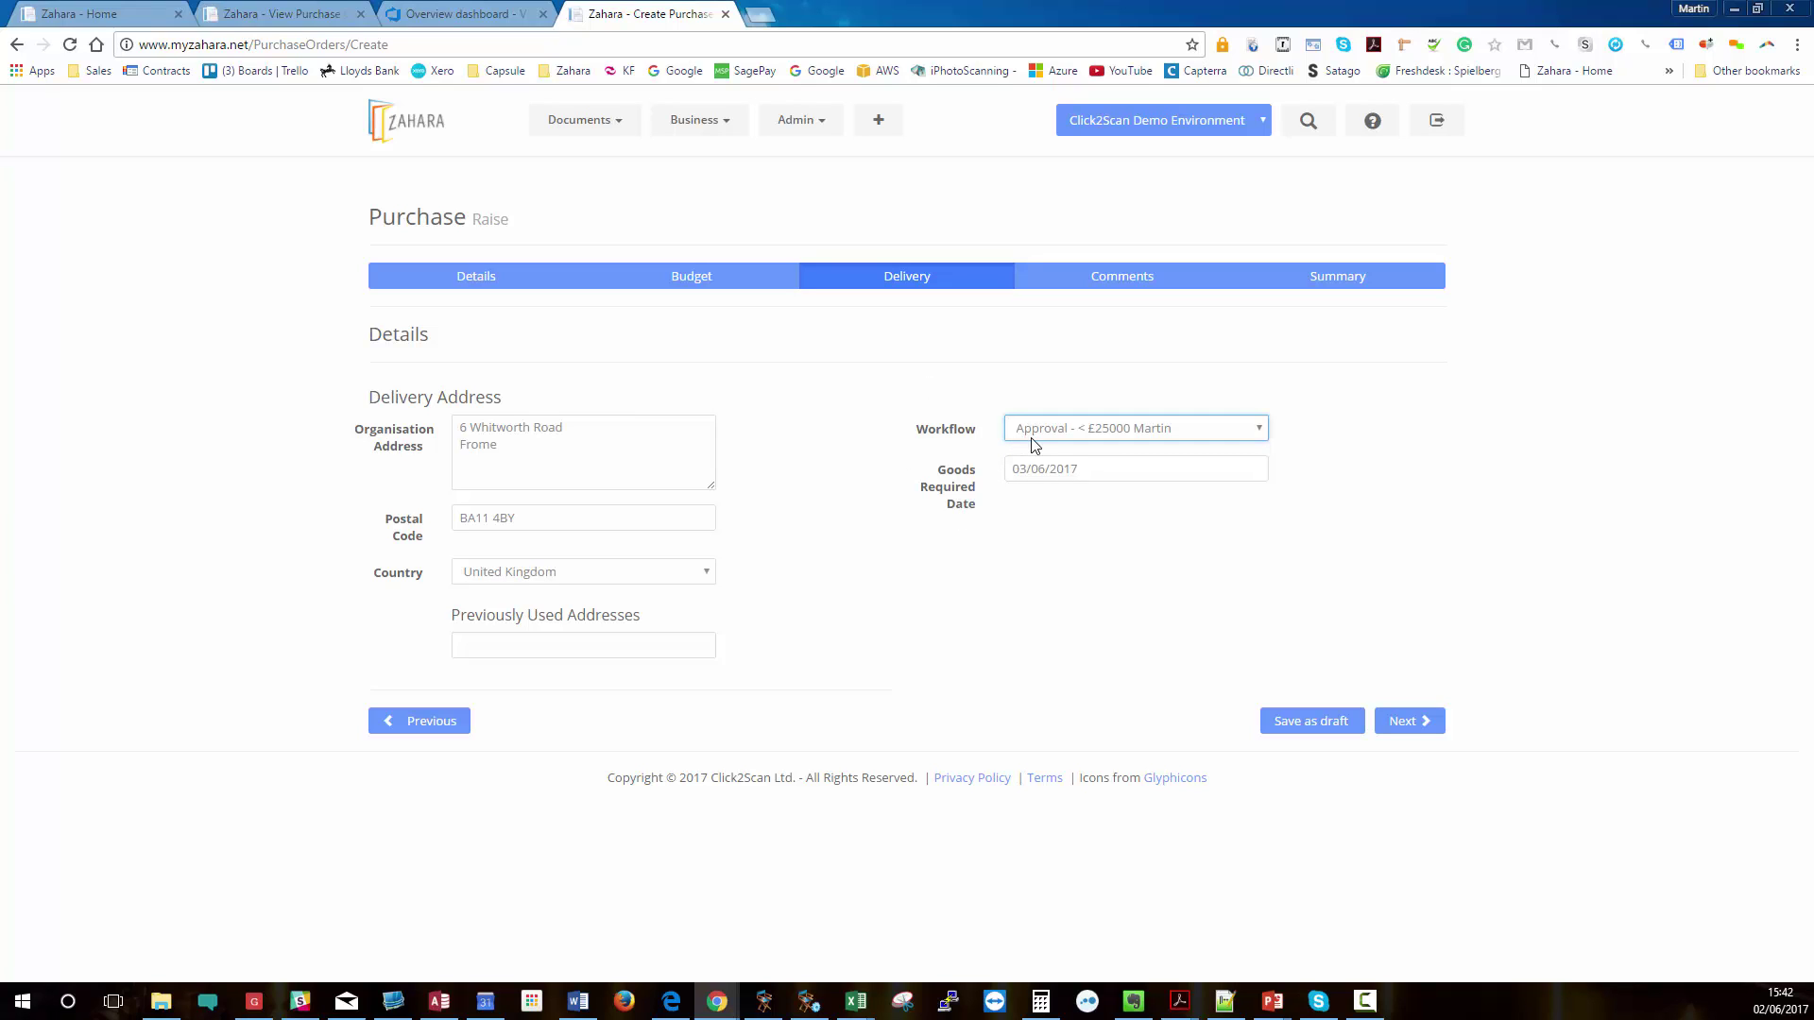
Continue to the comments stage and enter the internal comment "Test for new video demo".
left_click(1402, 728)
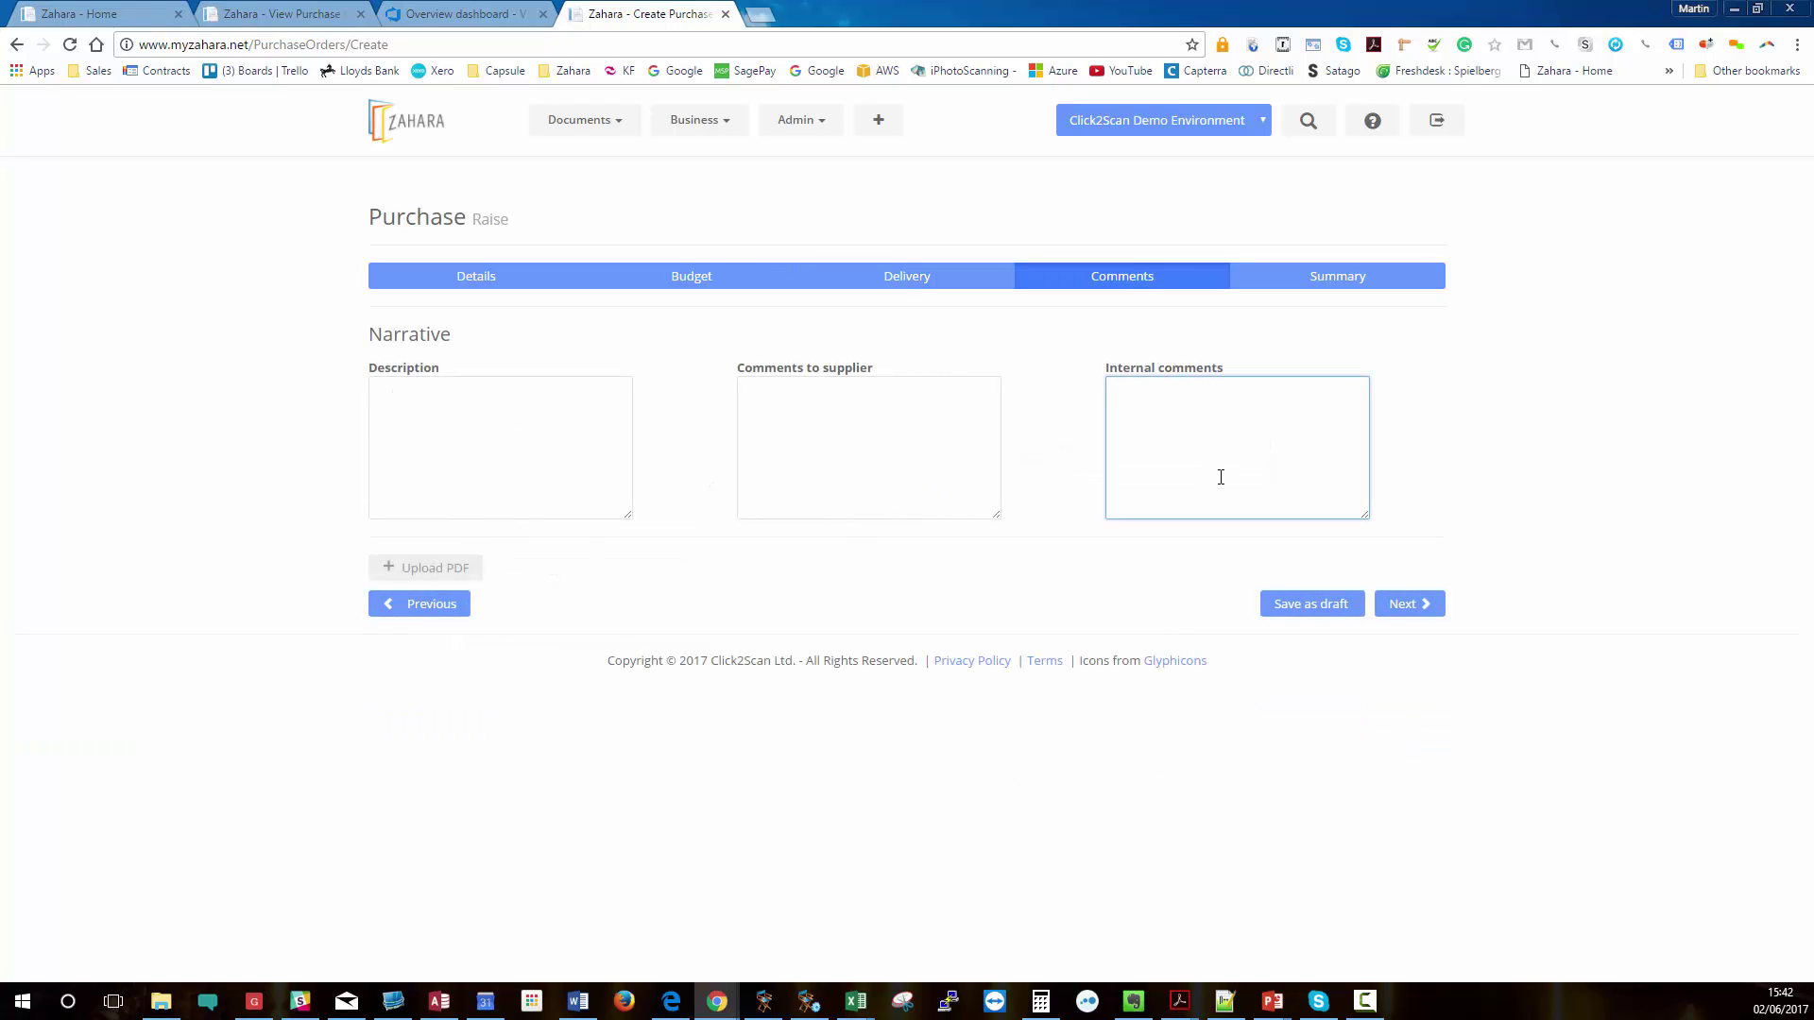
type("est for new vidse")
type(" demo")
Attach "Logic Vending - Click2Scan Ltd - signed.pdf" from Downloads to the purchase as a Quote.
left_click(444, 569)
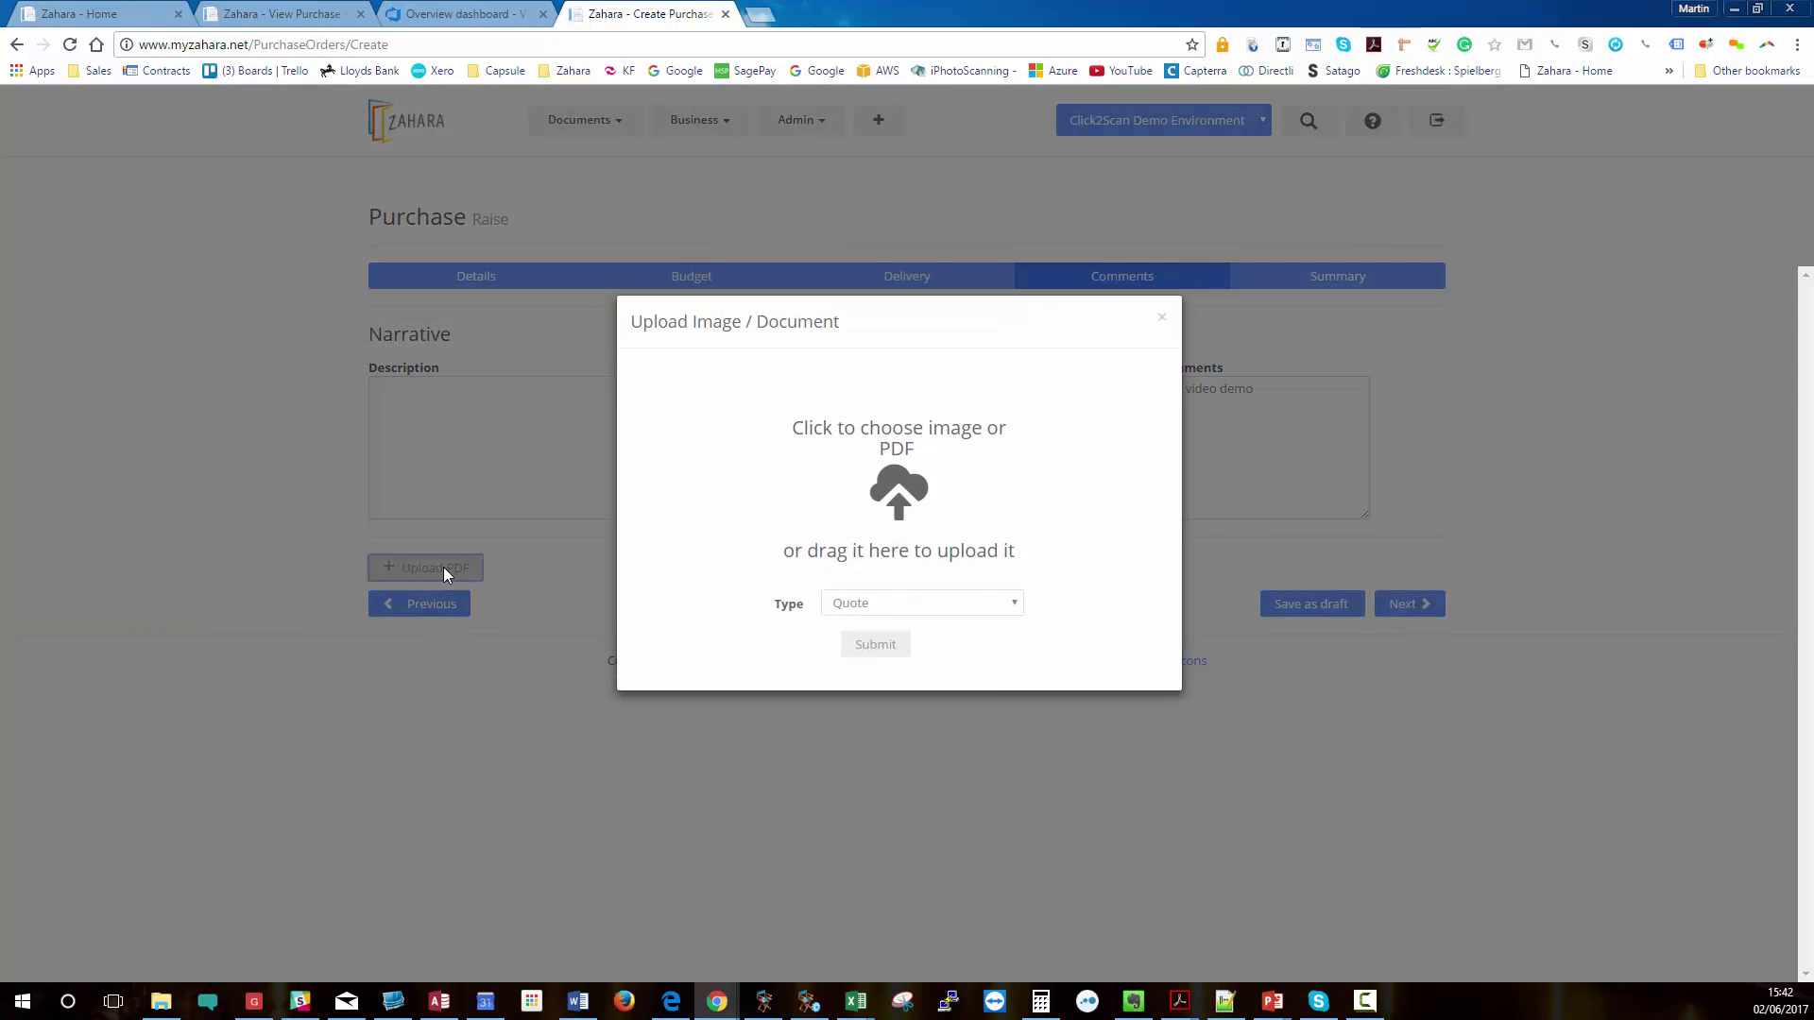
left_click(899, 489)
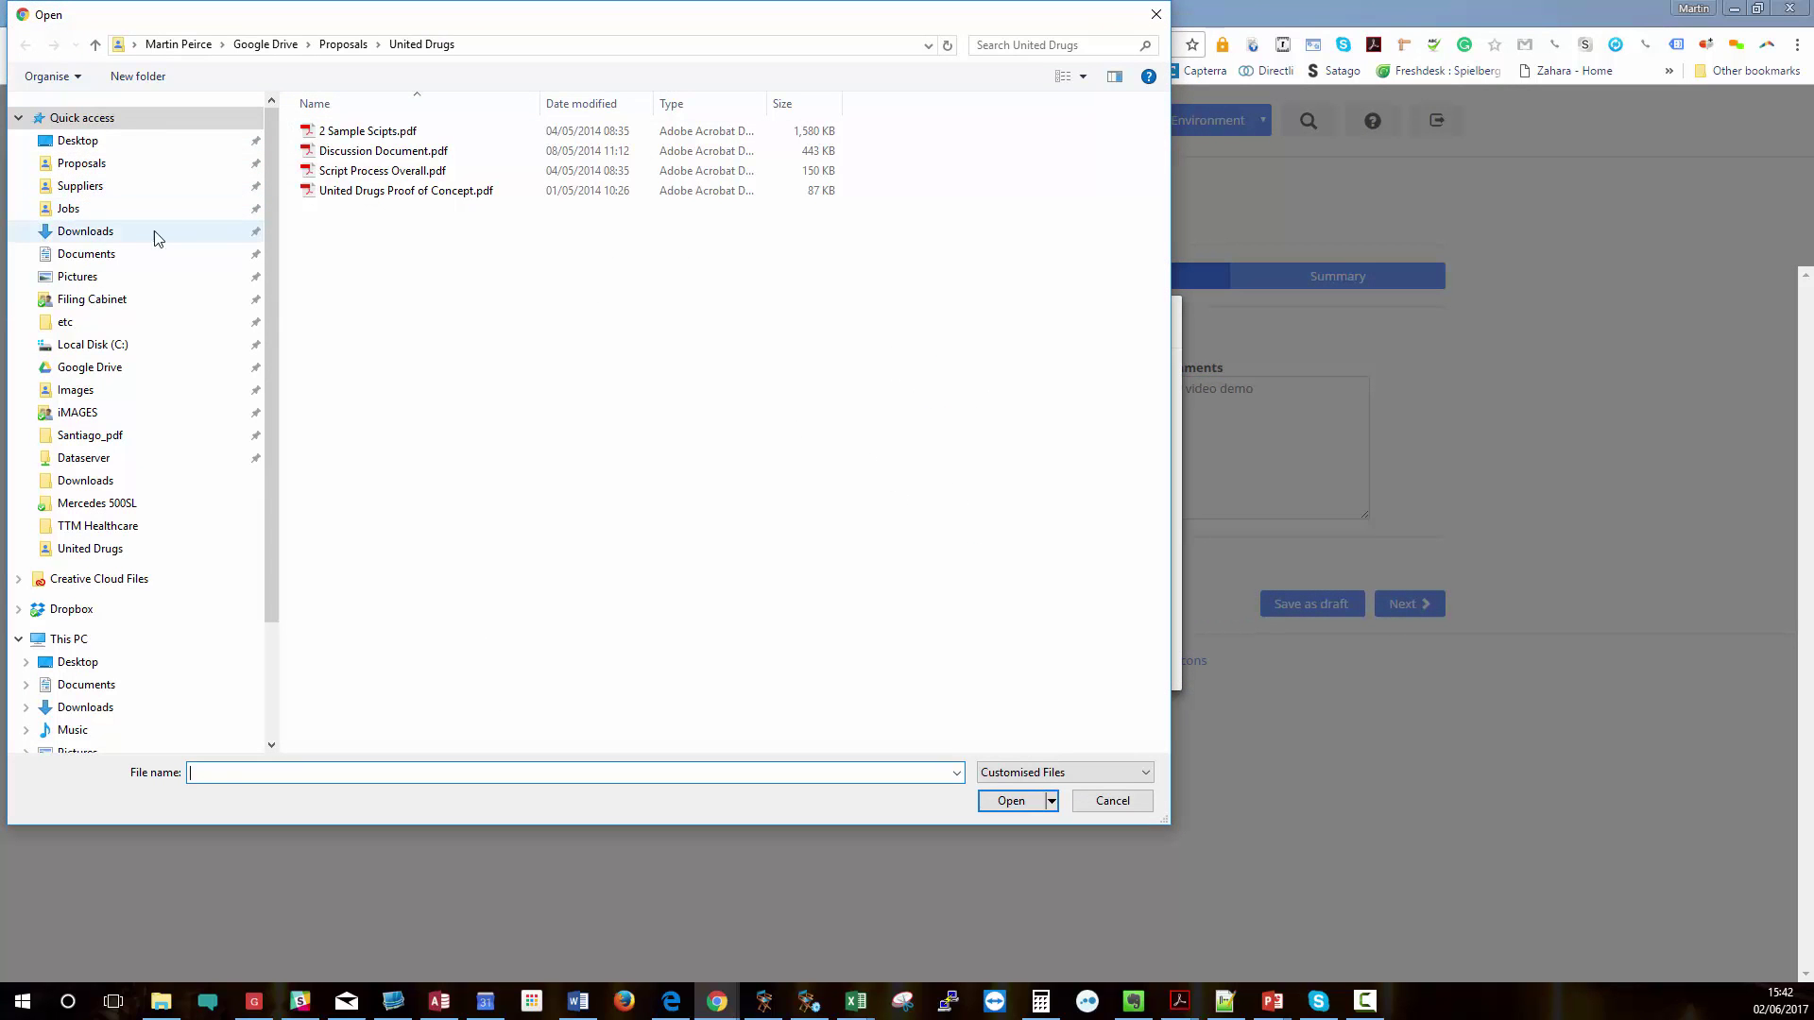
left_click(82, 167)
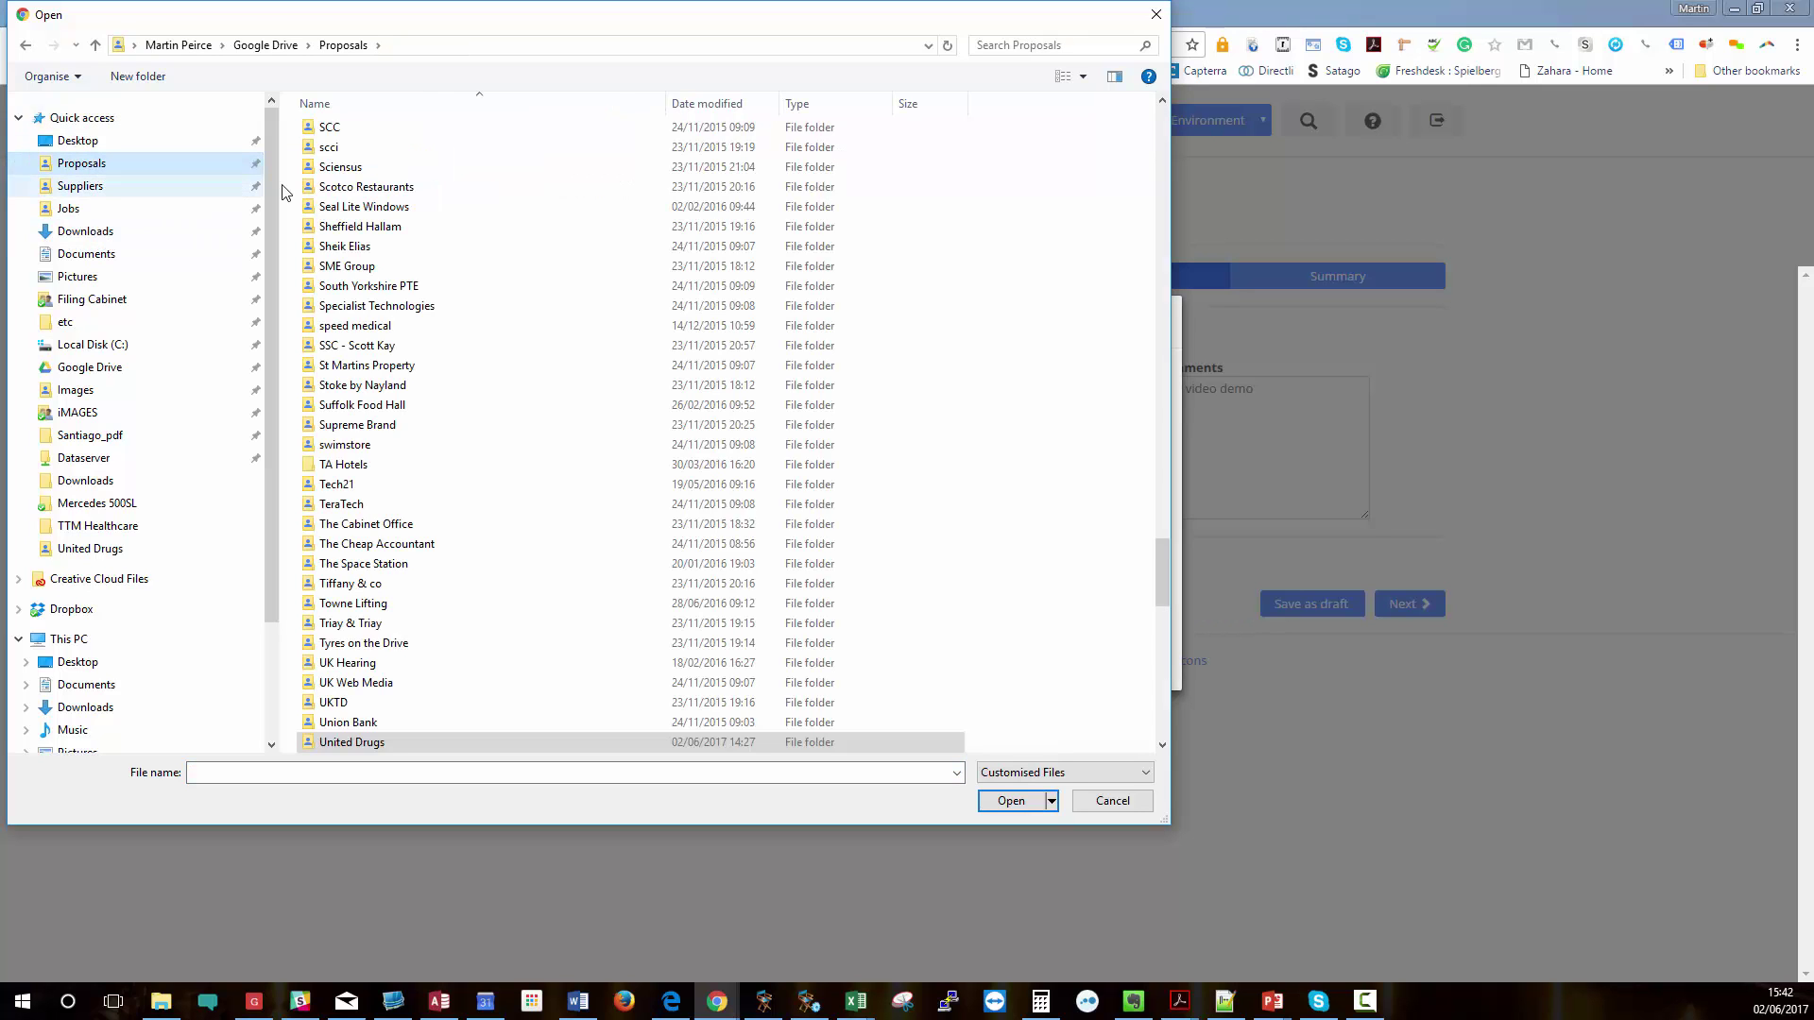
scroll(434, 524, "down", 8)
scroll(449, 531, "down", 1)
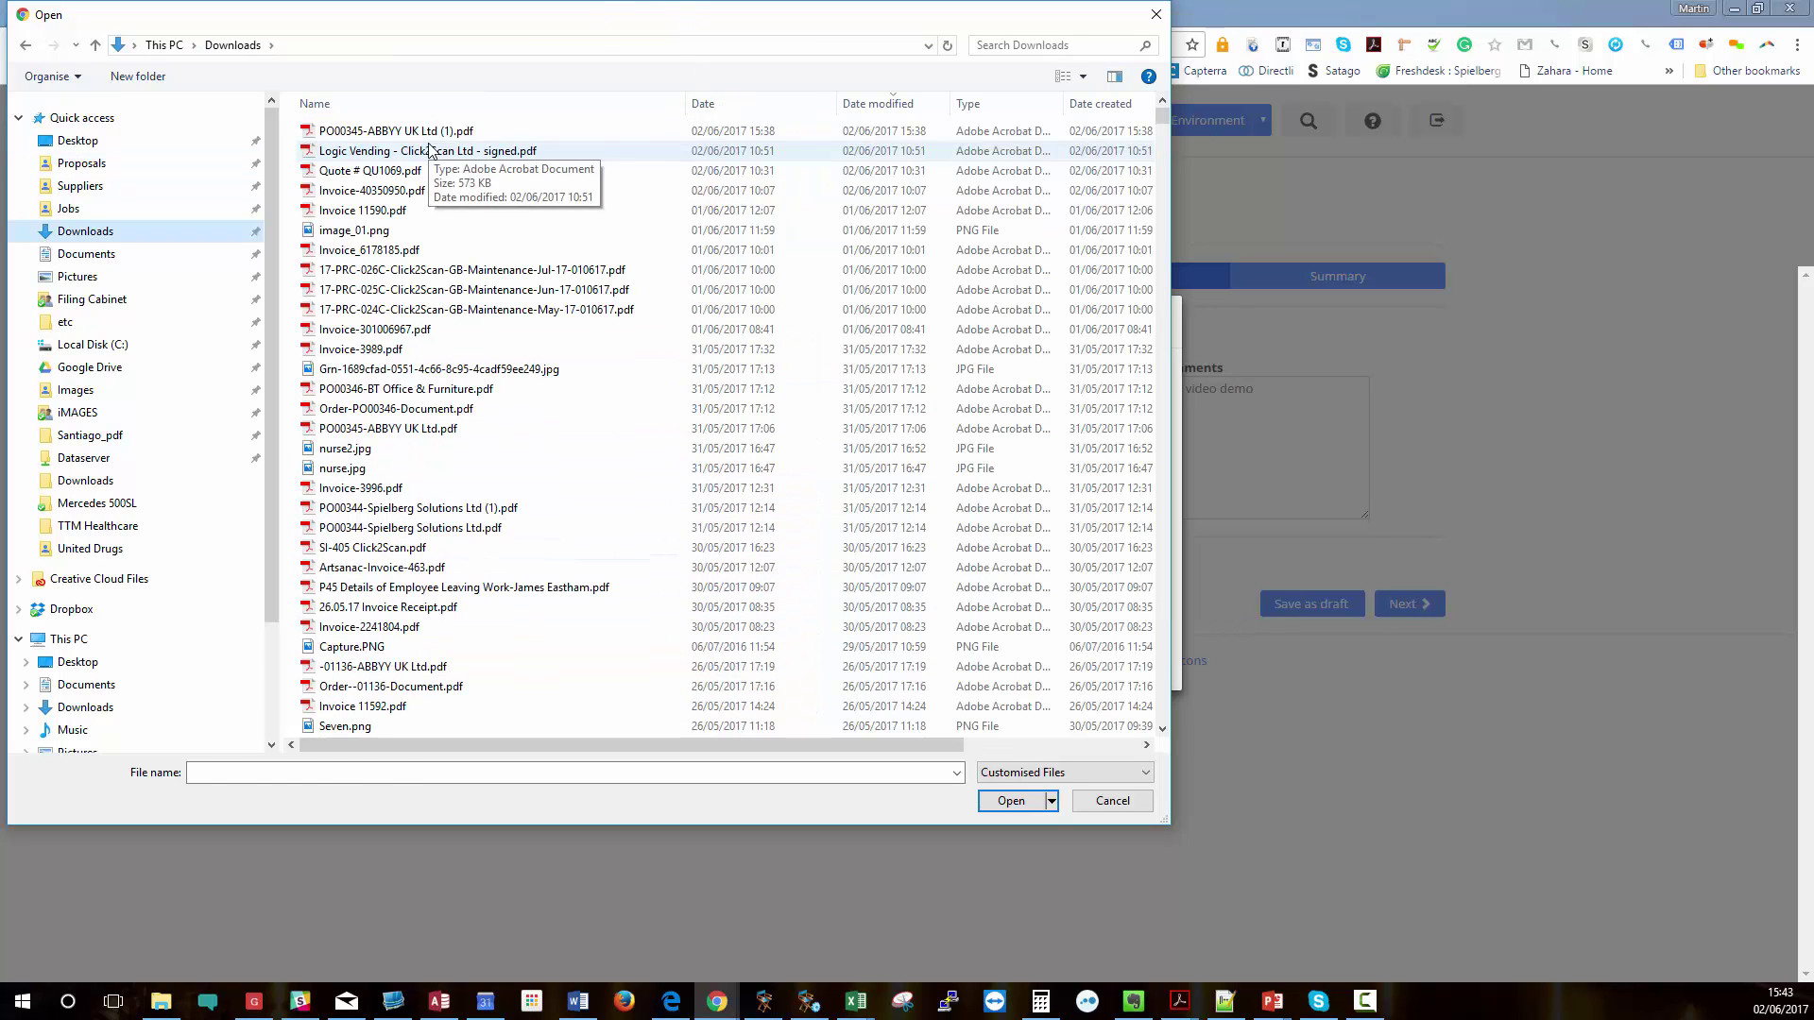
left_click(430, 151)
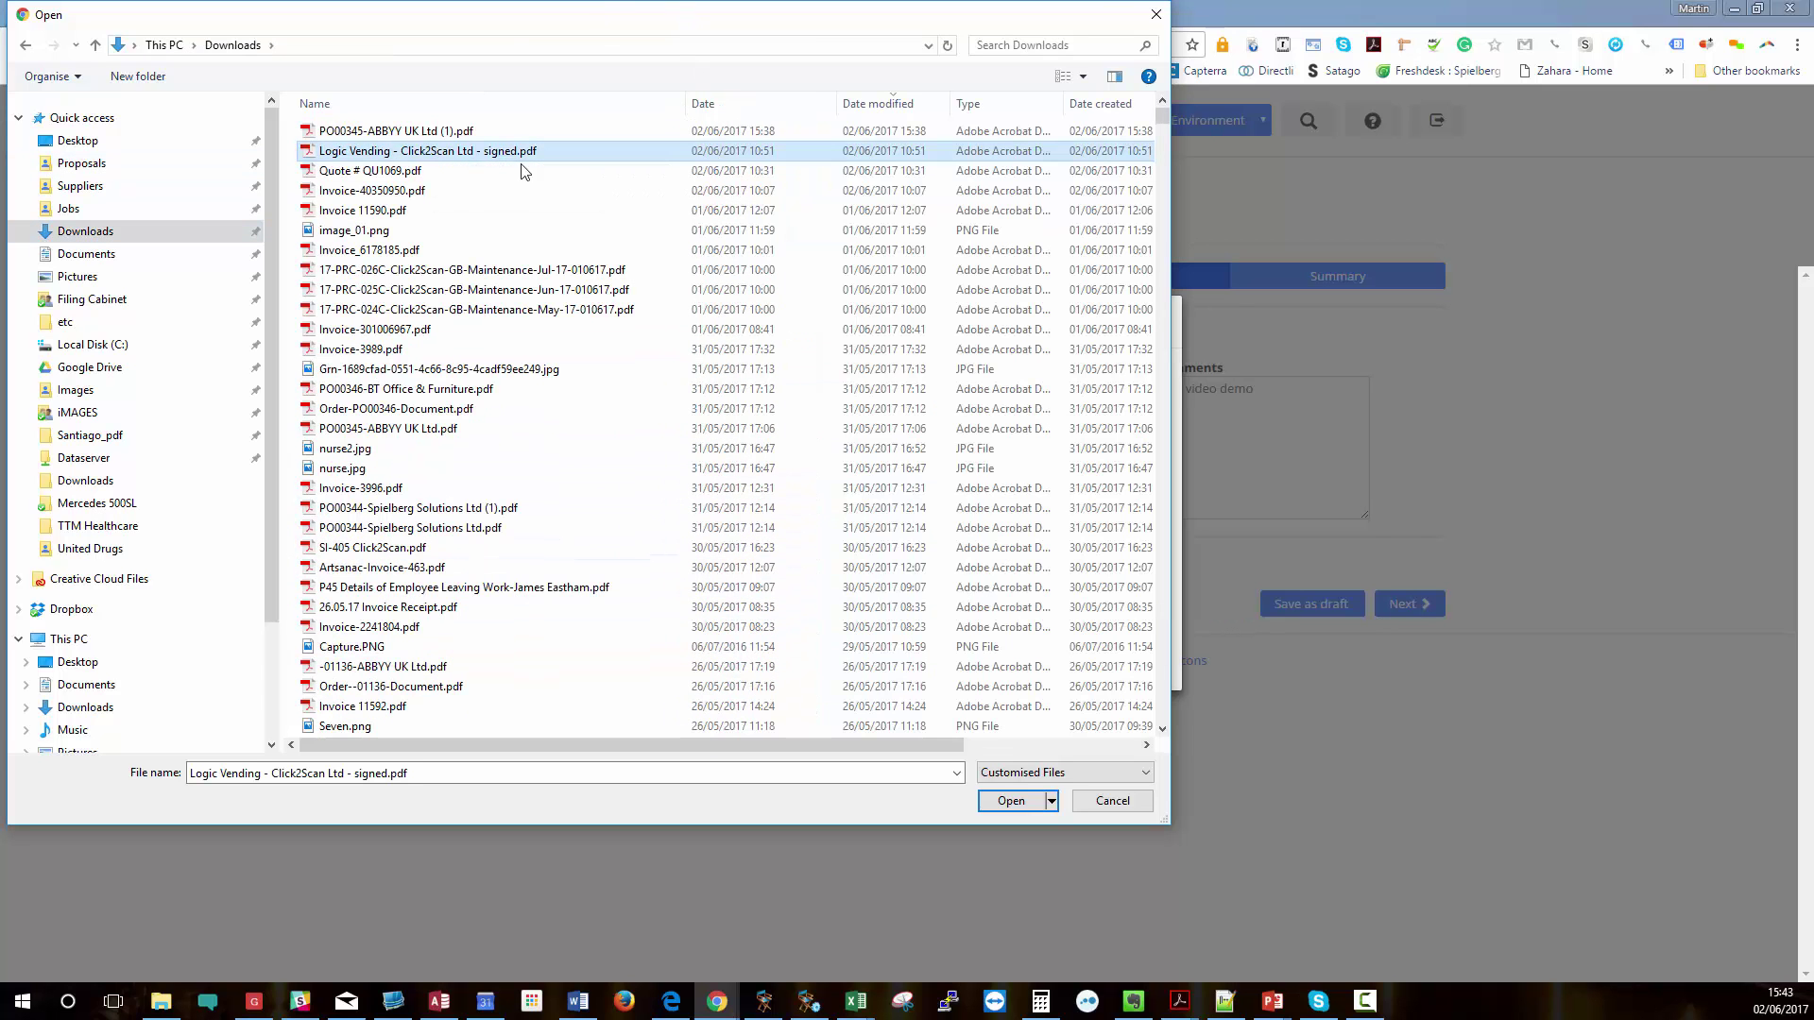
left_click(1010, 801)
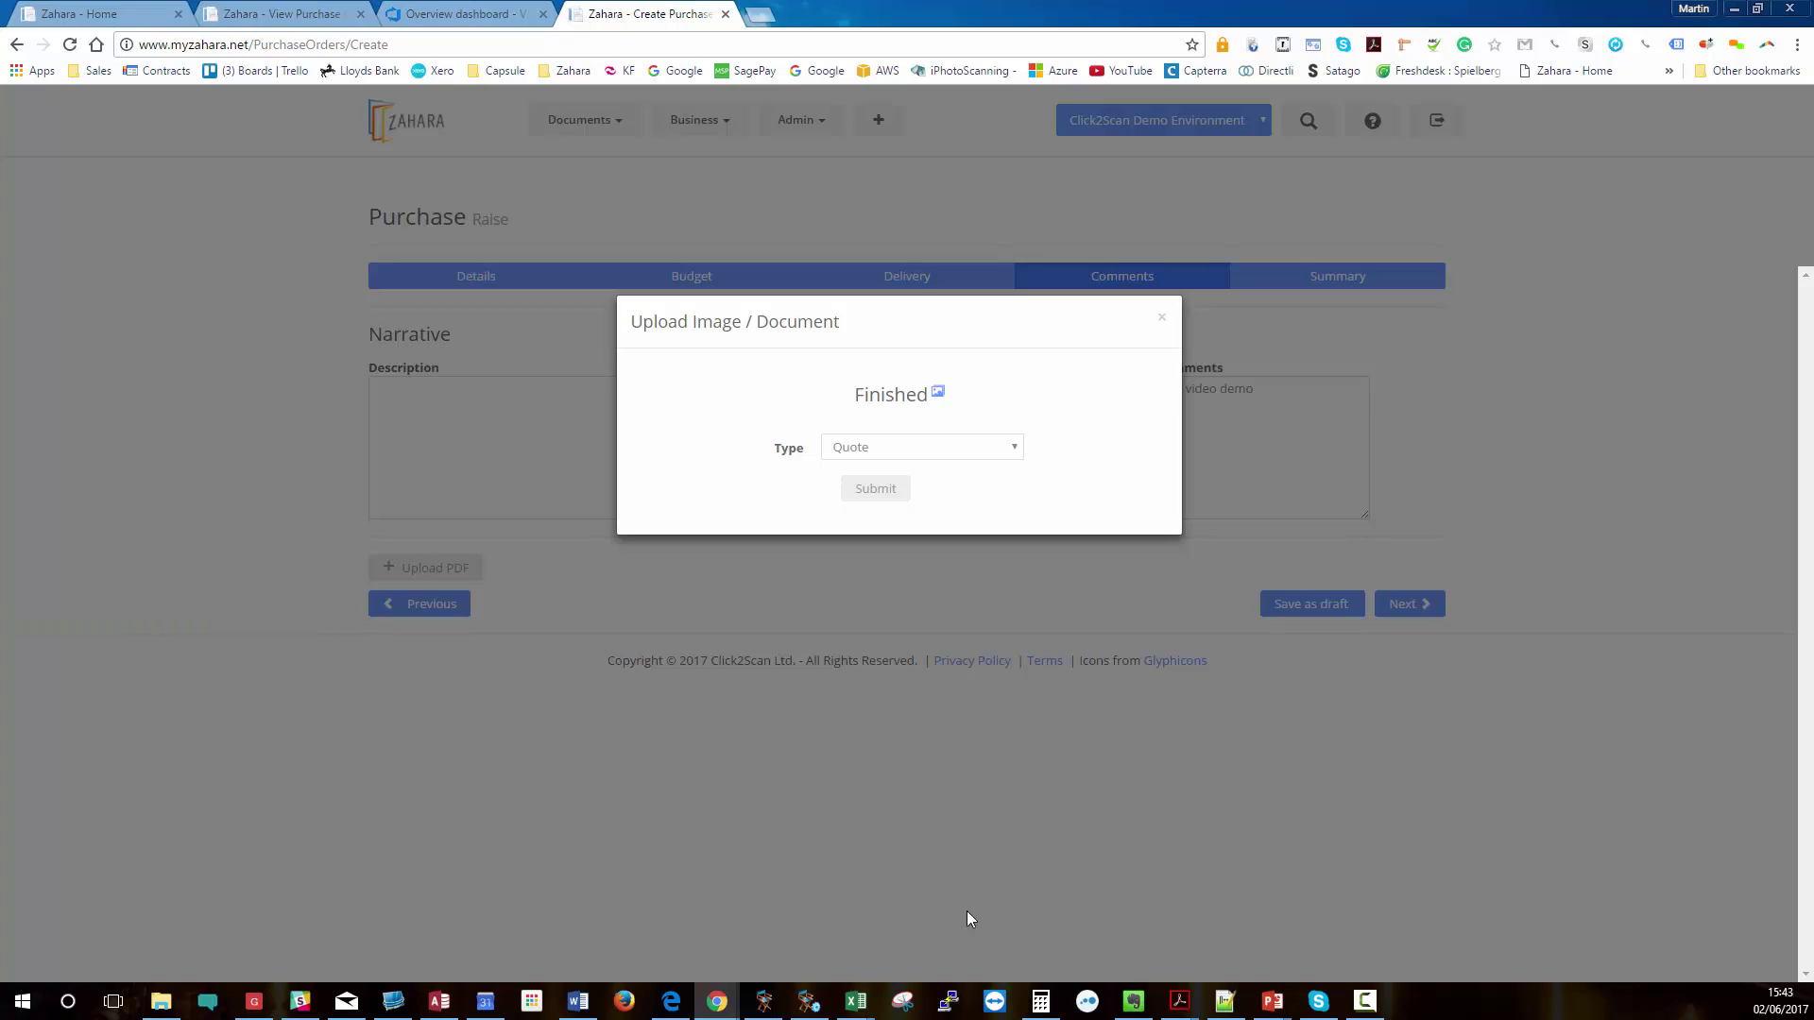
left_click(877, 490)
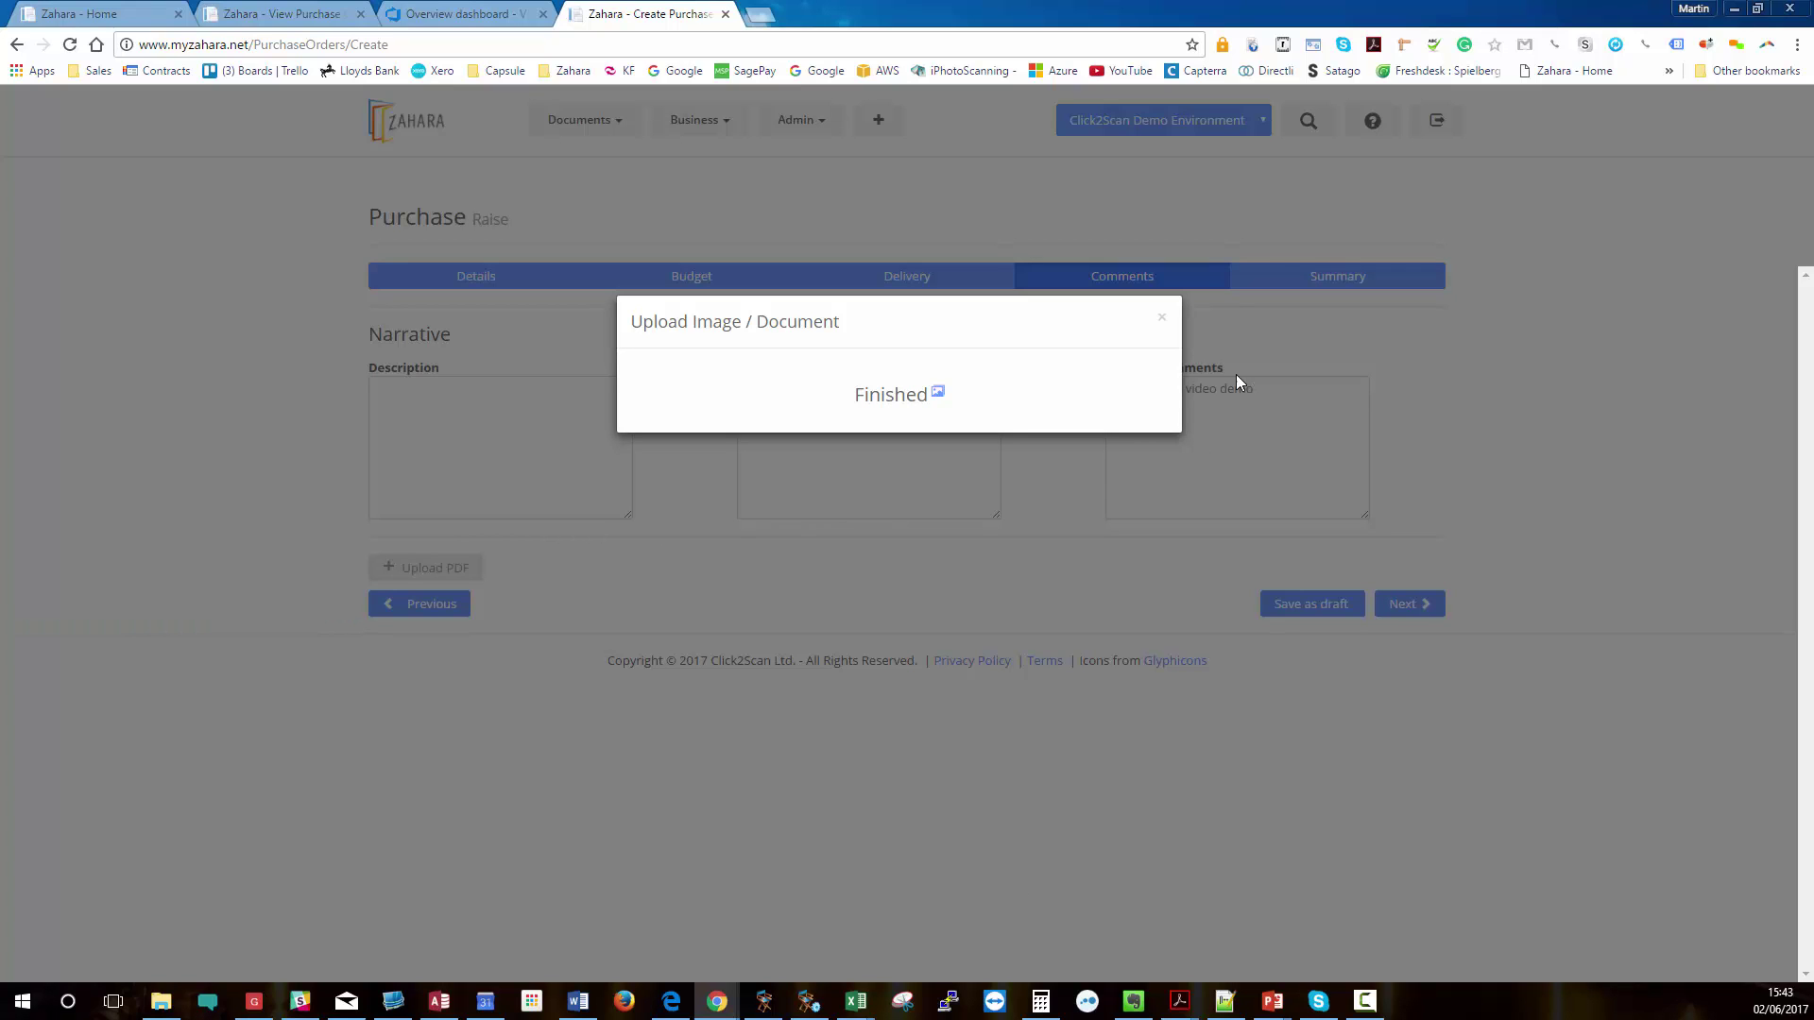
left_click(1162, 317)
Continue to the purchase summary and review the supplier, details, delivery address and line items.
left_click(1409, 609)
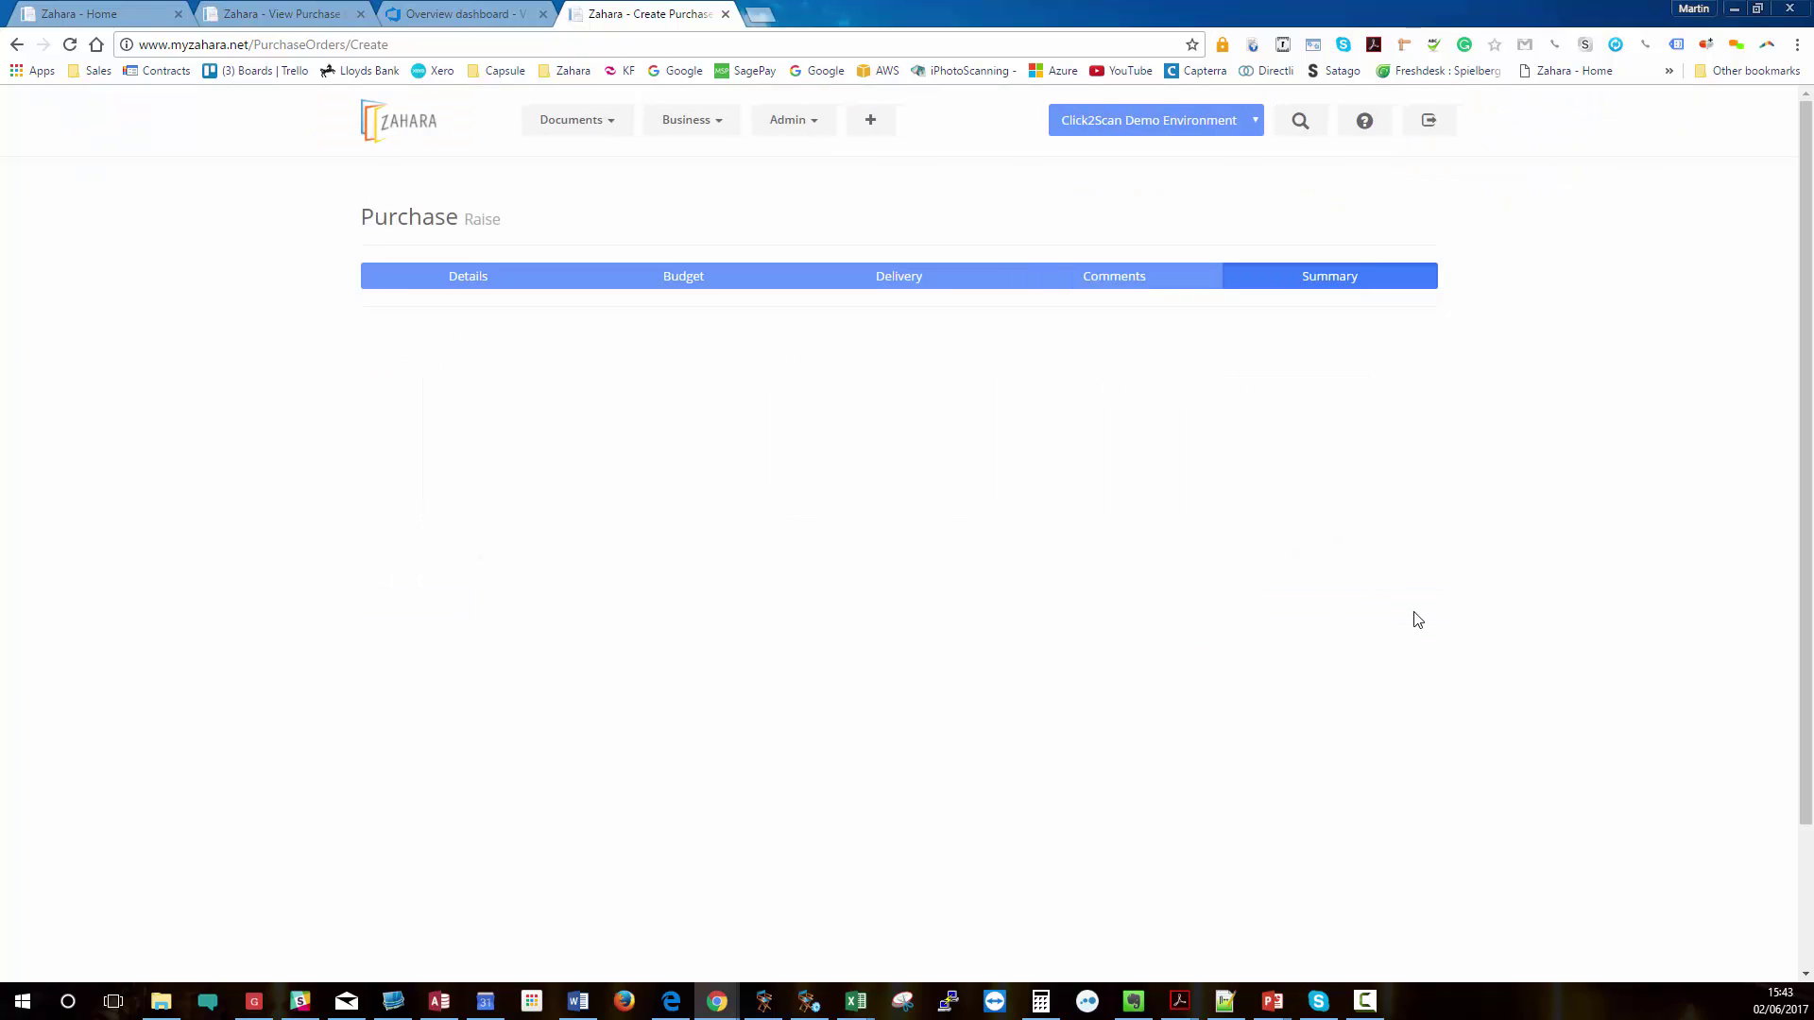
scroll(1441, 608, "down", 2)
scroll(1302, 422, "up", 2)
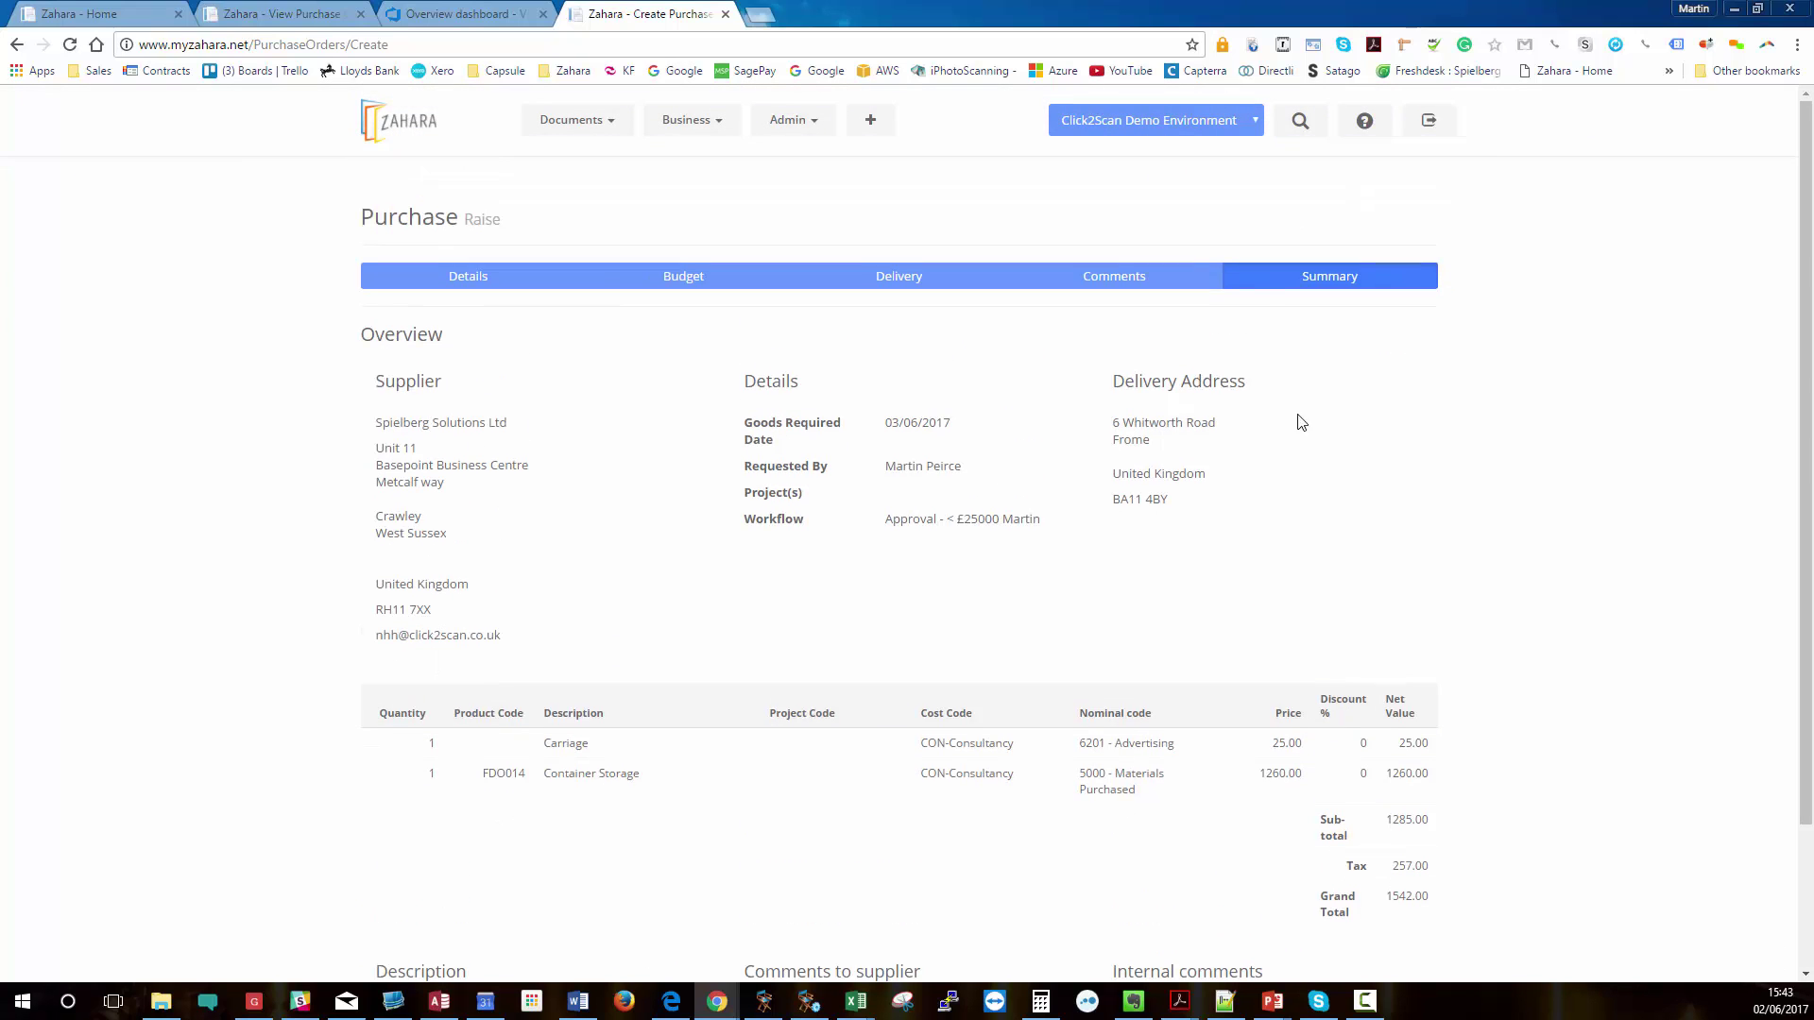
Raise the Spielberg Solutions Ltd purchase, refresh the purchases list and check the new order's workflow progress.
scroll(1110, 716, "down", 2)
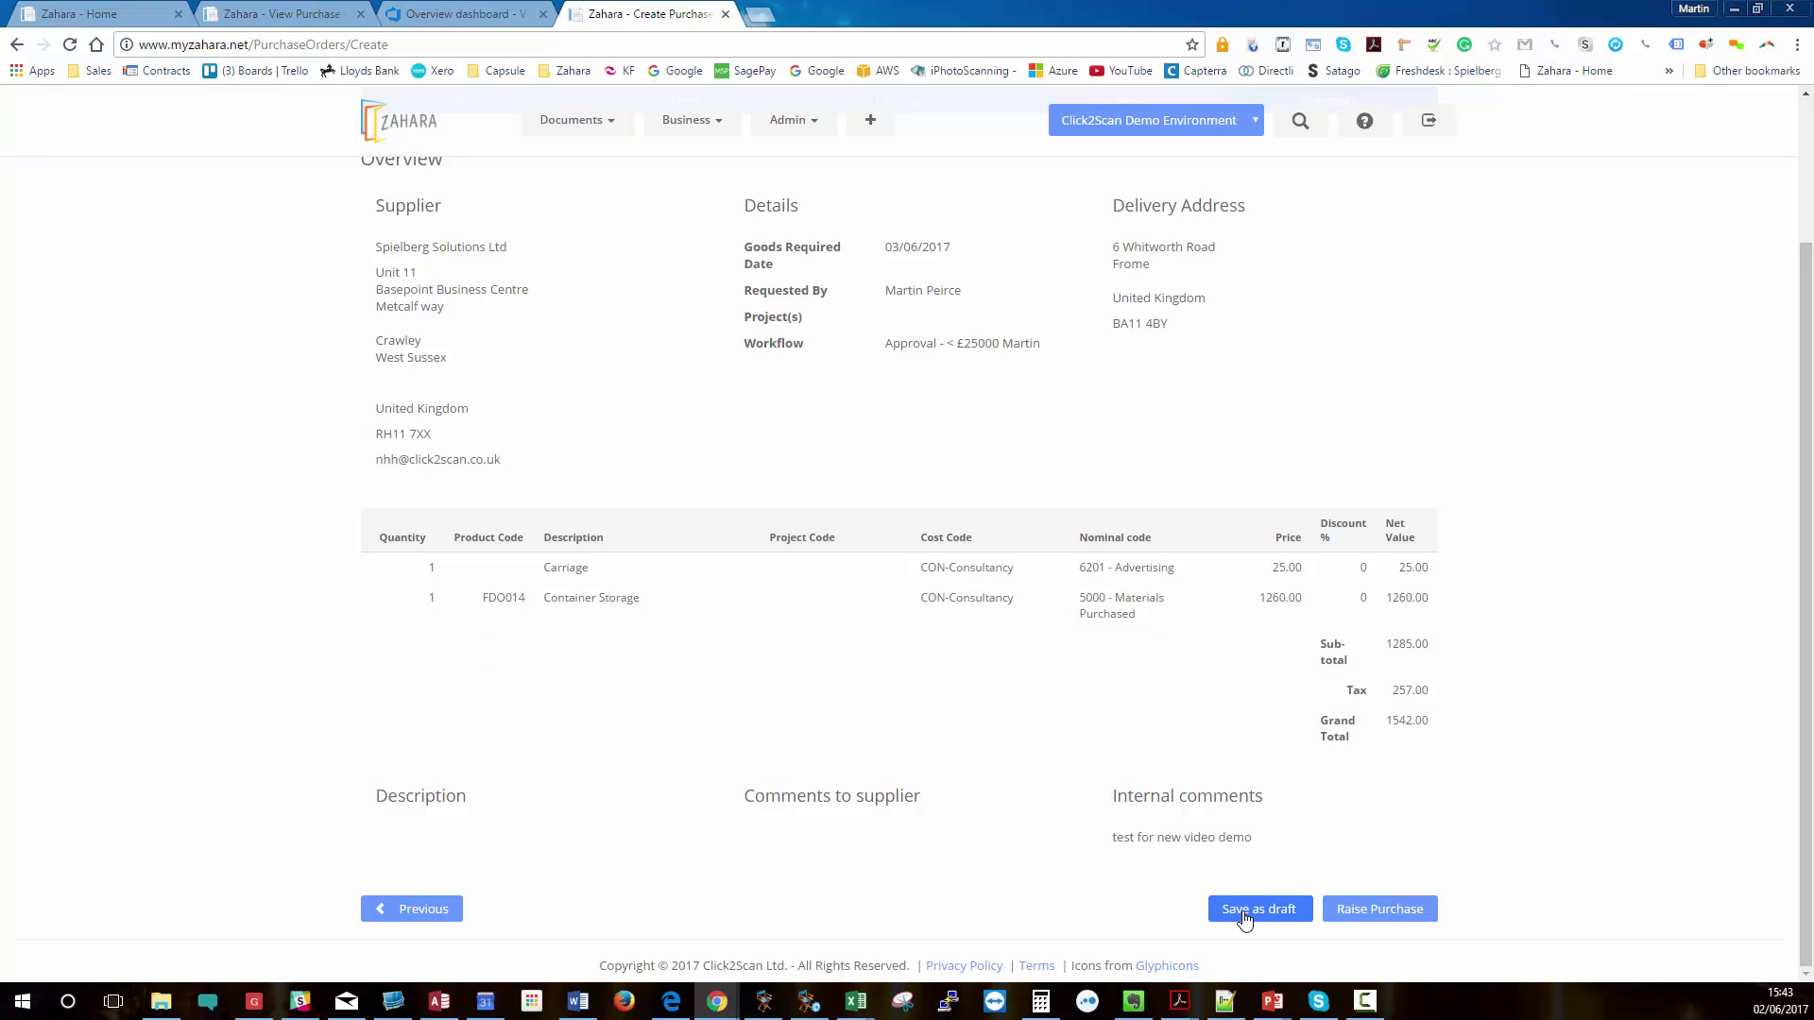
left_click(1371, 910)
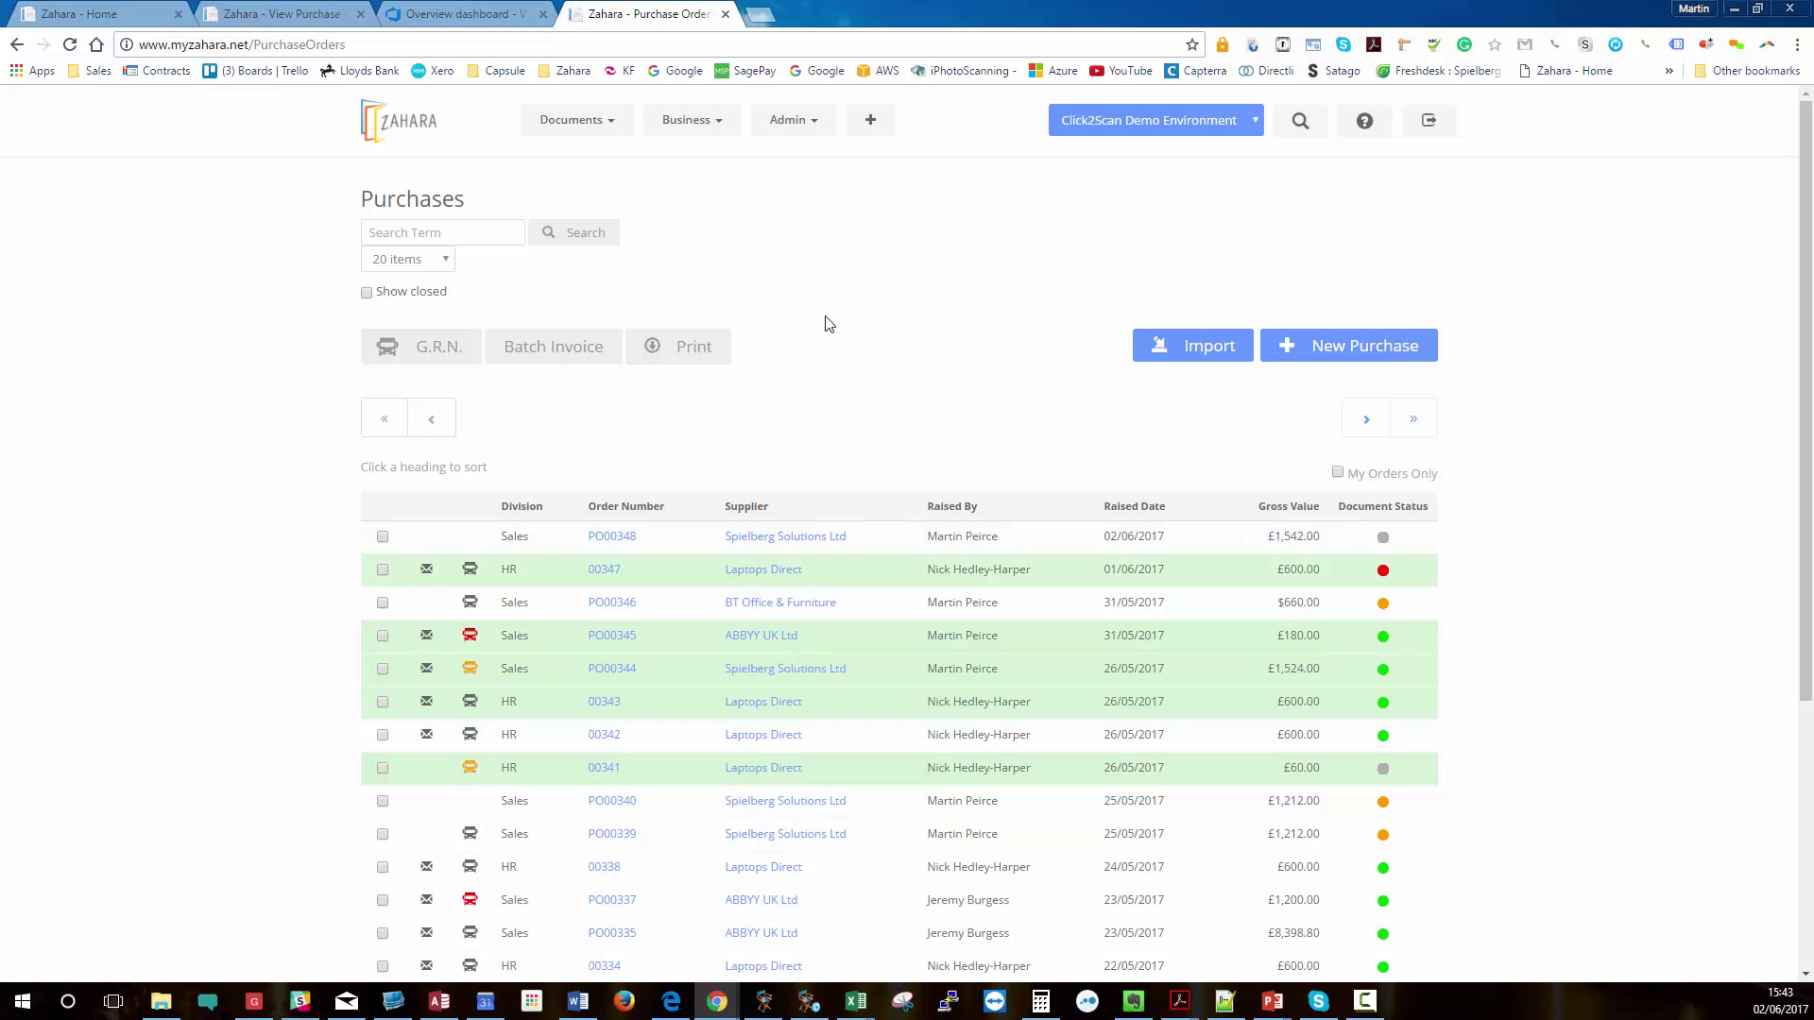
left_click(577, 120)
left_click(591, 160)
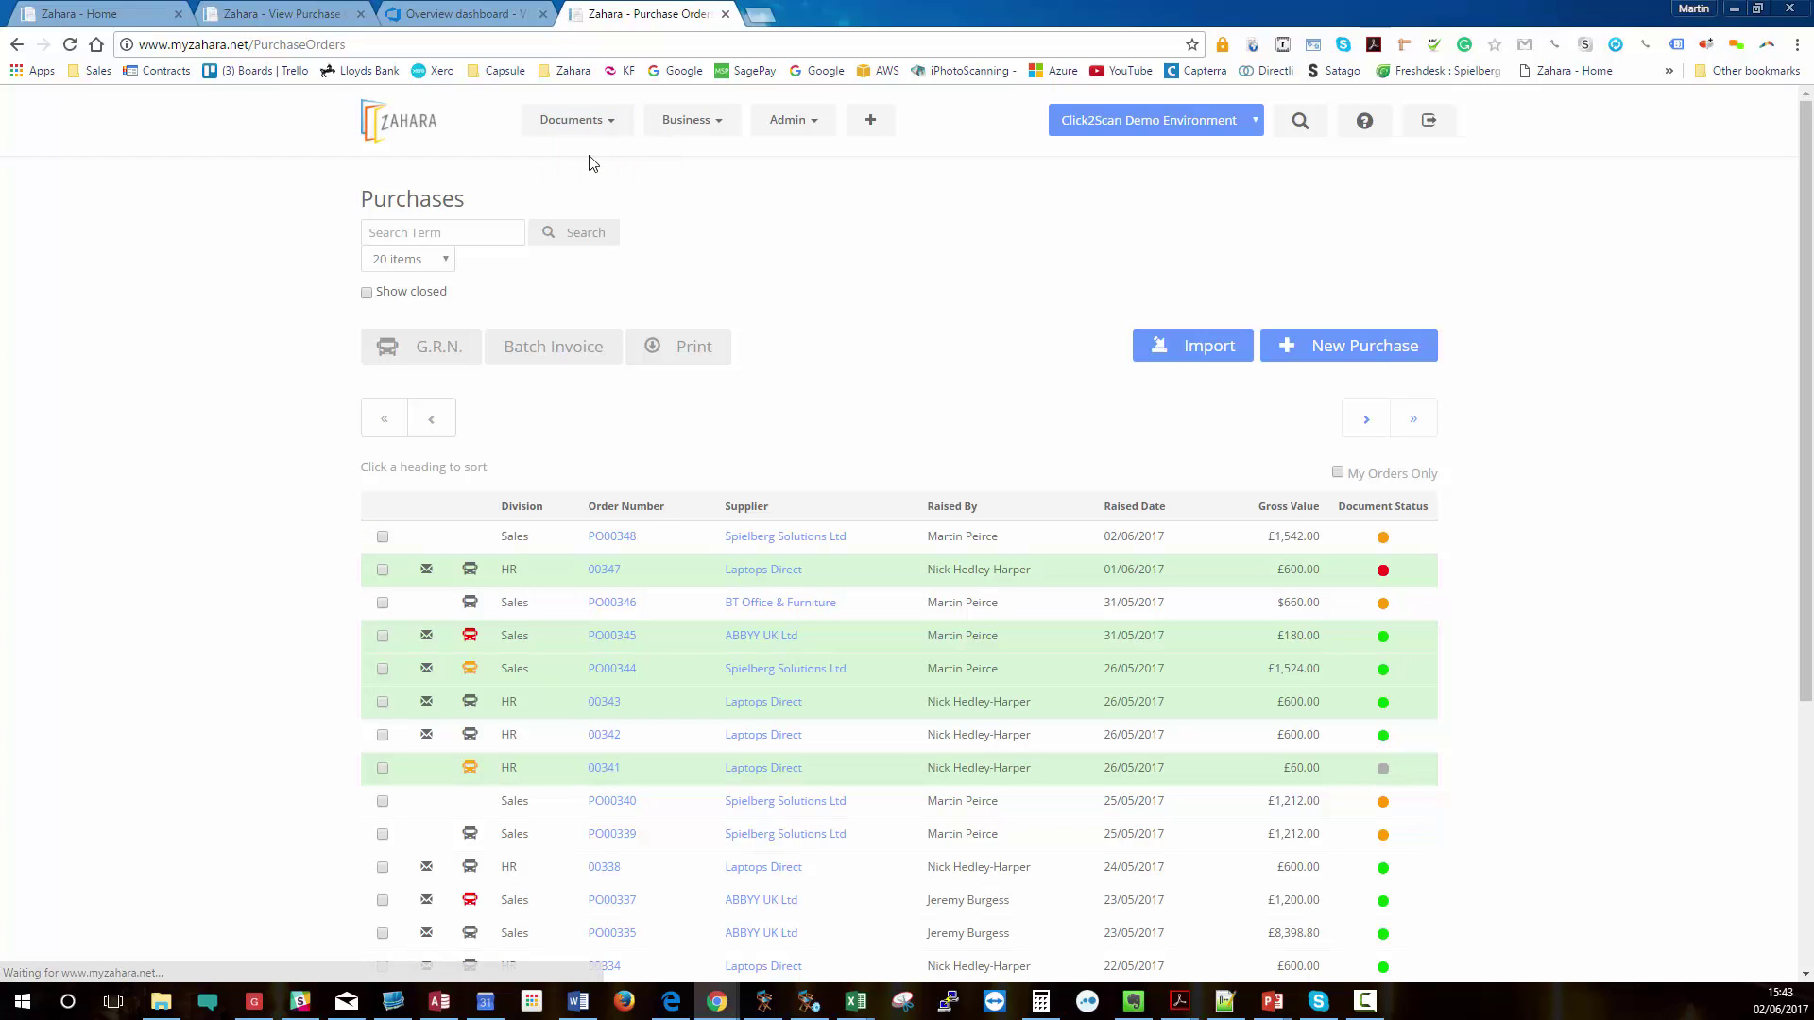
left_click(1381, 548)
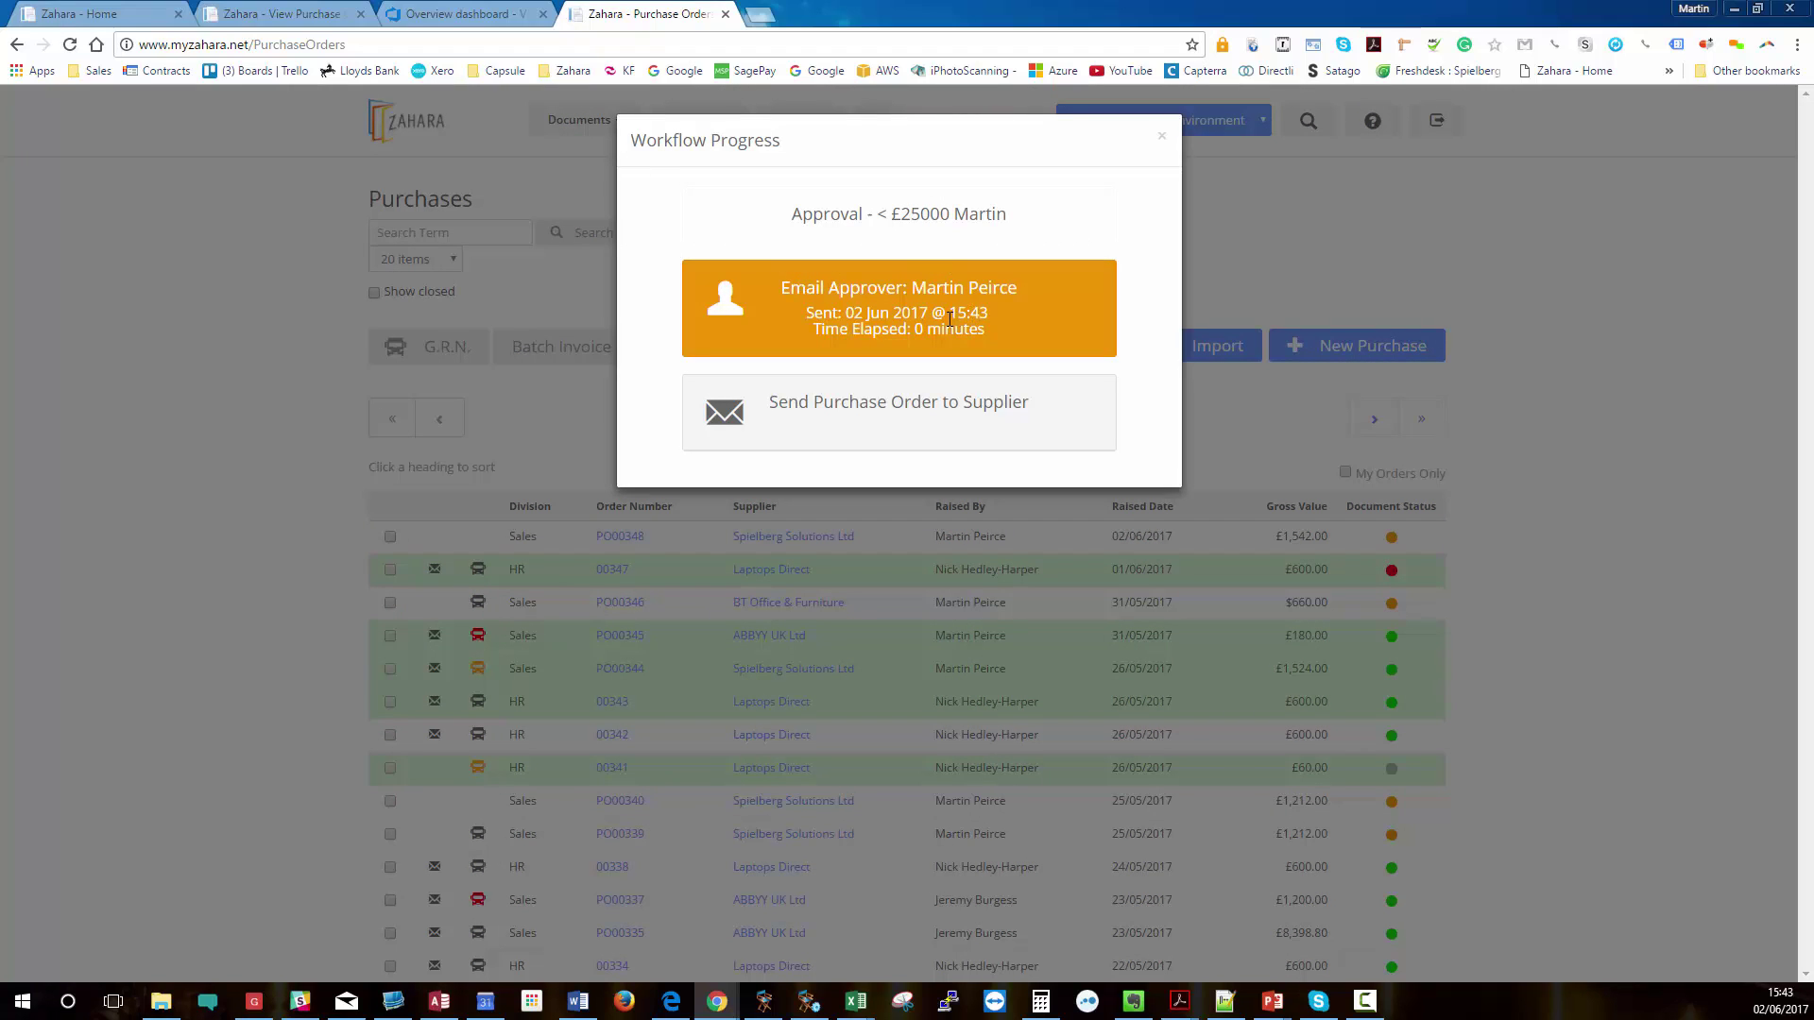
left_click(1162, 136)
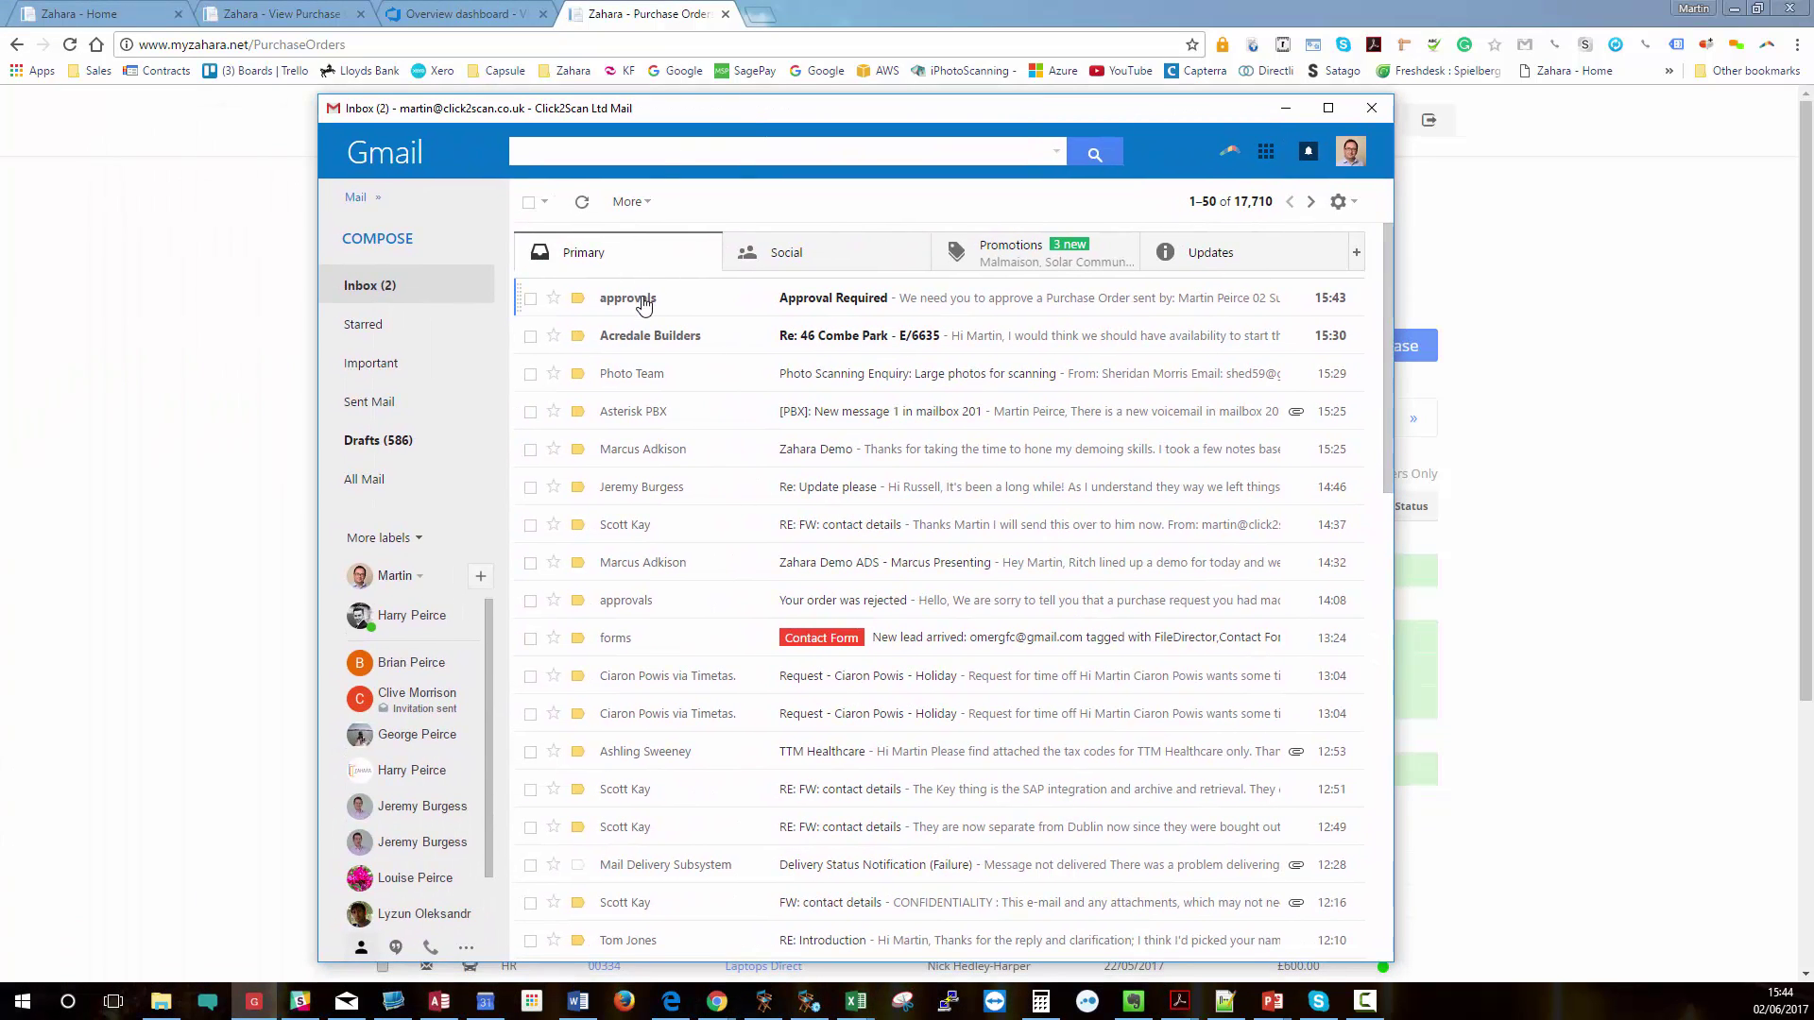
In Gmail, open the Approval Required email for the new purchase order and choose to review it with detail.
left_click(644, 302)
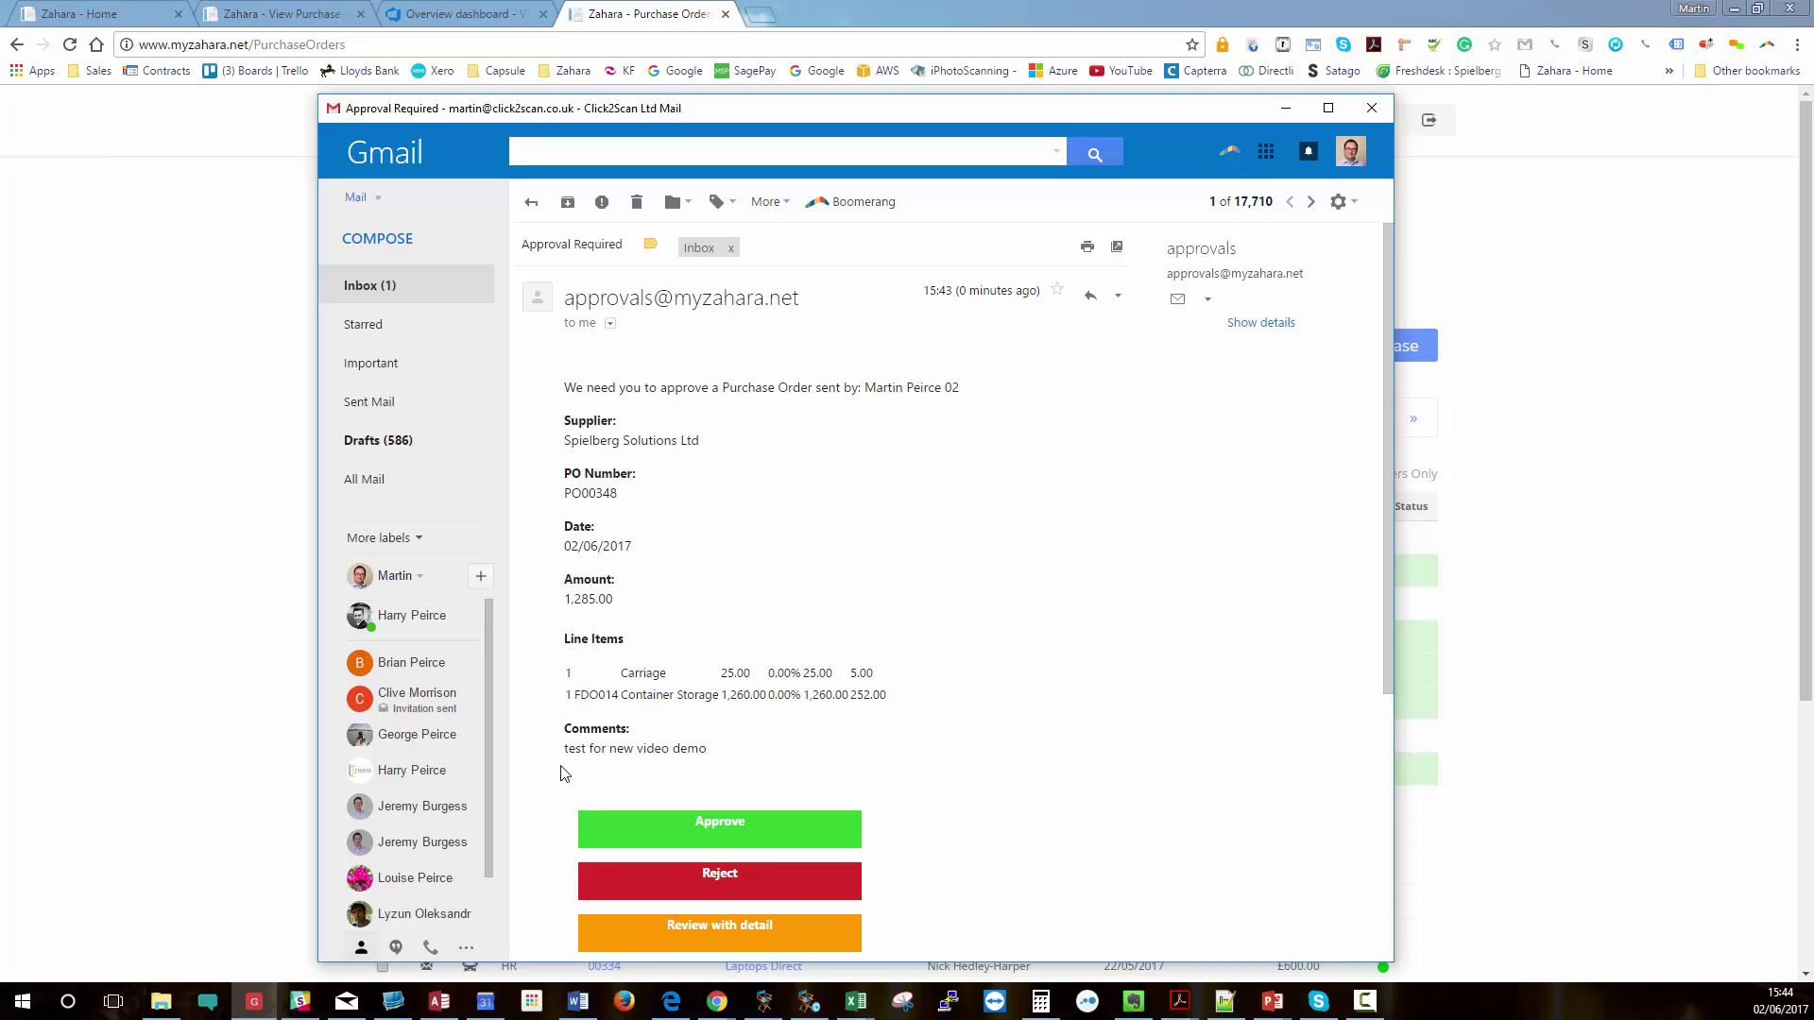
scroll(737, 703, "down", 2)
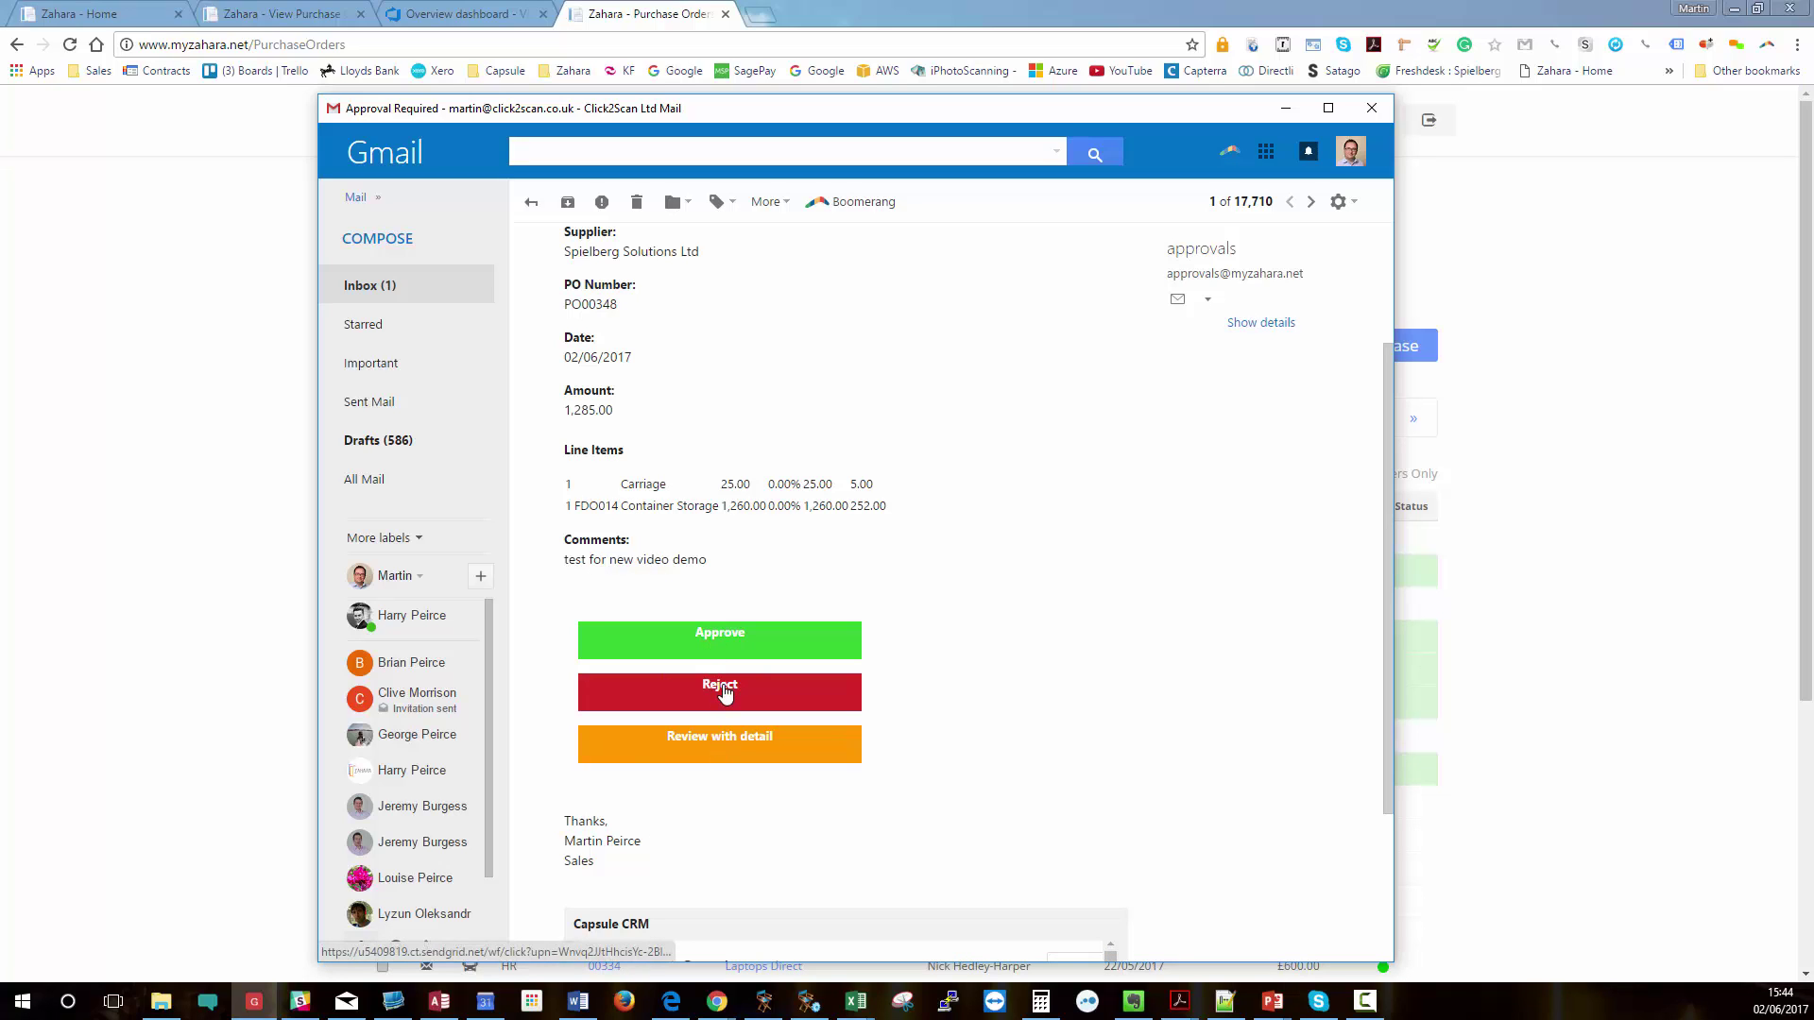
left_click(717, 747)
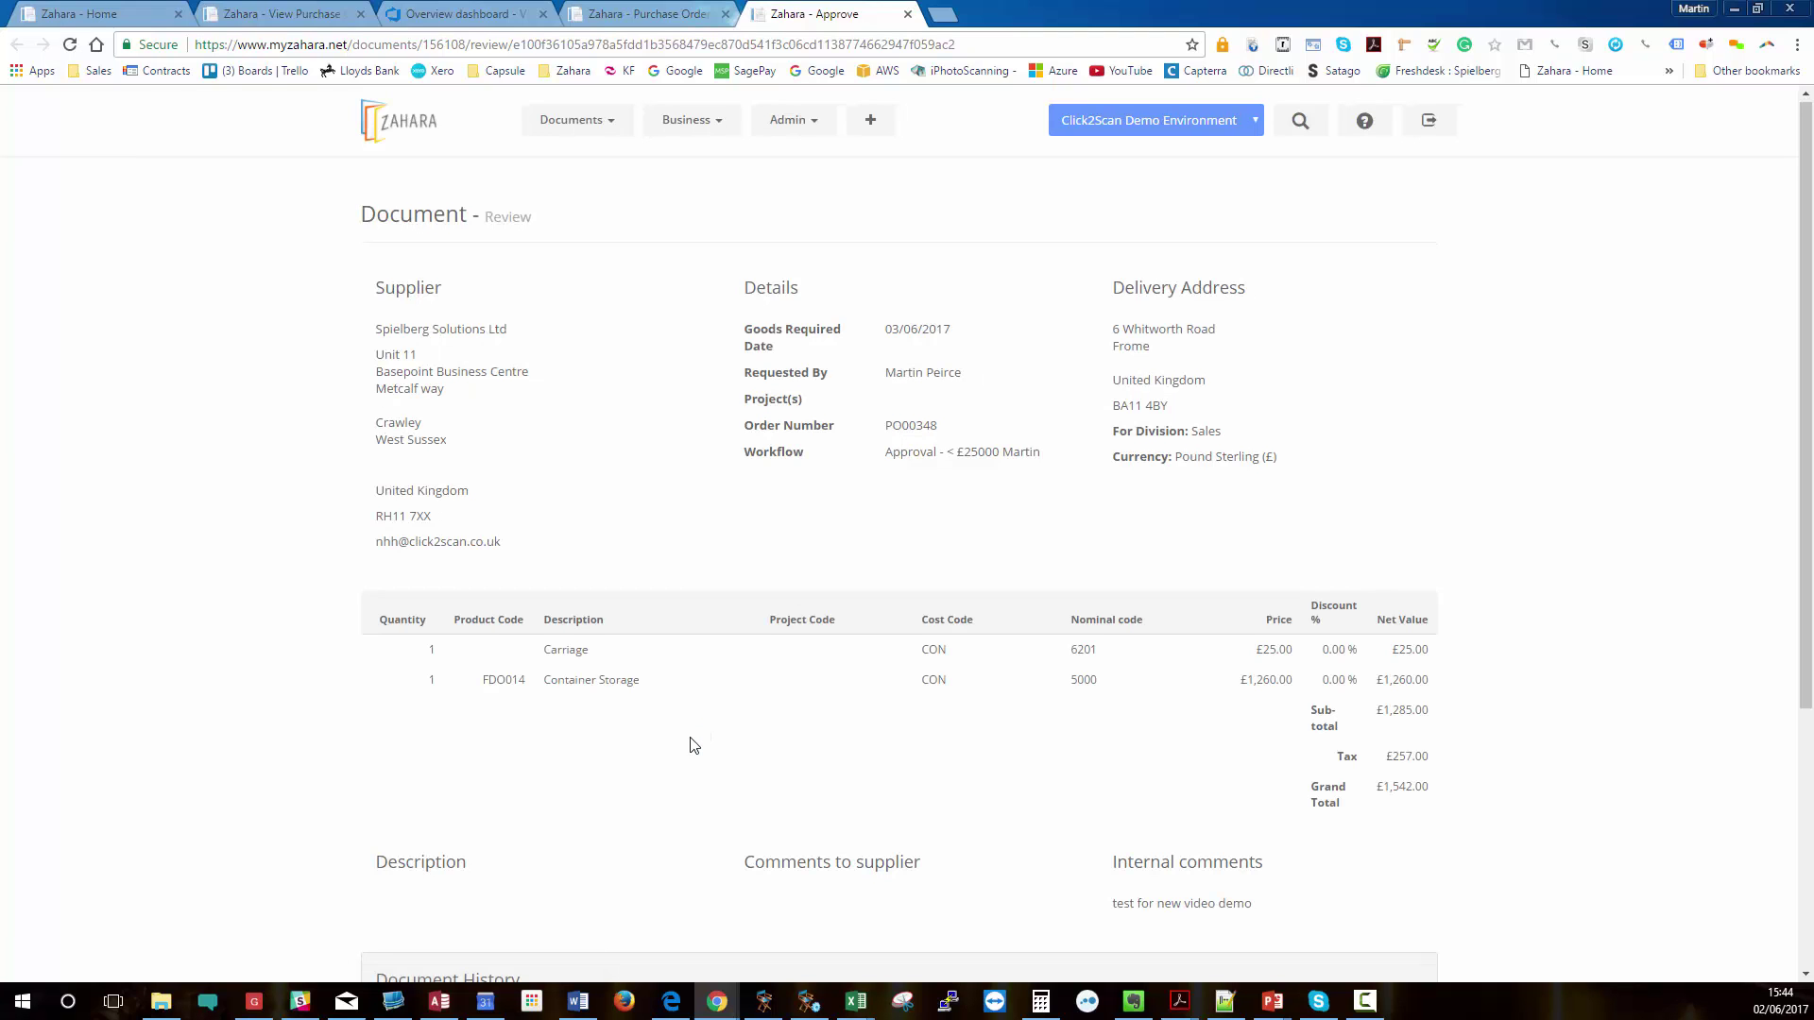
Review the order's details and document history, and view the attached document PDF.
scroll(694, 747, "down", 3)
scroll(695, 746, "up", 1)
scroll(695, 747, "up", 2)
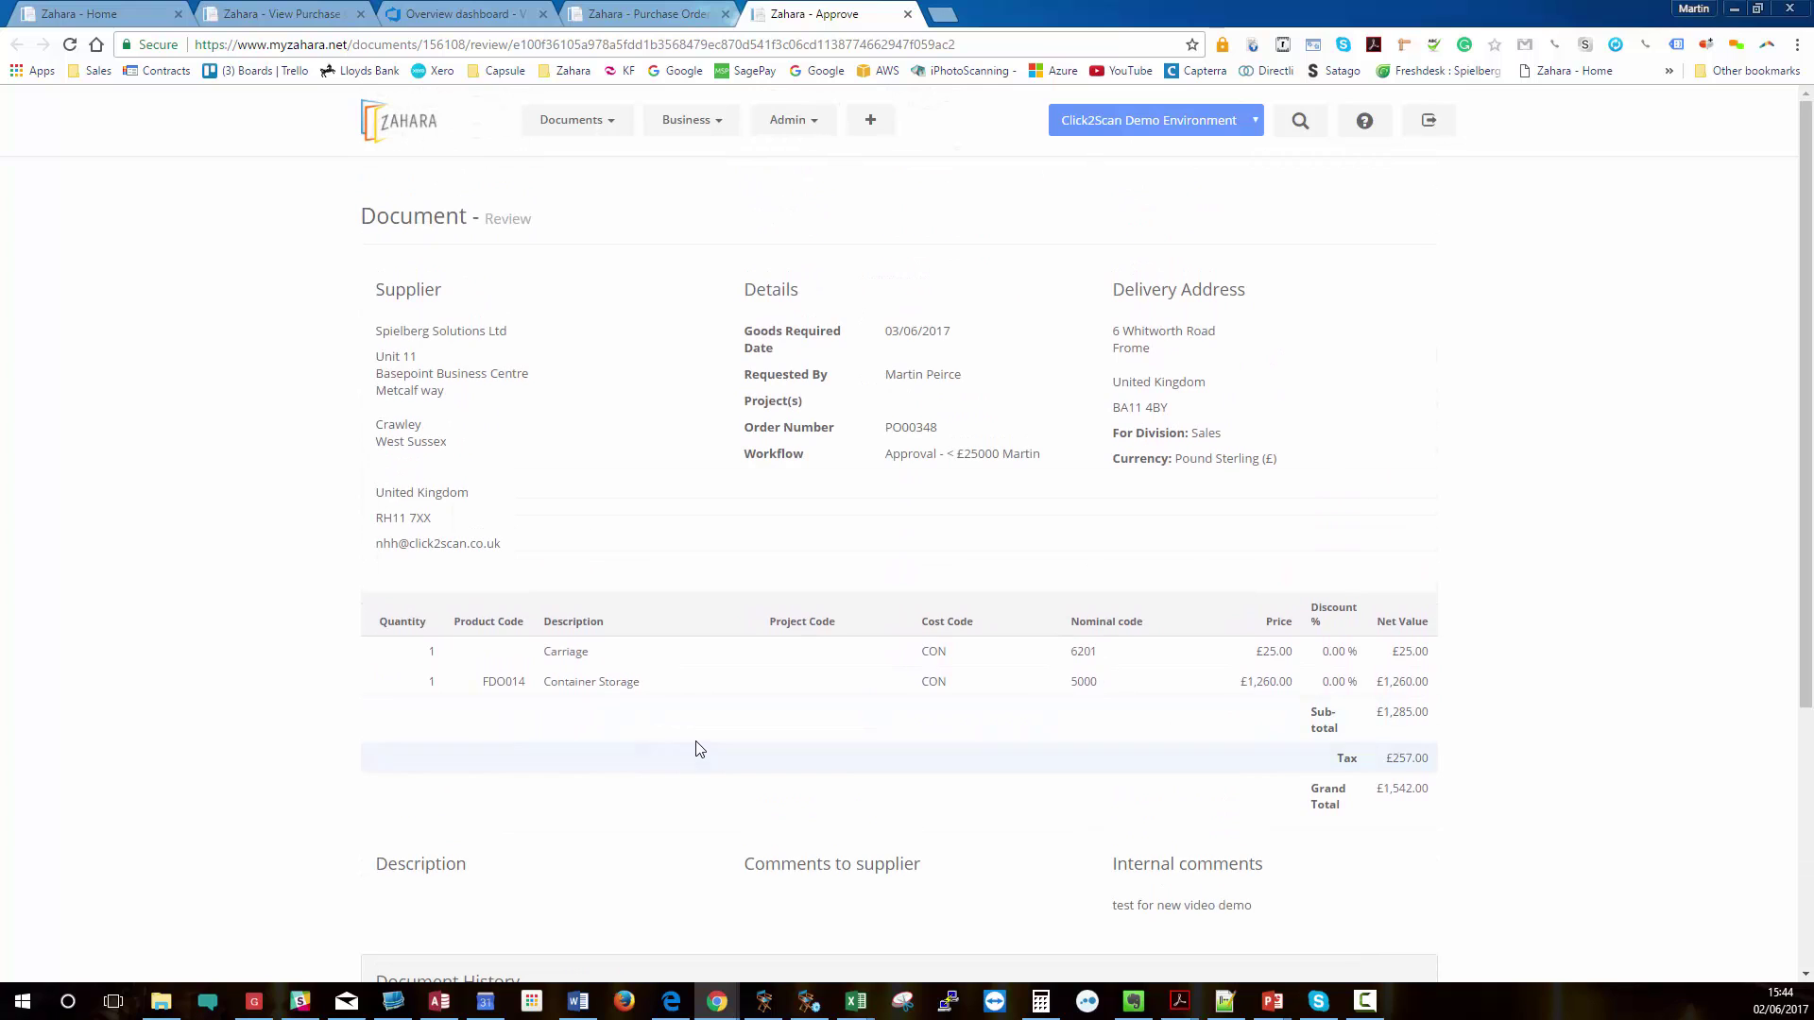
scroll(699, 749, "down", 4)
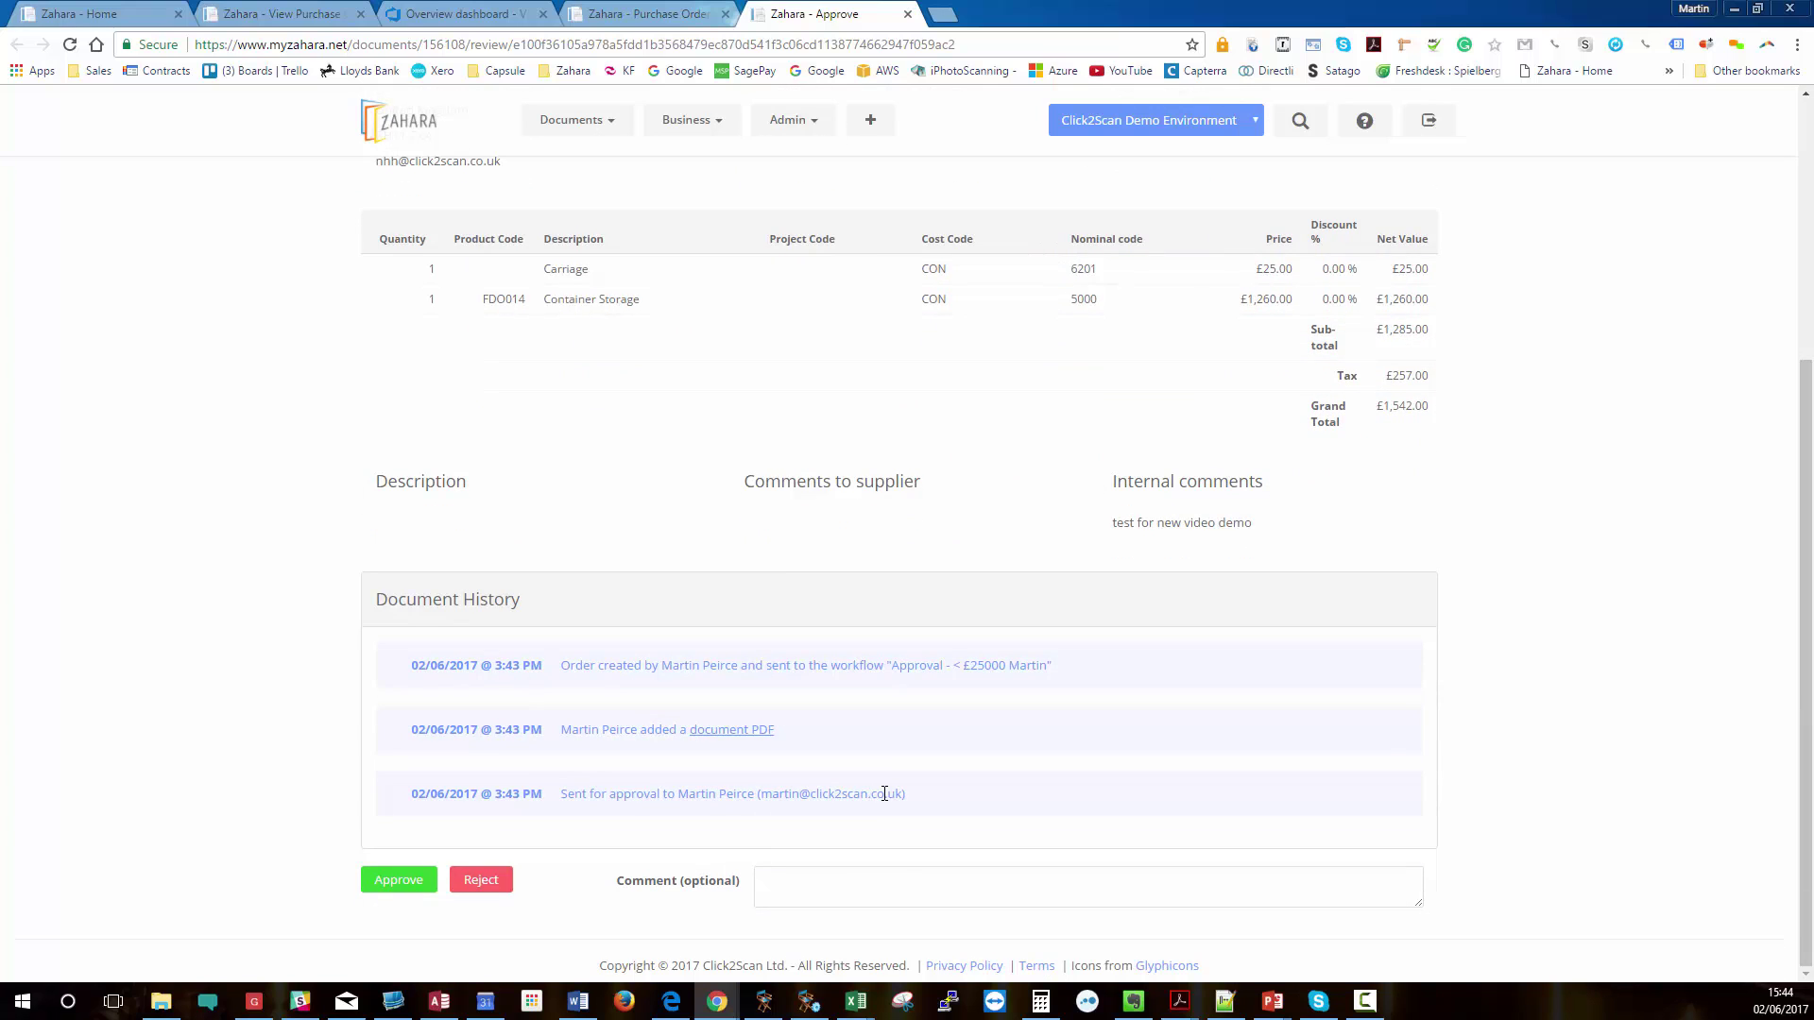
left_click(761, 740)
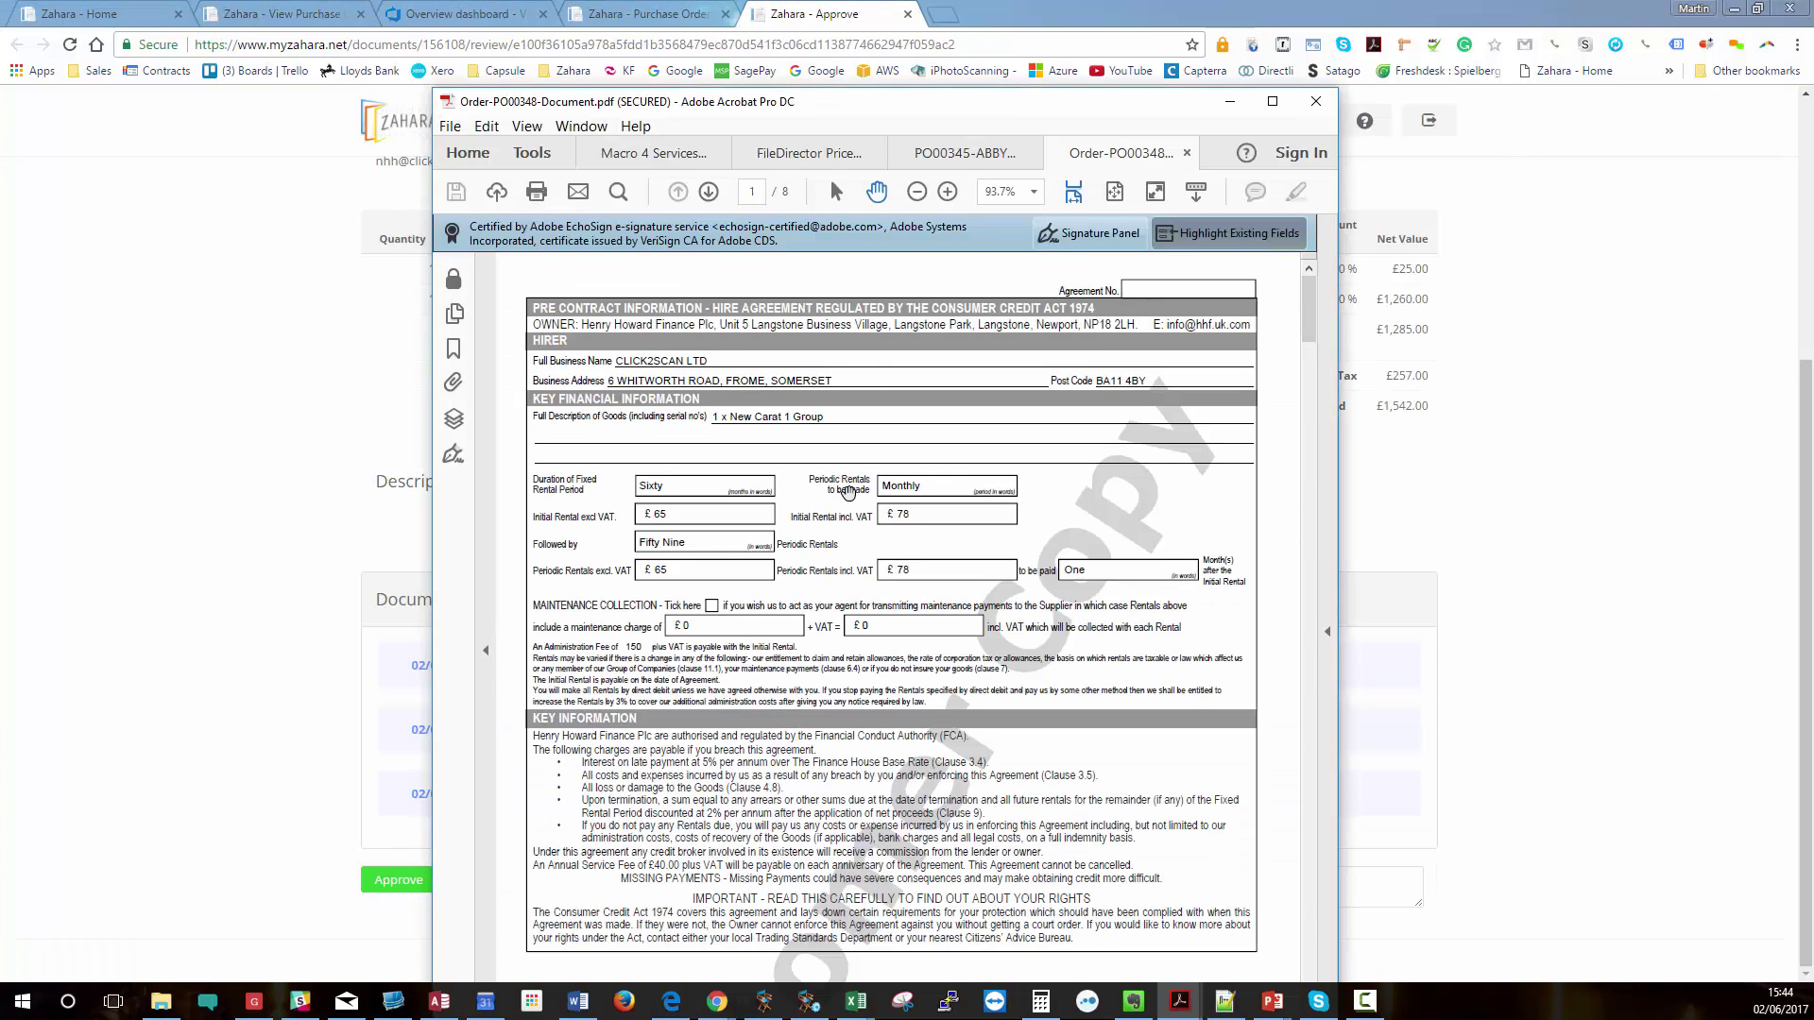
left_click(1229, 101)
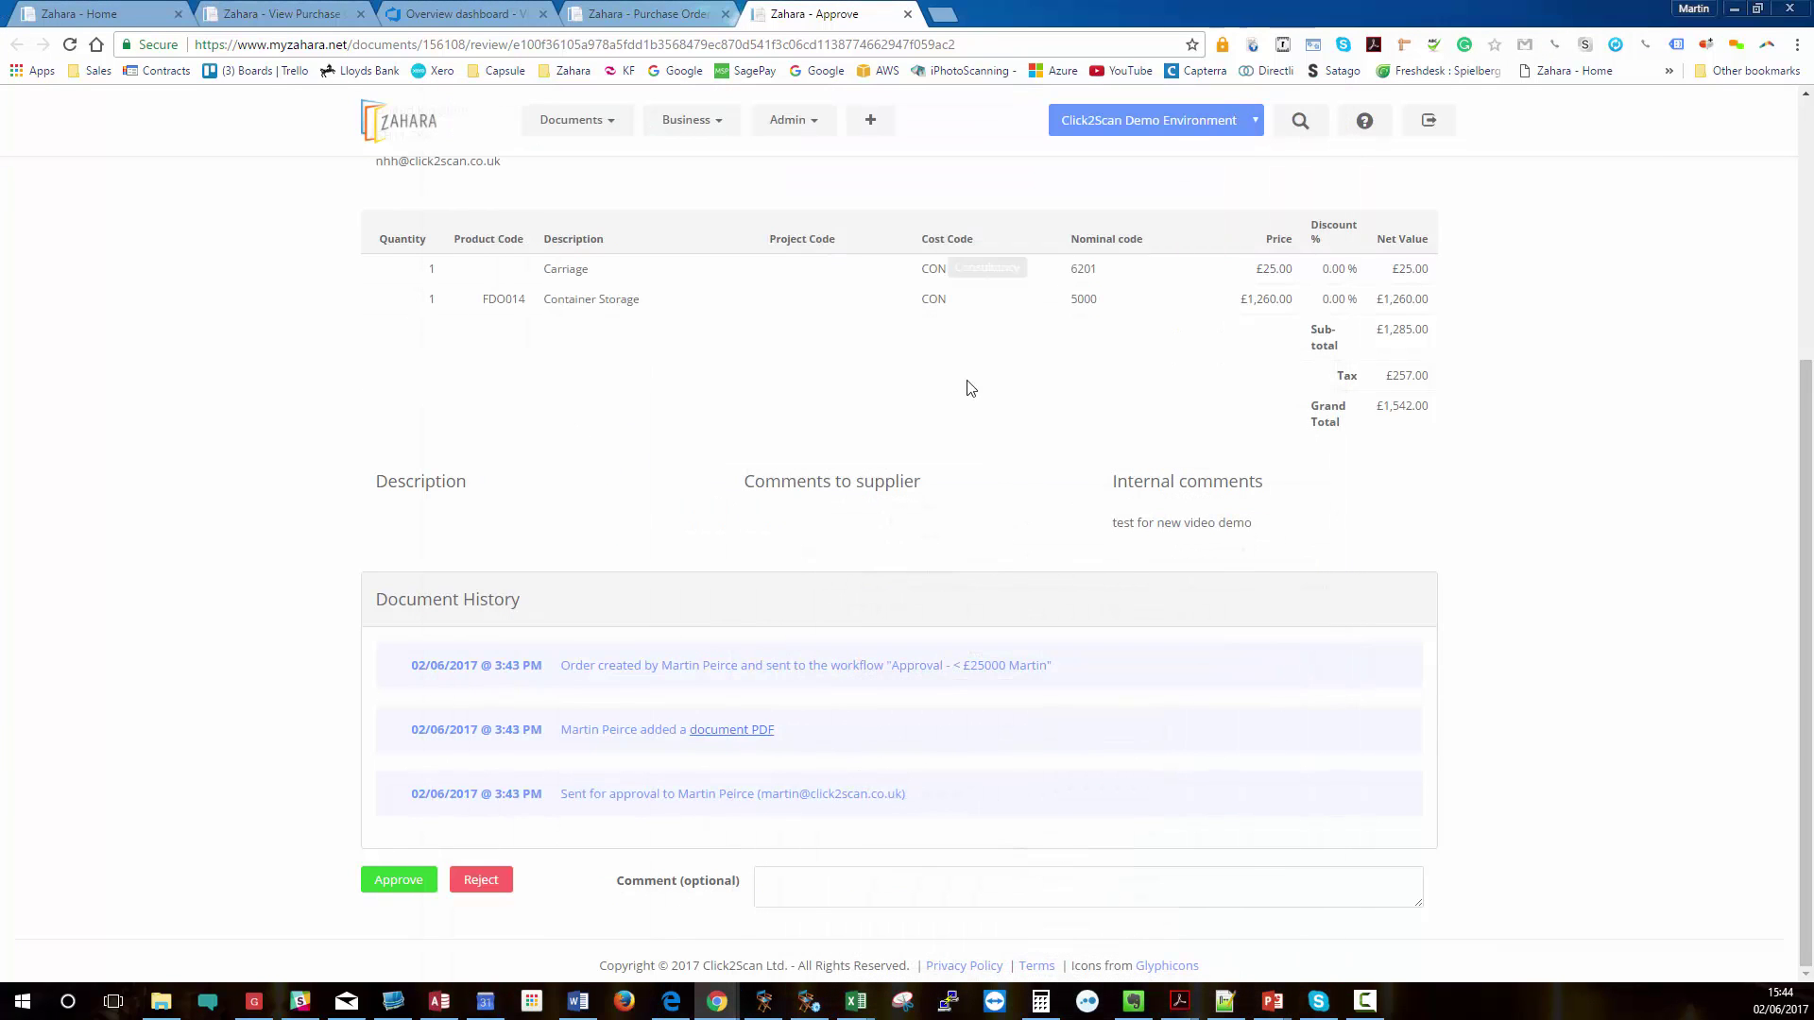
Approve the Spielberg Solutions Ltd purchase order without adding a comment.
scroll(838, 445, "up", 1)
scroll(756, 529, "down", 1)
left_click(392, 882)
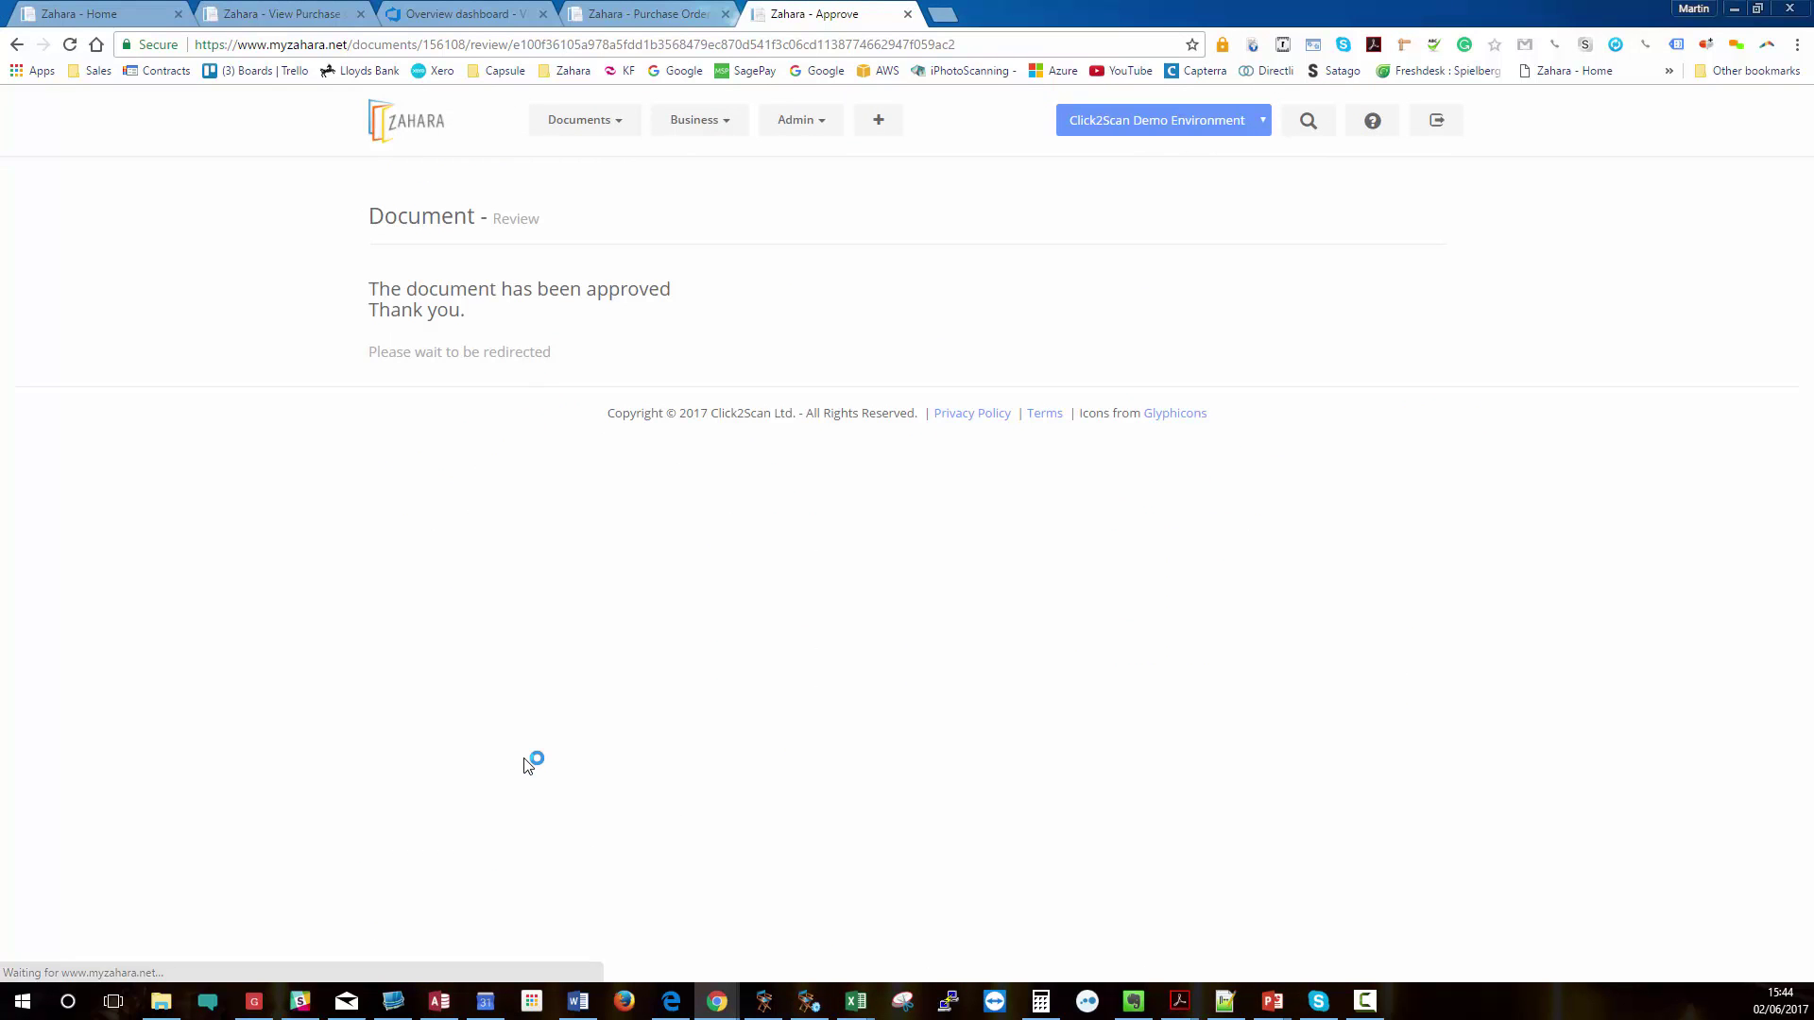
Return to the purchases list and check the approval stage in the newest Spielberg Solutions Ltd order's workflow progress.
left_click(586, 123)
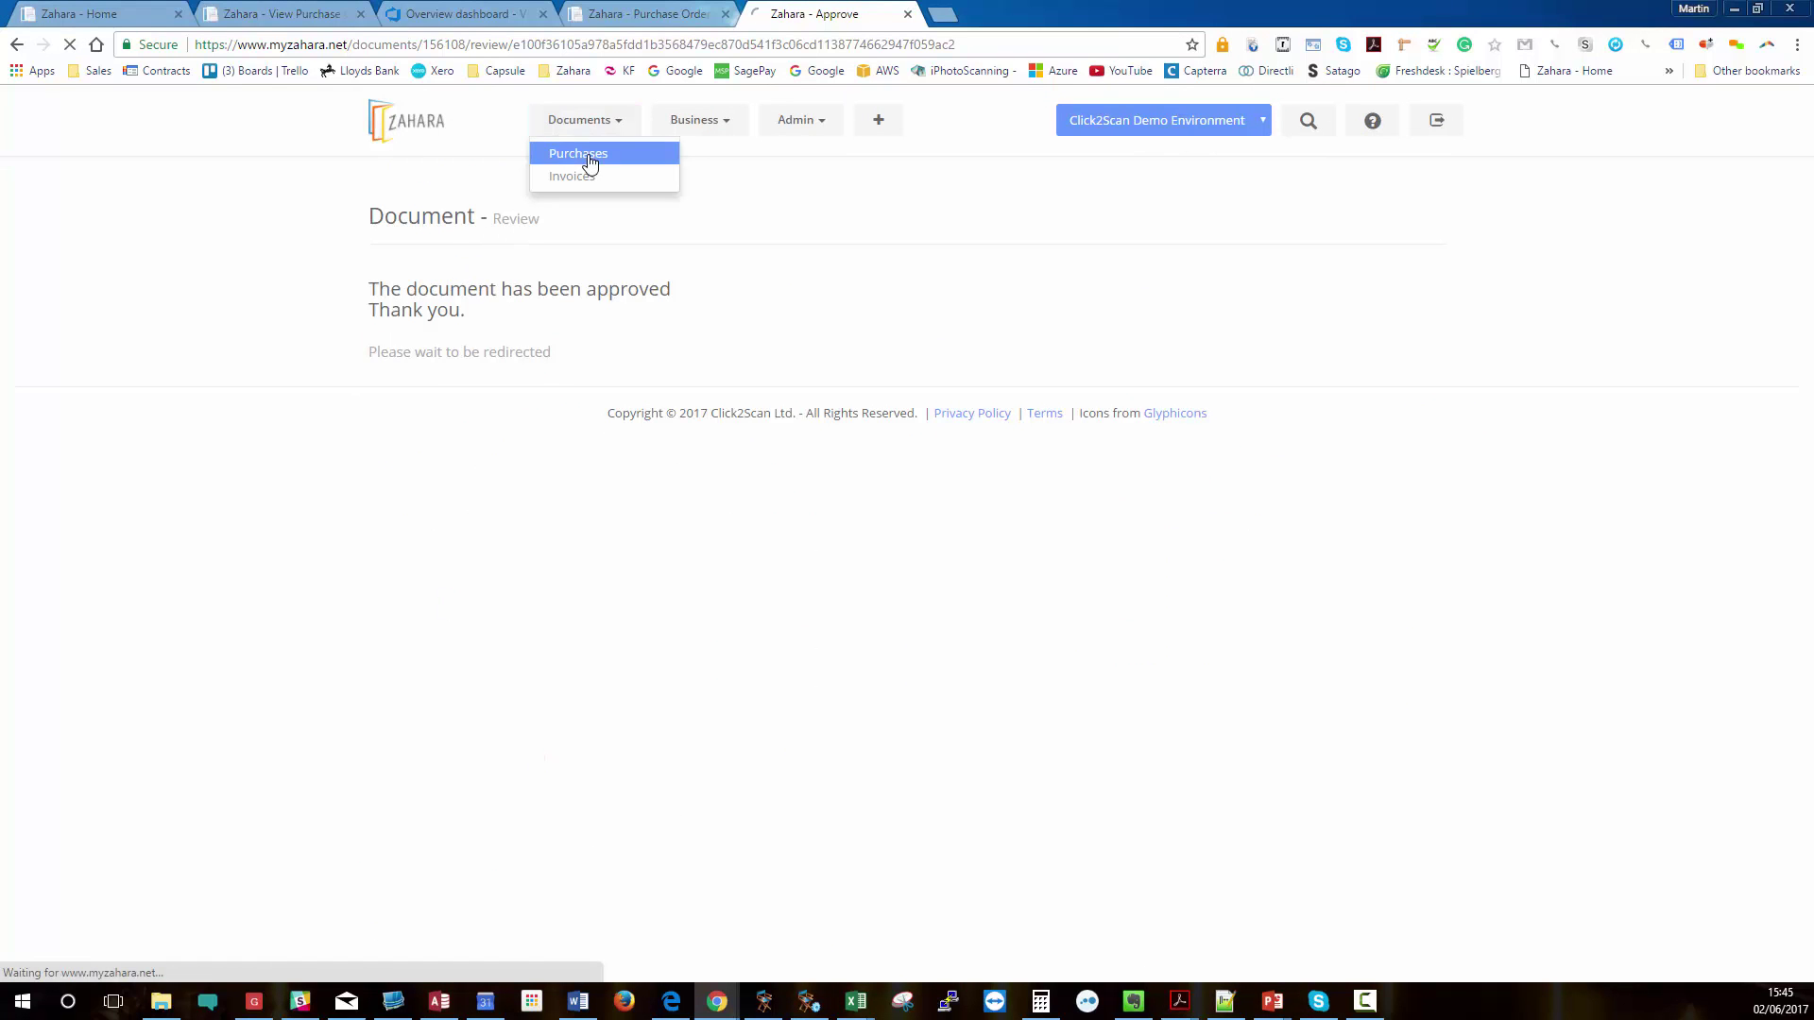
left_click(572, 123)
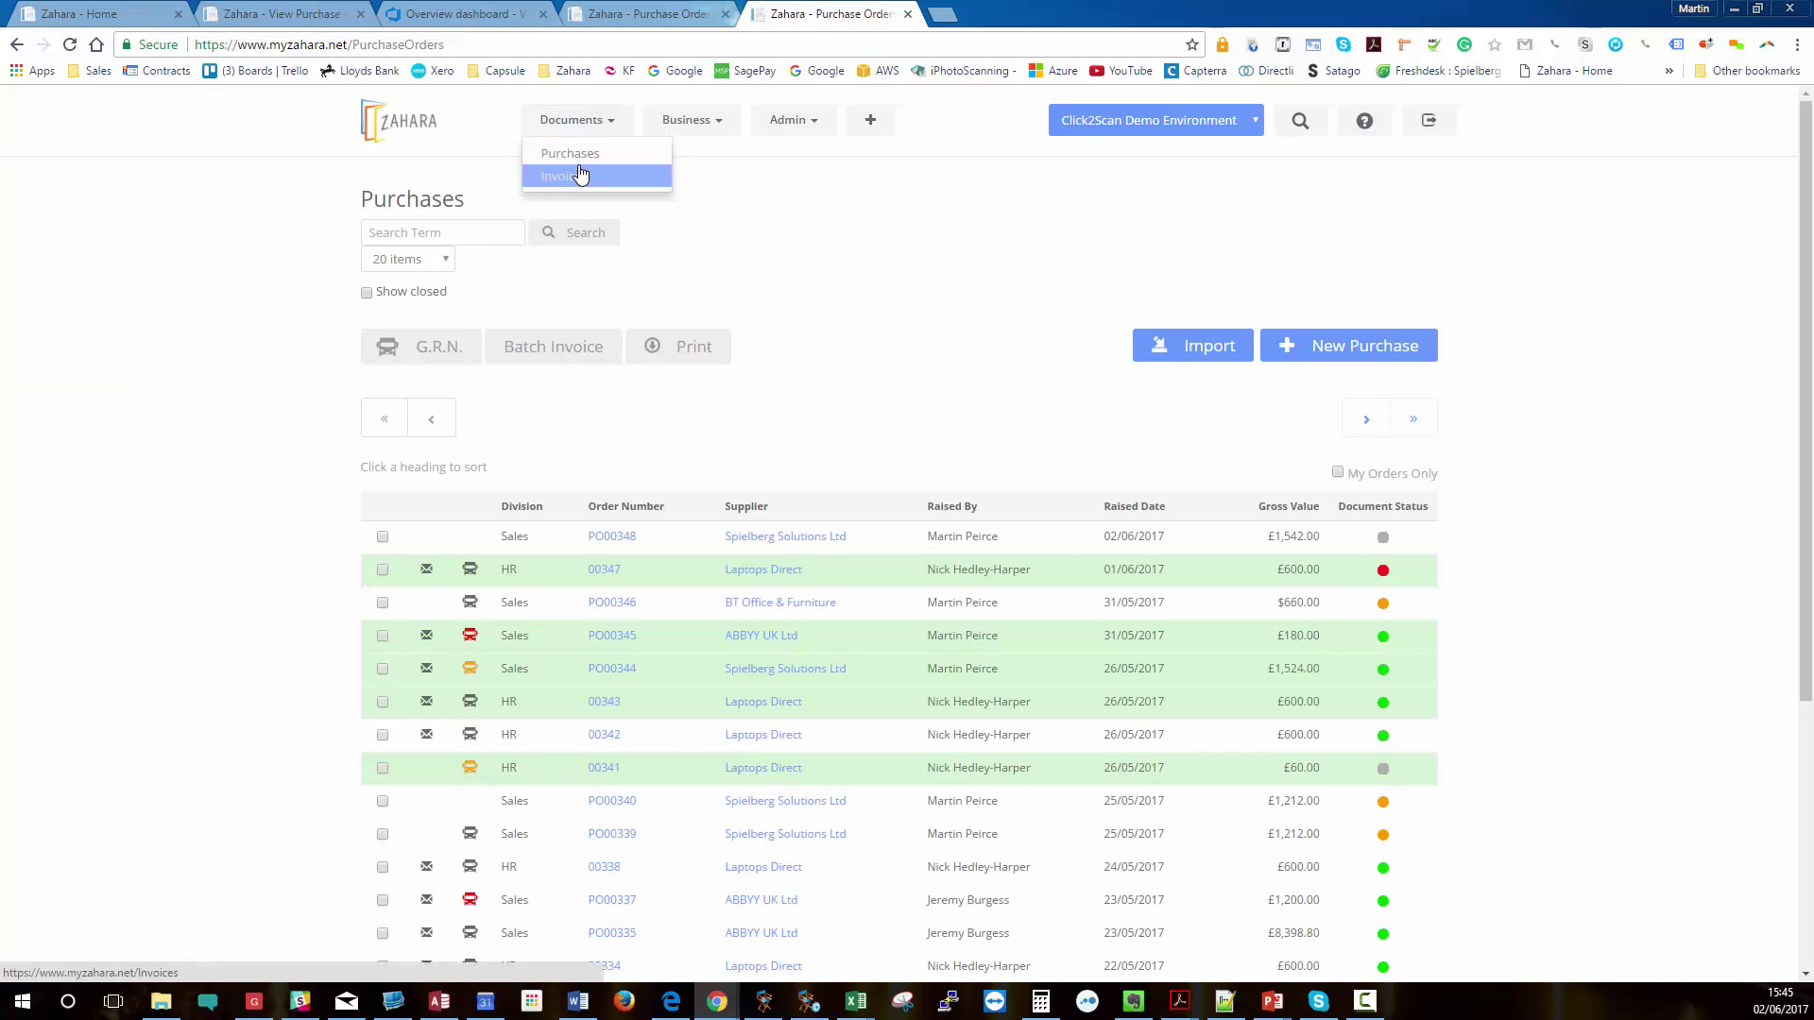
left_click(581, 167)
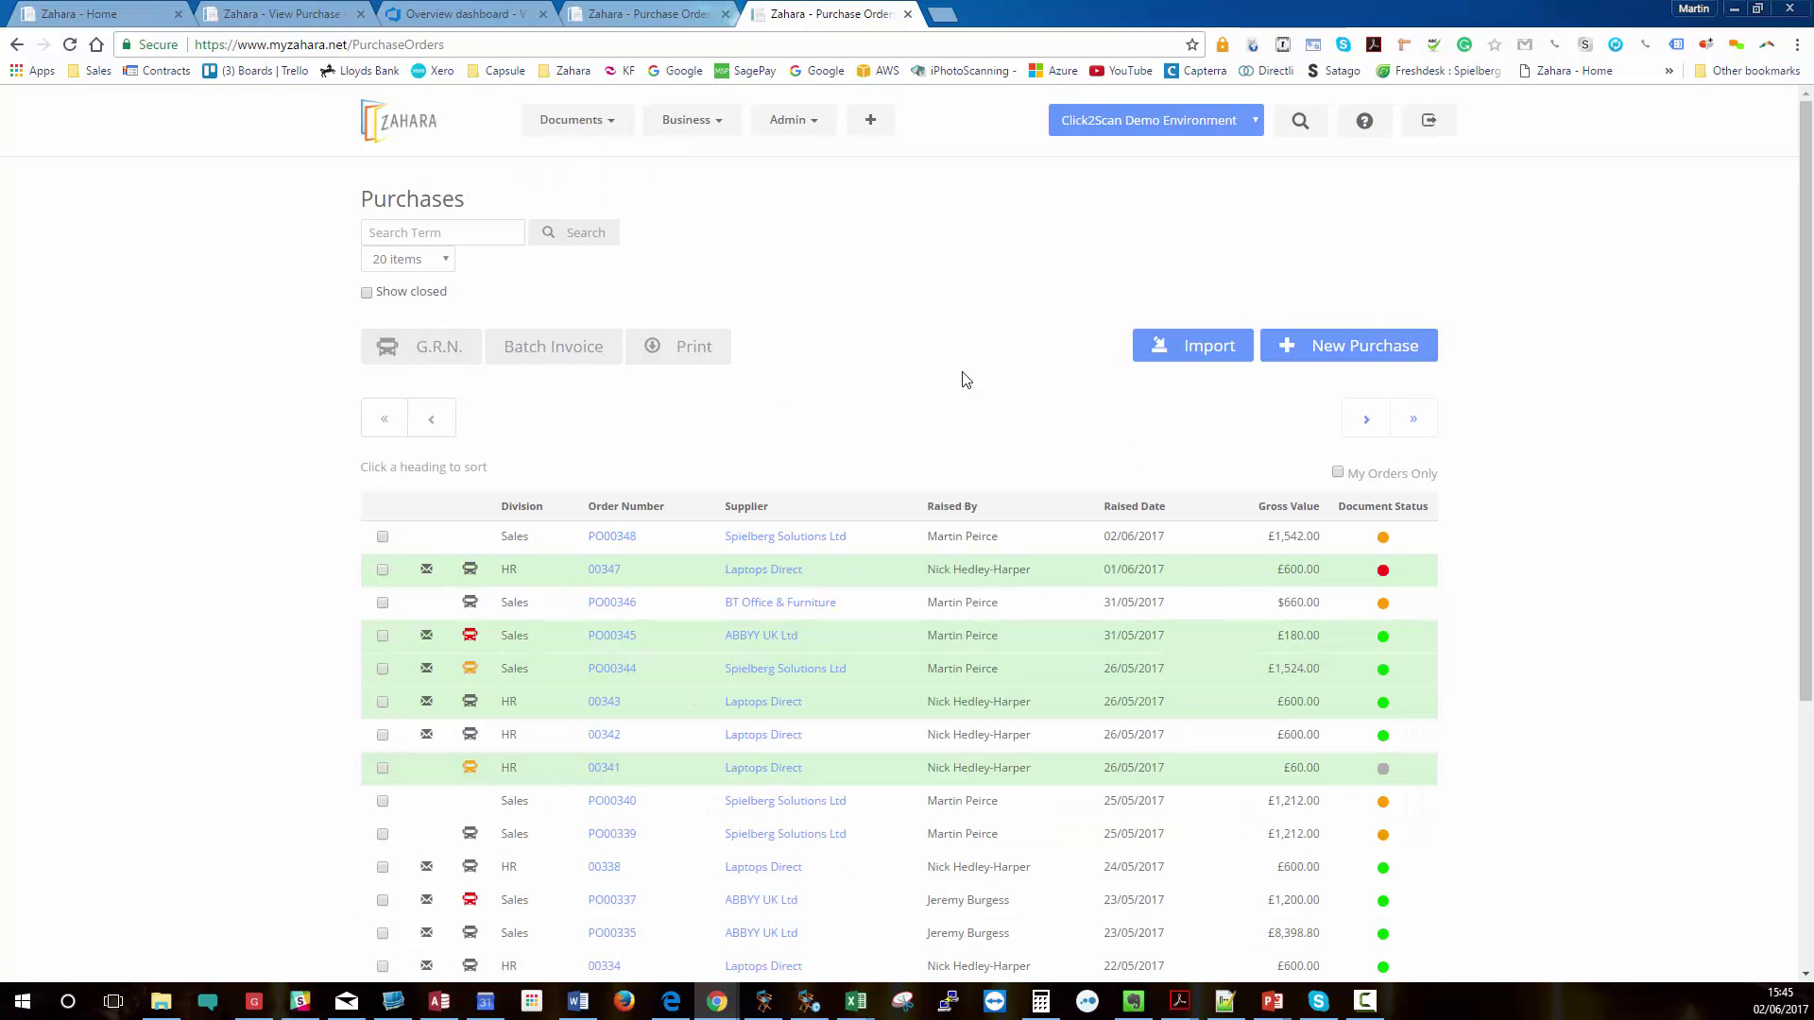
left_click(1382, 537)
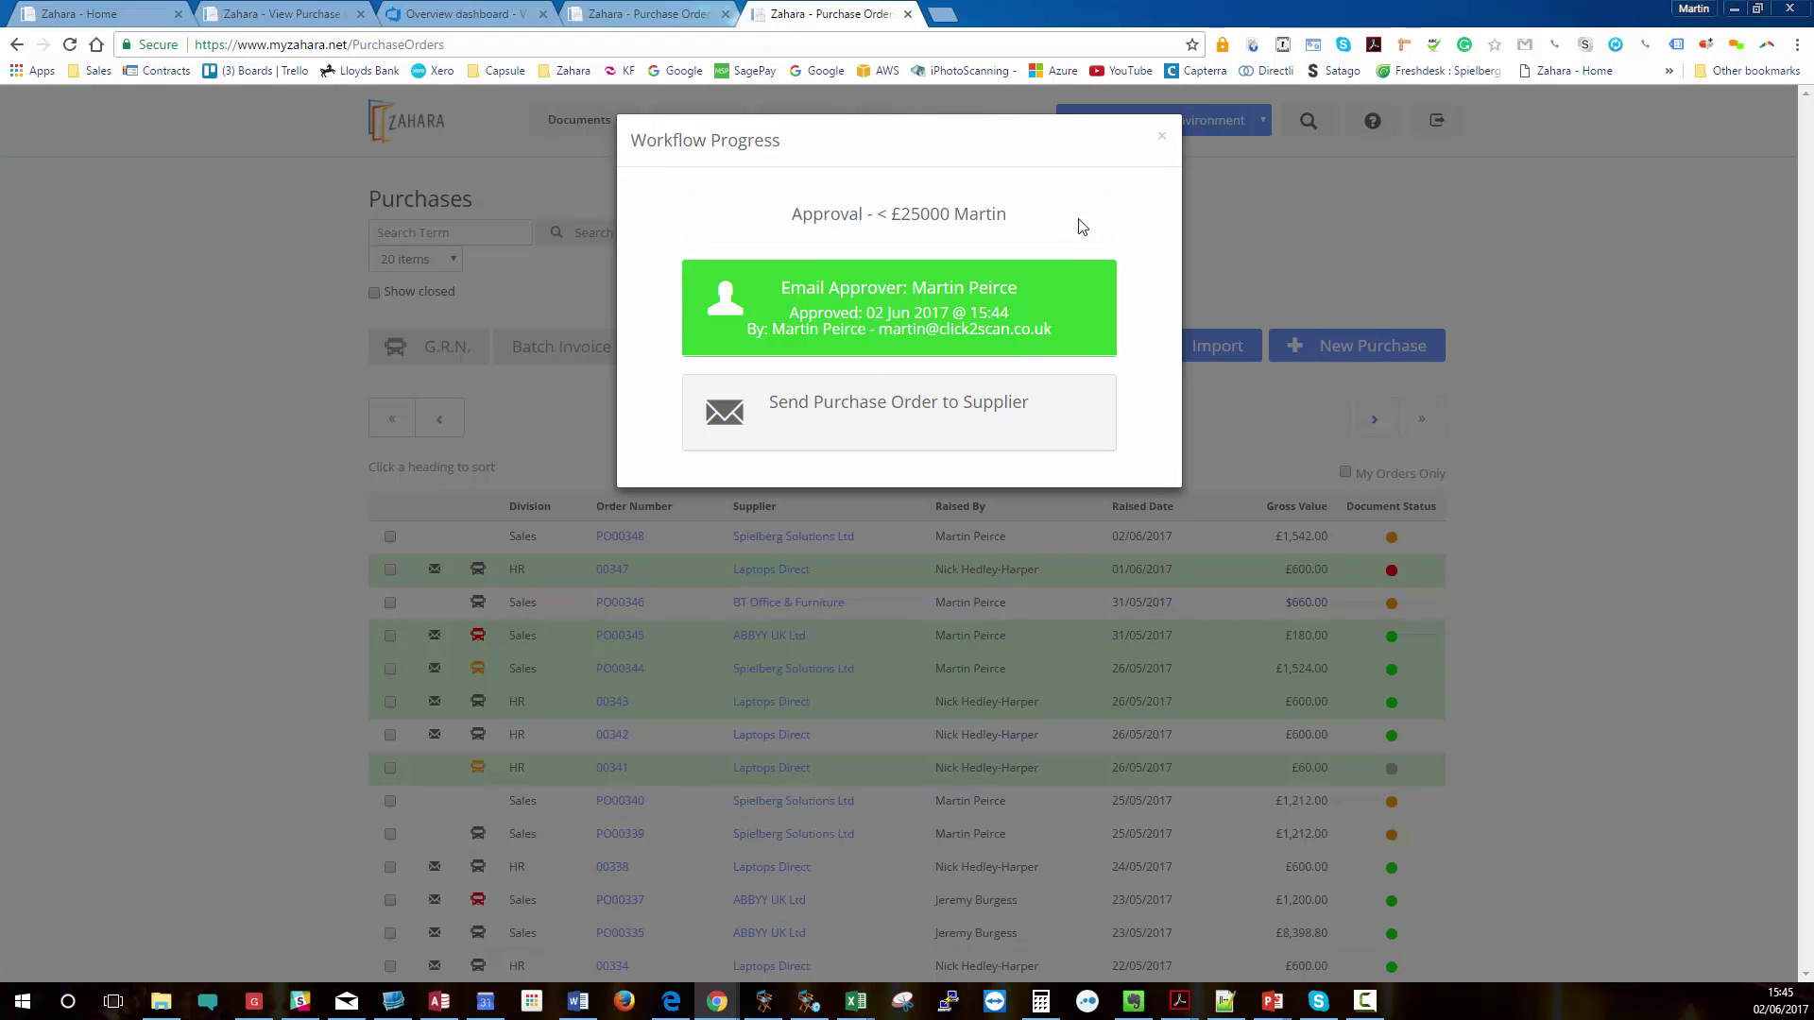
left_click(1163, 137)
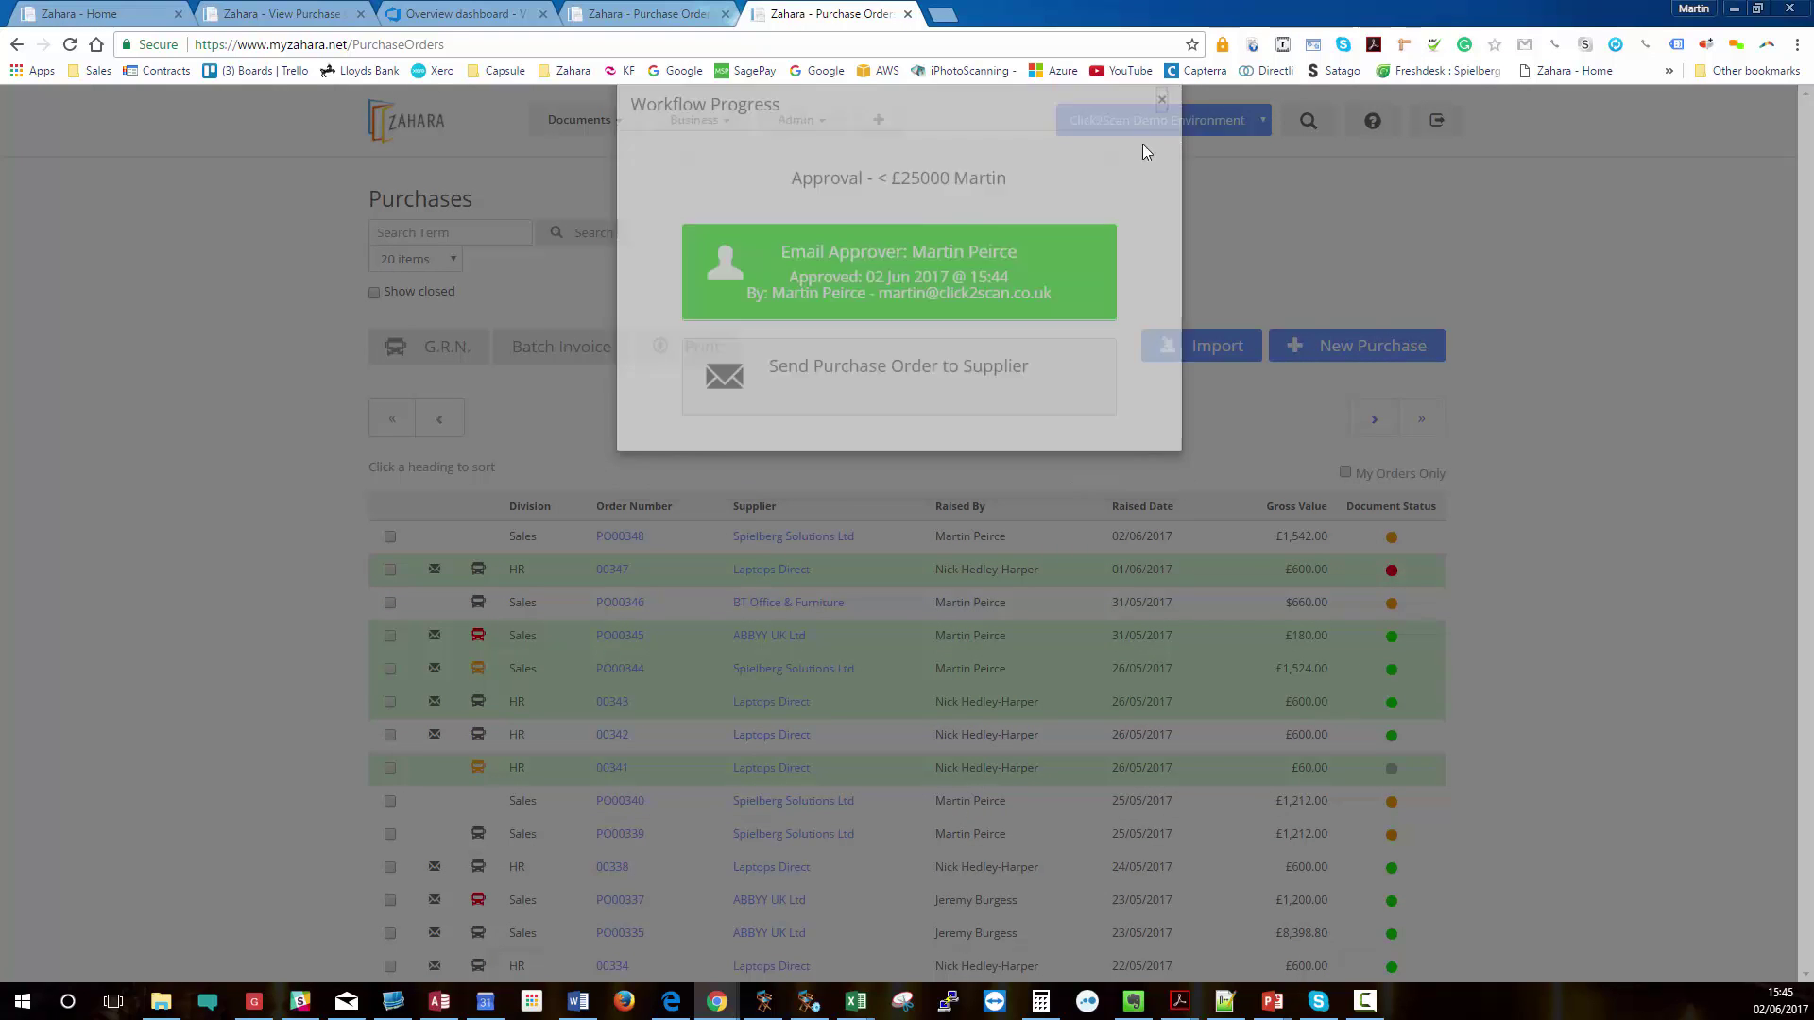
Refresh the purchases list and check the Send Purchase Order to Supplier stage of the newest order's workflow.
left_click(572, 125)
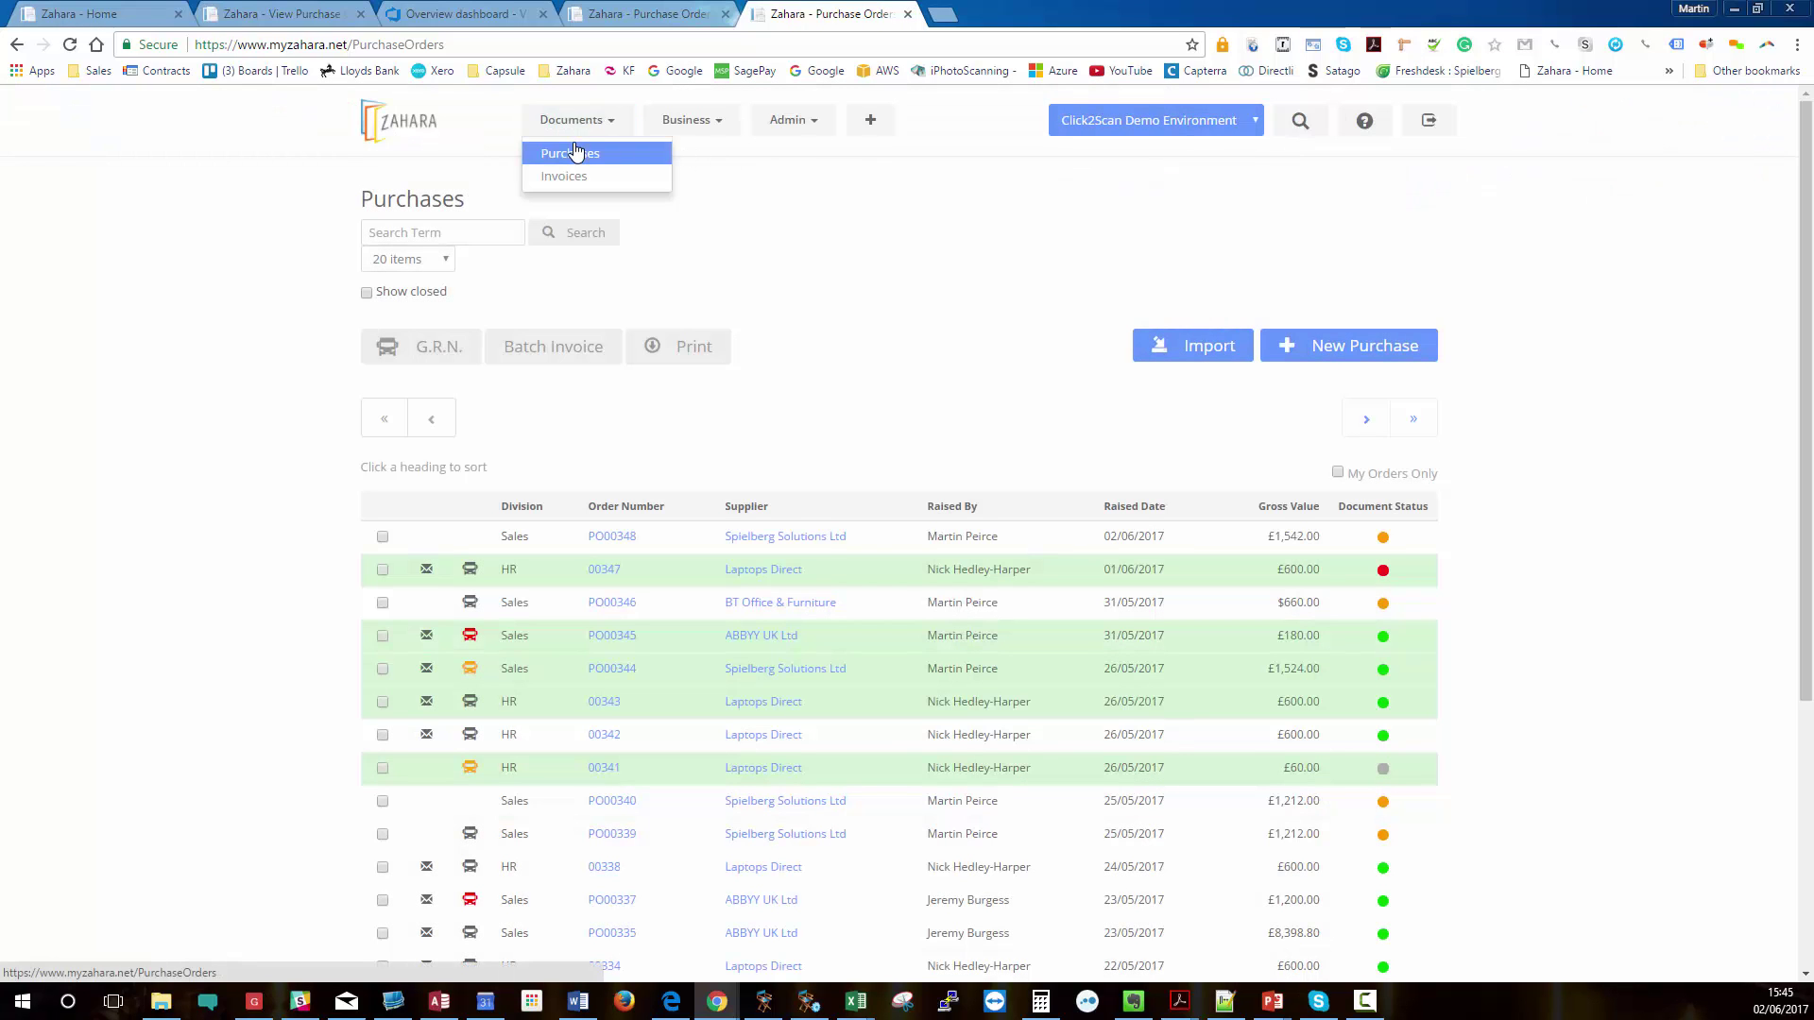
left_click(580, 153)
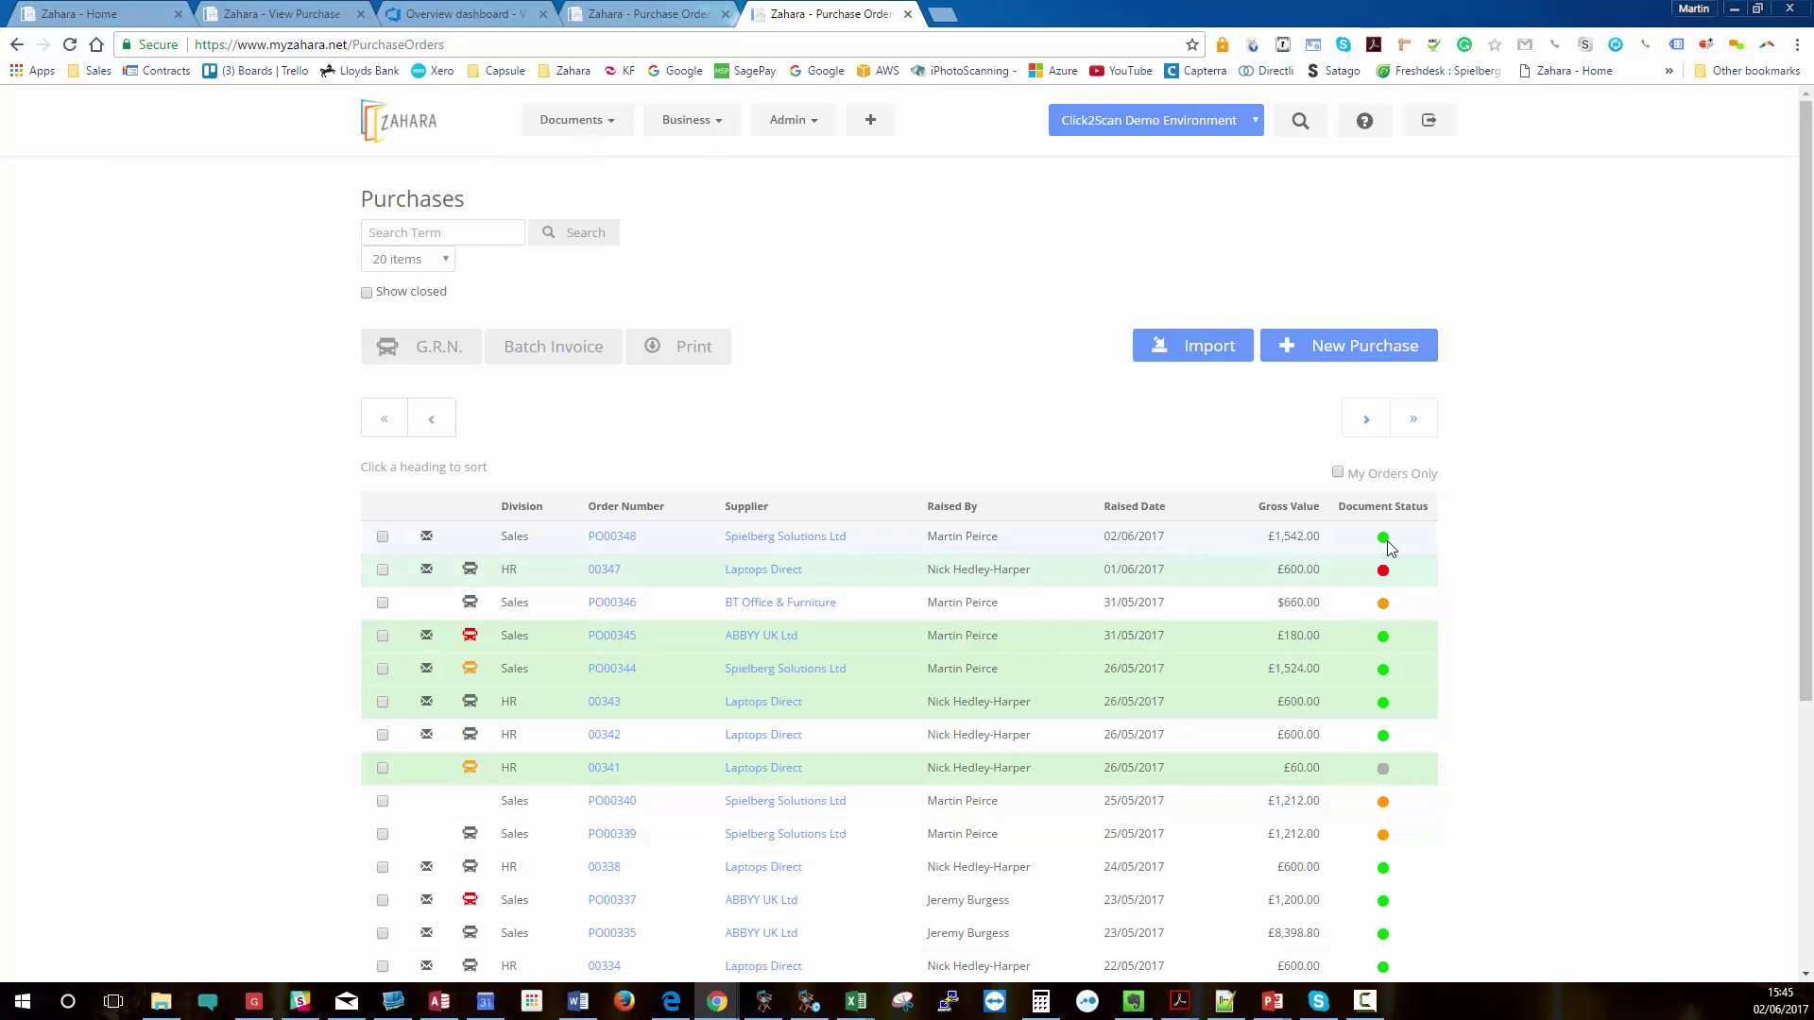
left_click(1383, 537)
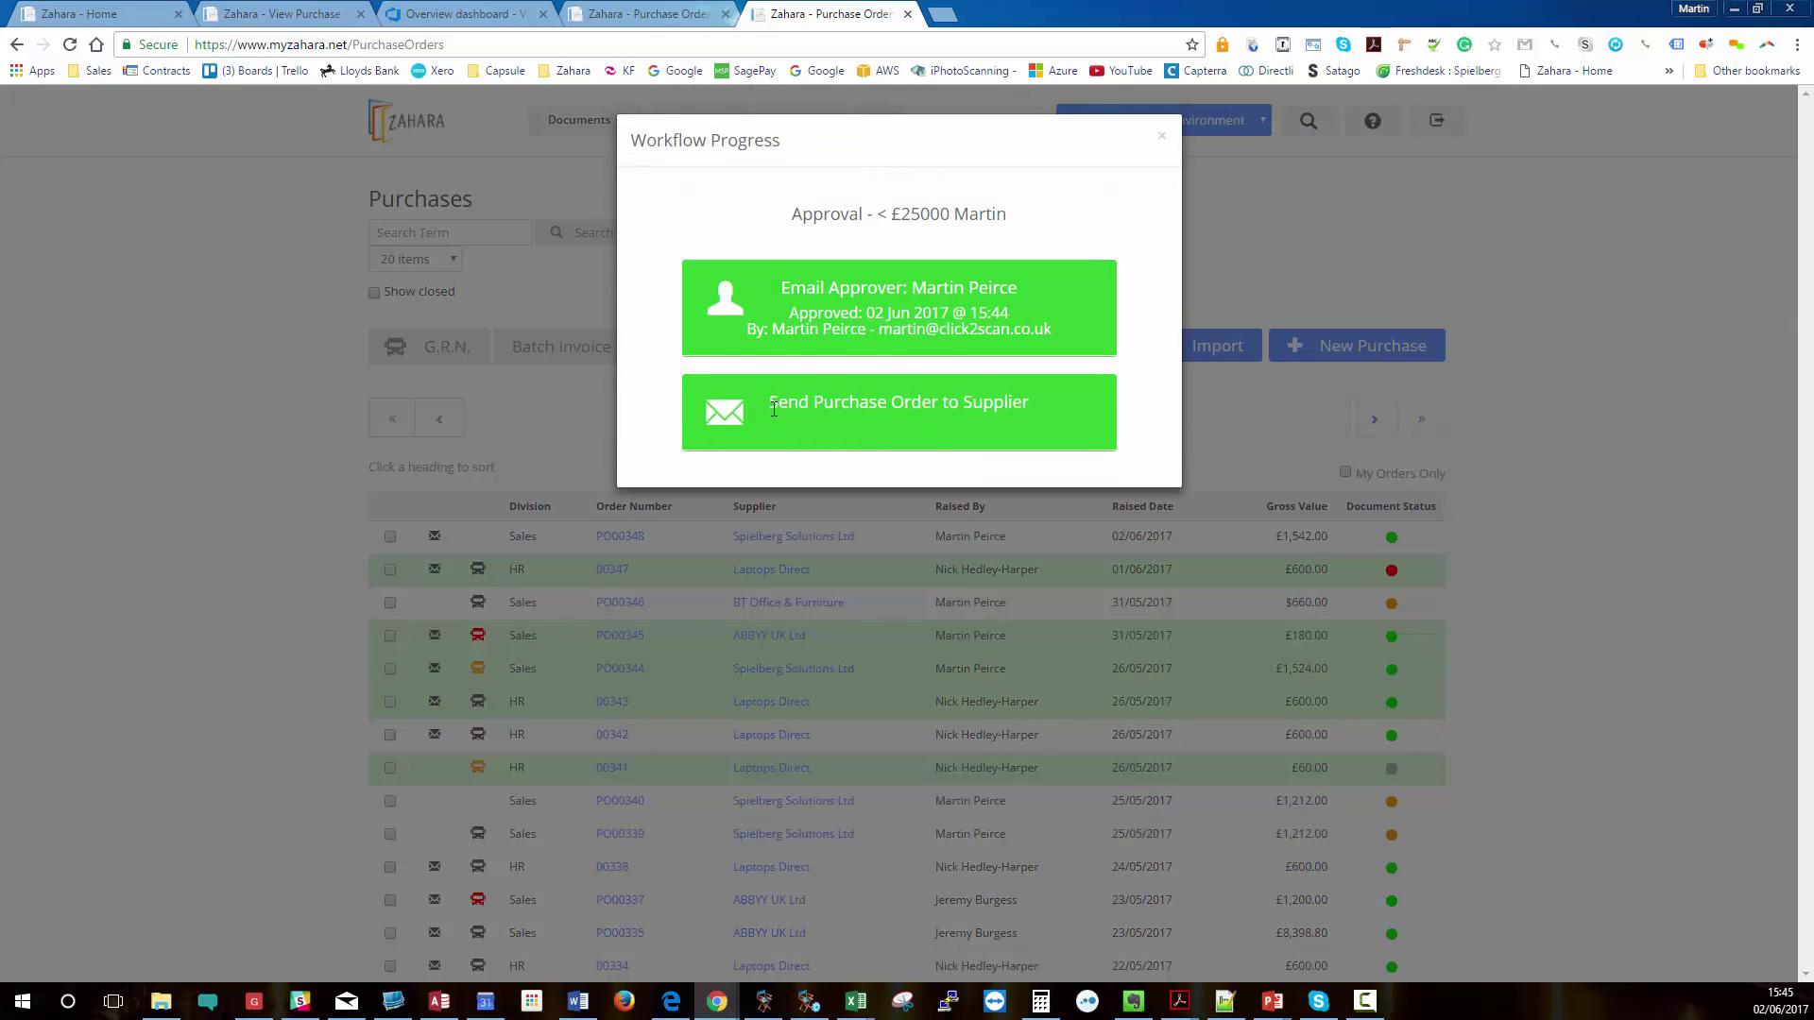
left_click_drag(774, 409, 1070, 408)
left_click(1162, 136)
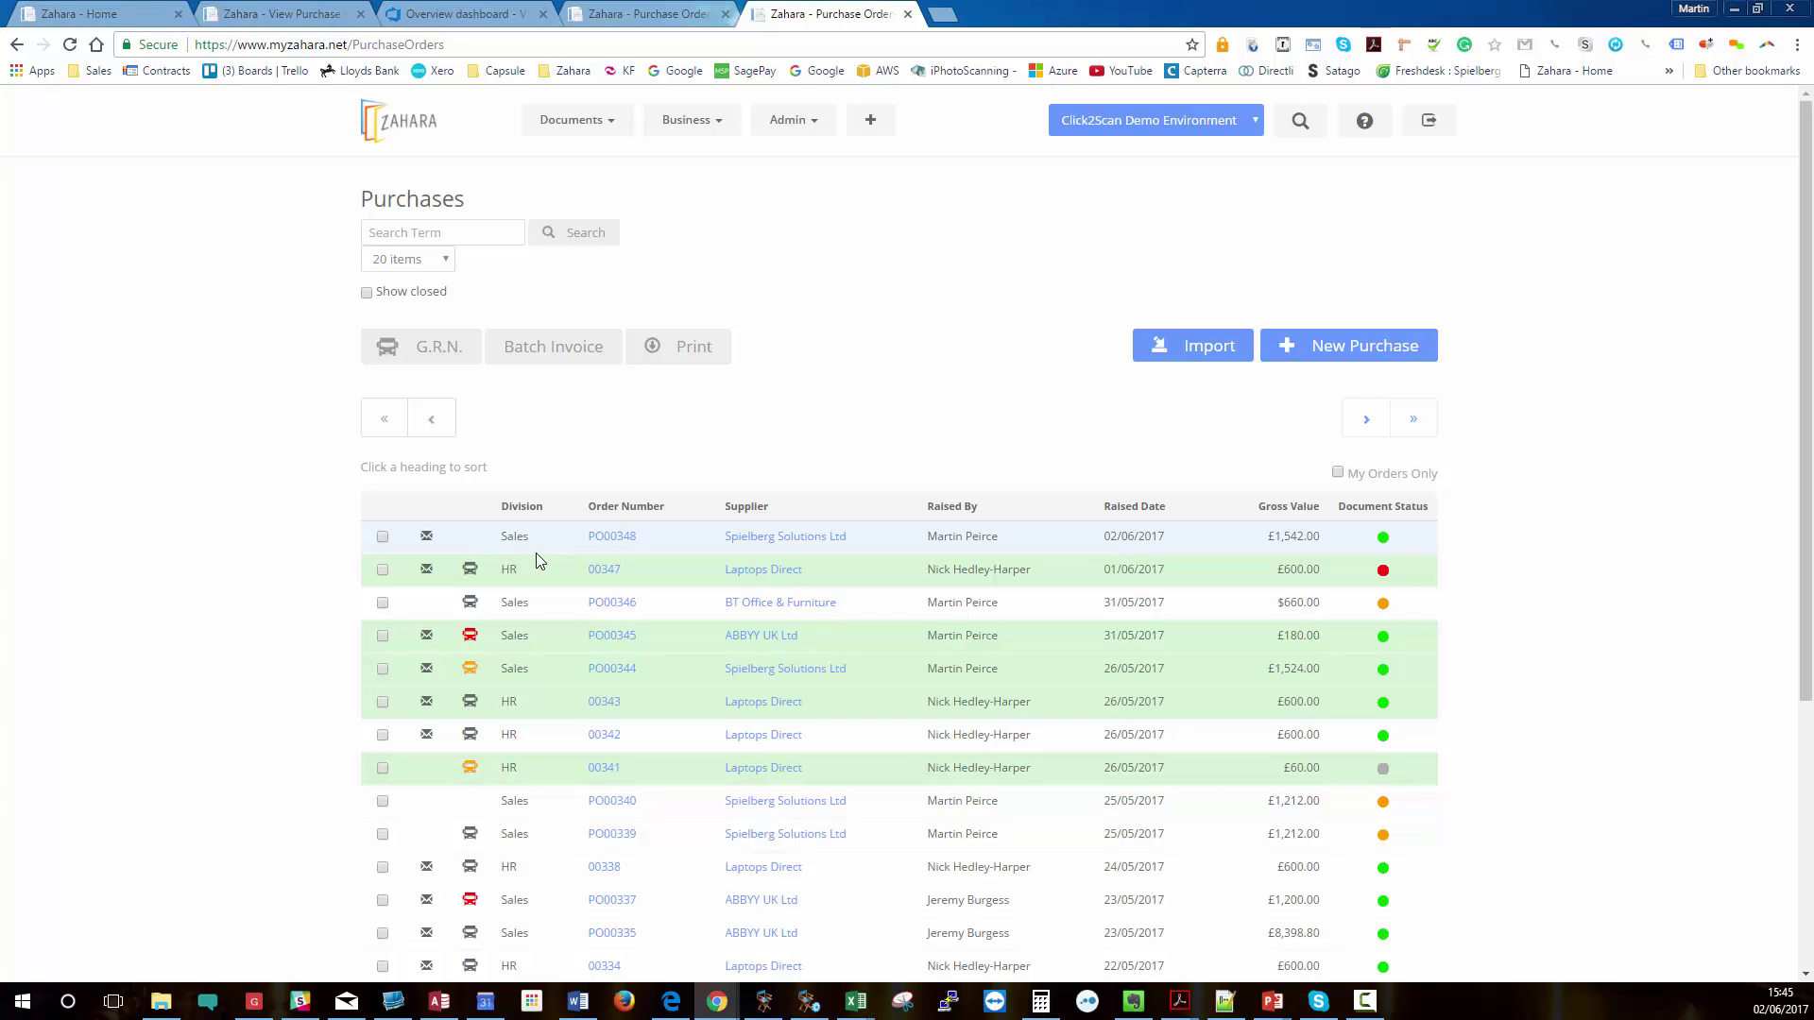
View the BT Office & Furniture order and its available actions such as Reprocess, and return to the purchases list.
left_click(605, 602)
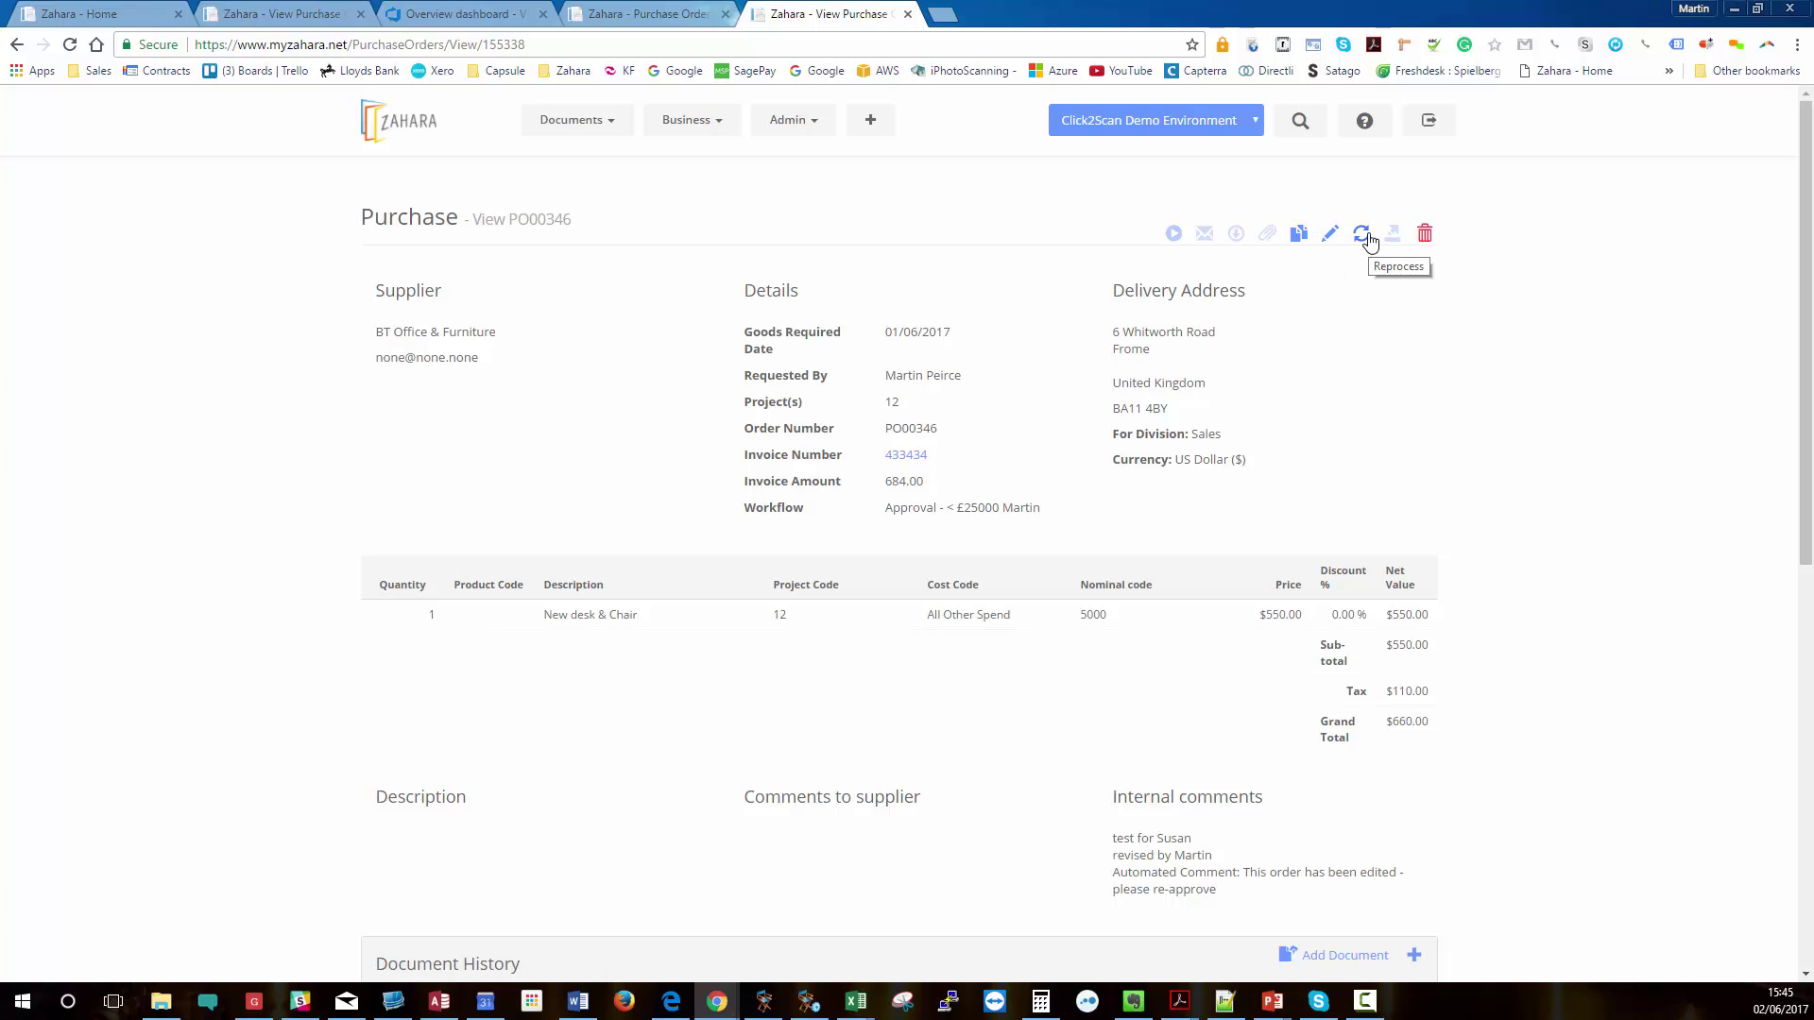
left_click(574, 120)
left_click(596, 157)
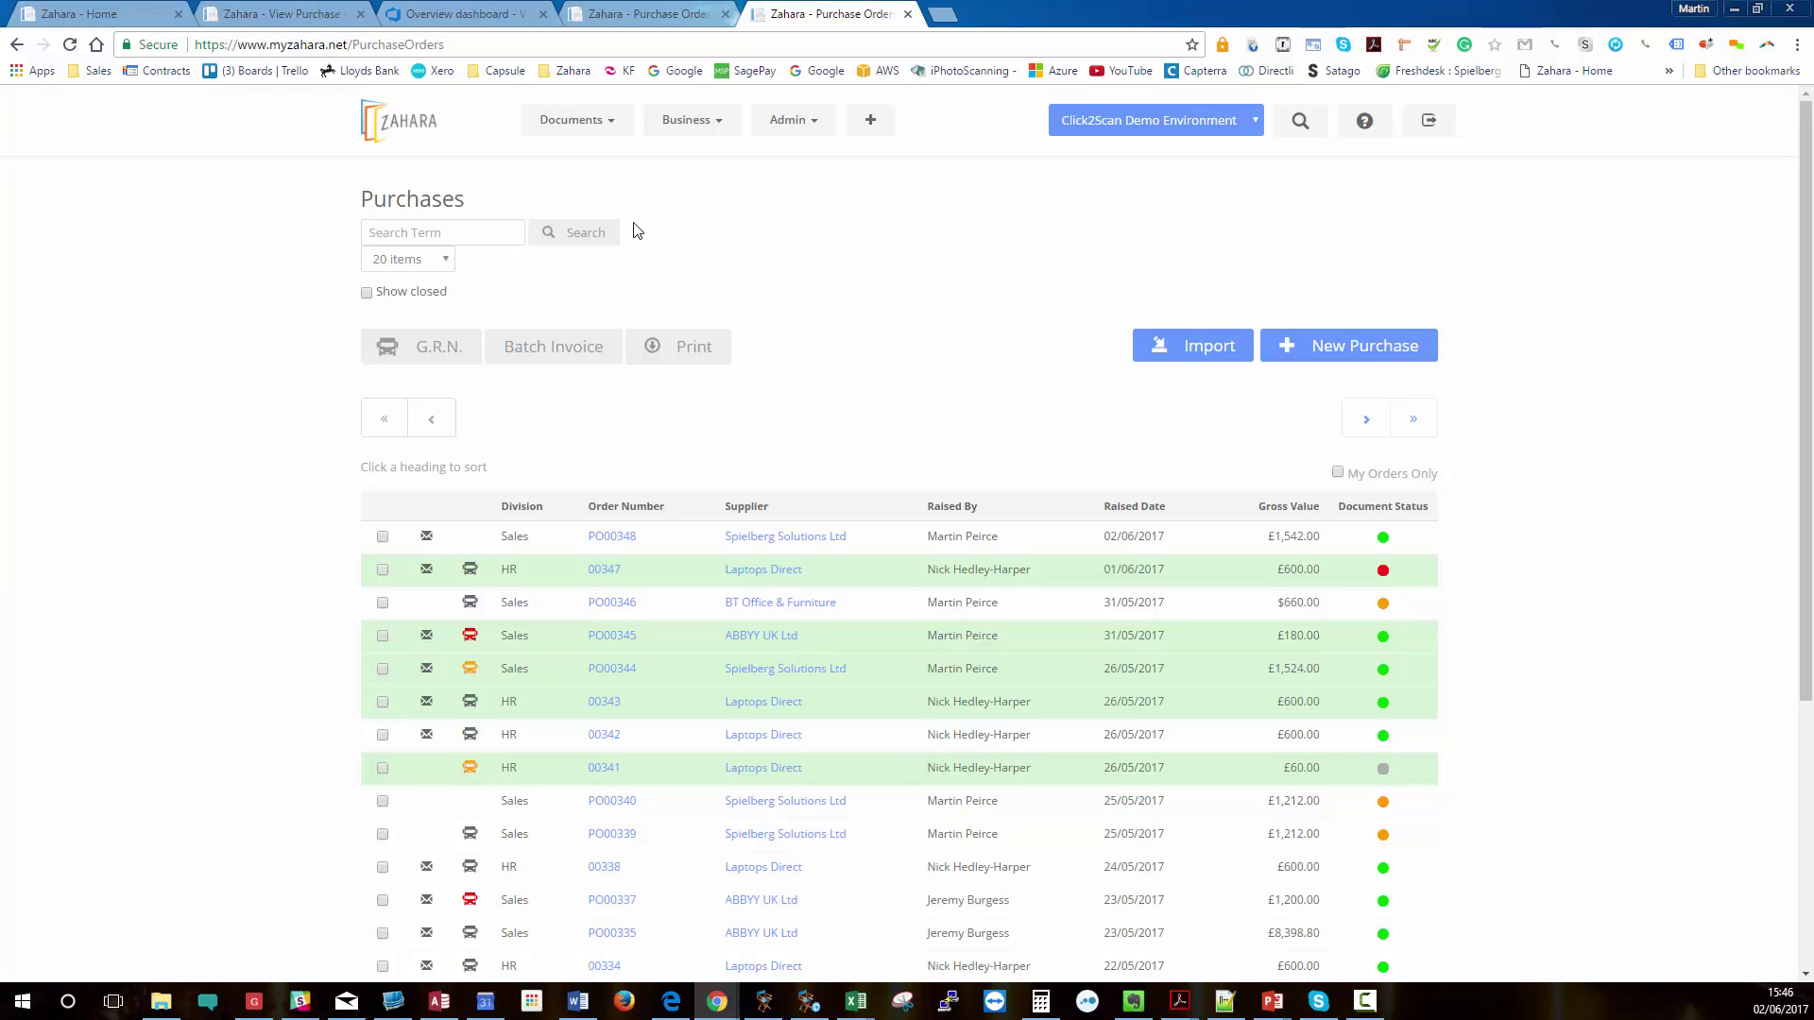
Start a goods received entry for the newest Spielberg Solutions Ltd order, answering that it was not received in full.
left_click(383, 536)
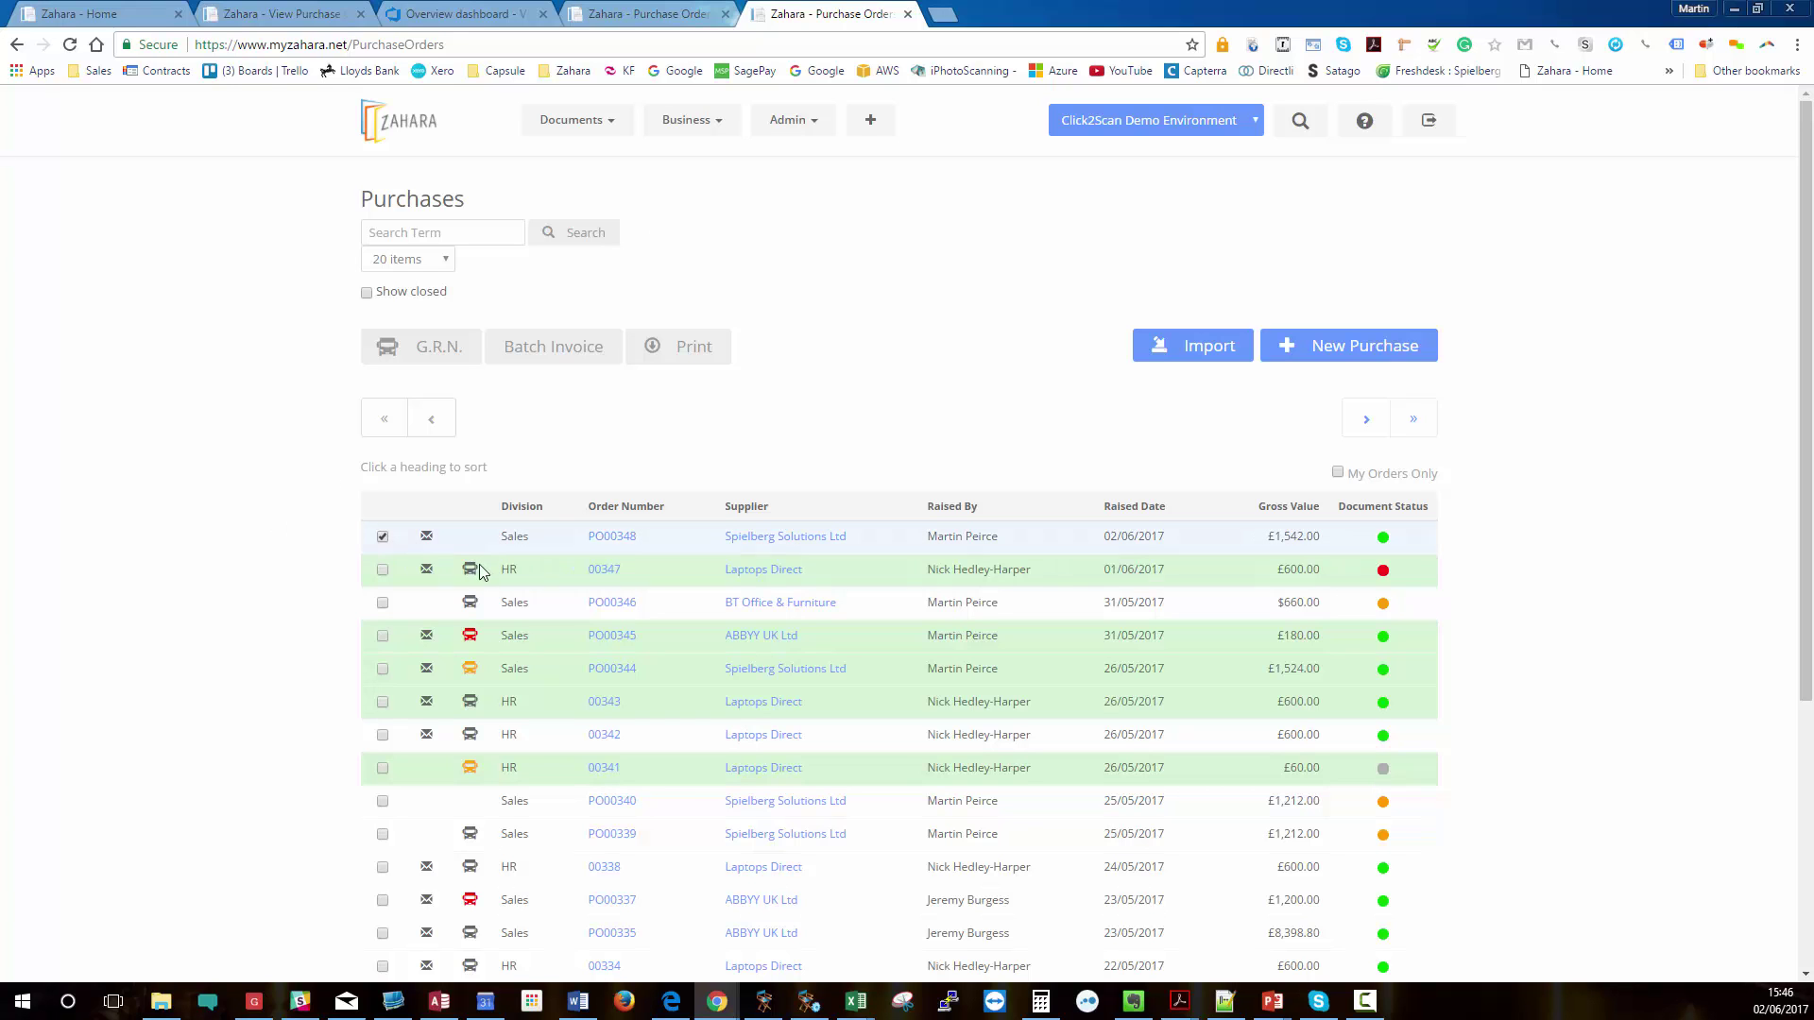
left_click(427, 365)
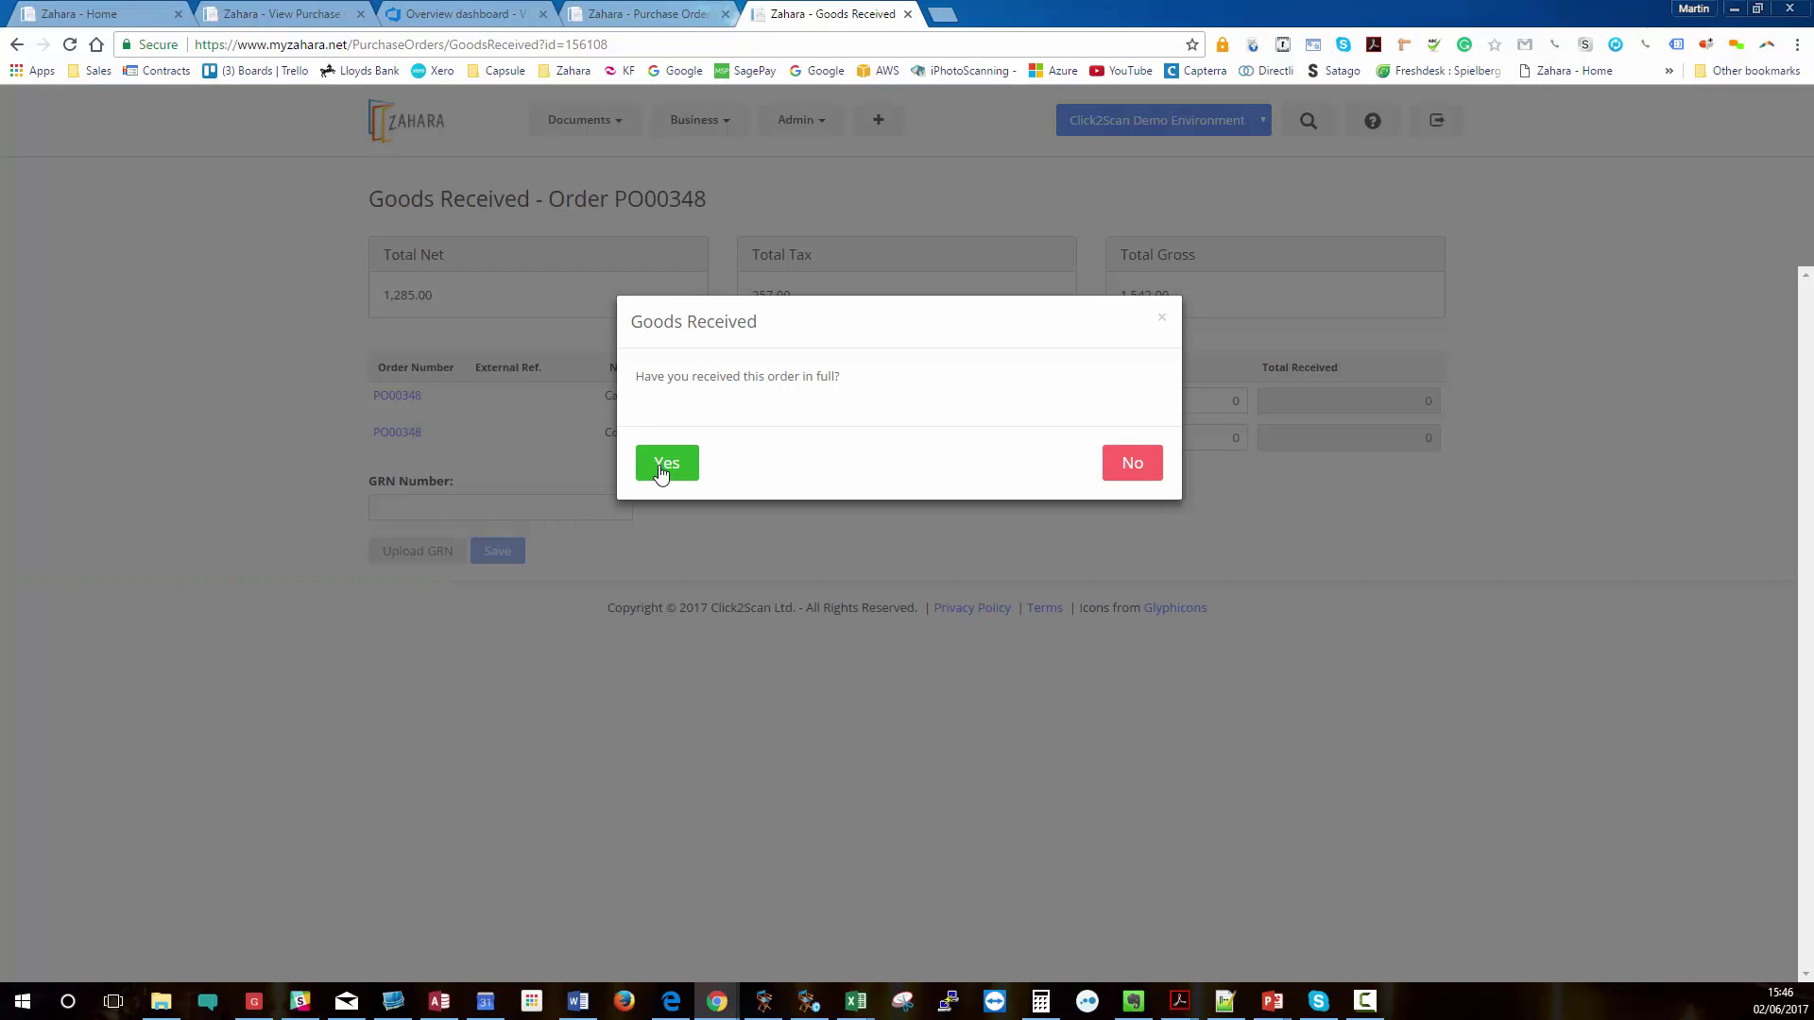
left_click(1142, 467)
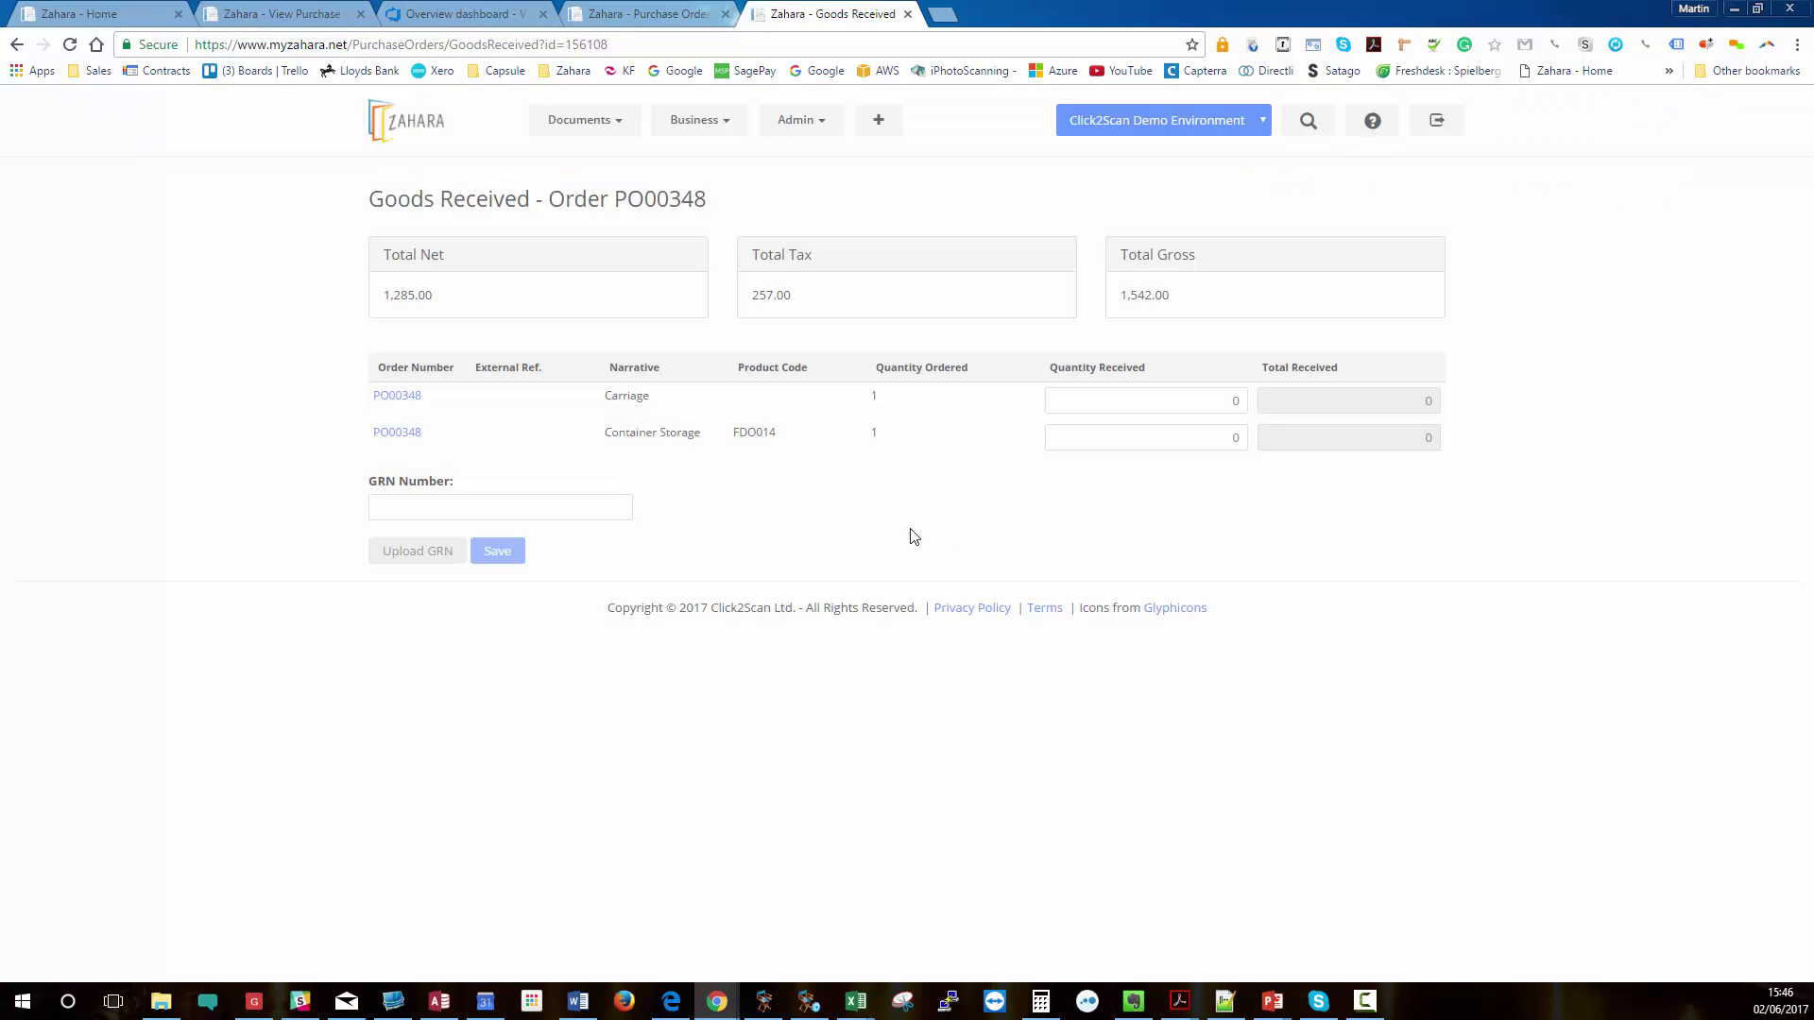
Set the Carriage line's quantity received to 1 and enter 2342333 as the GRN number.
left_click(1224, 402)
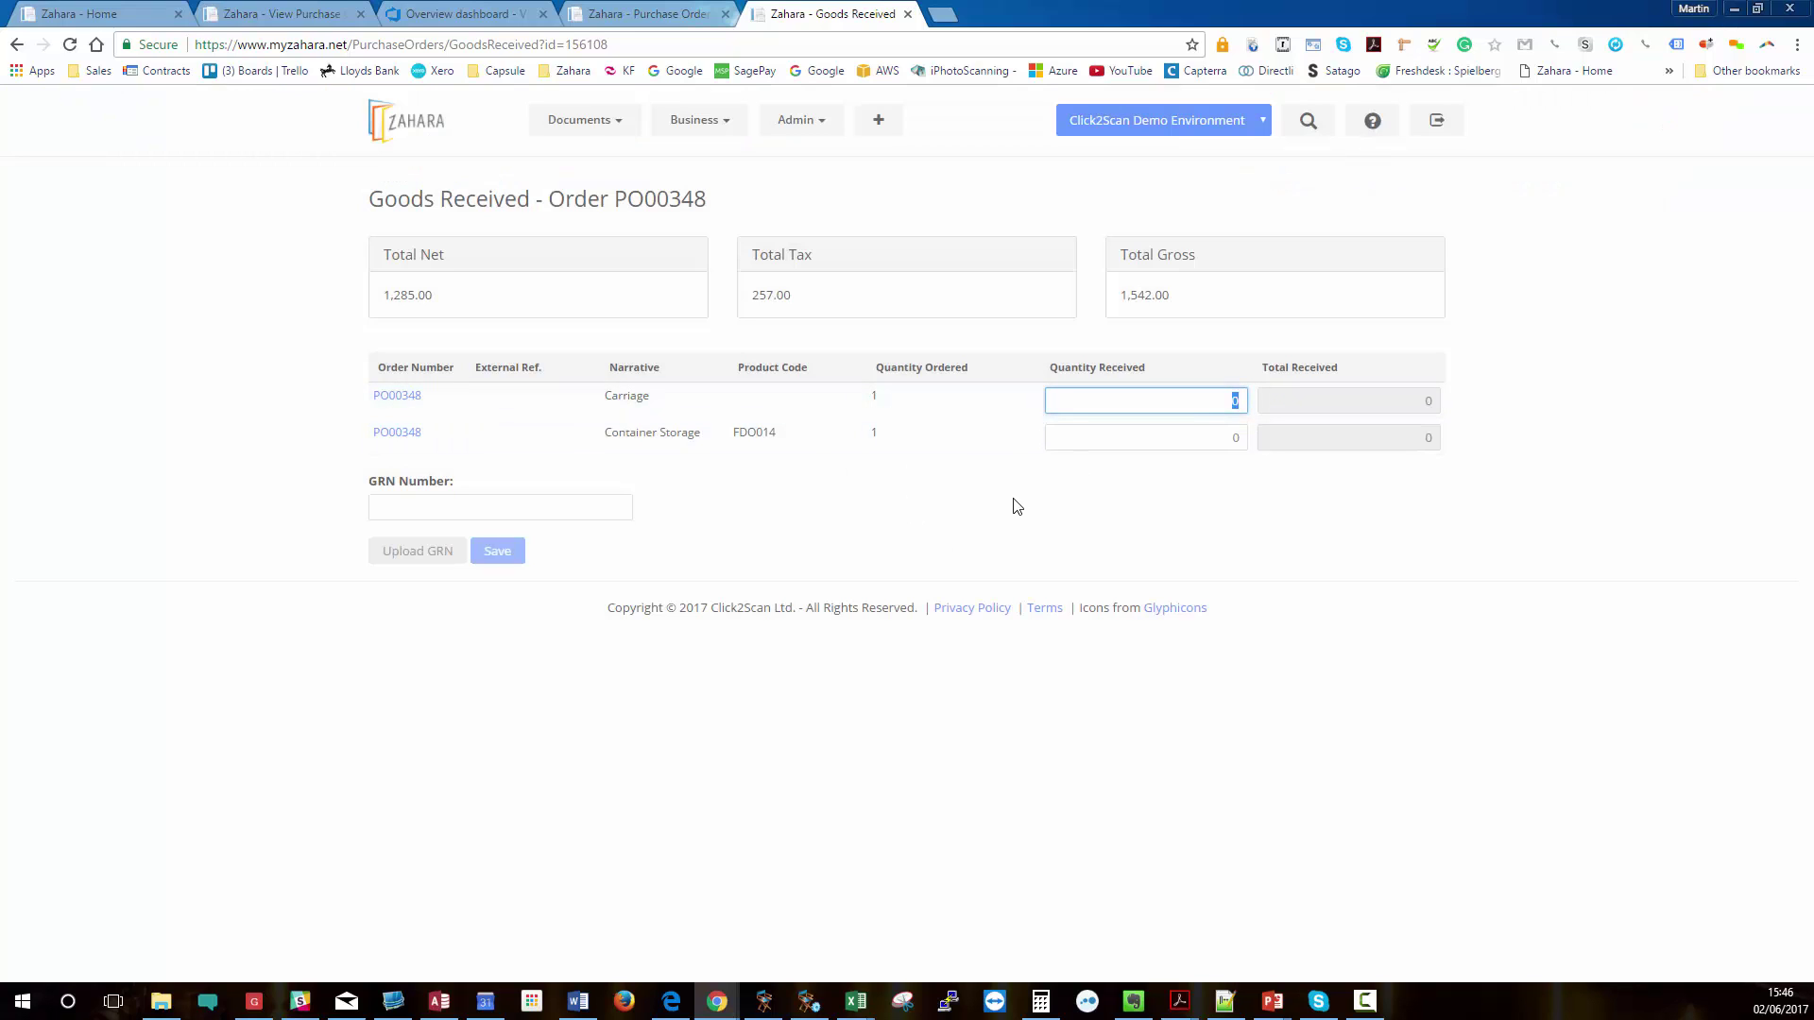
type("1")
left_click(1172, 534)
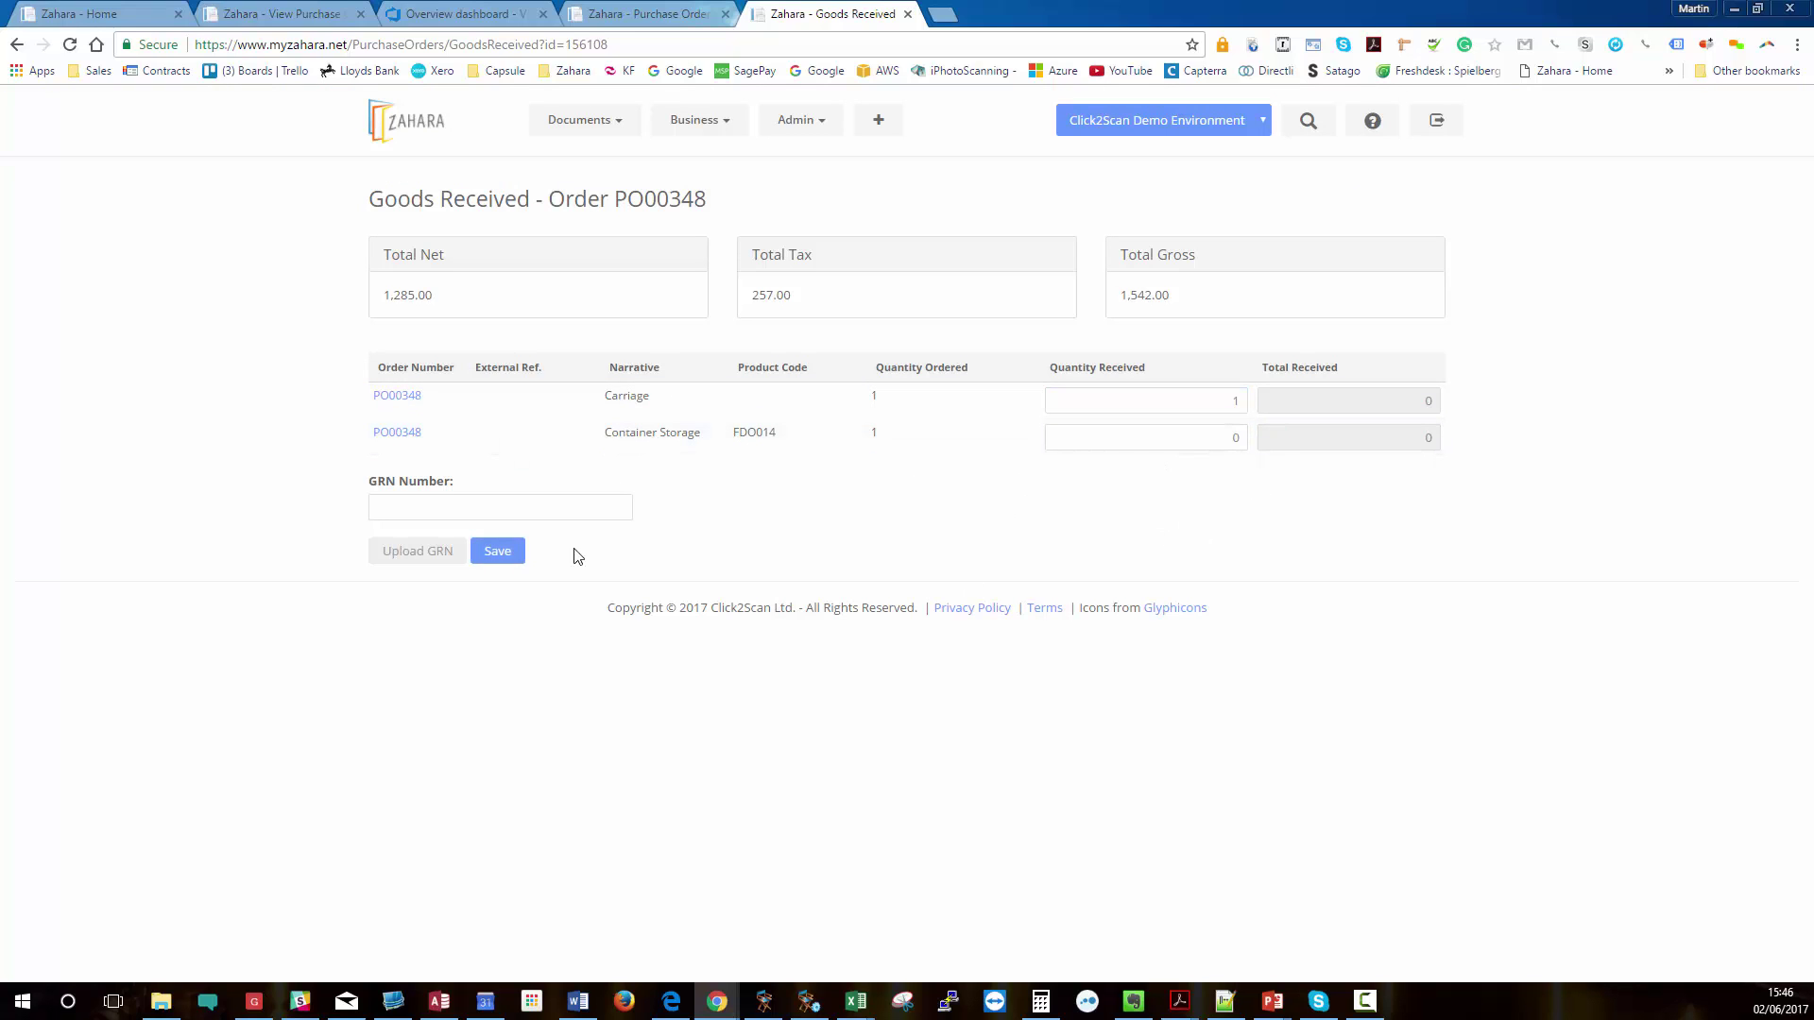
left_click(437, 509)
type("2342333")
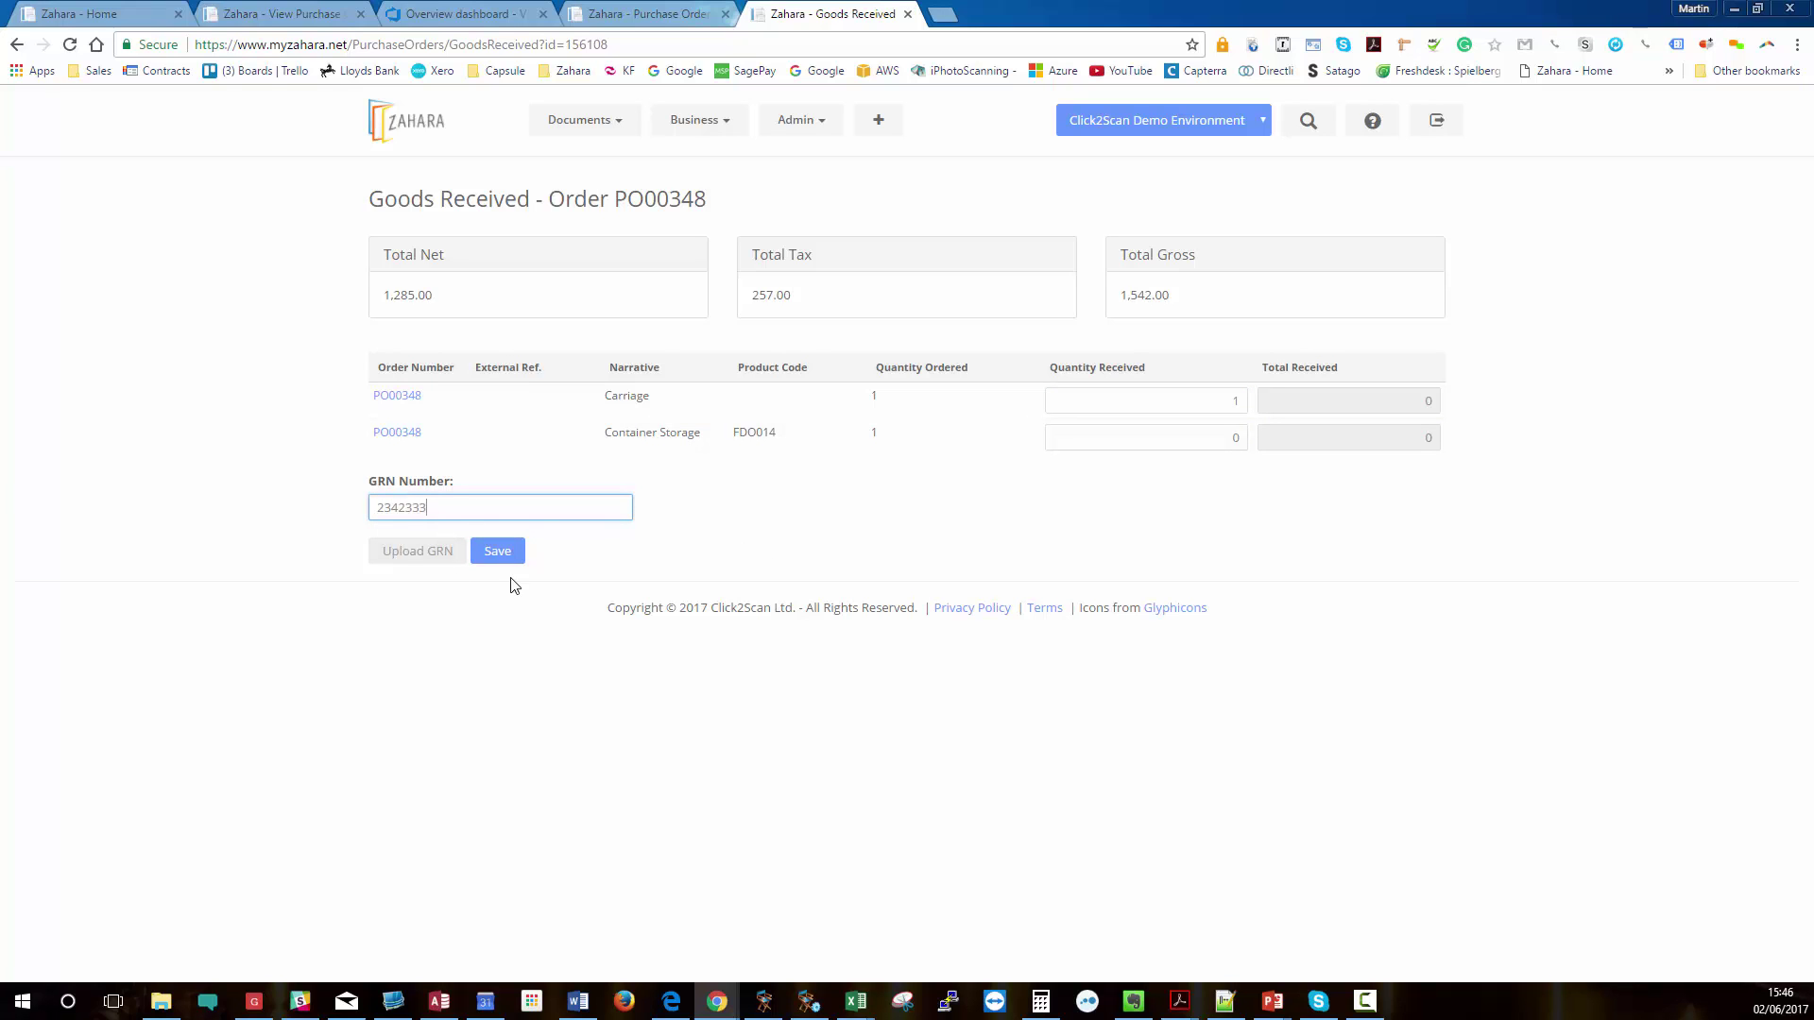
Upload Invoice_6178185.pdf from Downloads as the goods received note and close the upload dialog.
left_click(418, 550)
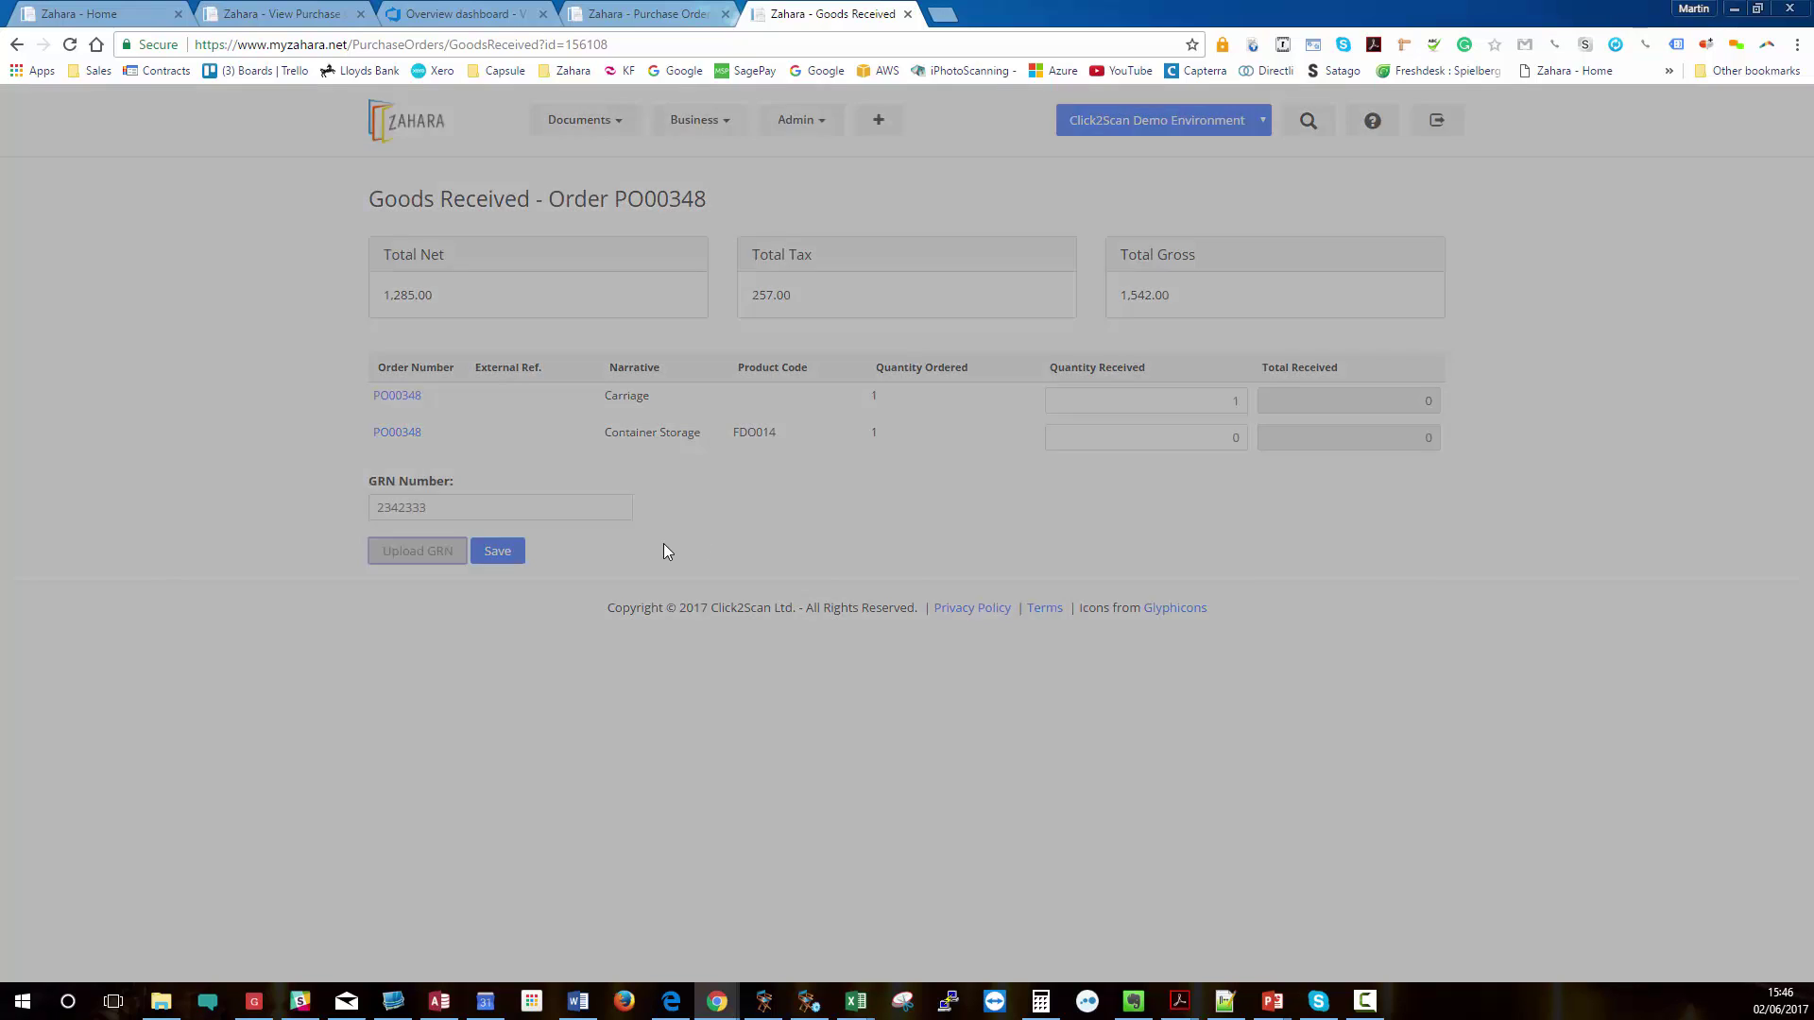
left_click(900, 469)
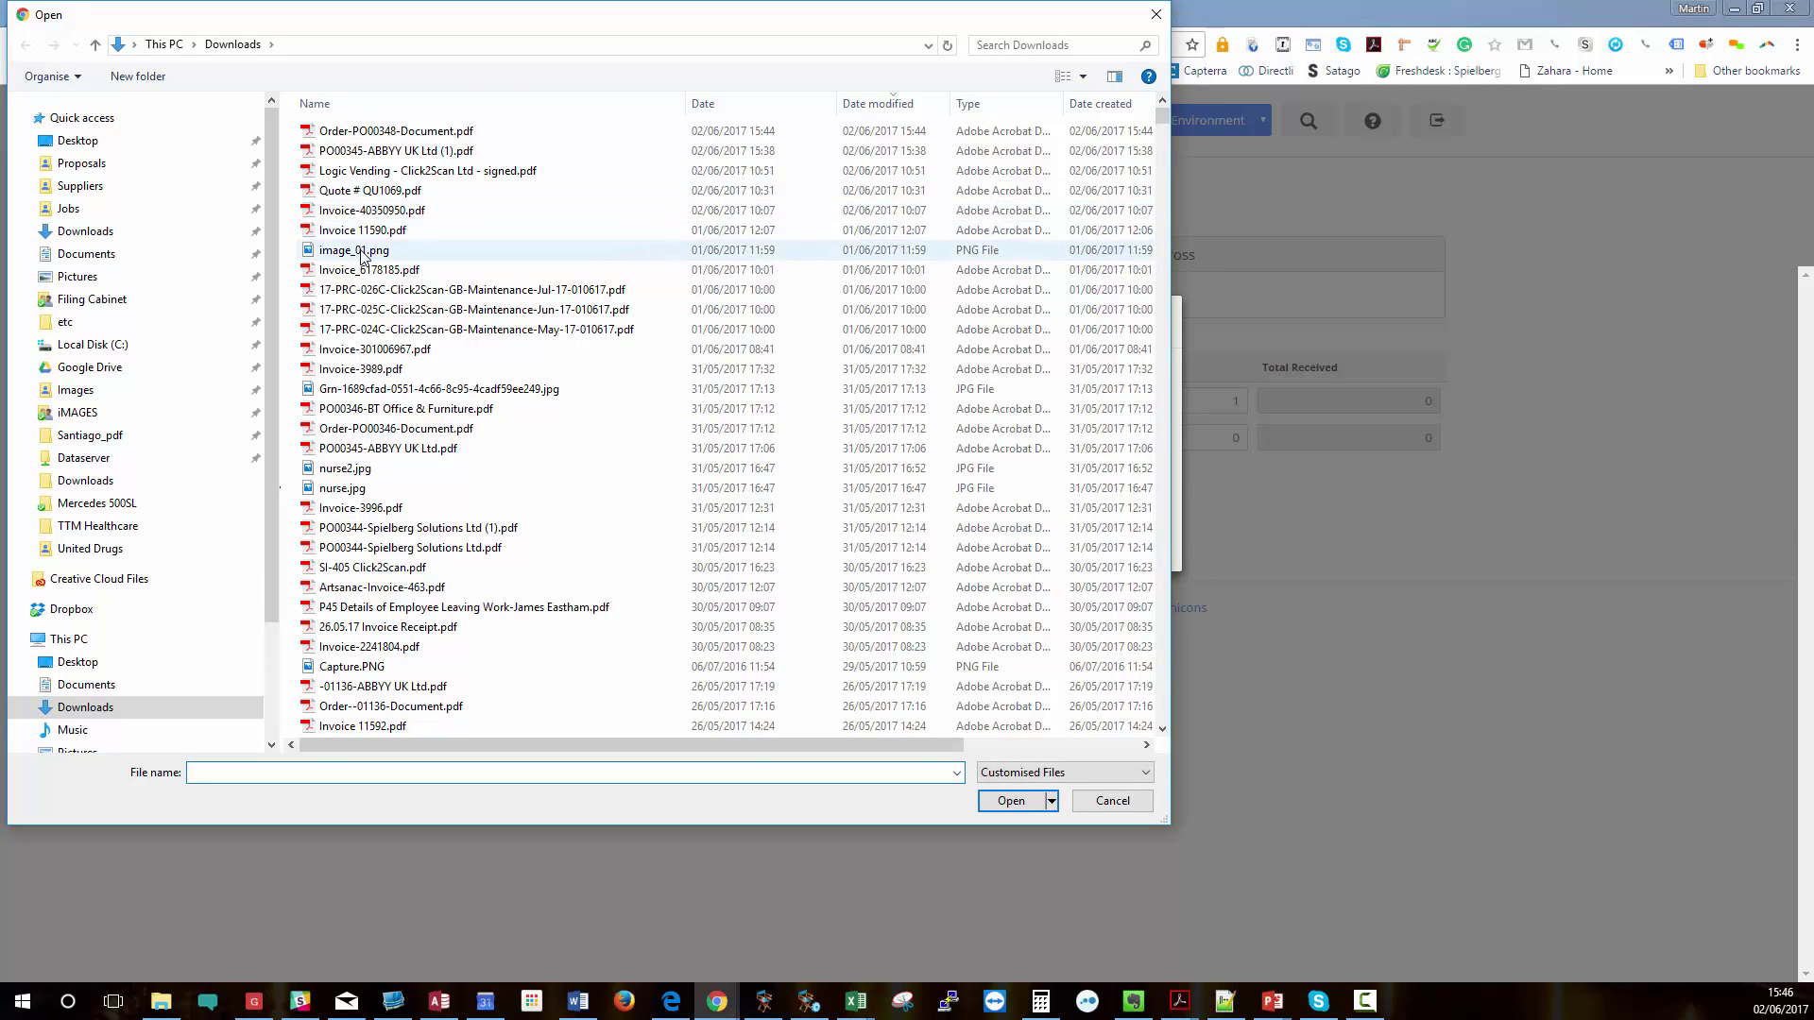
left_click(366, 271)
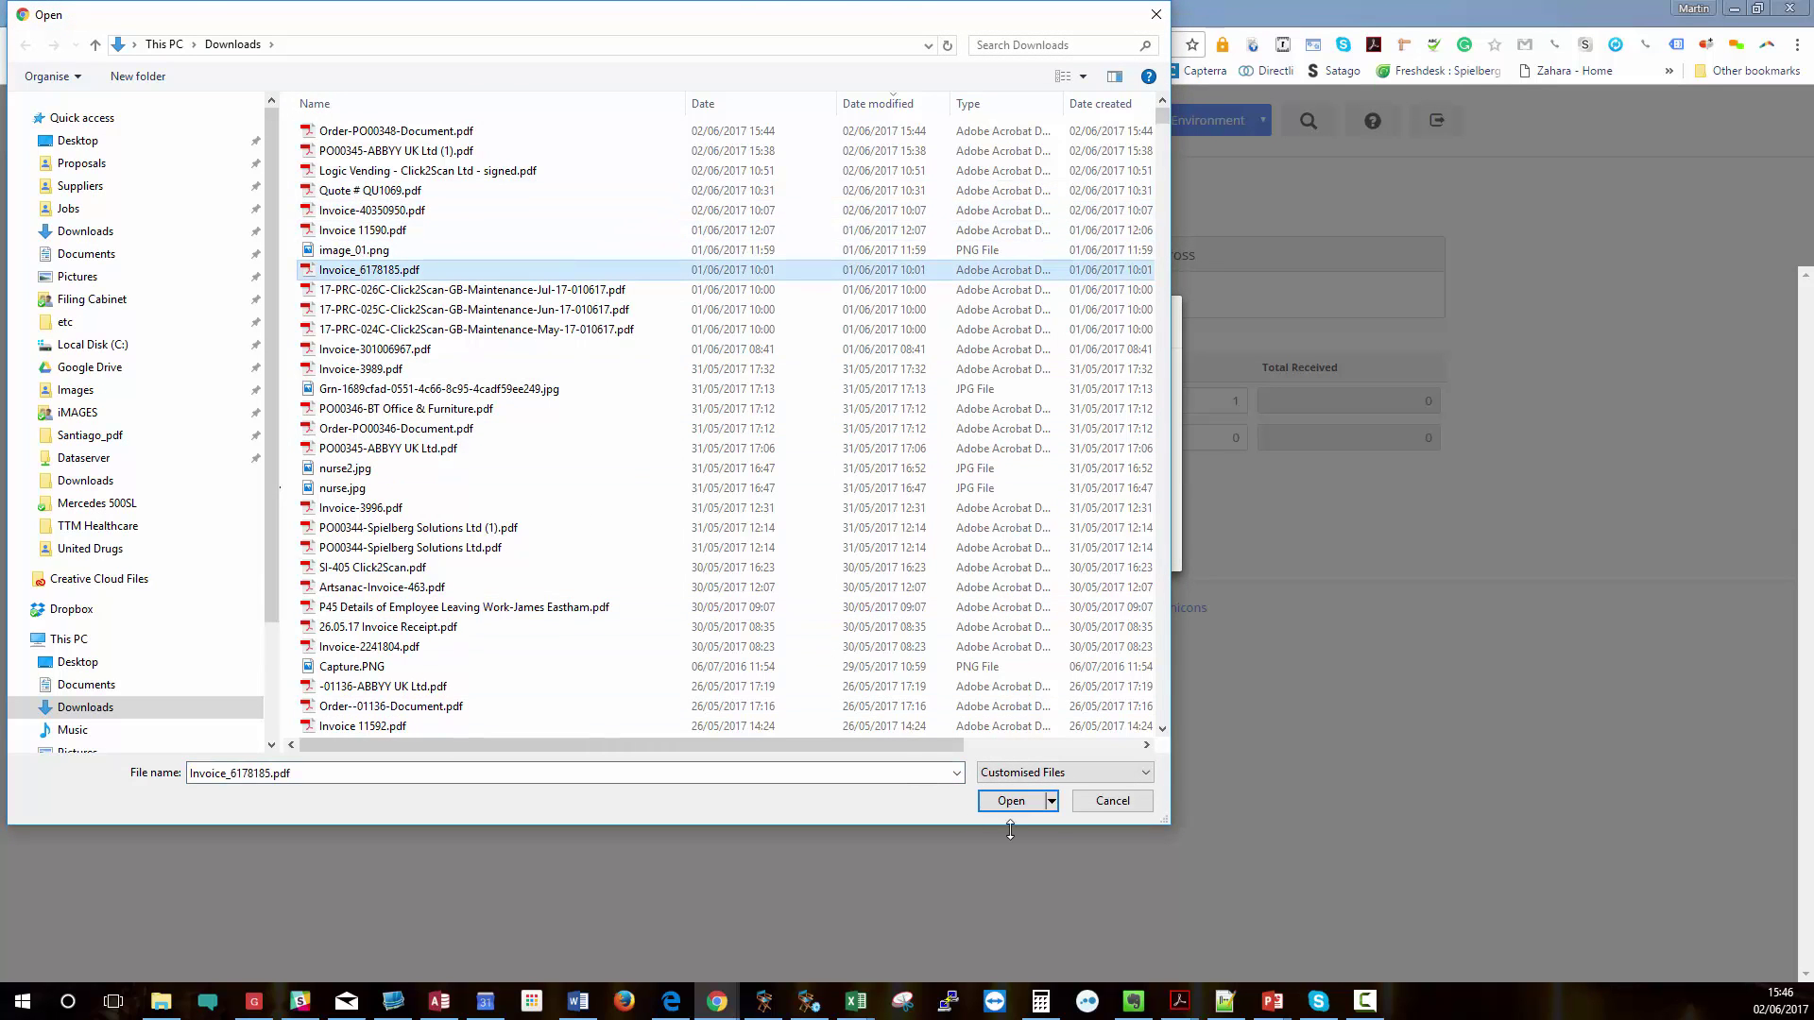
left_click(1011, 801)
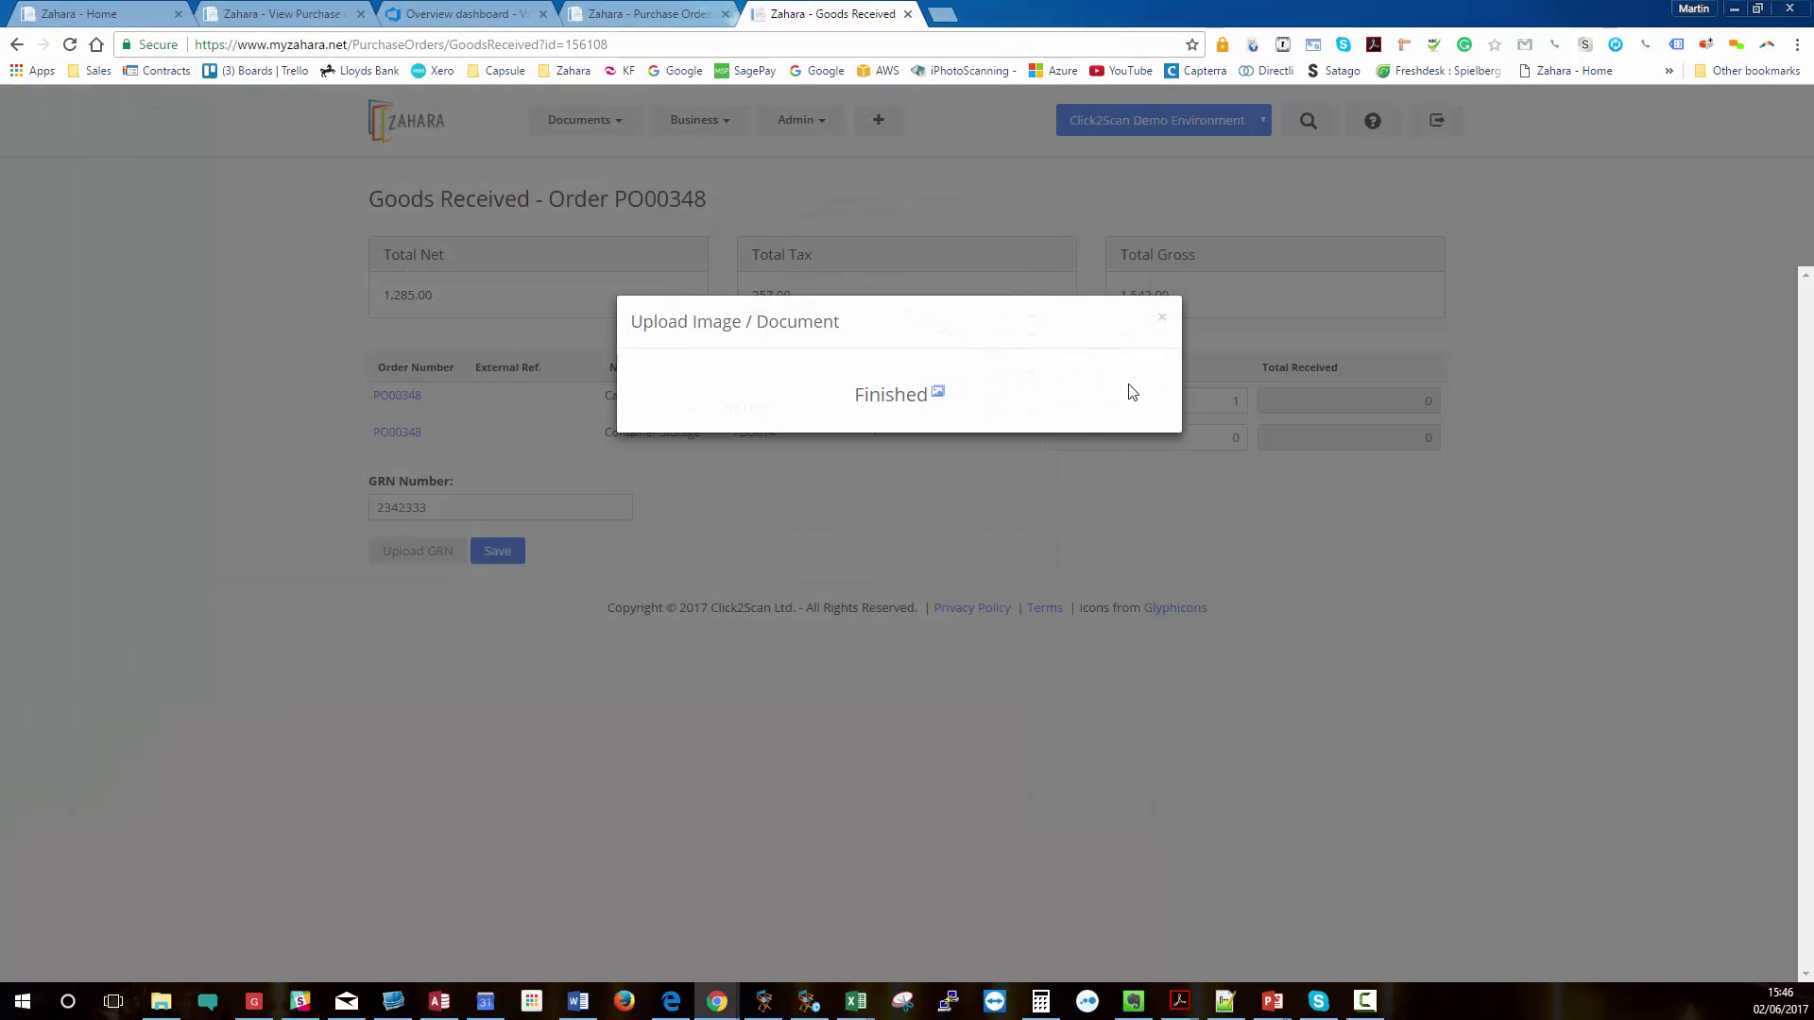
left_click(1162, 317)
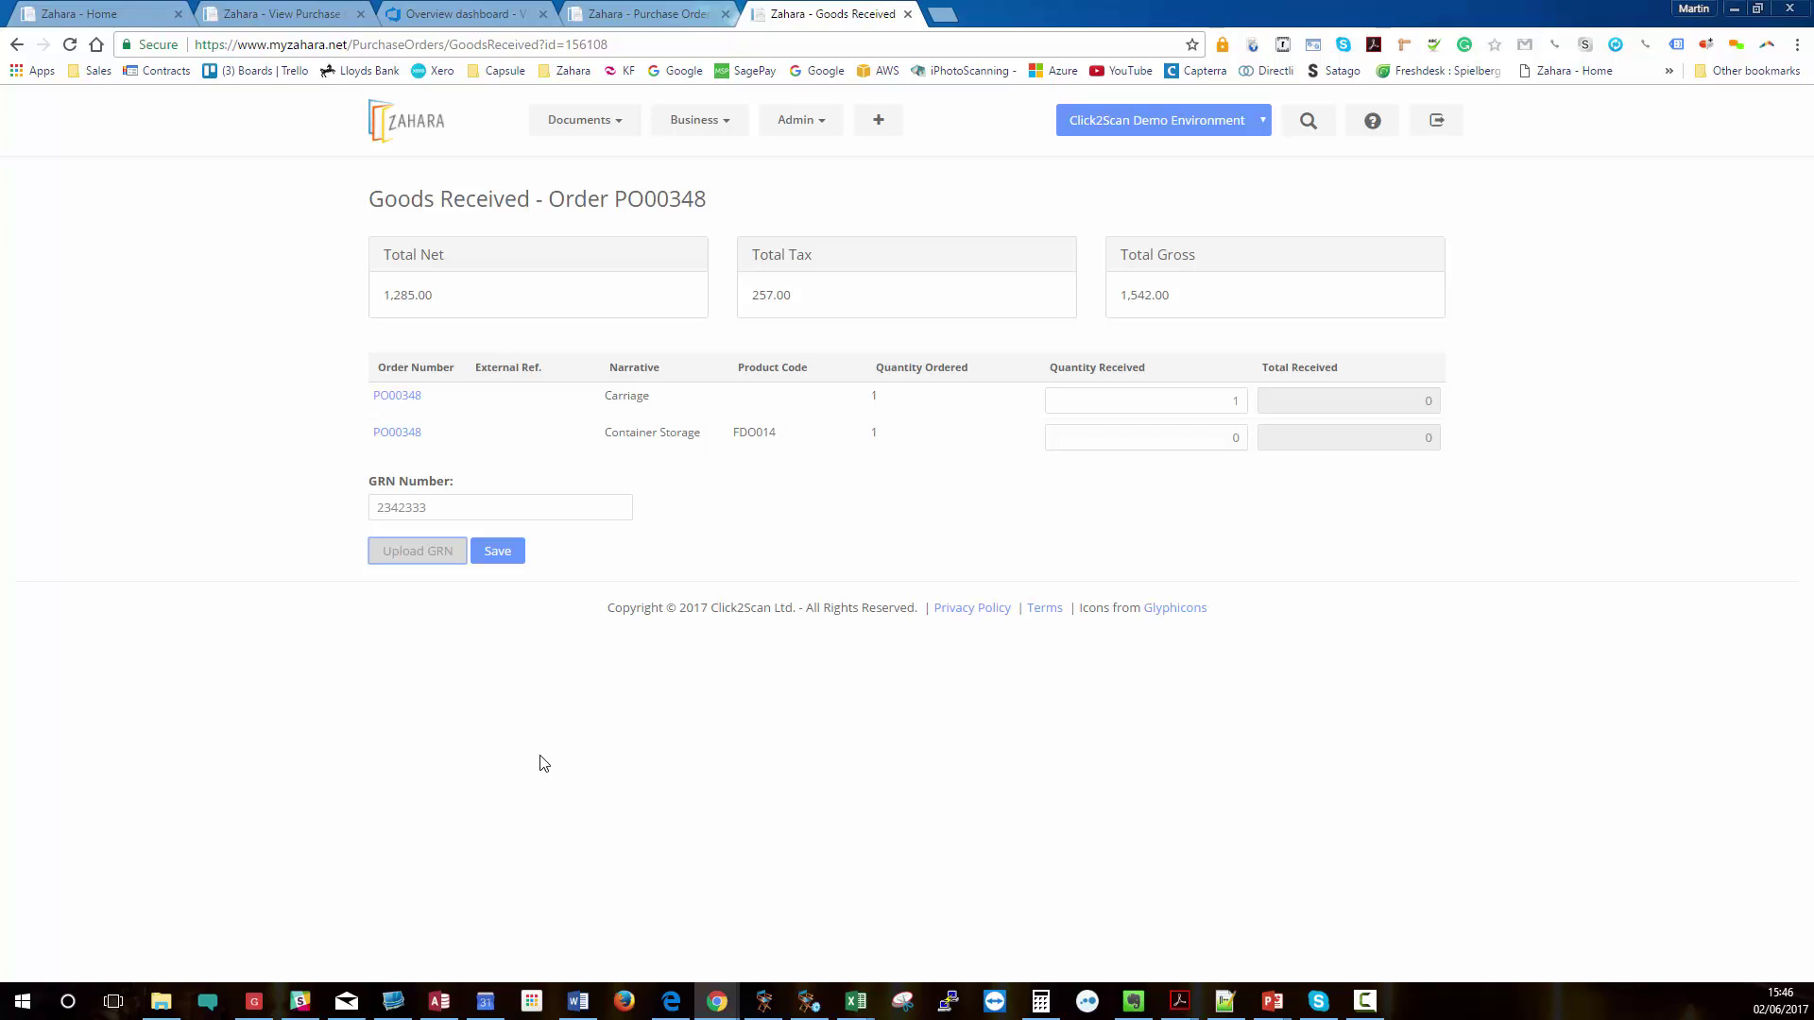
Save the Carriage goods receipt and return to the purchases list.
left_click(490, 555)
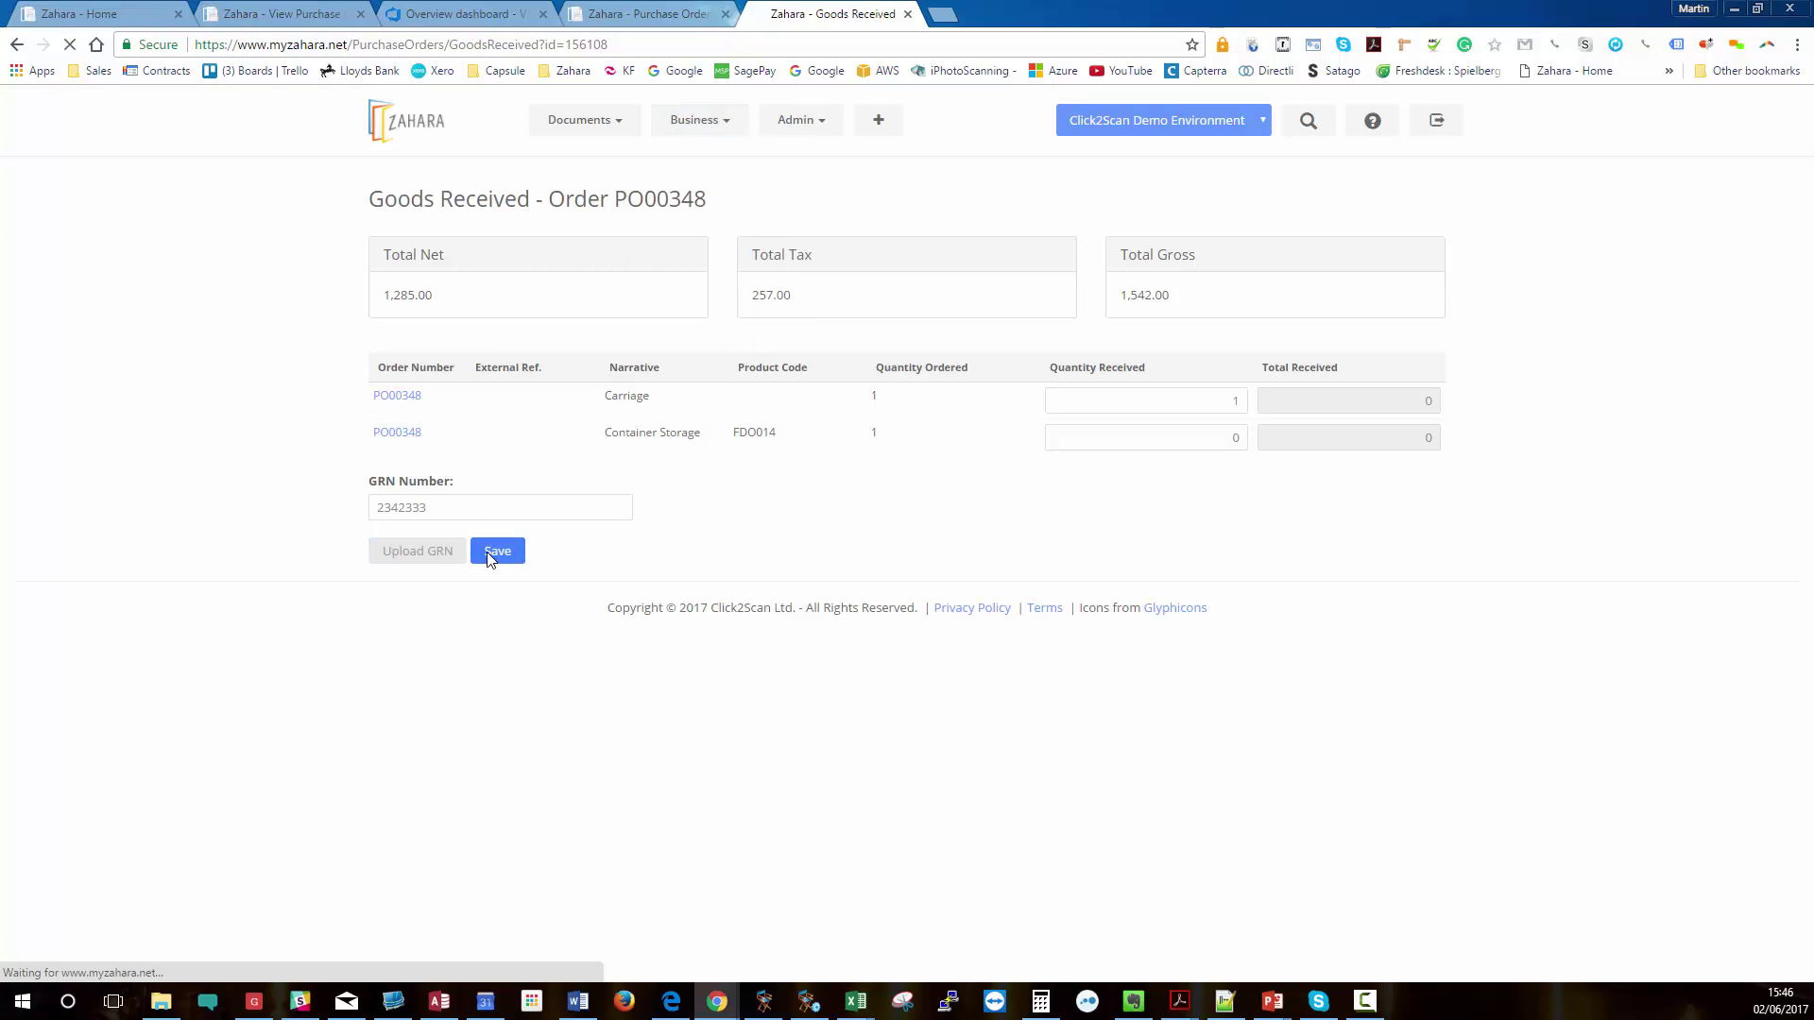
mouse_move(579, 120)
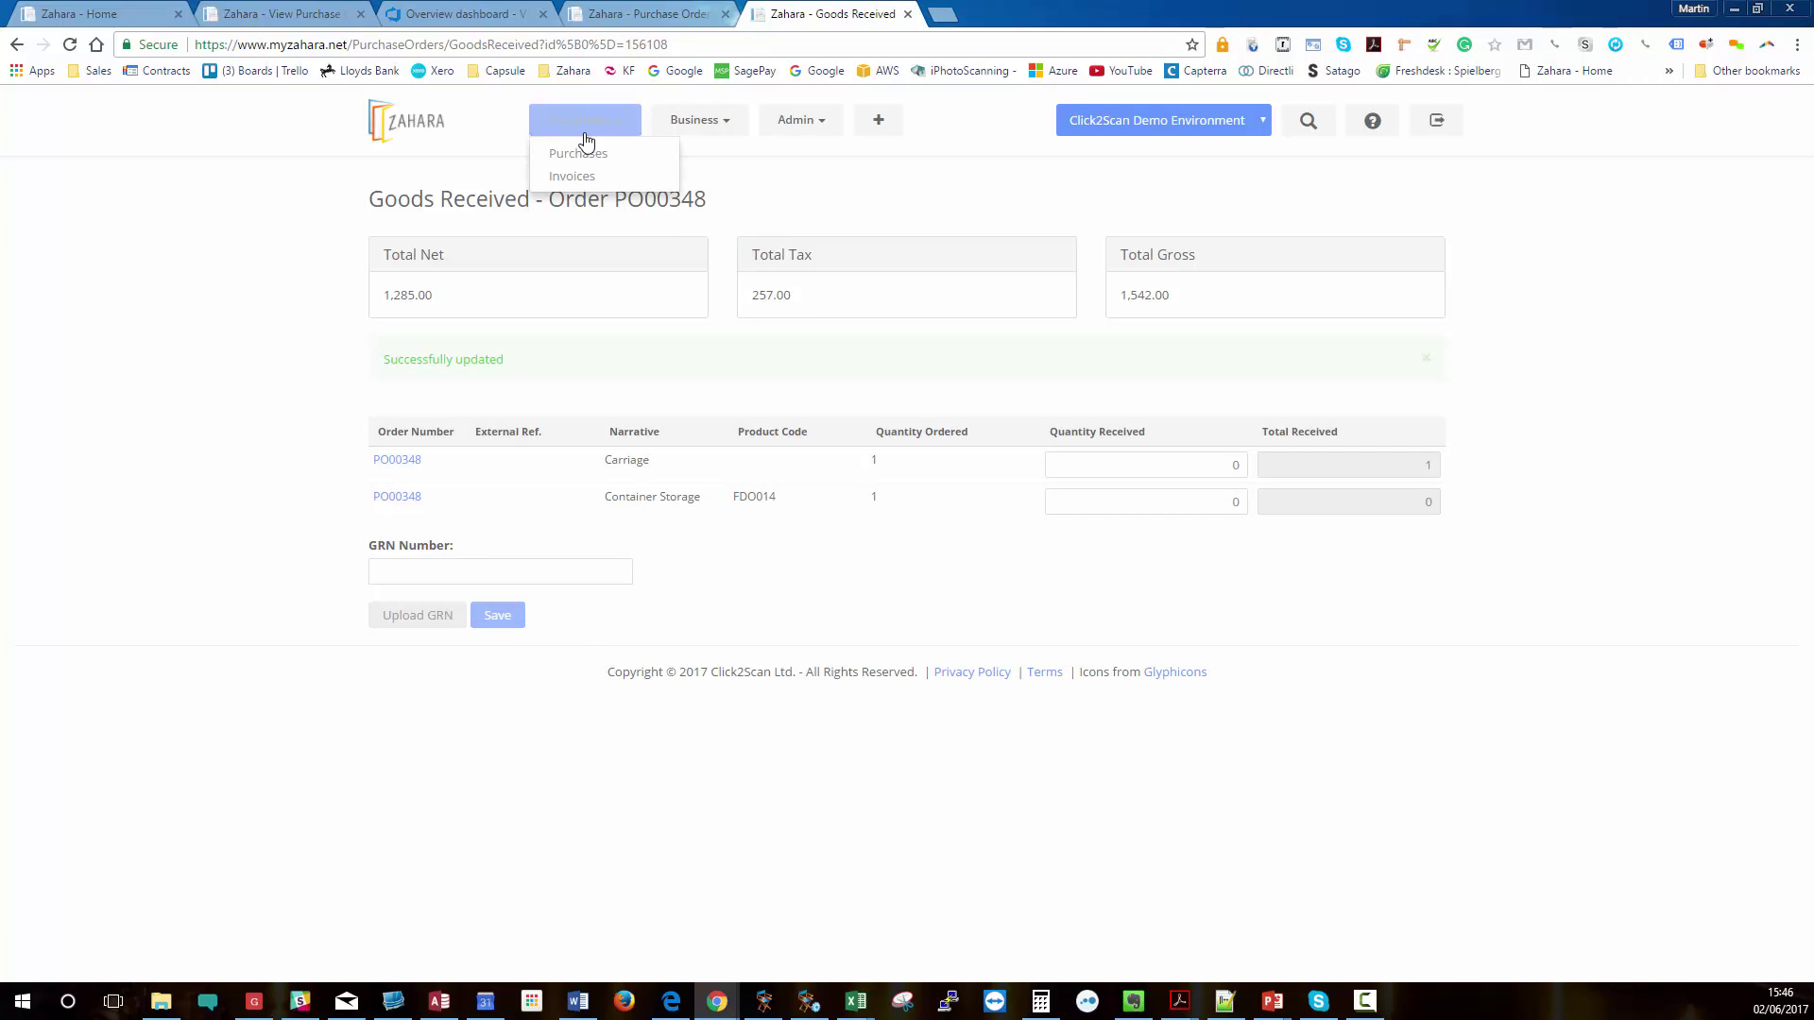
left_click(583, 155)
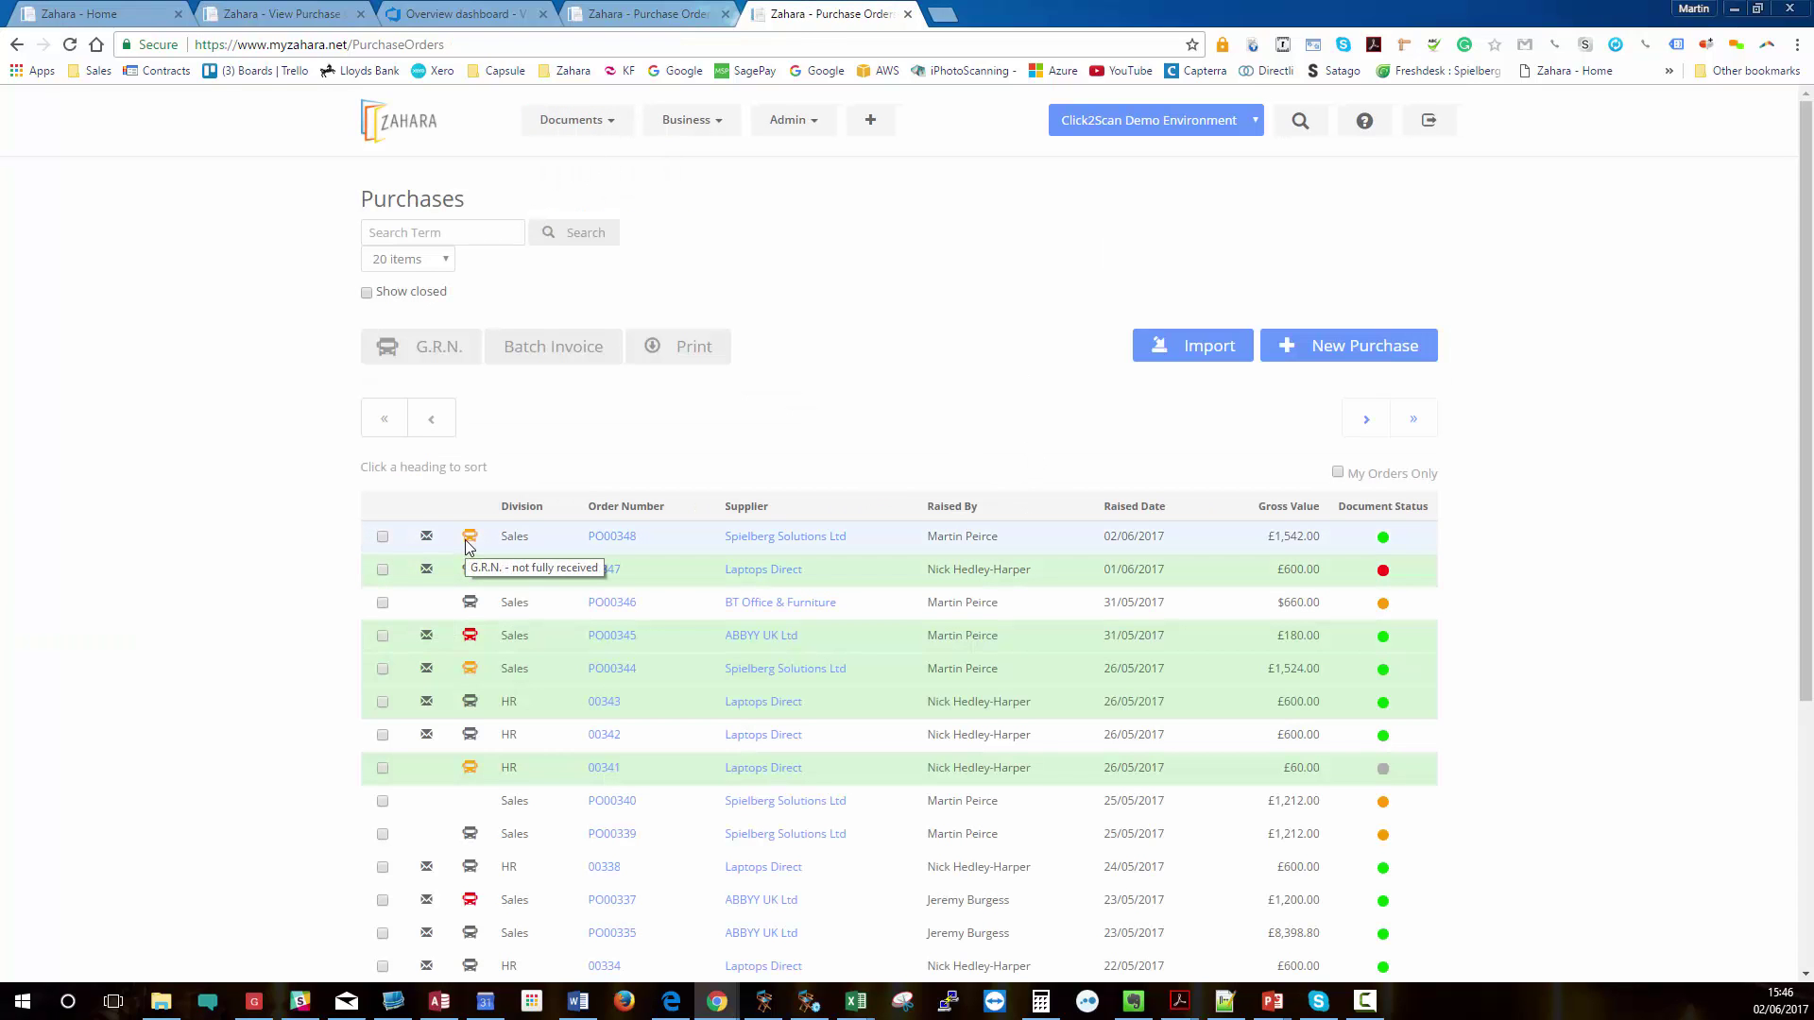
Open the newest Spielberg Solutions Ltd order and review the goods received entry and its file link in the document history.
left_click(614, 537)
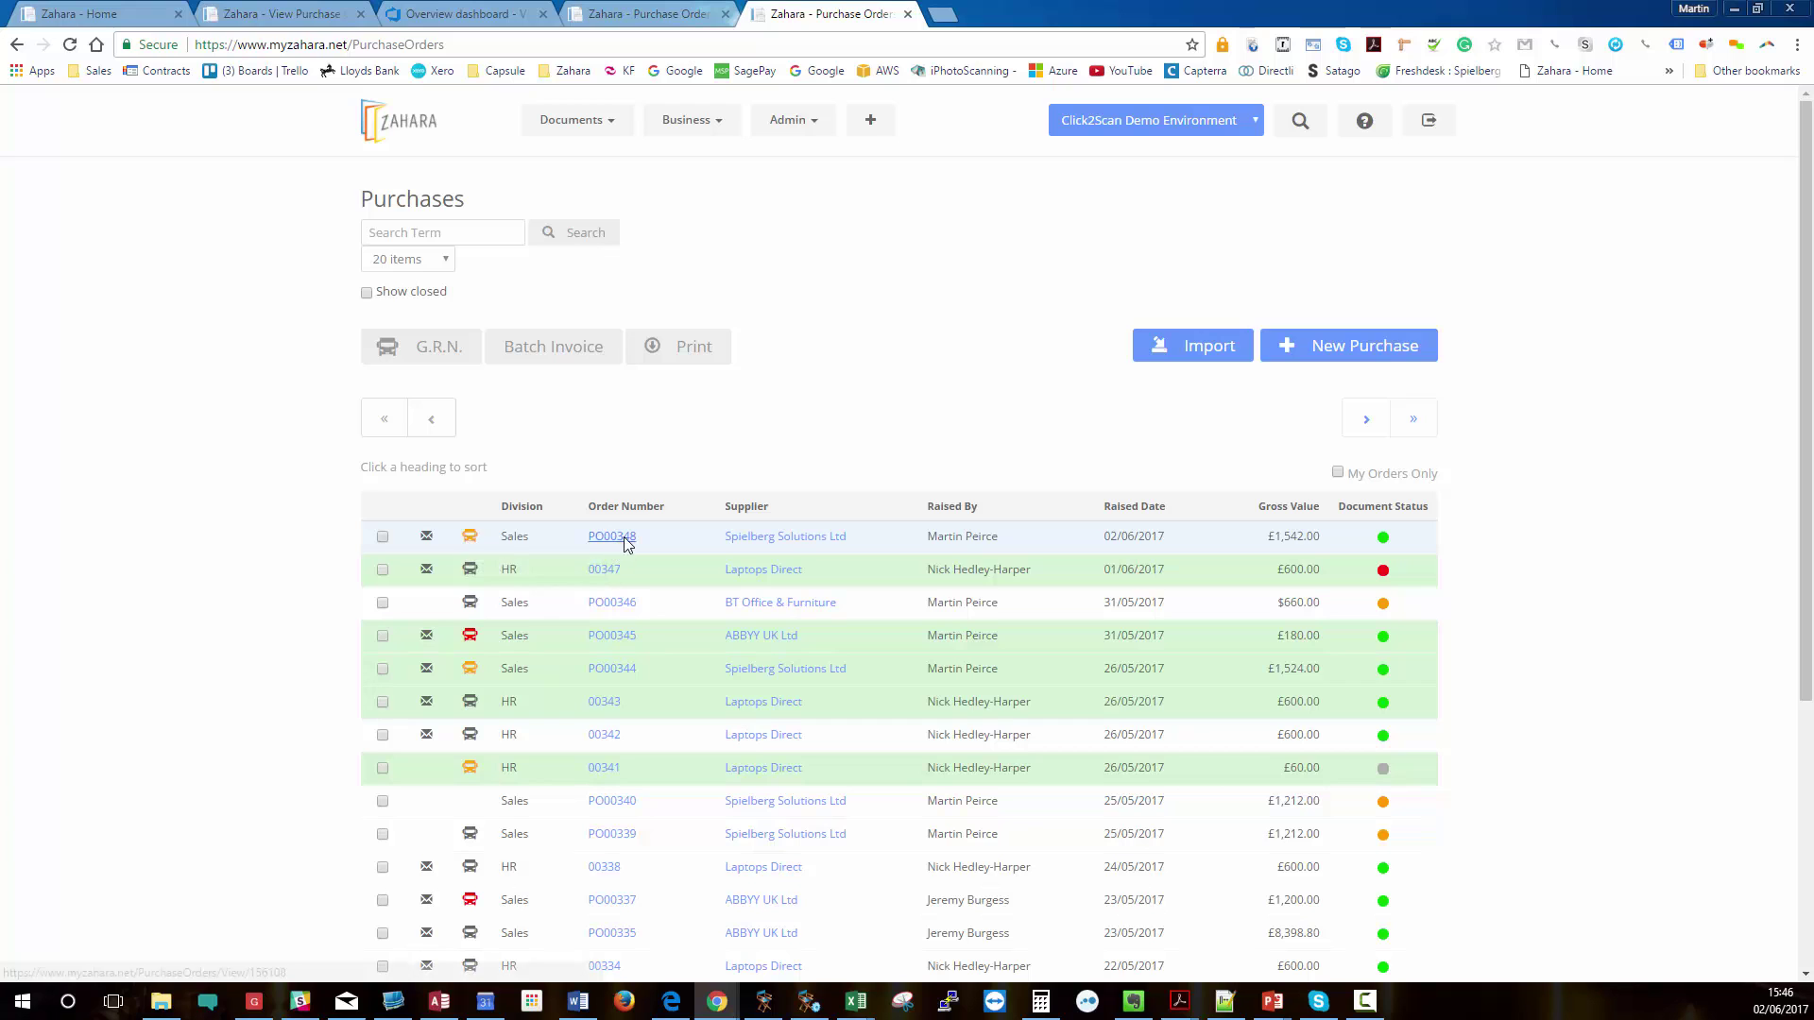
scroll(725, 530, "down", 5)
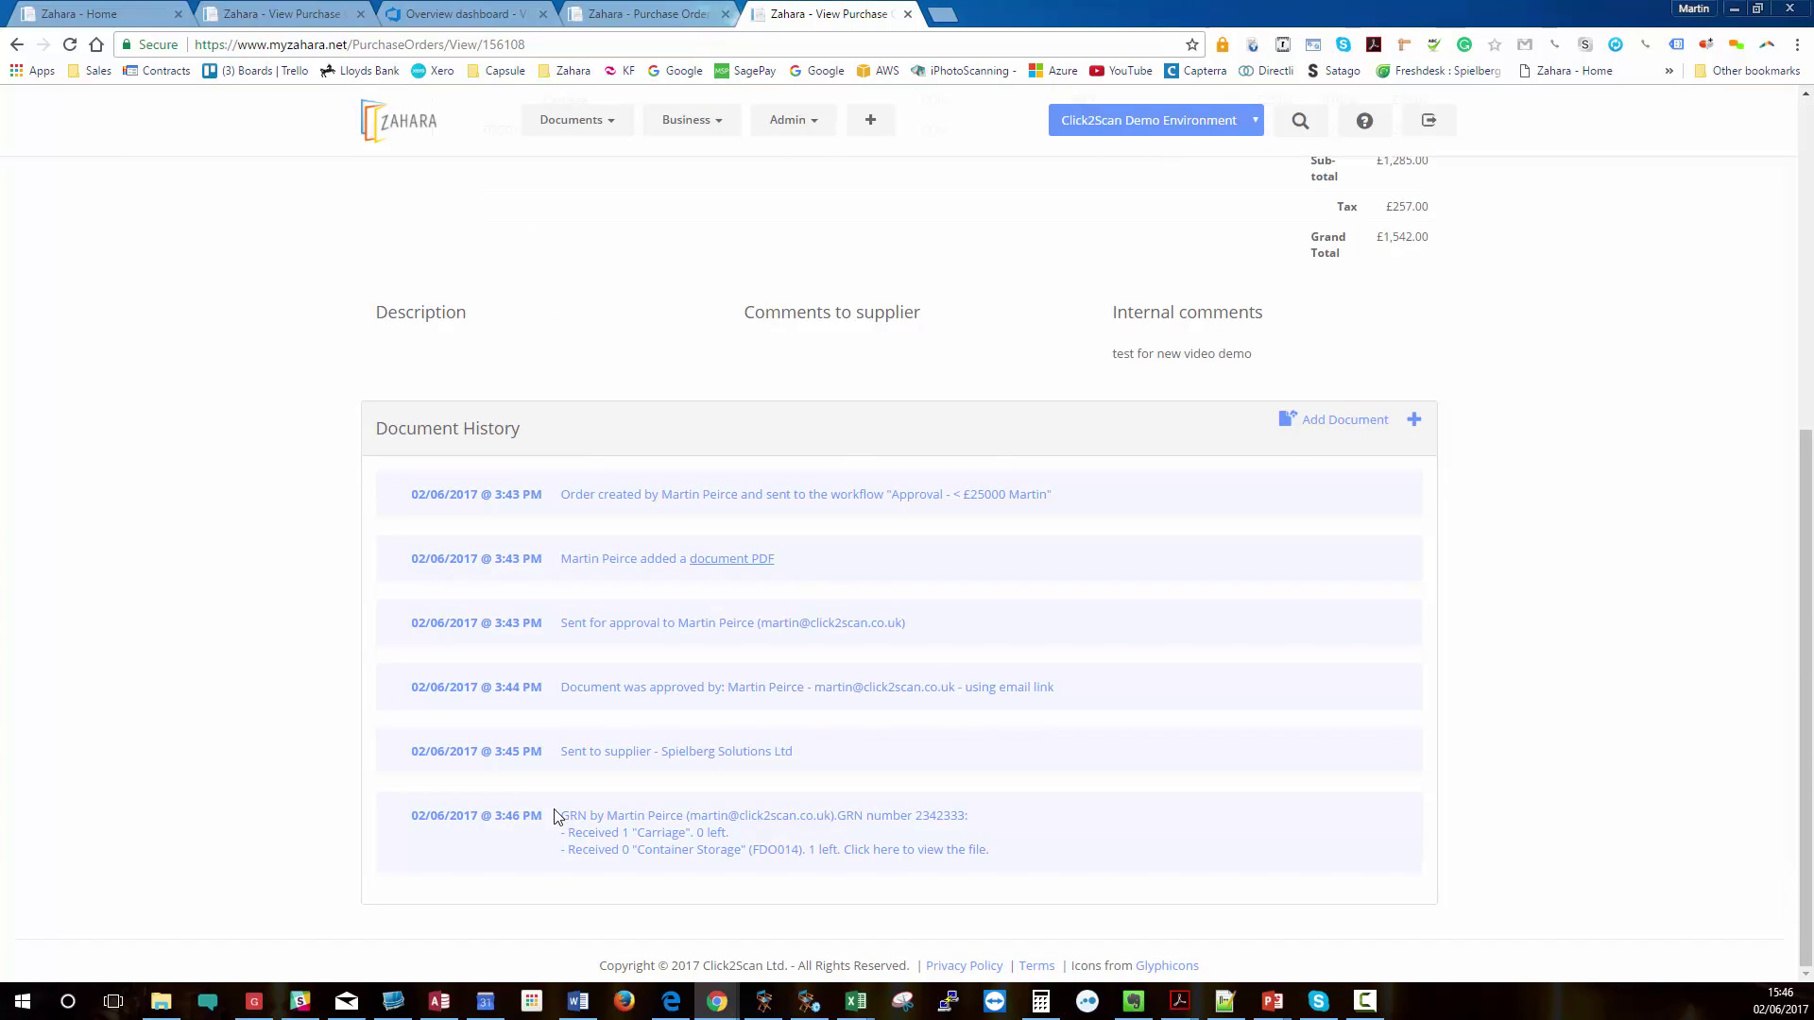
left_click_drag(558, 816, 1078, 803)
left_click(848, 832)
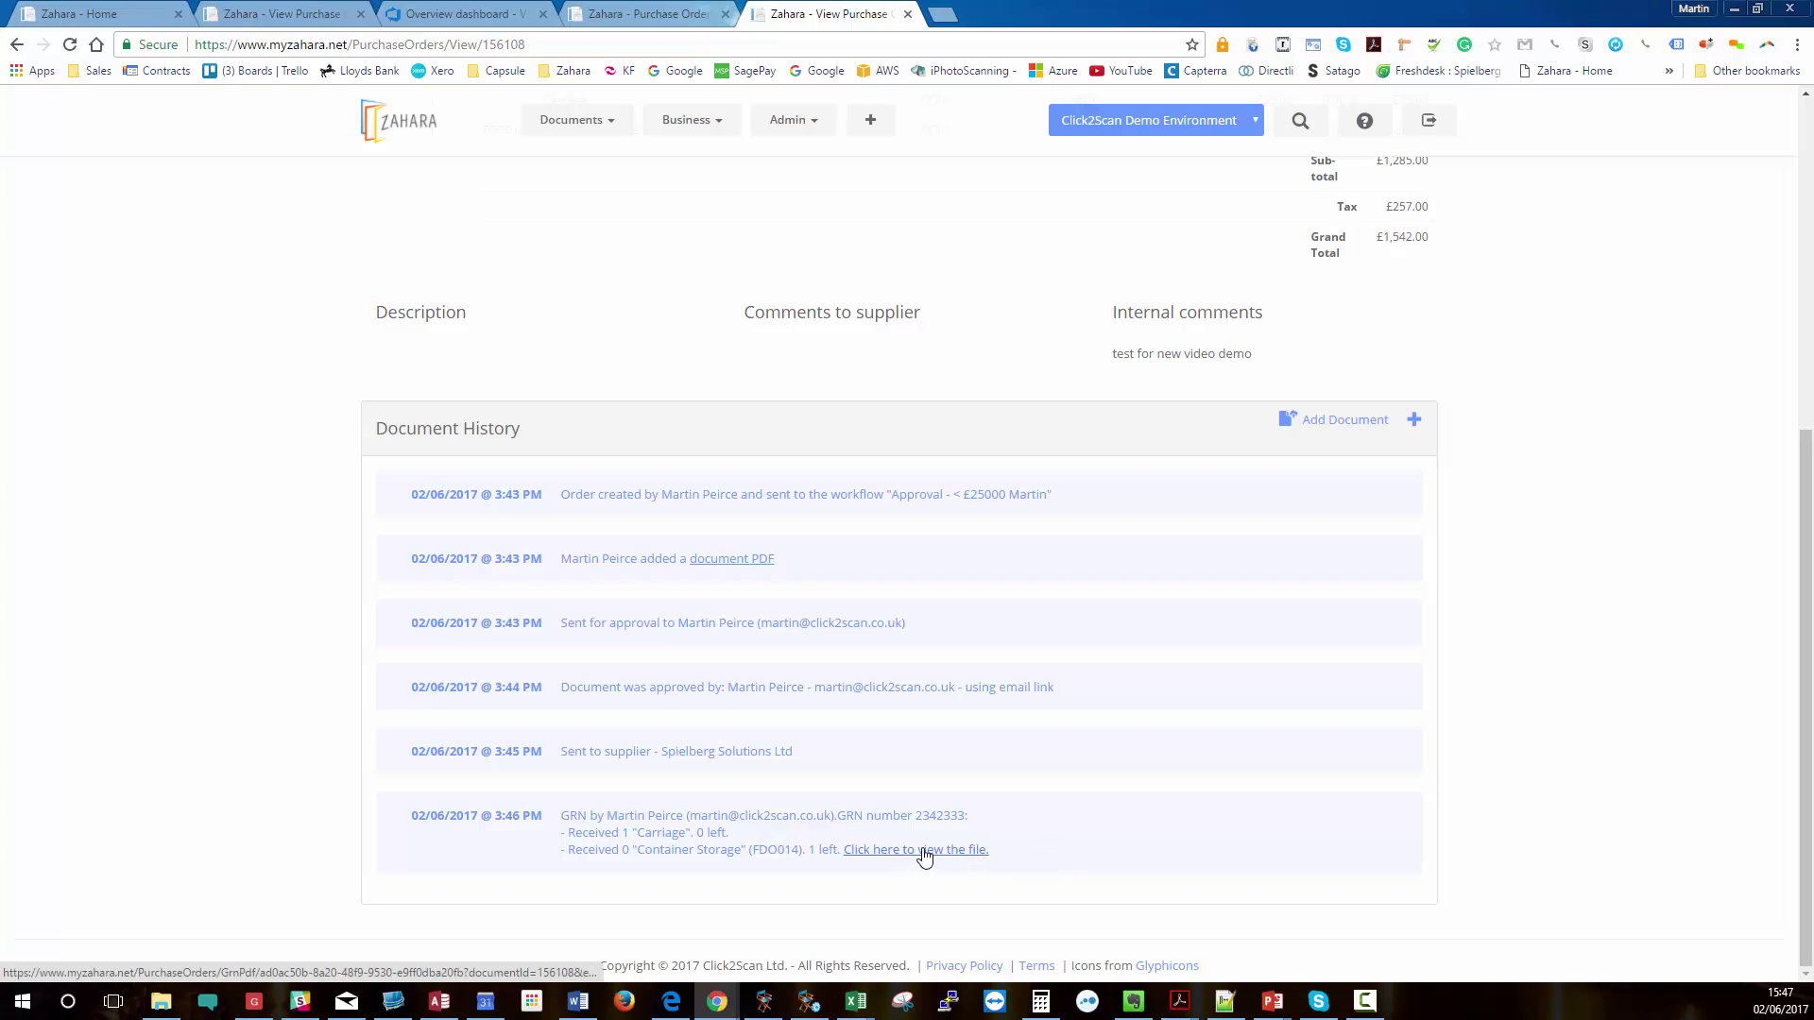
scroll(855, 874, "up", 6)
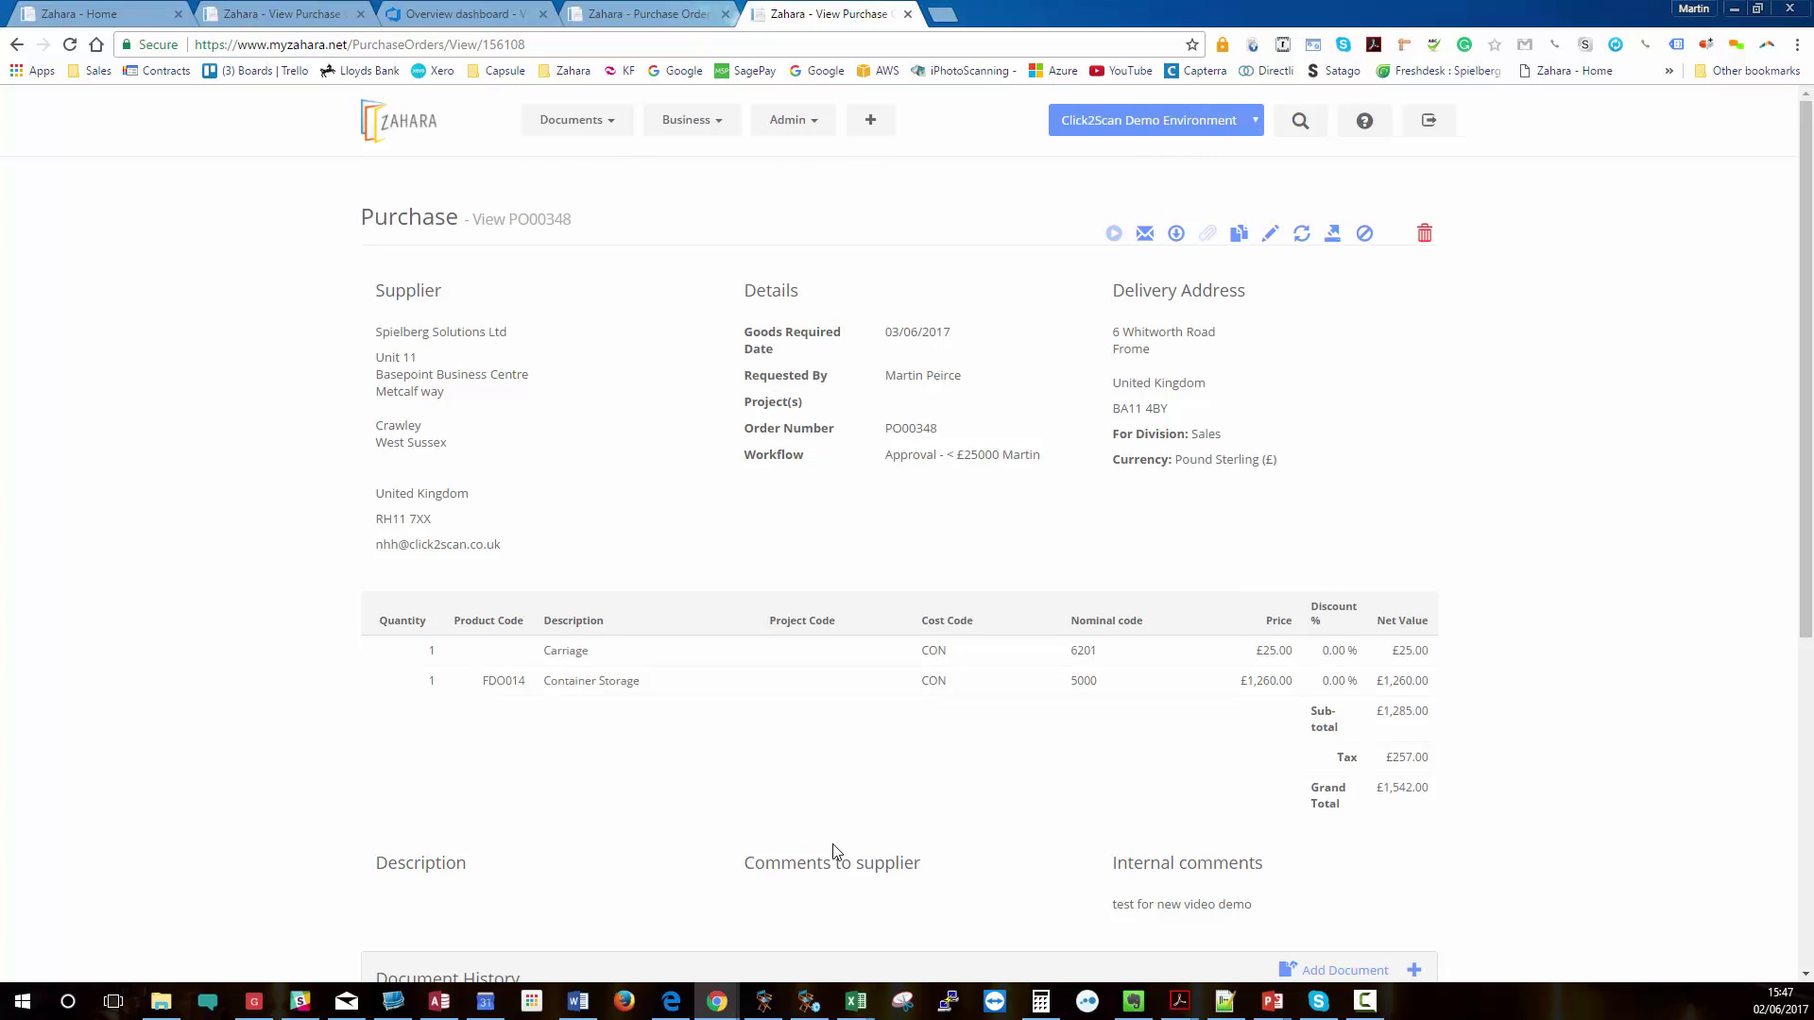
Record a second goods receipt for the newest Spielberg Solutions Ltd order with 1 Container Storage received, and save it.
left_click(579, 121)
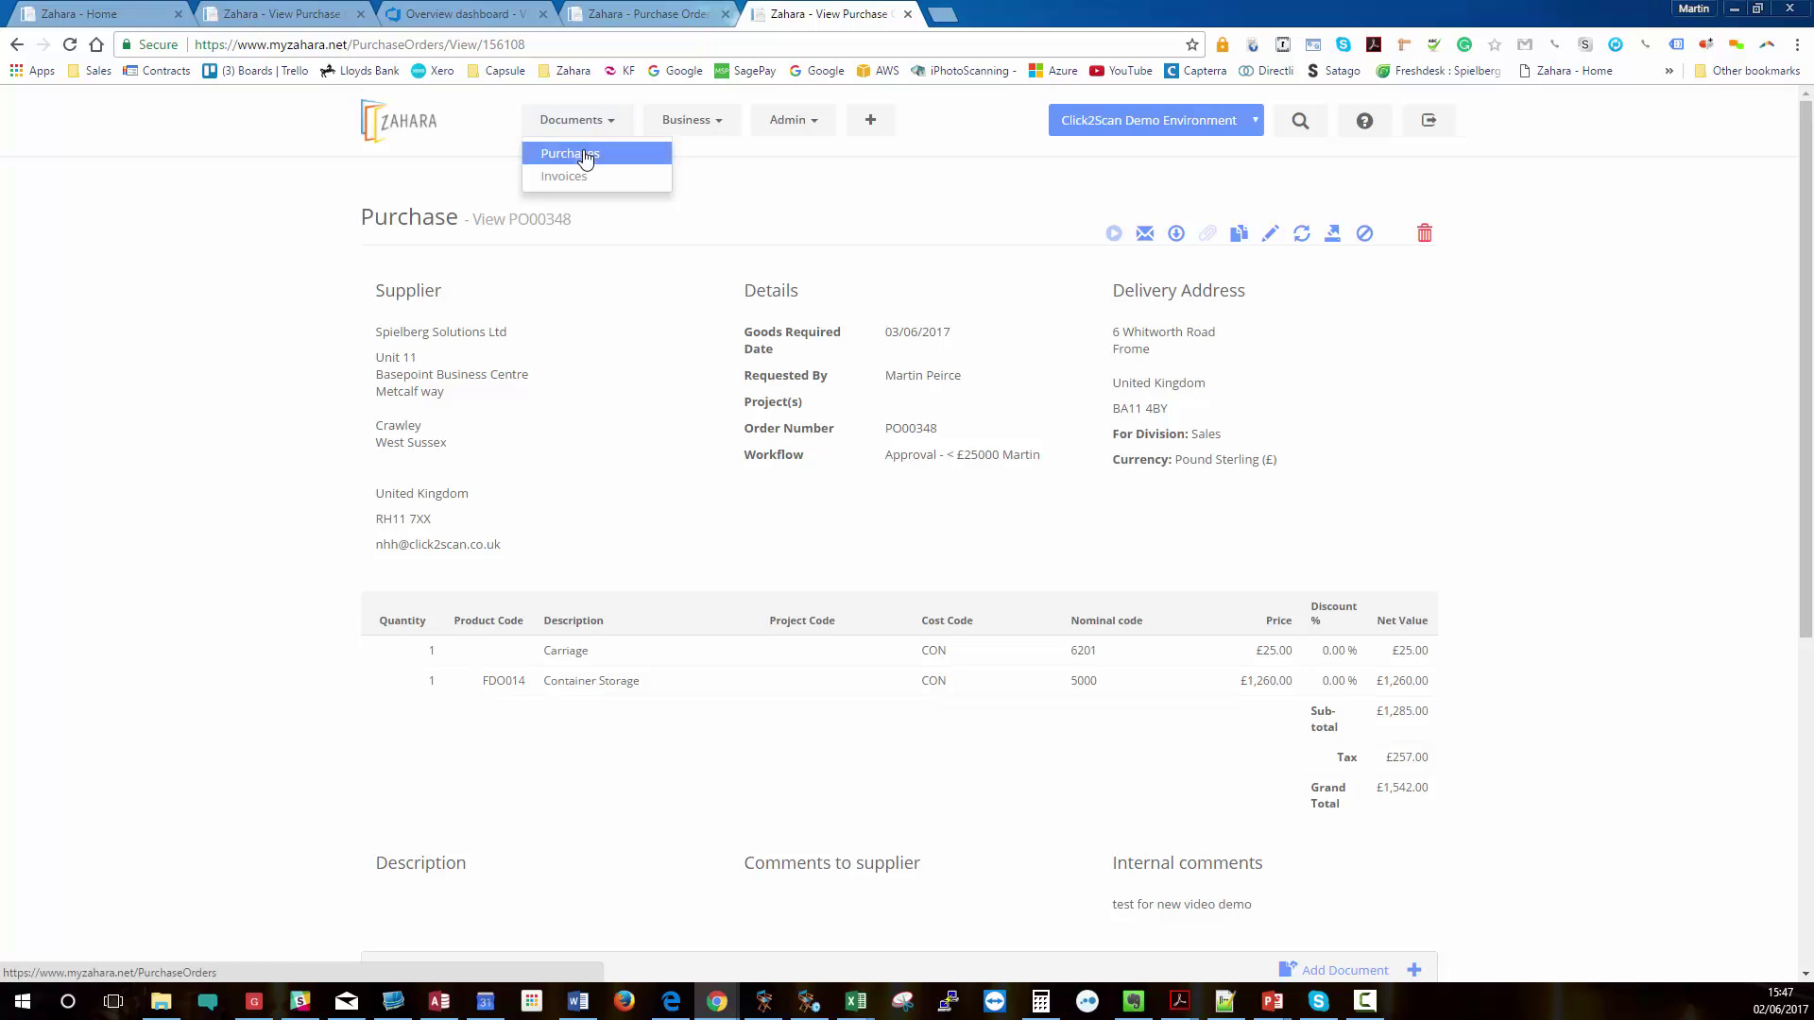
left_click(586, 153)
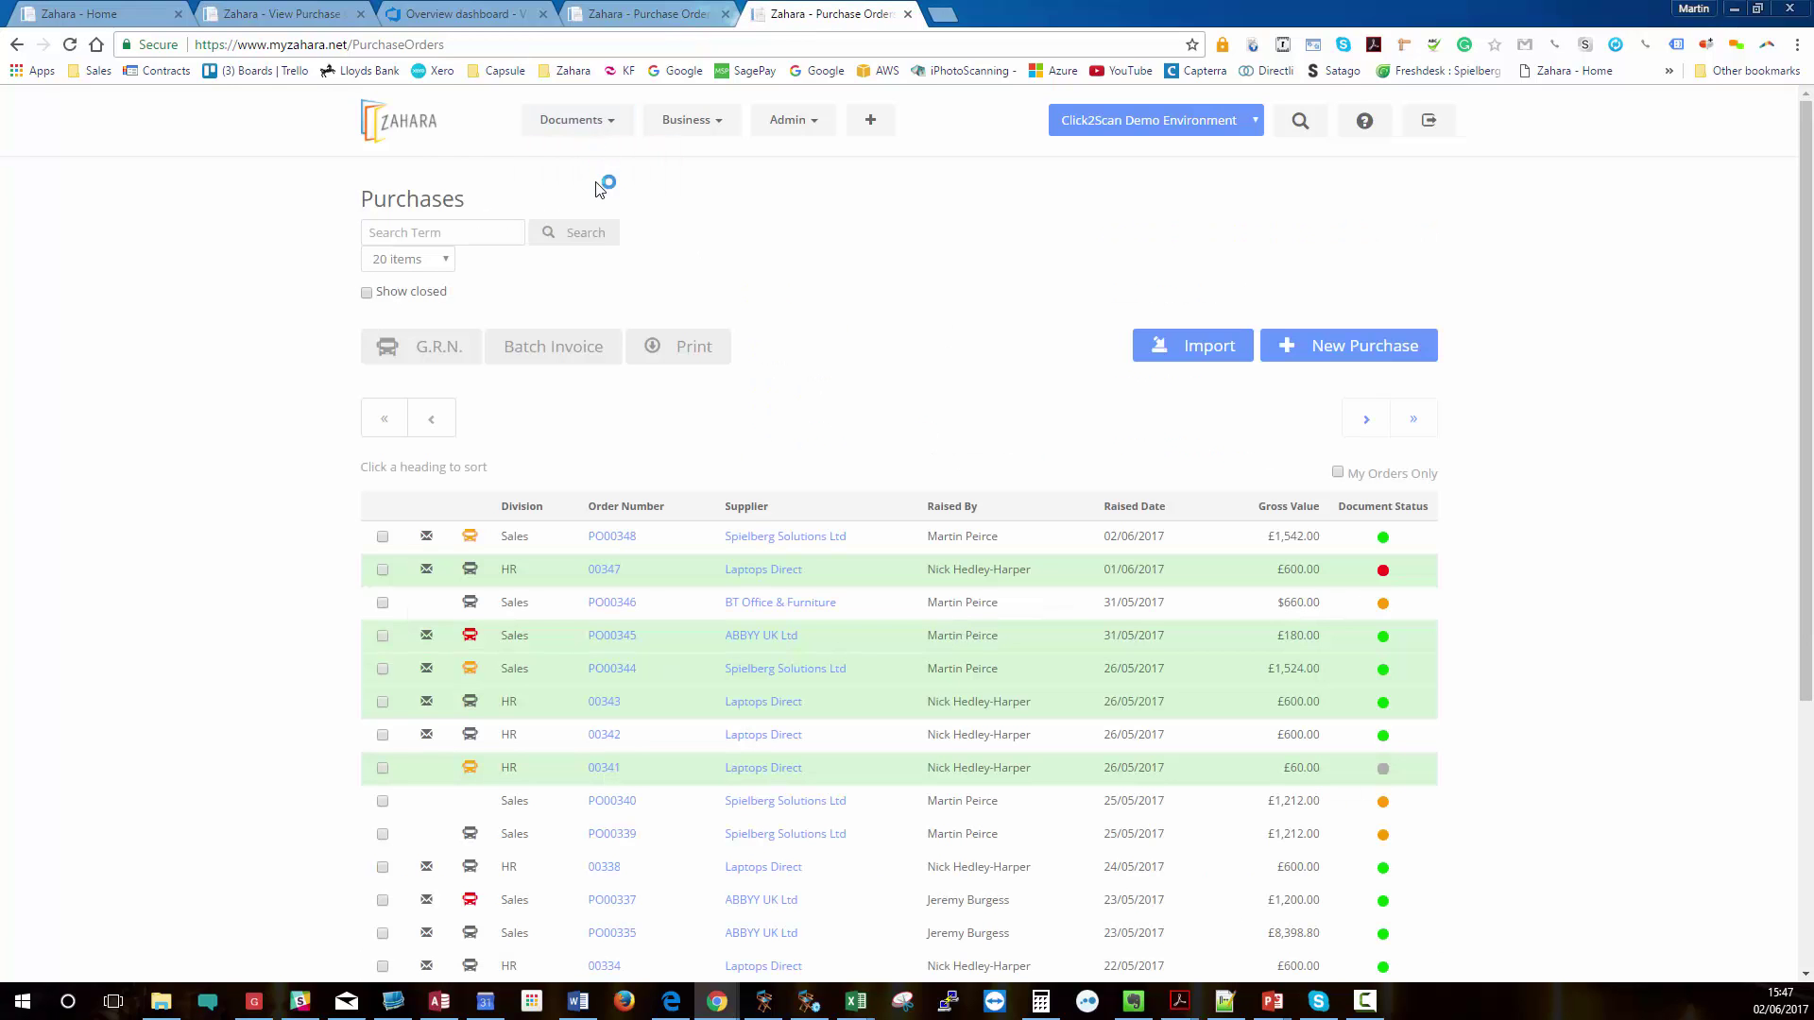
left_click(382, 537)
left_click(434, 348)
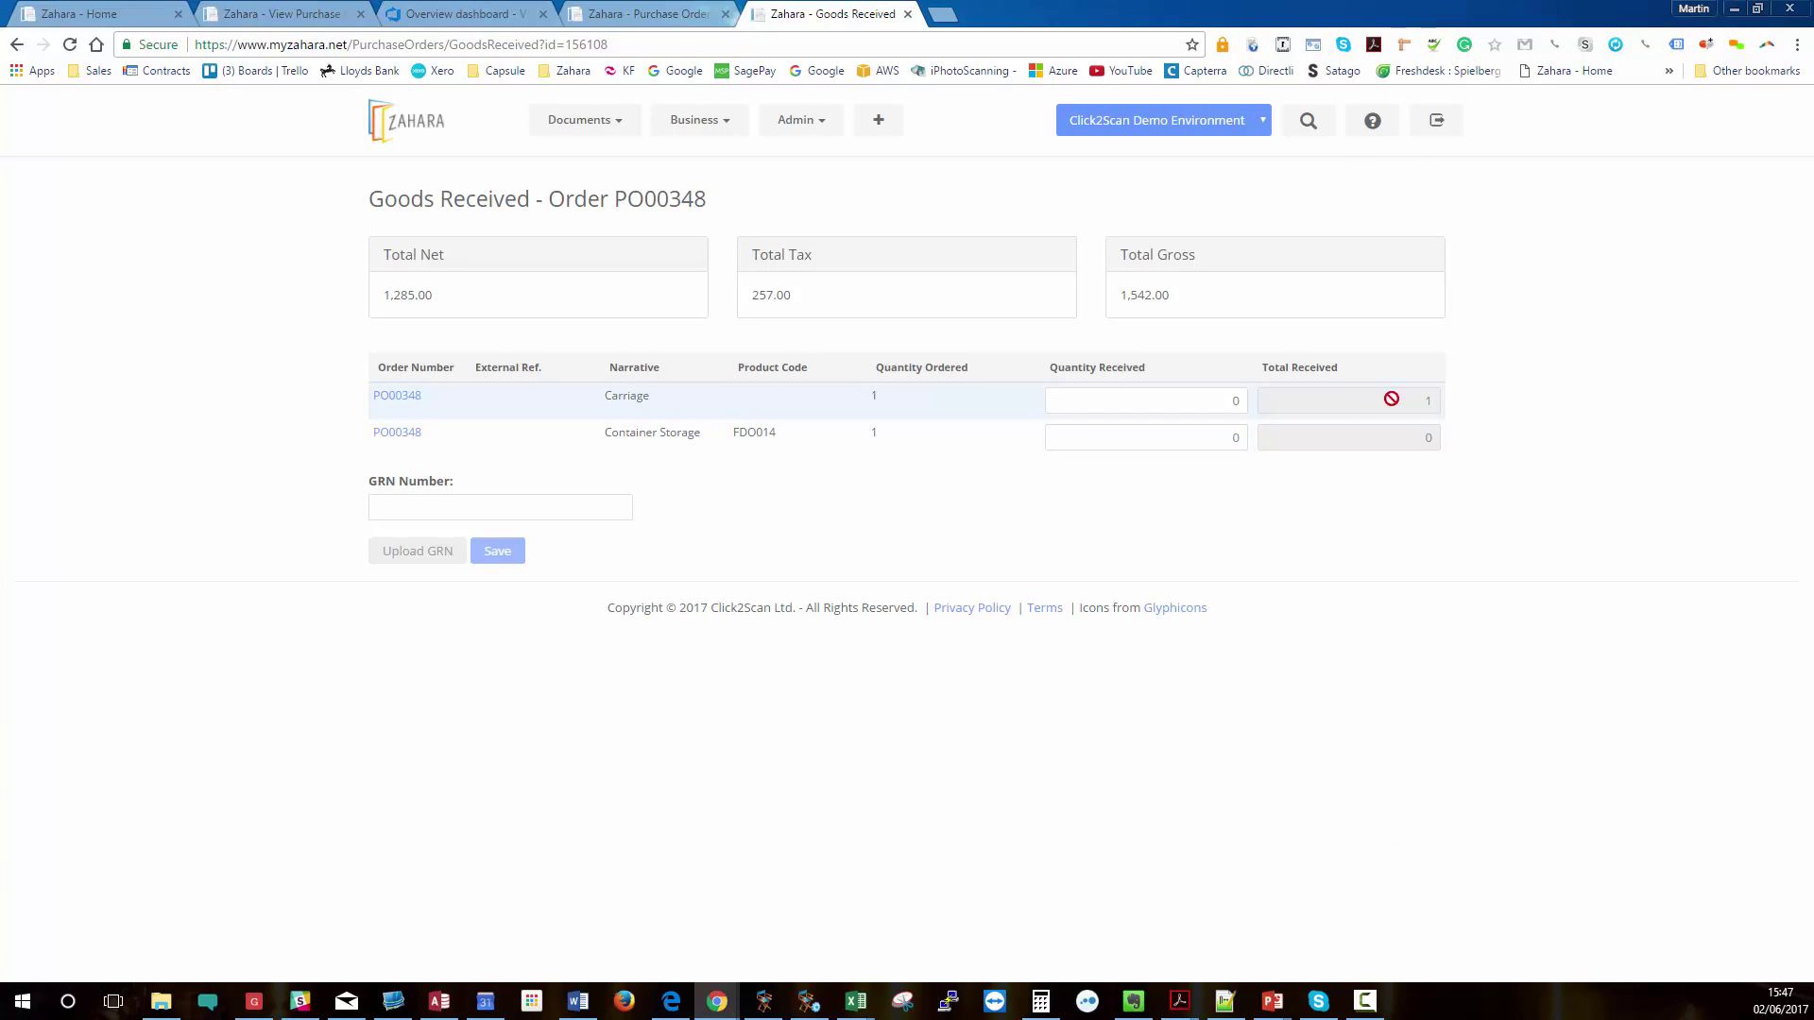
left_click(1243, 437)
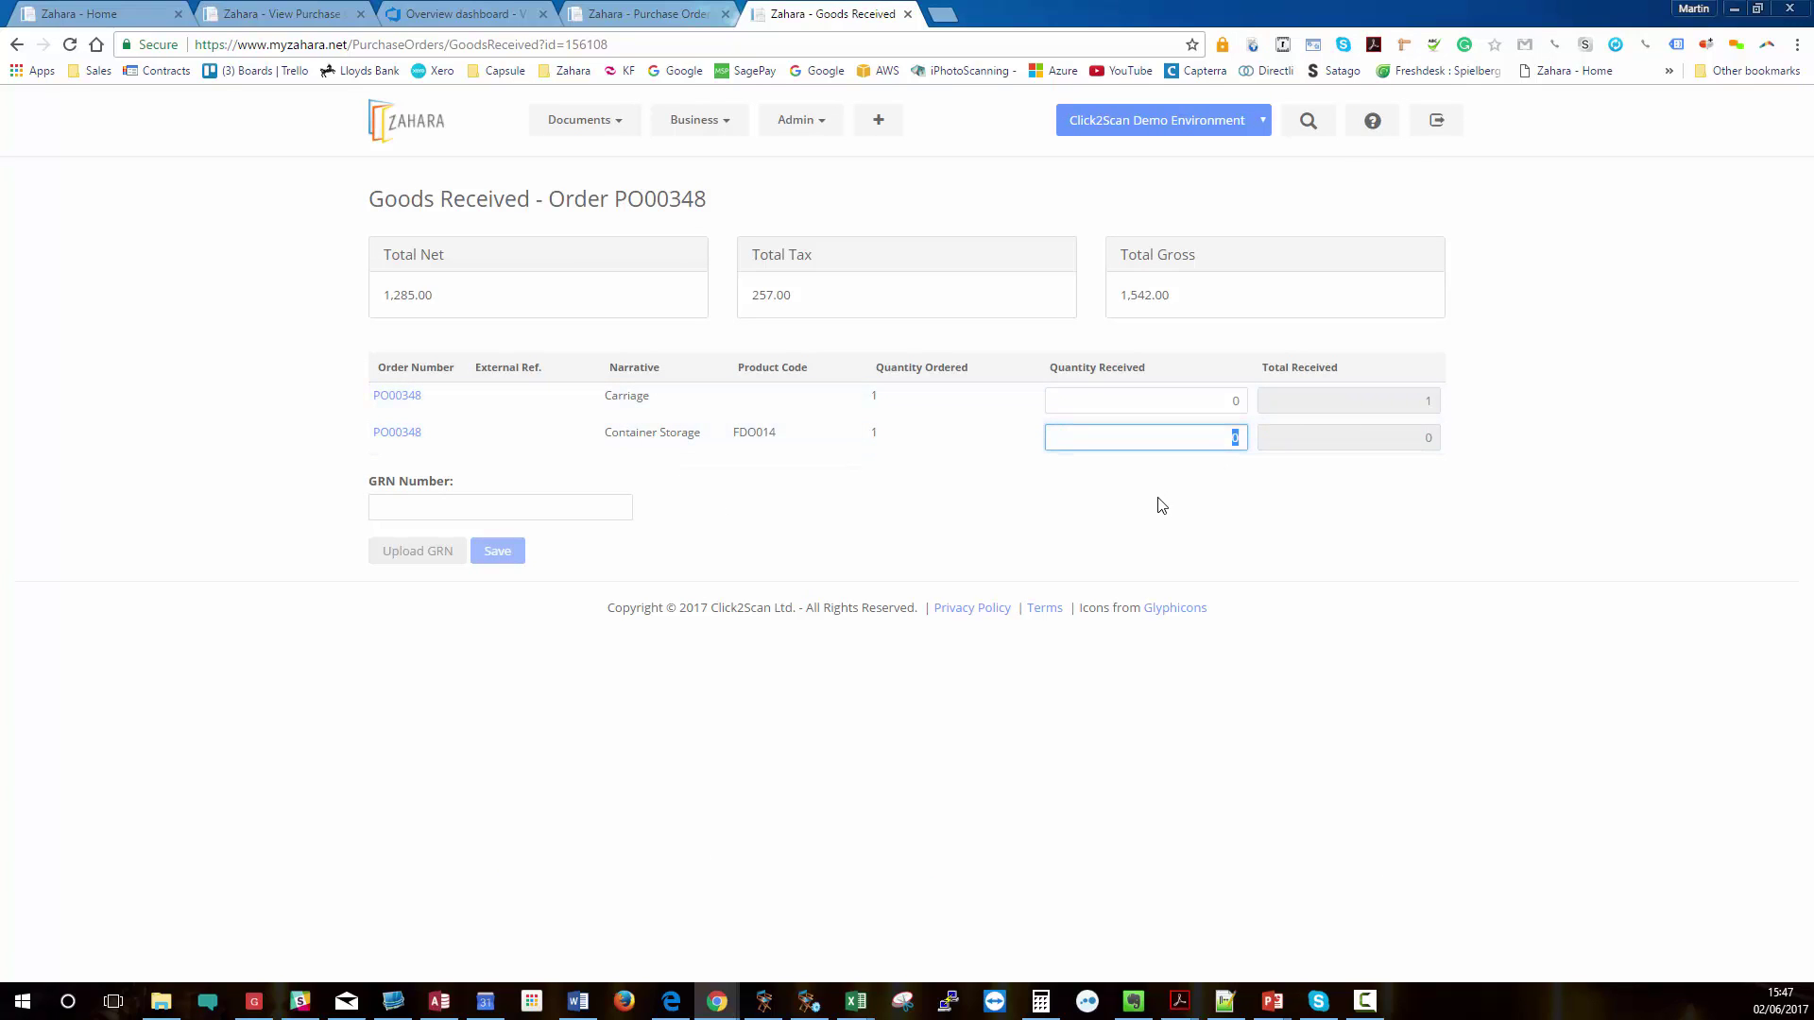
type("1")
left_click(1539, 555)
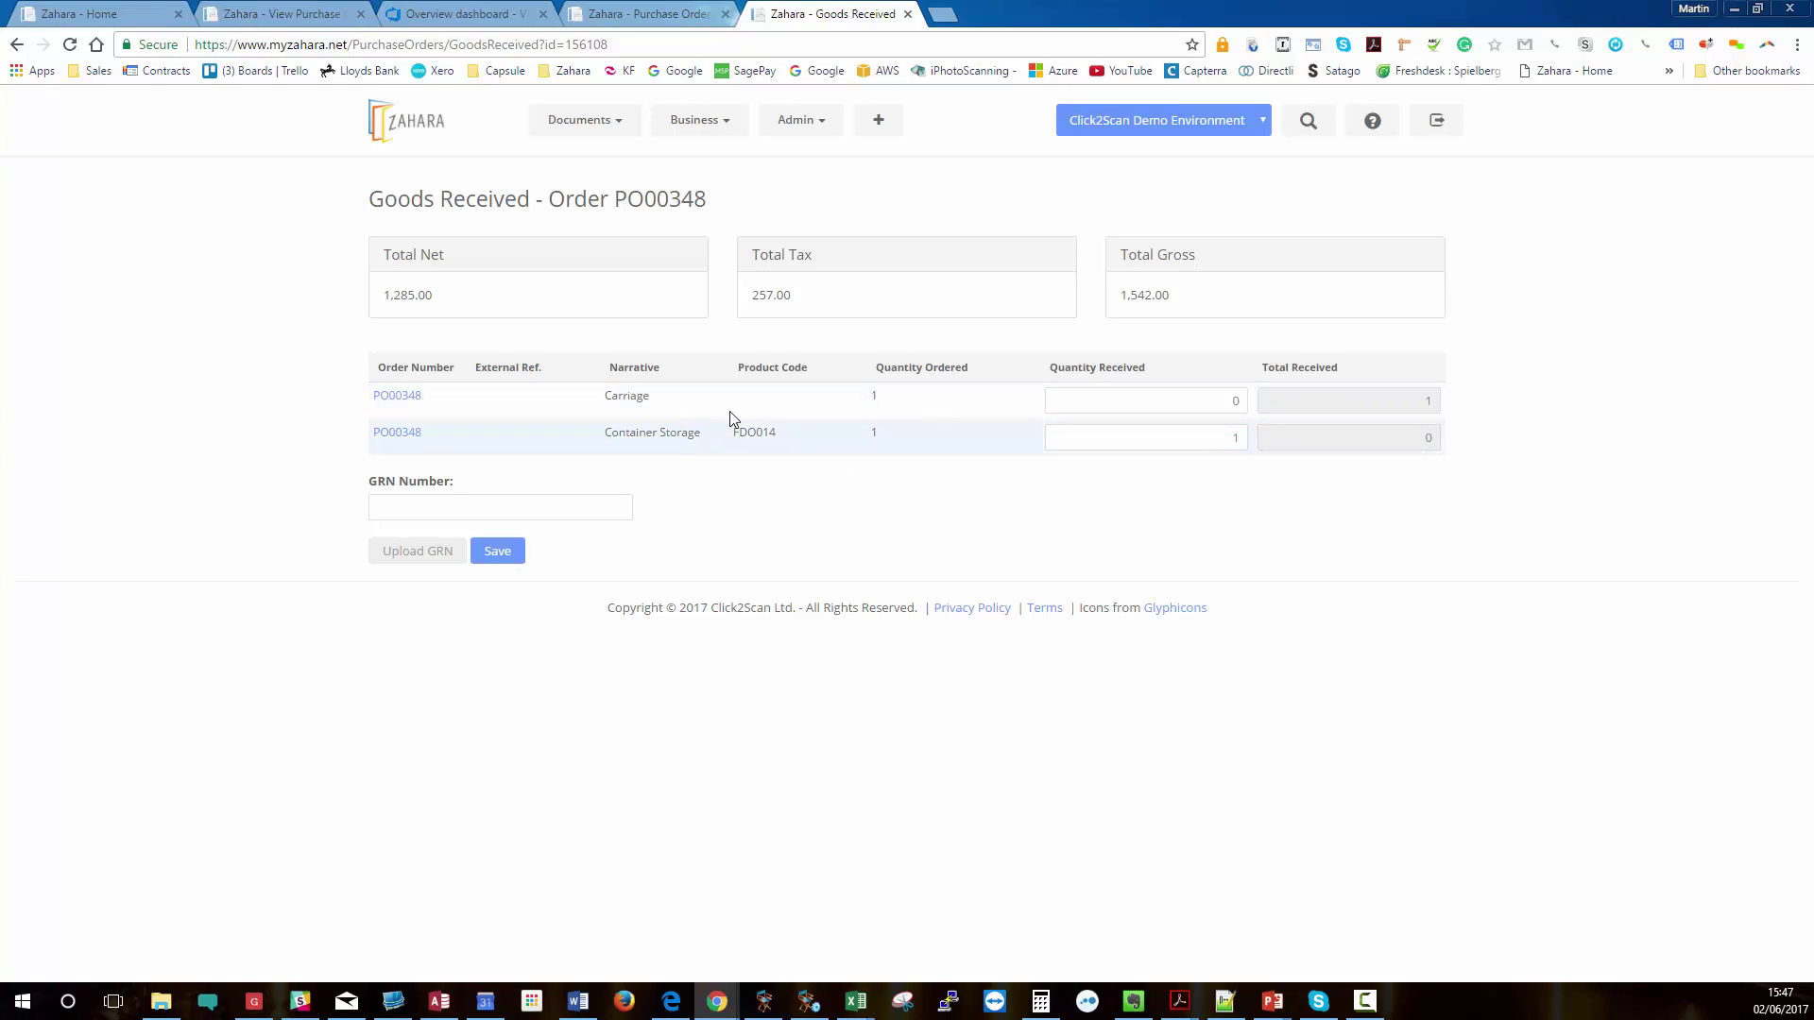
left_click(492, 555)
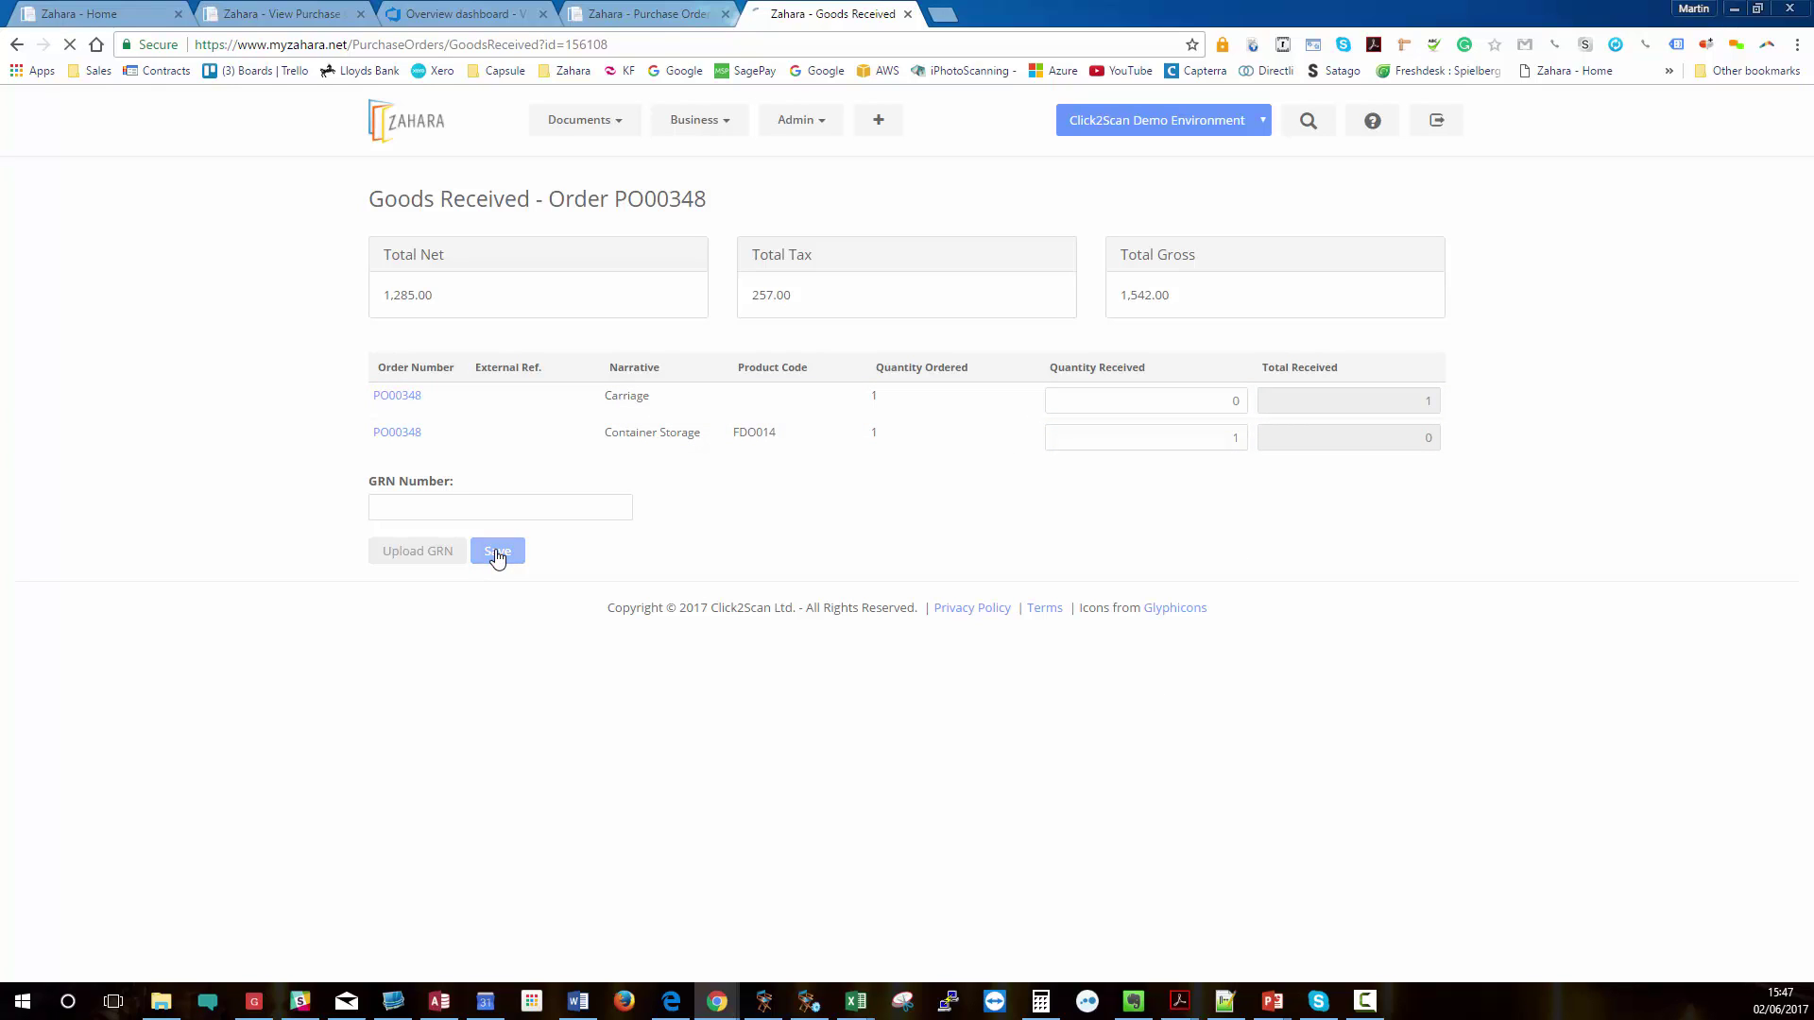
Review the second receipt in the newest Spielberg Solutions Ltd order's document history and move on to the invoices list.
left_click(580, 119)
left_click(588, 153)
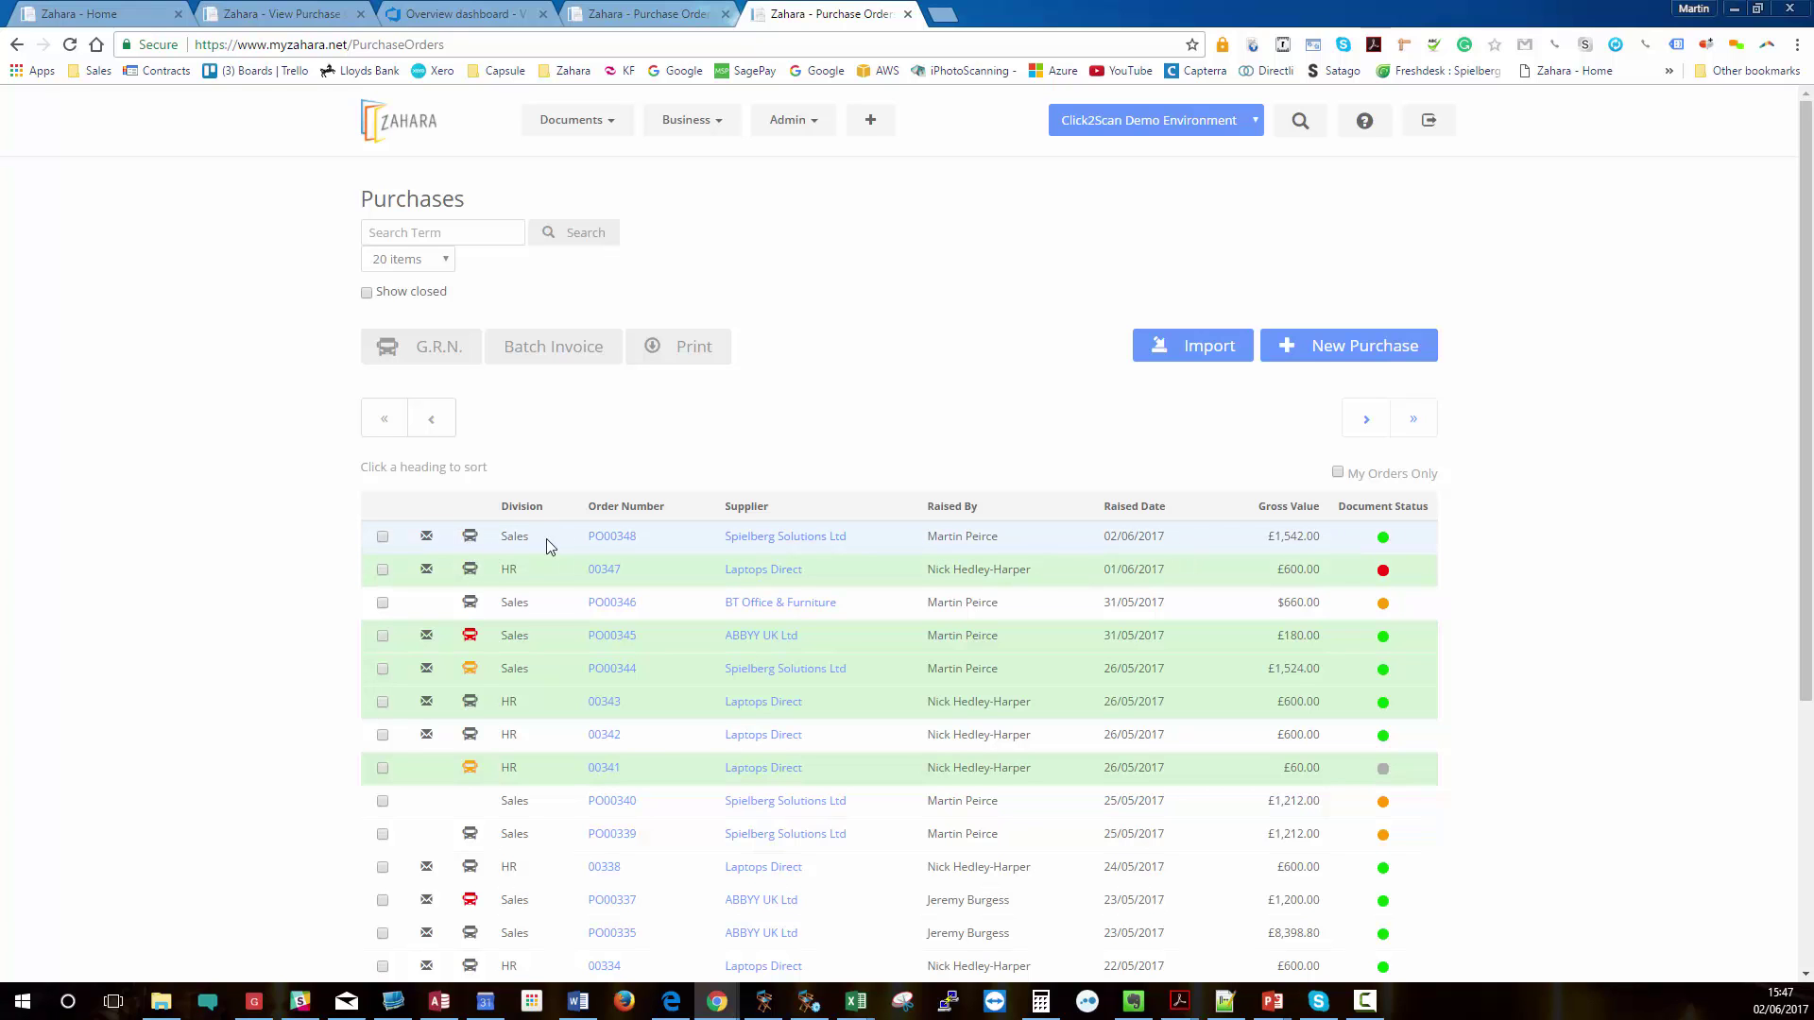
left_click(608, 537)
scroll(608, 539, "down", 7)
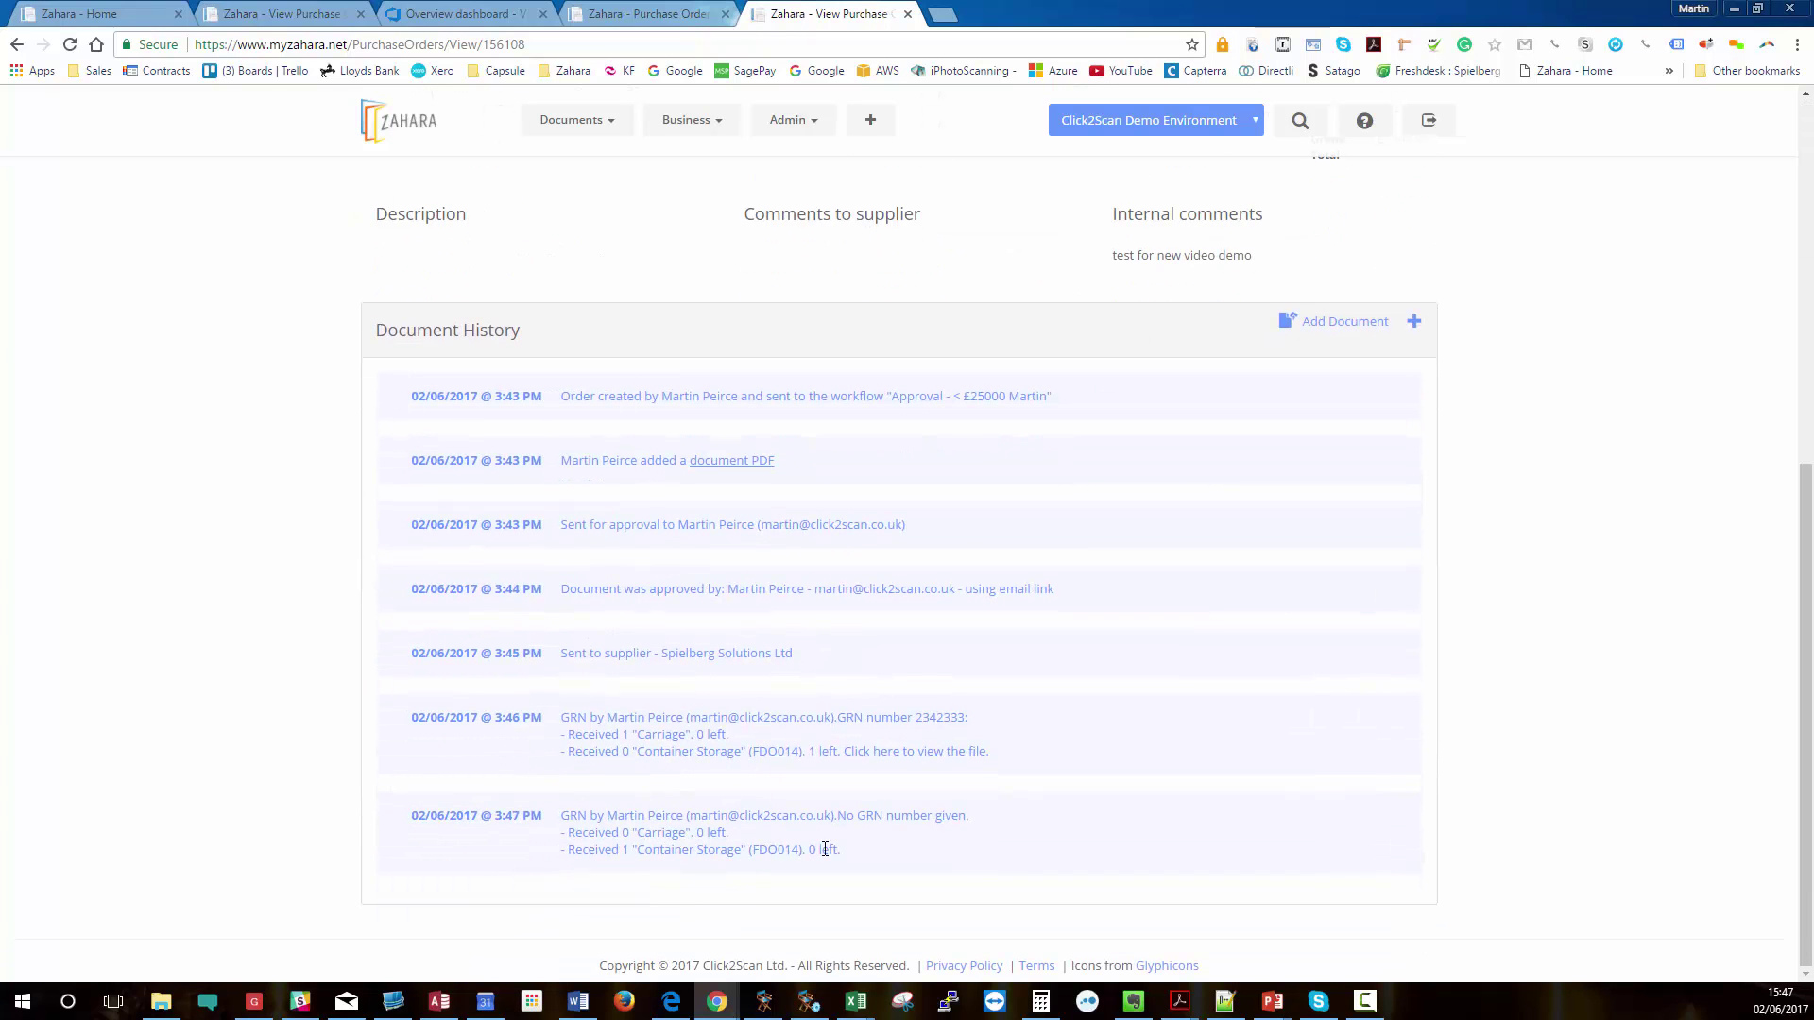
scroll(711, 820, "up", 7)
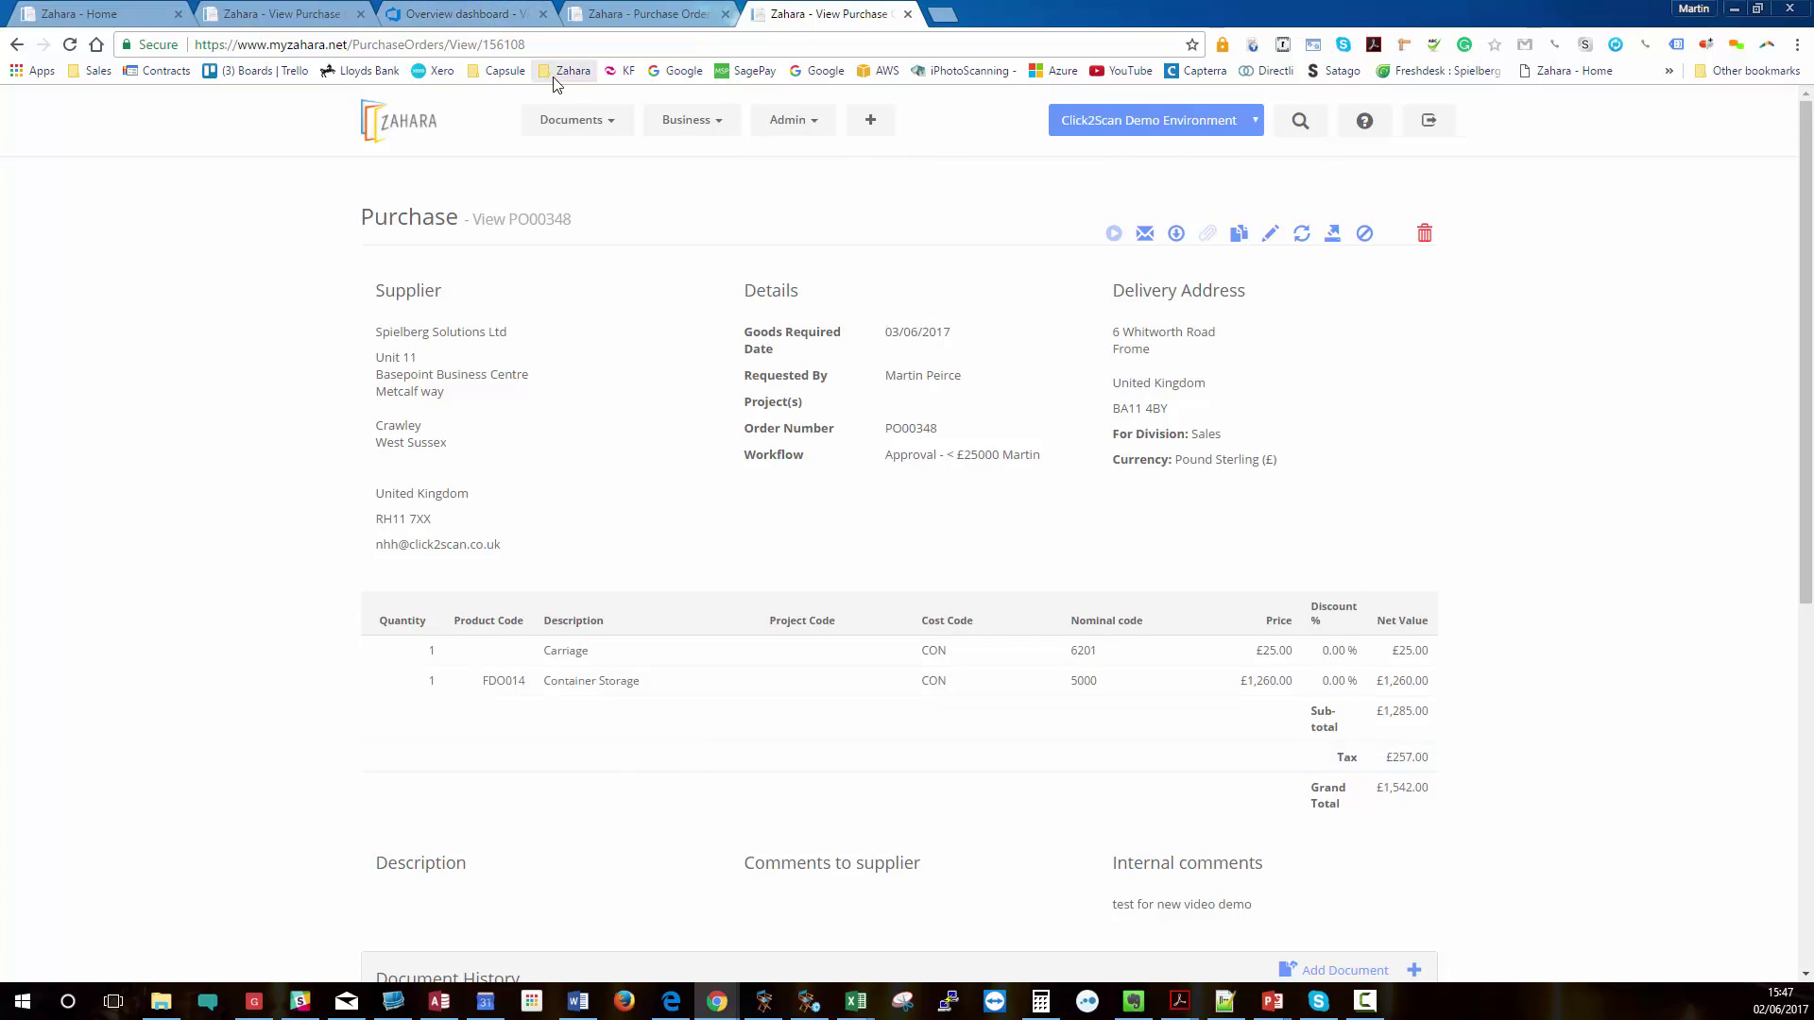
left_click(571, 120)
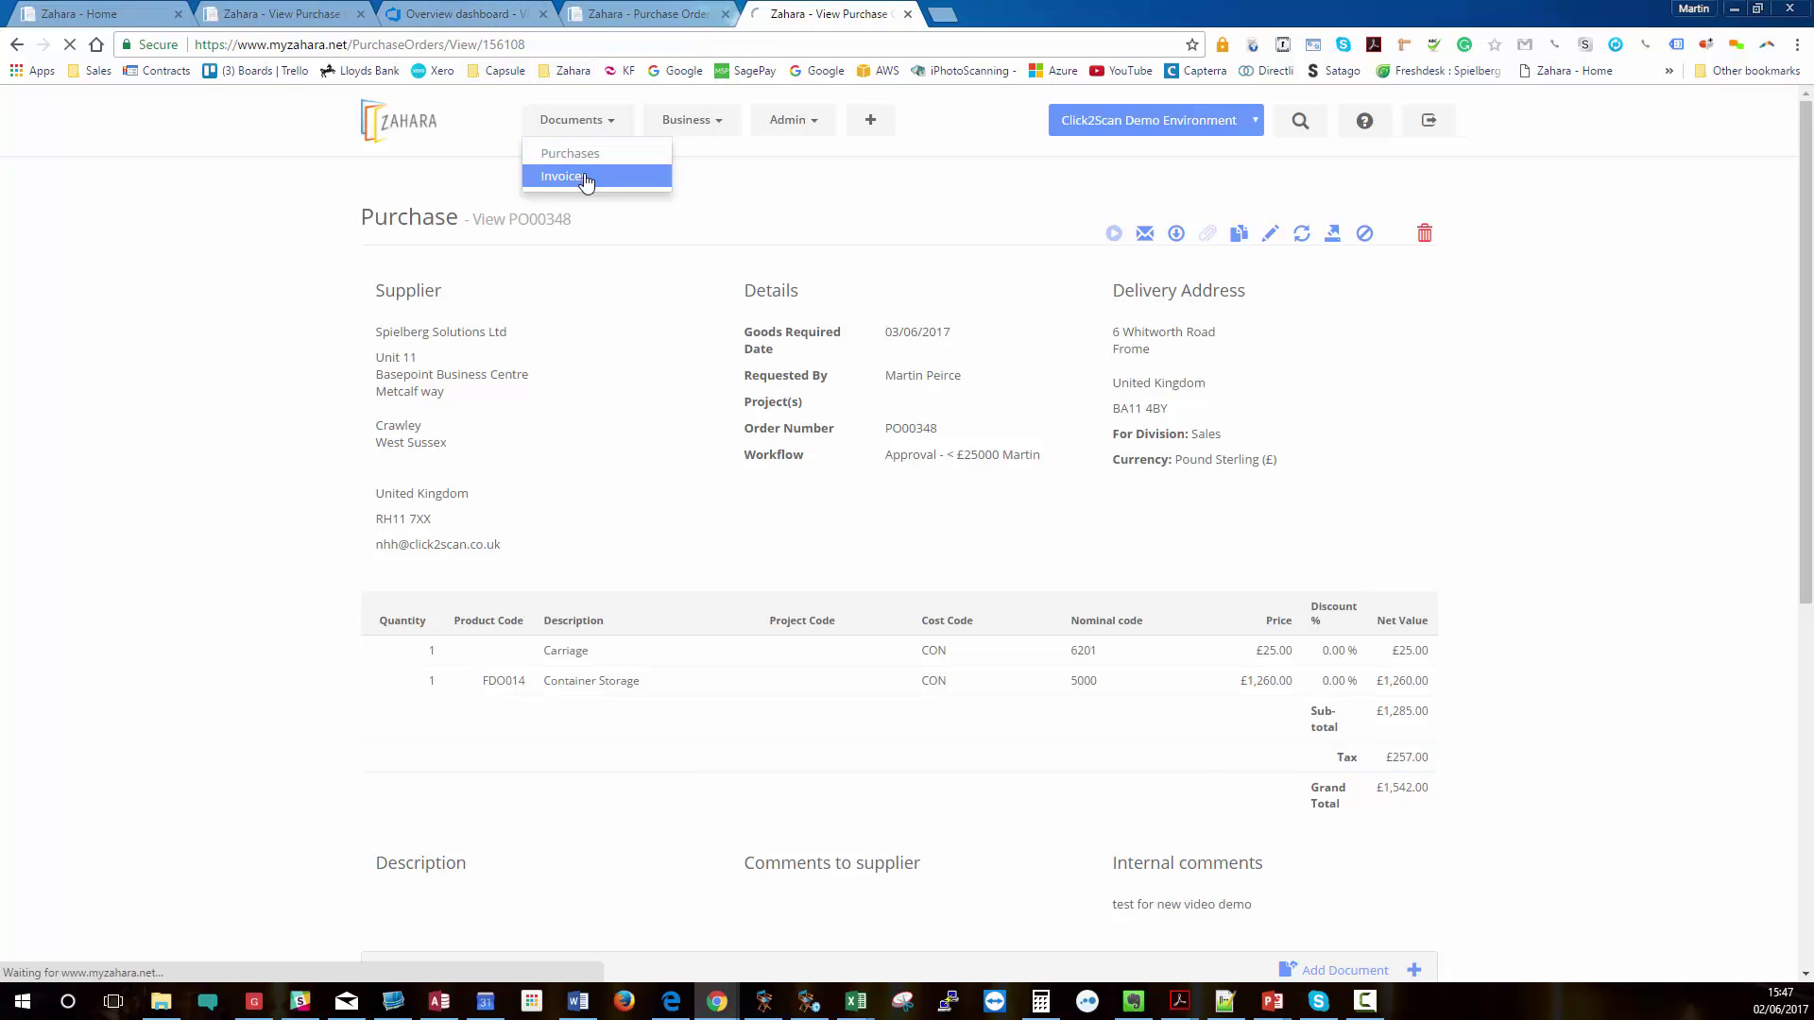
left_click(580, 177)
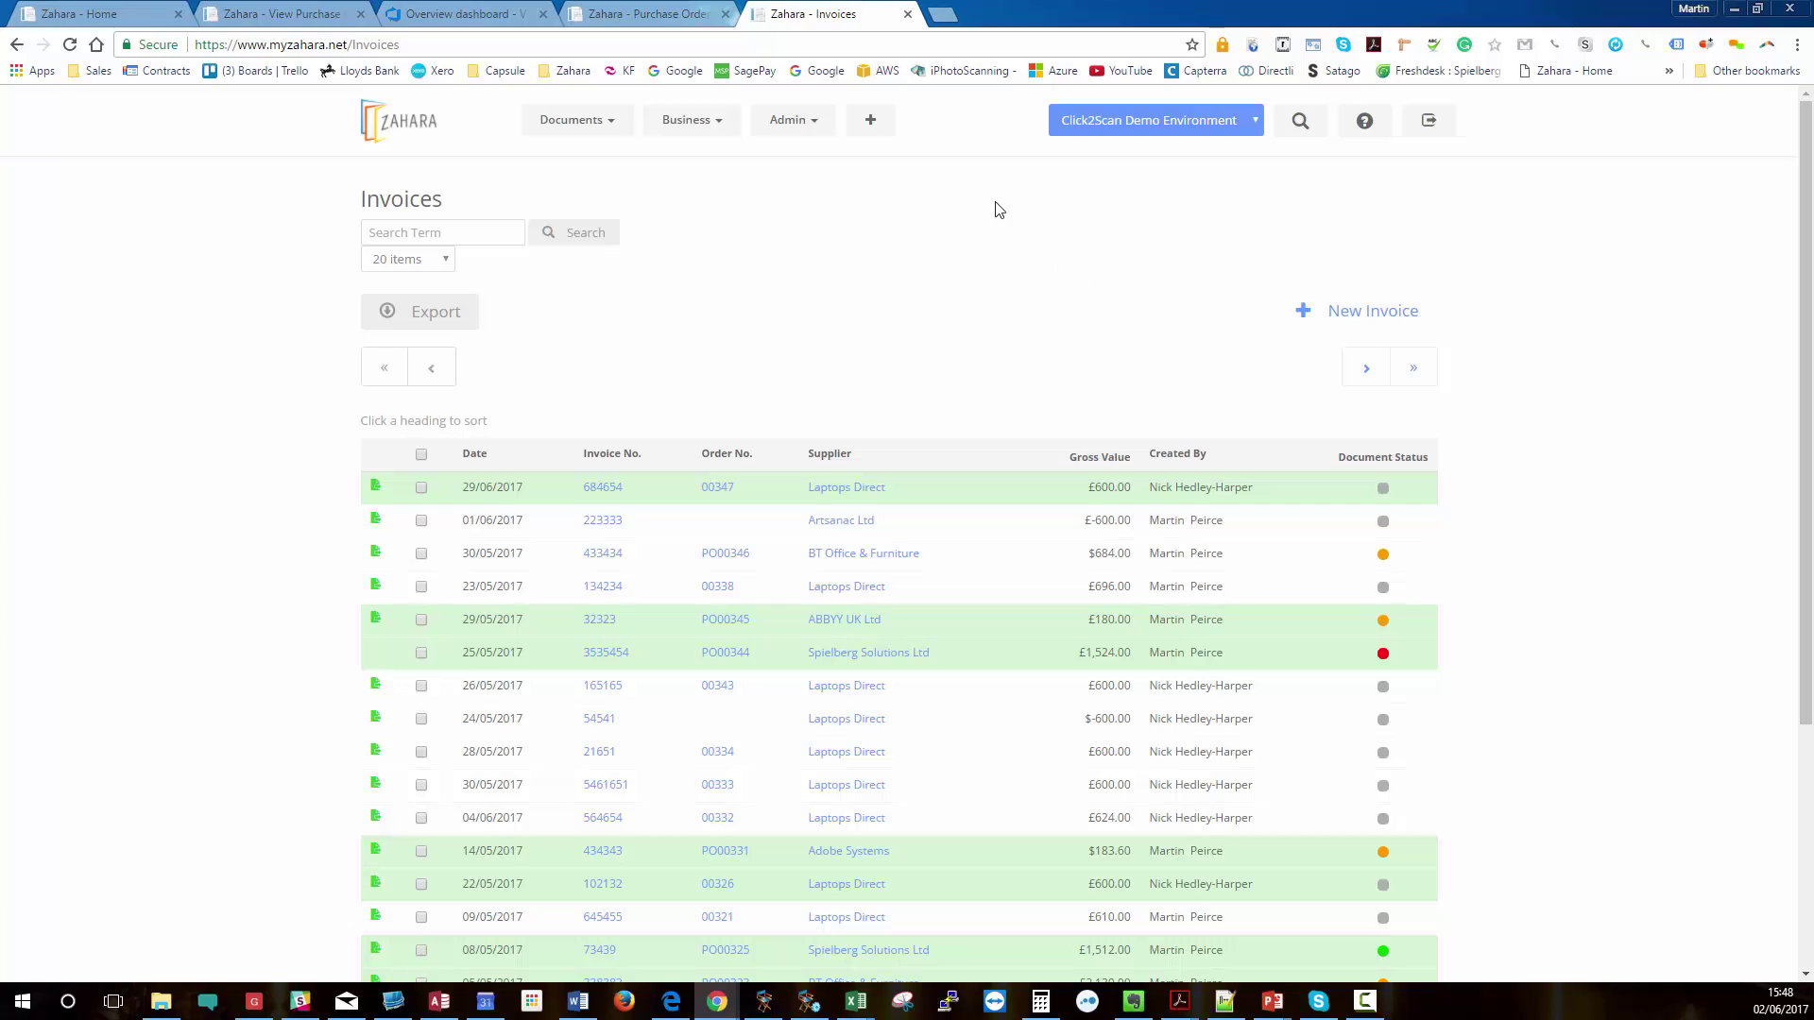
Open the business's integration settings and preview the QuickBooks and Xero export types.
left_click(693, 120)
left_click(703, 340)
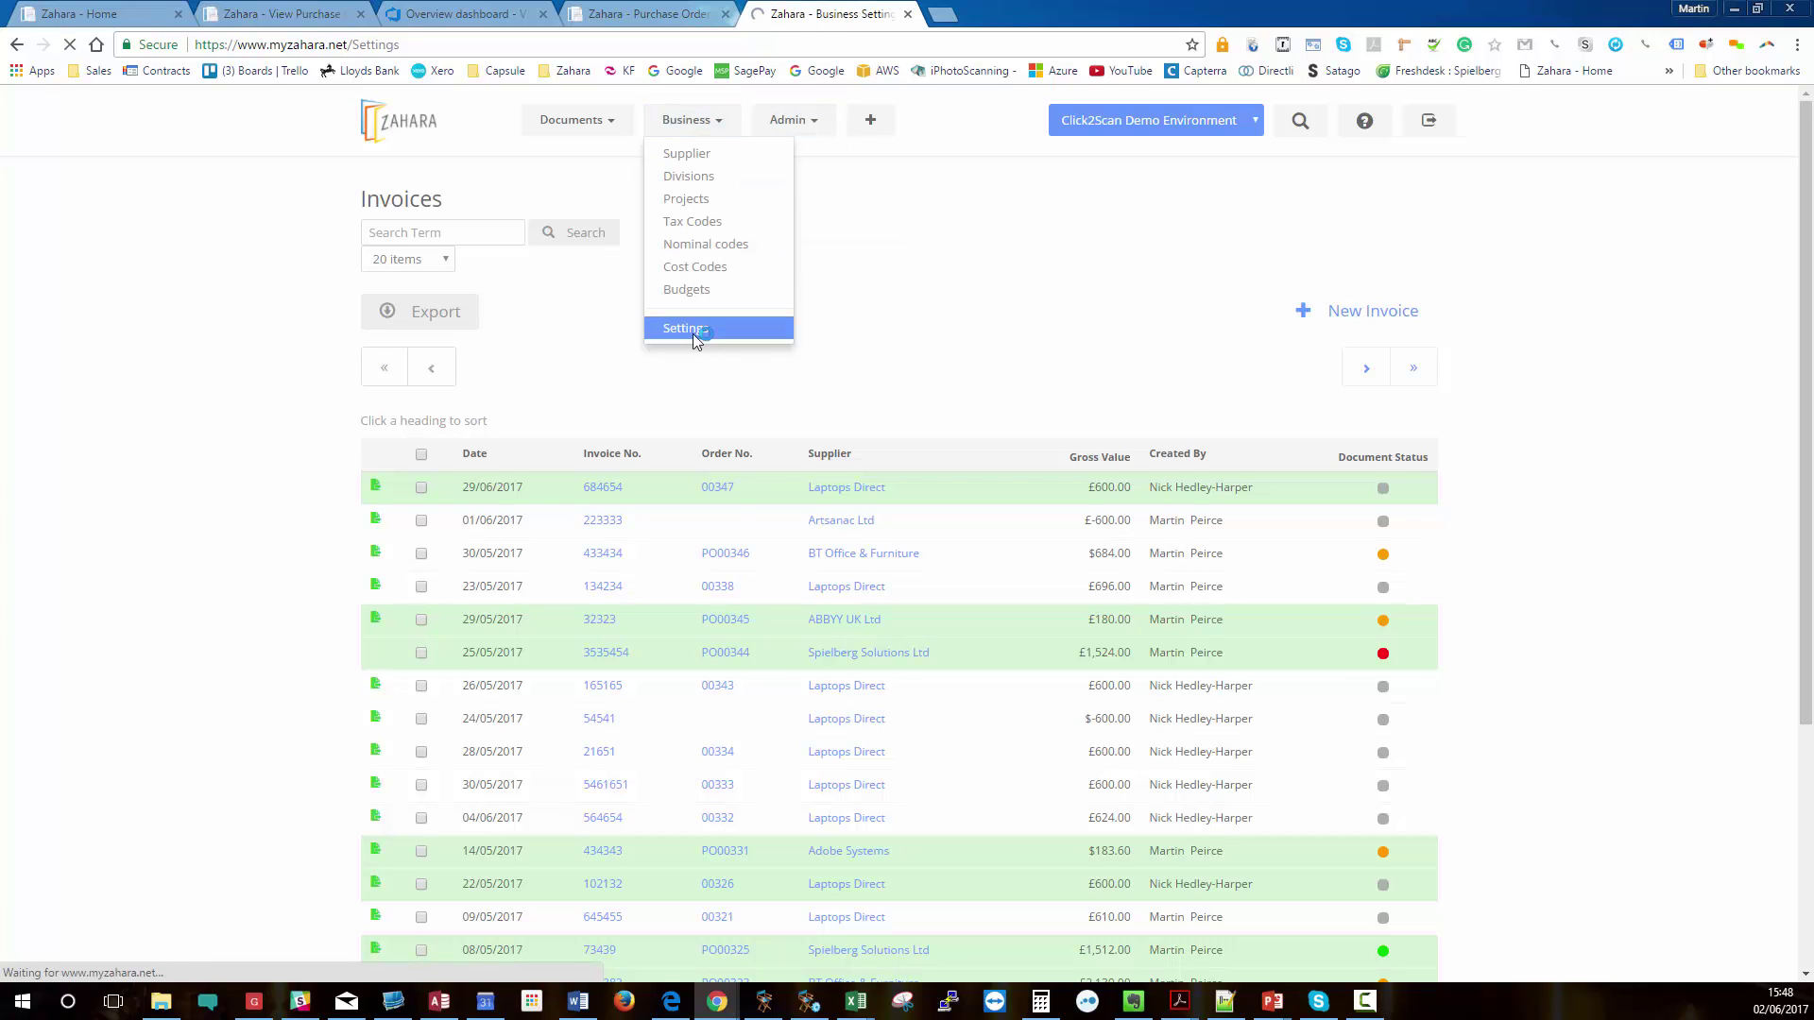
left_click(458, 283)
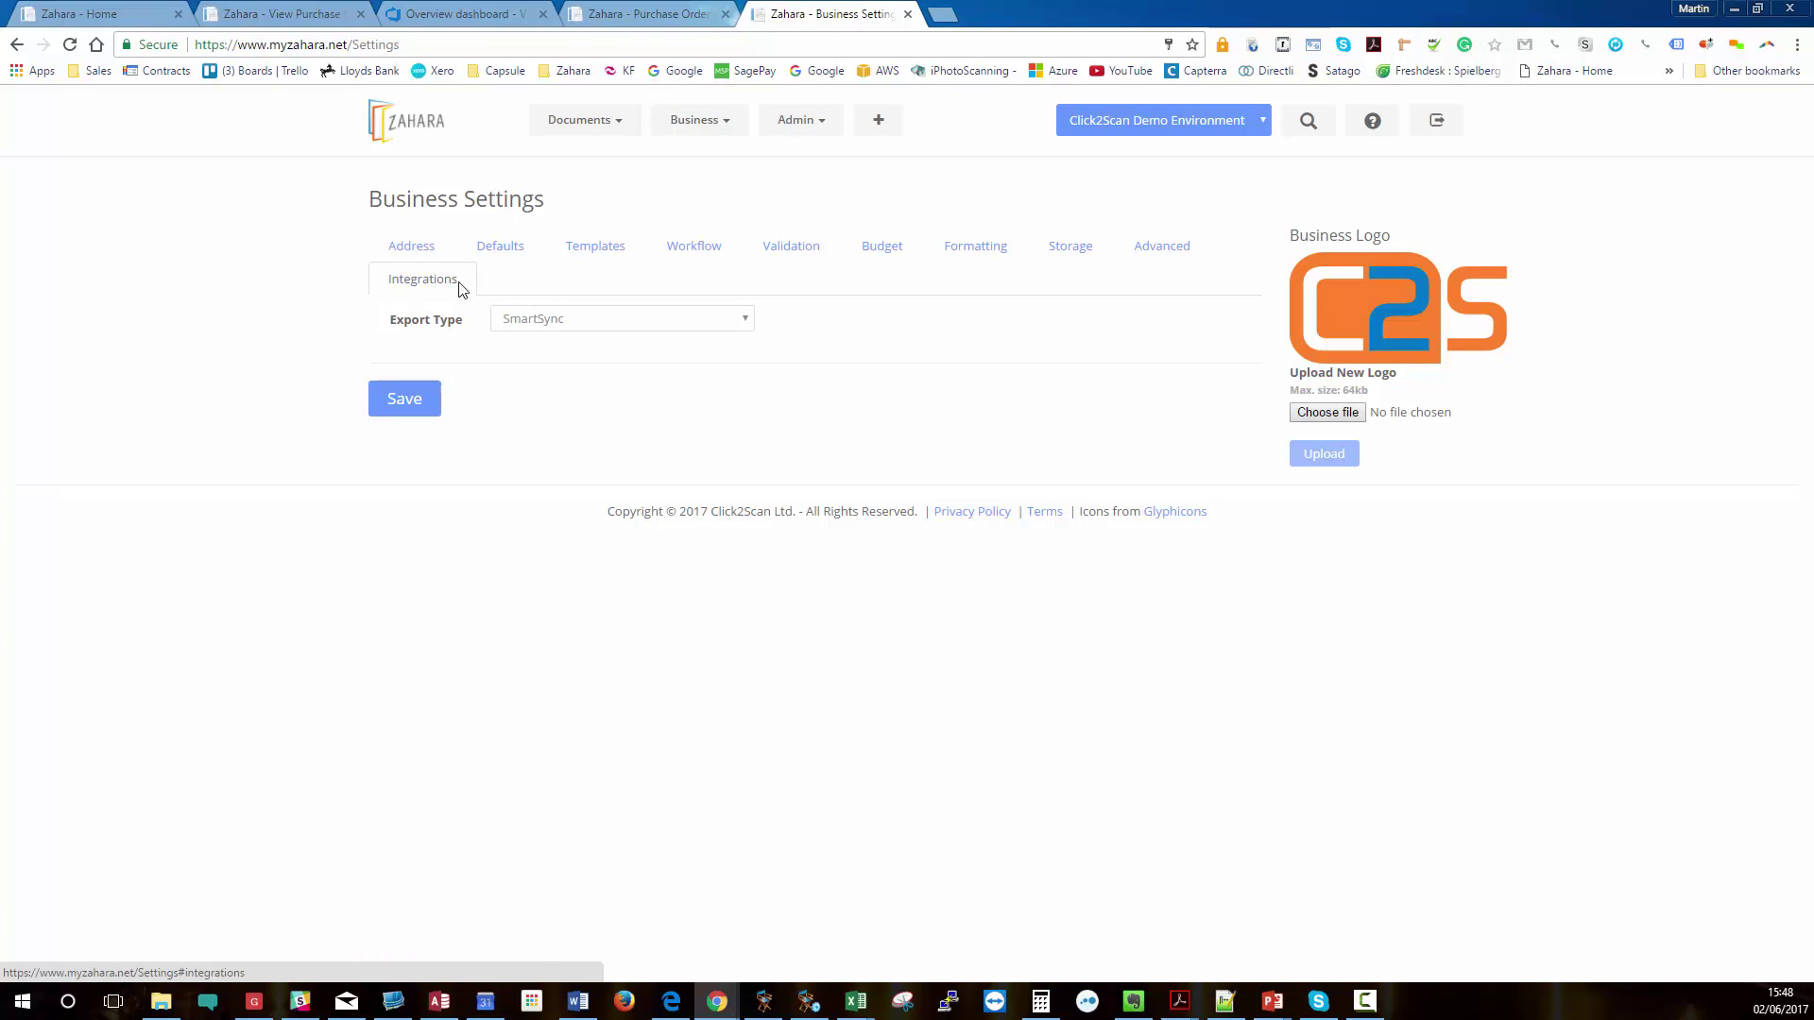
left_click(545, 326)
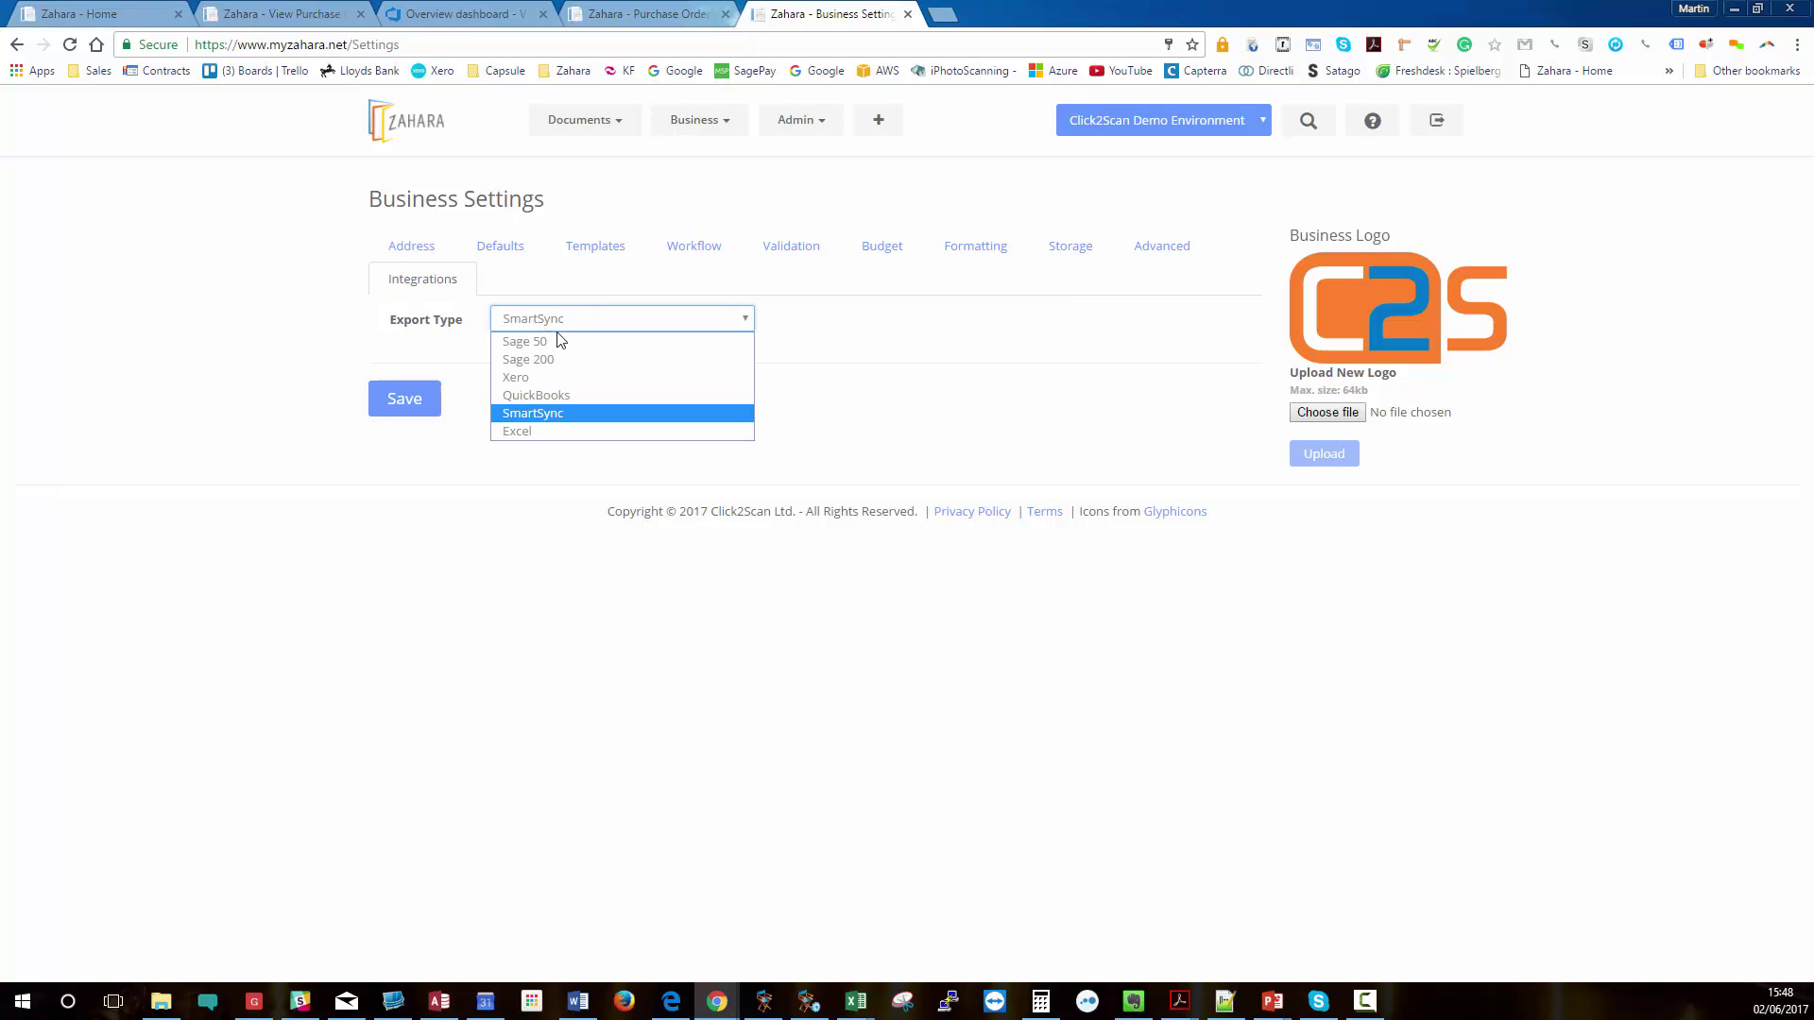
left_click(563, 395)
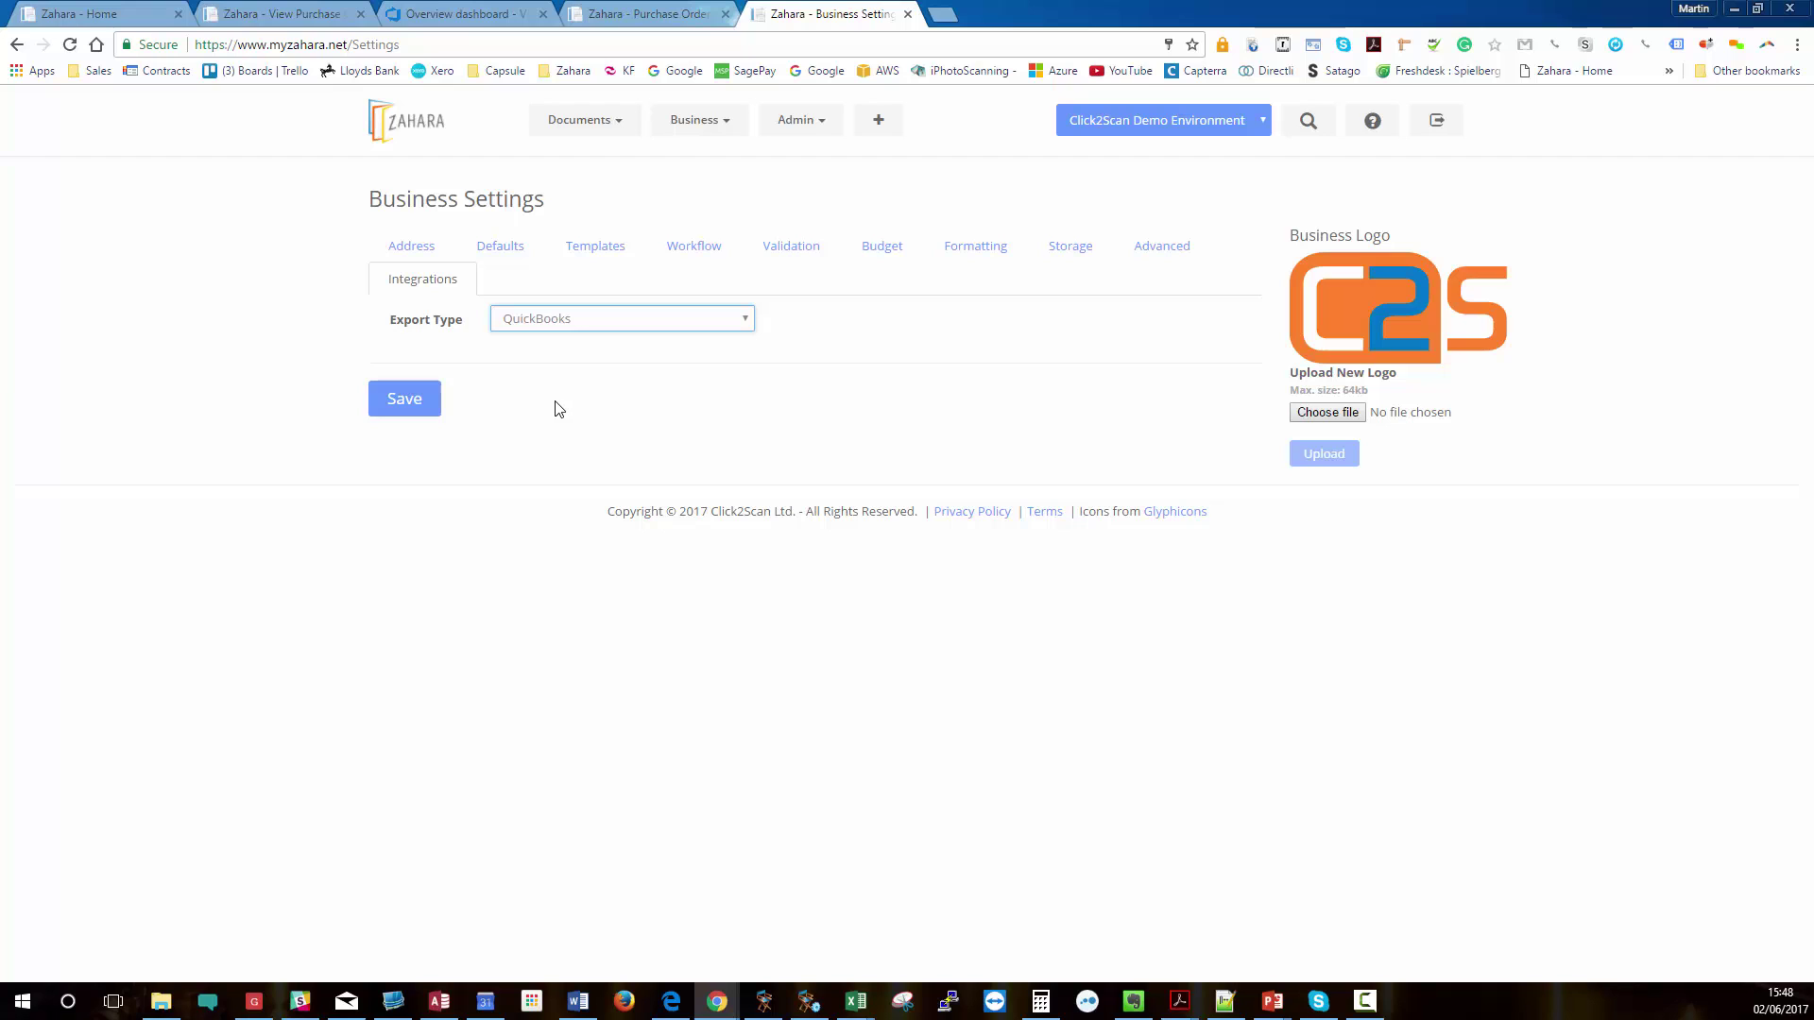
left_click(569, 324)
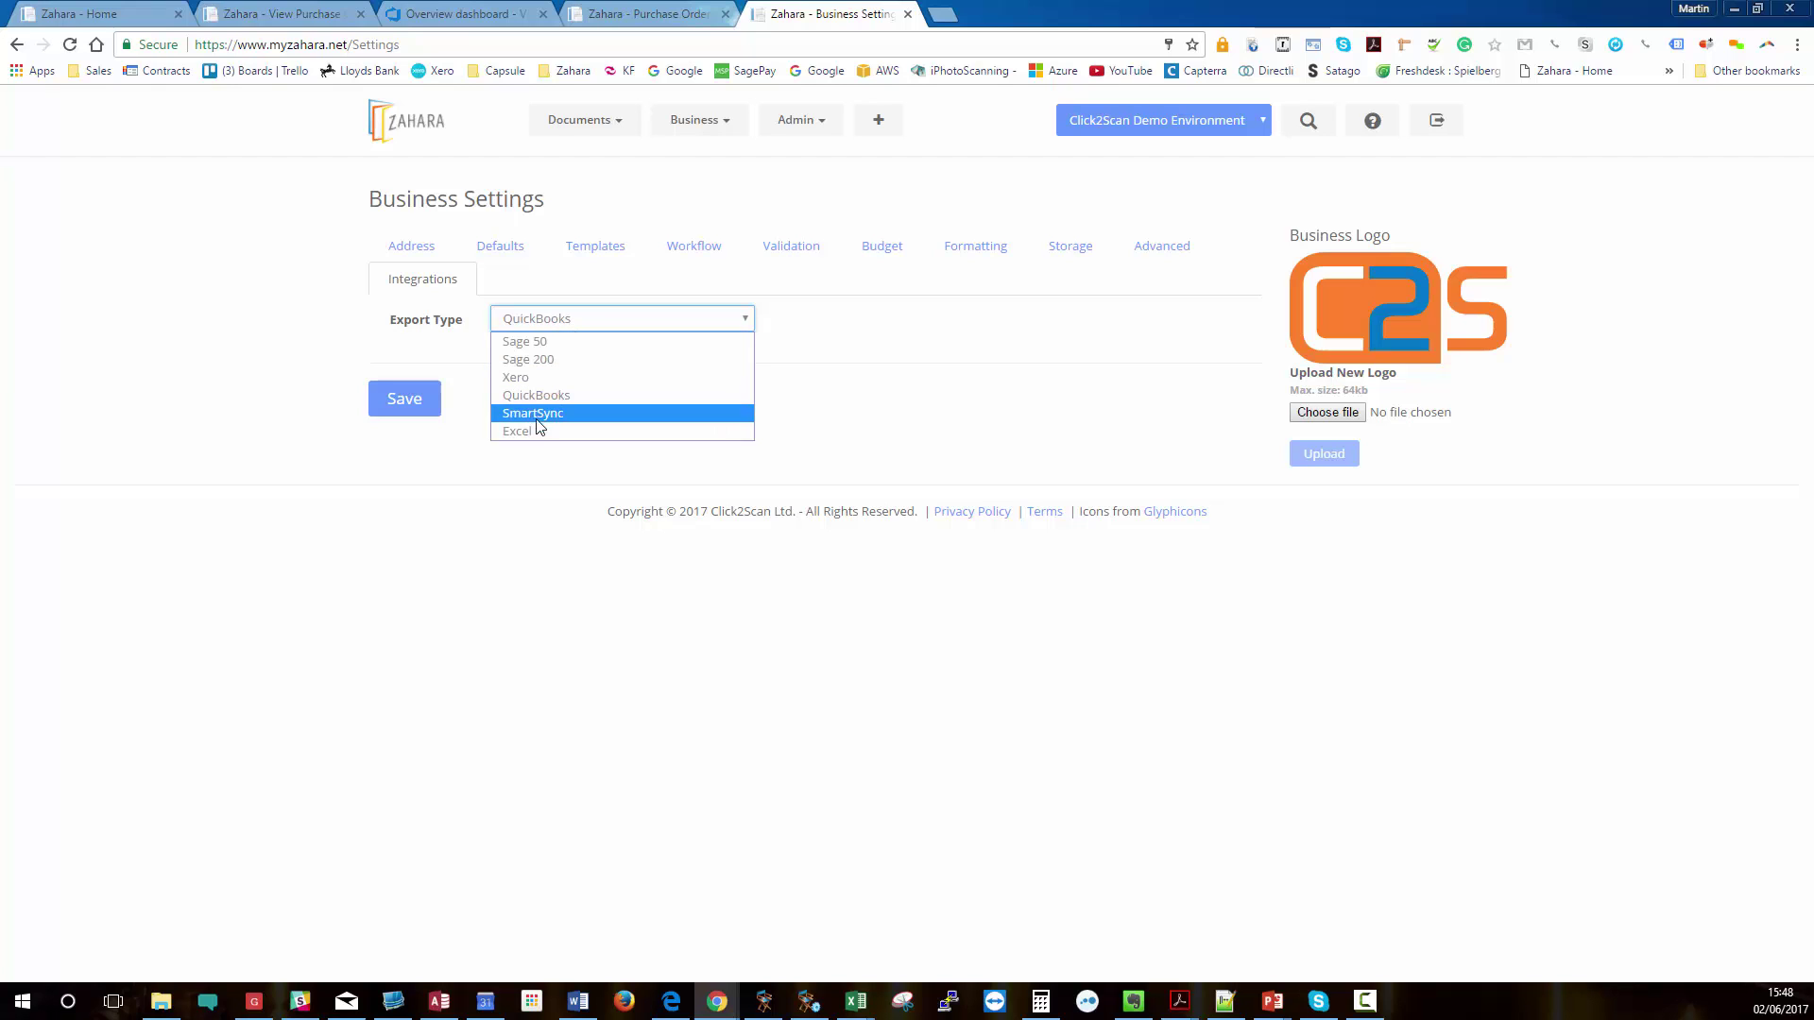
left_click(529, 378)
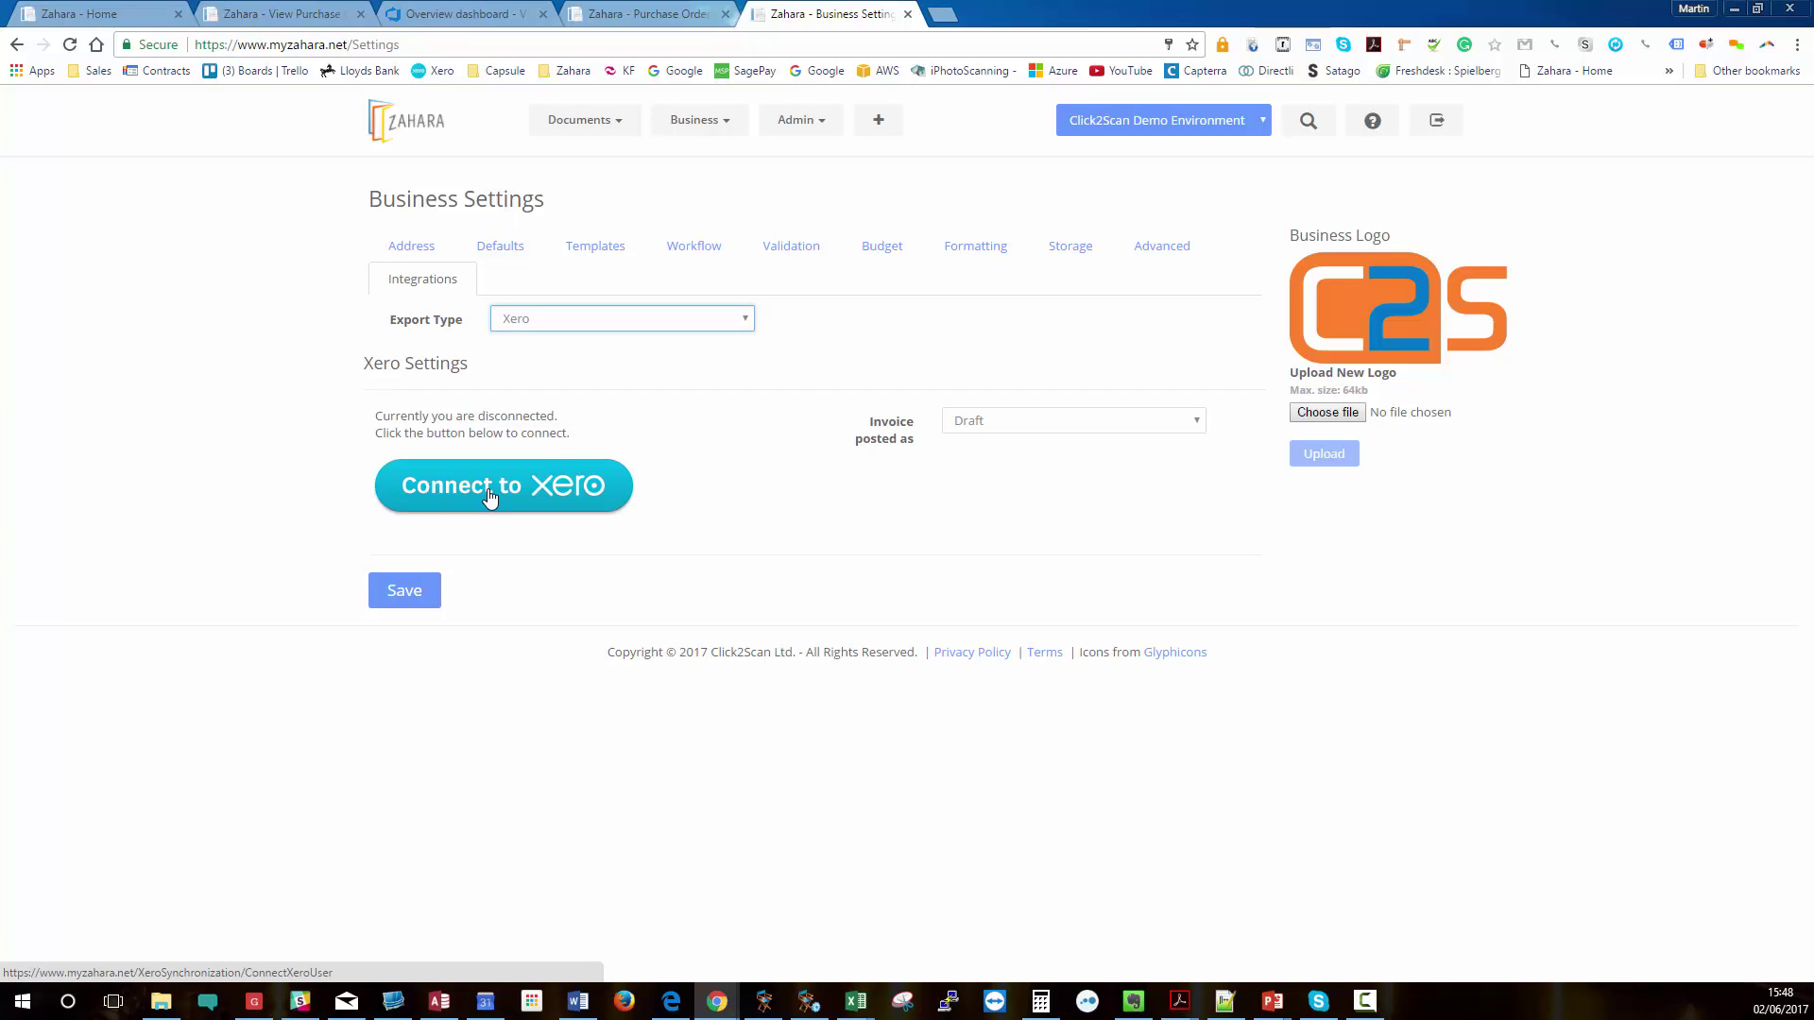
Set the export type to QuickBooks and save the business settings.
left_click(571, 327)
left_click(607, 407)
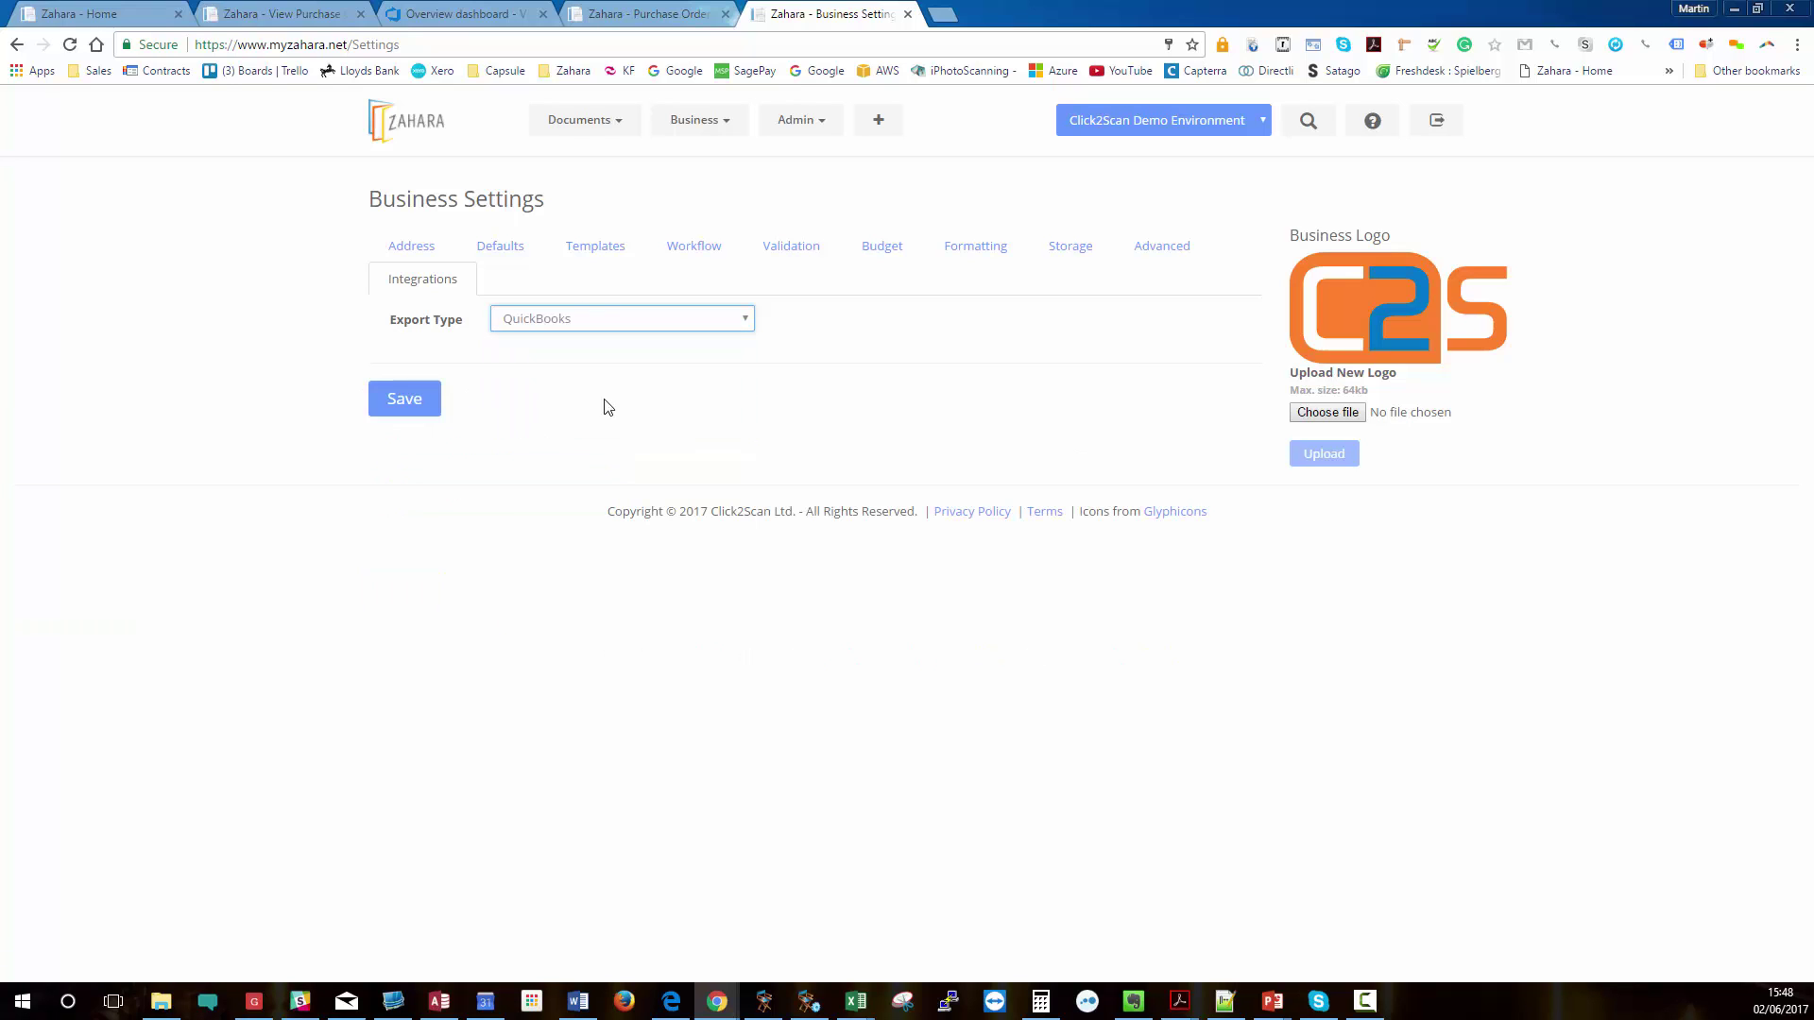
left_click(397, 413)
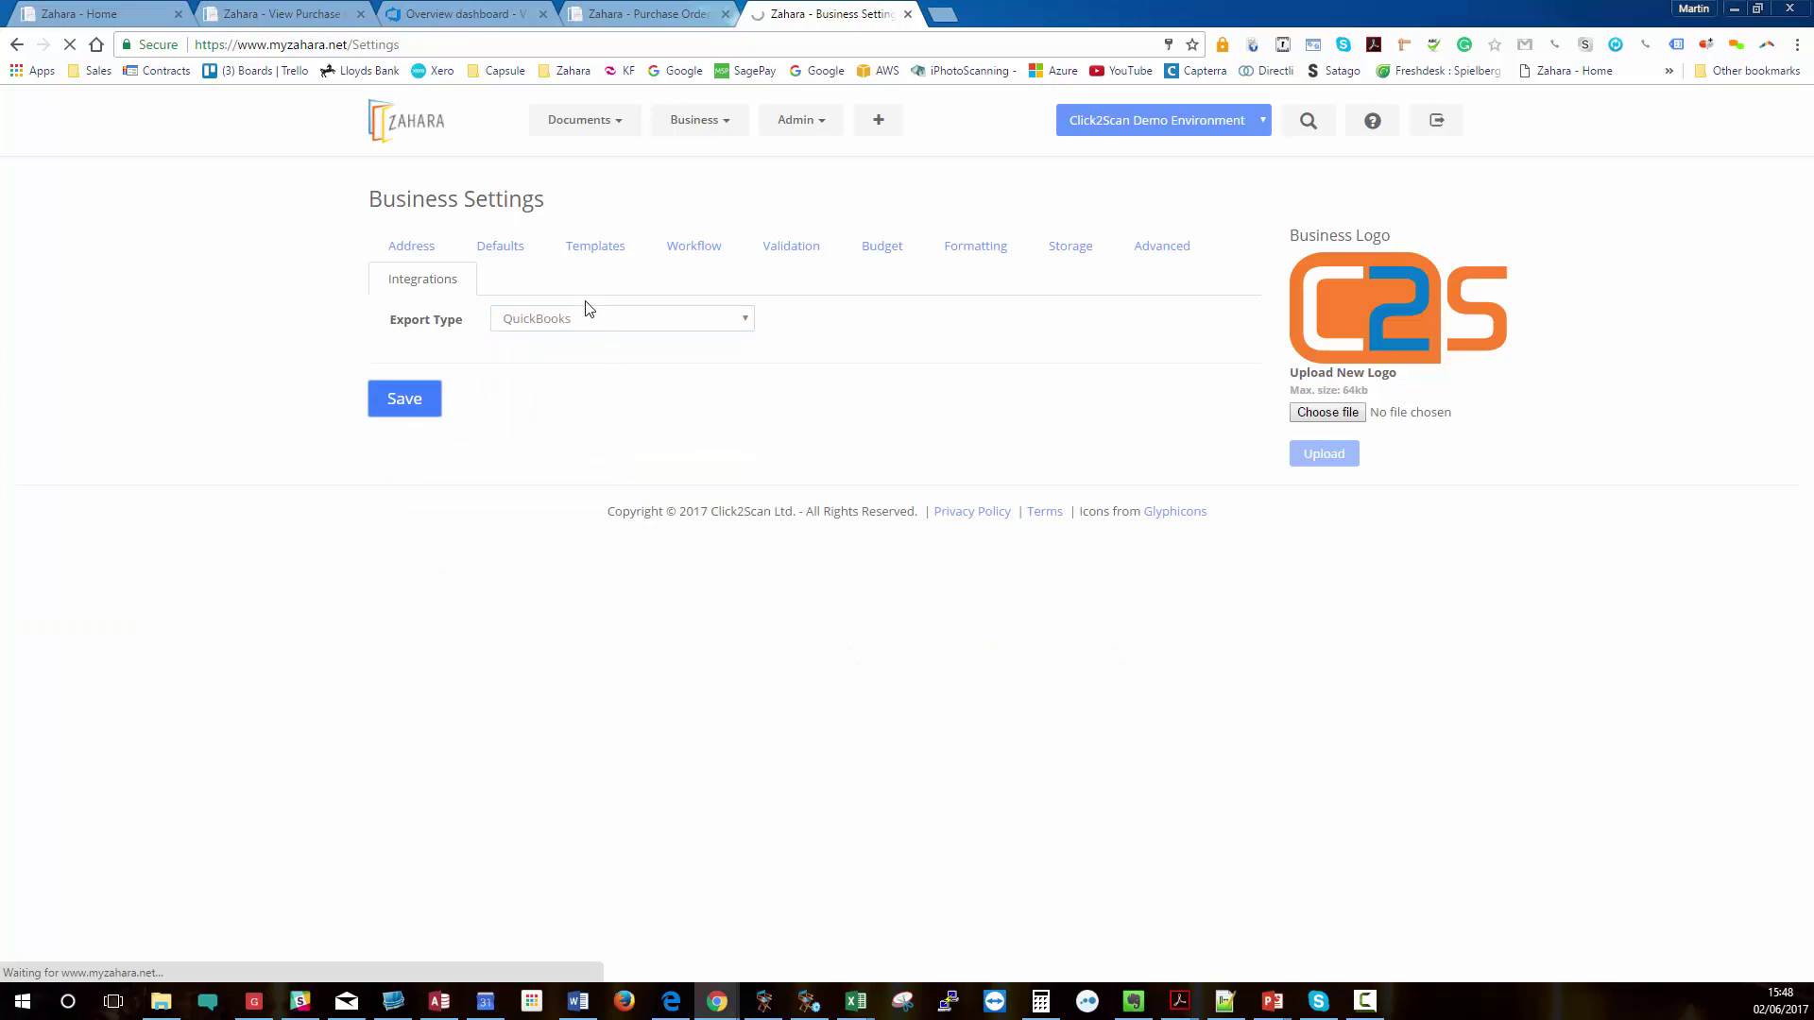
Start a new invoice against the £1,542.00 Spielberg Solutions Ltd order, answering that the order does not fully match the invoice.
left_click(588, 125)
left_click(583, 177)
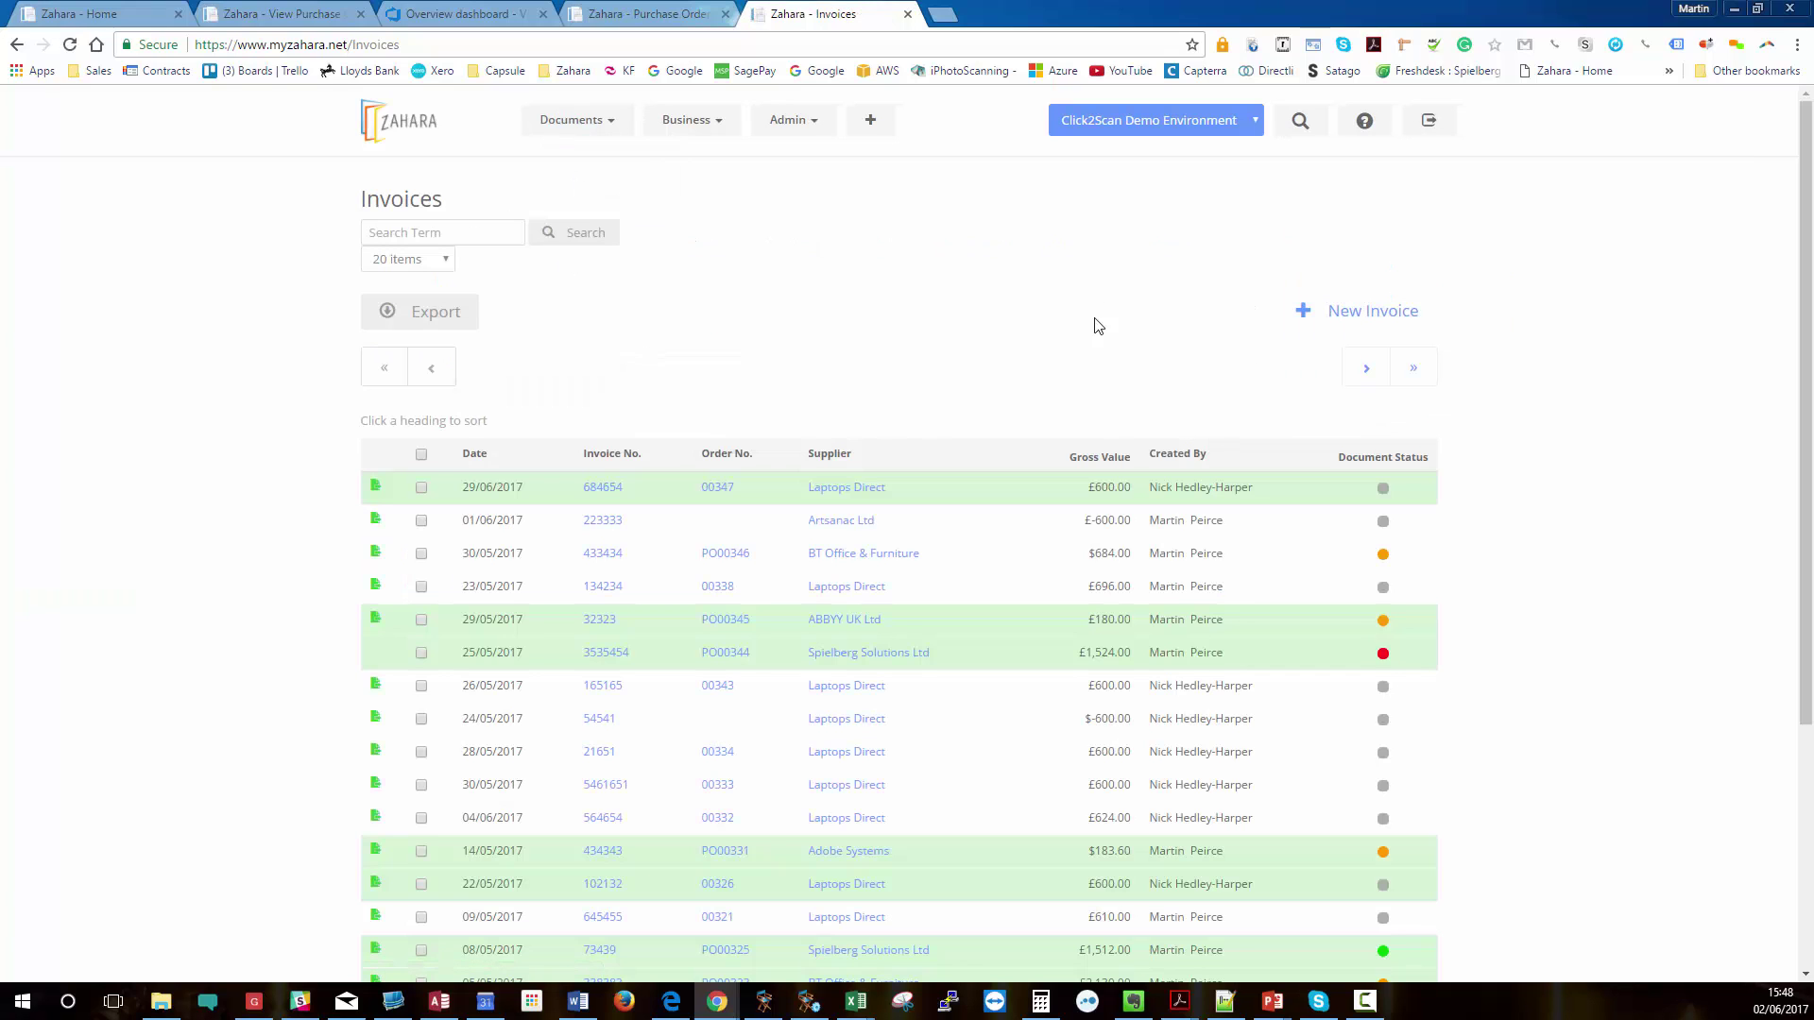
left_click(1342, 312)
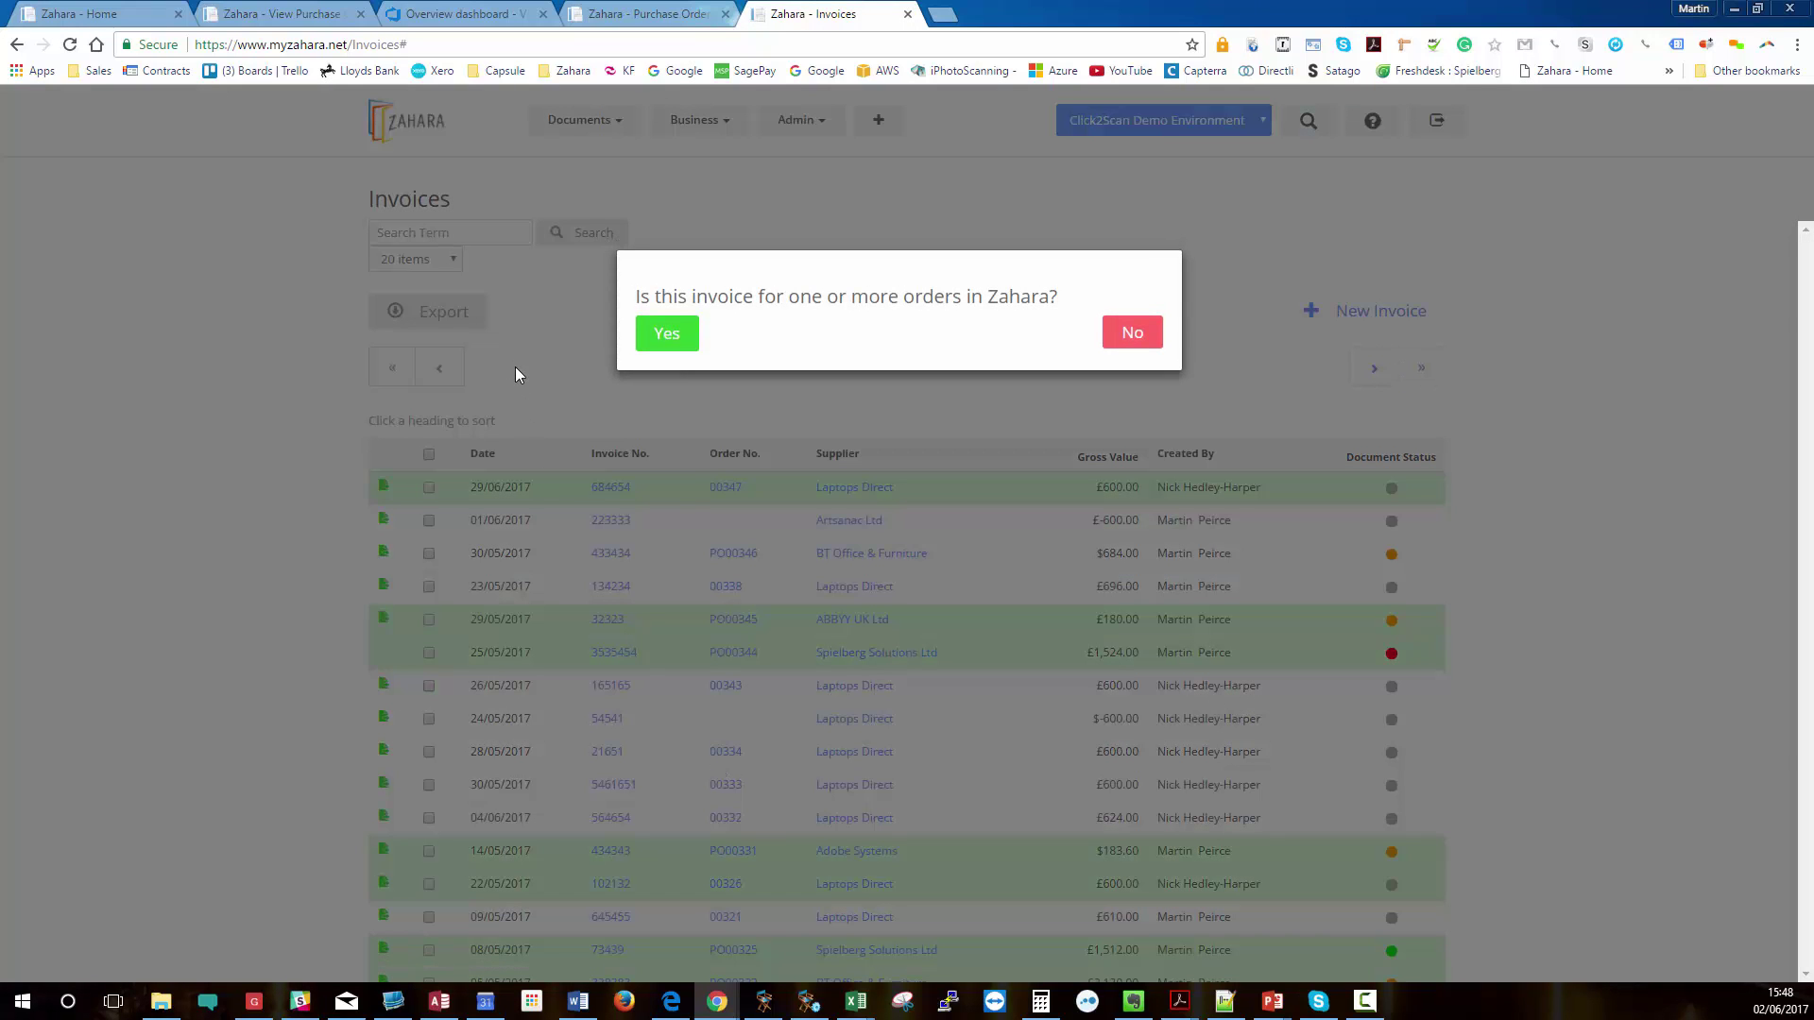
left_click(668, 333)
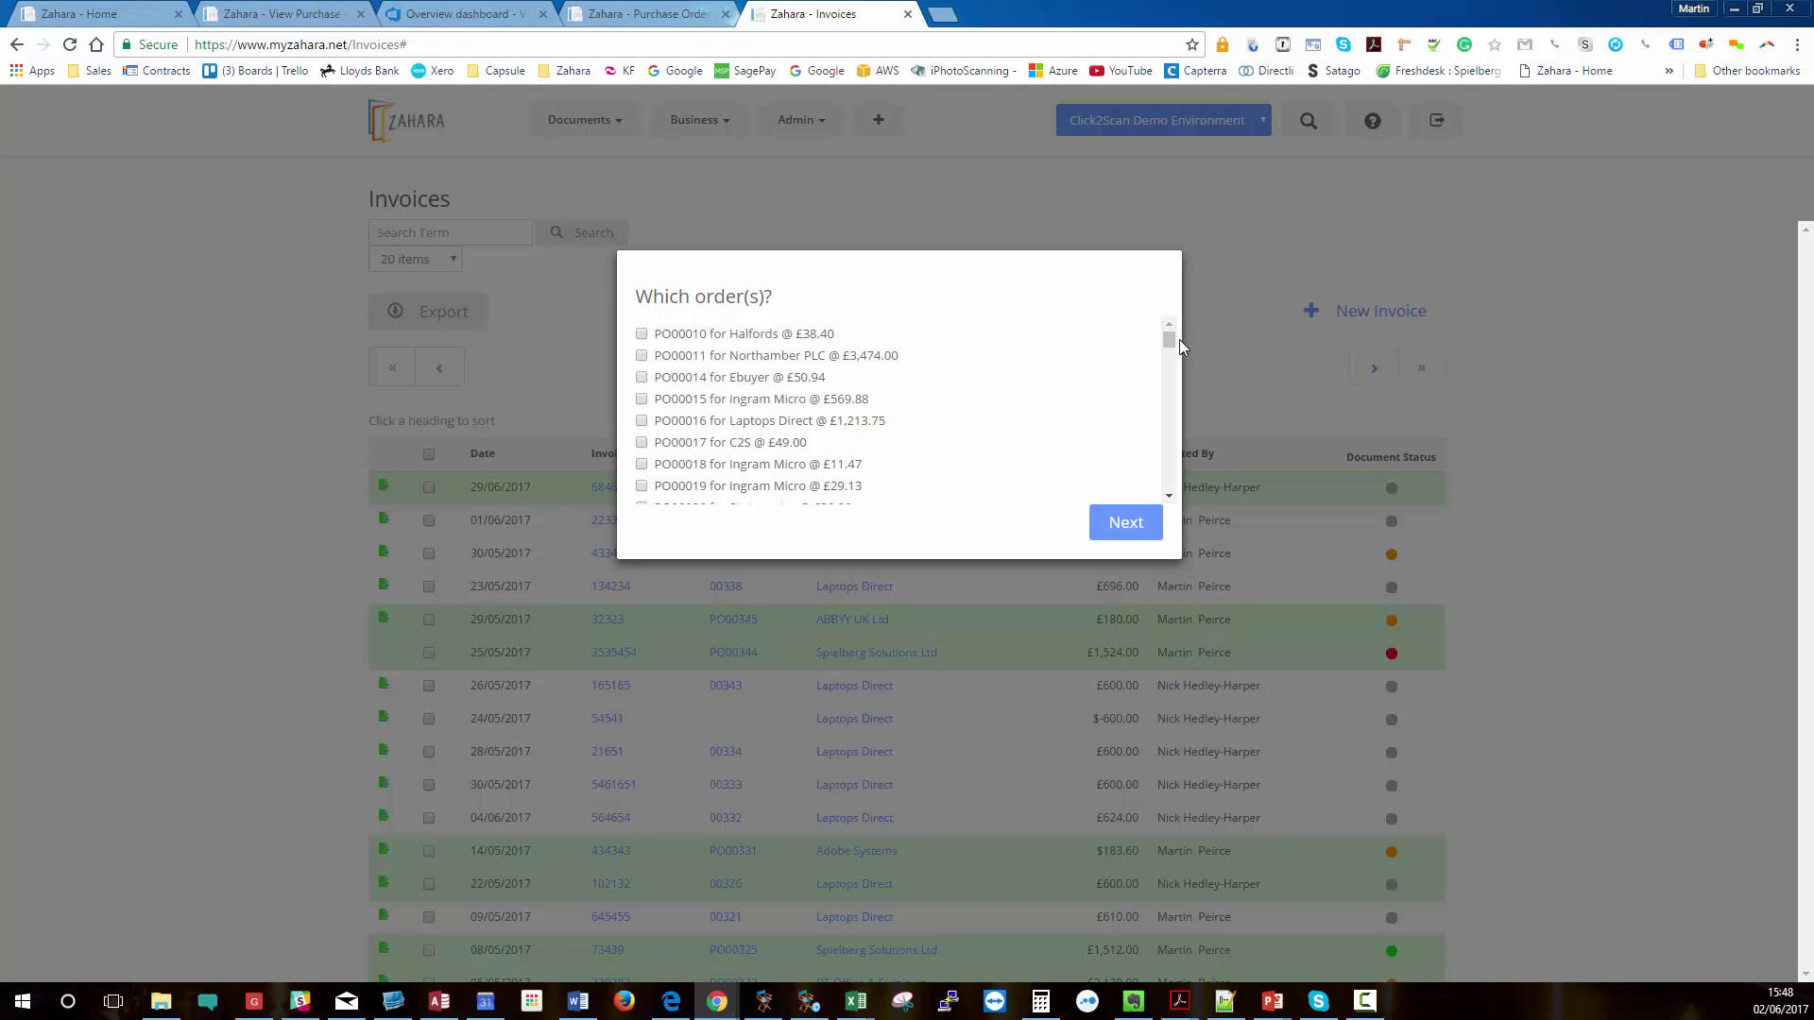
left_click_drag(1170, 339, 1170, 481)
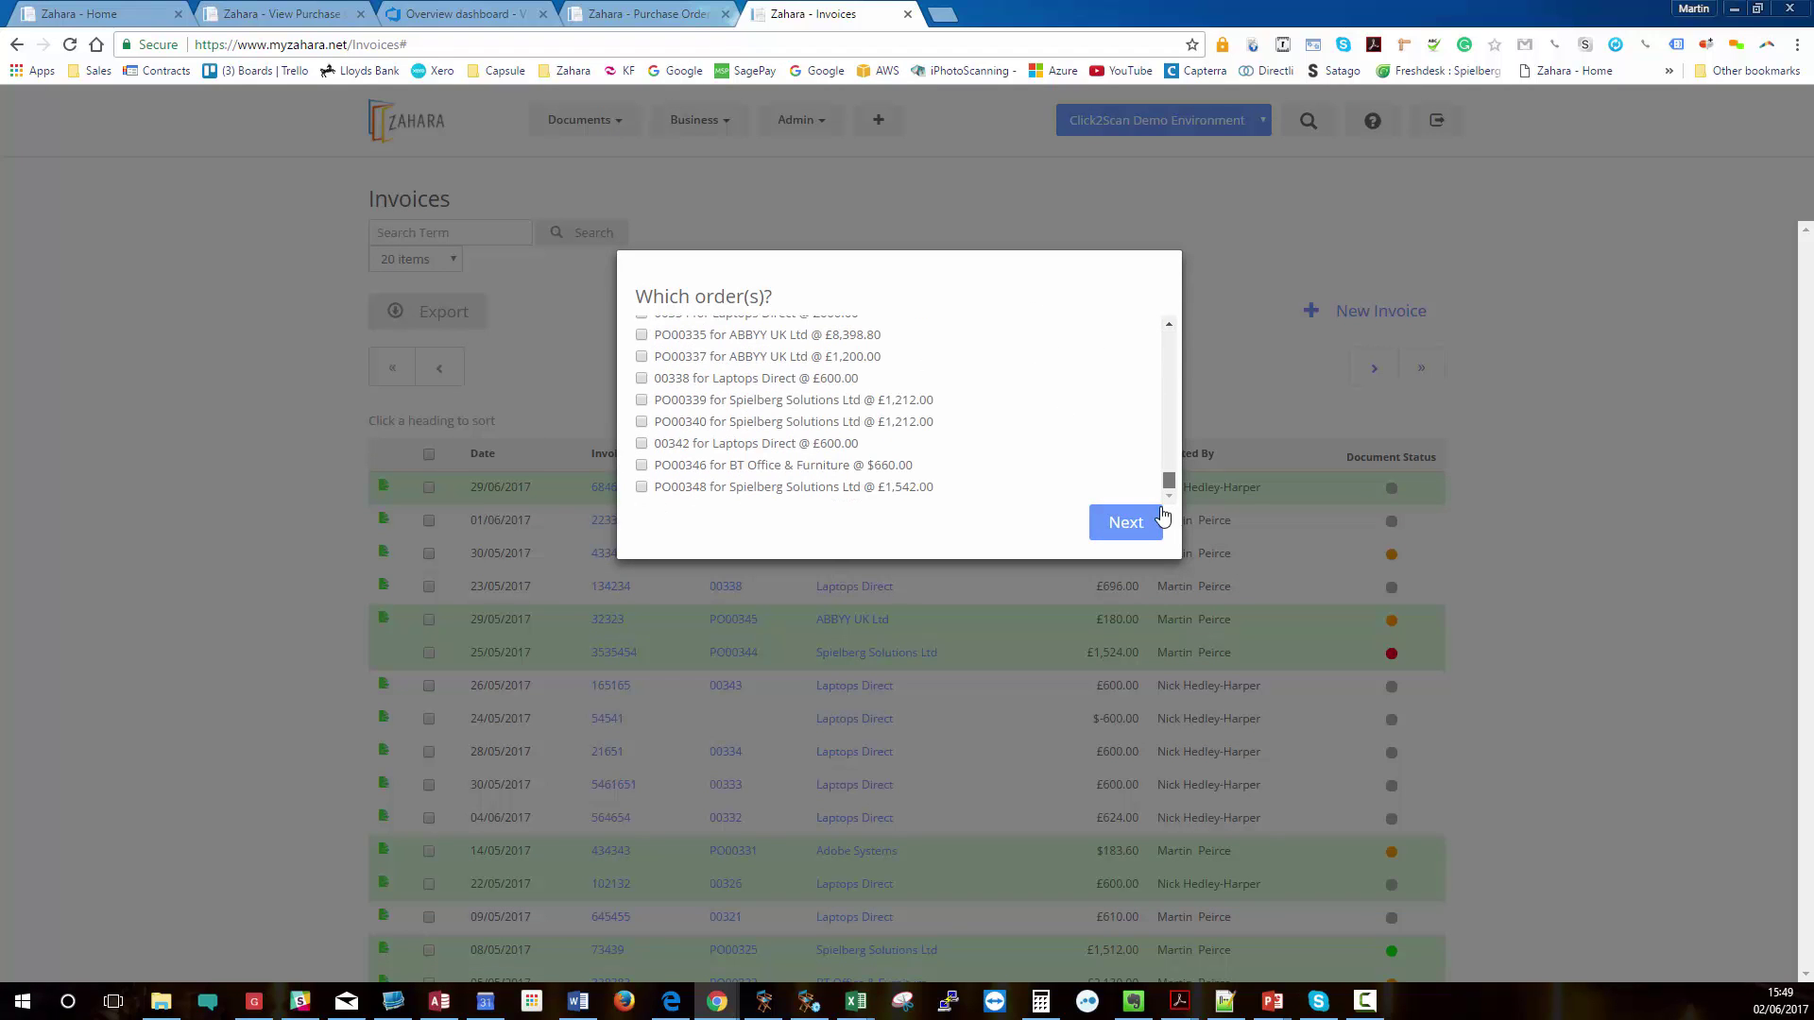
left_click(642, 488)
left_click(1118, 528)
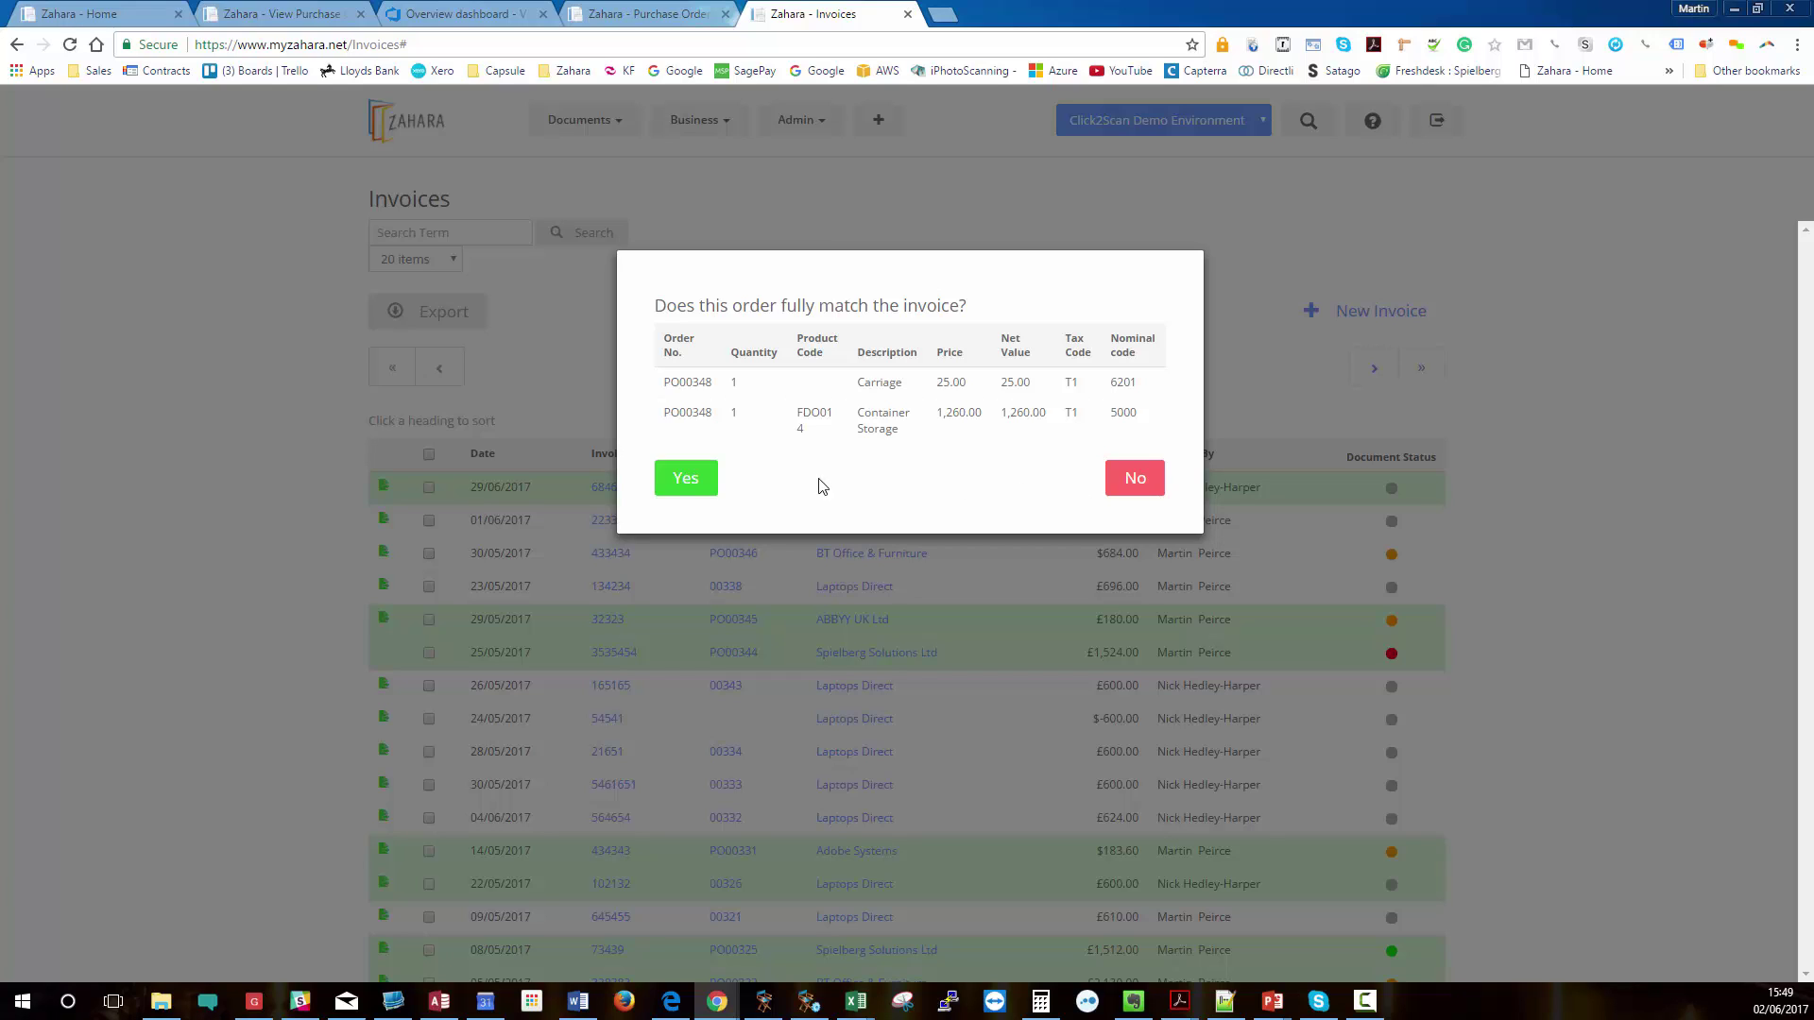
left_click(1129, 483)
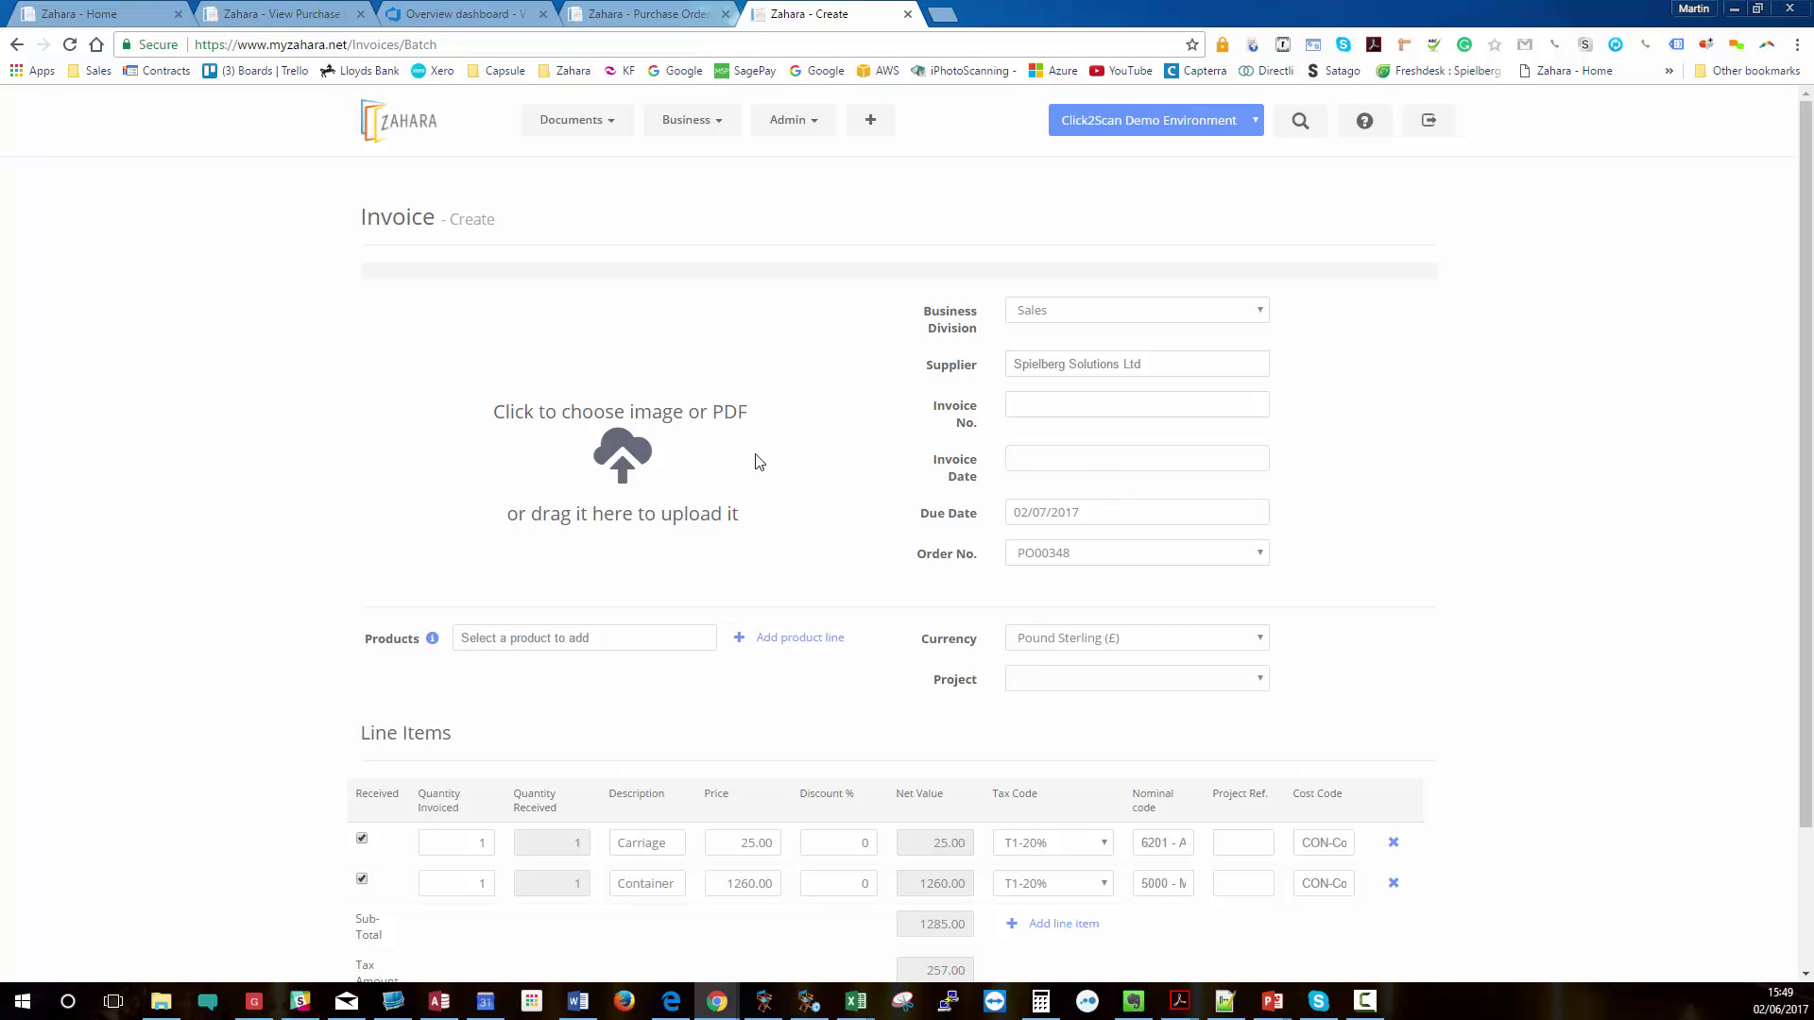
Upload Invoice 11590.pdf from Downloads as the new invoice's document.
left_click(629, 475)
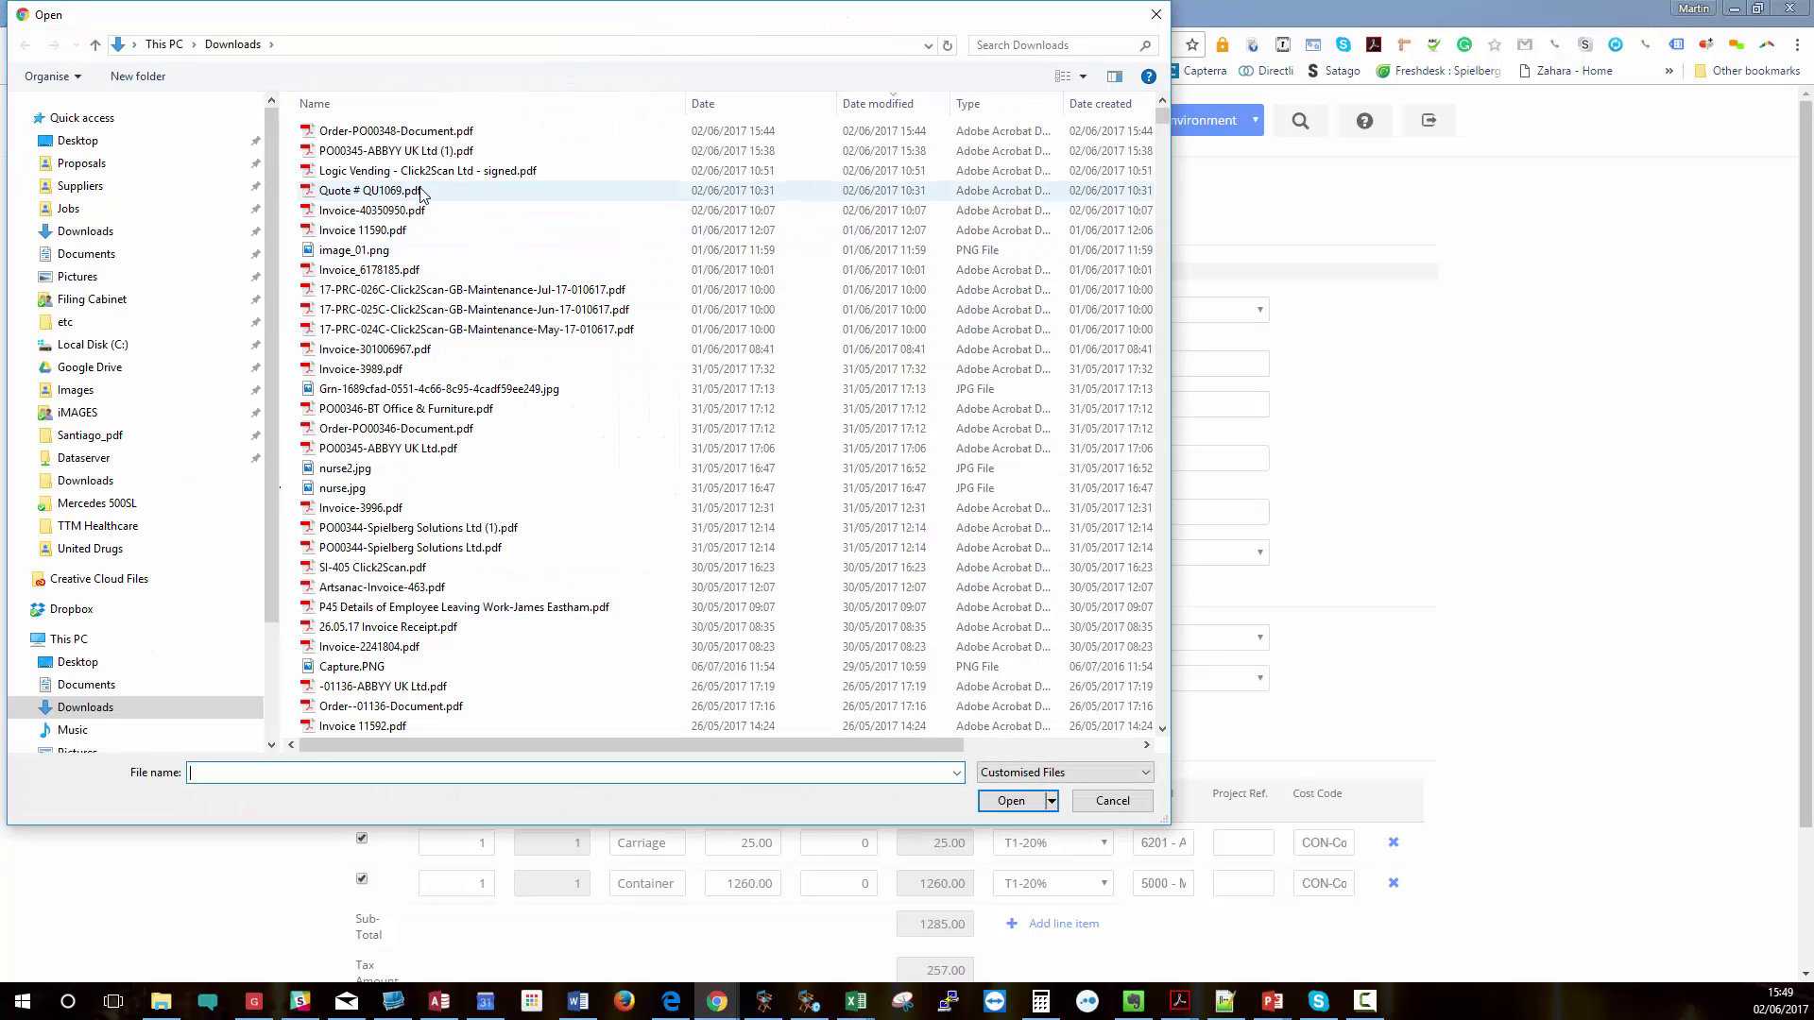
left_click(372, 234)
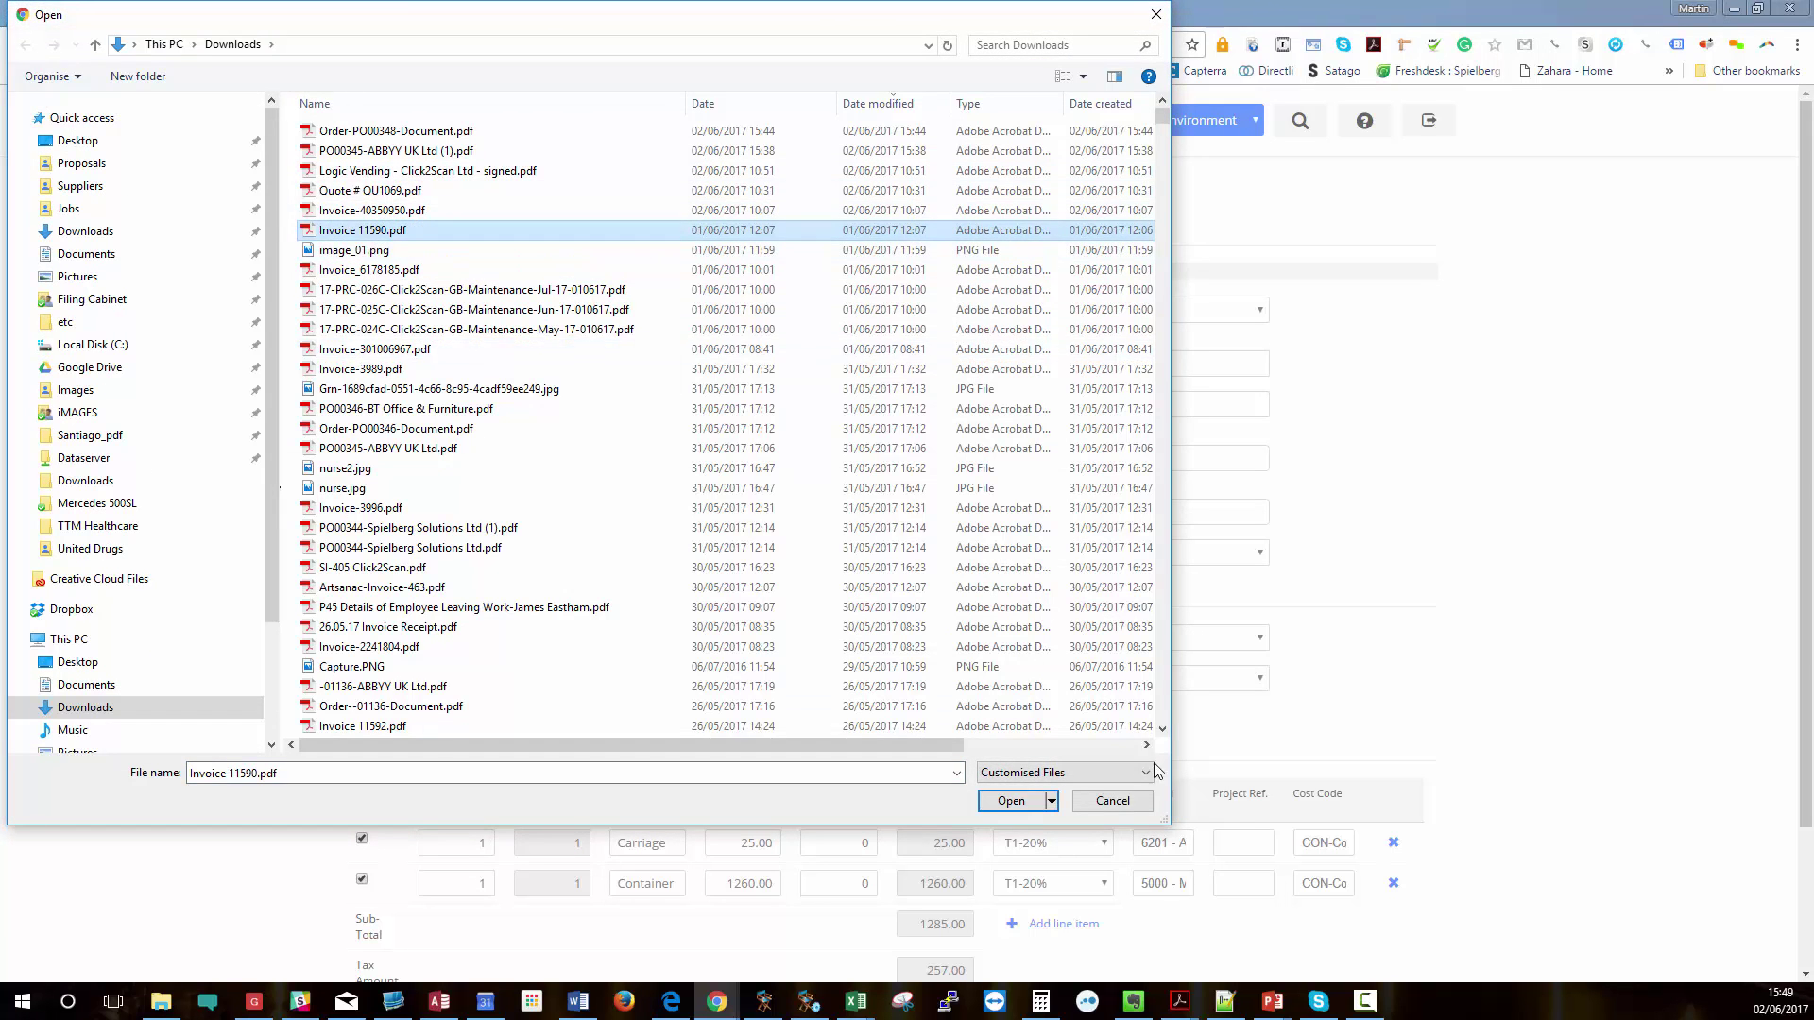
left_click(1012, 803)
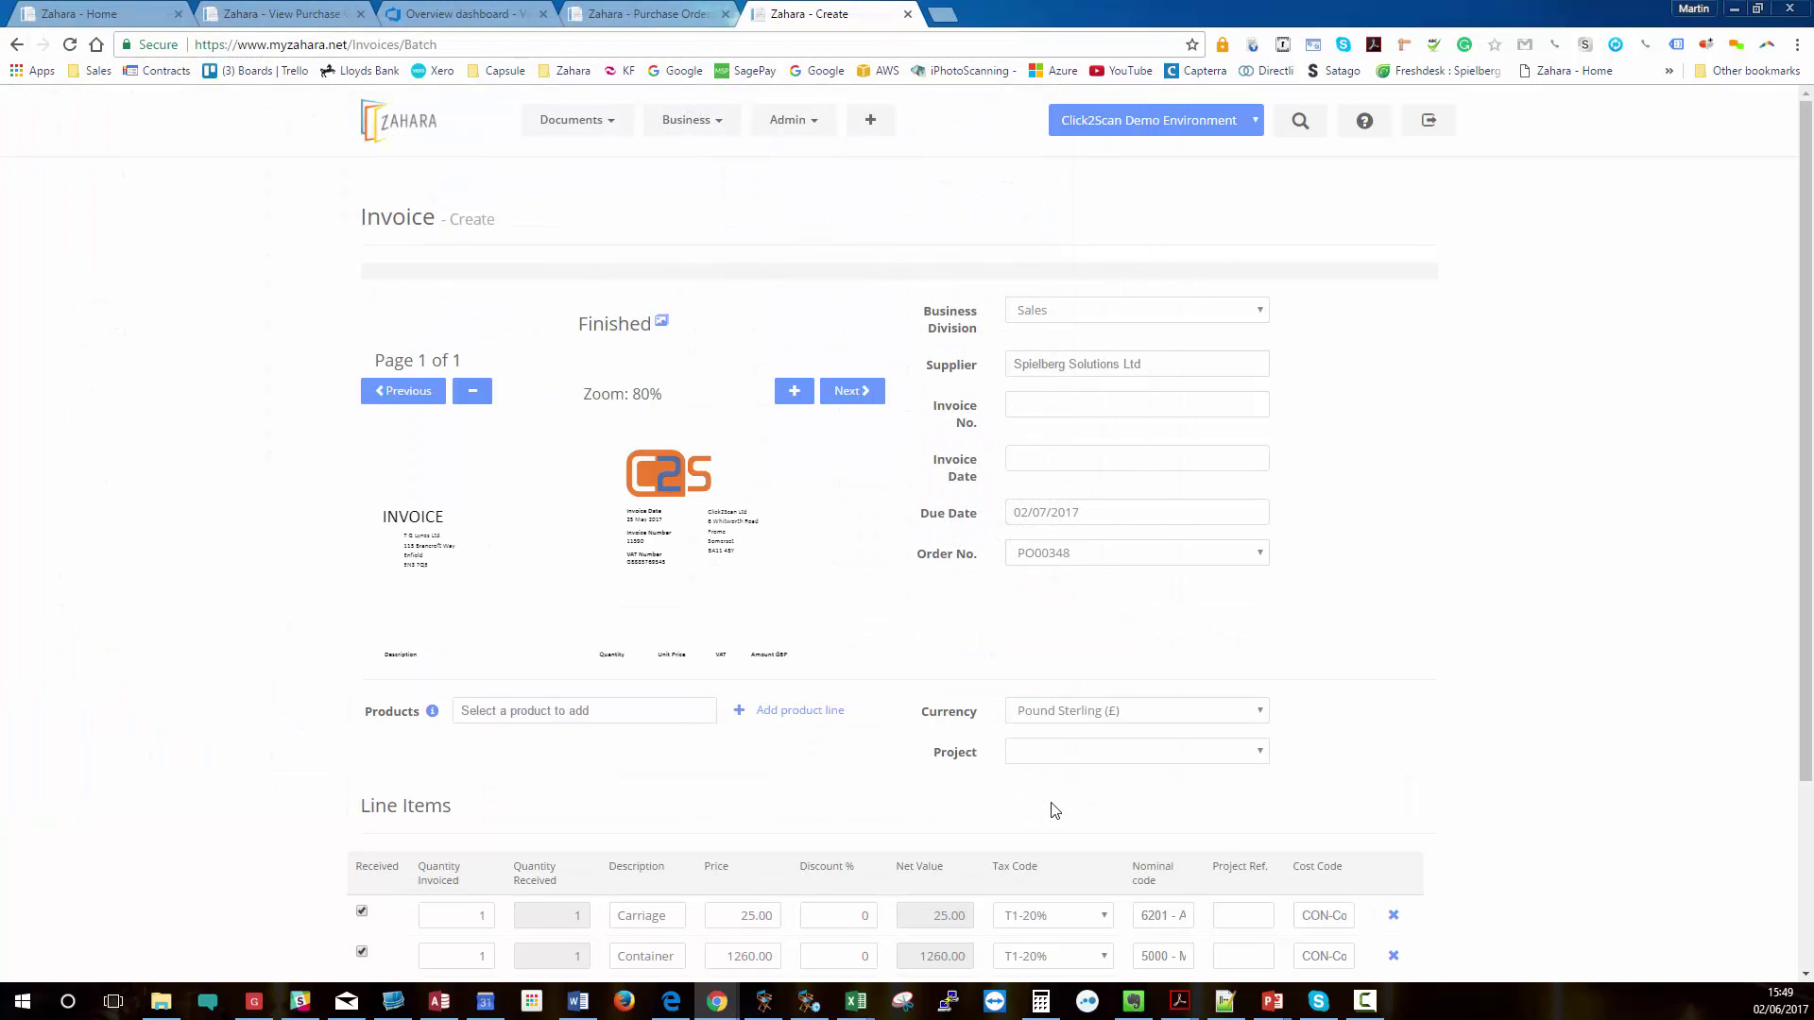
Enlarge the invoice preview to 110%, and enter invoice number 11590 and invoice date 01/06/2017.
left_click(794, 393)
left_click(795, 393)
left_click(795, 393)
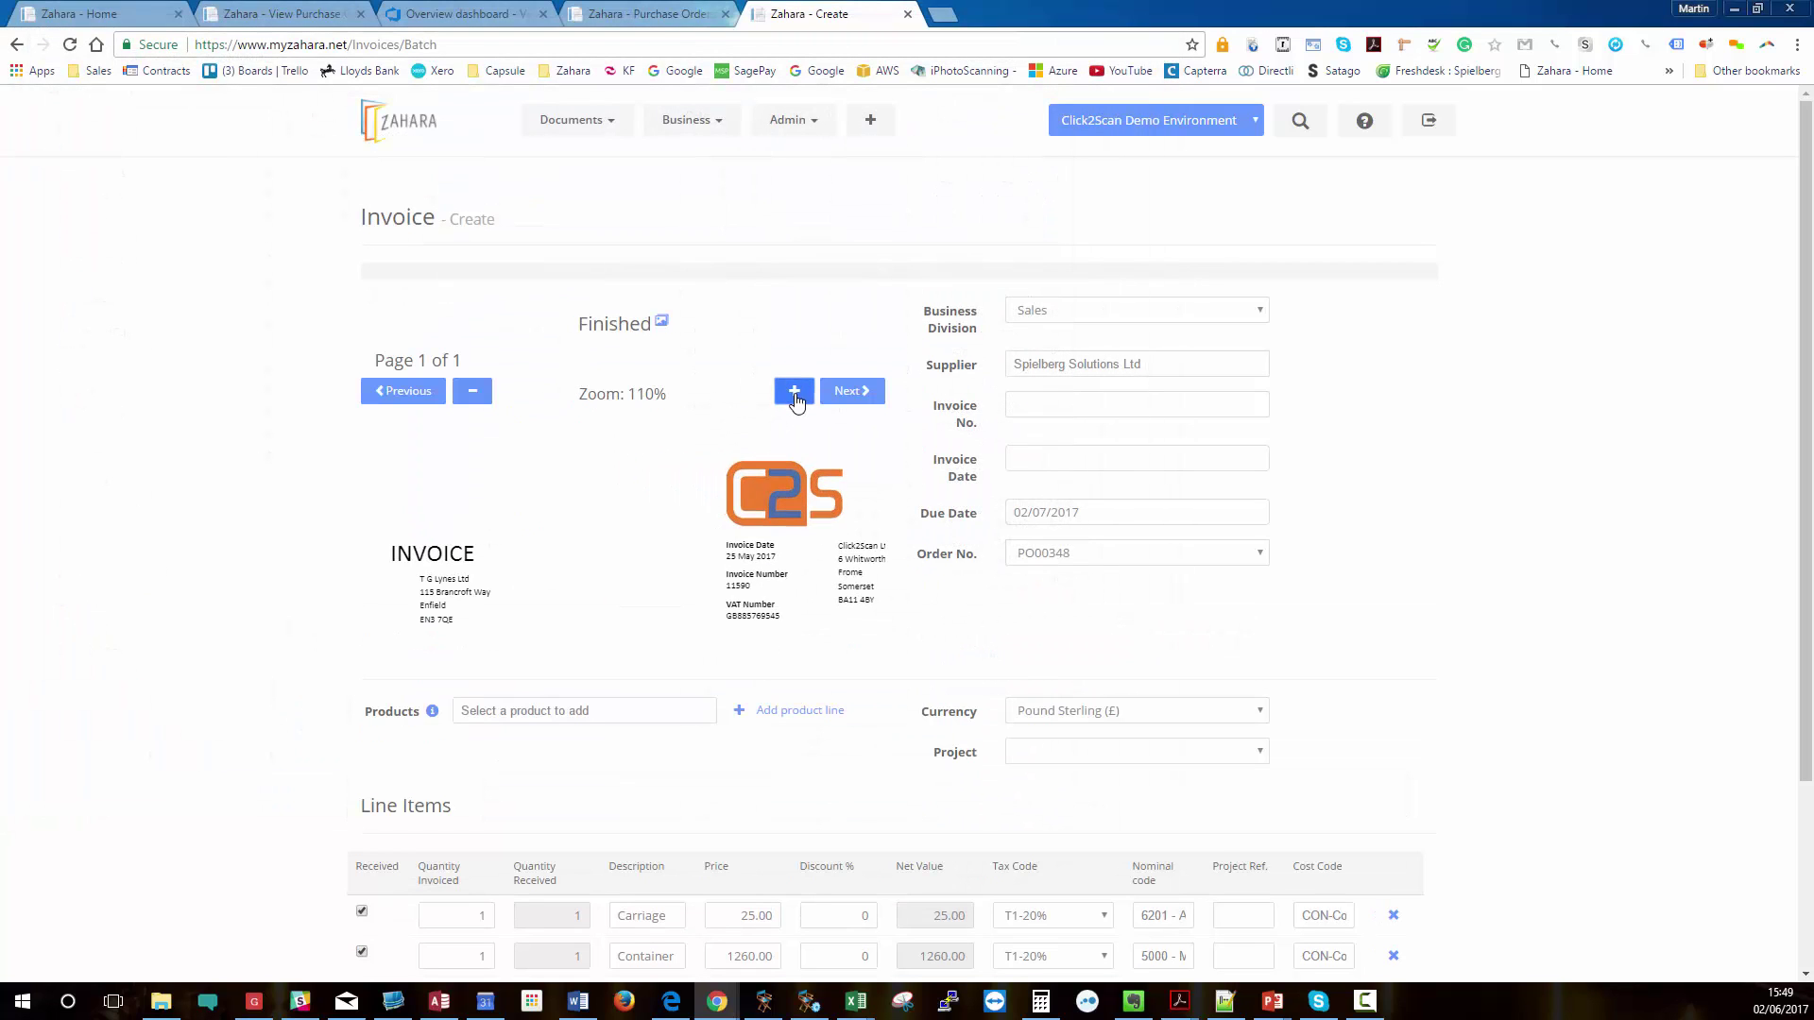
left_click(879, 393)
left_click(1058, 413)
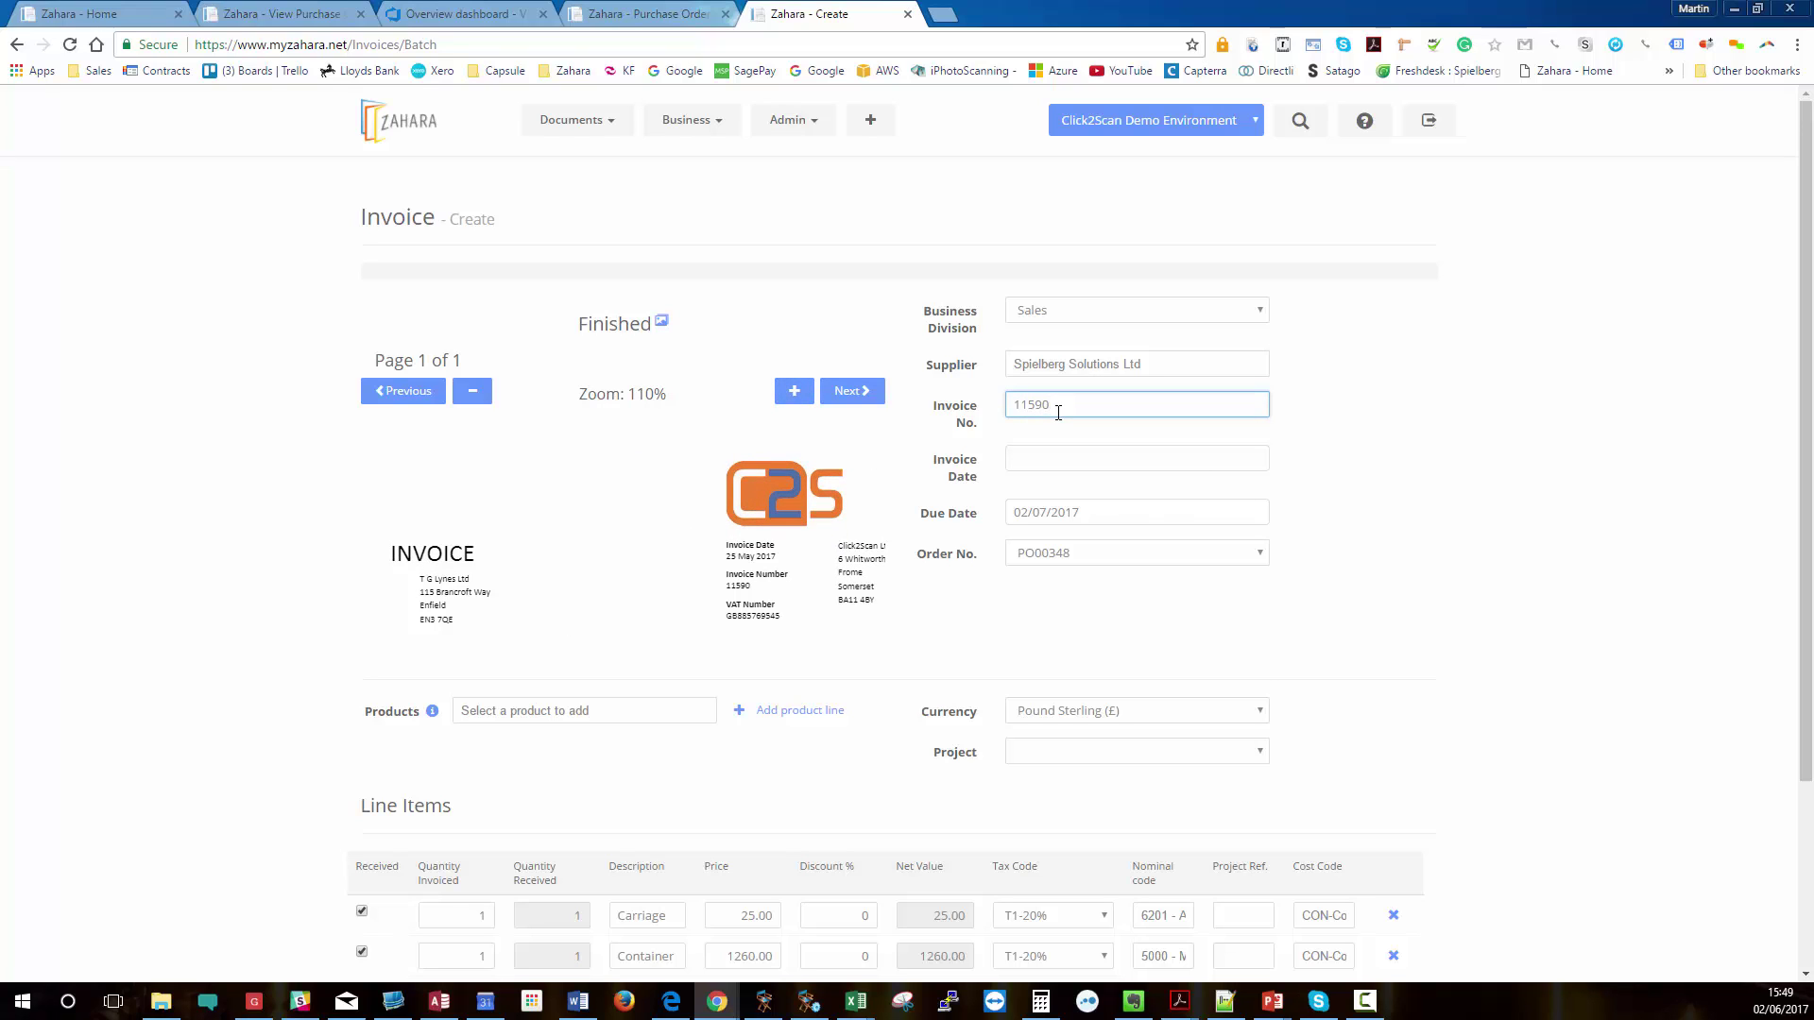
left_click(1059, 458)
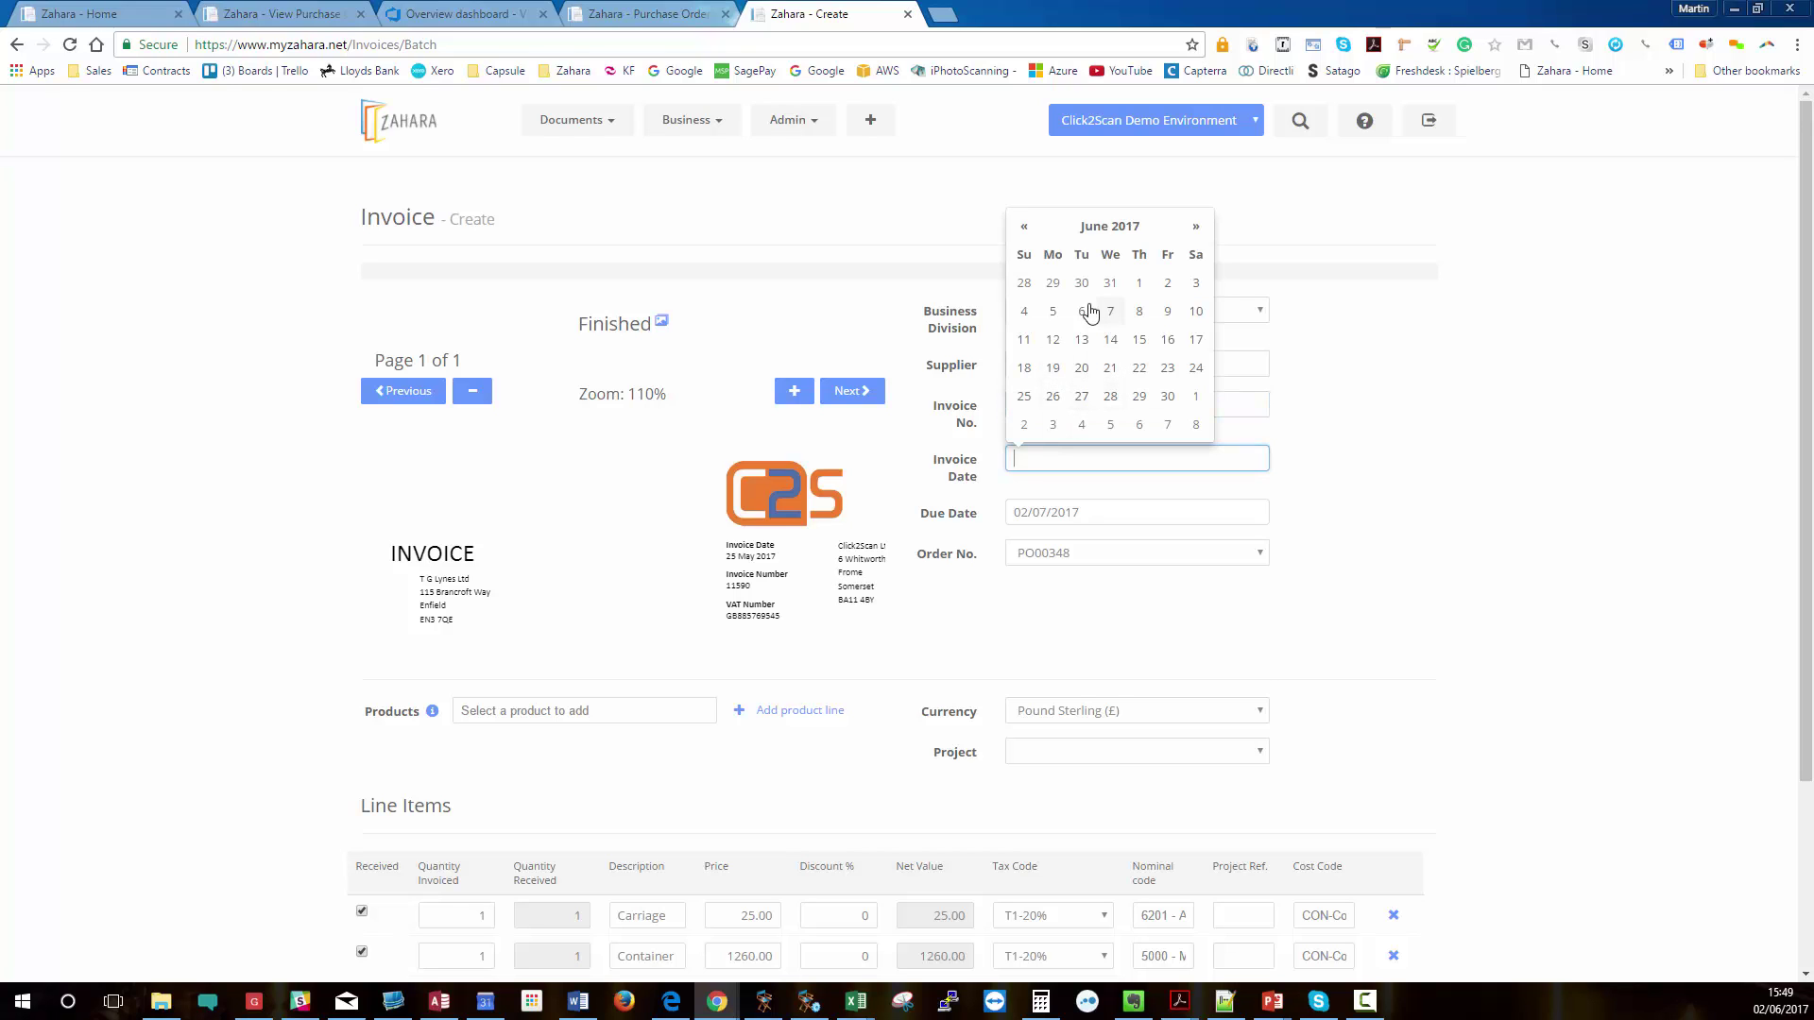
left_click(1140, 283)
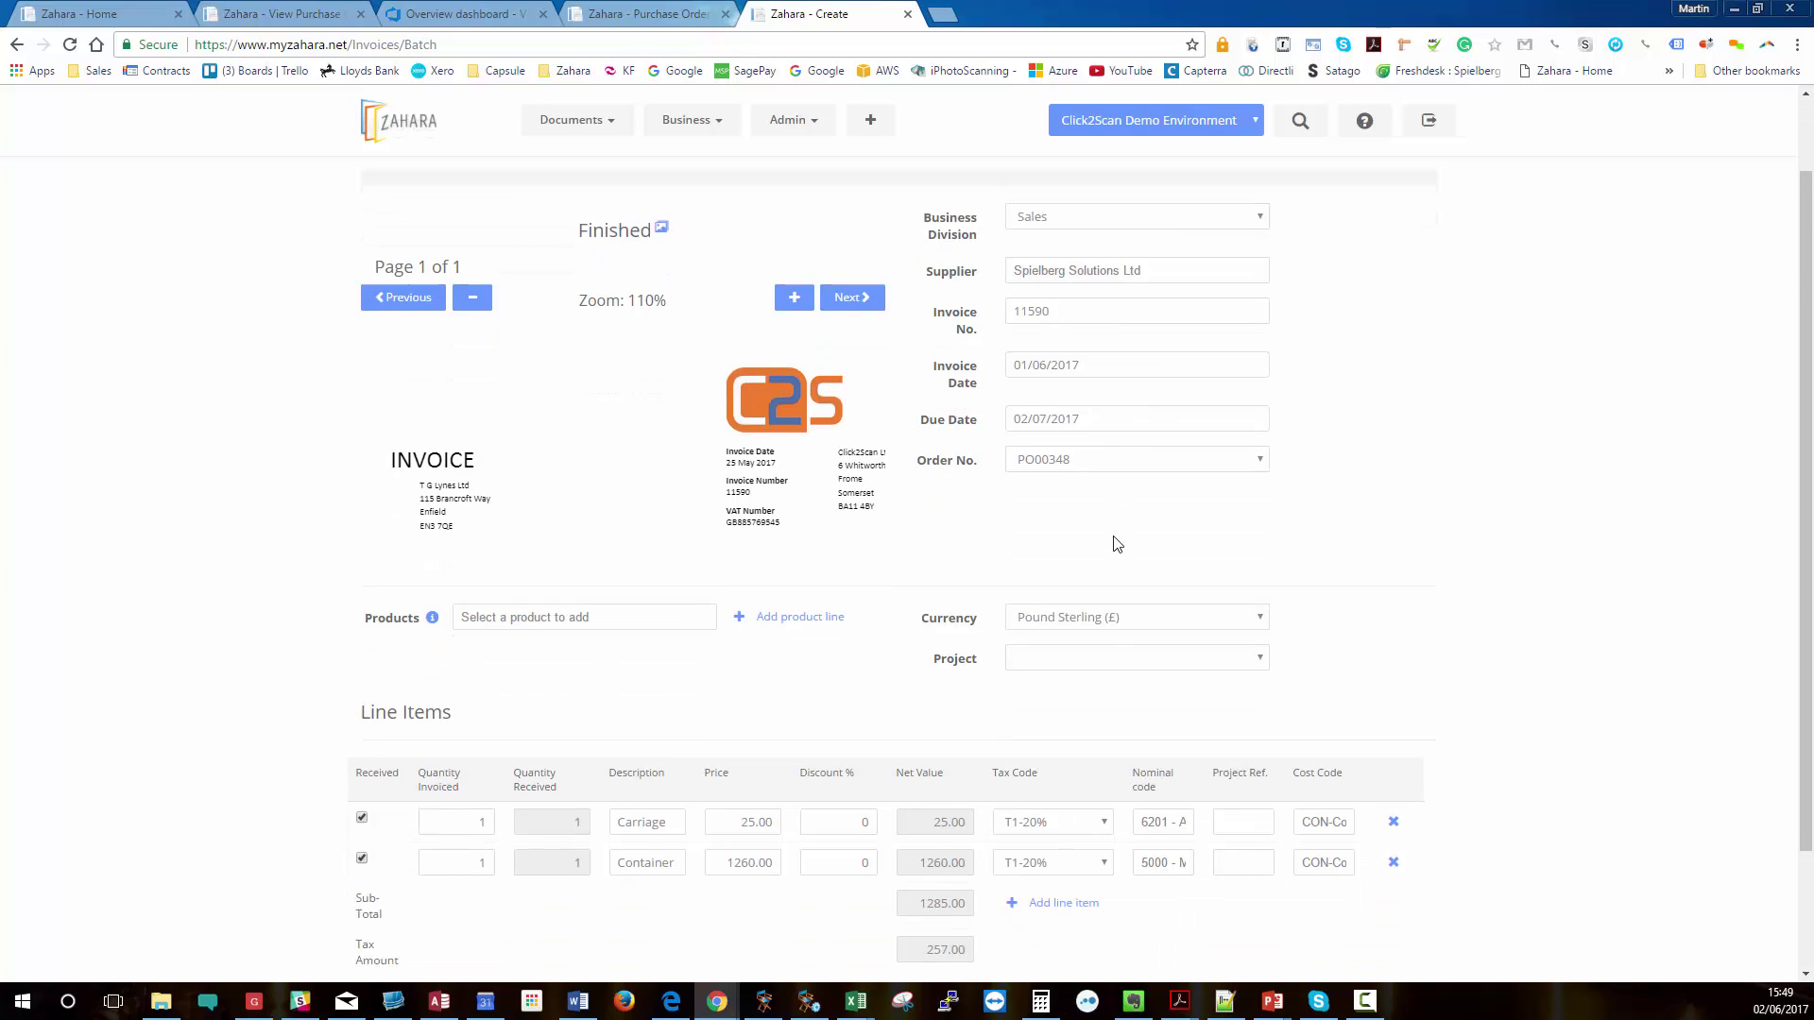
Set the Container line item's price to 1270.00 and continue to the invoice's narrative and approval stage.
scroll(1117, 538, "down", 3)
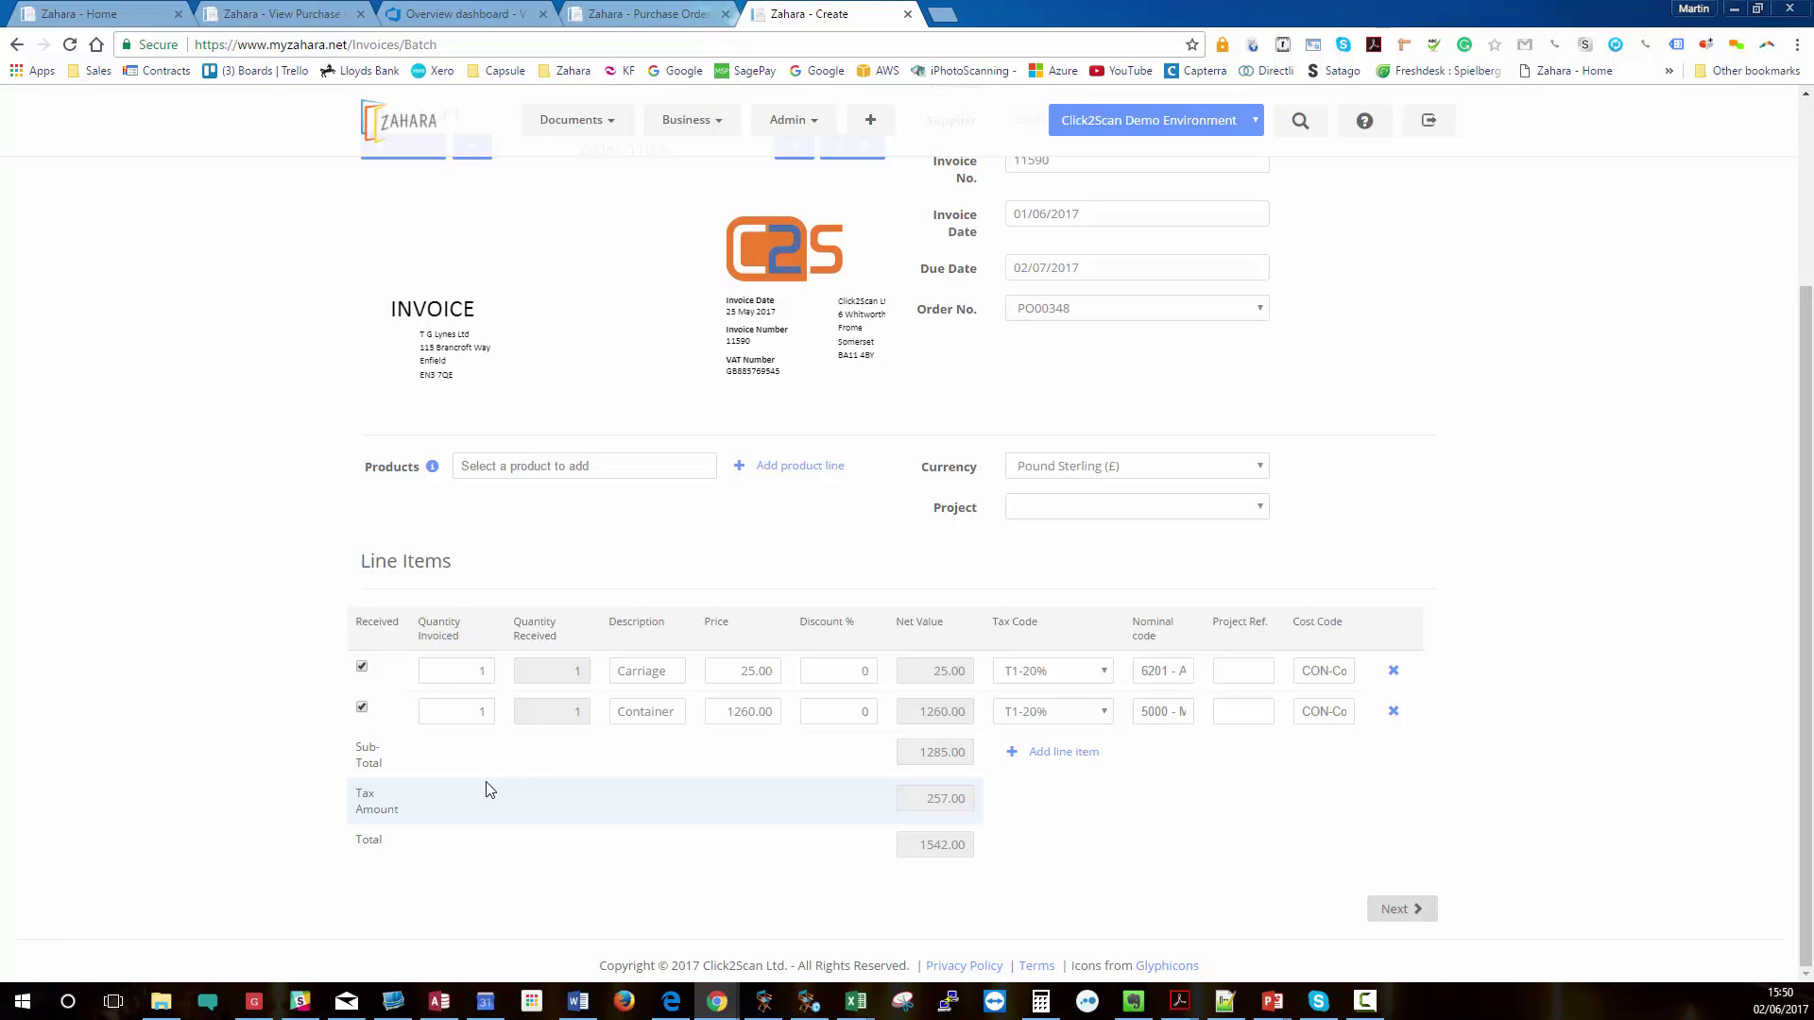
left_click(748, 714)
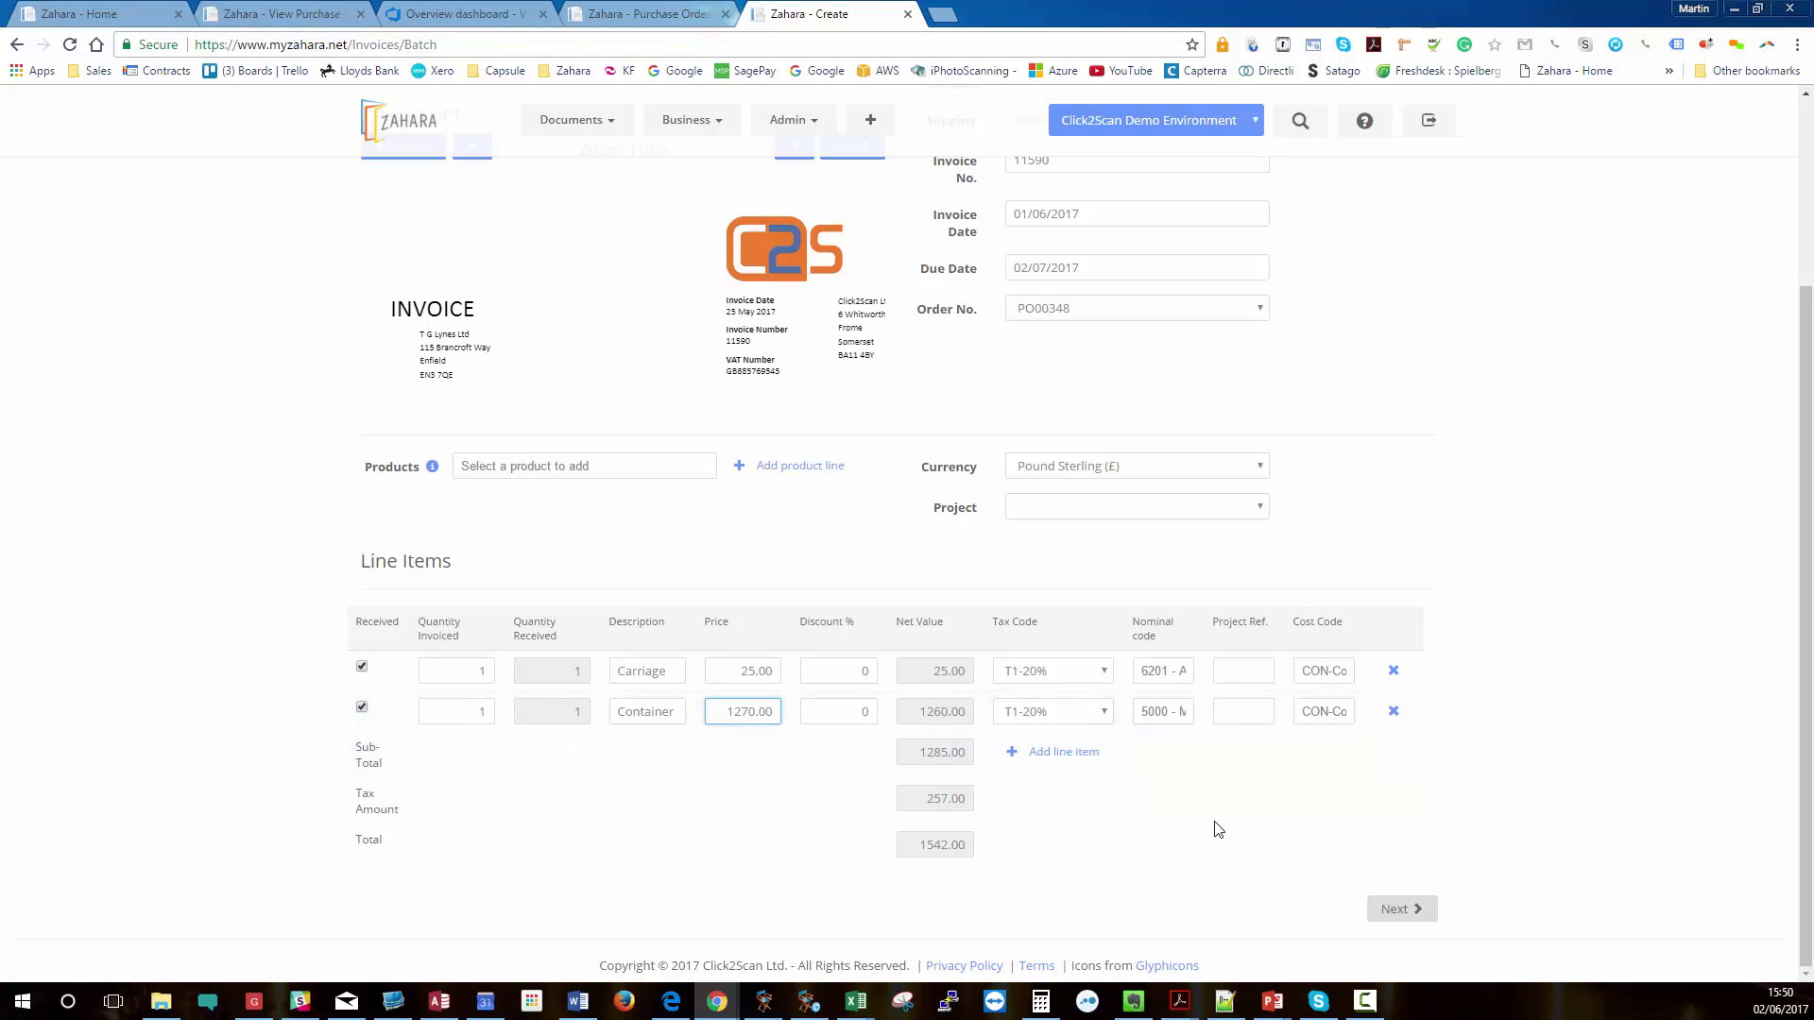
left_click(1395, 914)
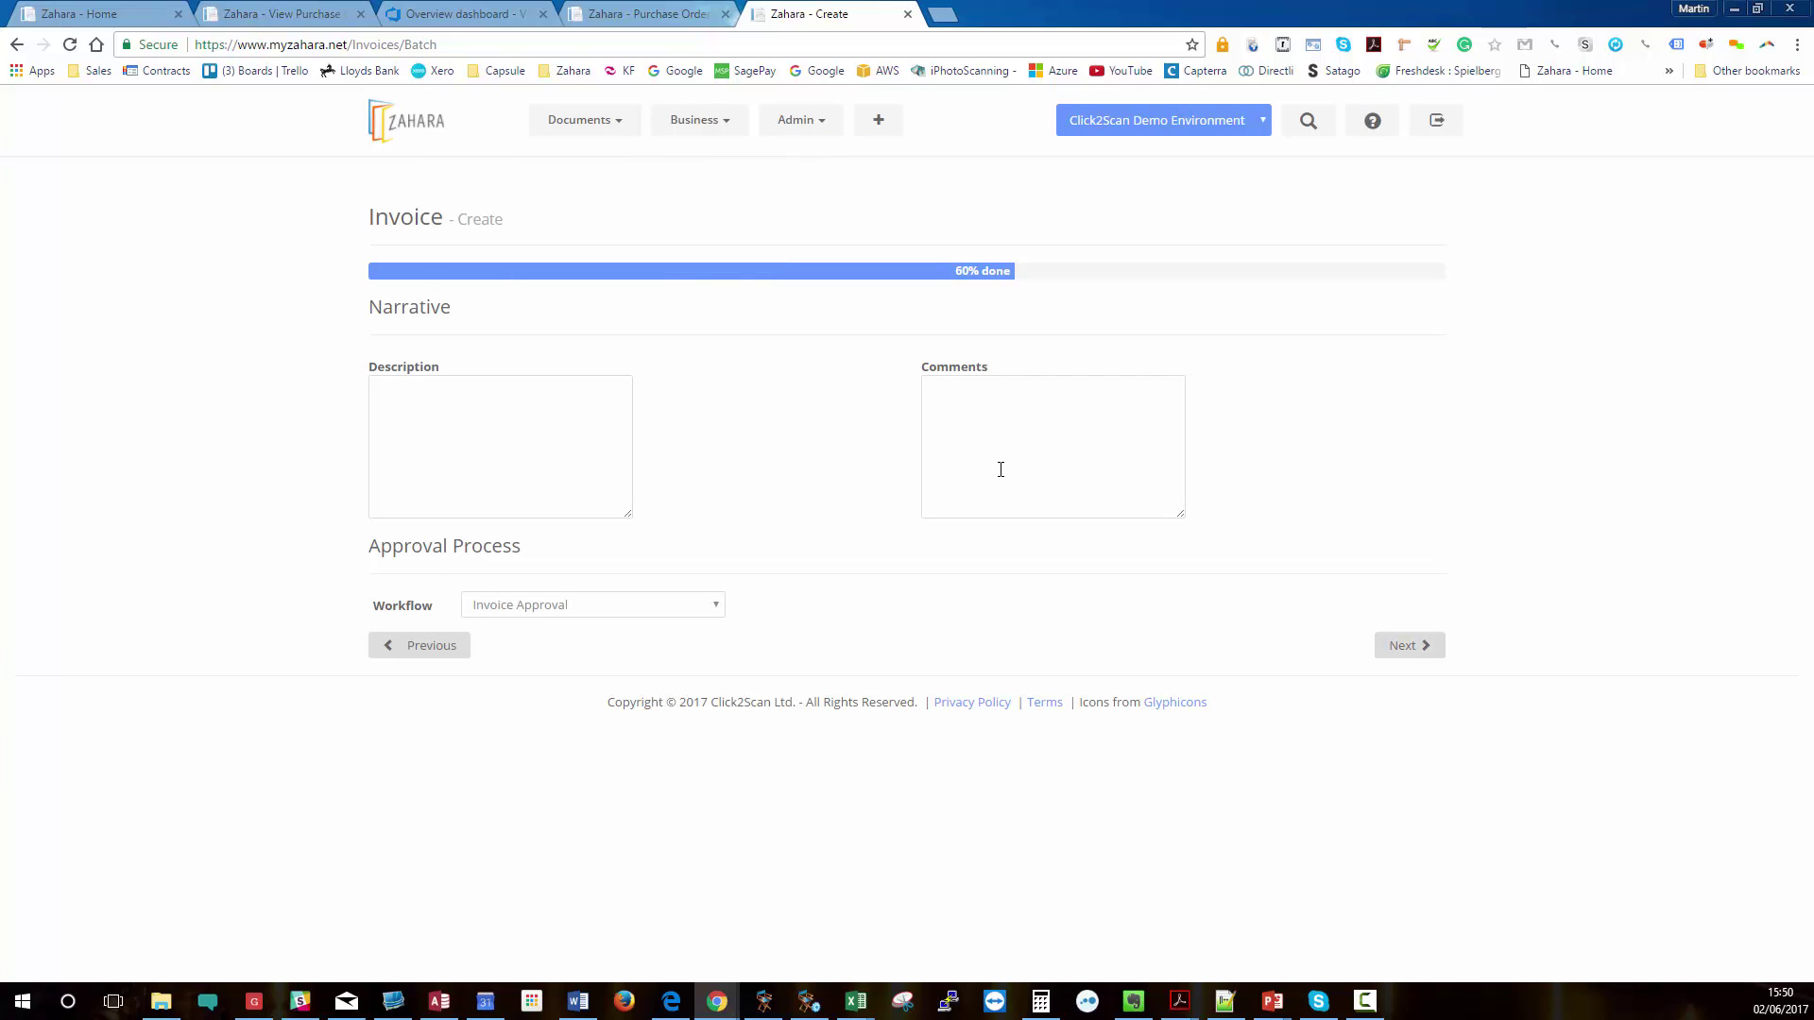
Enter the invoice comment "price is higher than the order".
left_click(1000, 470)
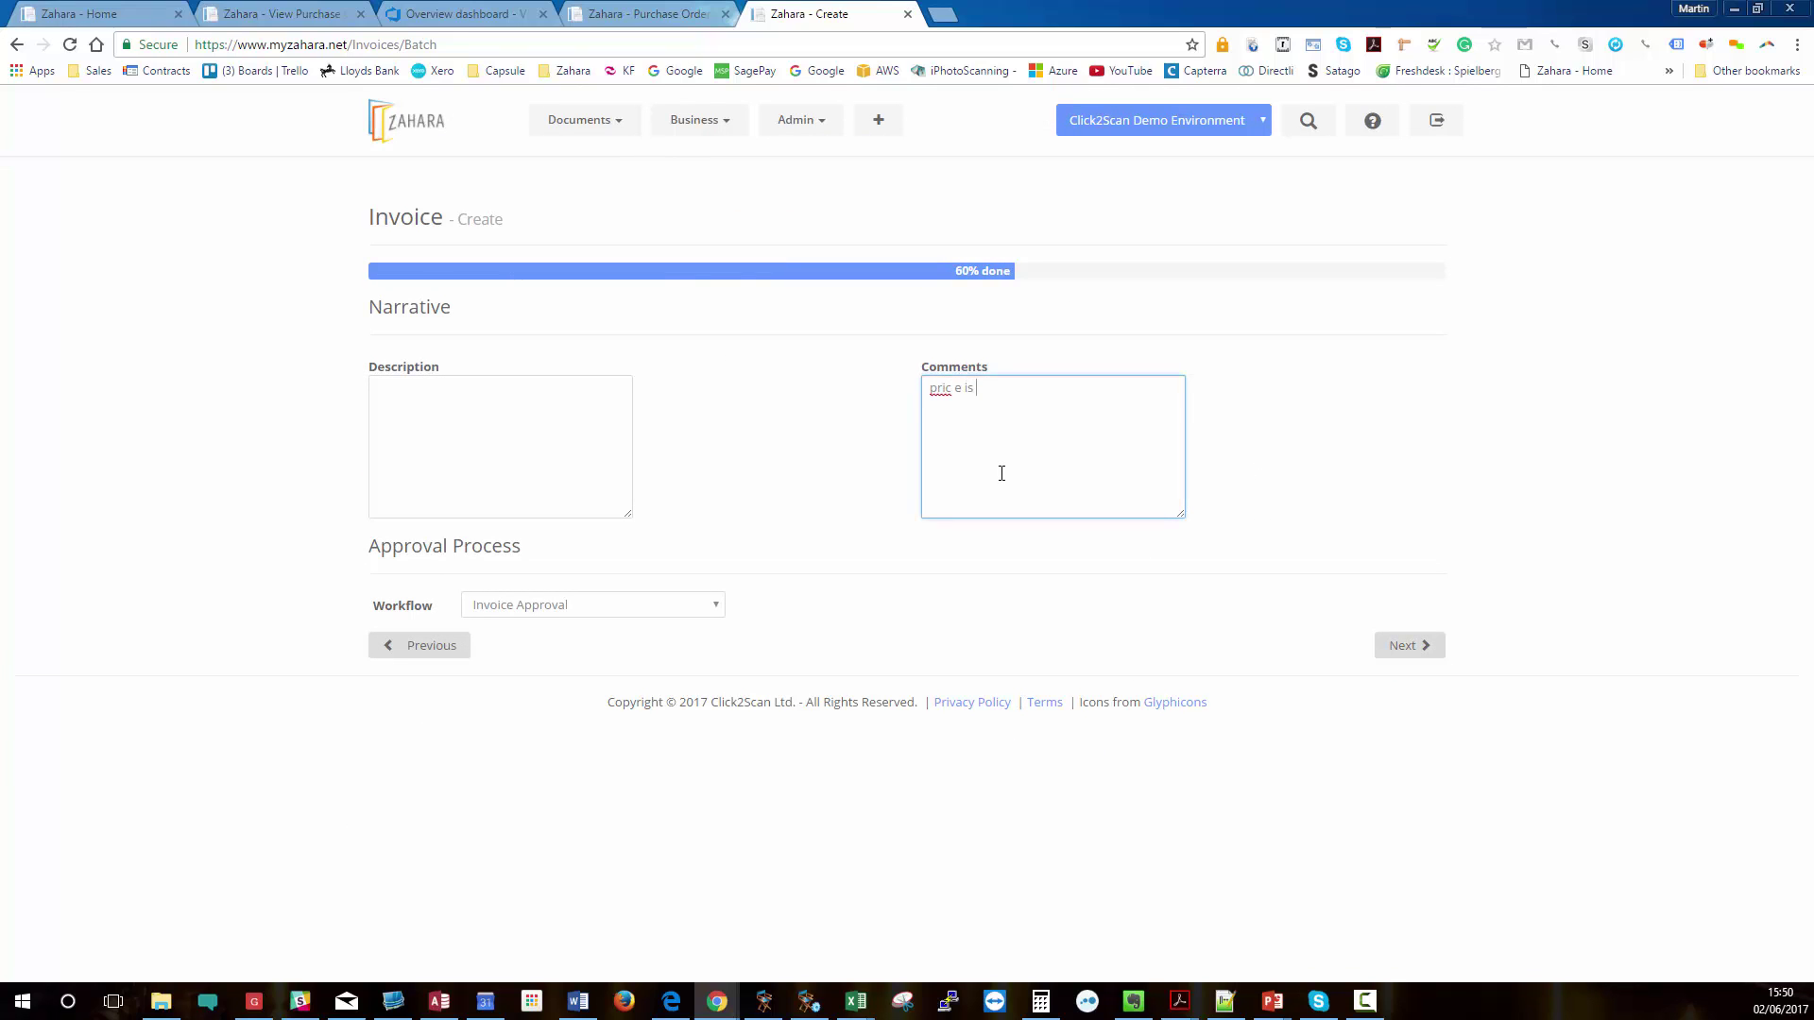
type("pric e is higher than the order")
key("Delete")
Look through the approval workflows, try Coding request, and set the workflow back to Invoice Approval.
left_click(519, 612)
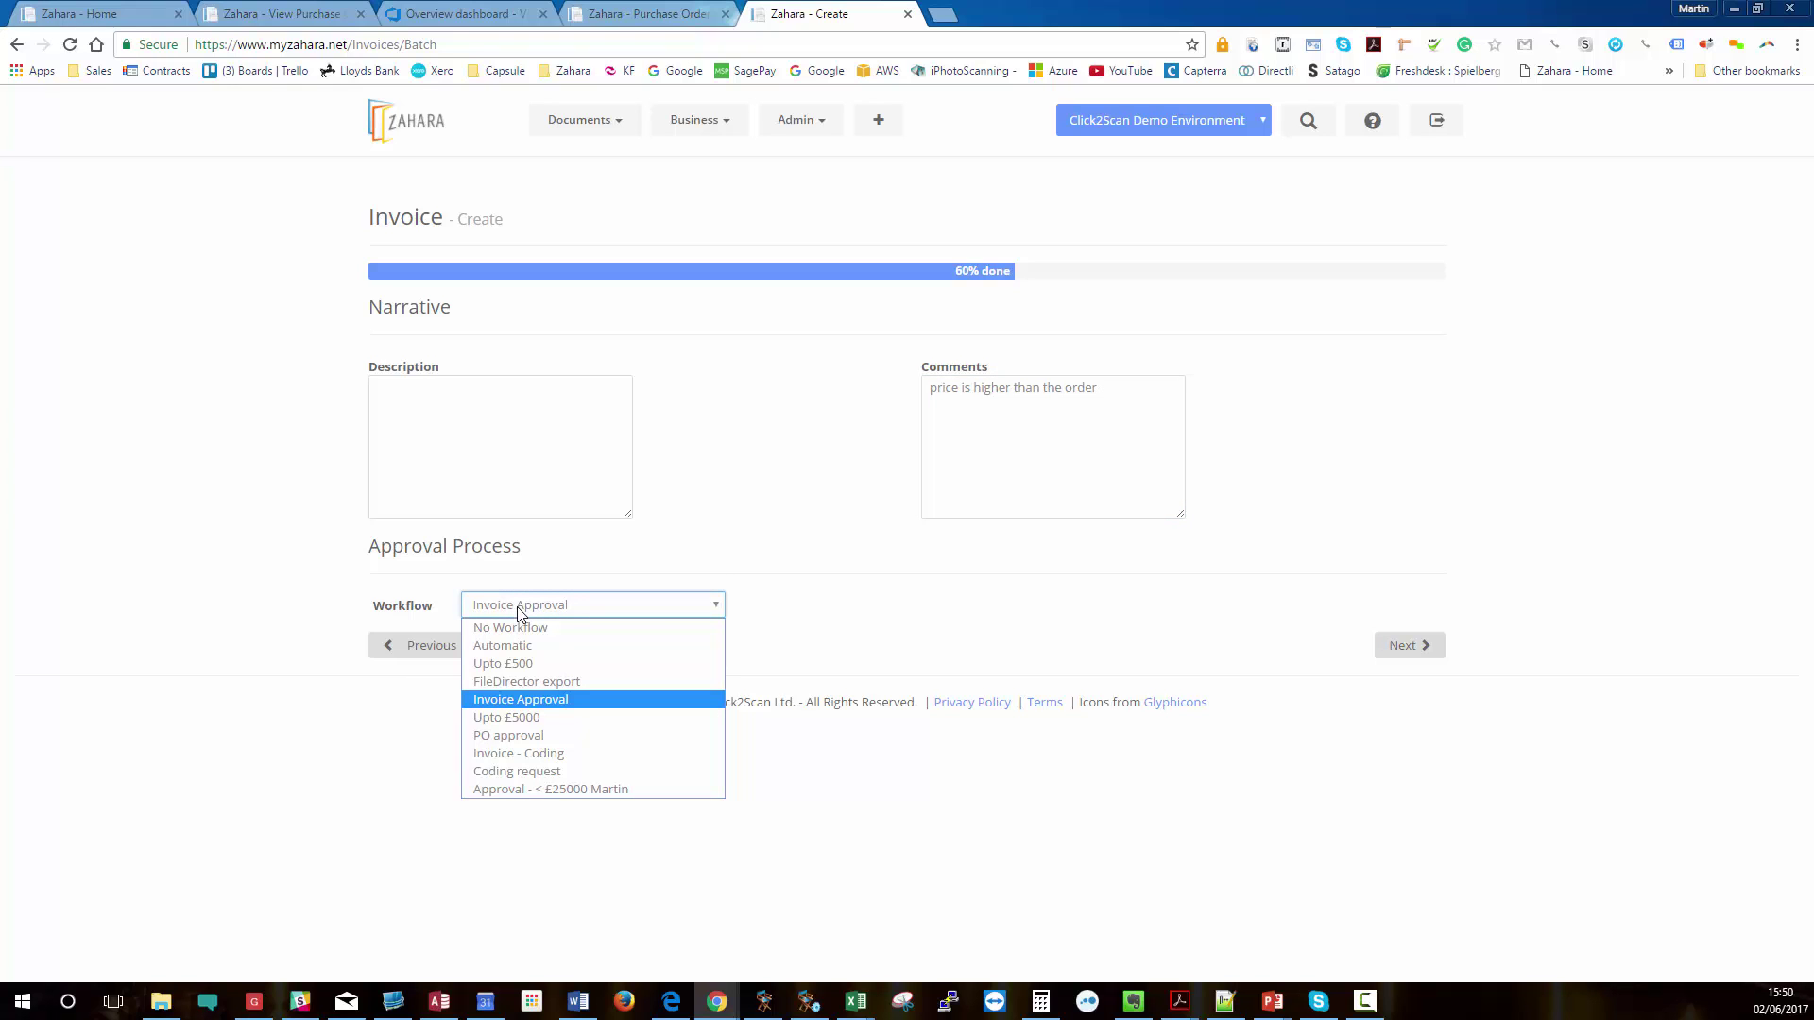
left_click(534, 701)
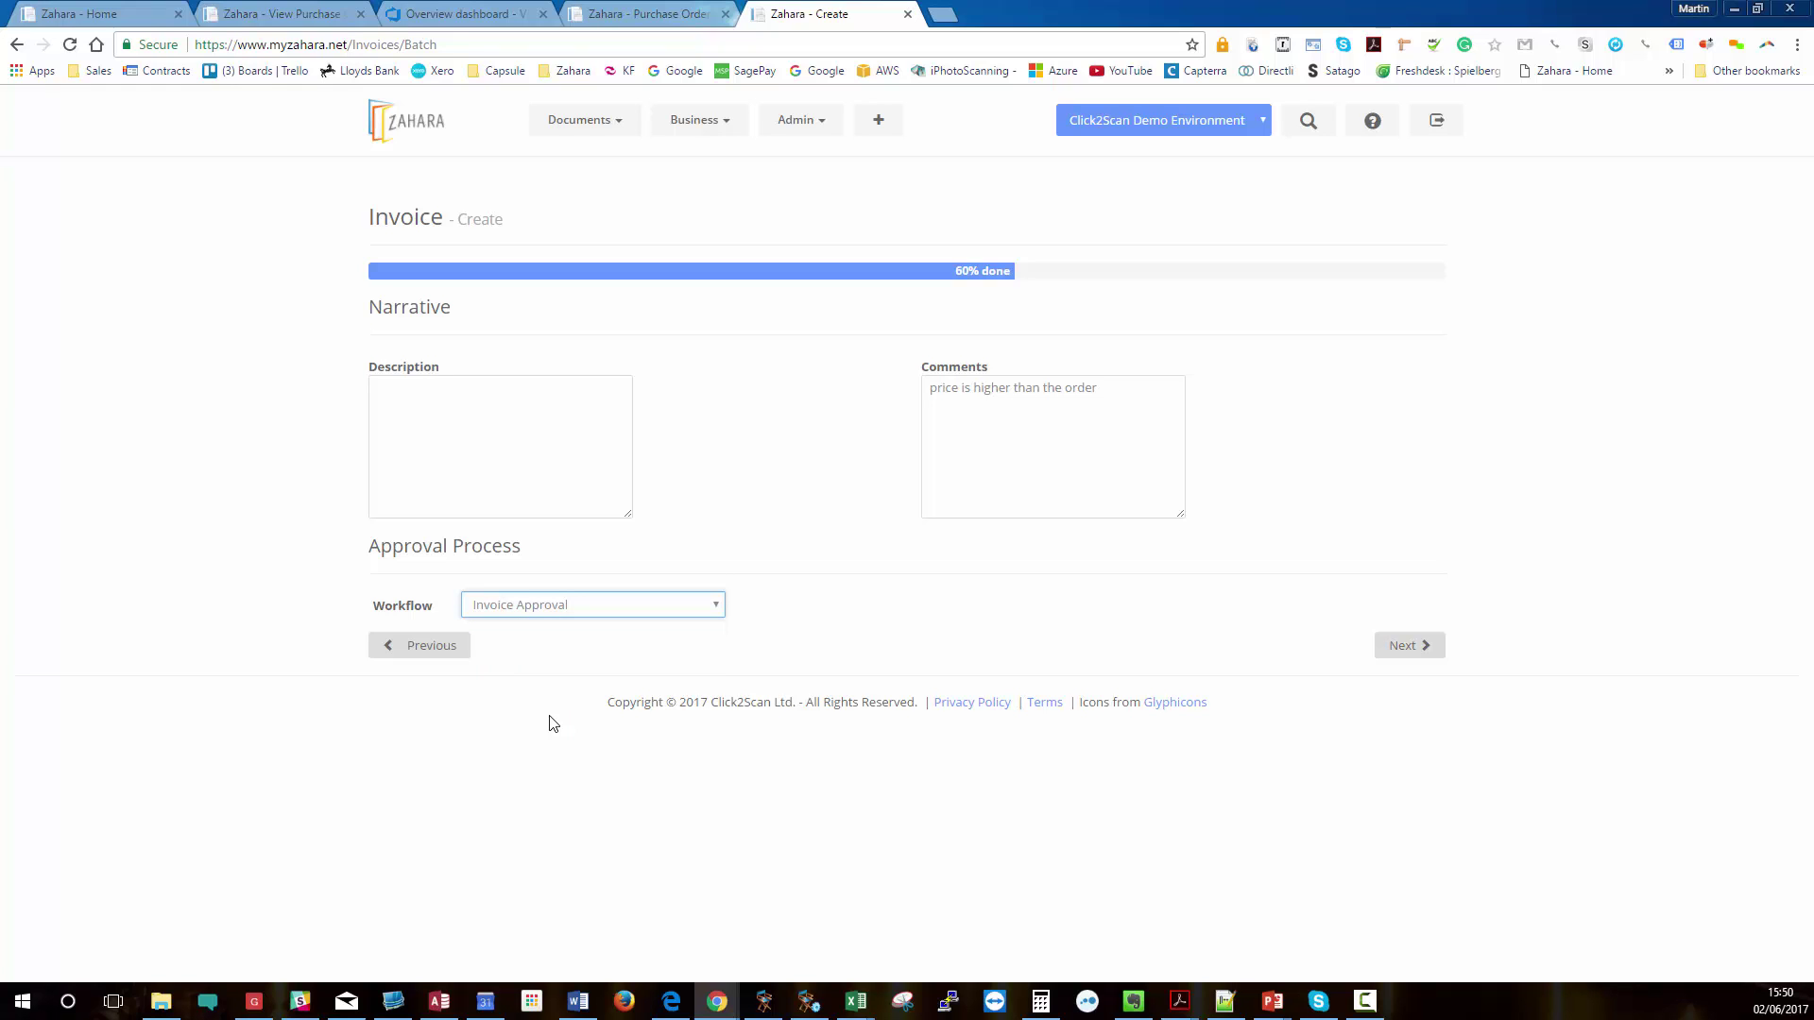
left_click(557, 605)
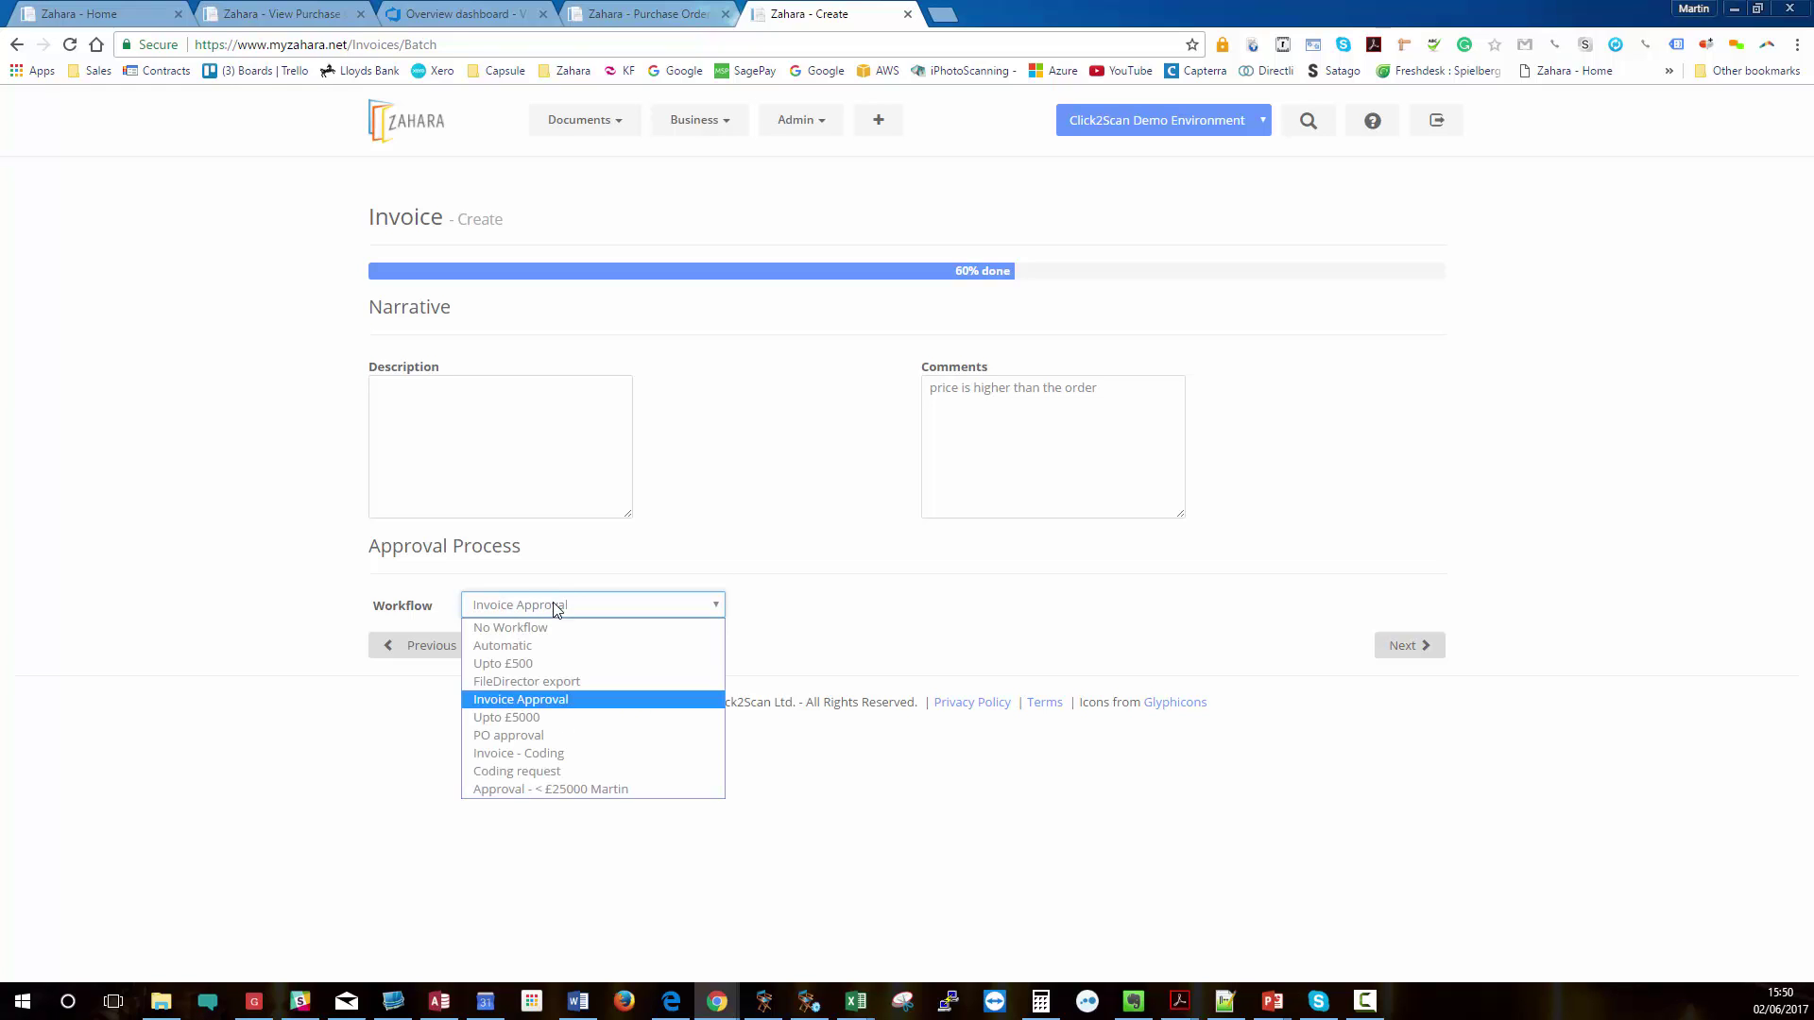
left_click(552, 772)
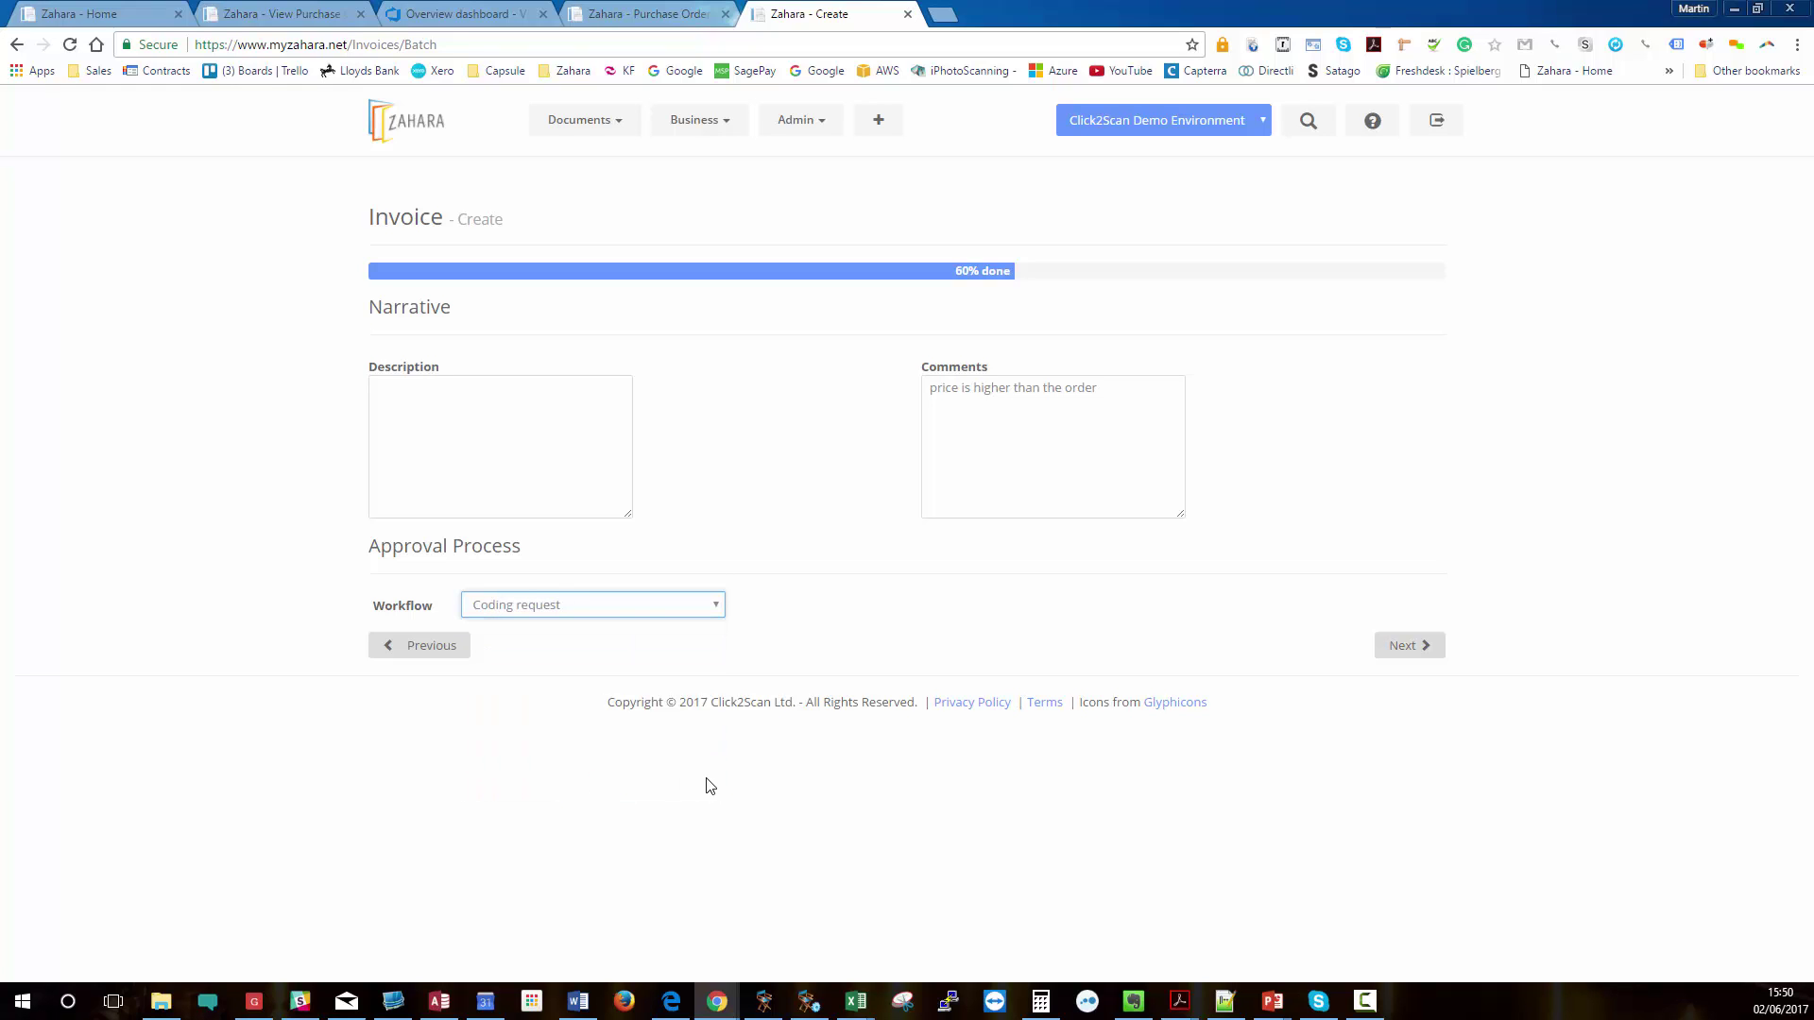
left_click(633, 607)
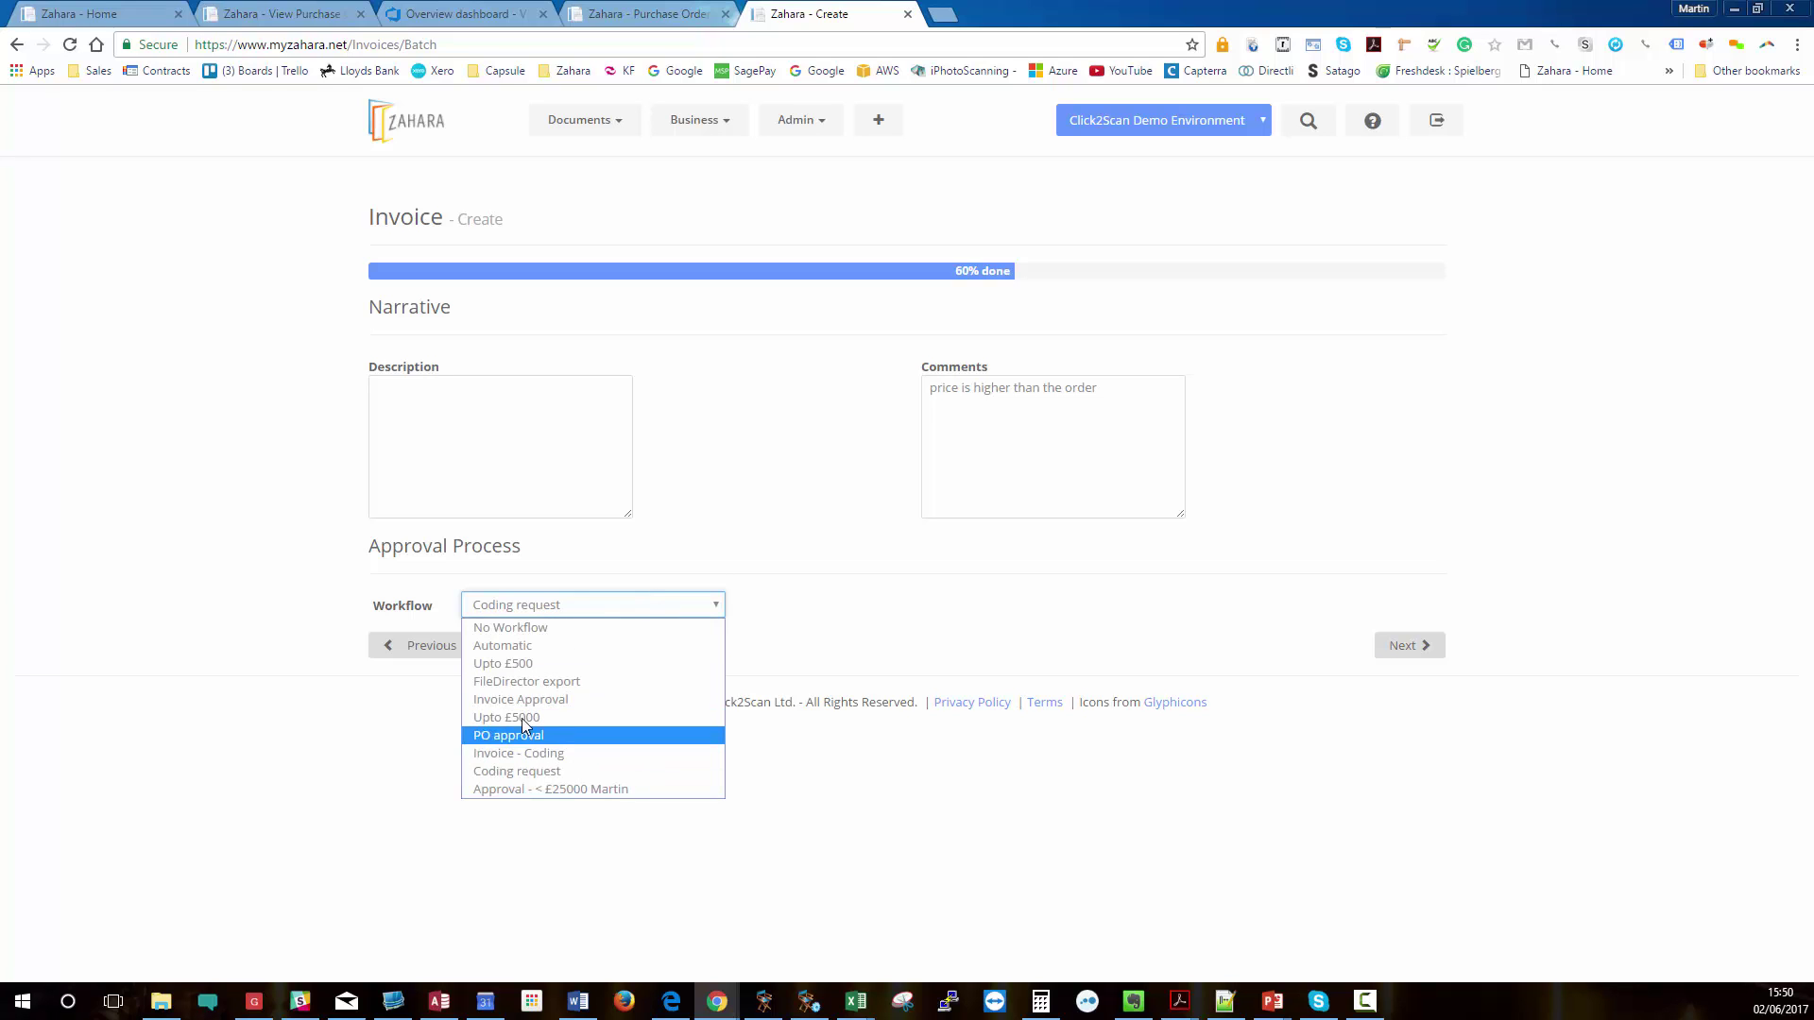
left_click(500, 700)
Continue to the overview of the new Spielberg Solutions Ltd invoice, check it and create the invoice.
left_click(1395, 652)
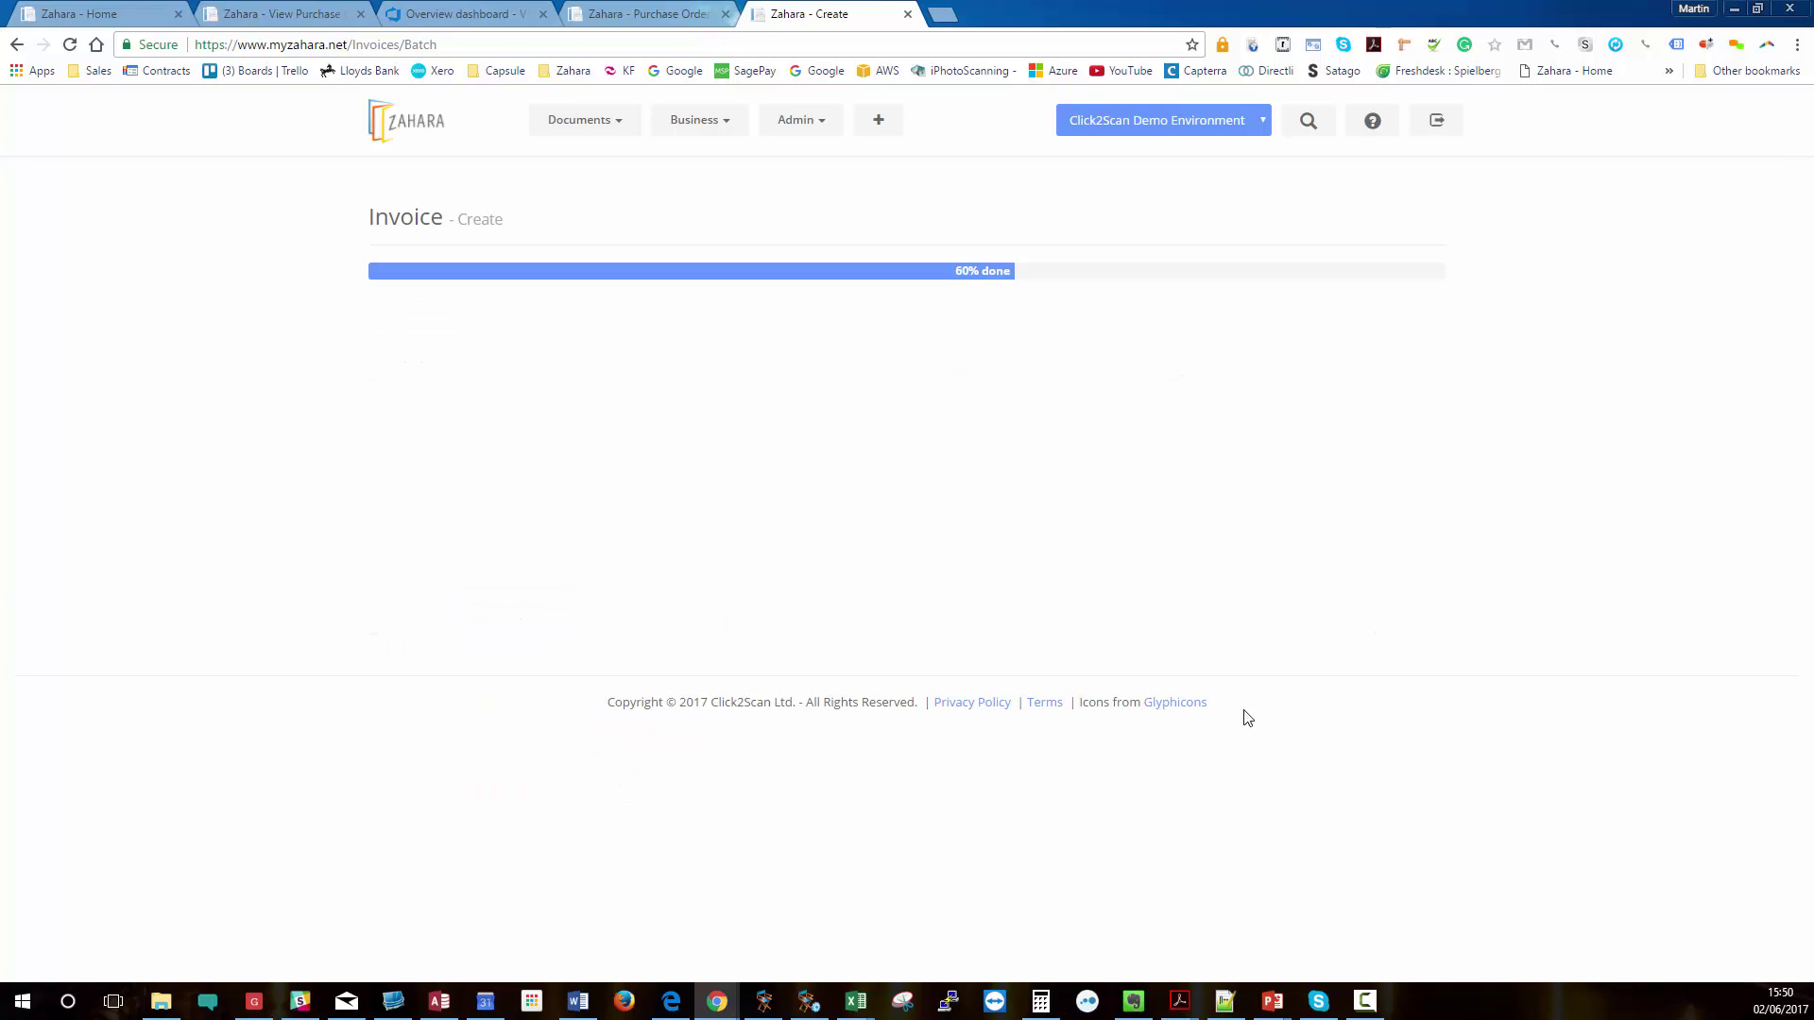
scroll(939, 790, "down", 1)
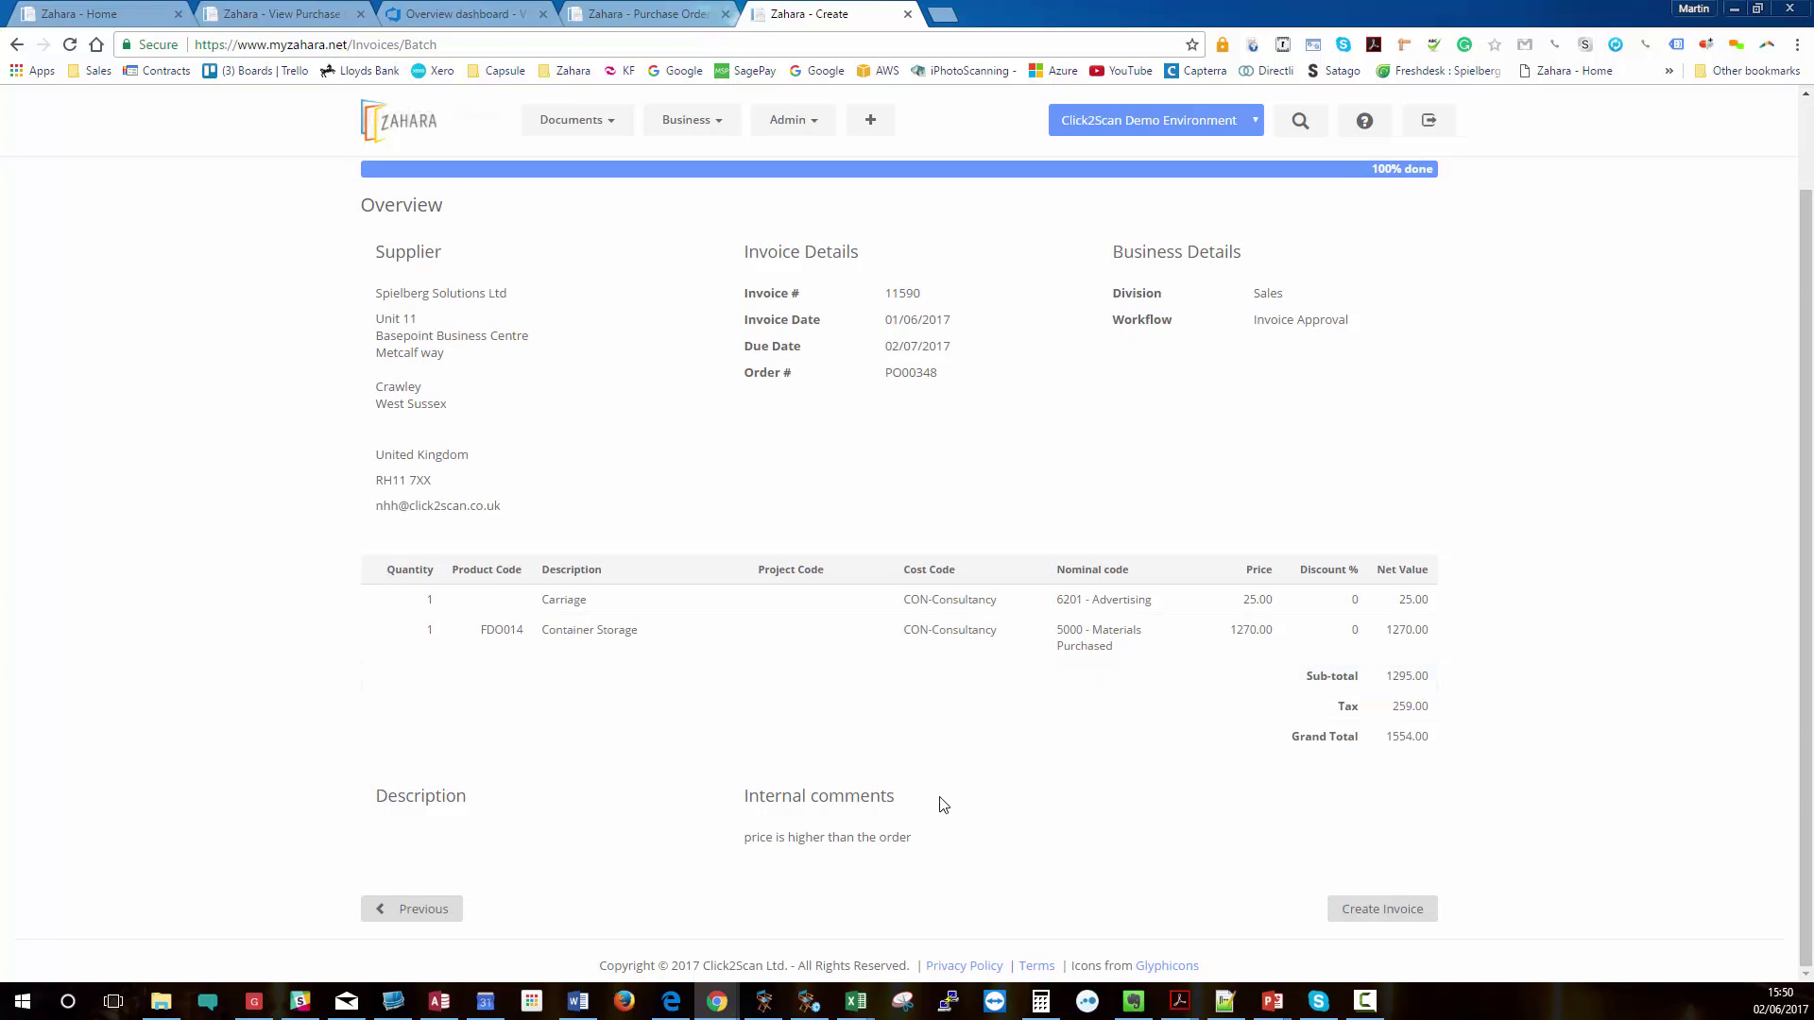
left_click(1366, 909)
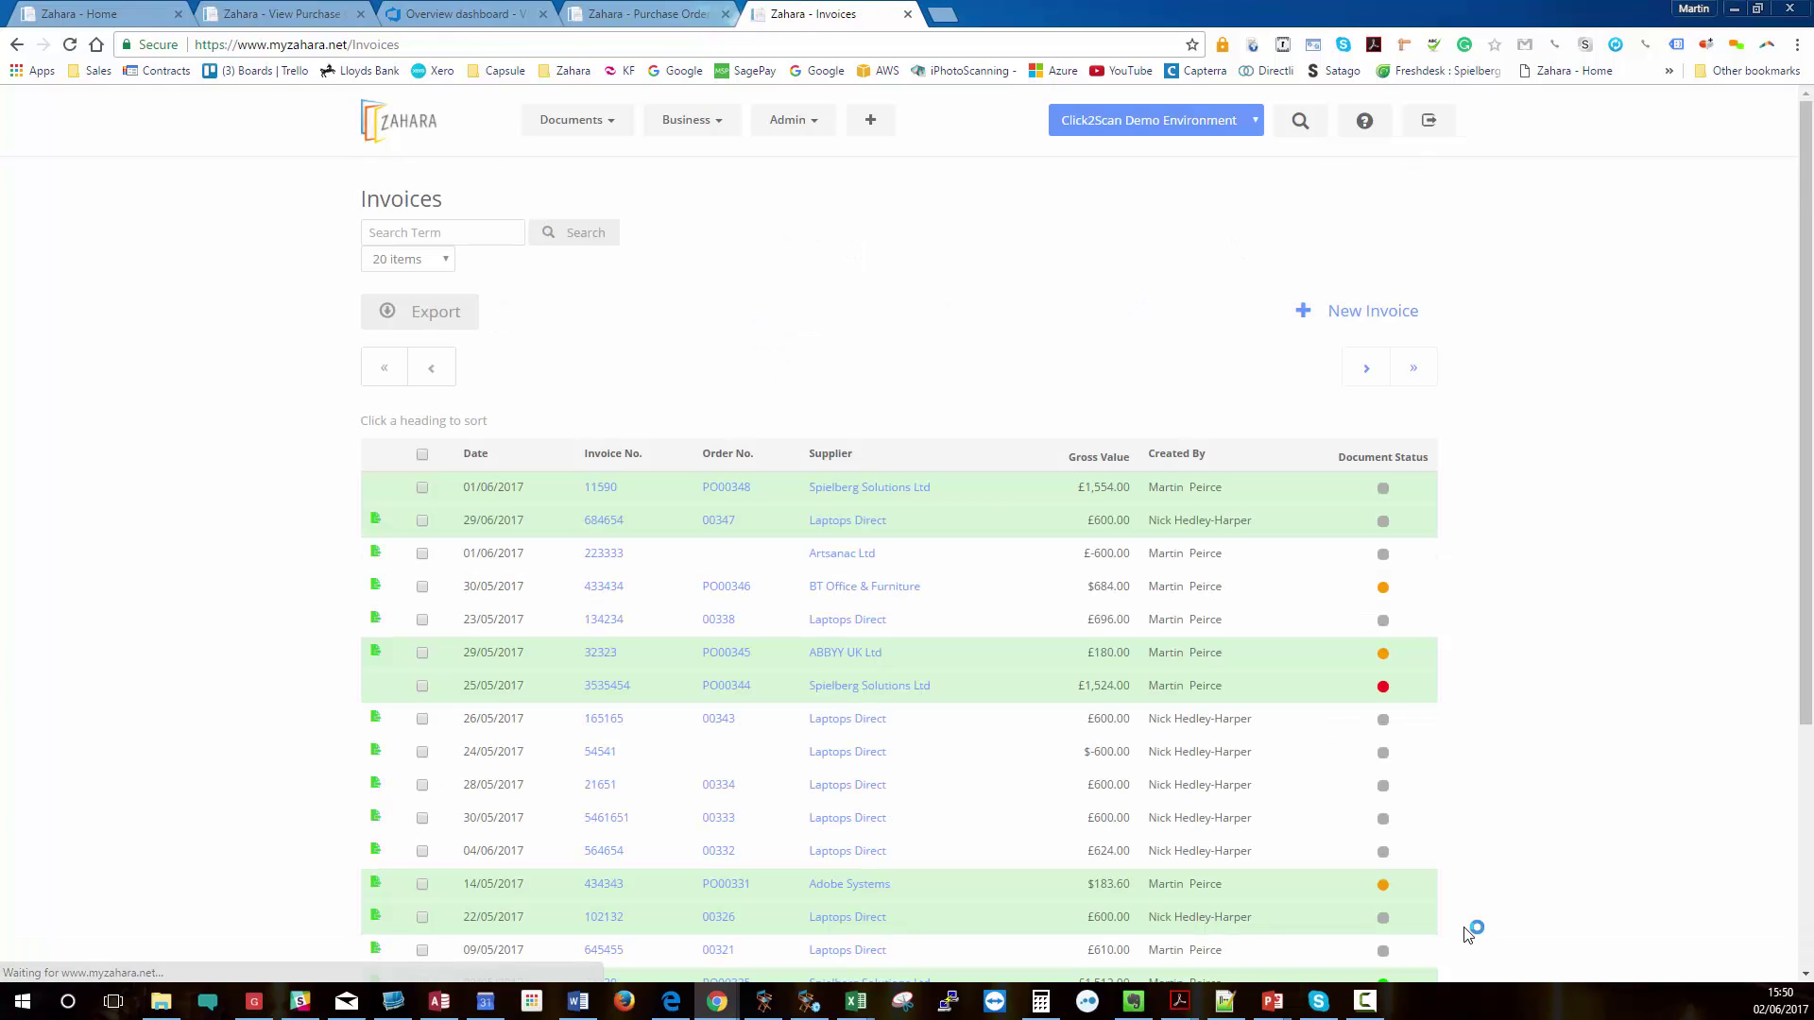
Reload the invoices list, open invoice 11590 and examine its details and document history.
left_click(583, 121)
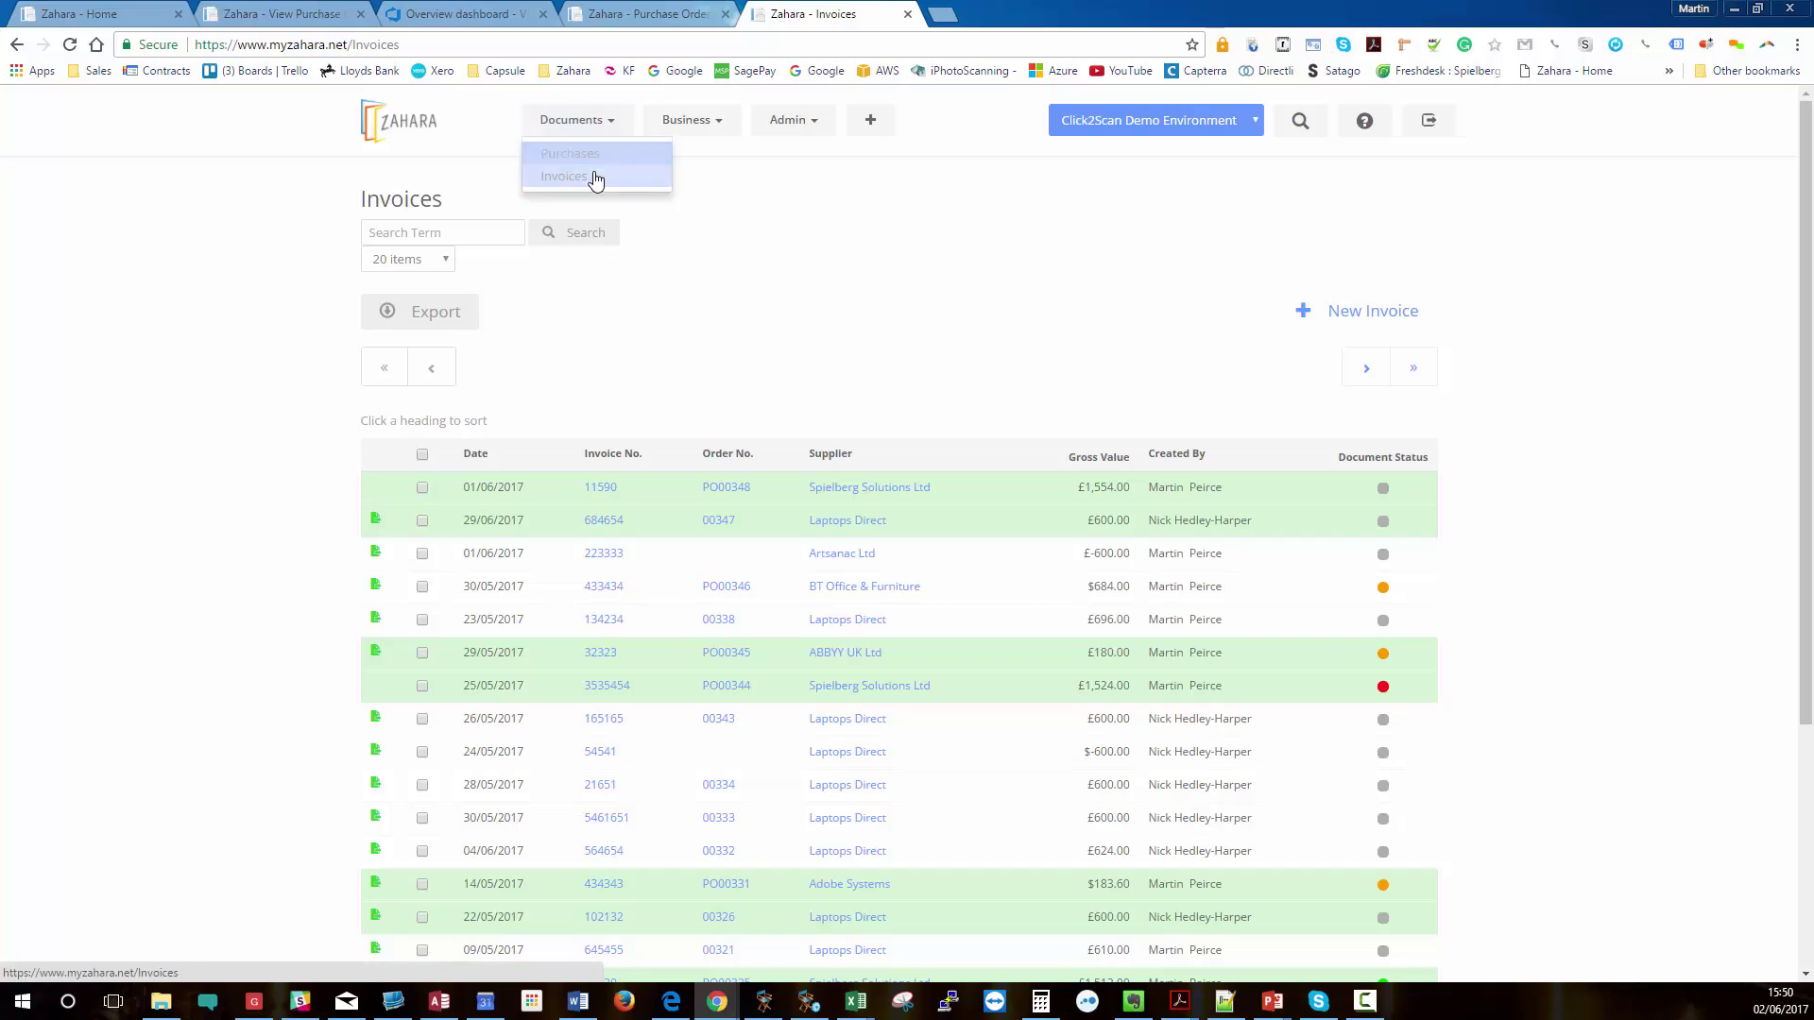
left_click(596, 176)
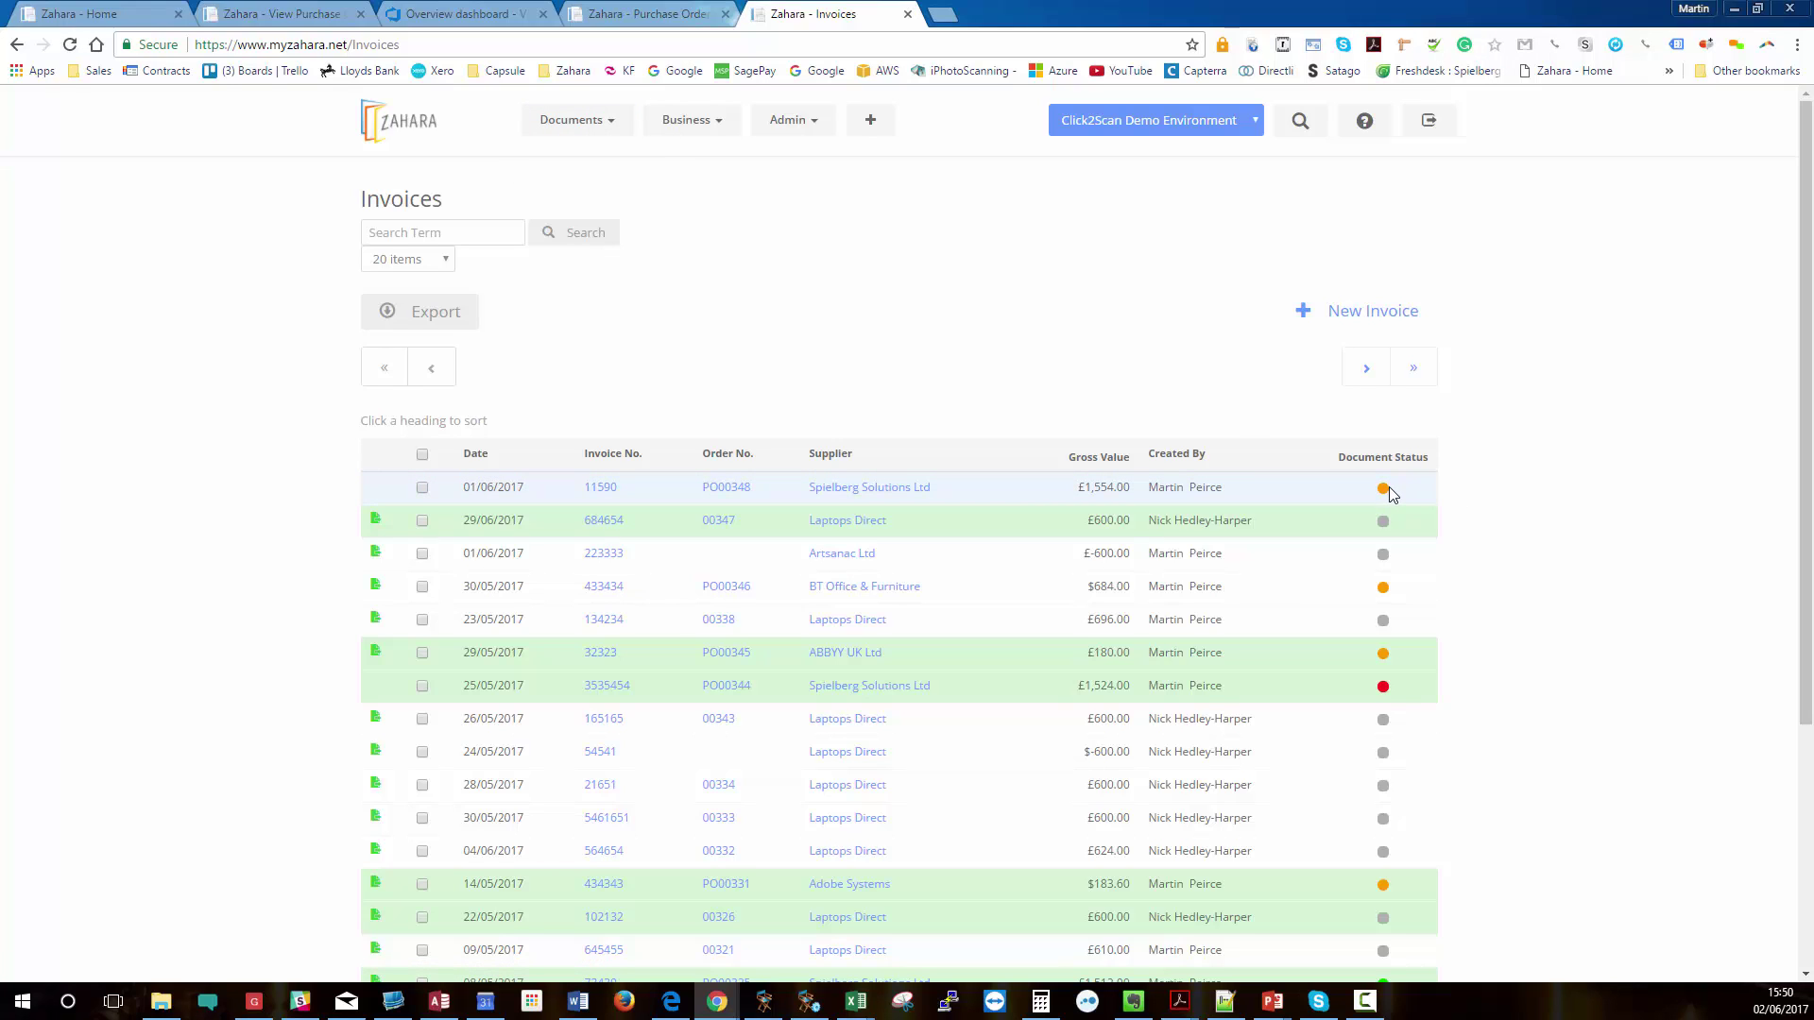
left_click(603, 488)
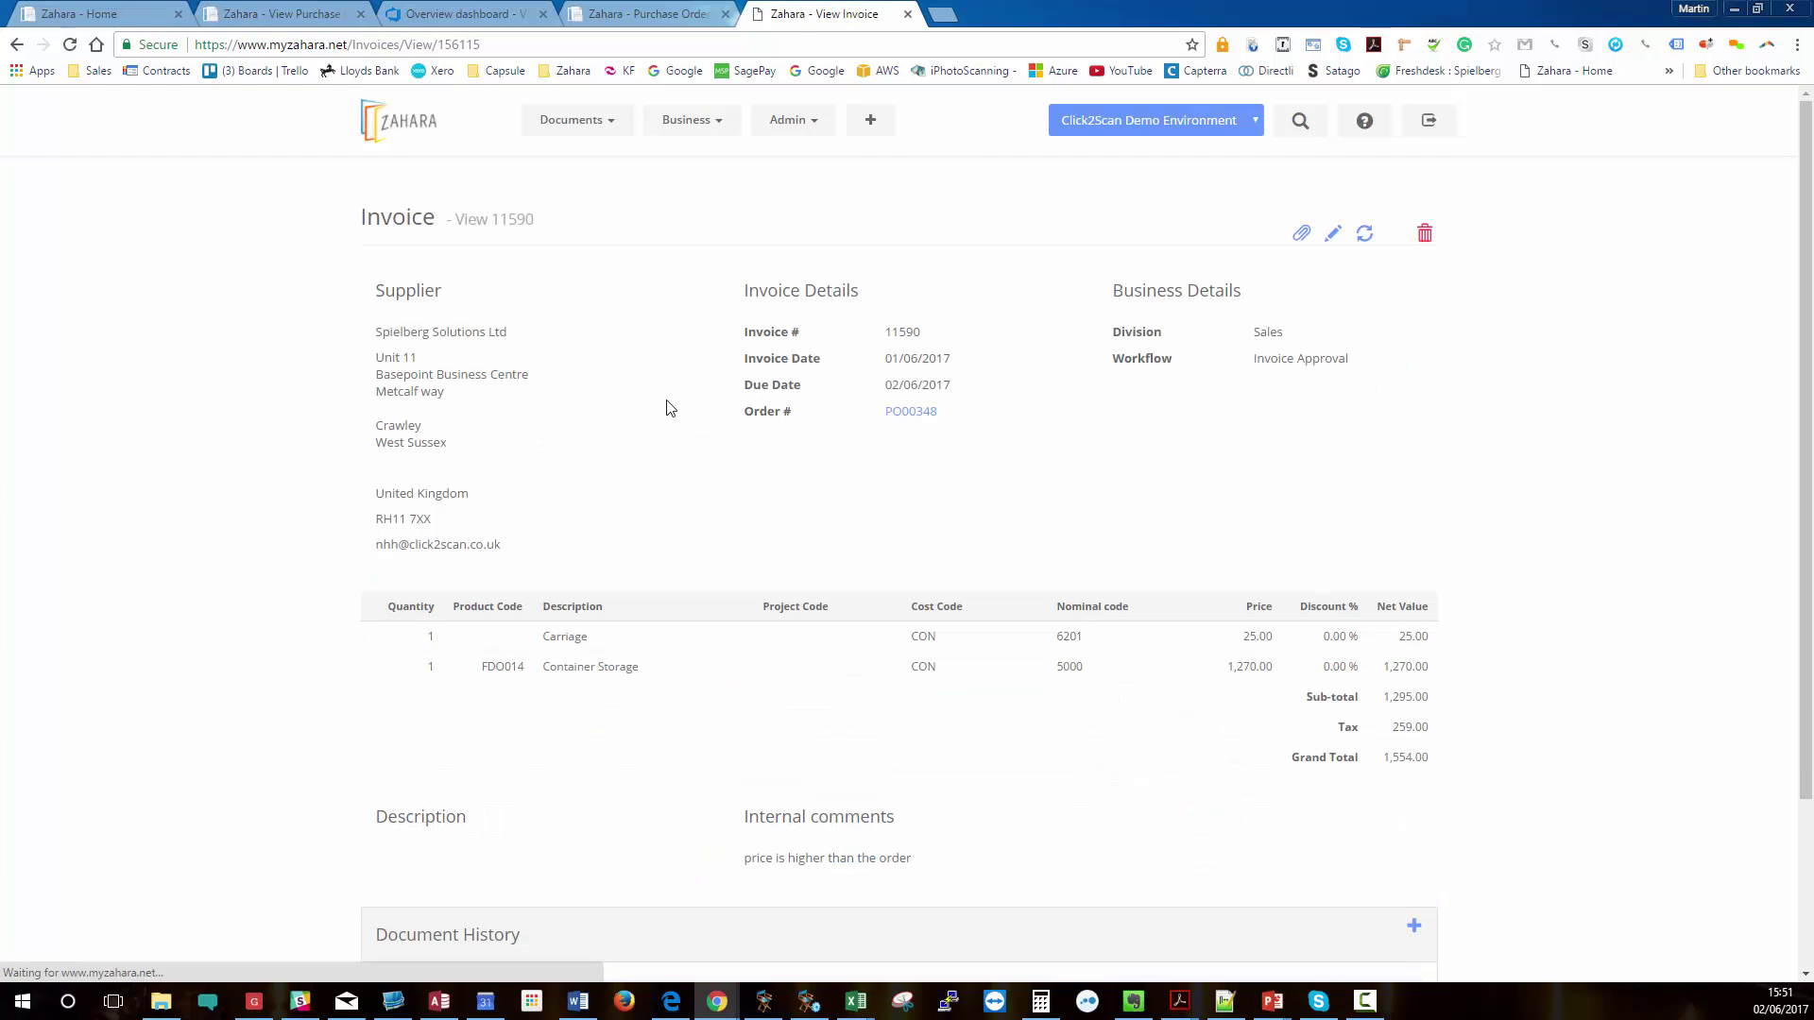
scroll(650, 404, "down", 3)
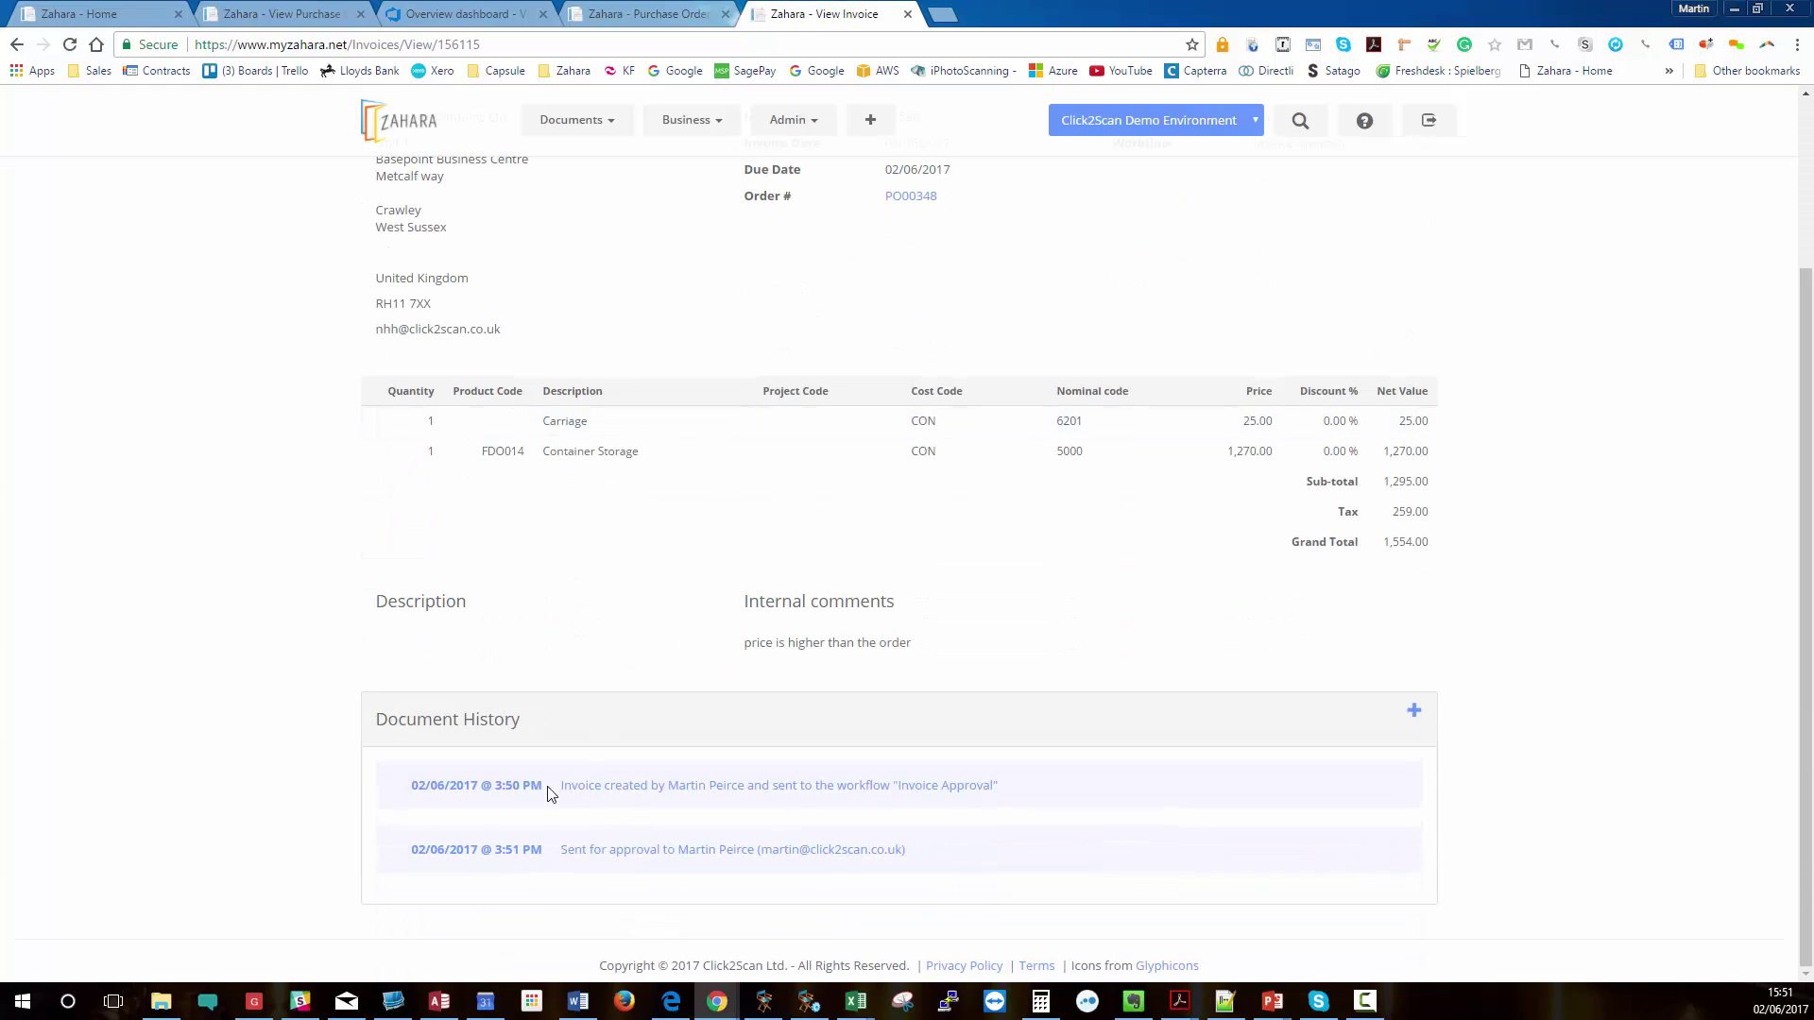
left_click_drag(549, 792, 1097, 785)
left_click(1091, 790)
scroll(853, 852, "up", 1)
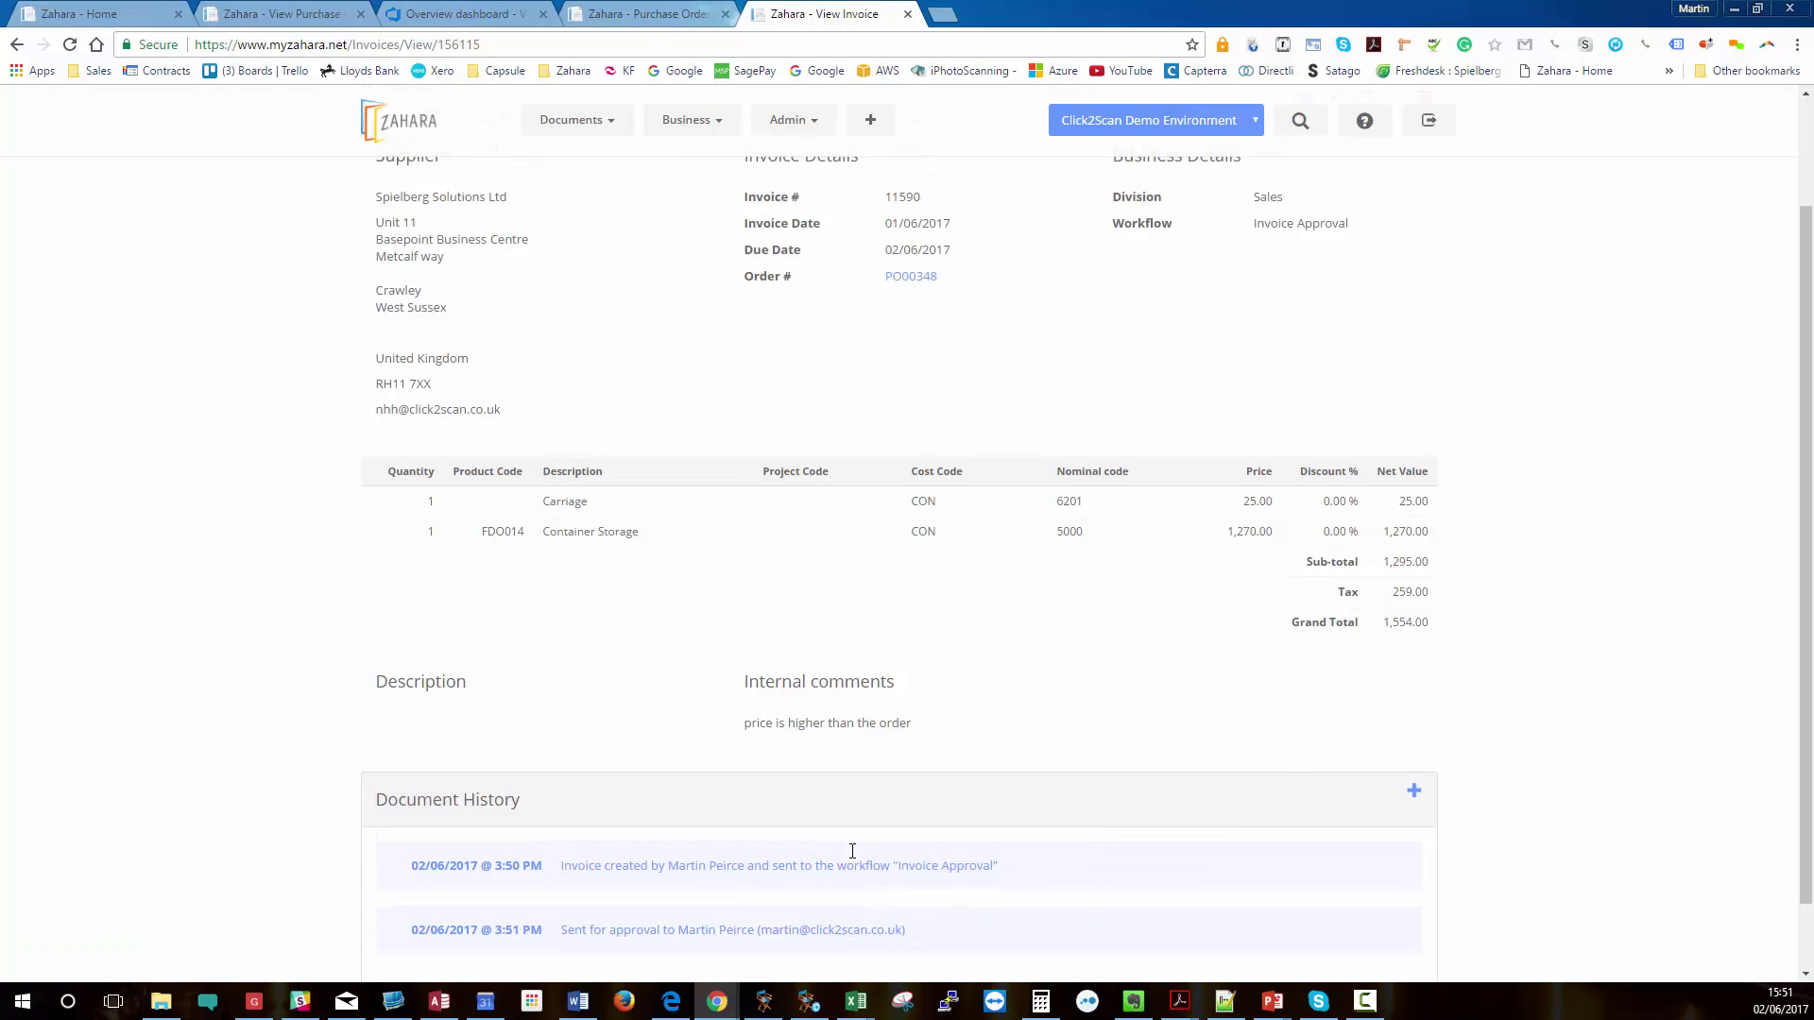
scroll(852, 851, "up", 2)
Open the purchase order linked to the invoice, review its document history and return to invoice 11590.
left_click(913, 417)
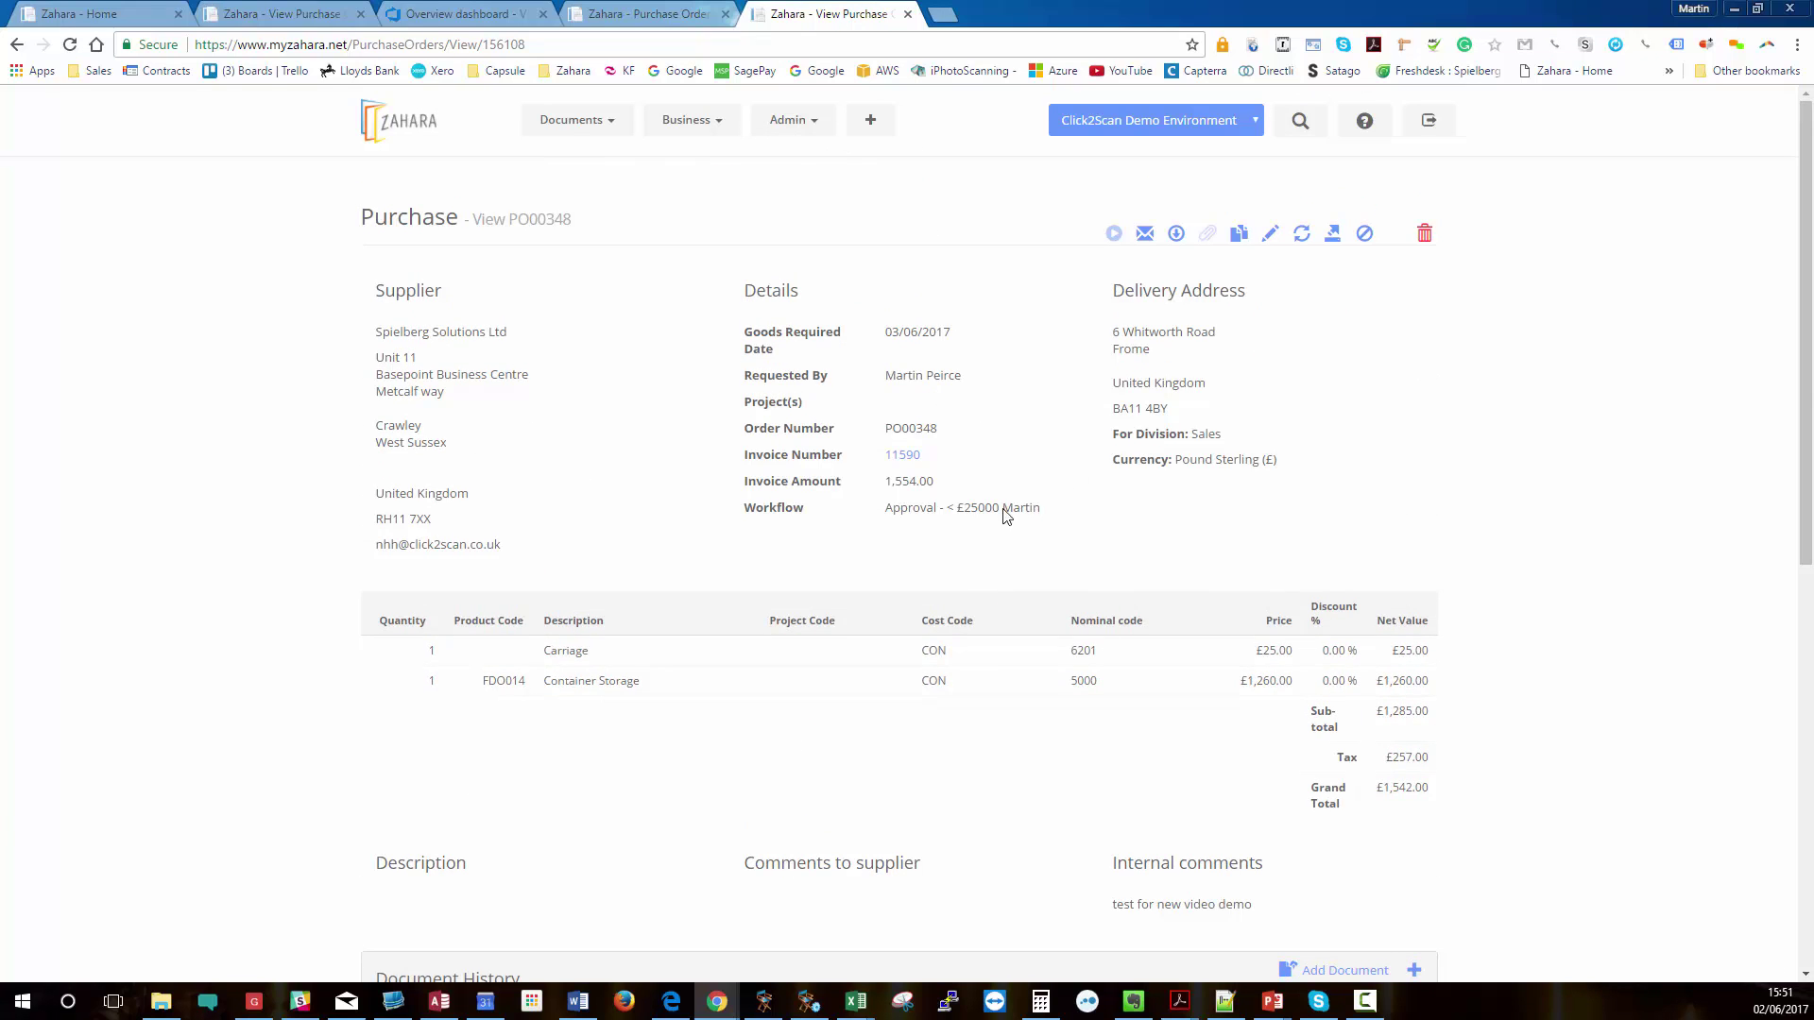
scroll(1006, 515, "down", 8)
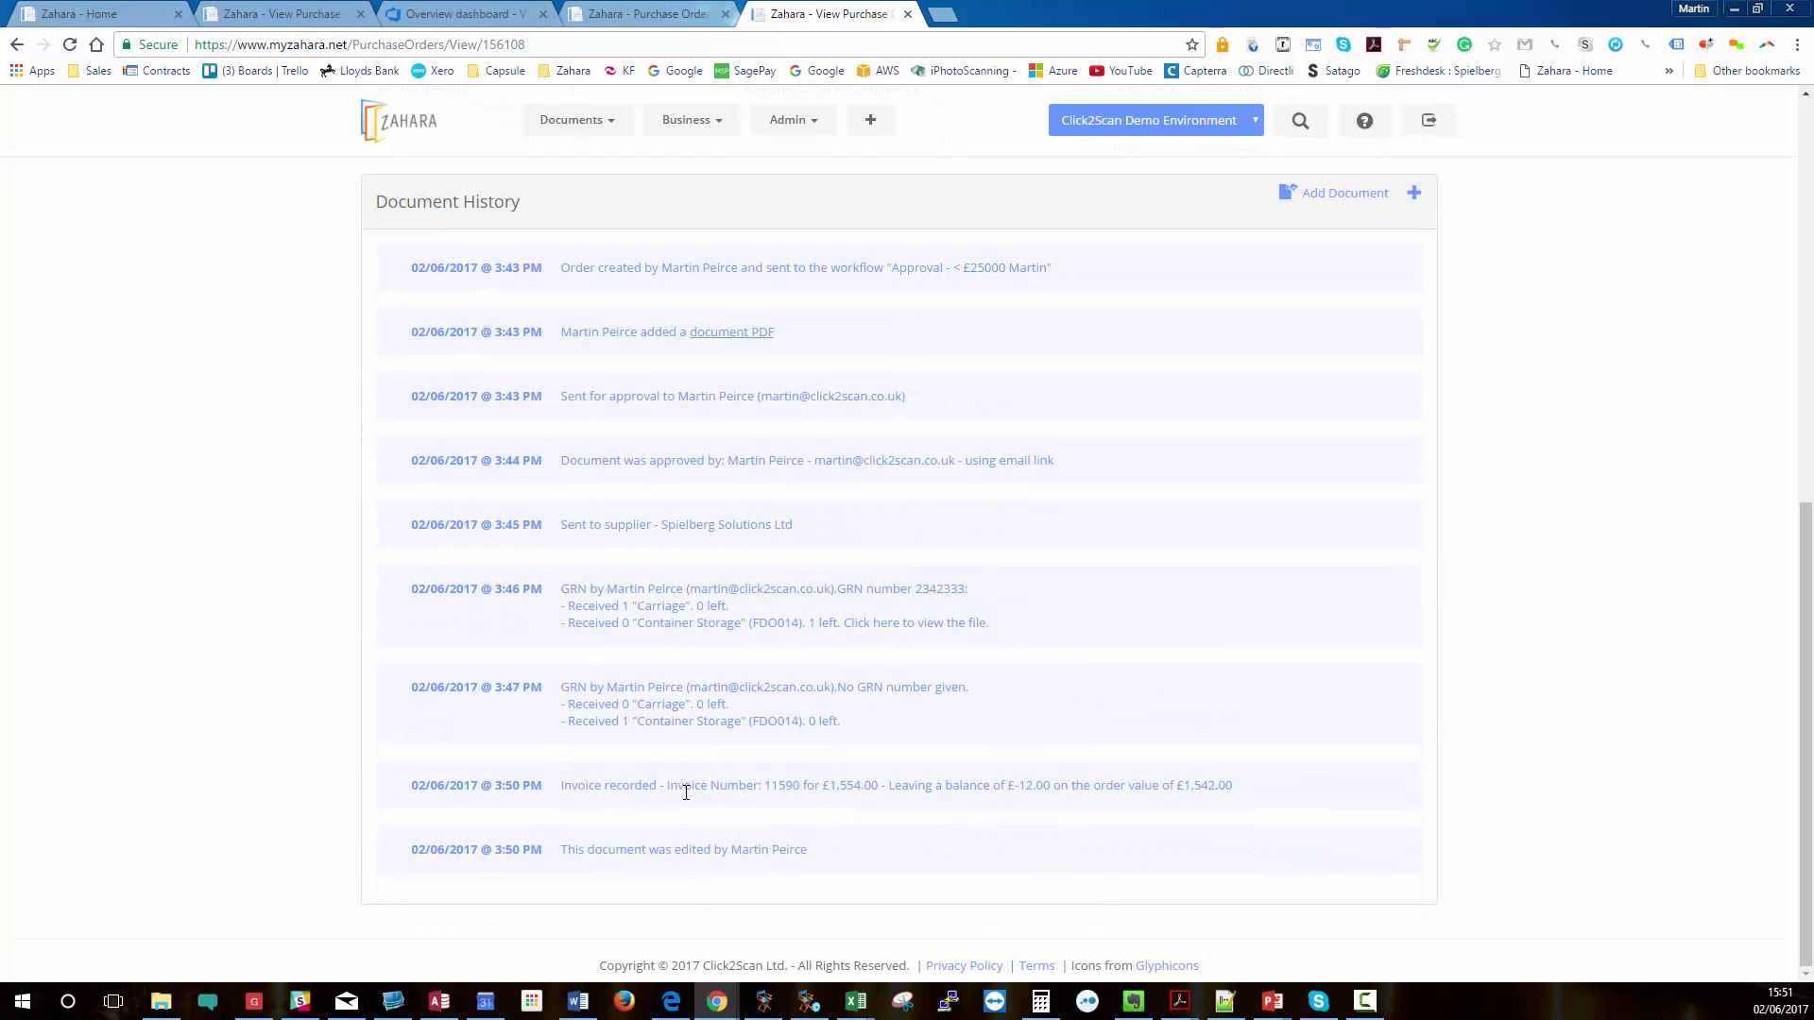
scroll(668, 517, "up", 8)
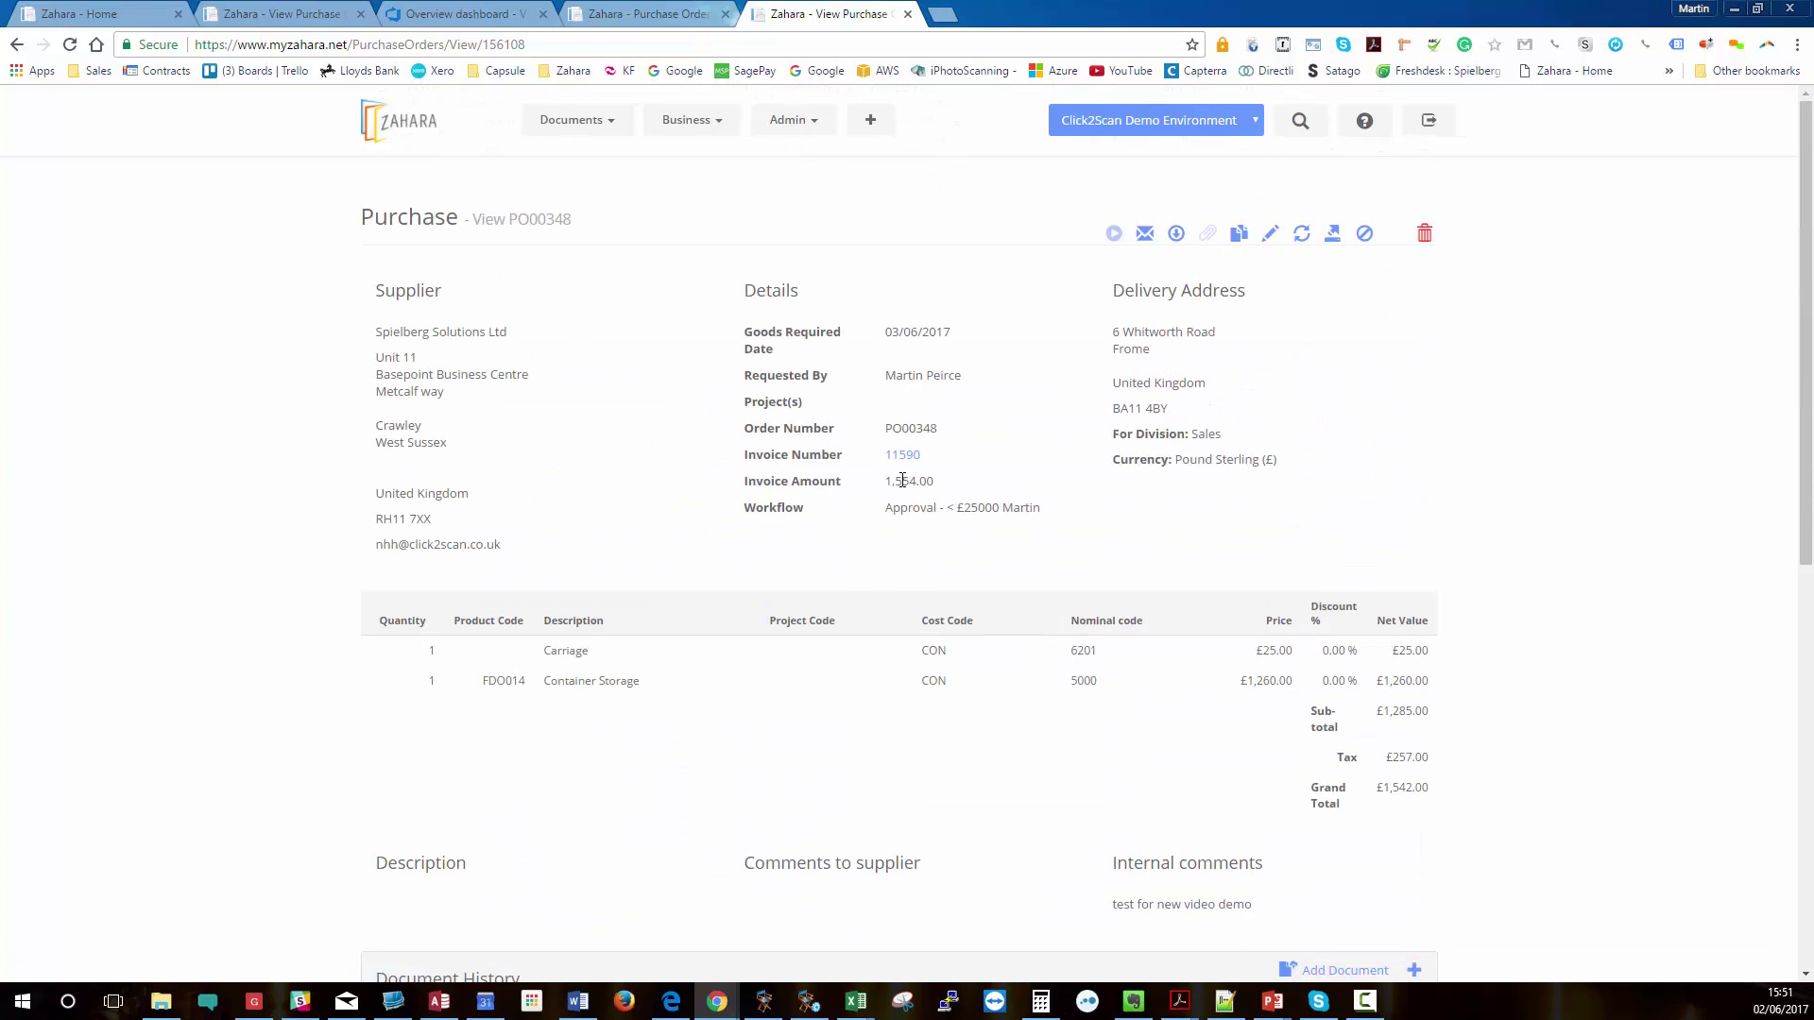
left_click(915, 456)
scroll(923, 547, "down", 3)
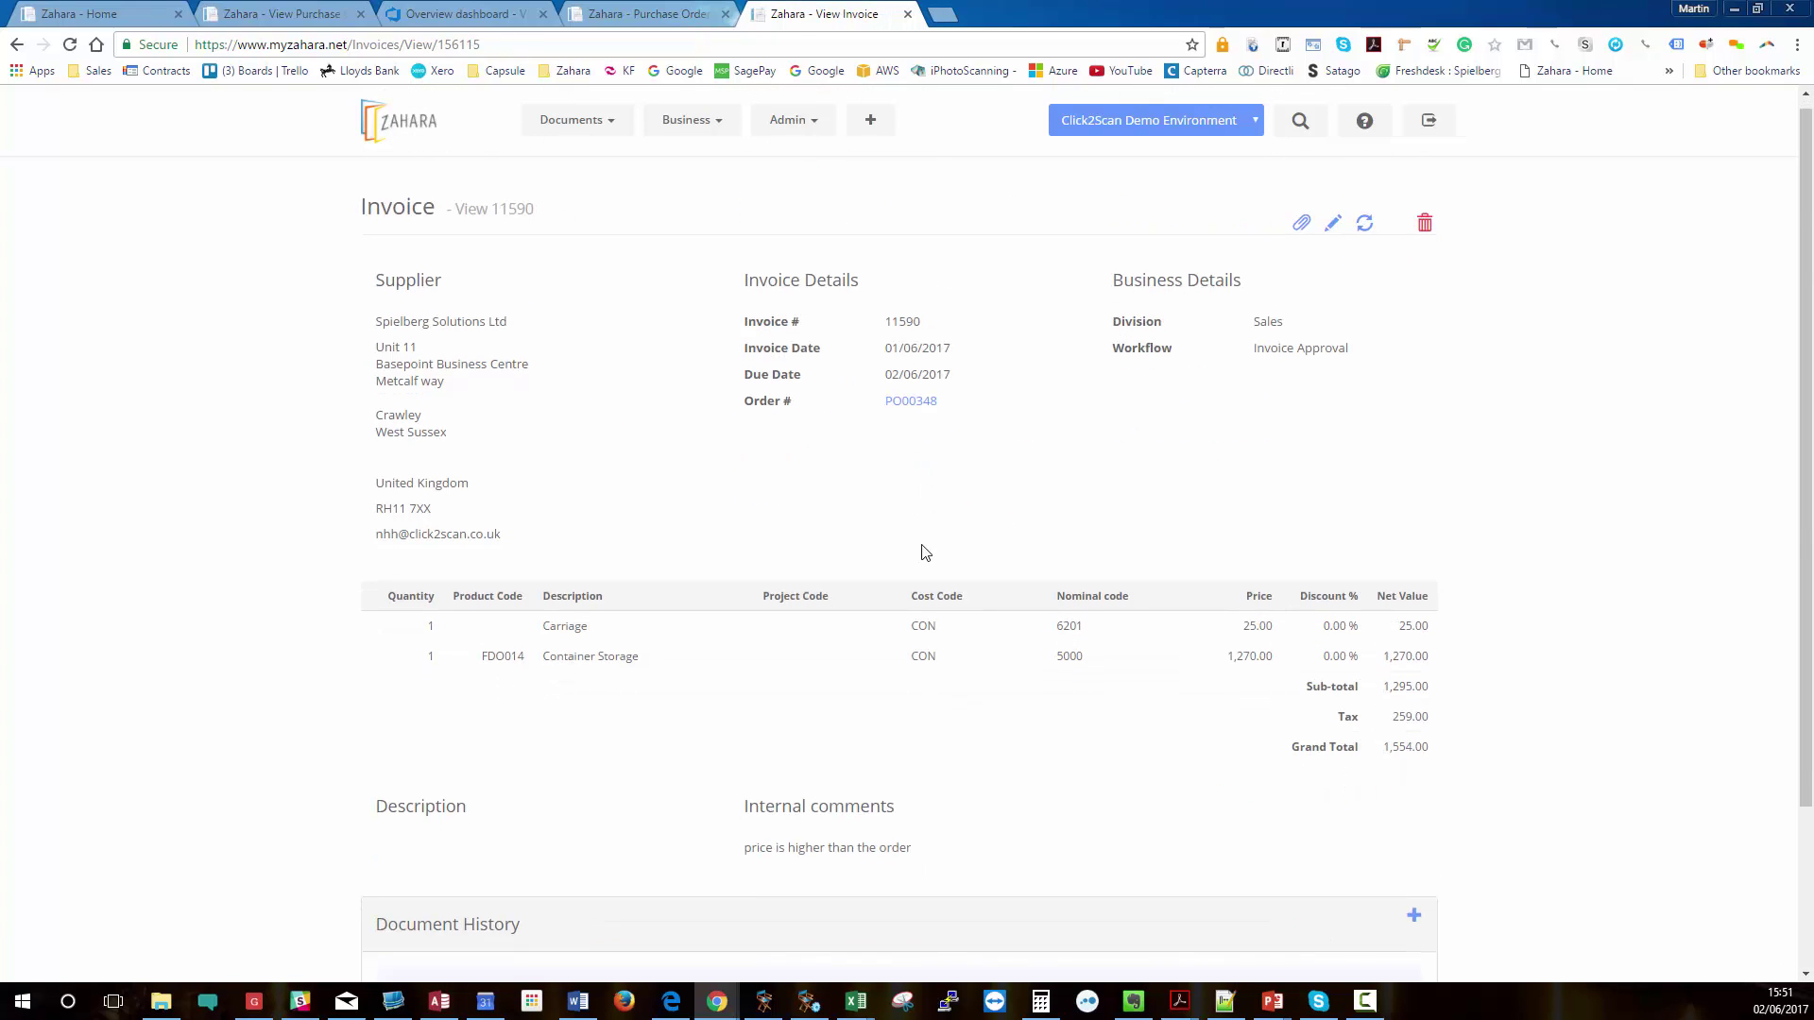
Switch to Gmail, open the "New invoice for approval" email in Promotions and approve the Spielberg Solutions Ltd invoice from it.
key("alt+Tab")
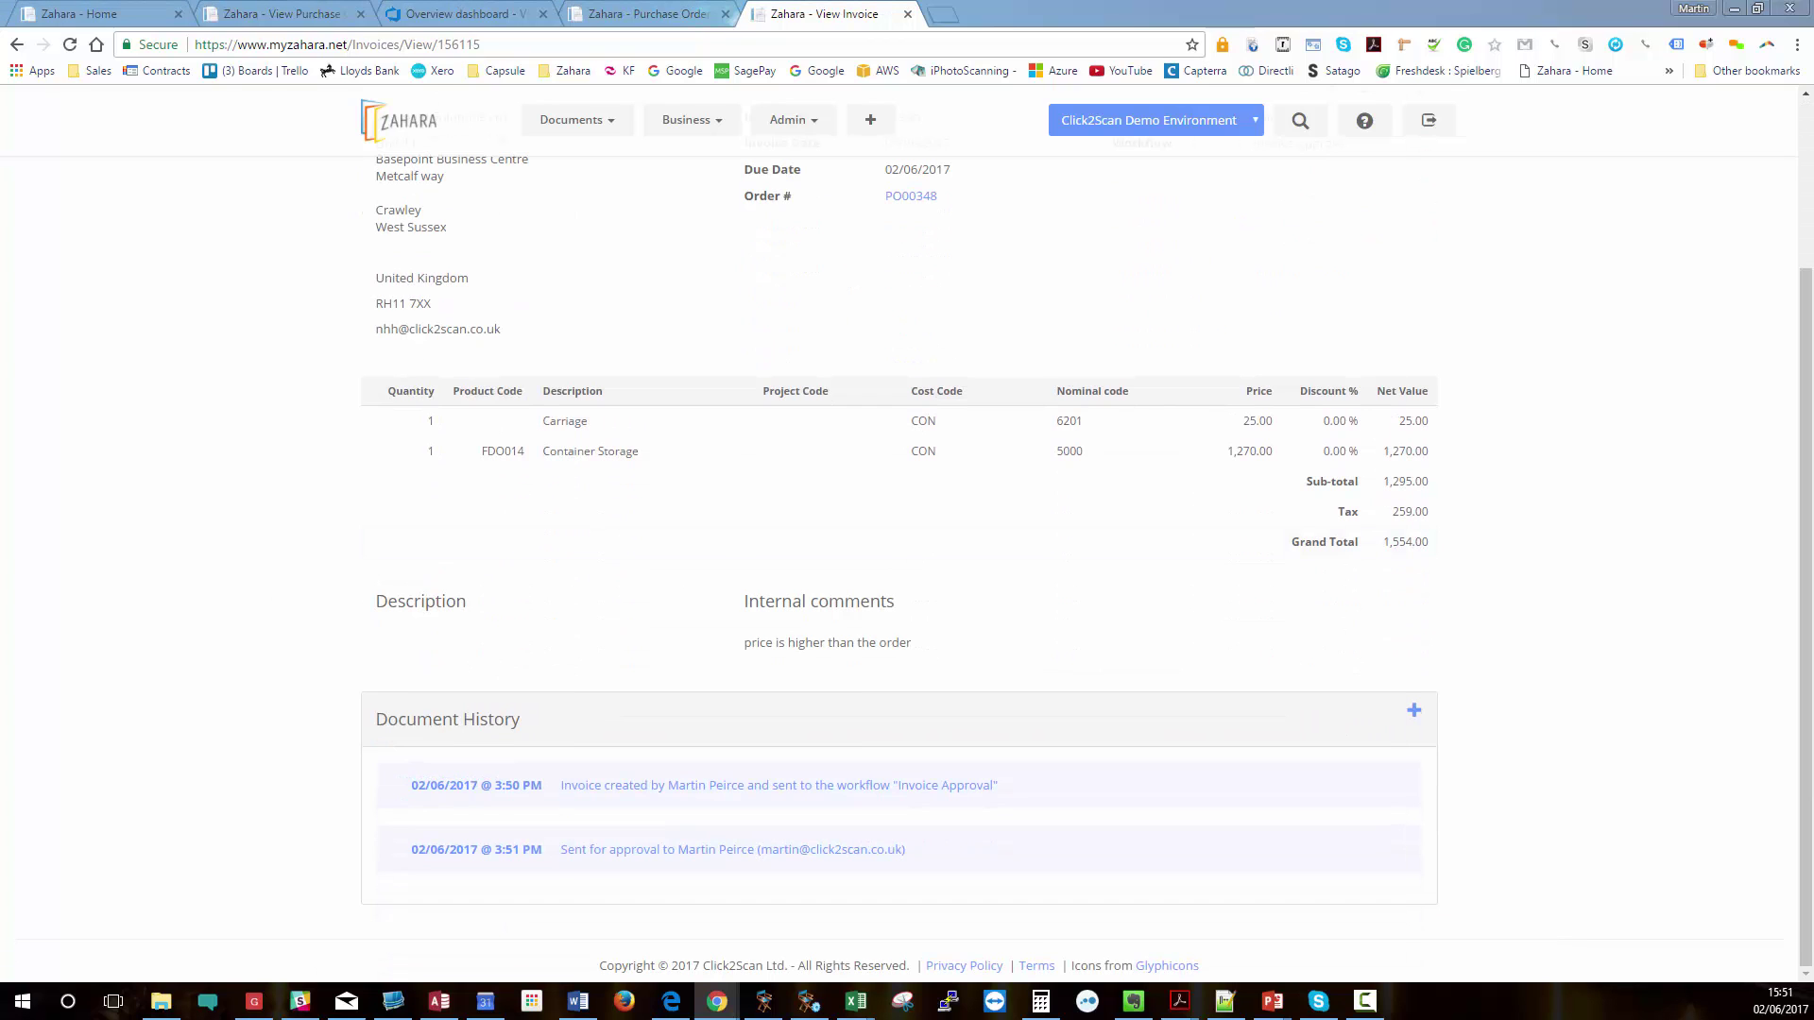
left_click(381, 287)
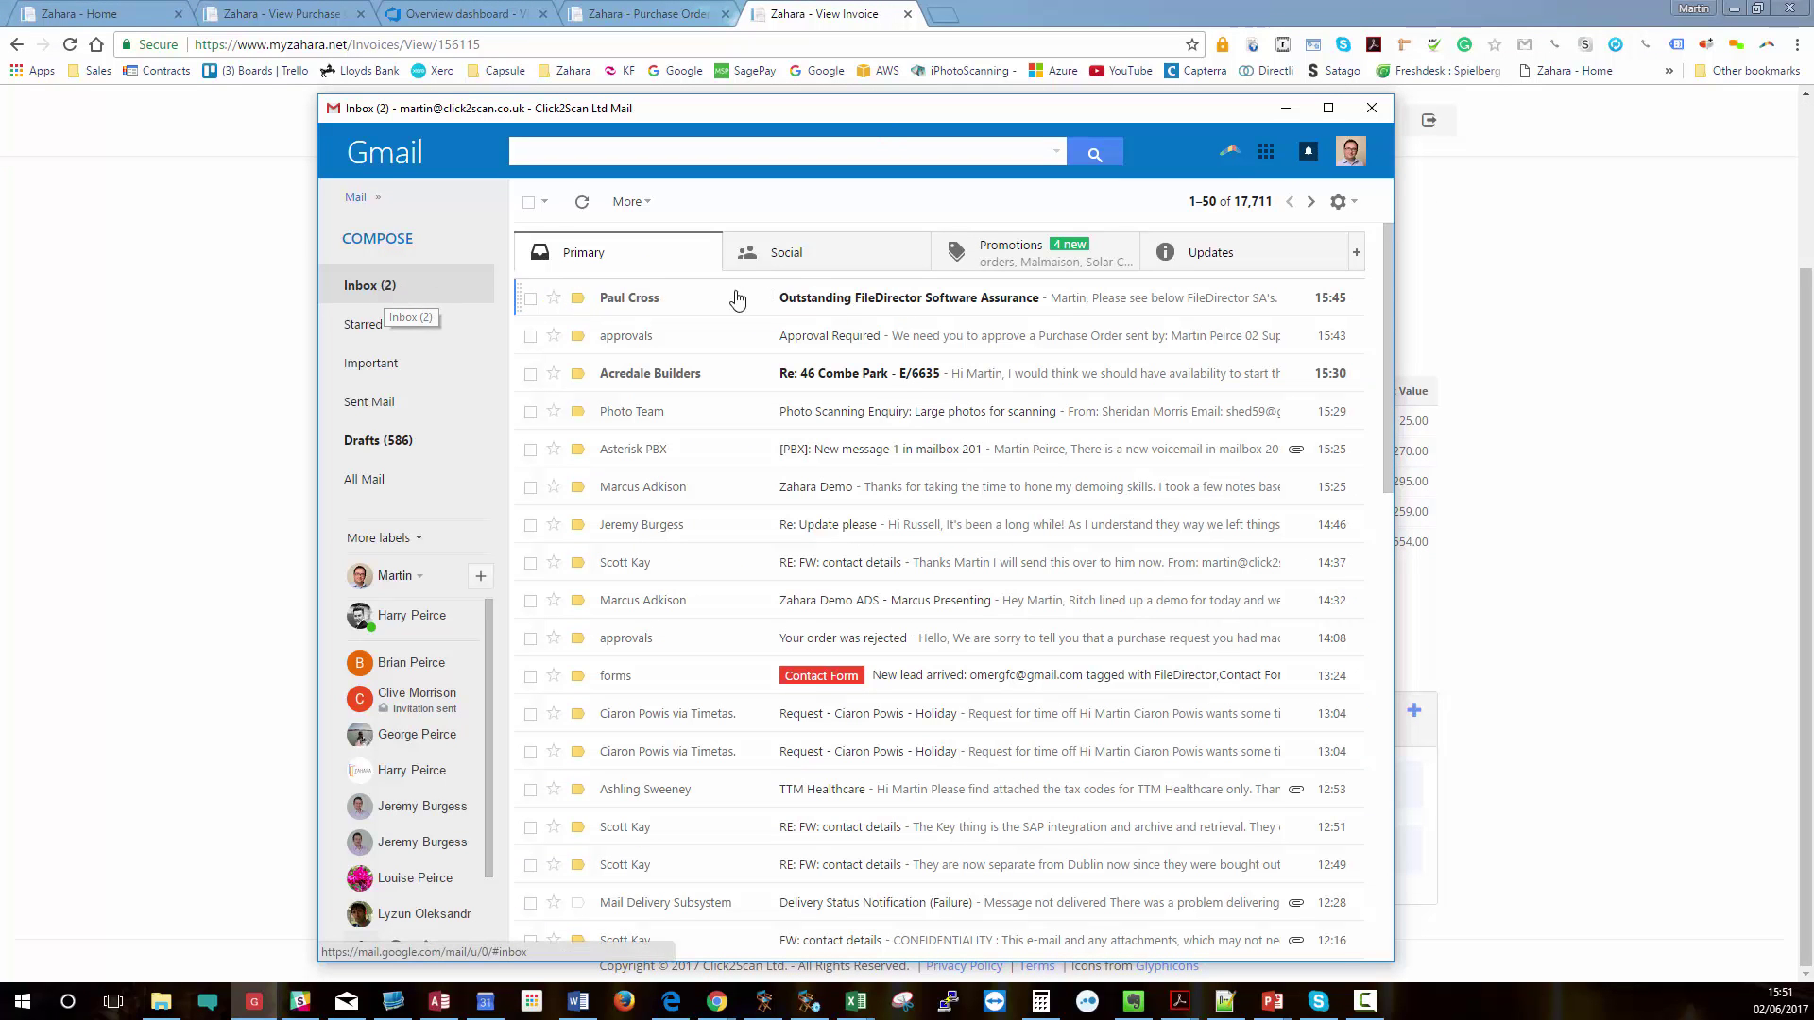
left_click(1036, 264)
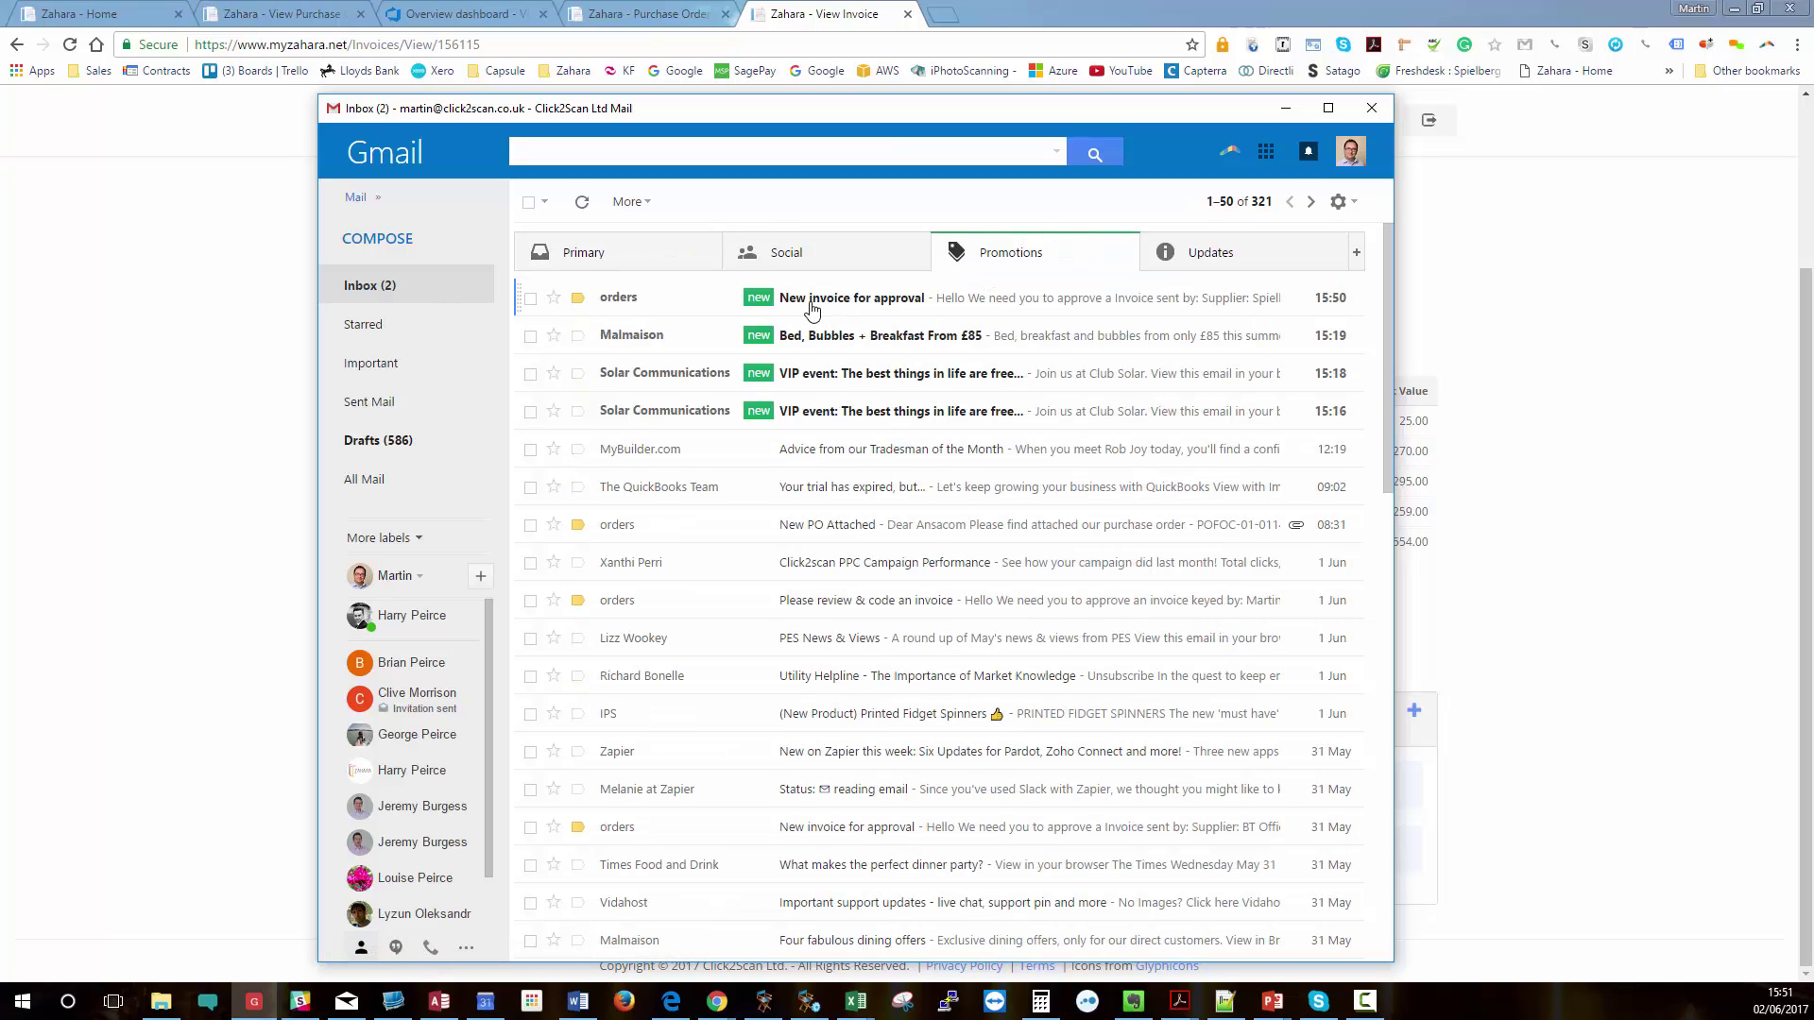
left_click(811, 302)
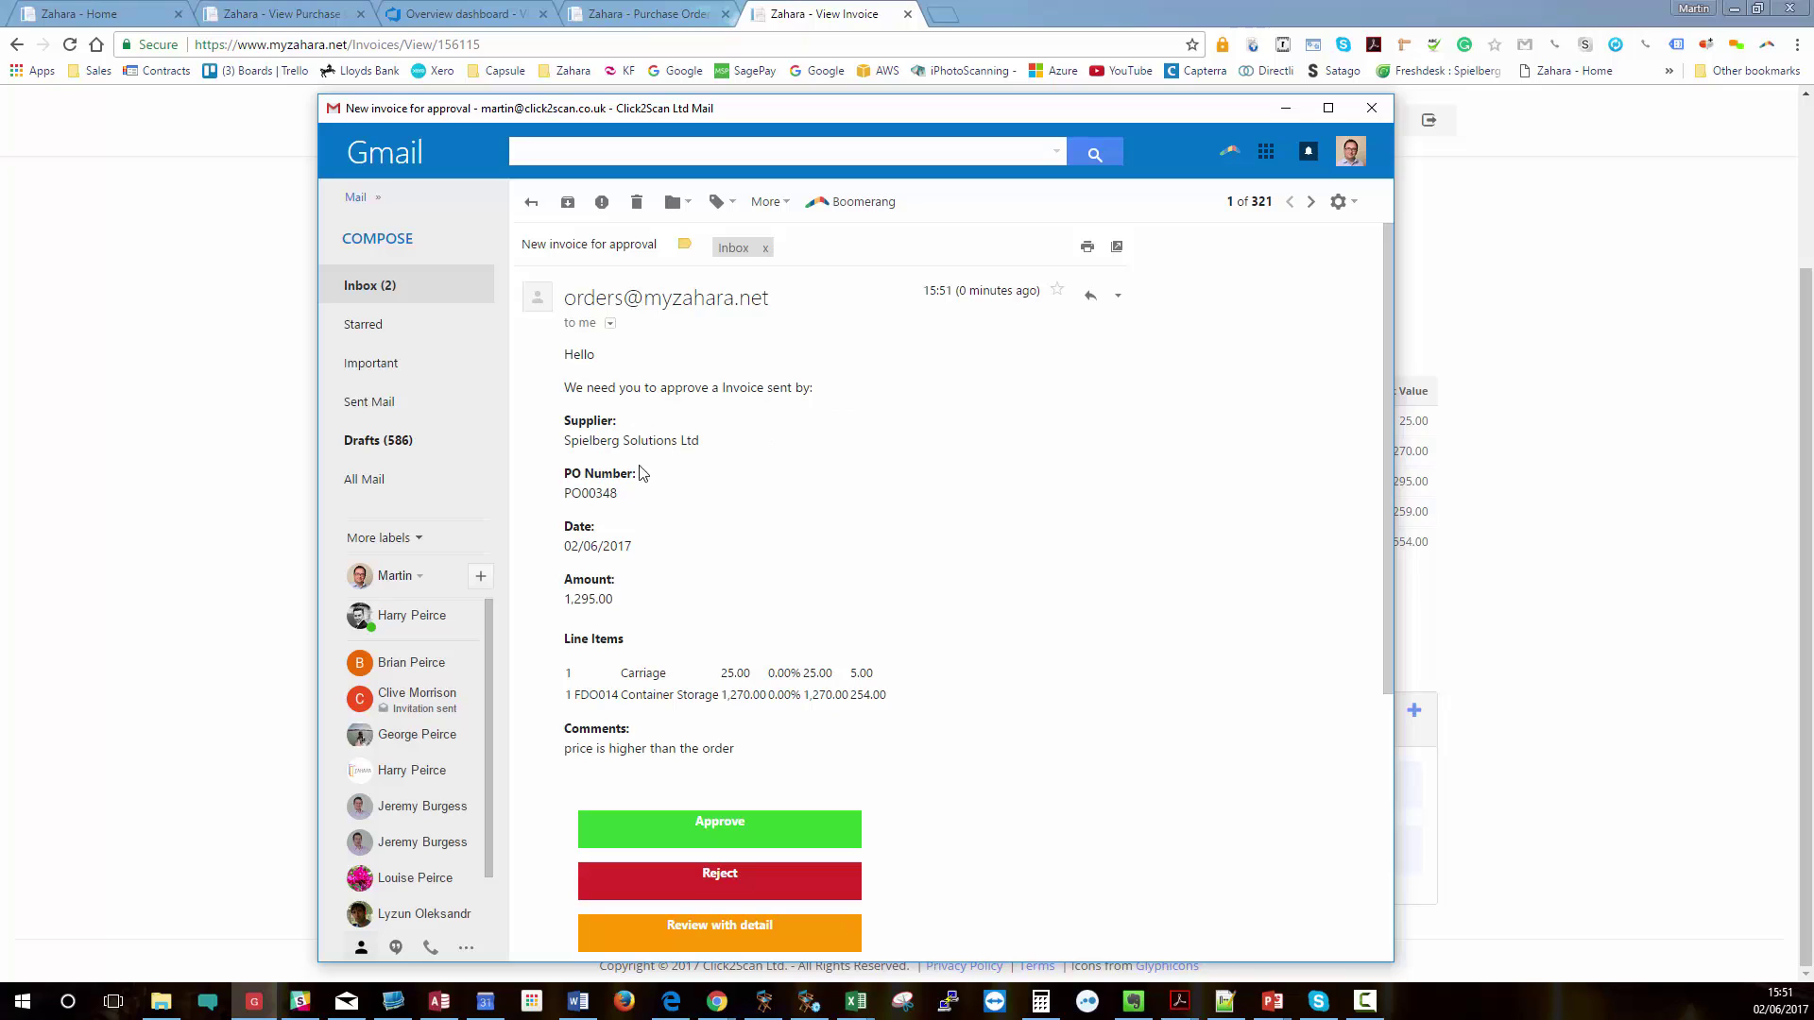
scroll(700, 631, "down", 1)
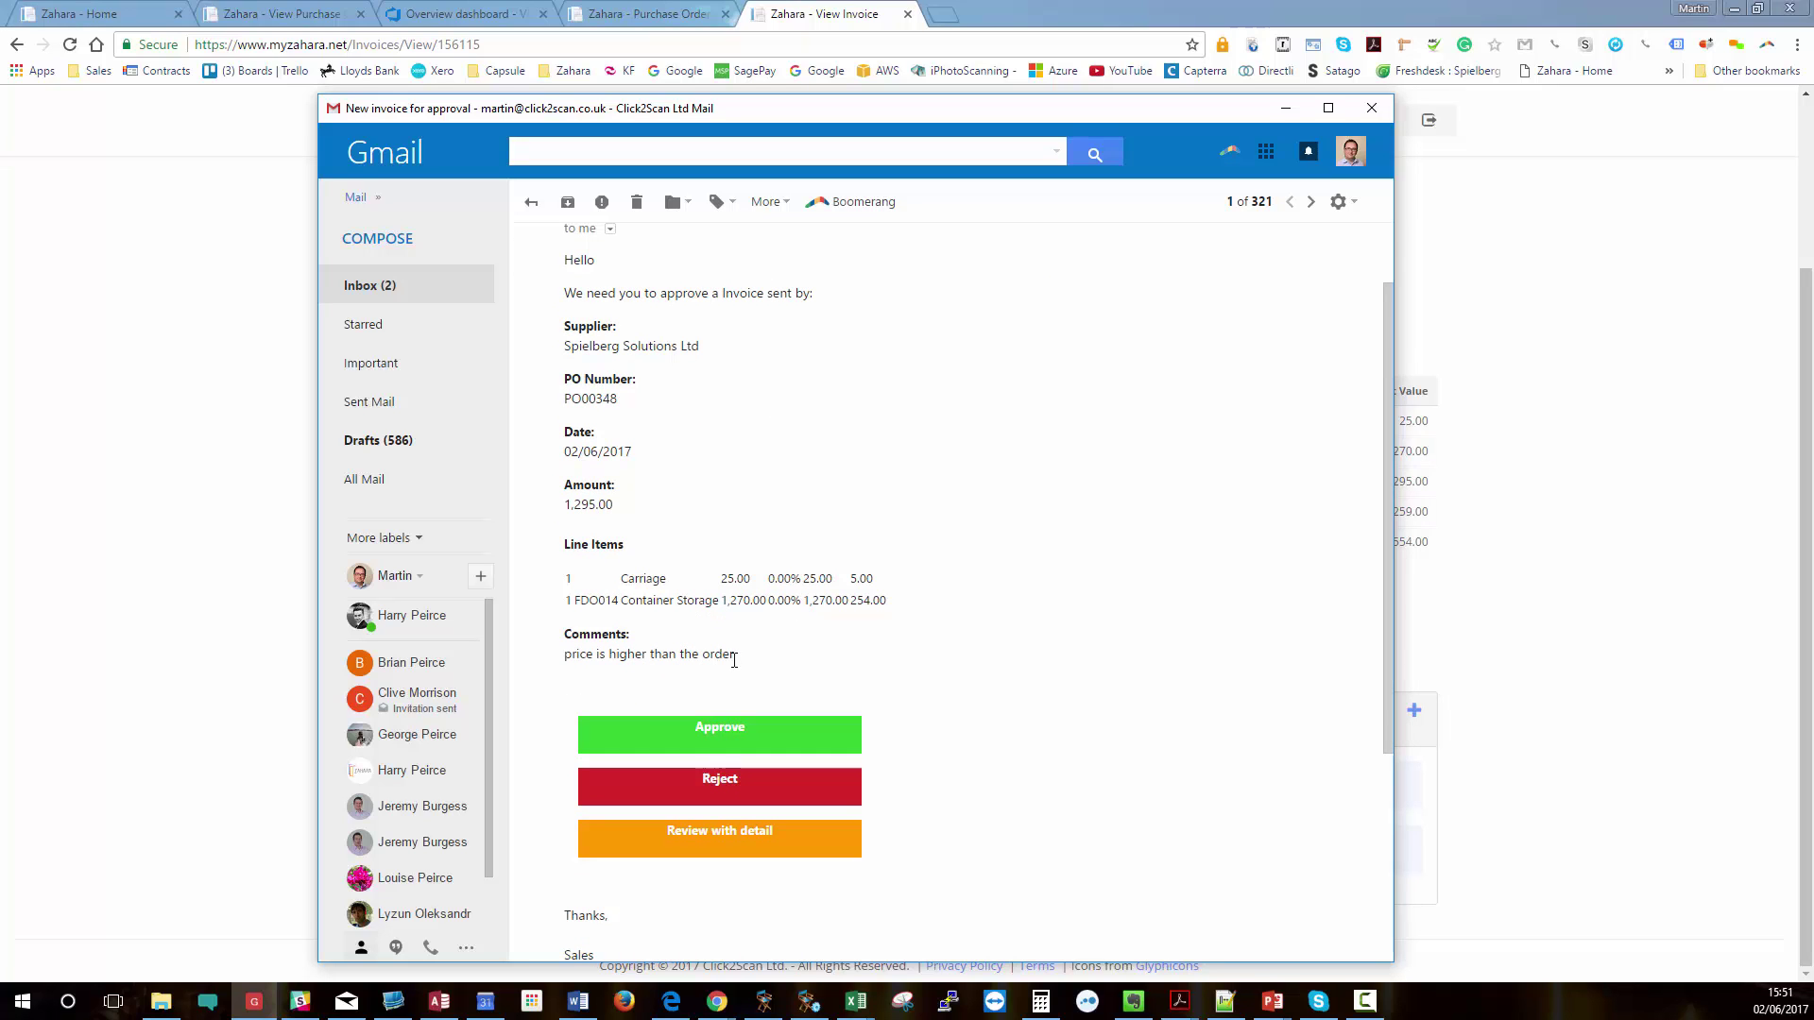
scroll(704, 690, "down", 2)
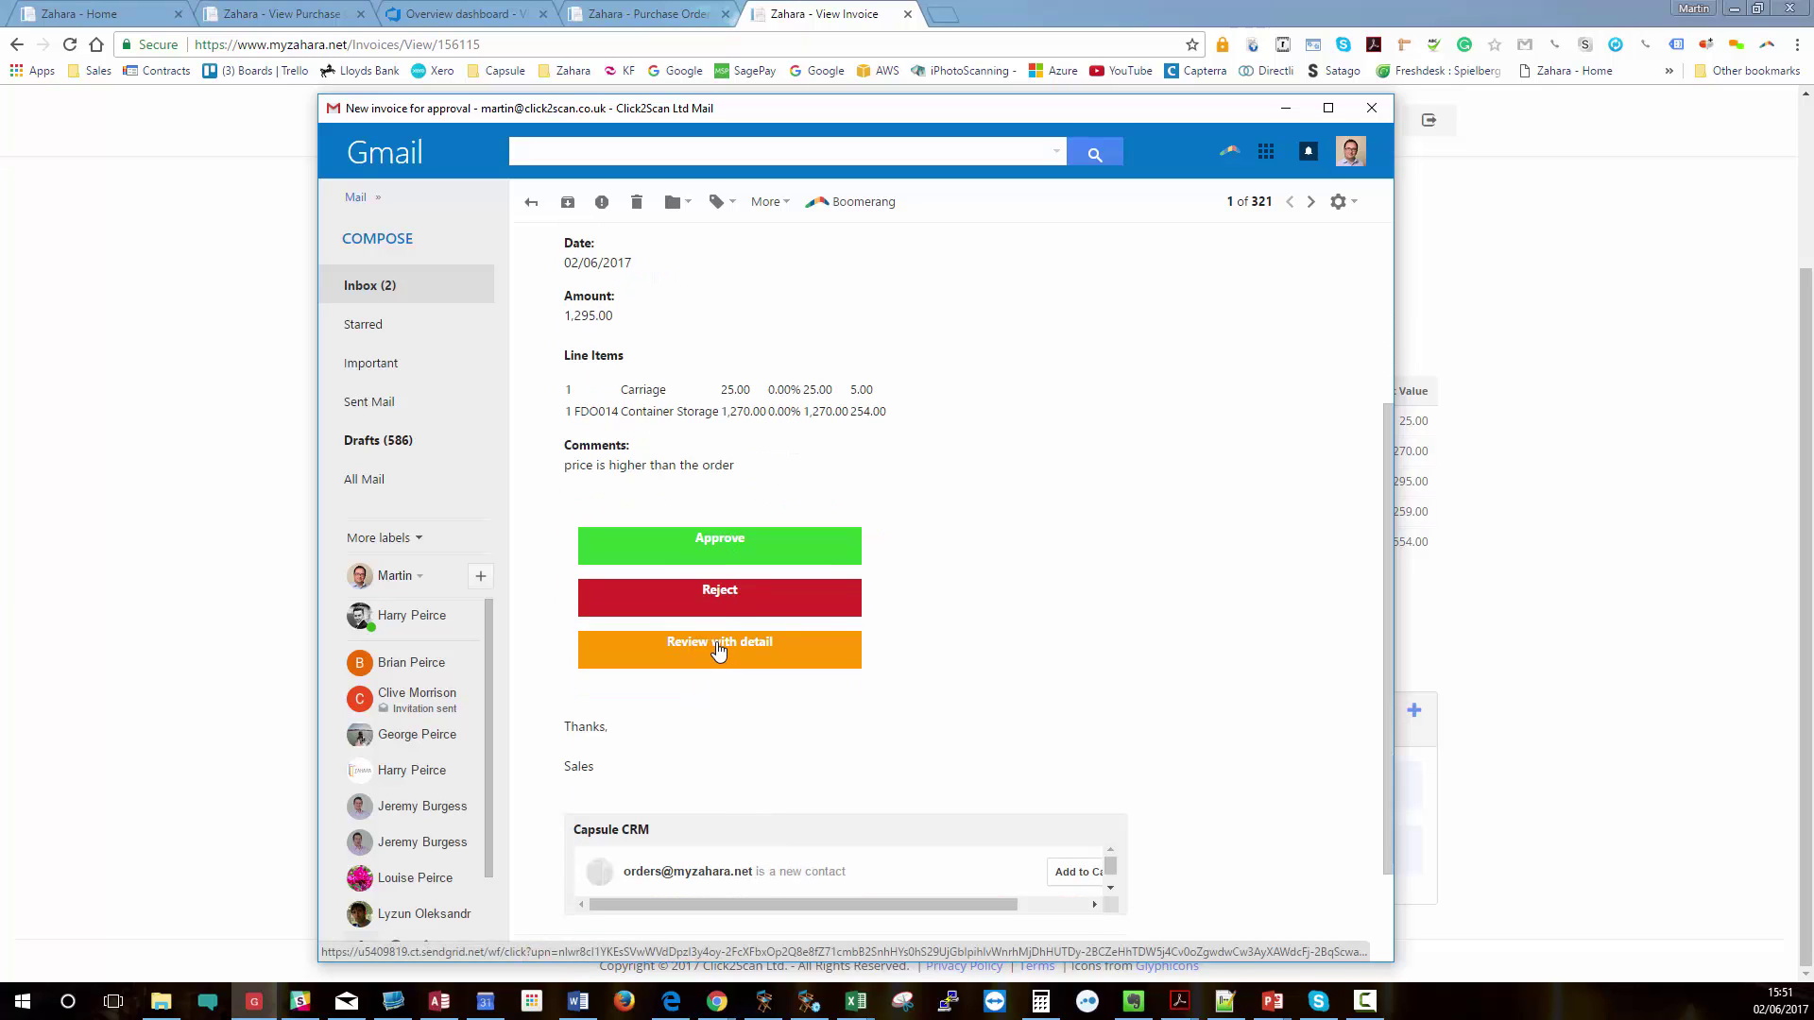
left_click(718, 550)
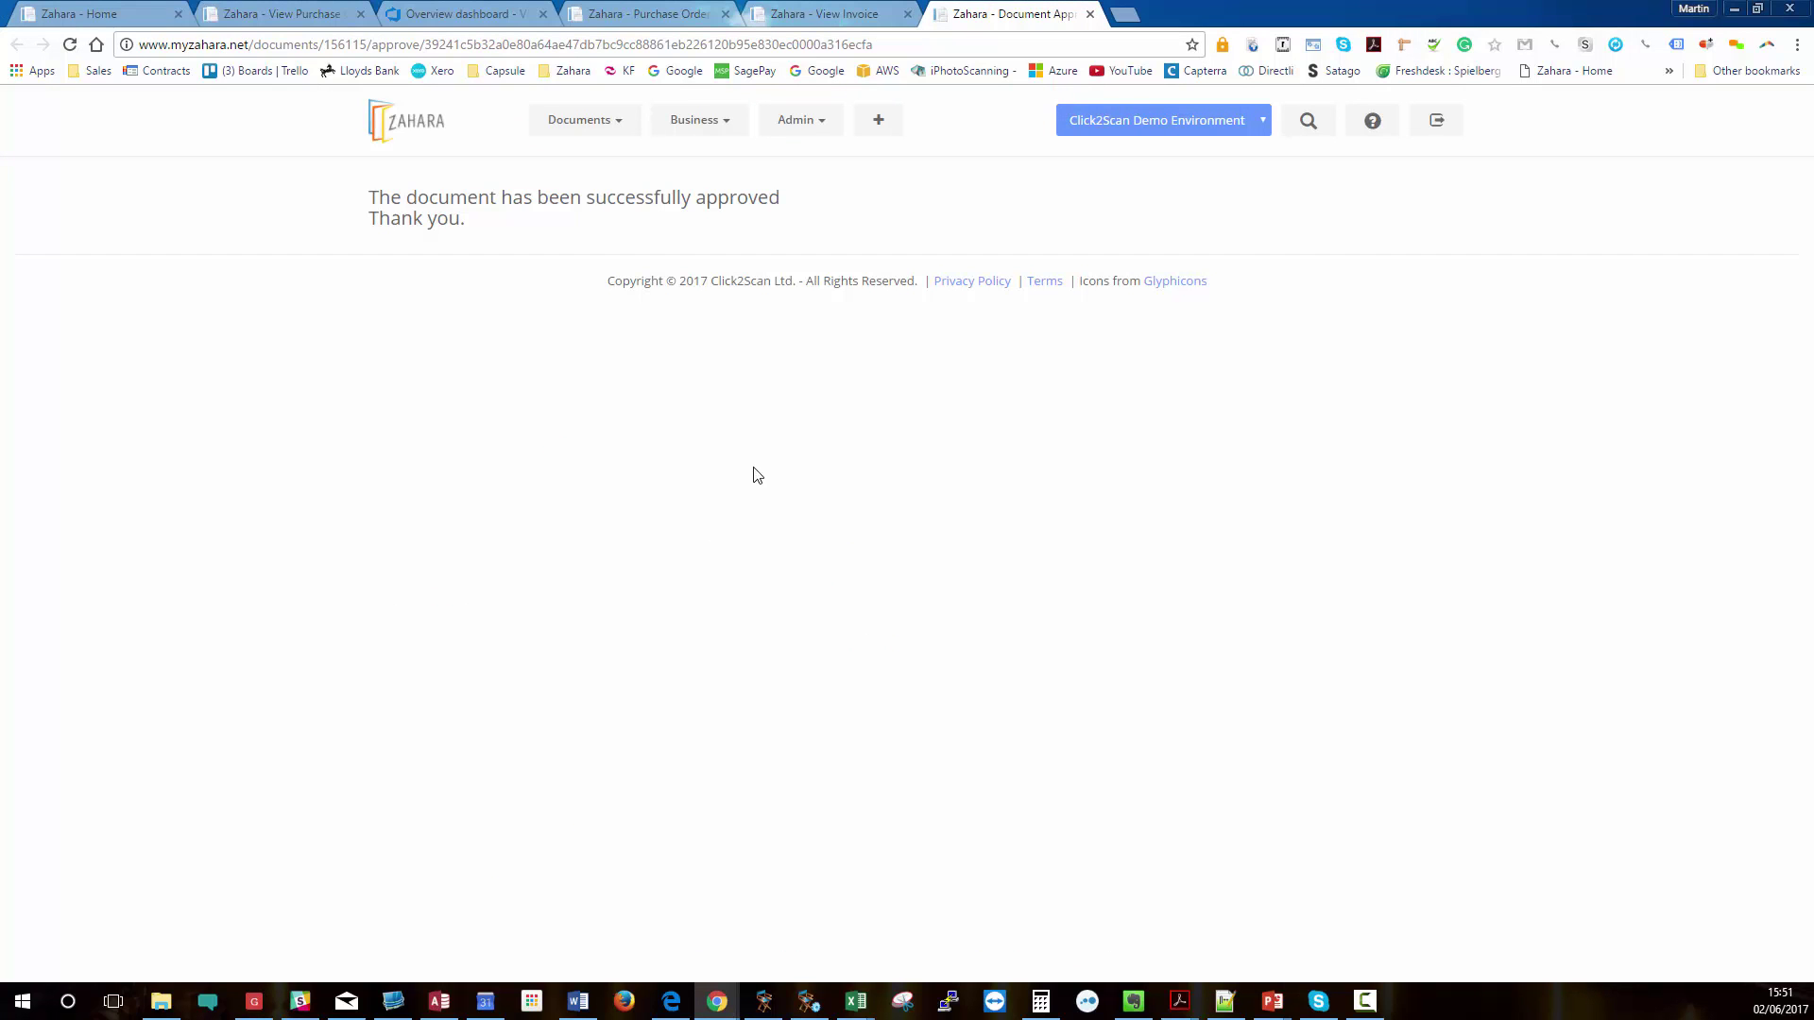
Open the invoices list, filter it to All Approved and review the approved invoices.
left_click(591, 121)
left_click(597, 175)
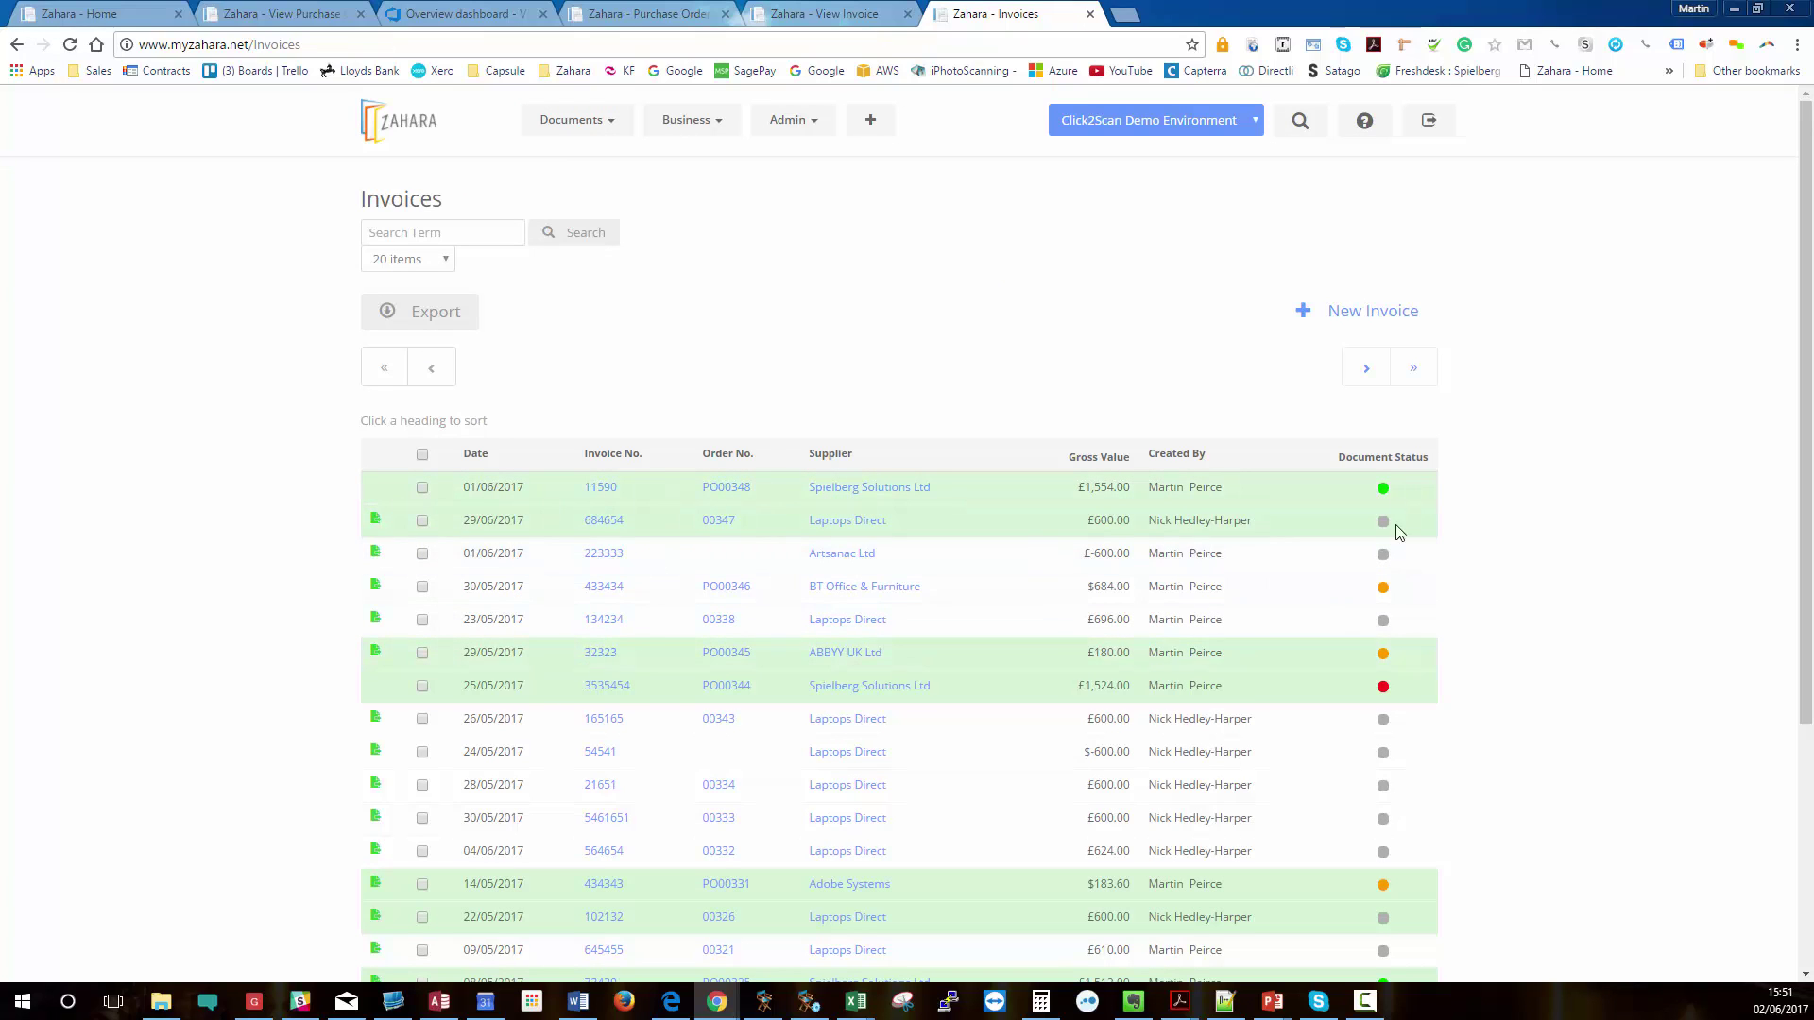
scroll(1396, 858, "down", 4)
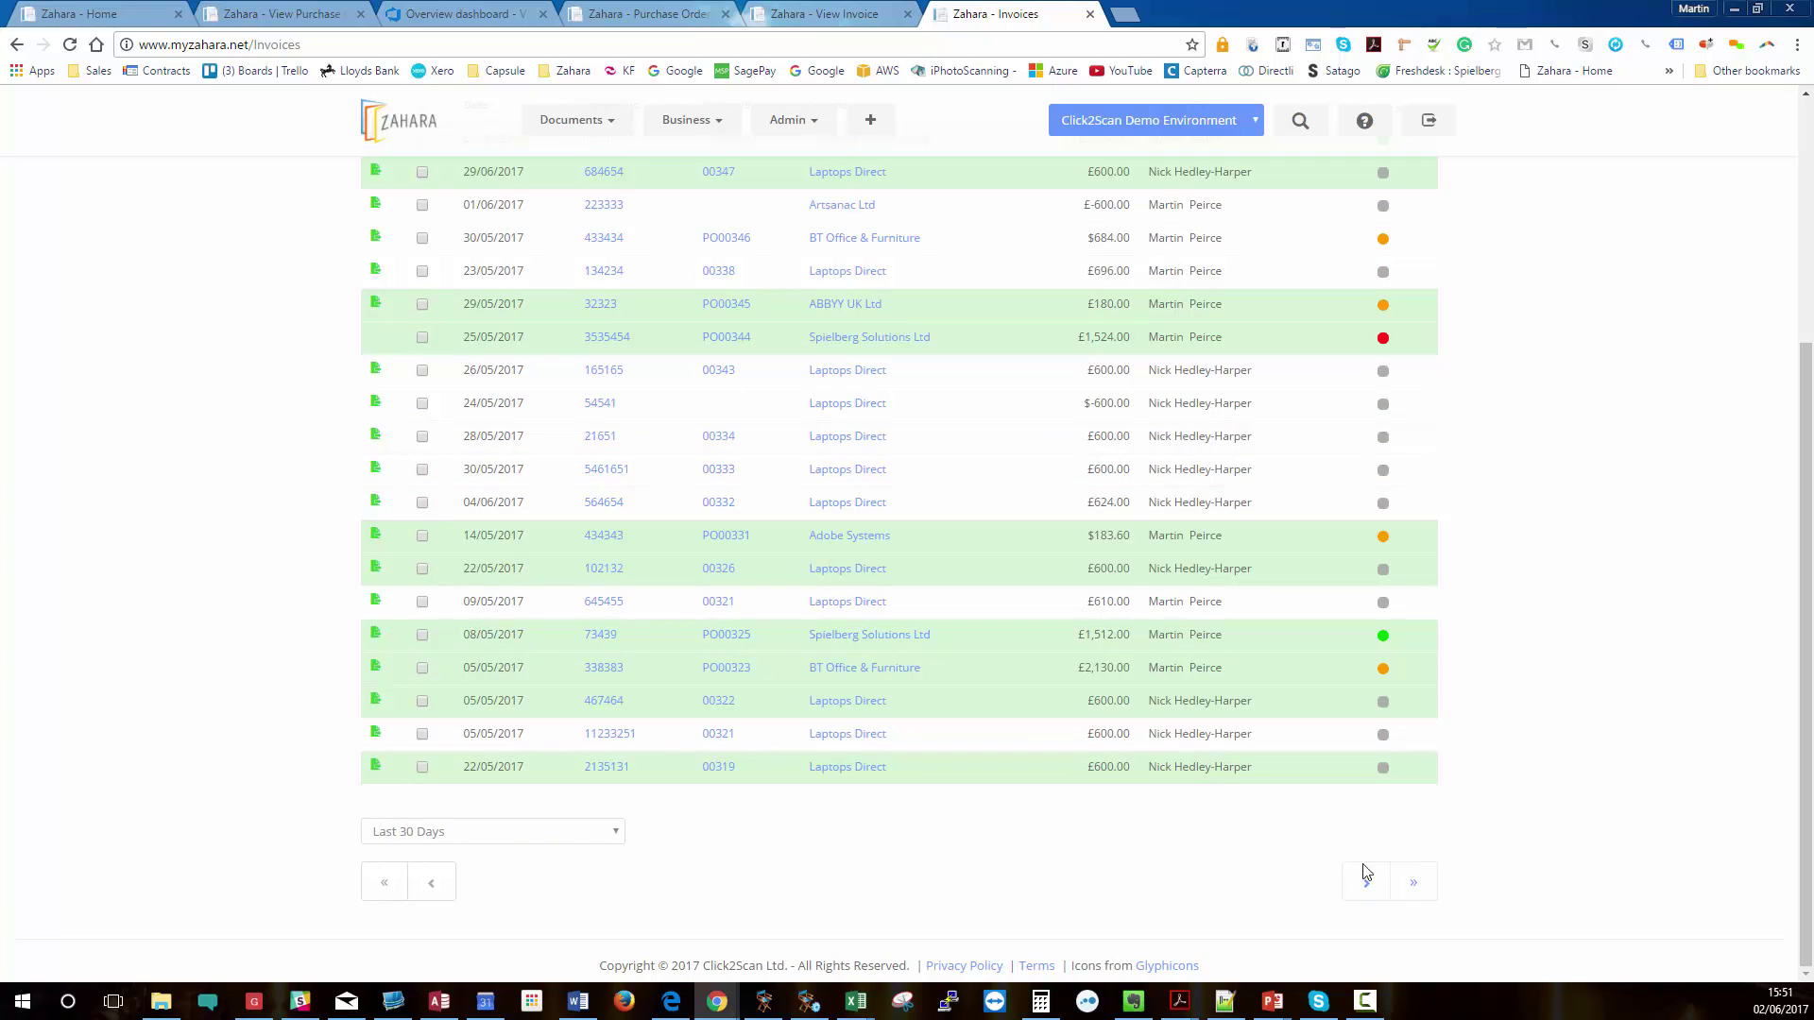
left_click(490, 834)
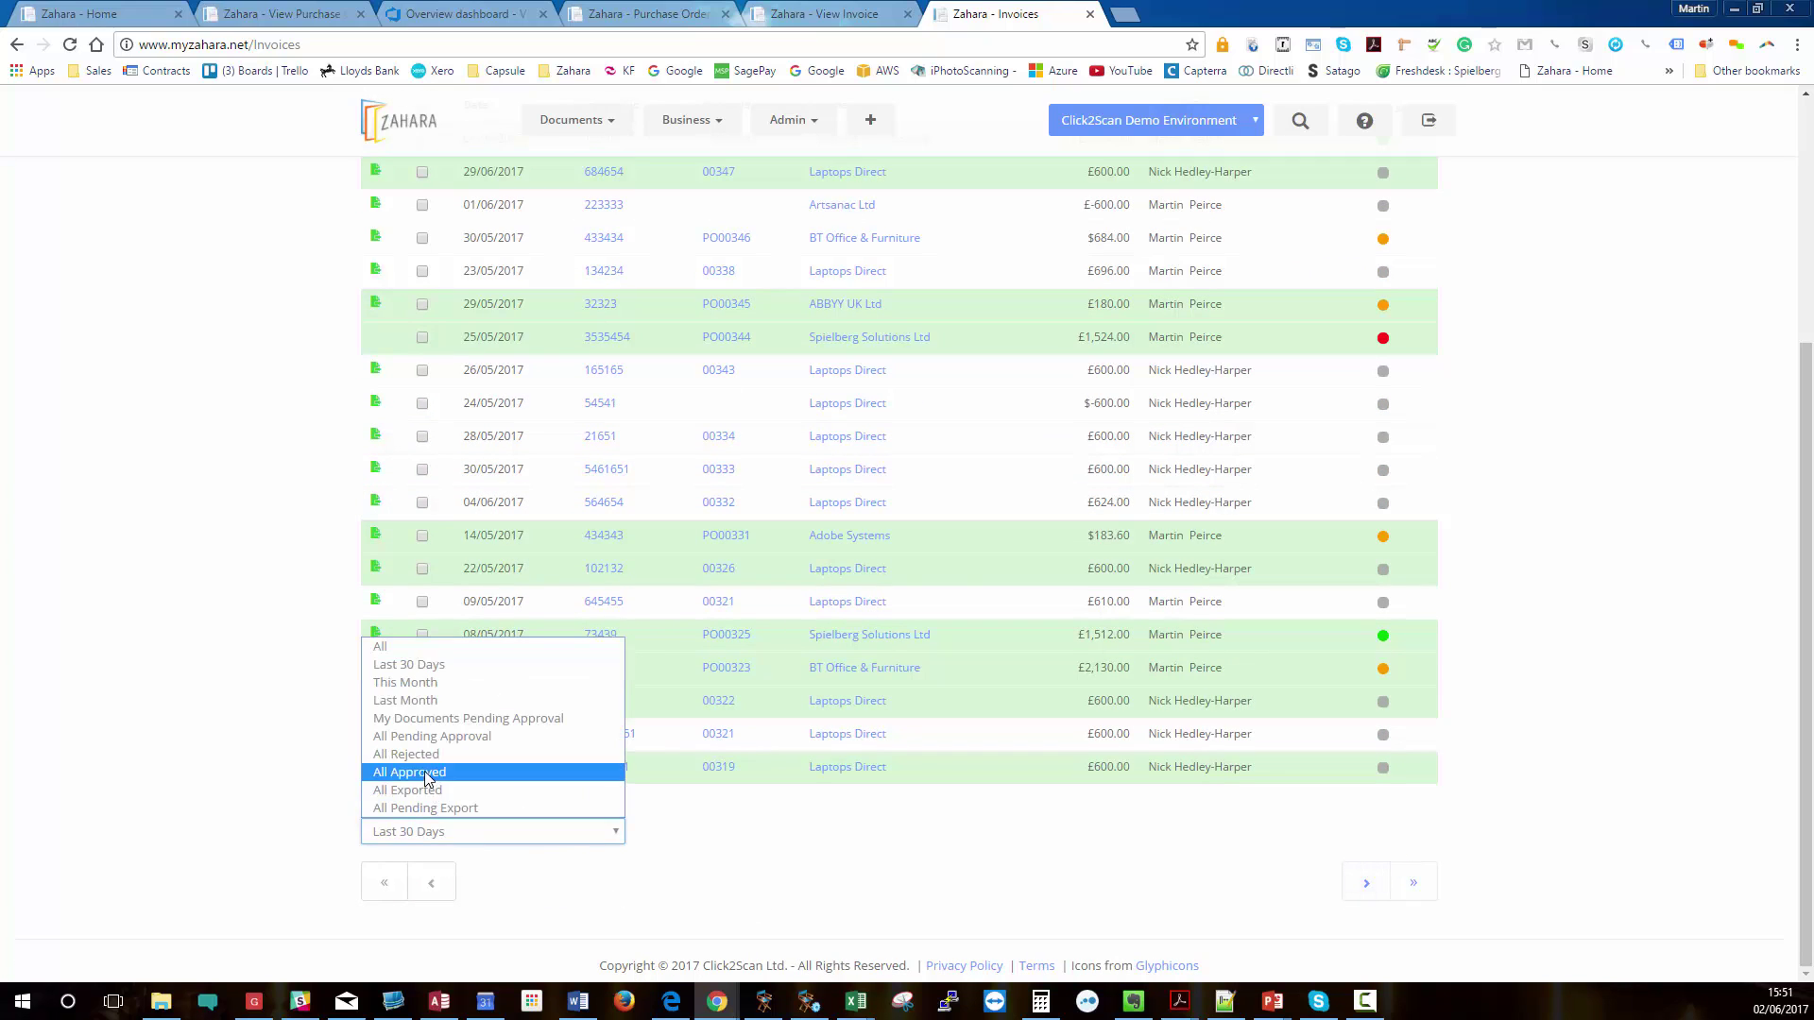
left_click(453, 769)
scroll(466, 786, "down", 6)
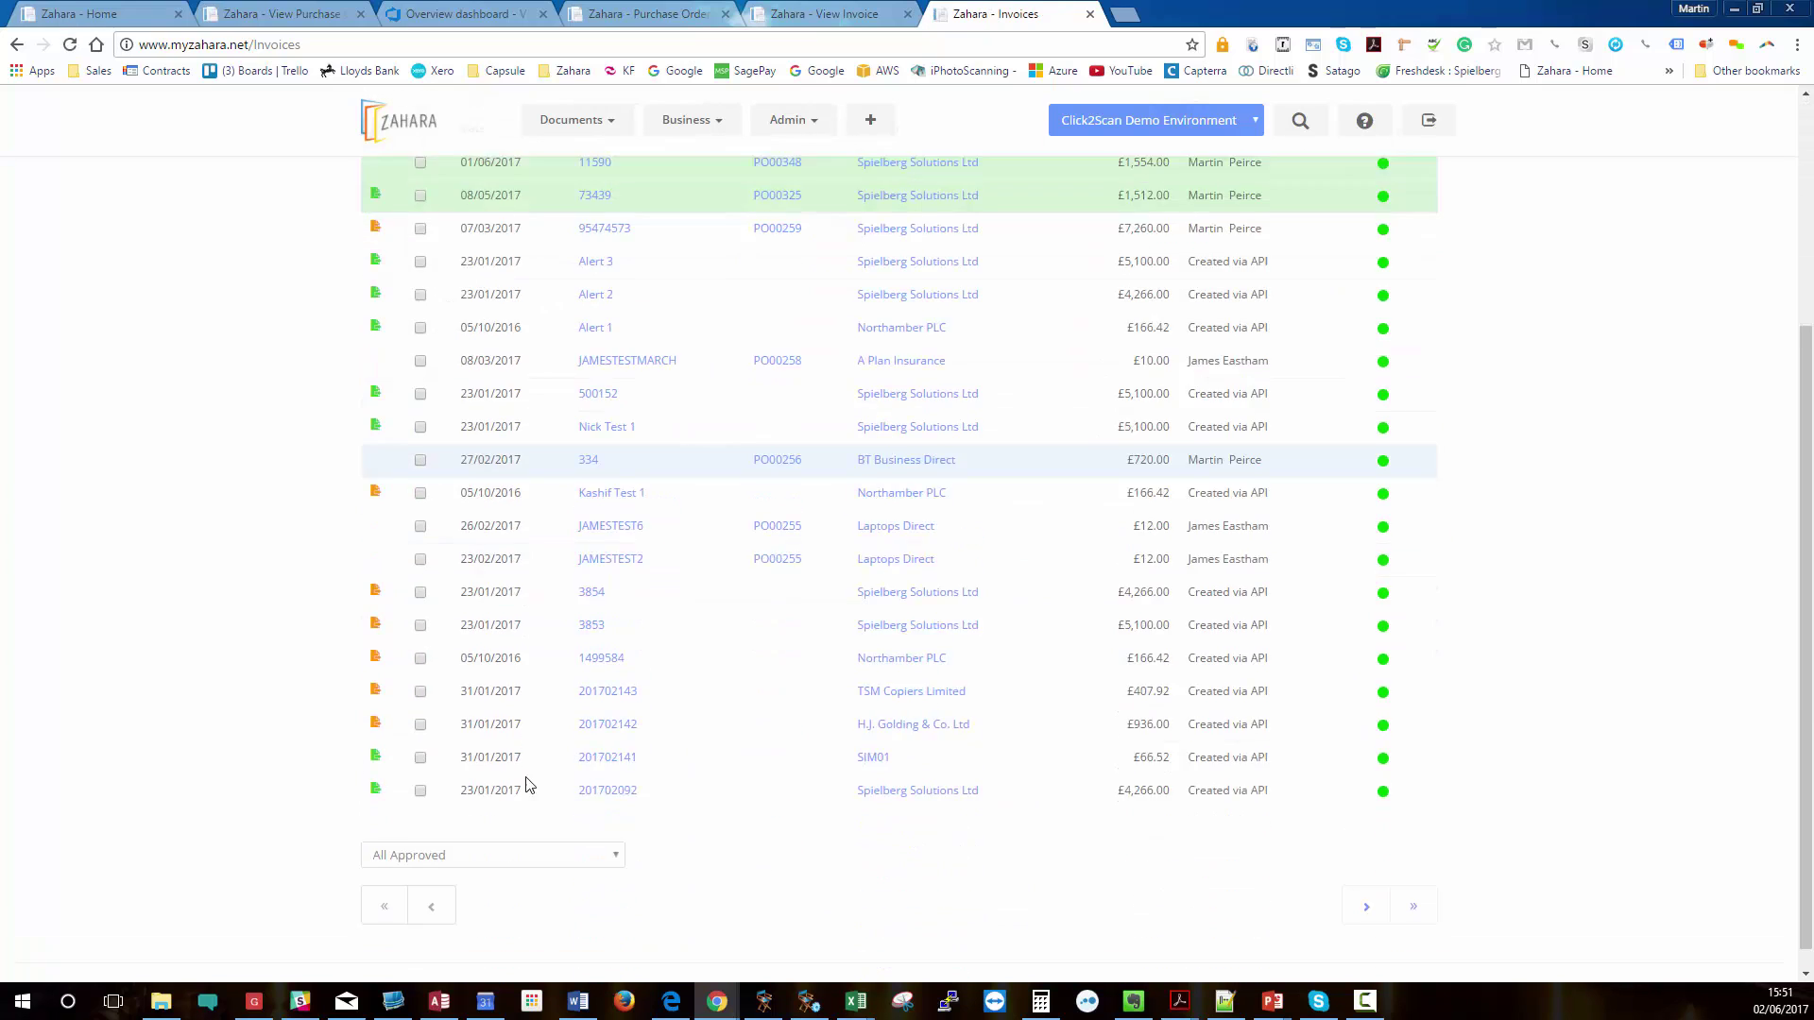
Filter the invoices to All Pending Export, select Spielberg Solutions Ltd invoice 11590 and export it as a QuickBooks file.
left_click(484, 830)
left_click(440, 804)
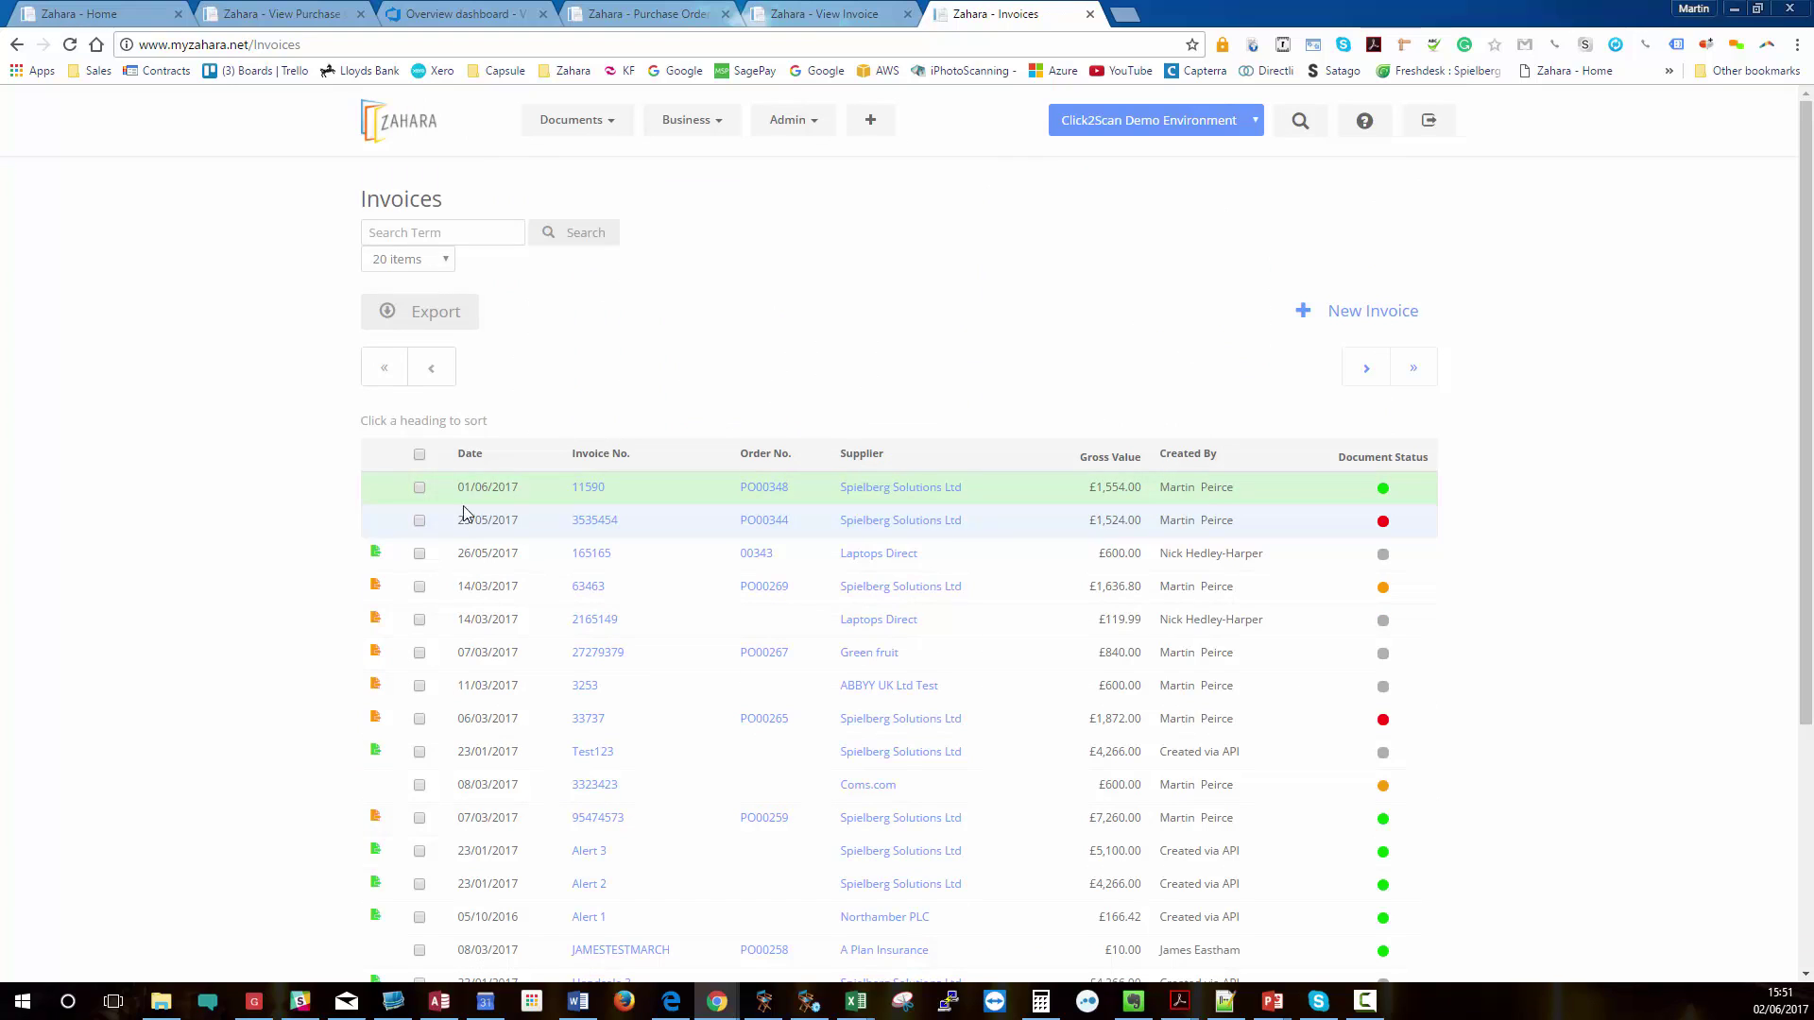
left_click(420, 489)
left_click(425, 321)
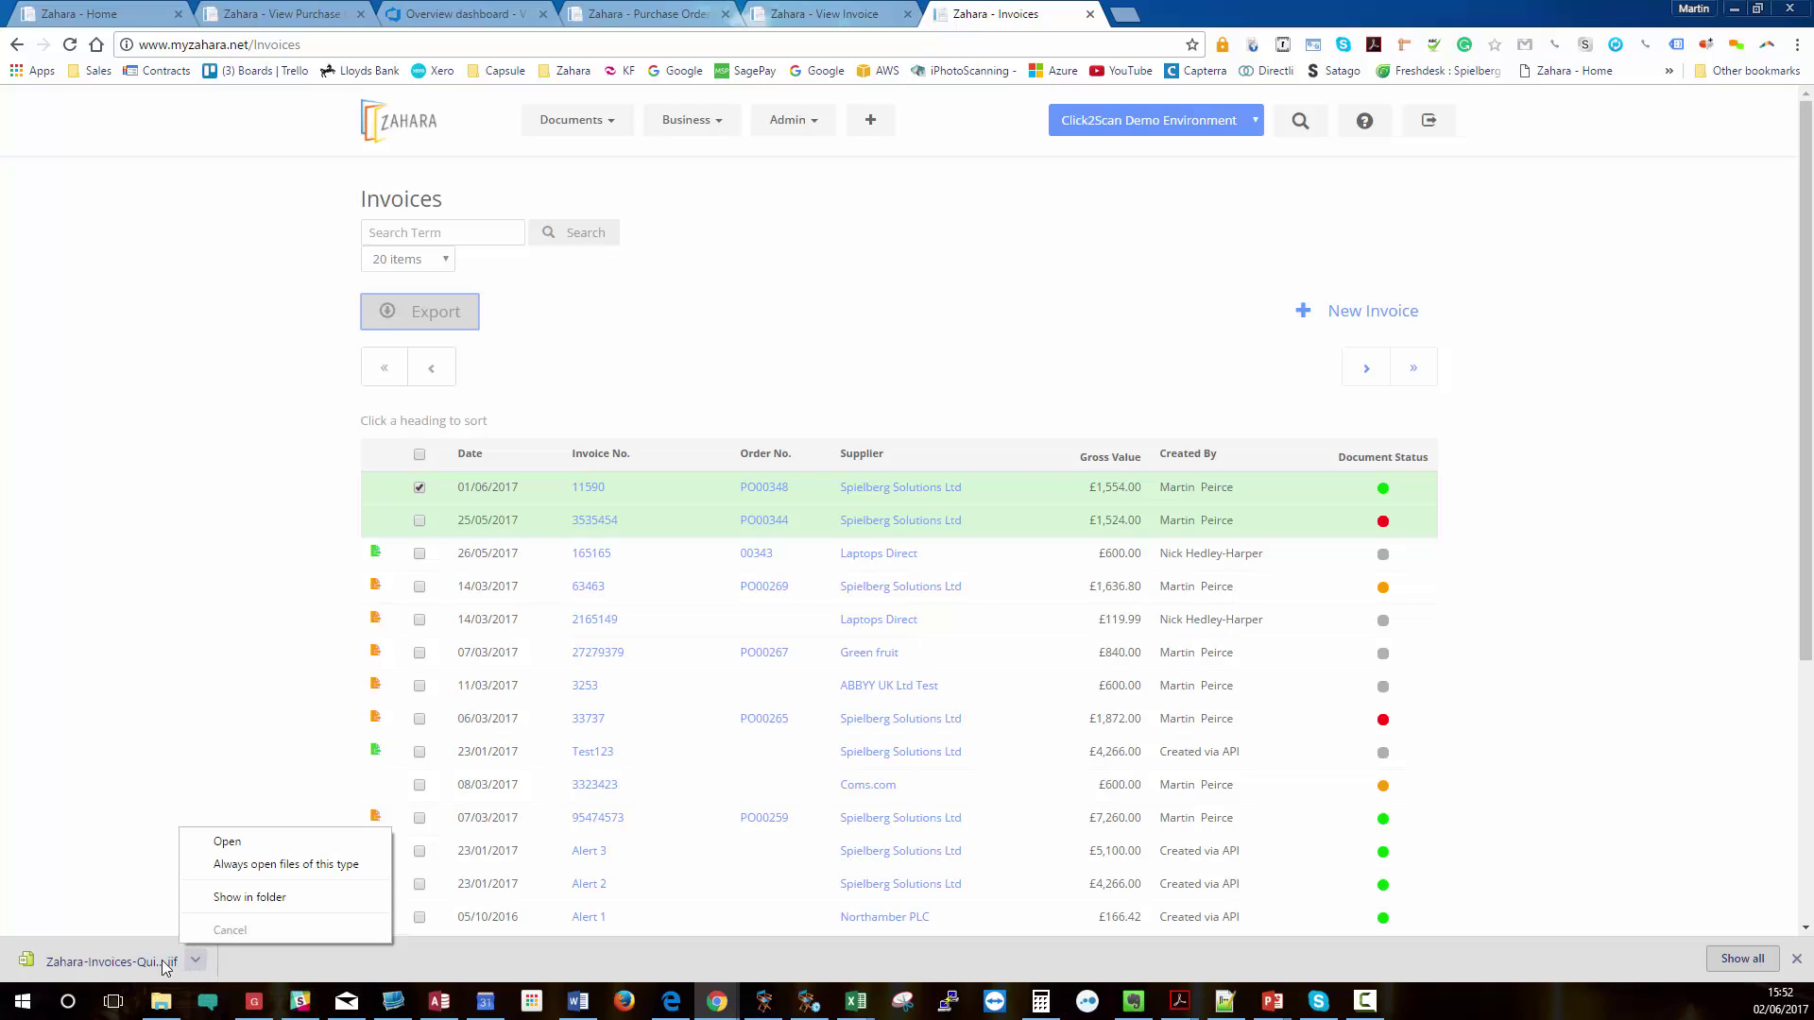
Locate the exported IIF file in its folder, inspect its contents in Notepad++ and minimise both windows.
left_click(248, 897)
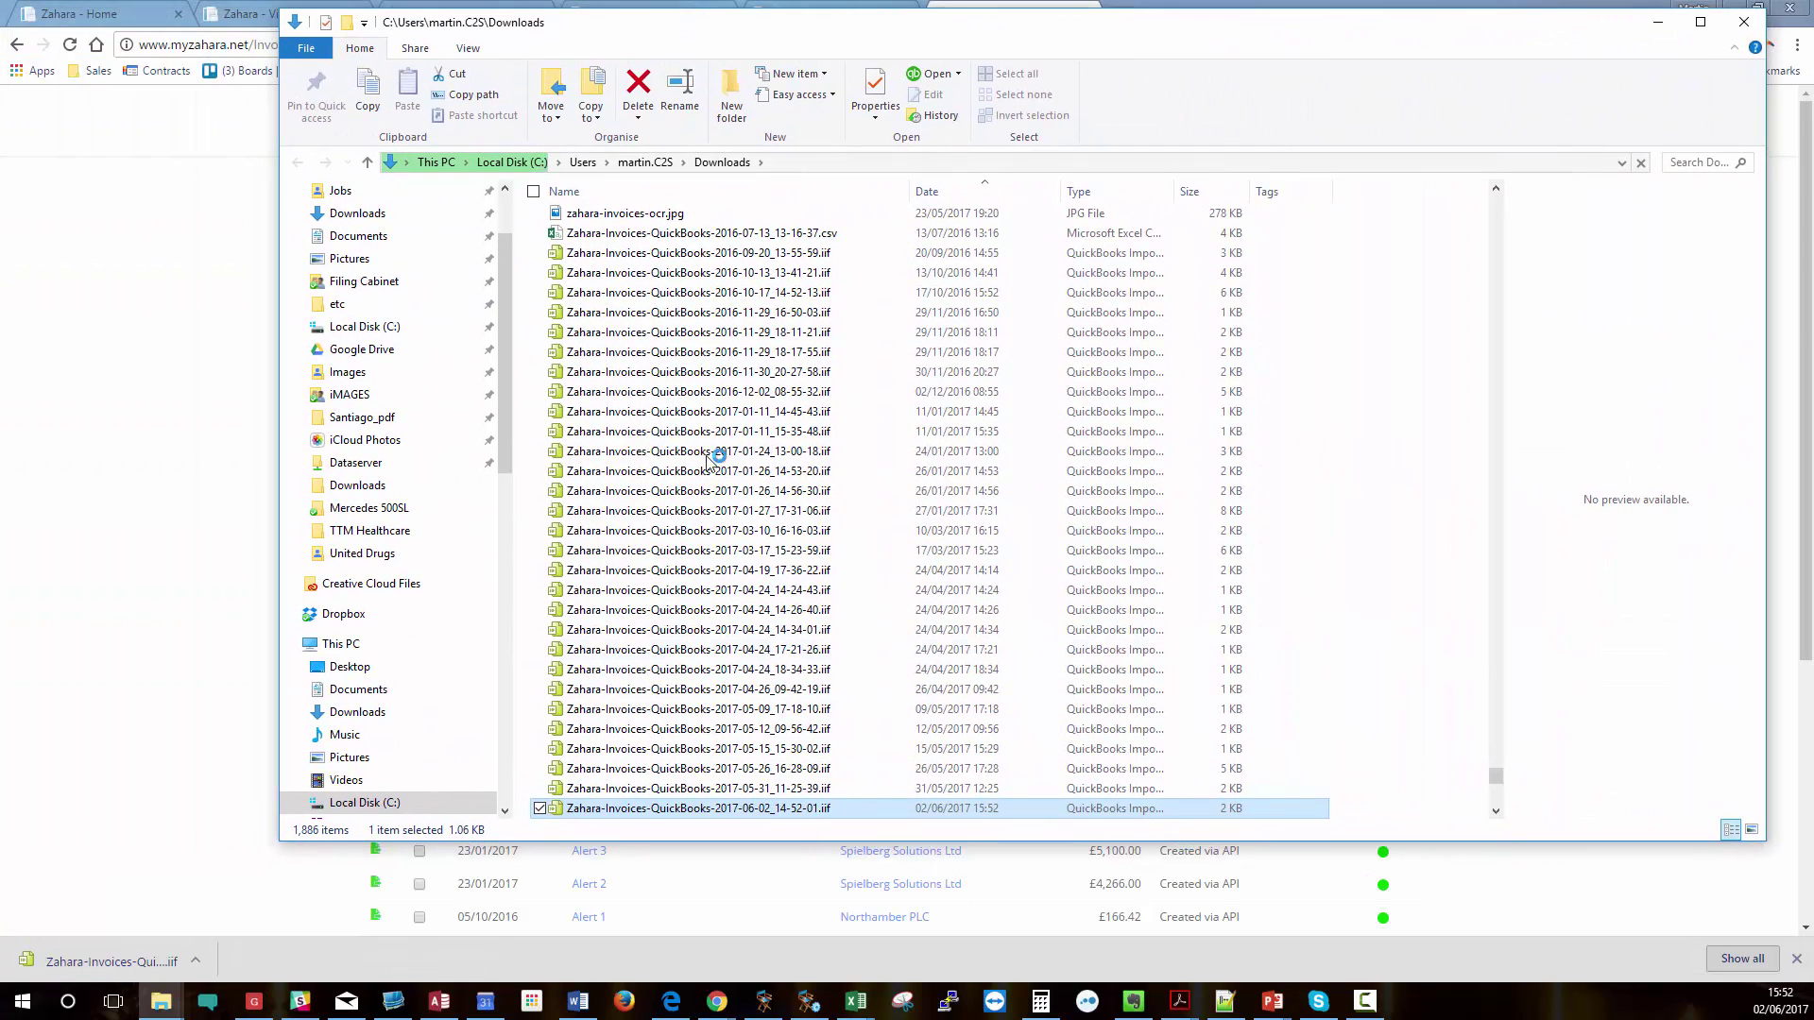
right_click(671, 809)
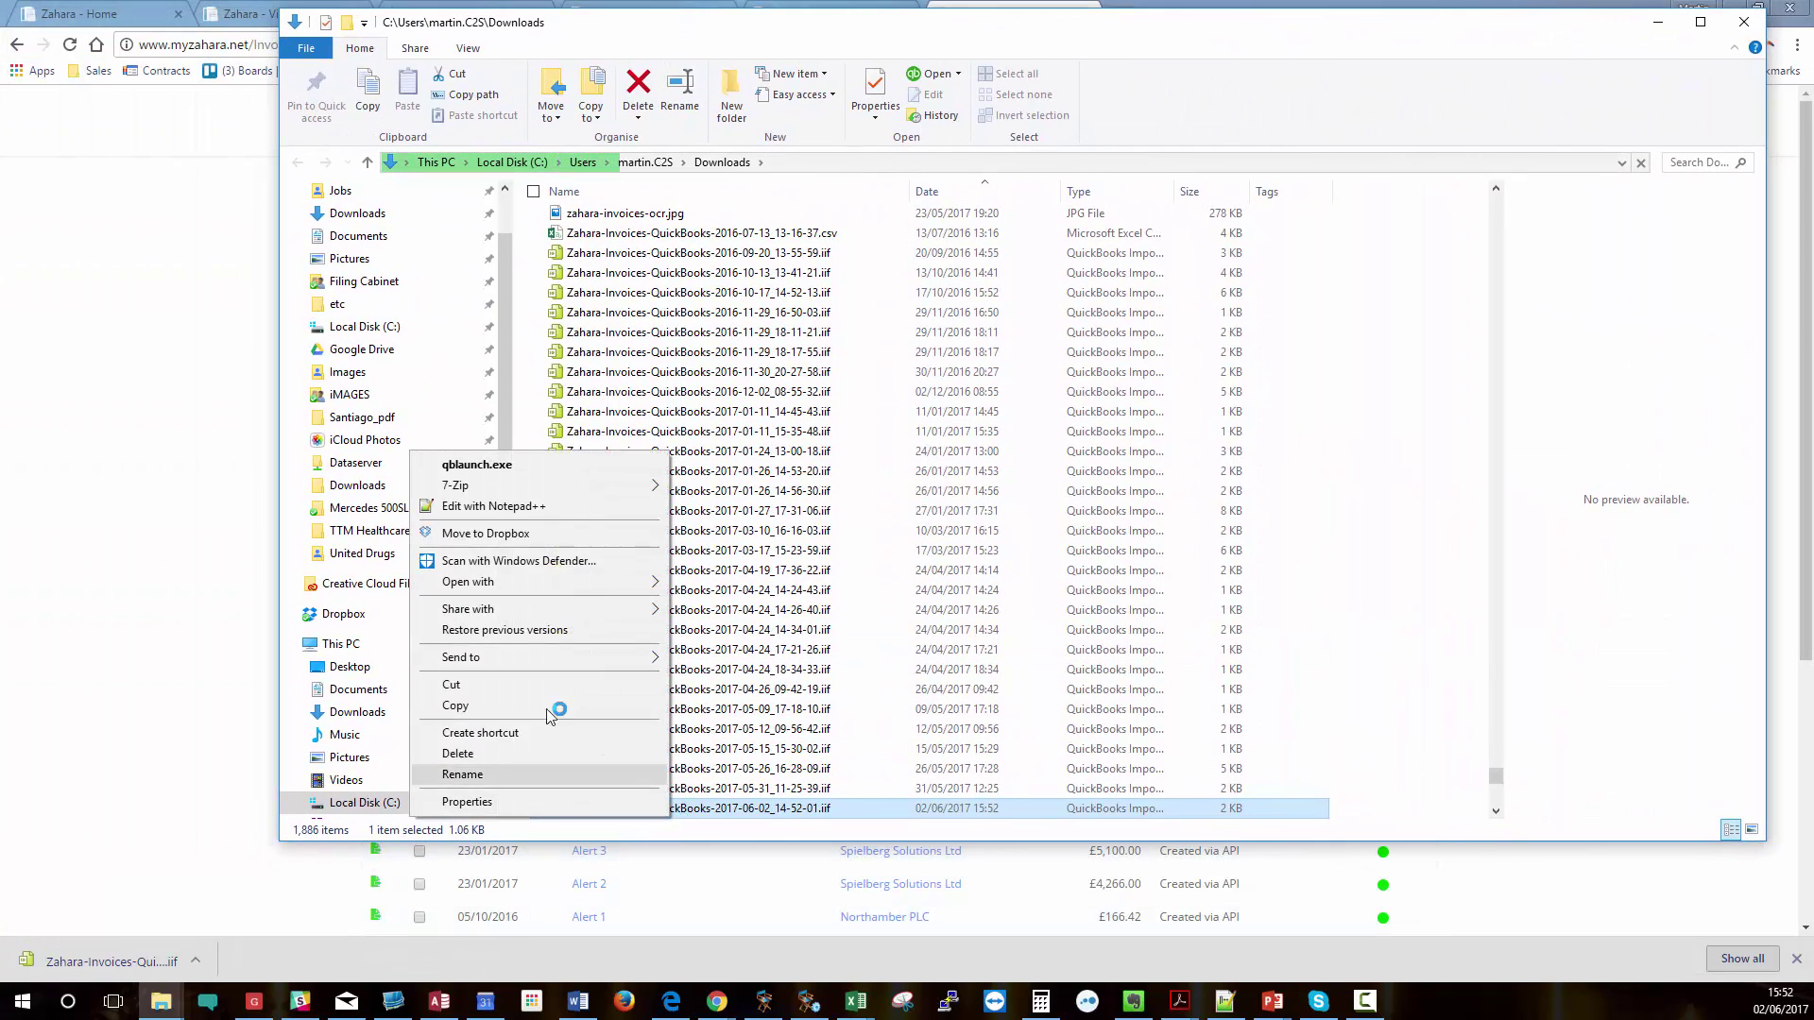
left_click(489, 516)
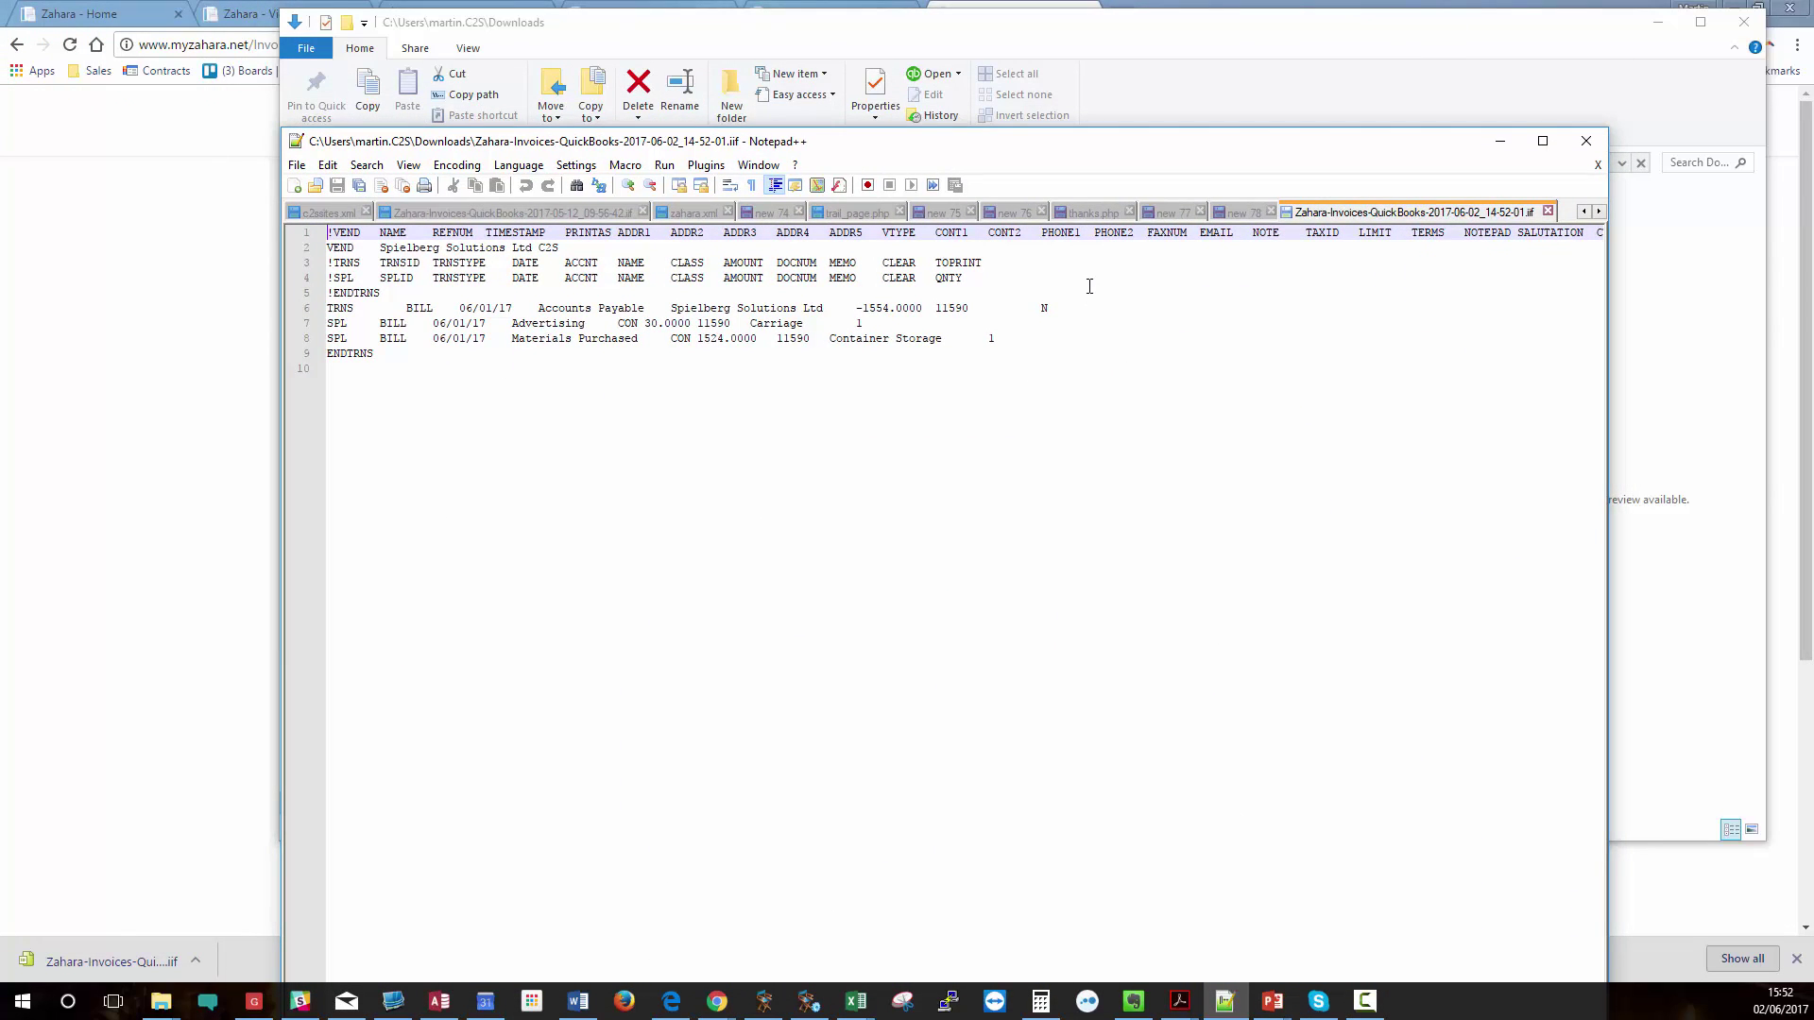
left_click(1500, 141)
left_click(1659, 21)
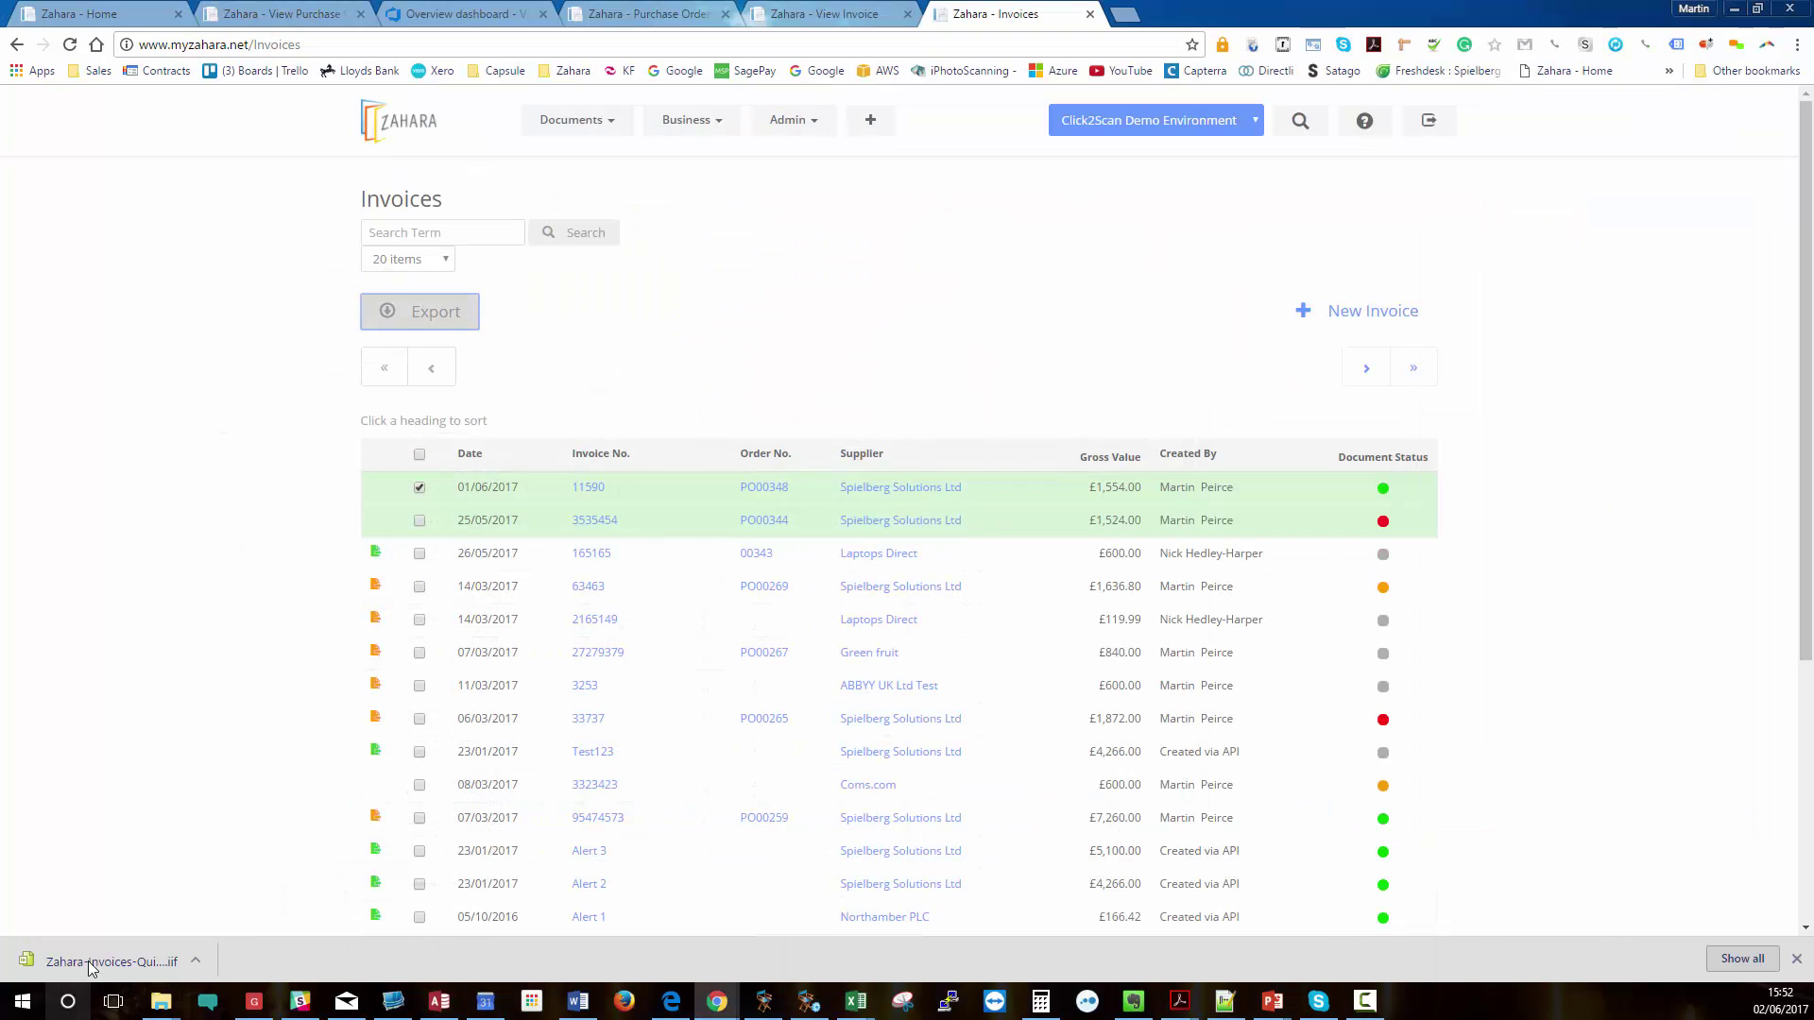
Switch to QuickBooks Pro 2016 and maximise its window.
left_click(22, 1001)
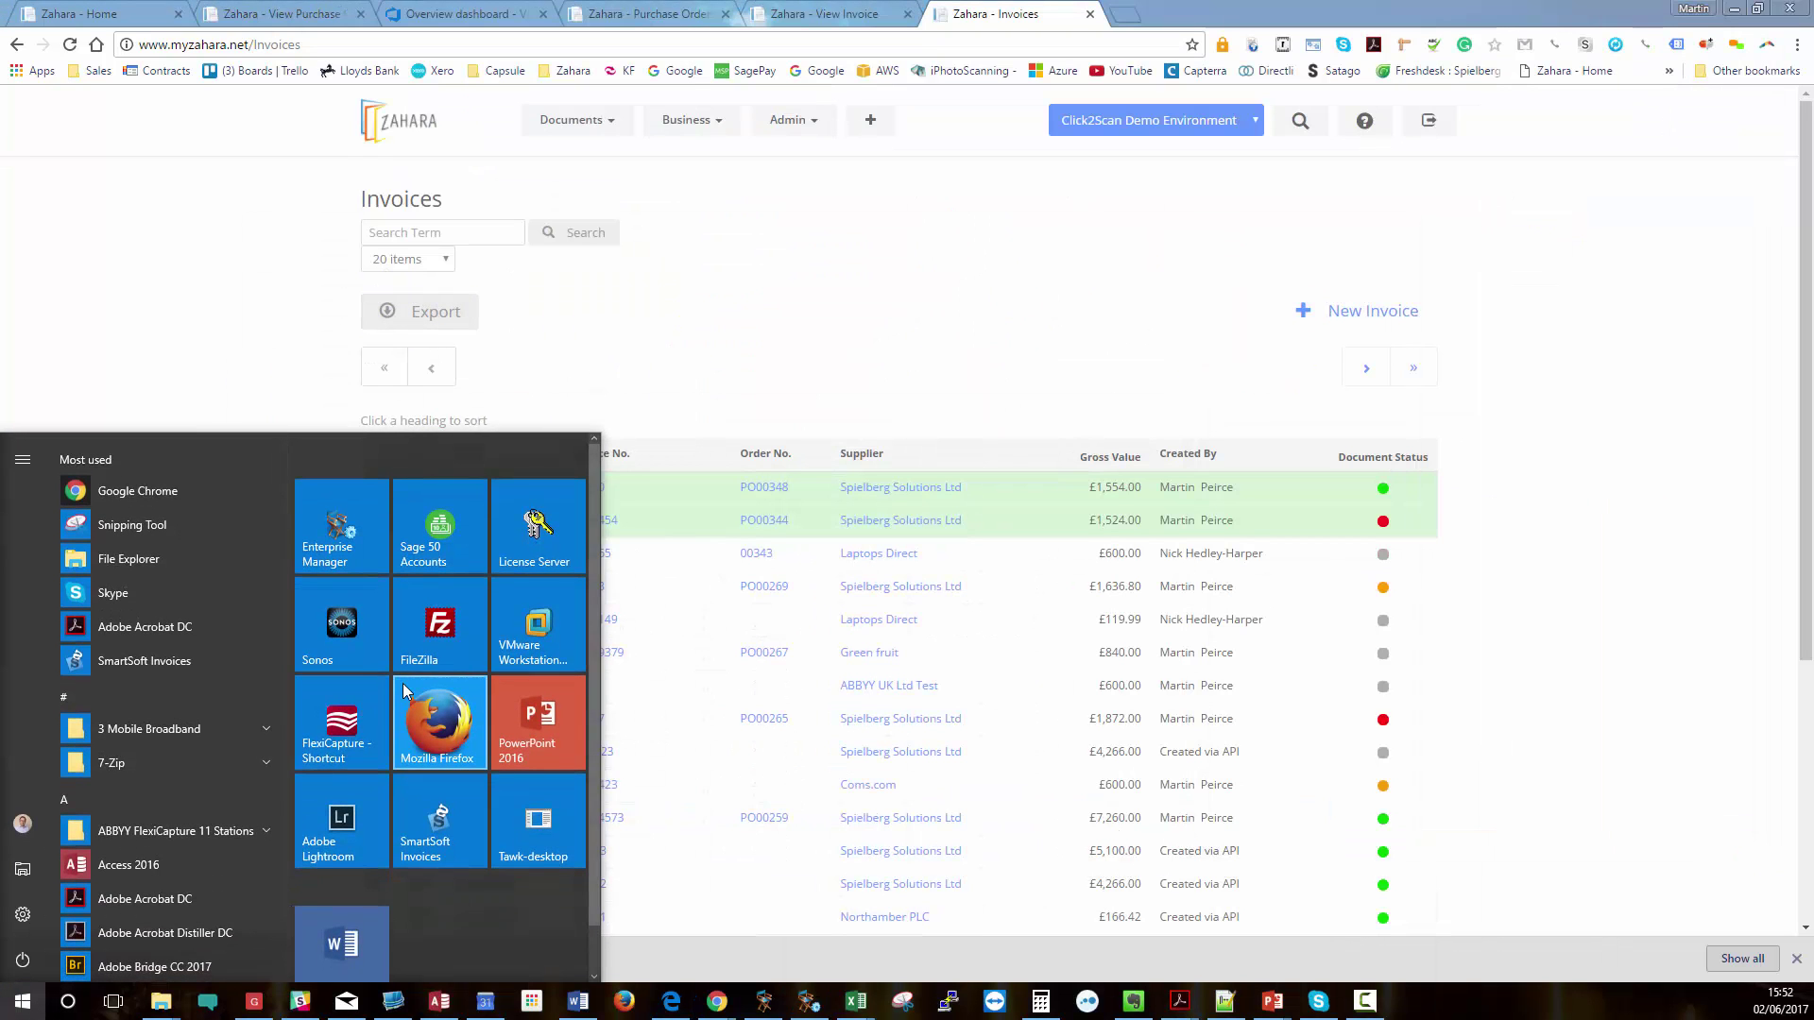
type("quick")
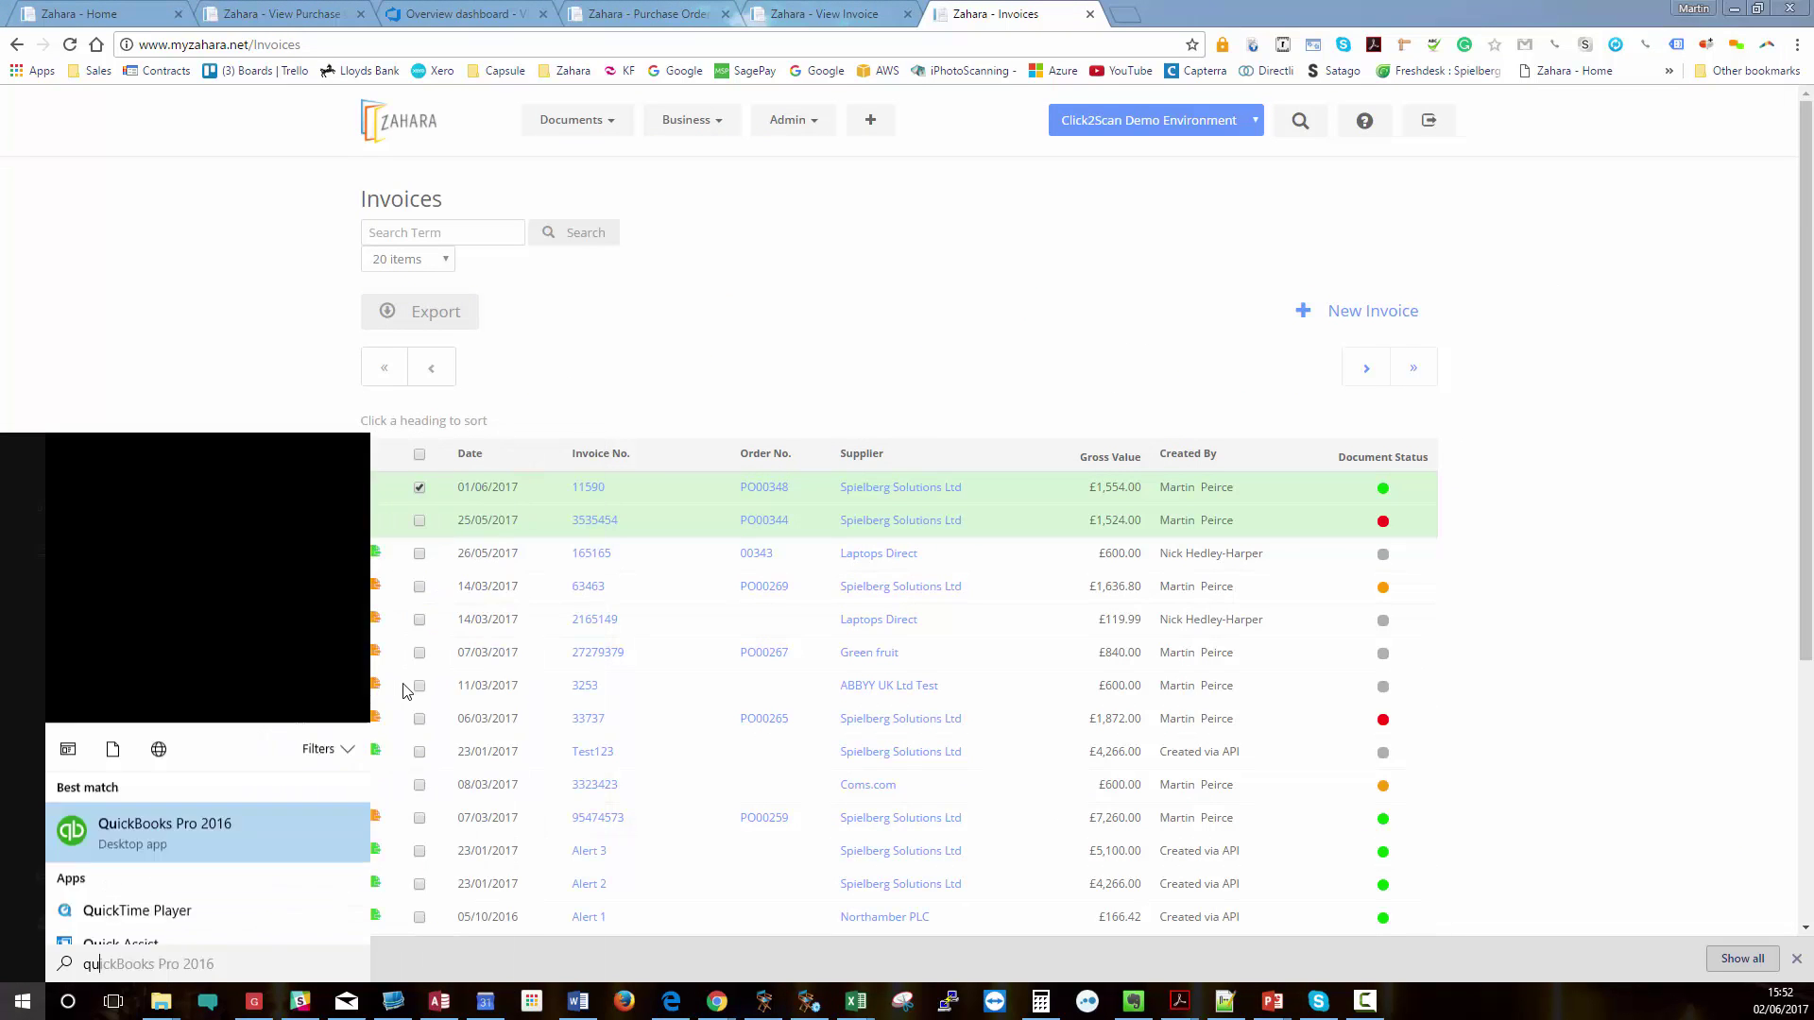
key("Return")
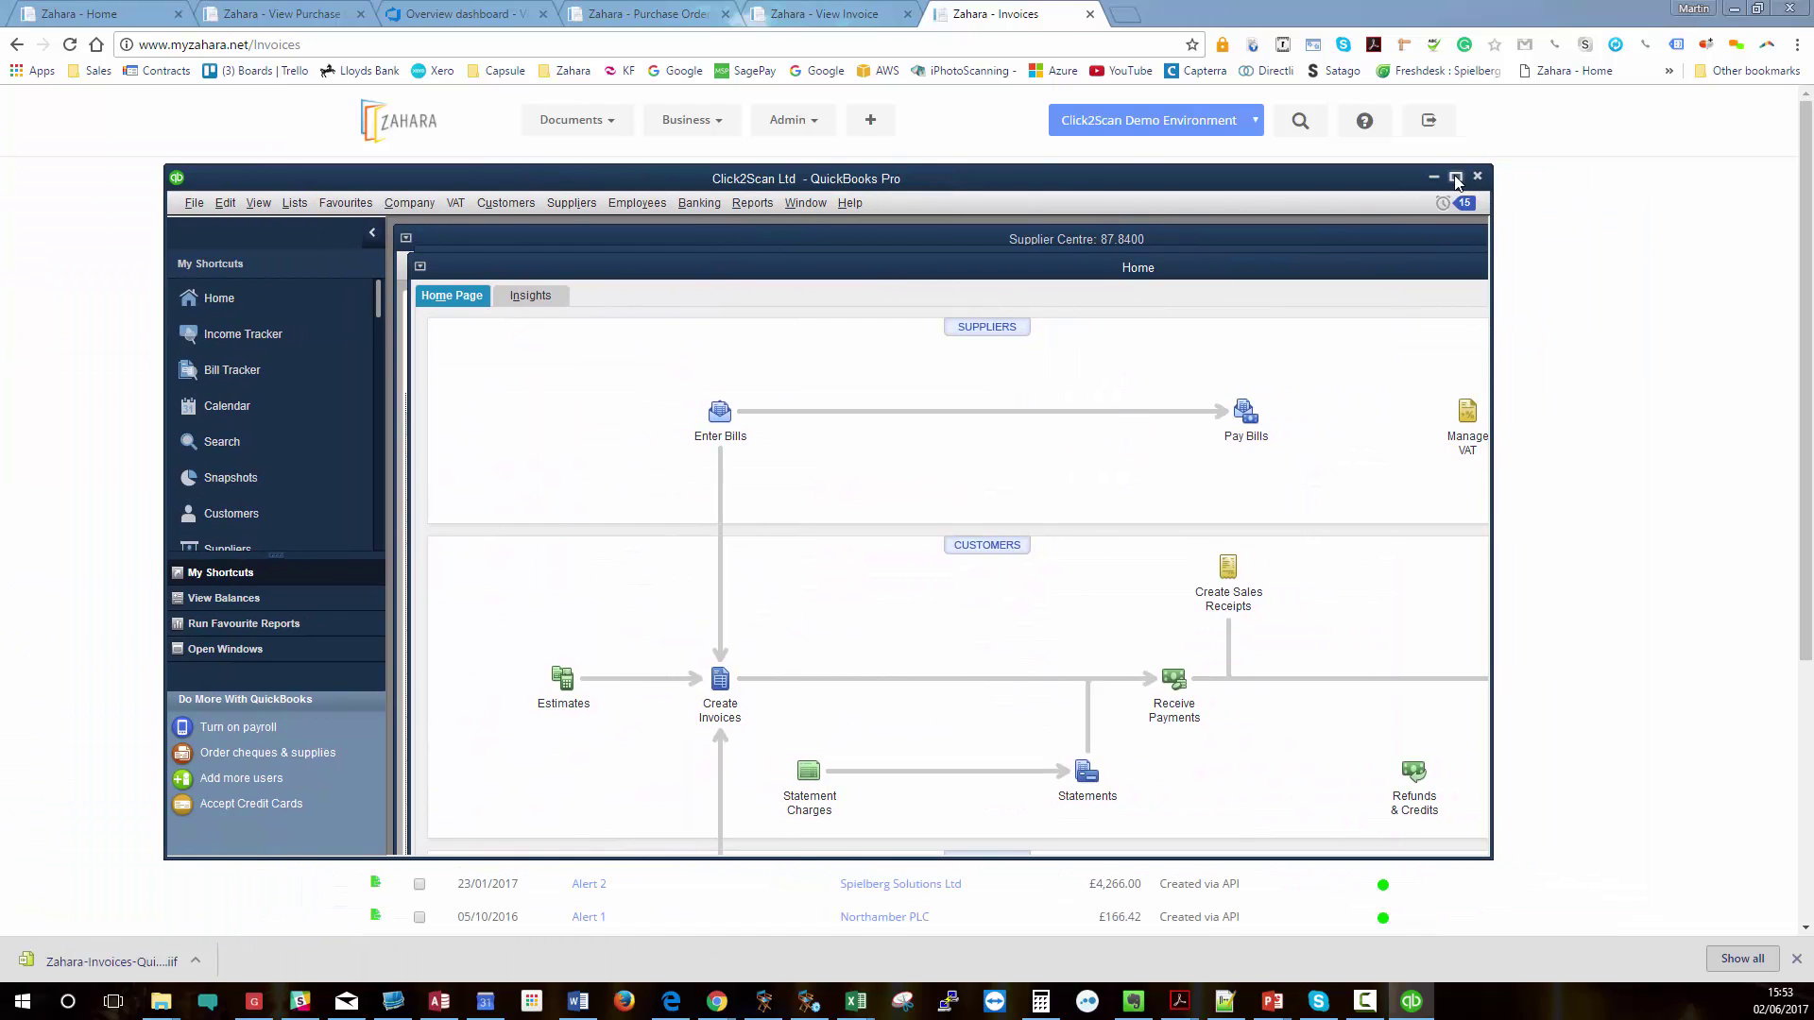
left_click(1456, 177)
Import Zahara-Invoices-QuickBooks-2017-06-02_14-52-01.iif from the Downloads folder into the QuickBooks company as an IIF file.
left_click(27, 36)
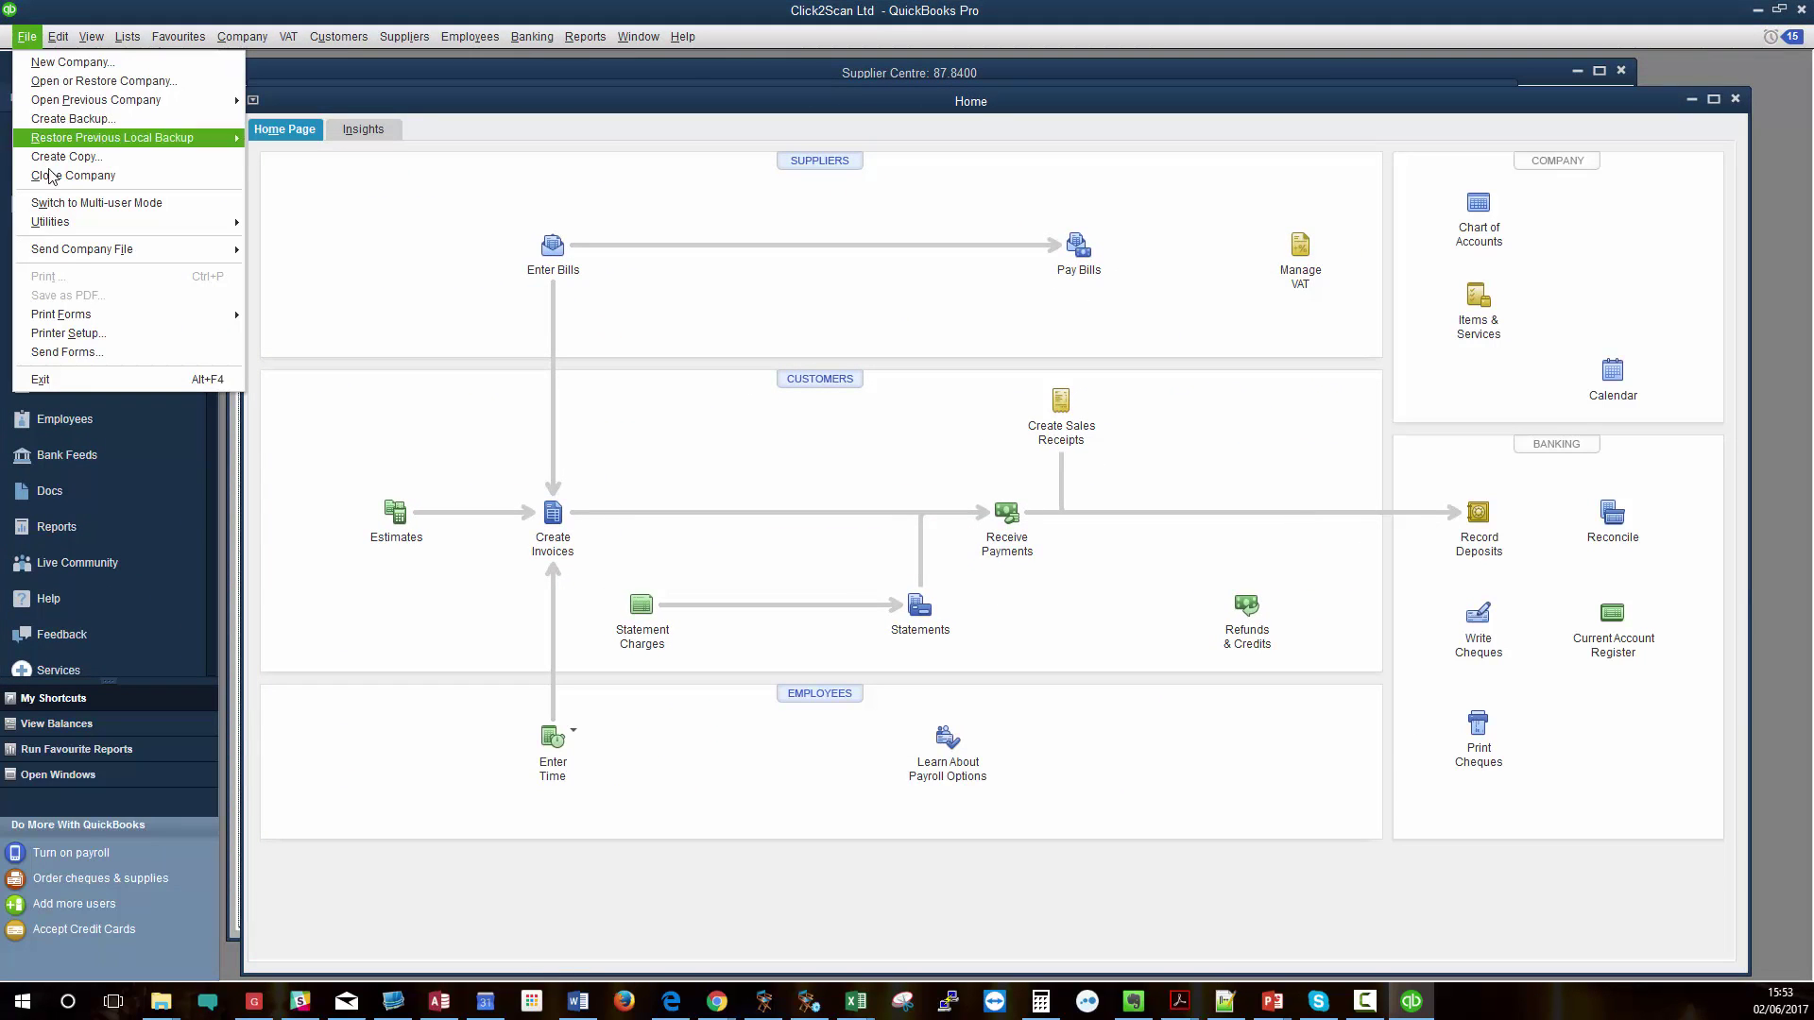
mouse_move(113, 222)
mouse_move(328, 224)
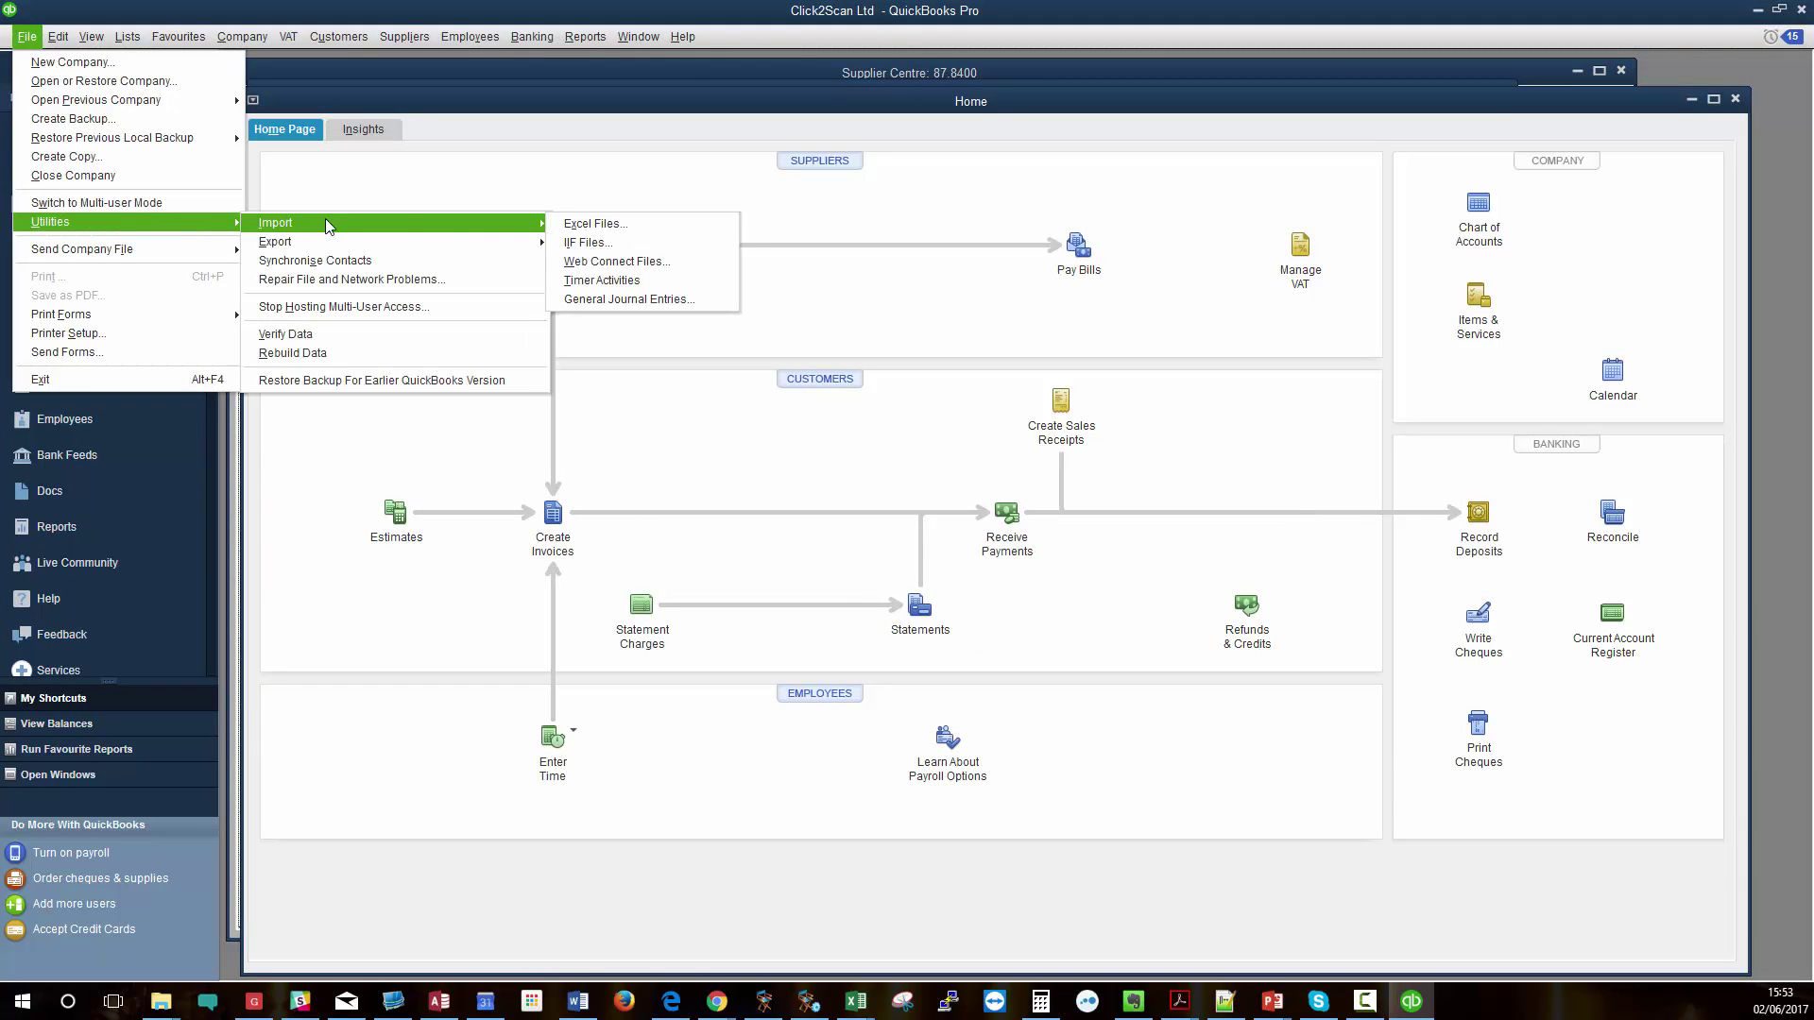
left_click(588, 243)
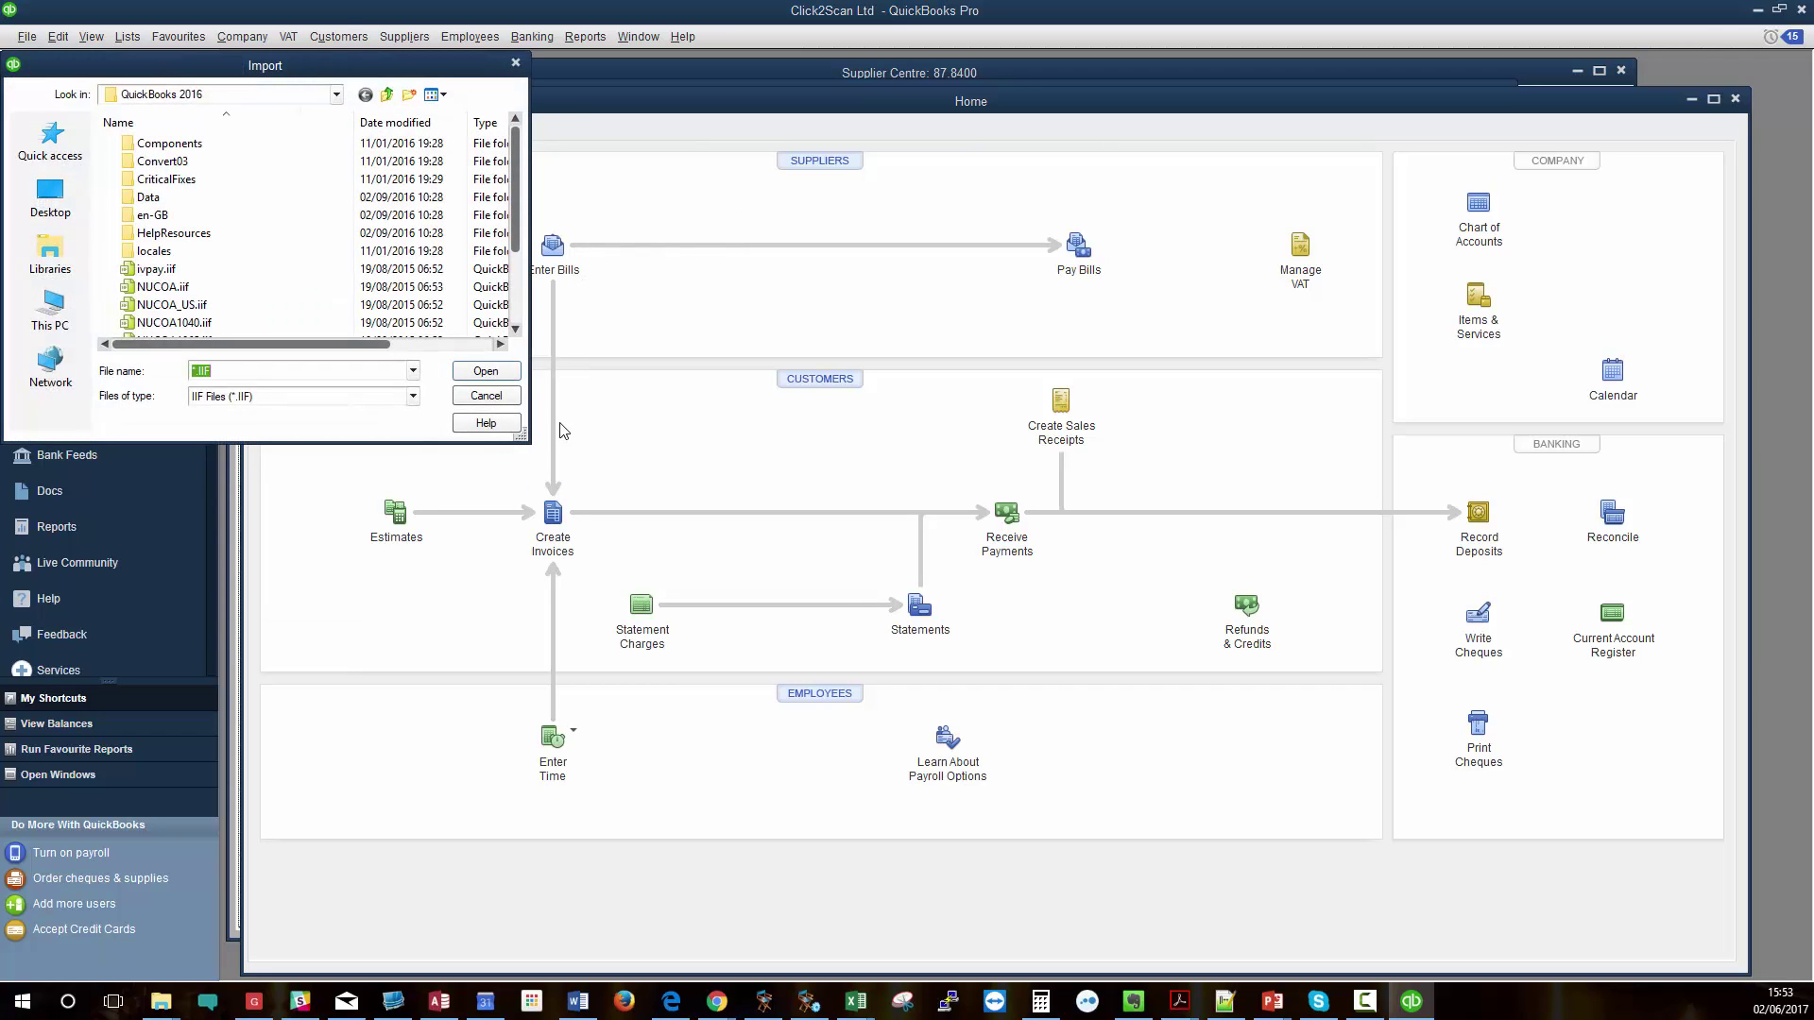
left_click_drag(526, 439, 1221, 707)
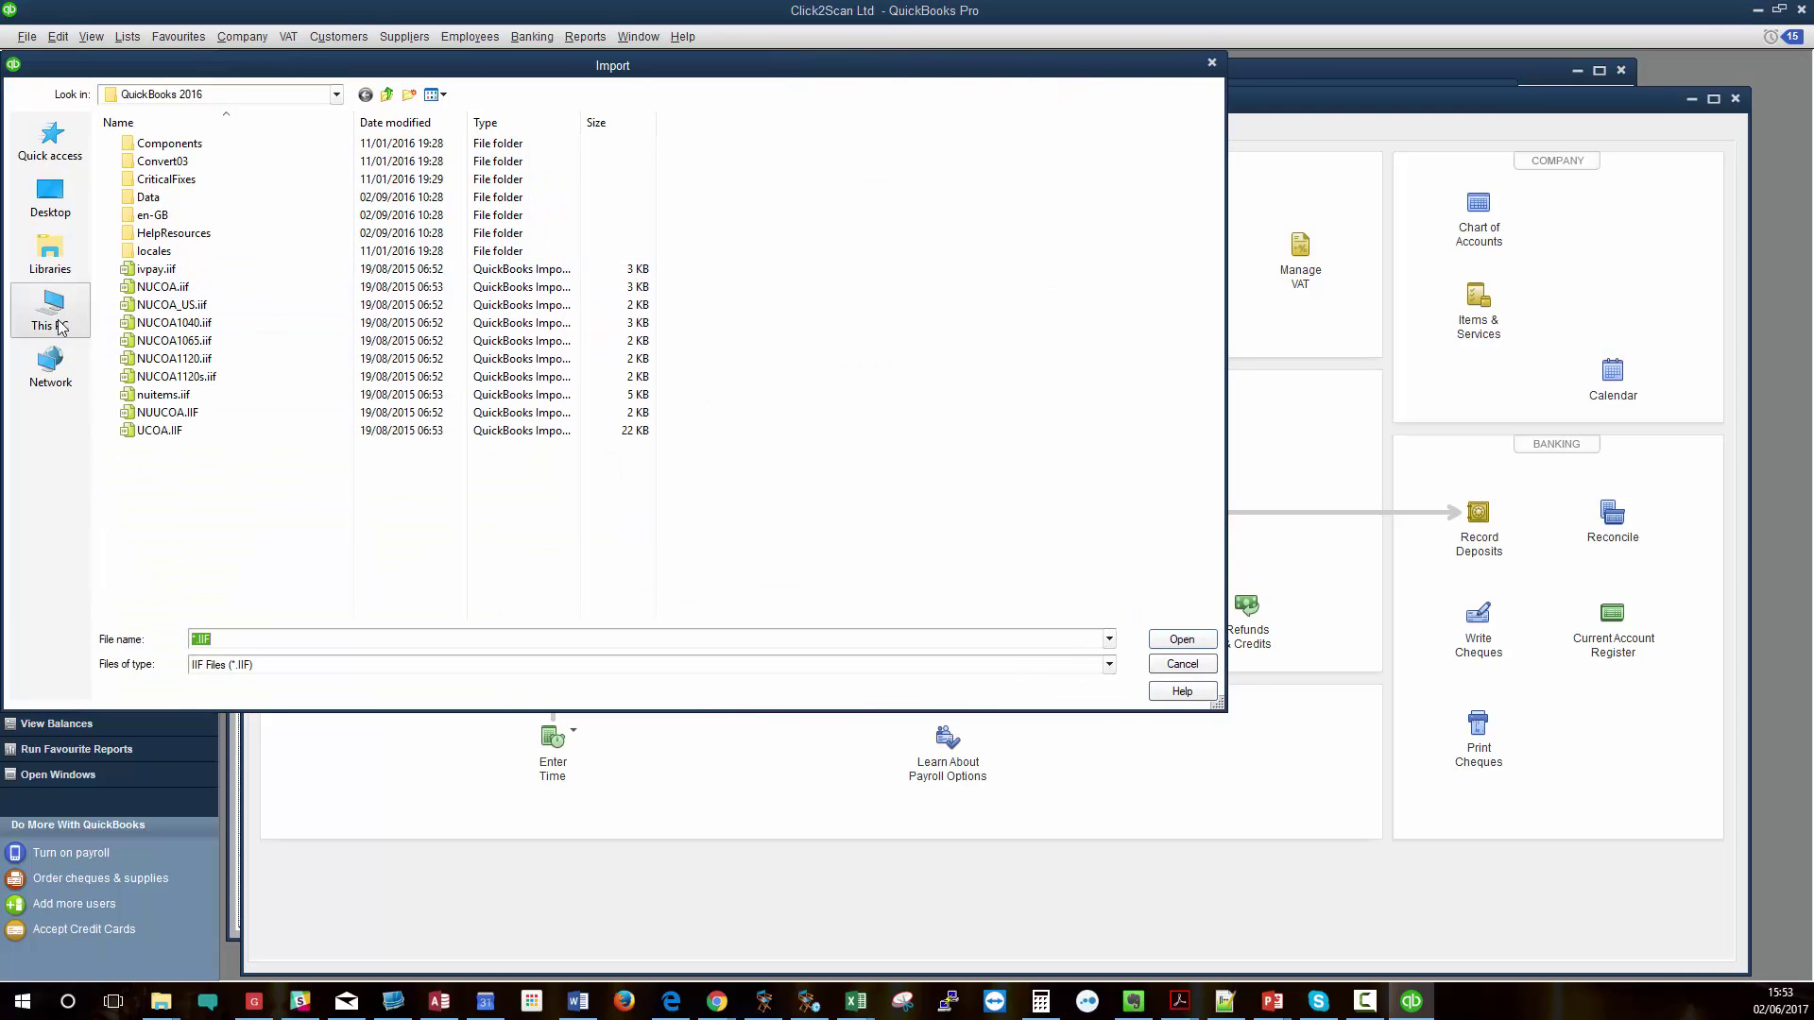
left_click(50, 140)
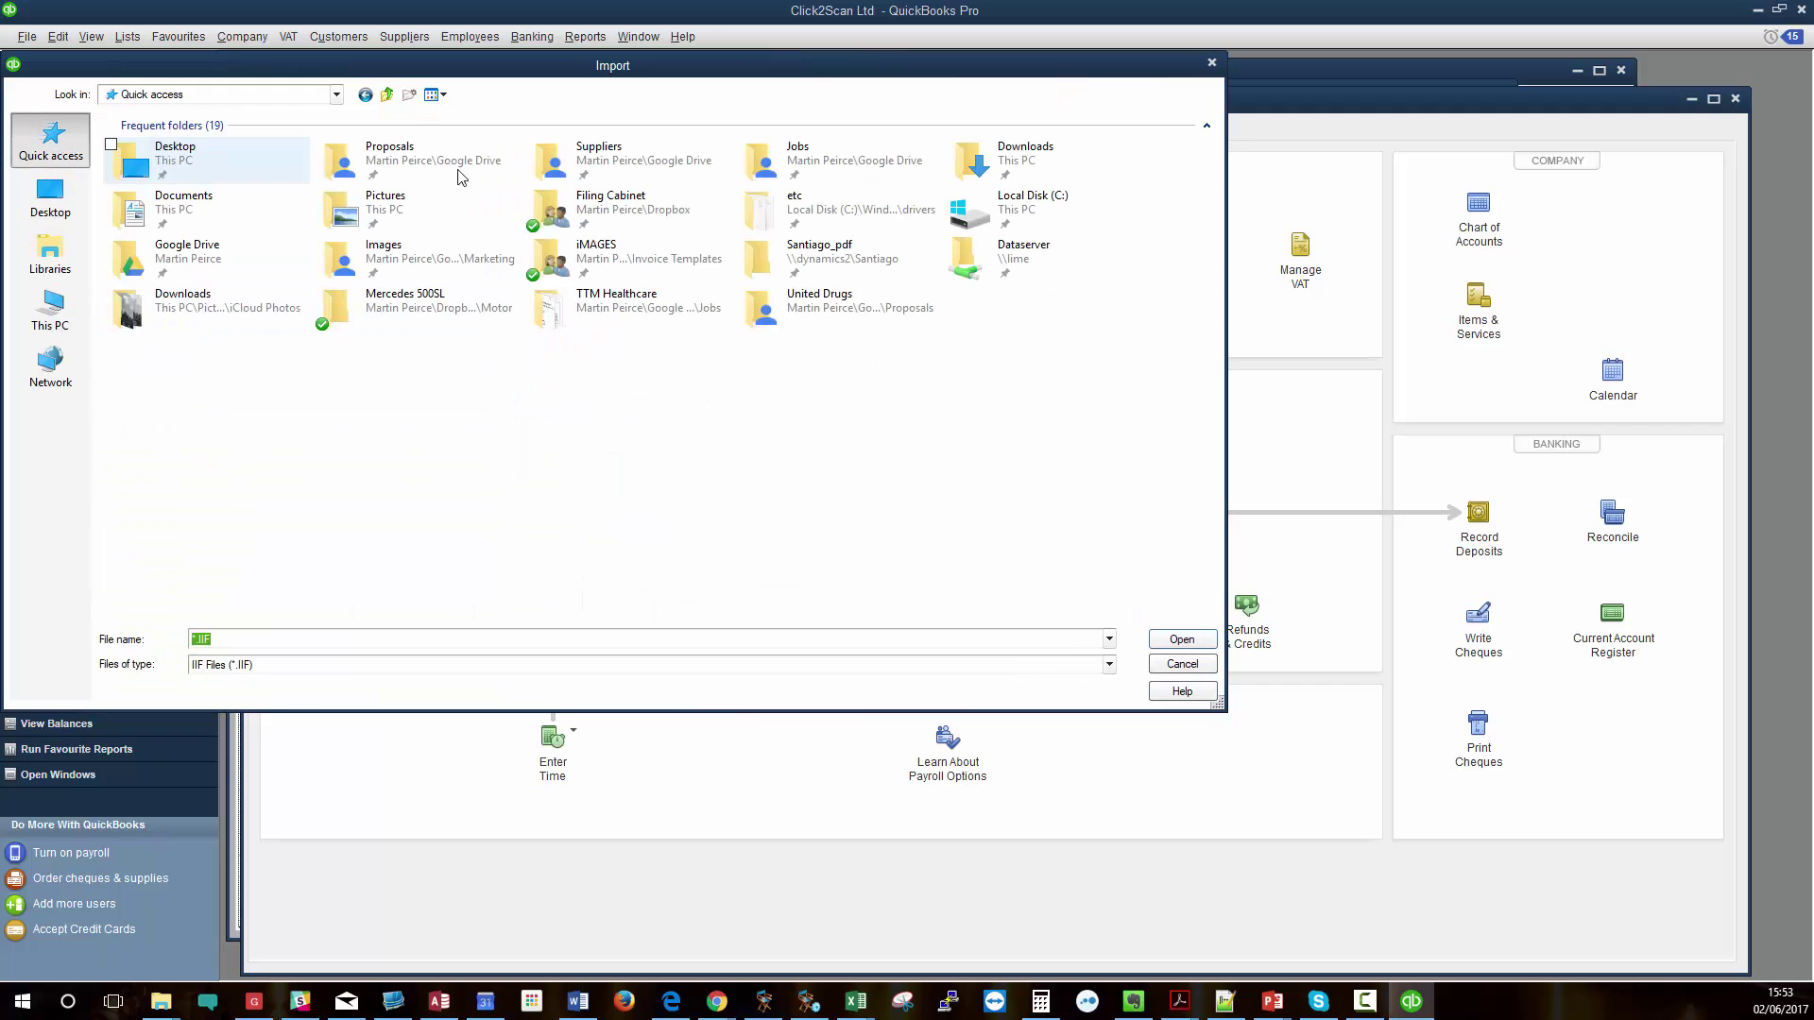
double_click(997, 162)
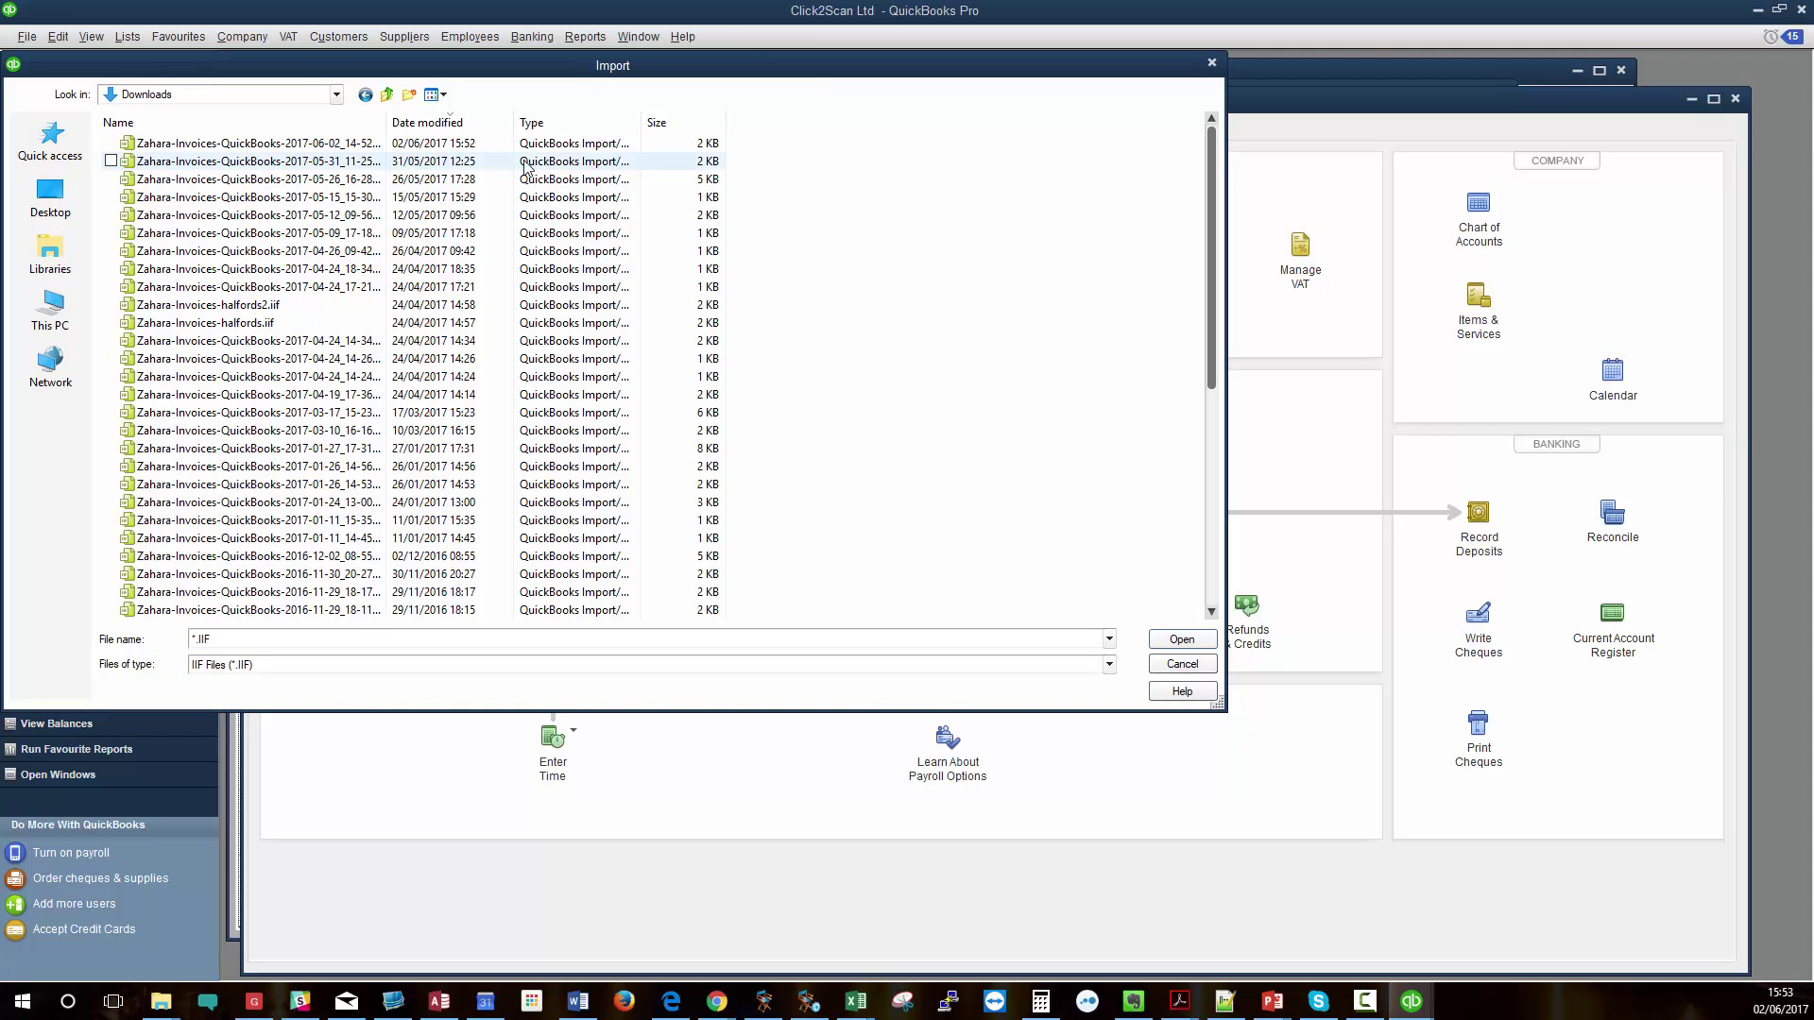
left_click(342, 147)
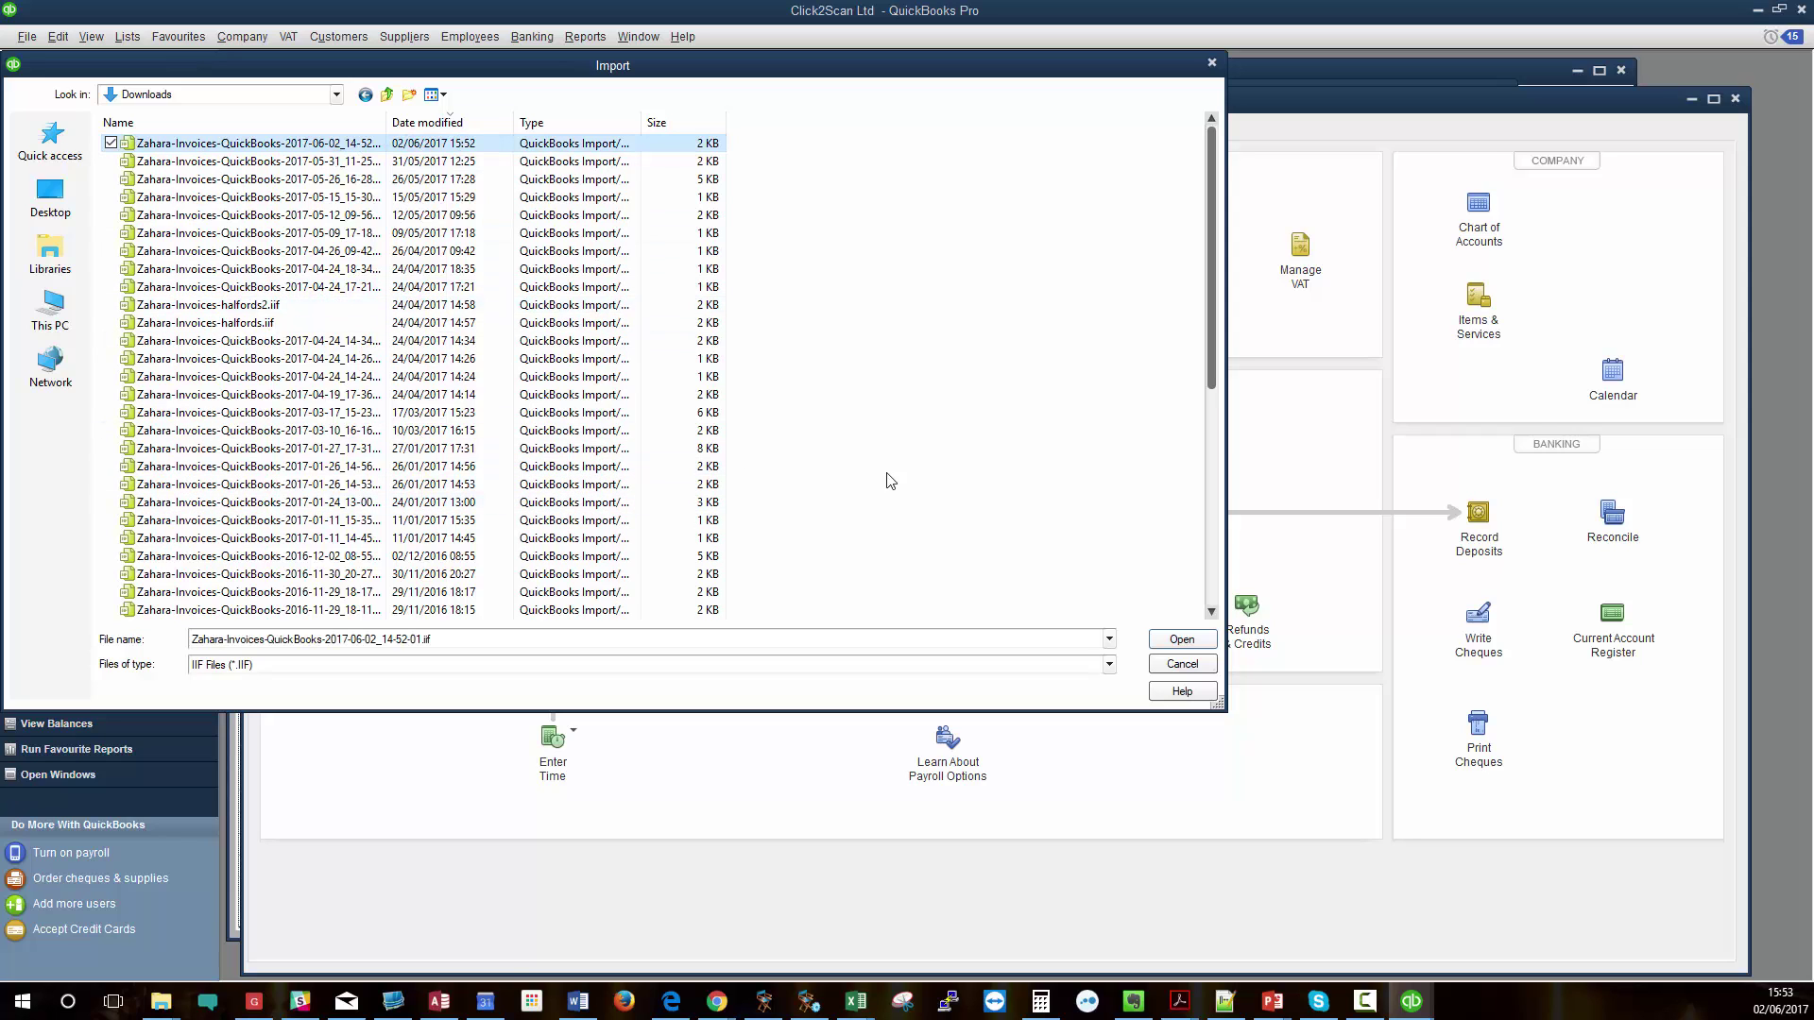
left_click(1181, 640)
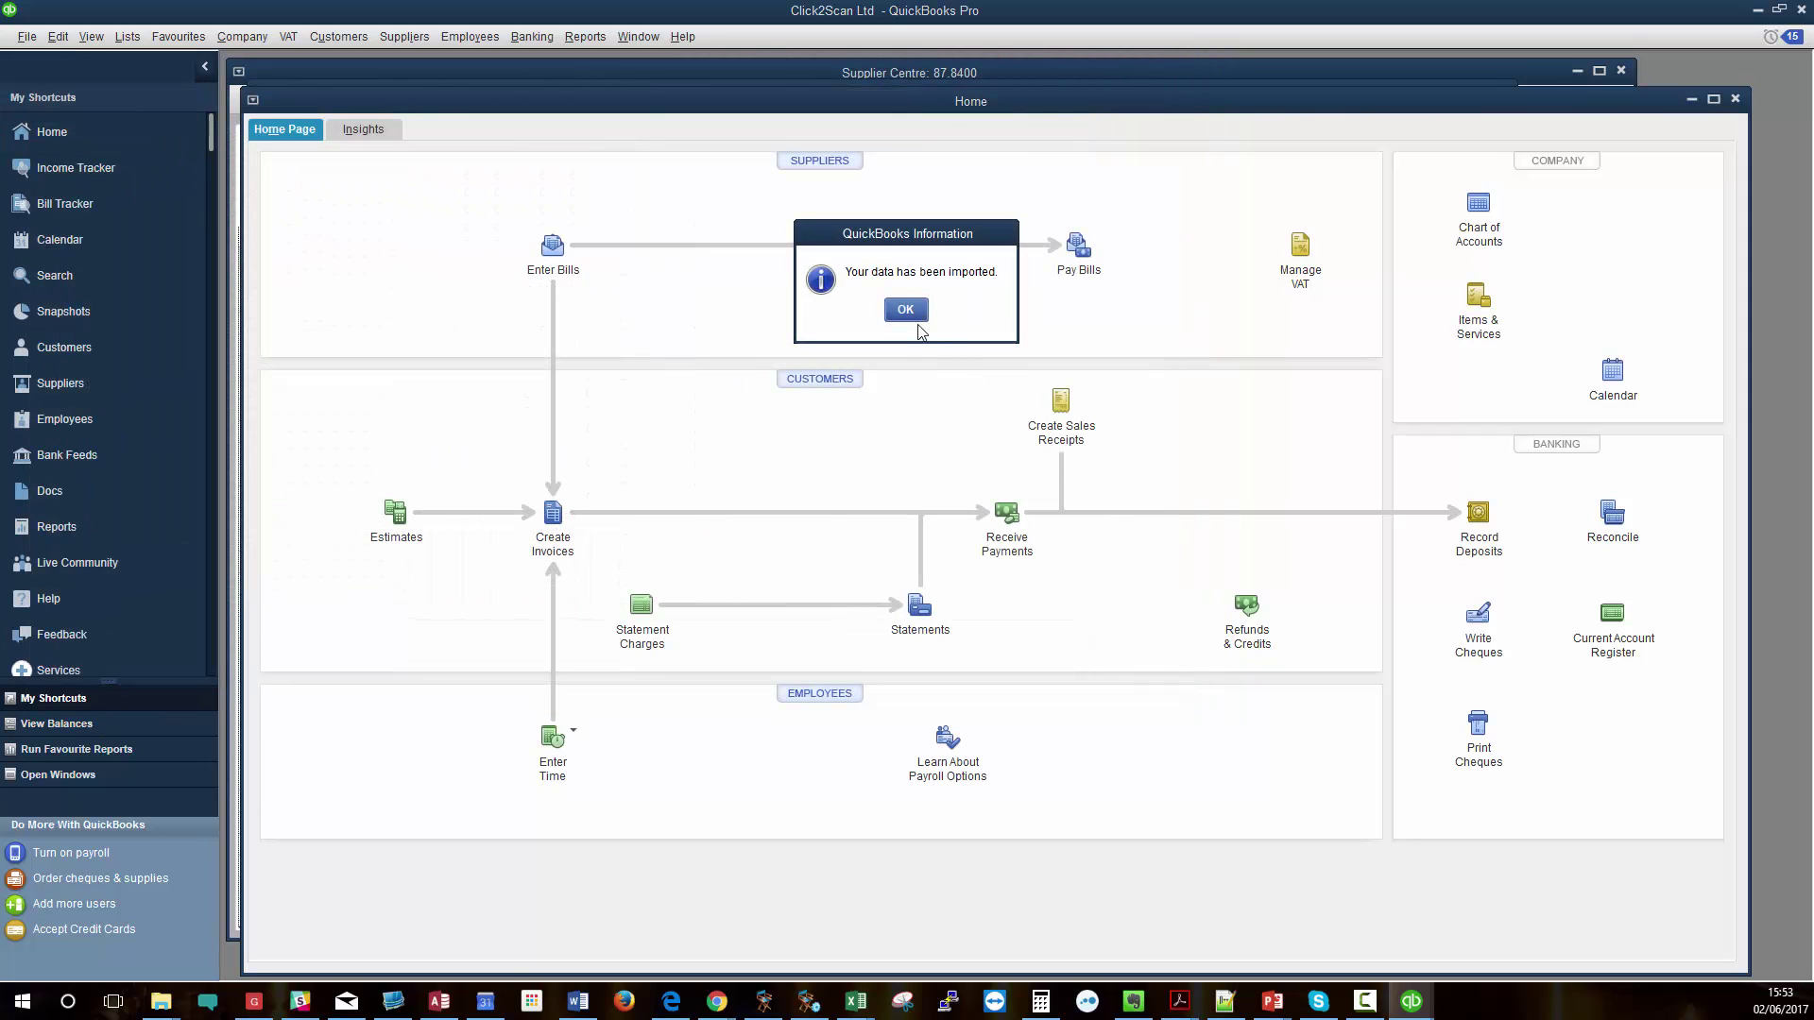
left_click(905, 311)
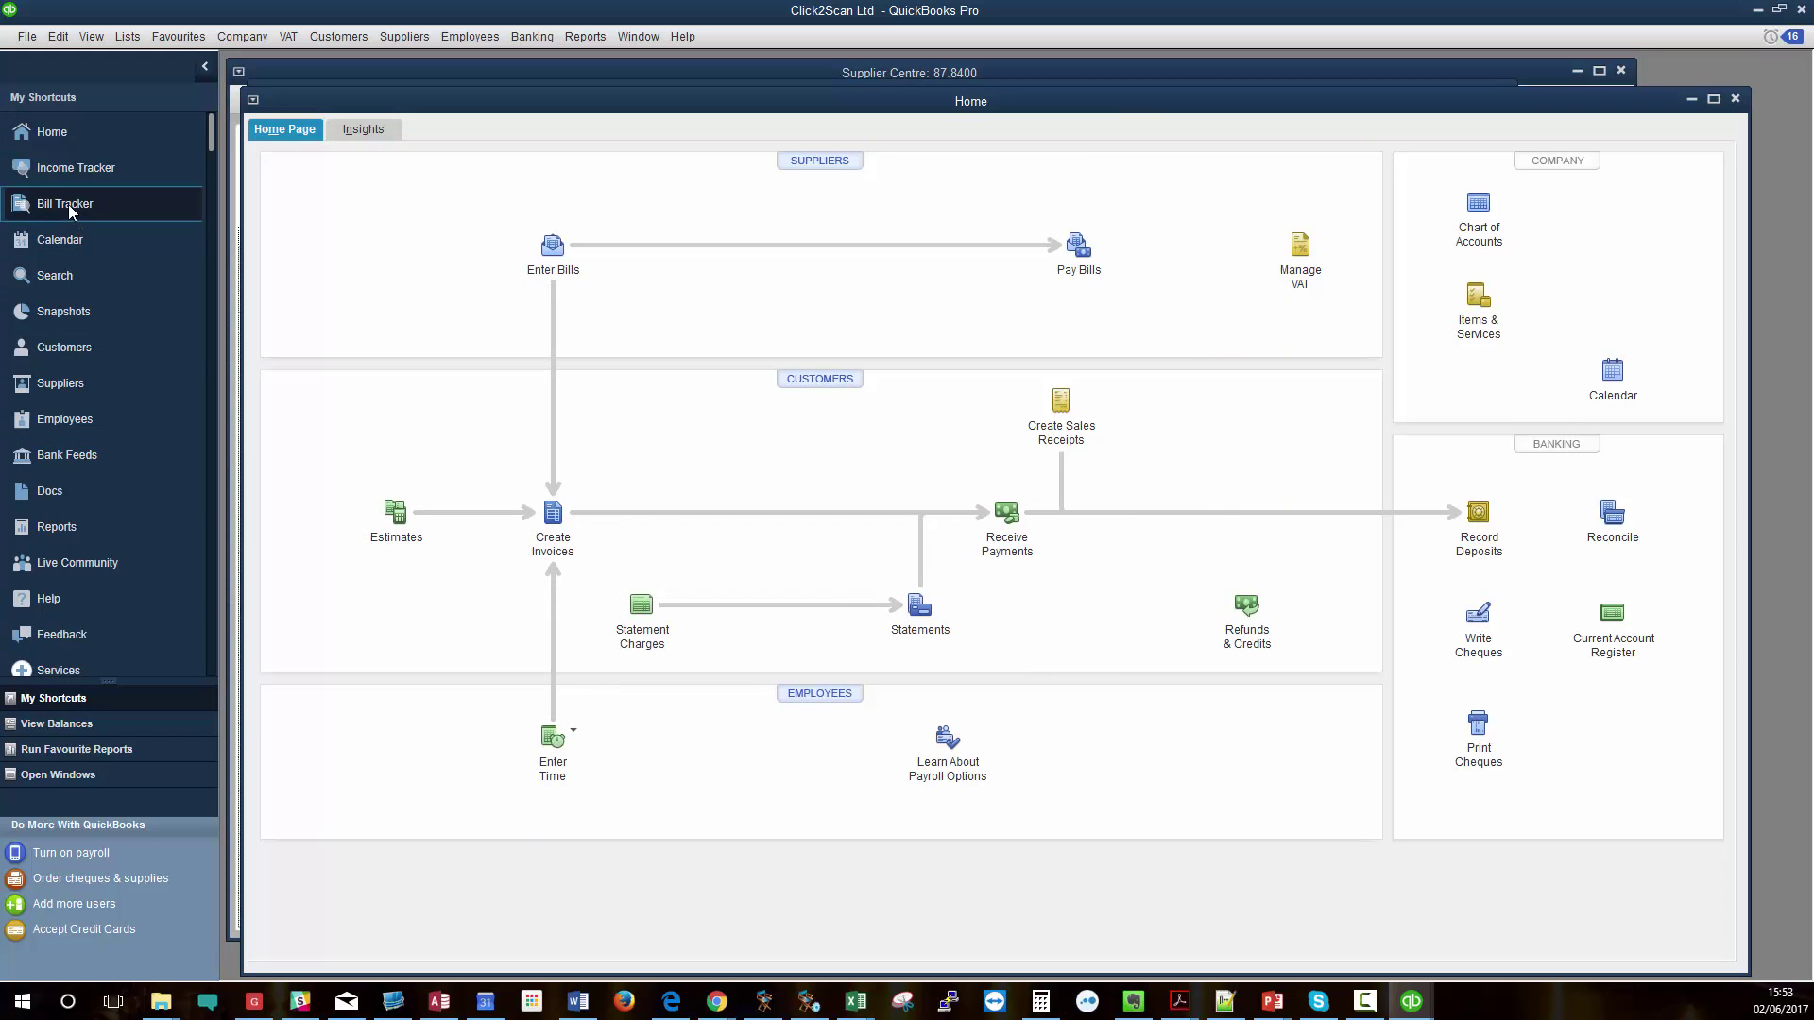
Open the Supplier Centre, show the Spielberg Solutions Ltd transactions and find imported bill 11590.
left_click(59, 383)
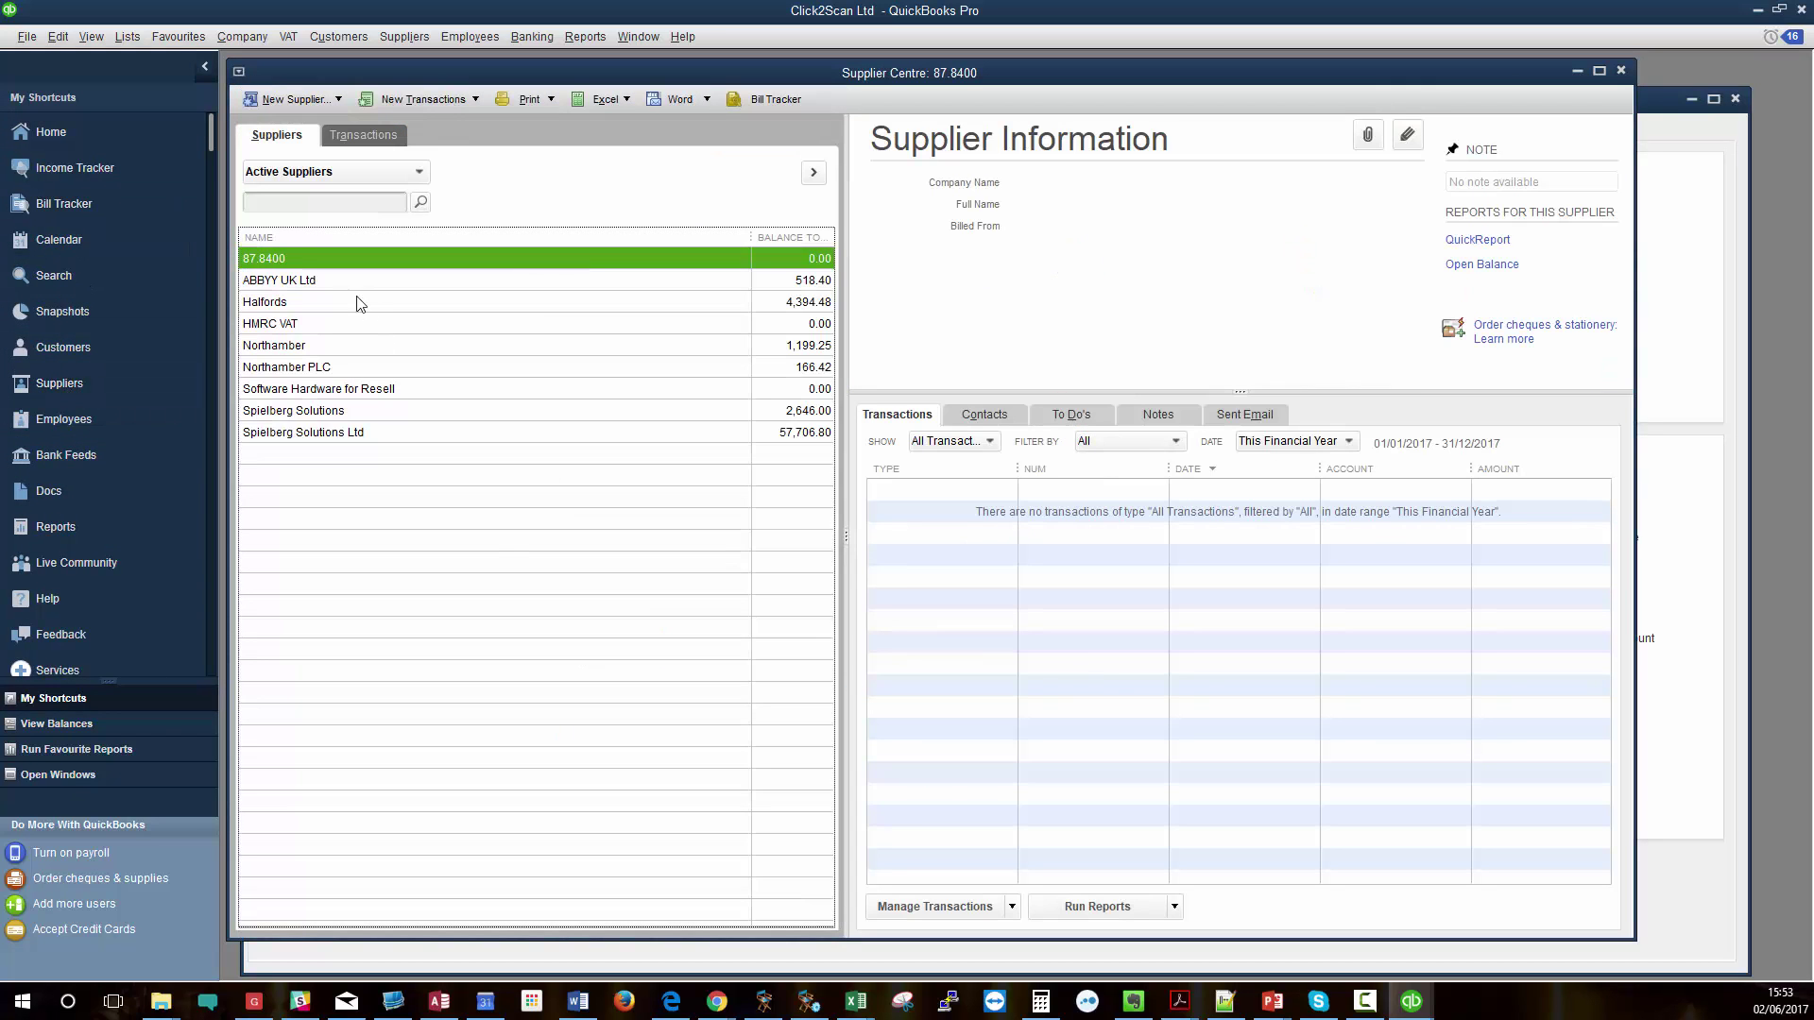
double_click(292, 434)
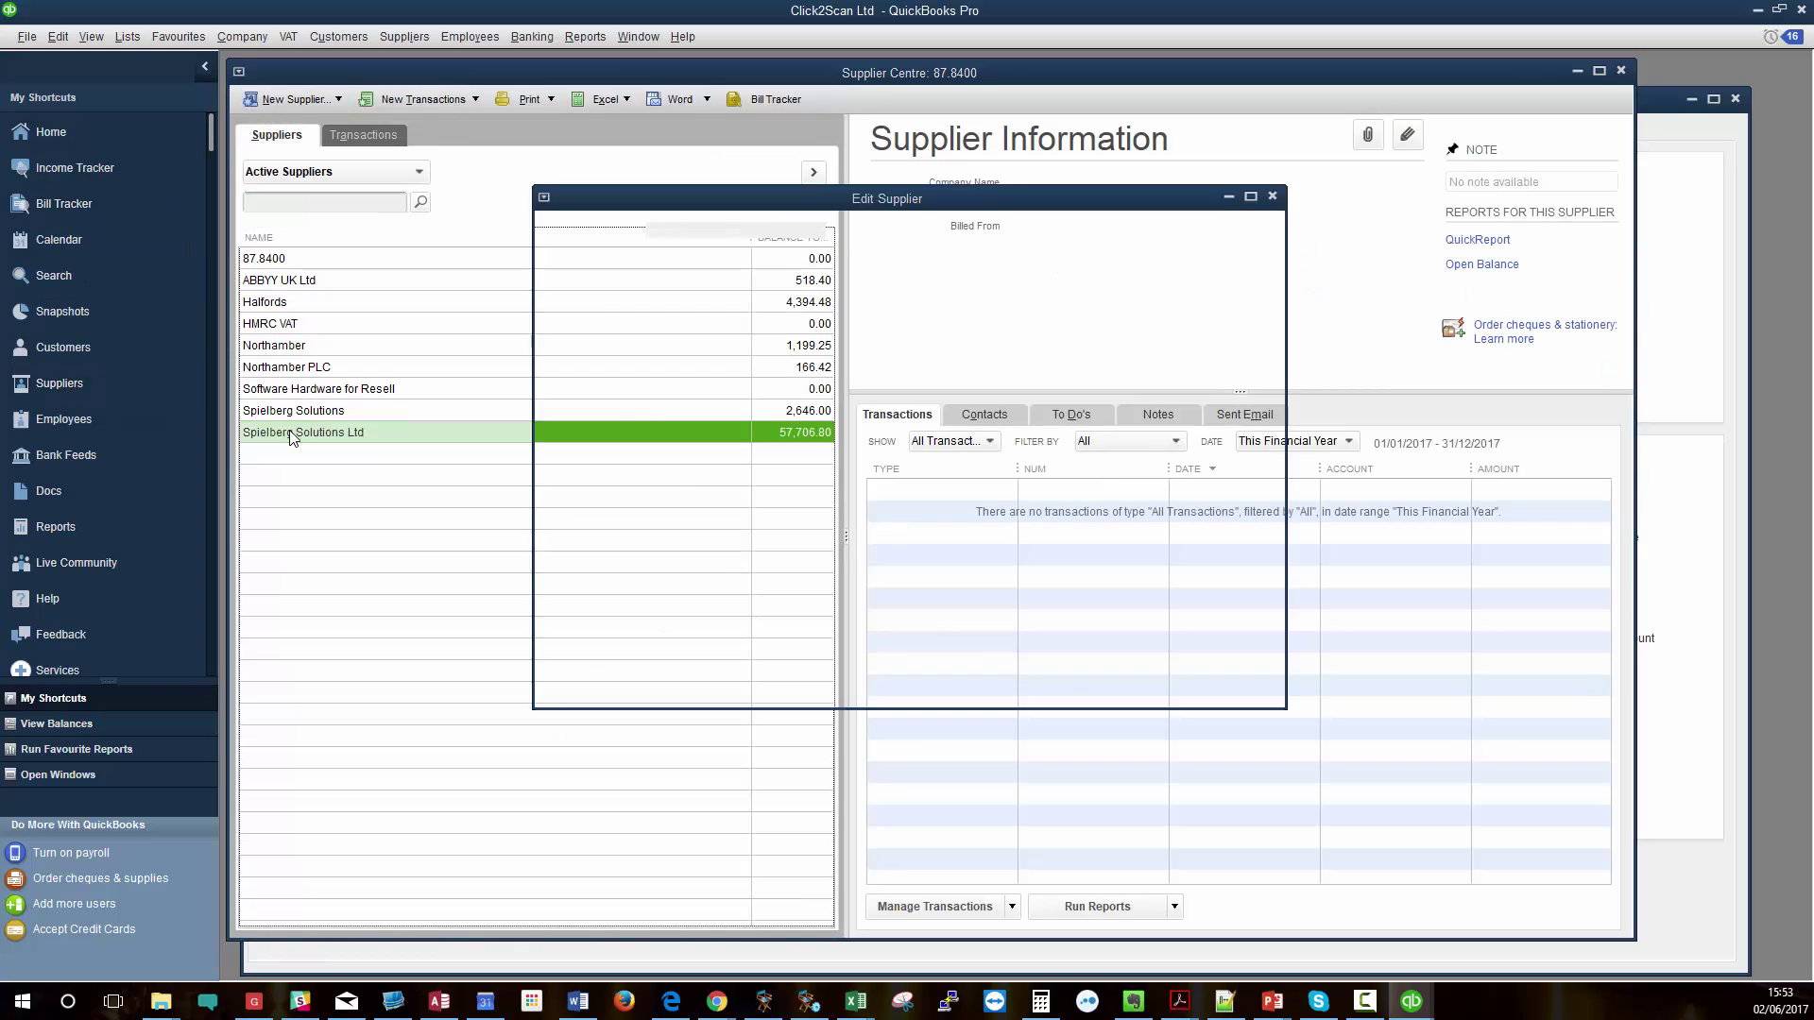
left_click(1122, 680)
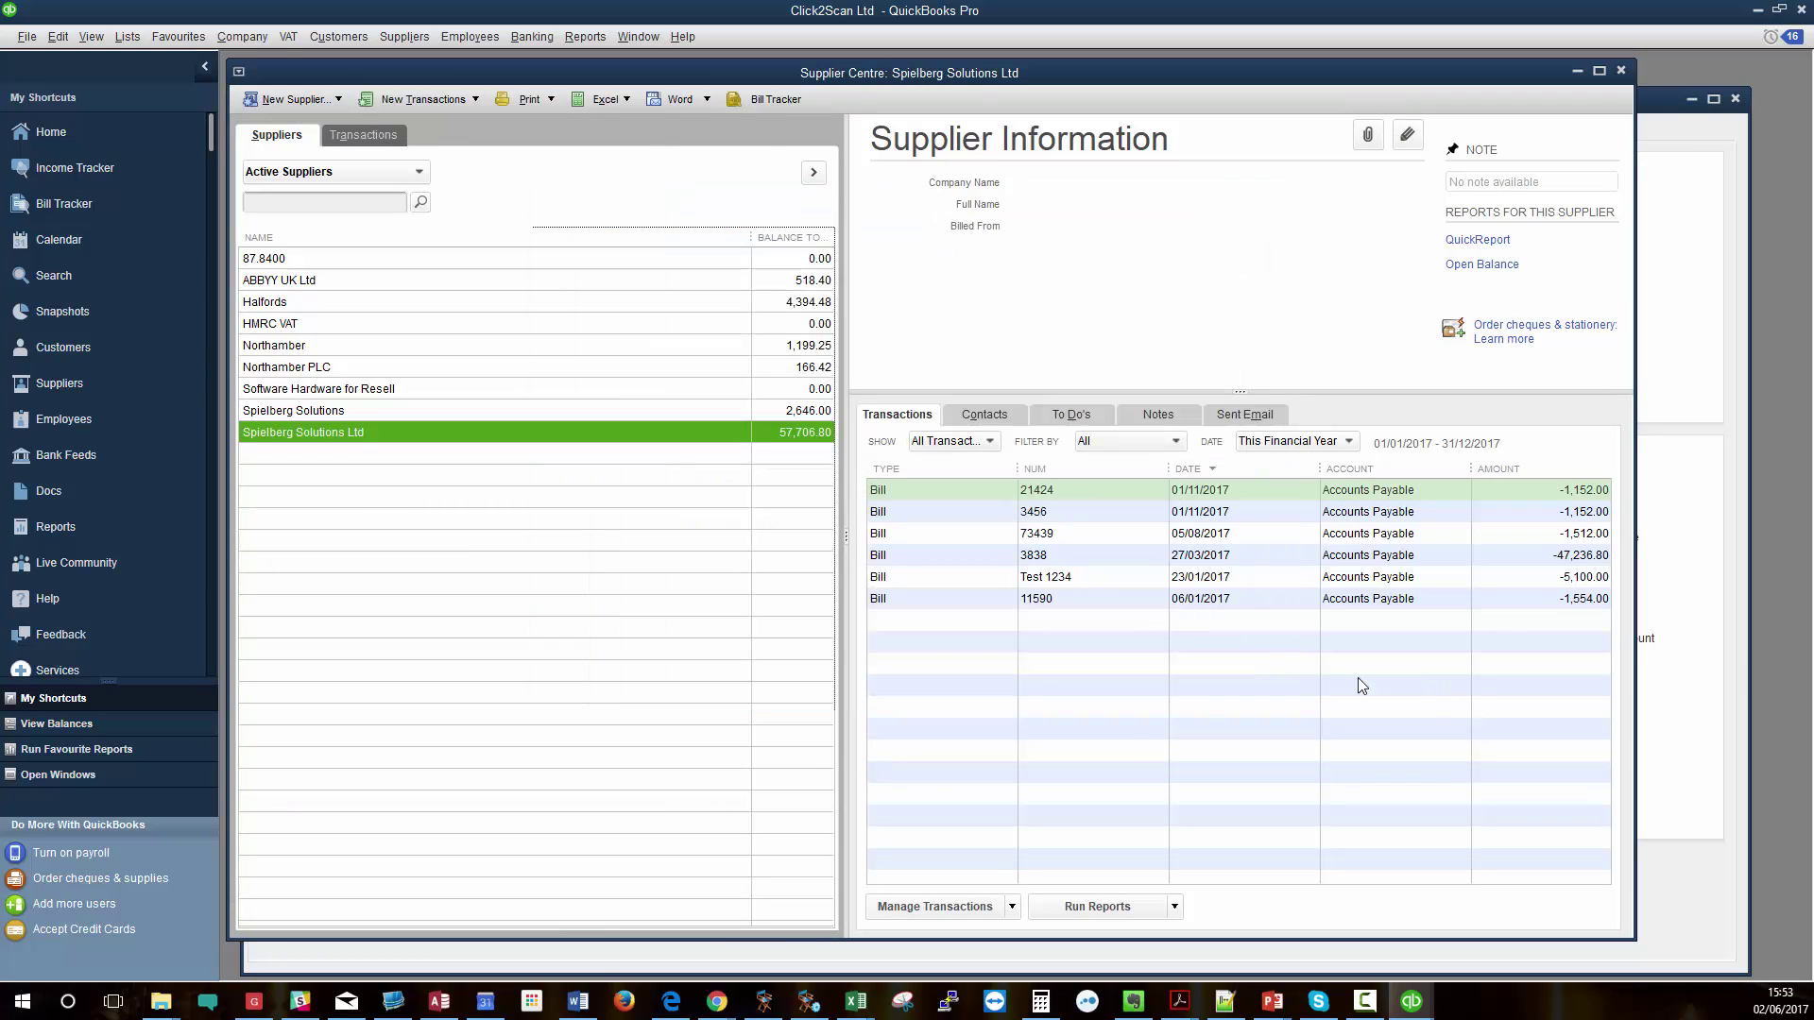
left_click(1002, 599)
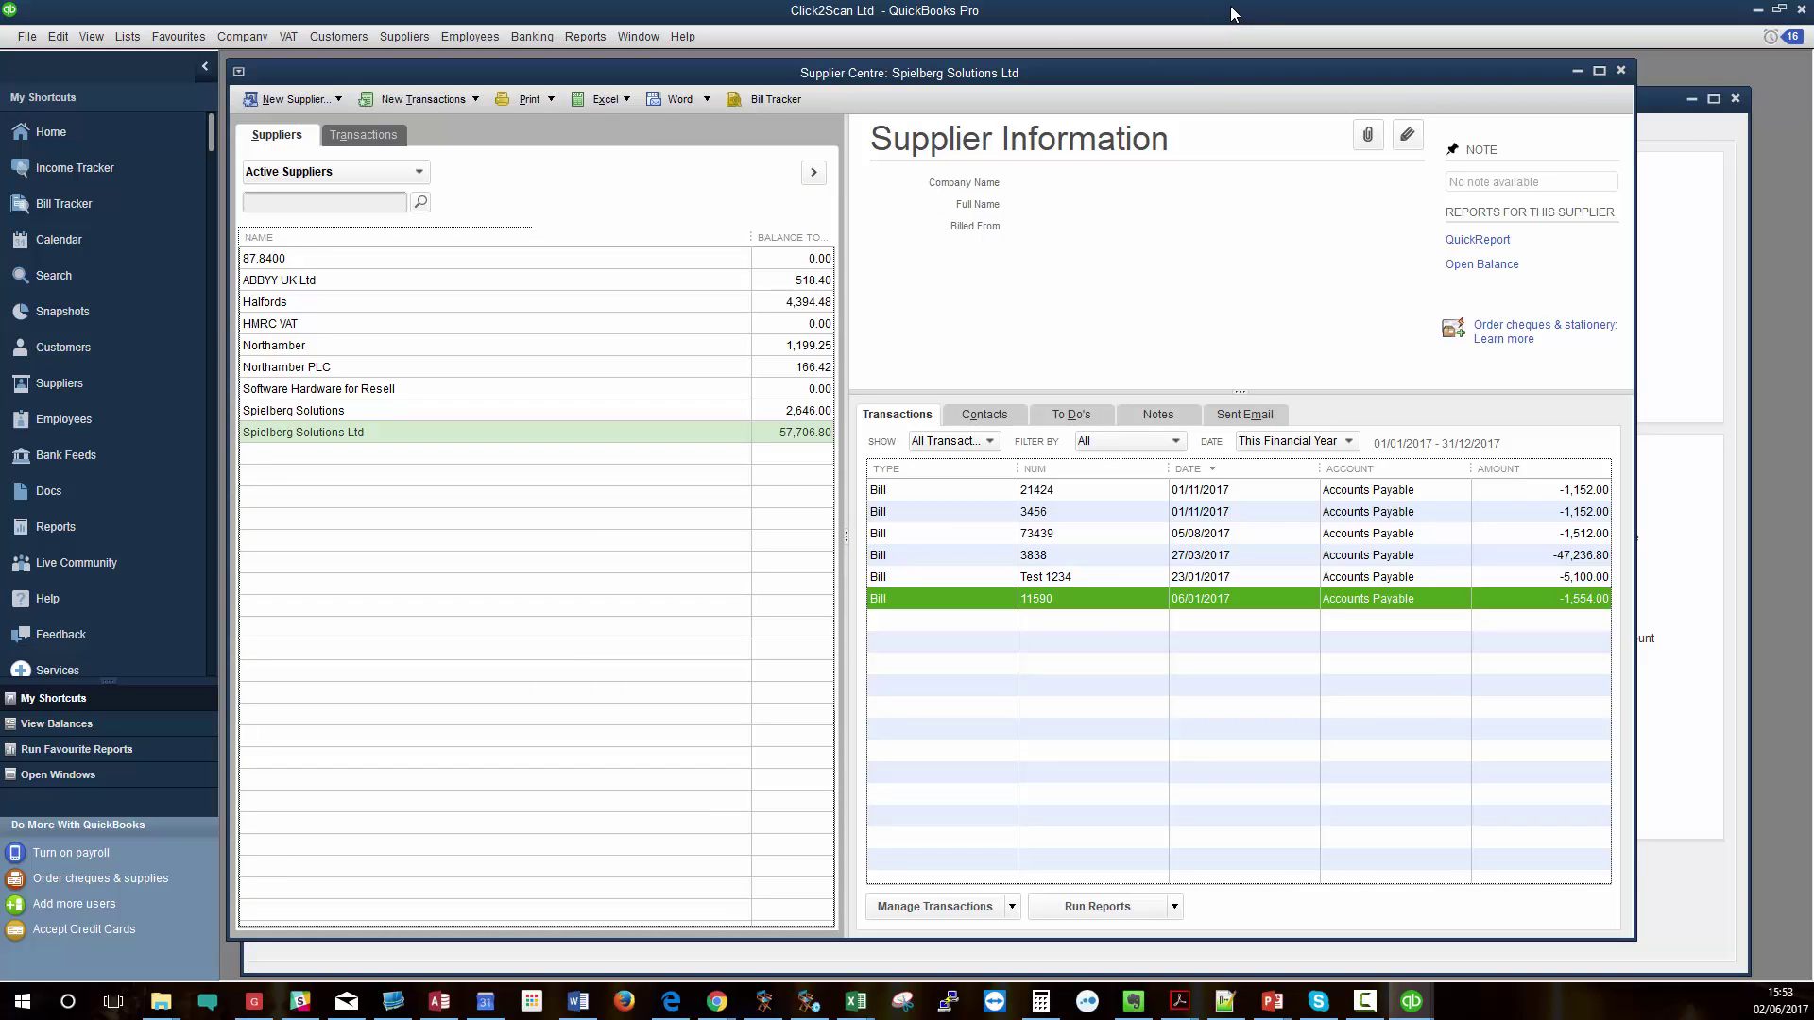
Move the QuickBooks window aside to compare bill 11590 with the Zahara invoices list, and minimise QuickBooks.
left_click_drag(1011, 11, 915, 805)
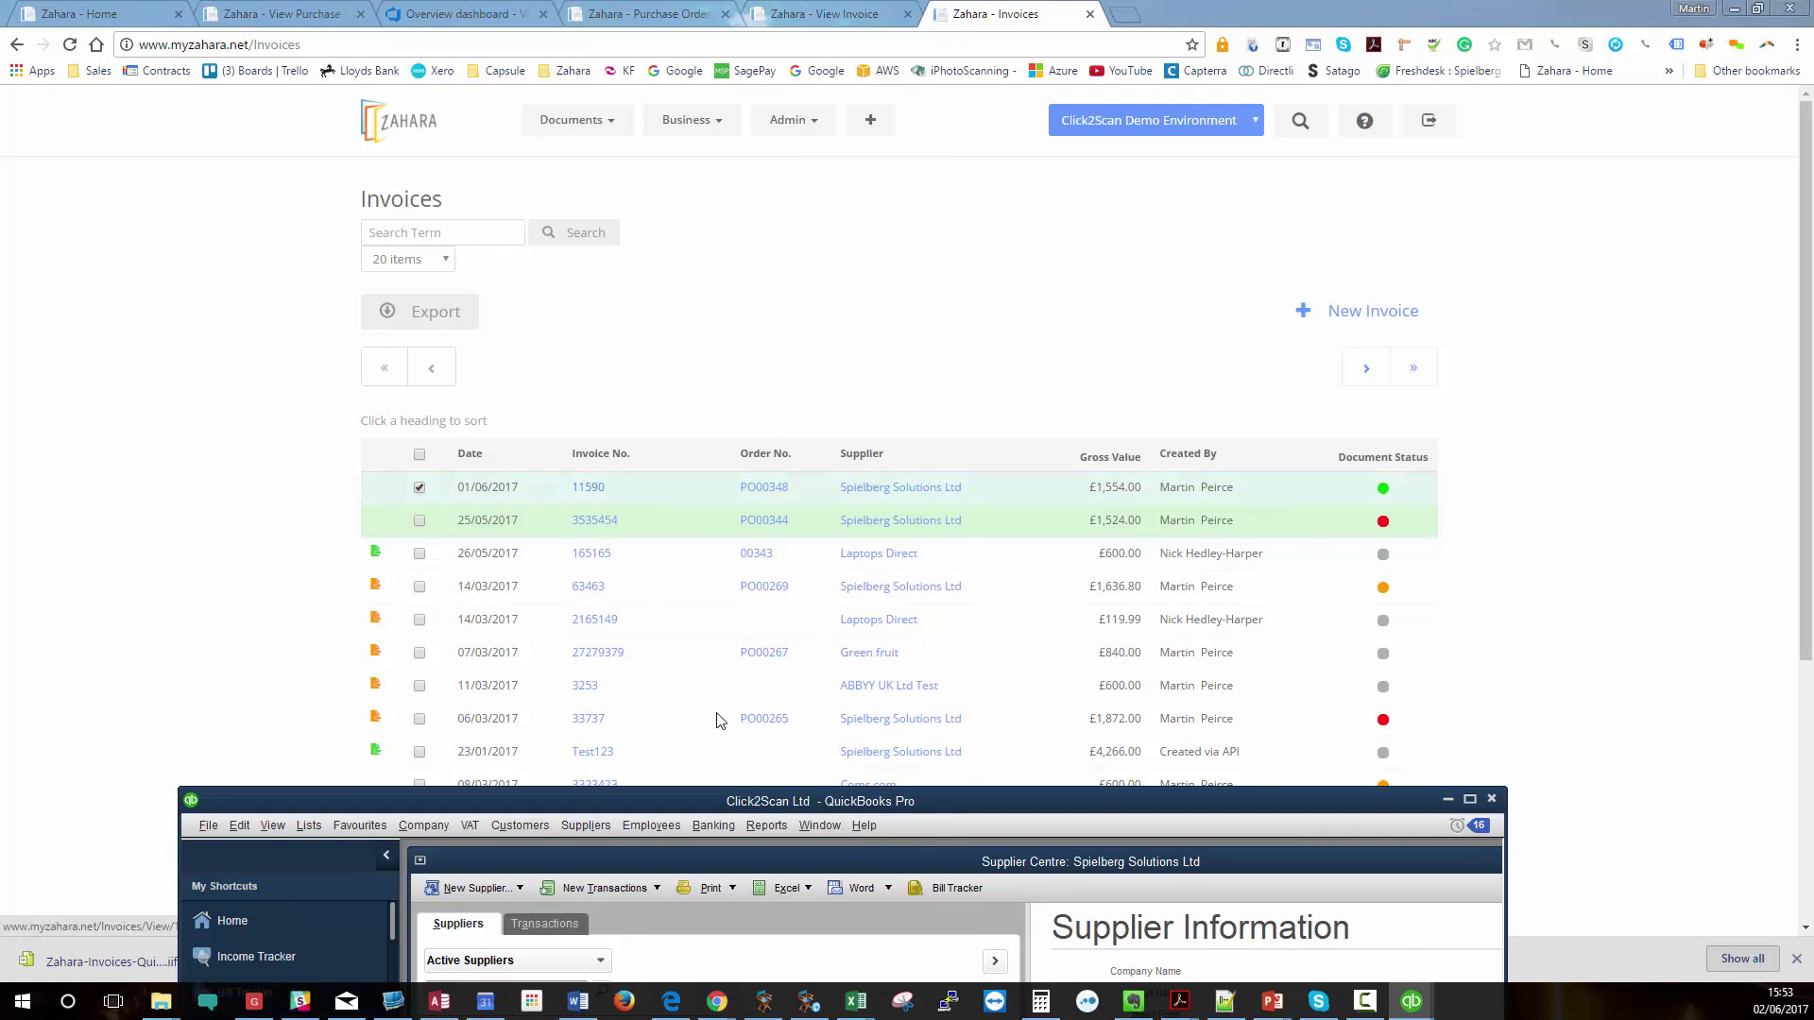
left_click_drag(1108, 801, 1209, 108)
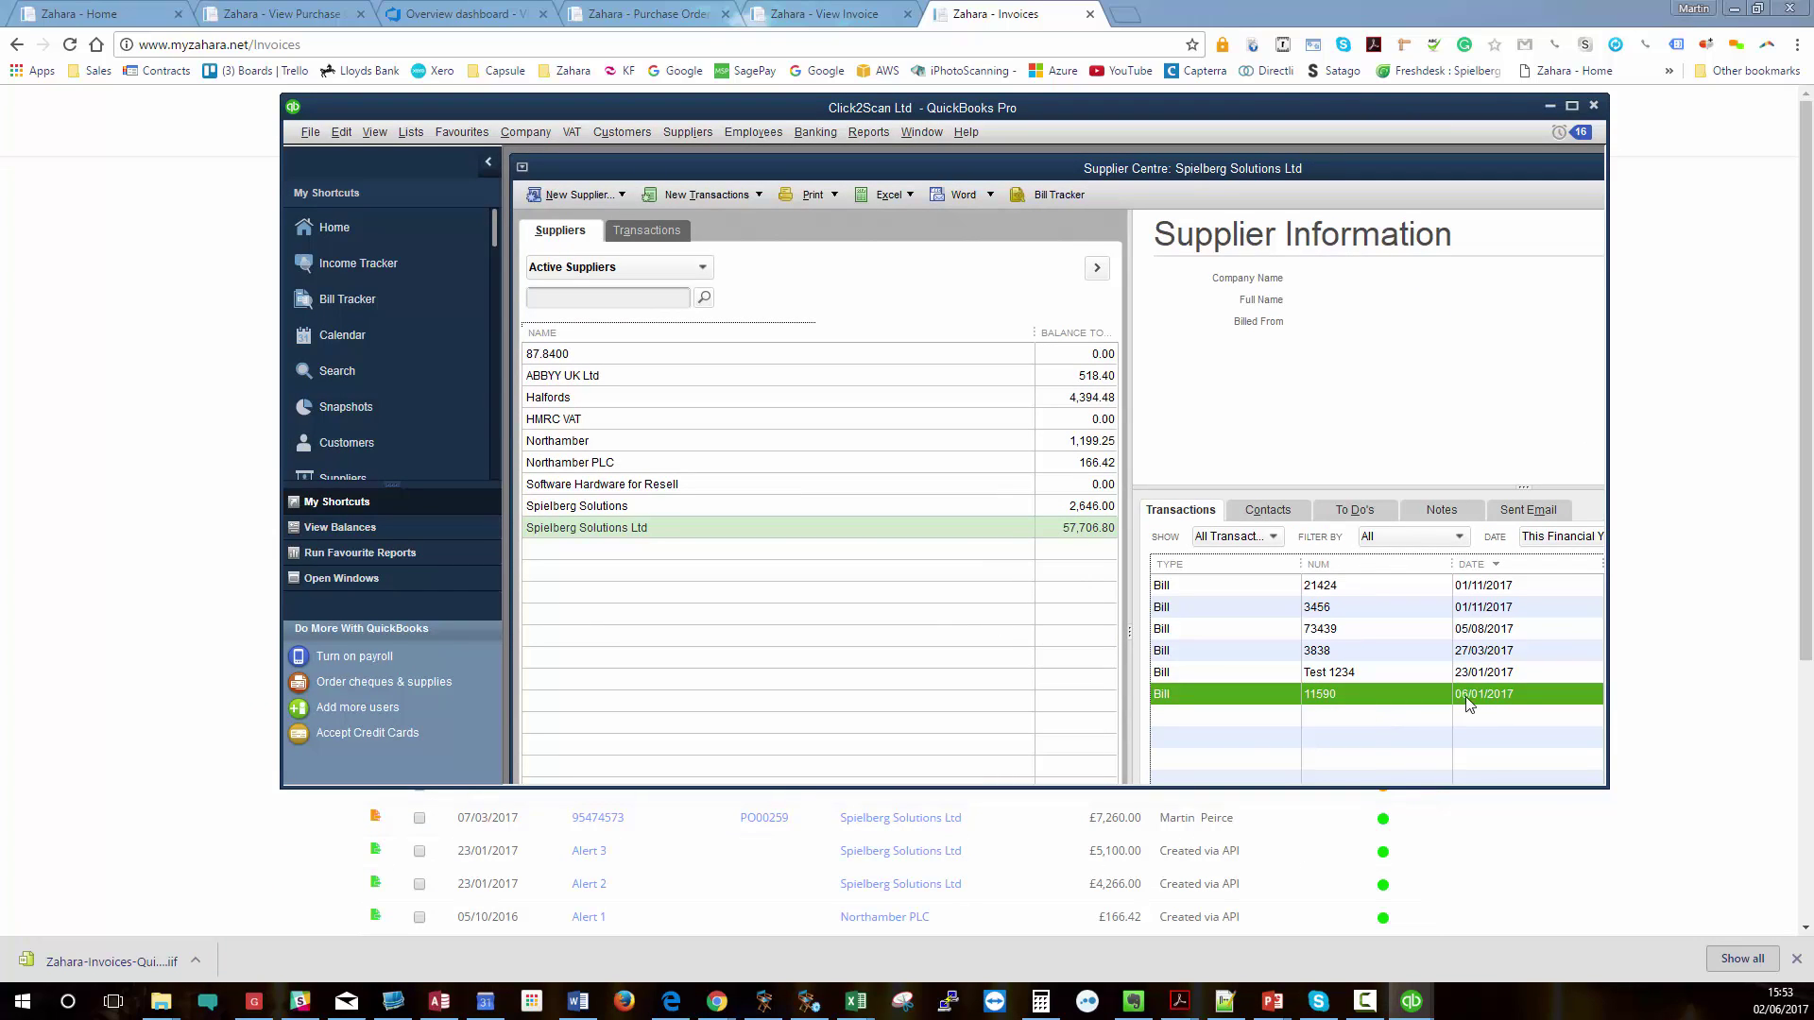
left_click(1551, 105)
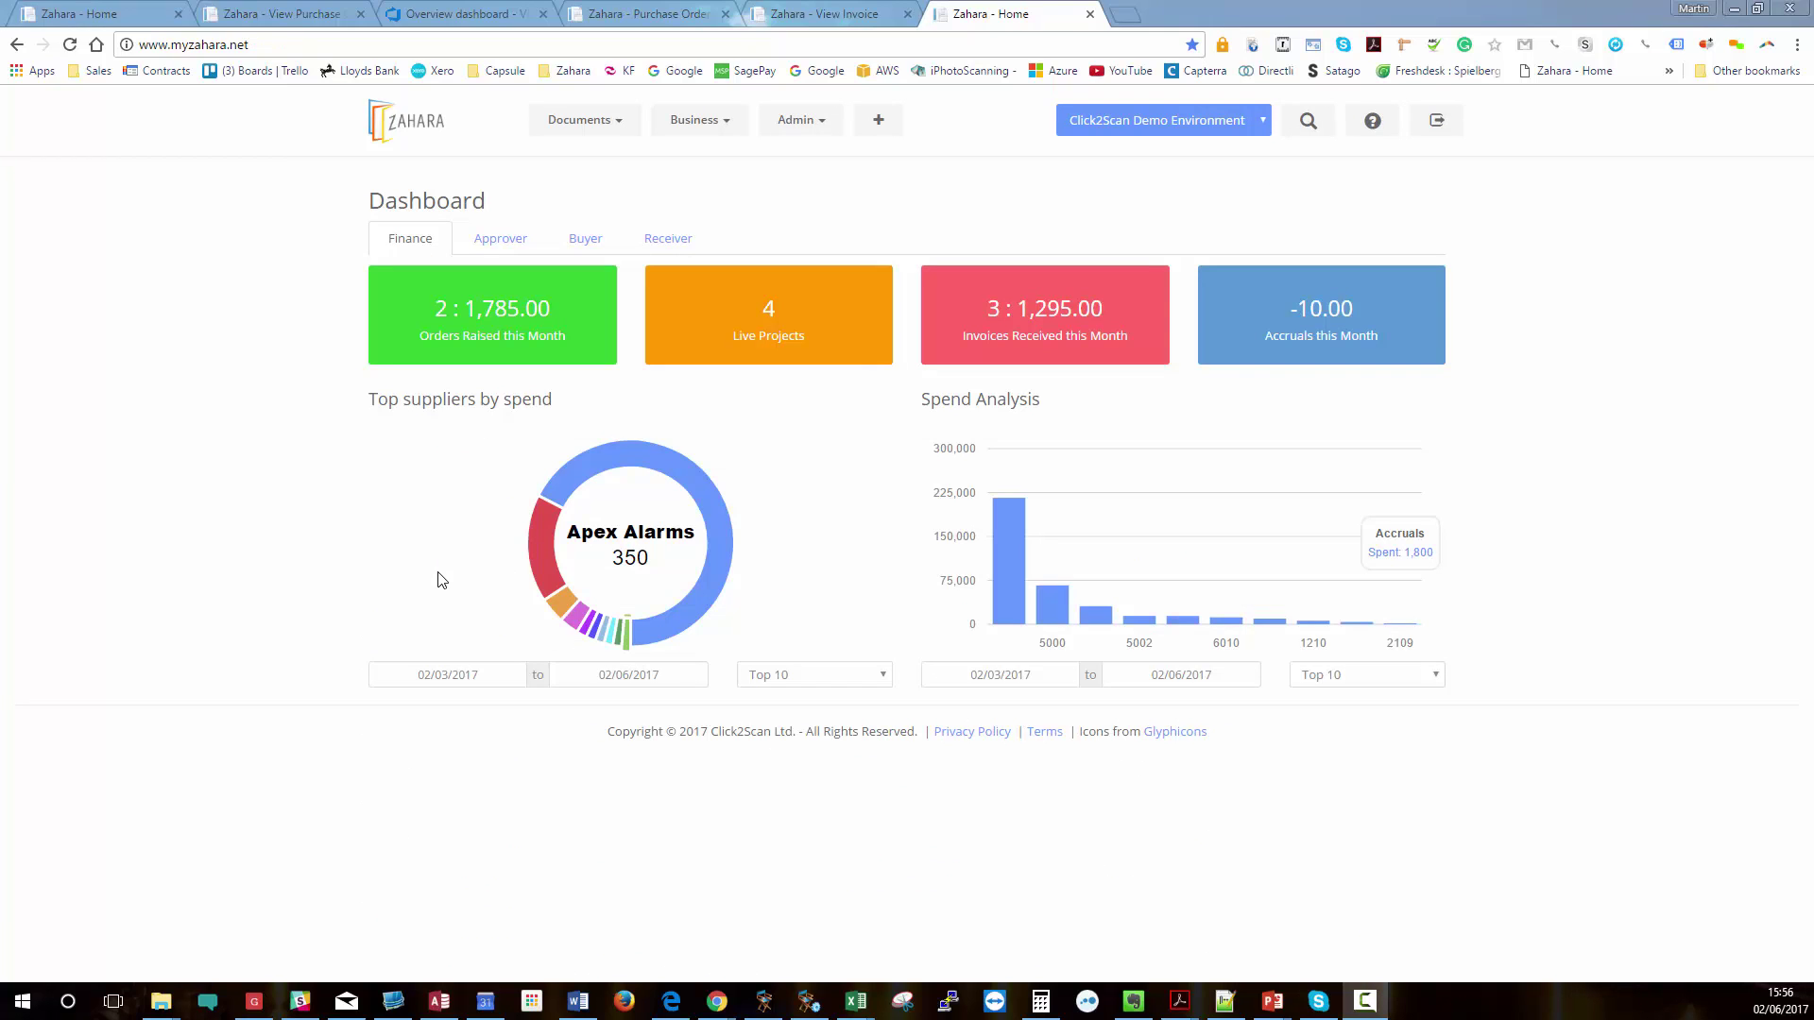
View the invoices list and the purchases list from the Zahara dashboard.
left_click(591, 120)
left_click(579, 176)
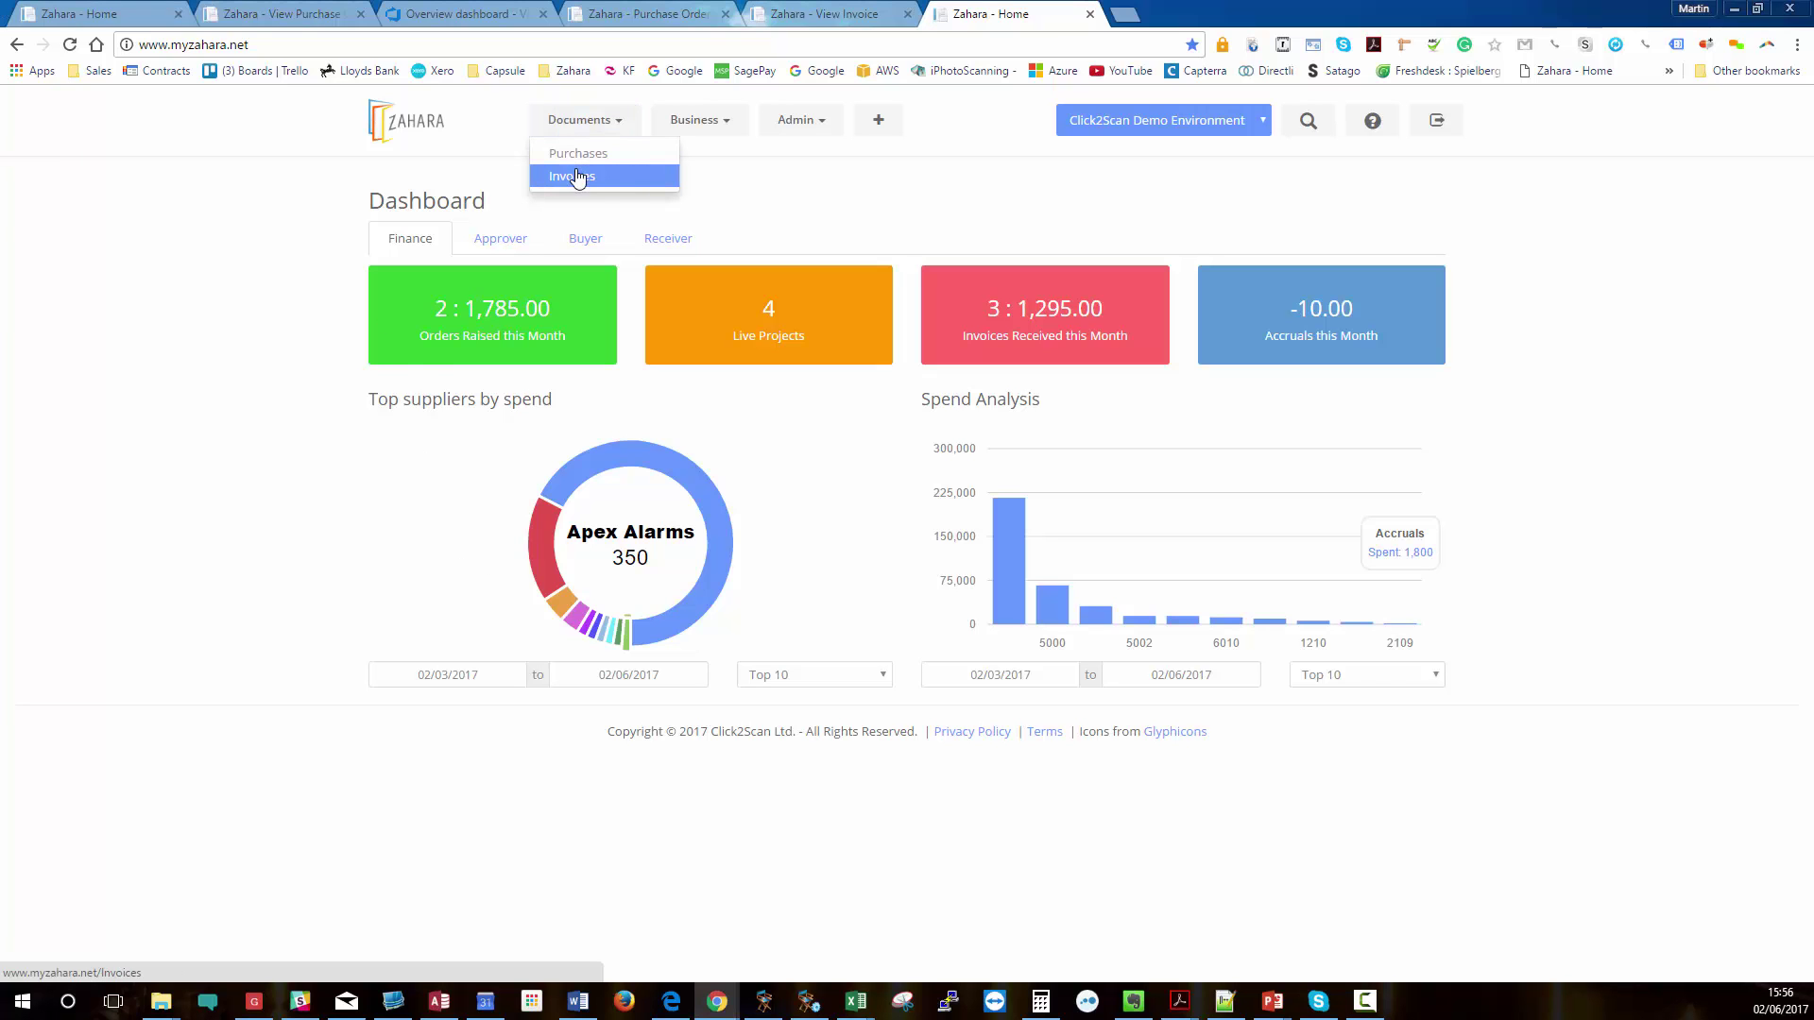
left_click(570, 120)
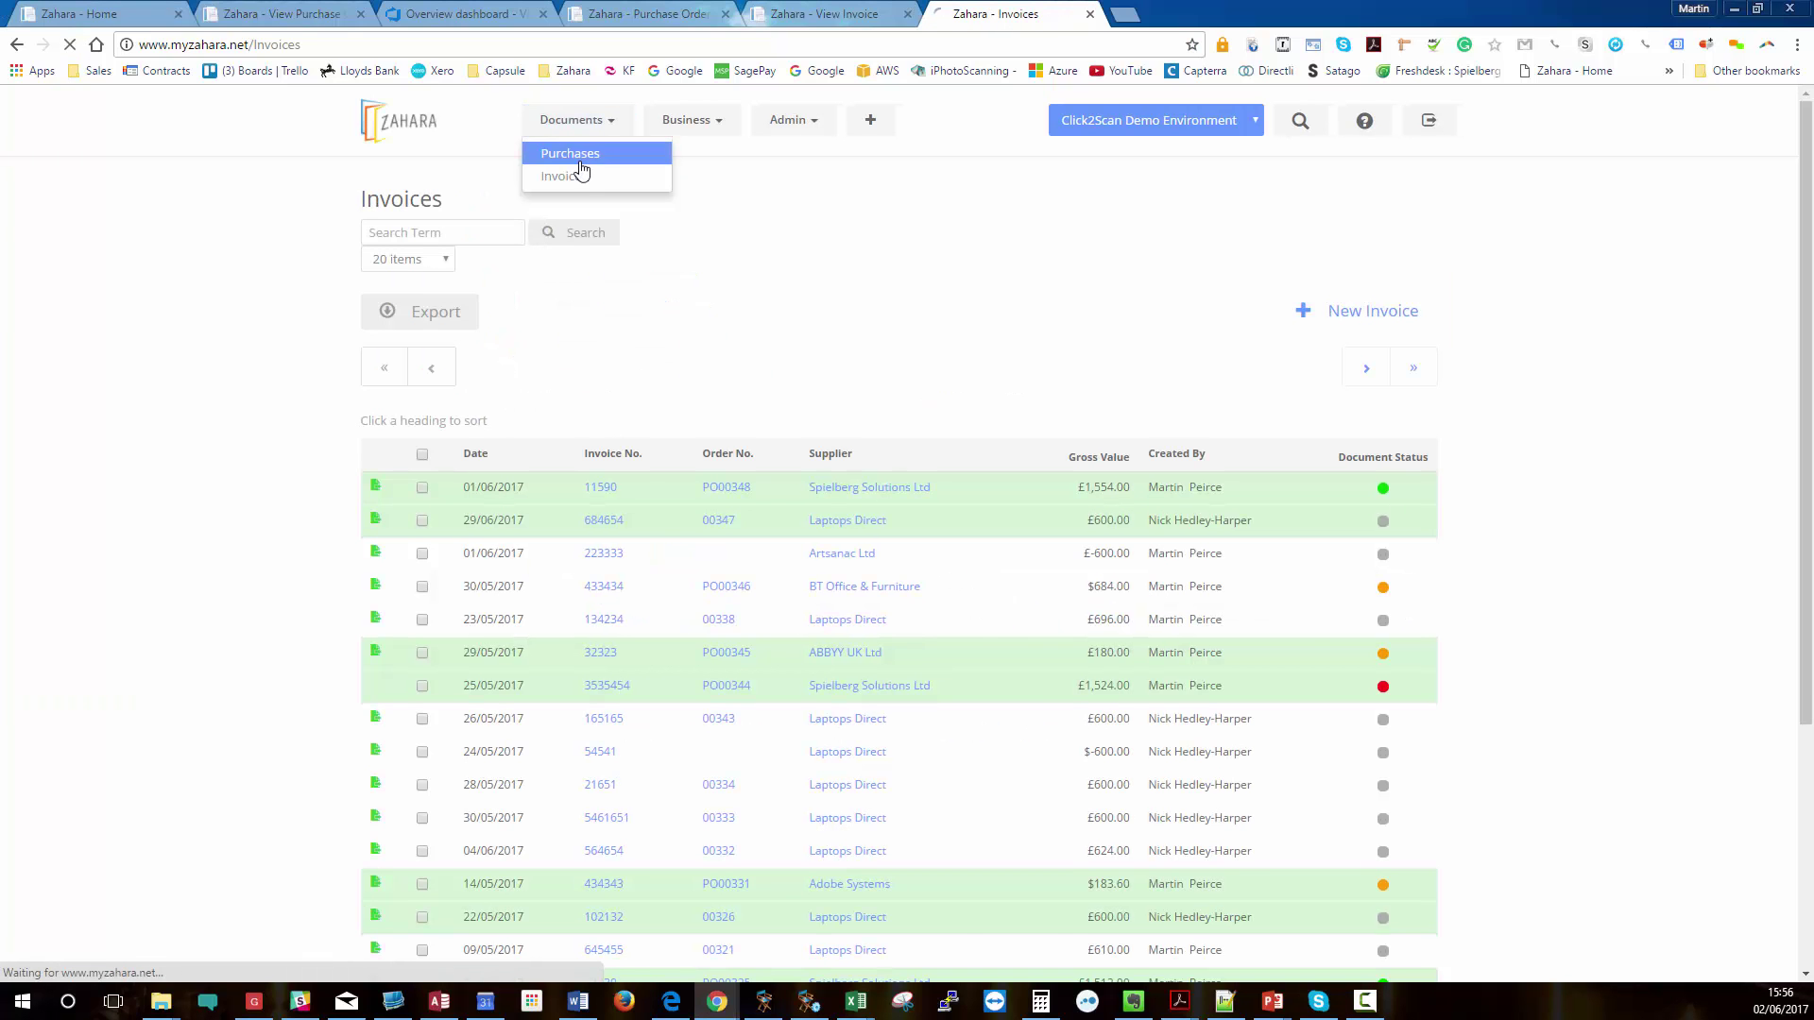
left_click(576, 153)
left_click(571, 120)
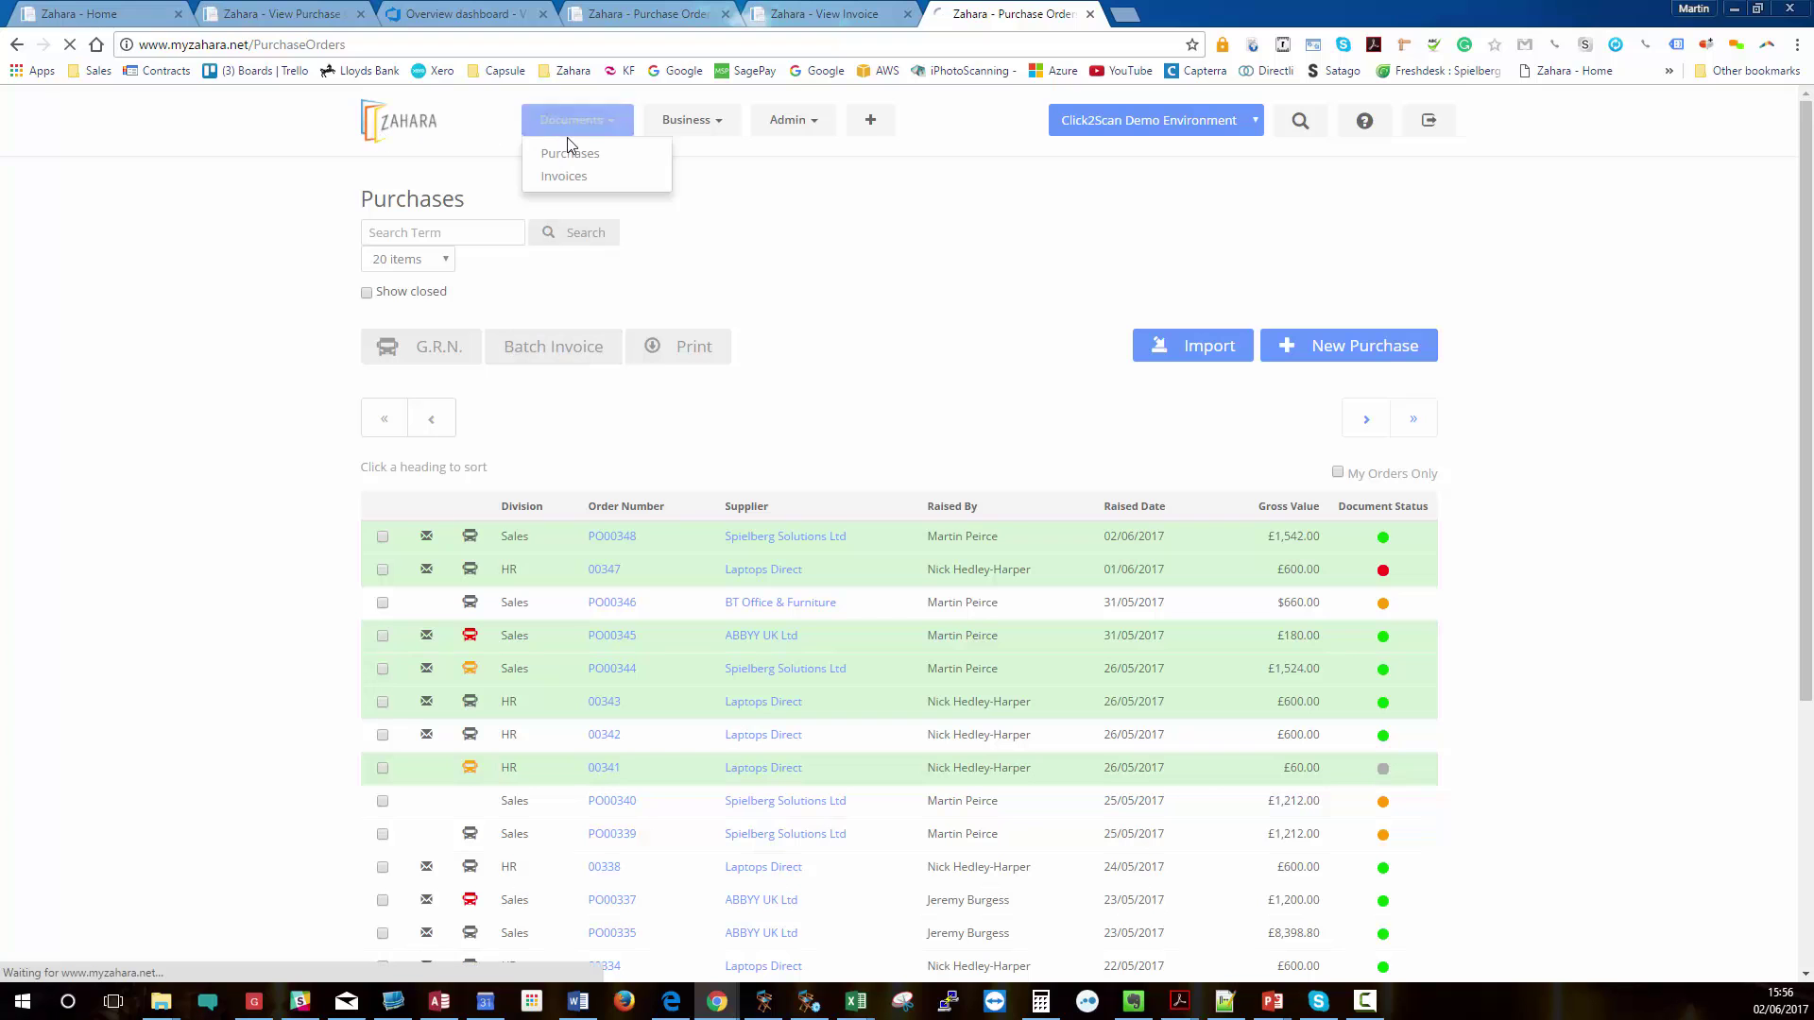
left_click(561, 153)
Return to the Zahara dashboard and look through the purchases and invoices awaiting approval in the Approver view.
left_click(399, 120)
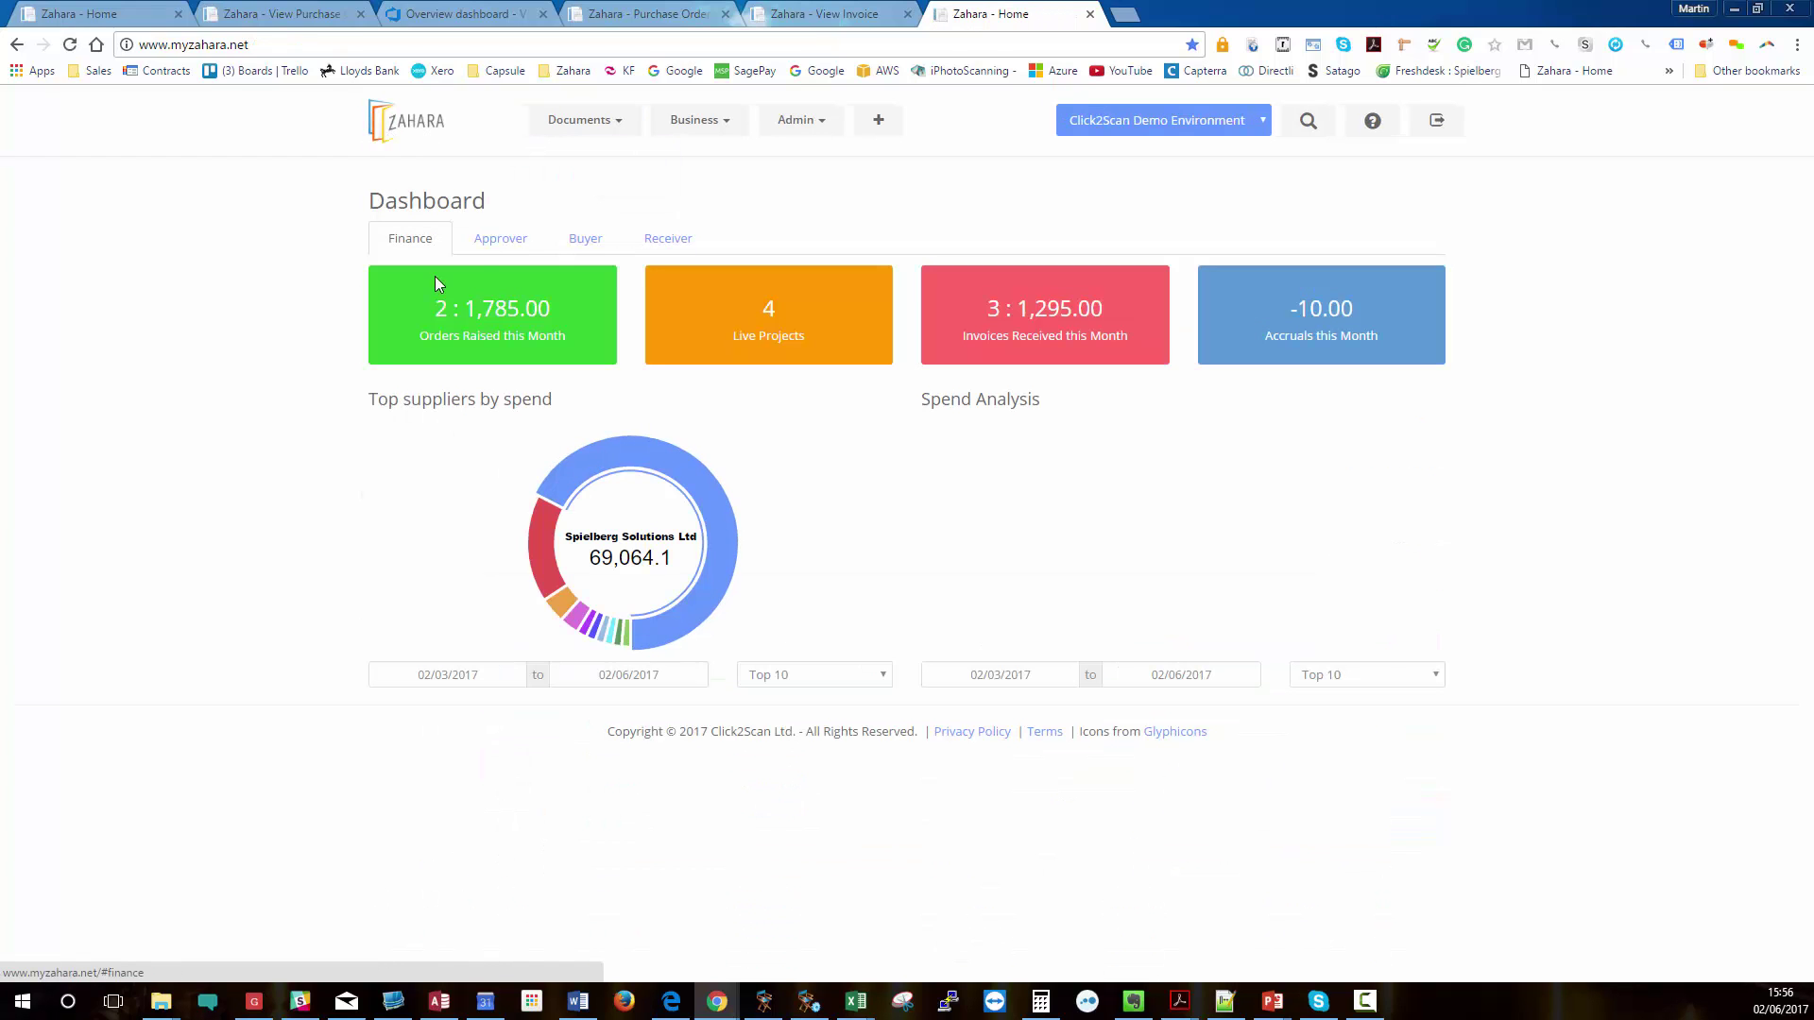
left_click(493, 239)
scroll(642, 491, "down", 15)
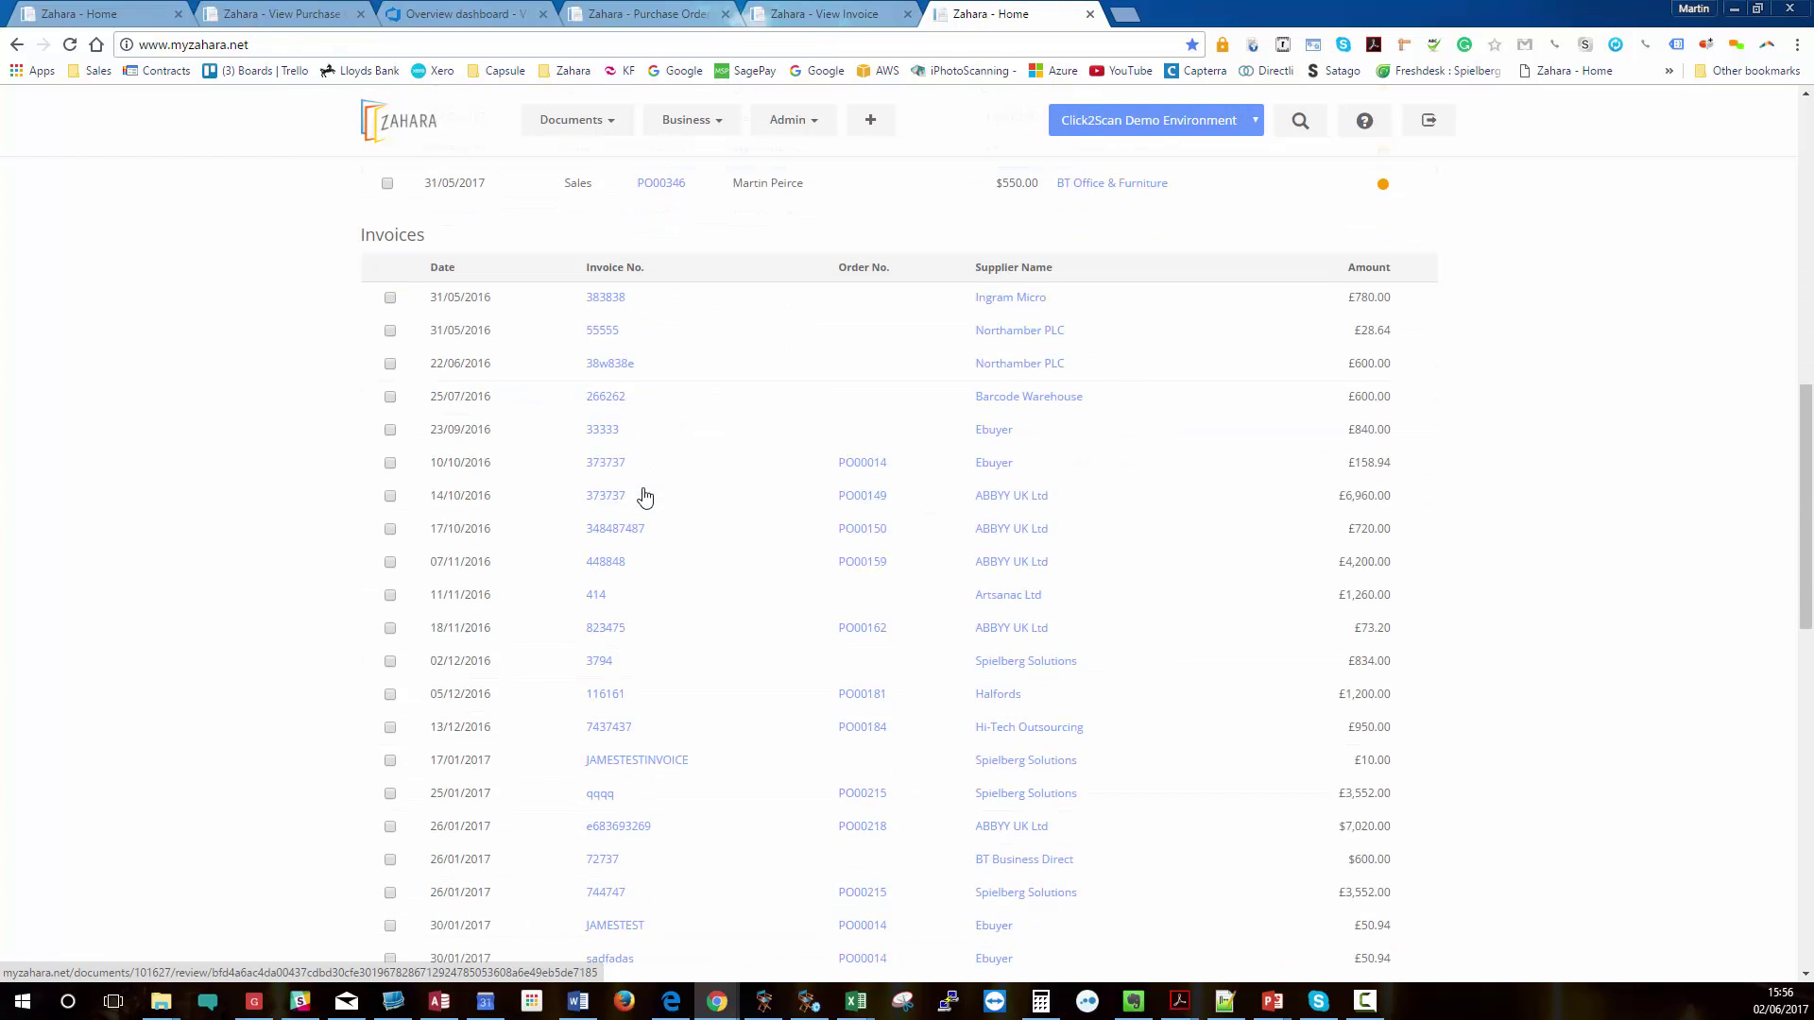
scroll(619, 450, "down", 3)
scroll(619, 454, "up", 15)
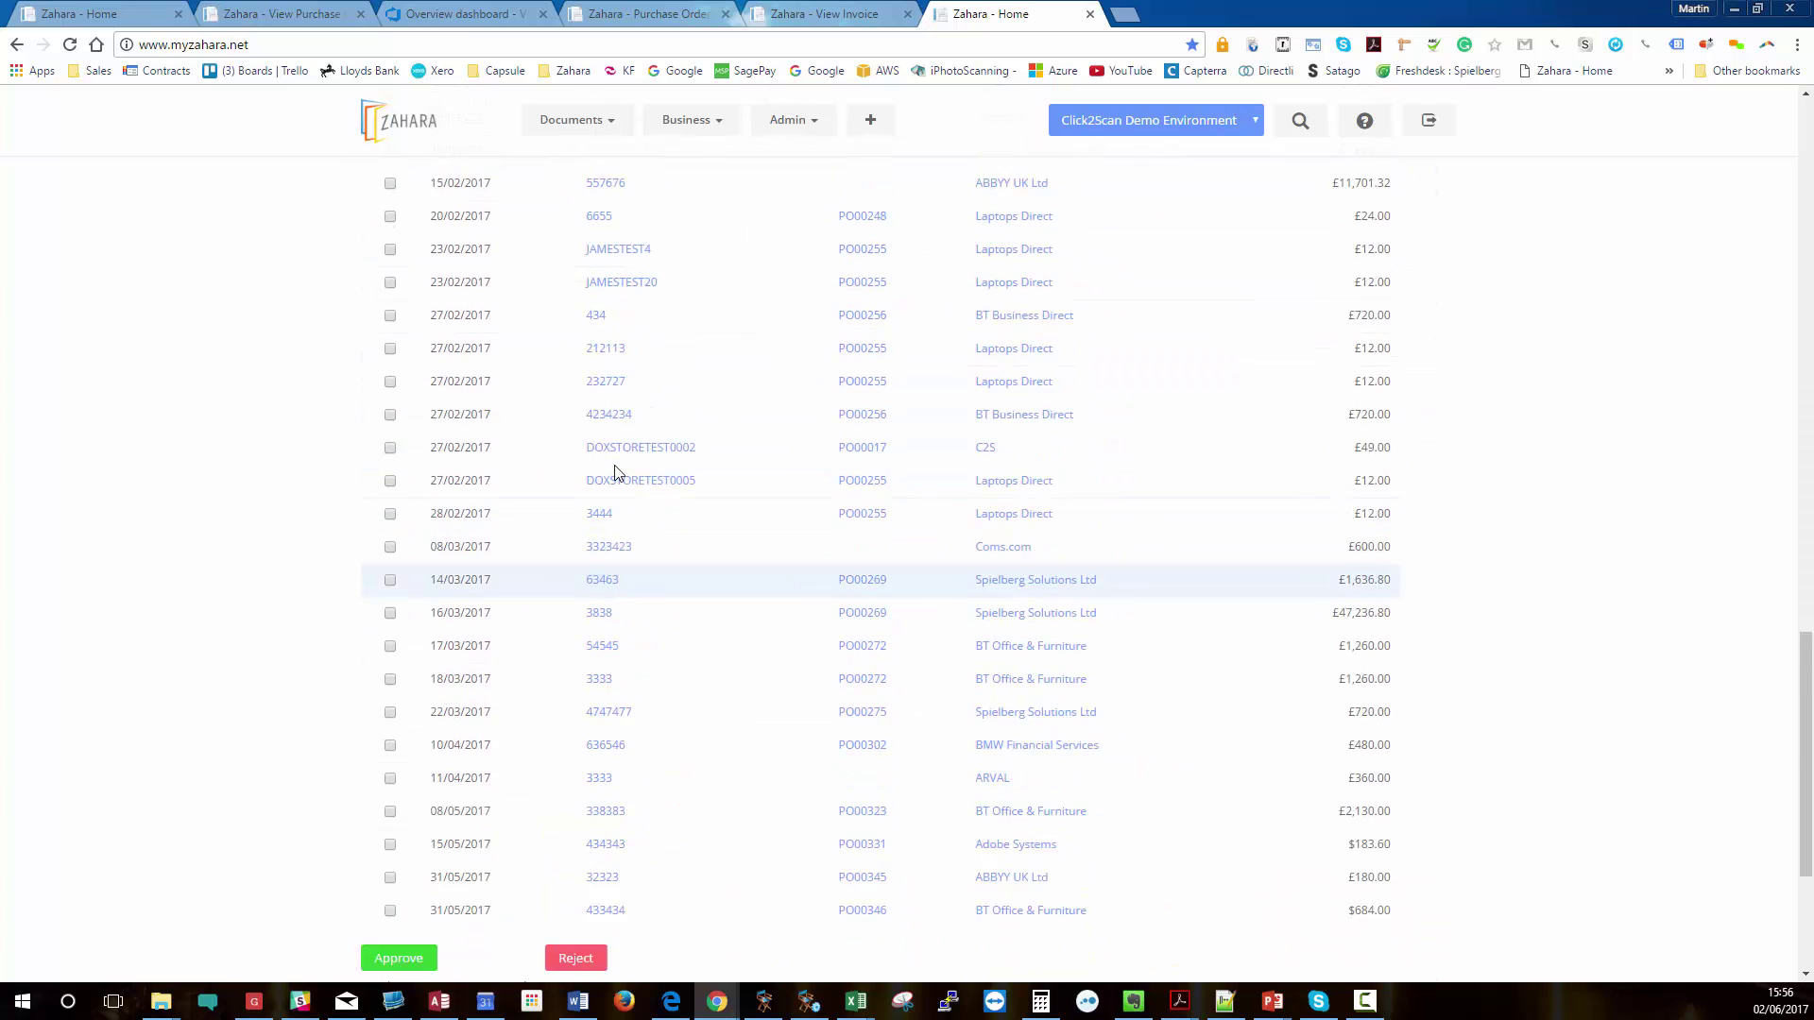
View the Buyer dashboard's order figures and open the Reporting page.
scroll(619, 463, "up", 3)
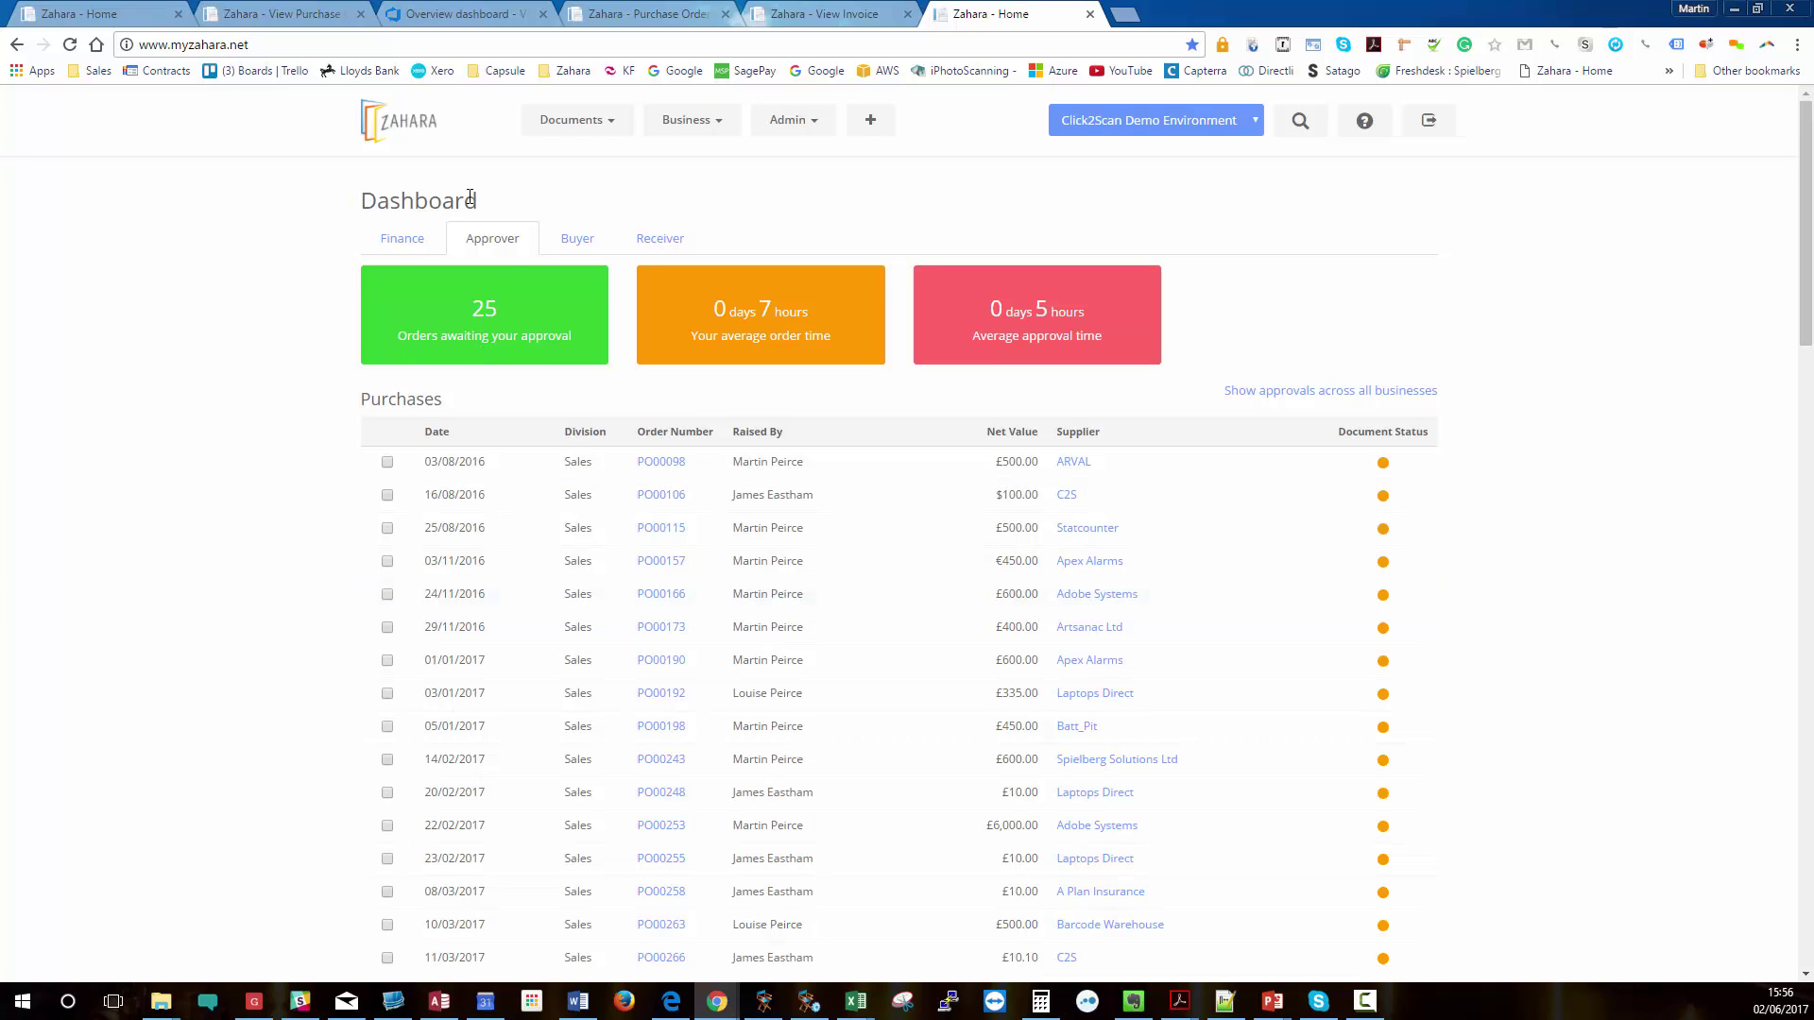
left_click(578, 240)
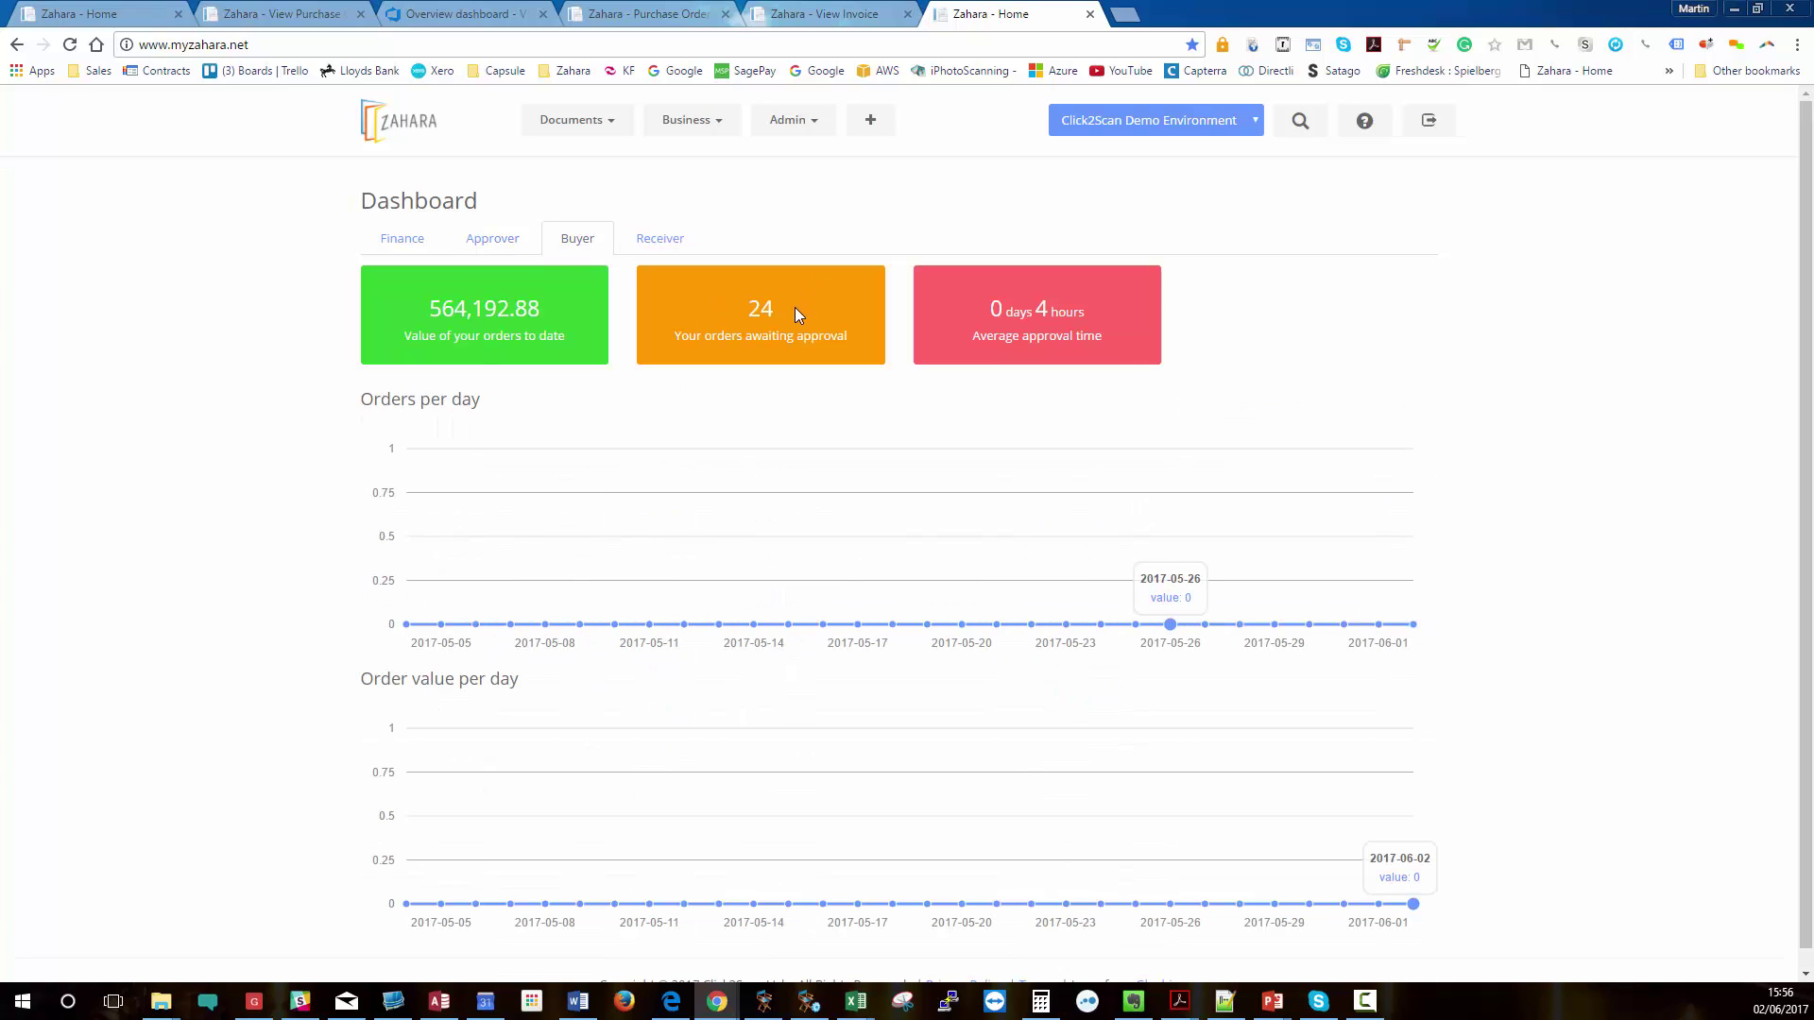
left_click(790, 122)
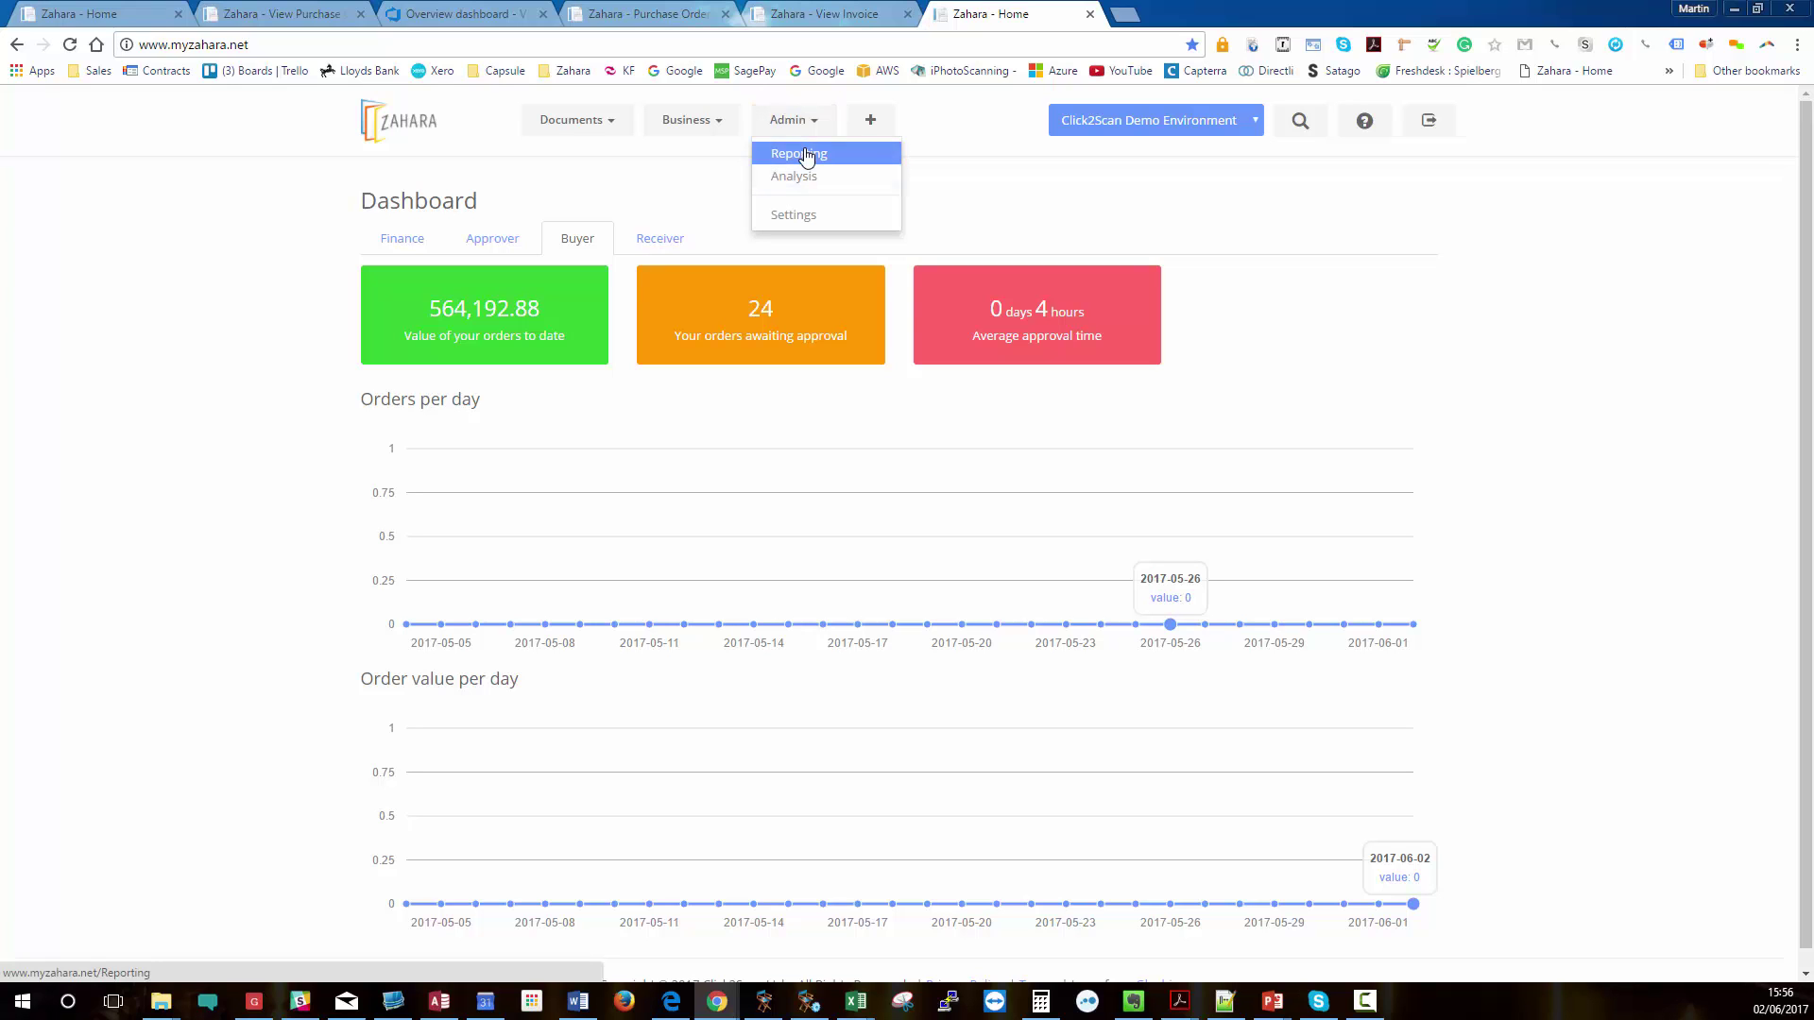
left_click(806, 155)
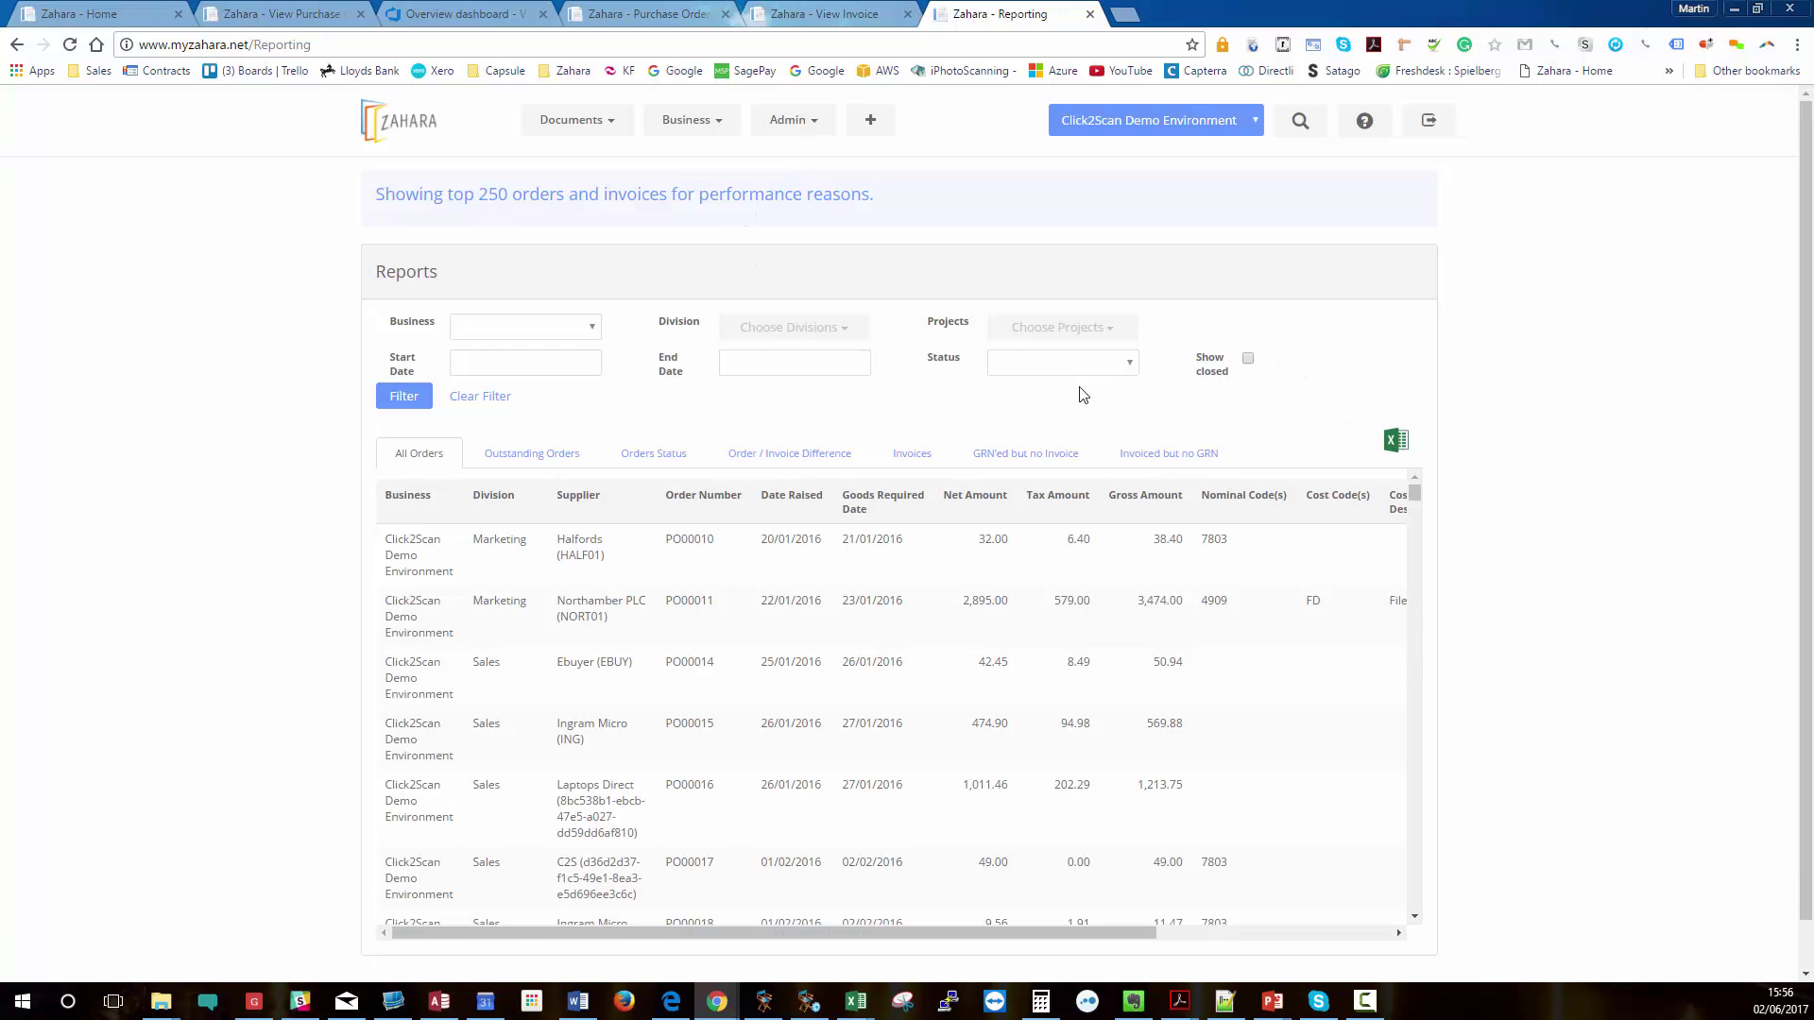
Filter the reports to the Click2Scan Demo Environment business and six divisions, including Sales, Marketing, Head Office, Finance and HR.
left_click(596, 326)
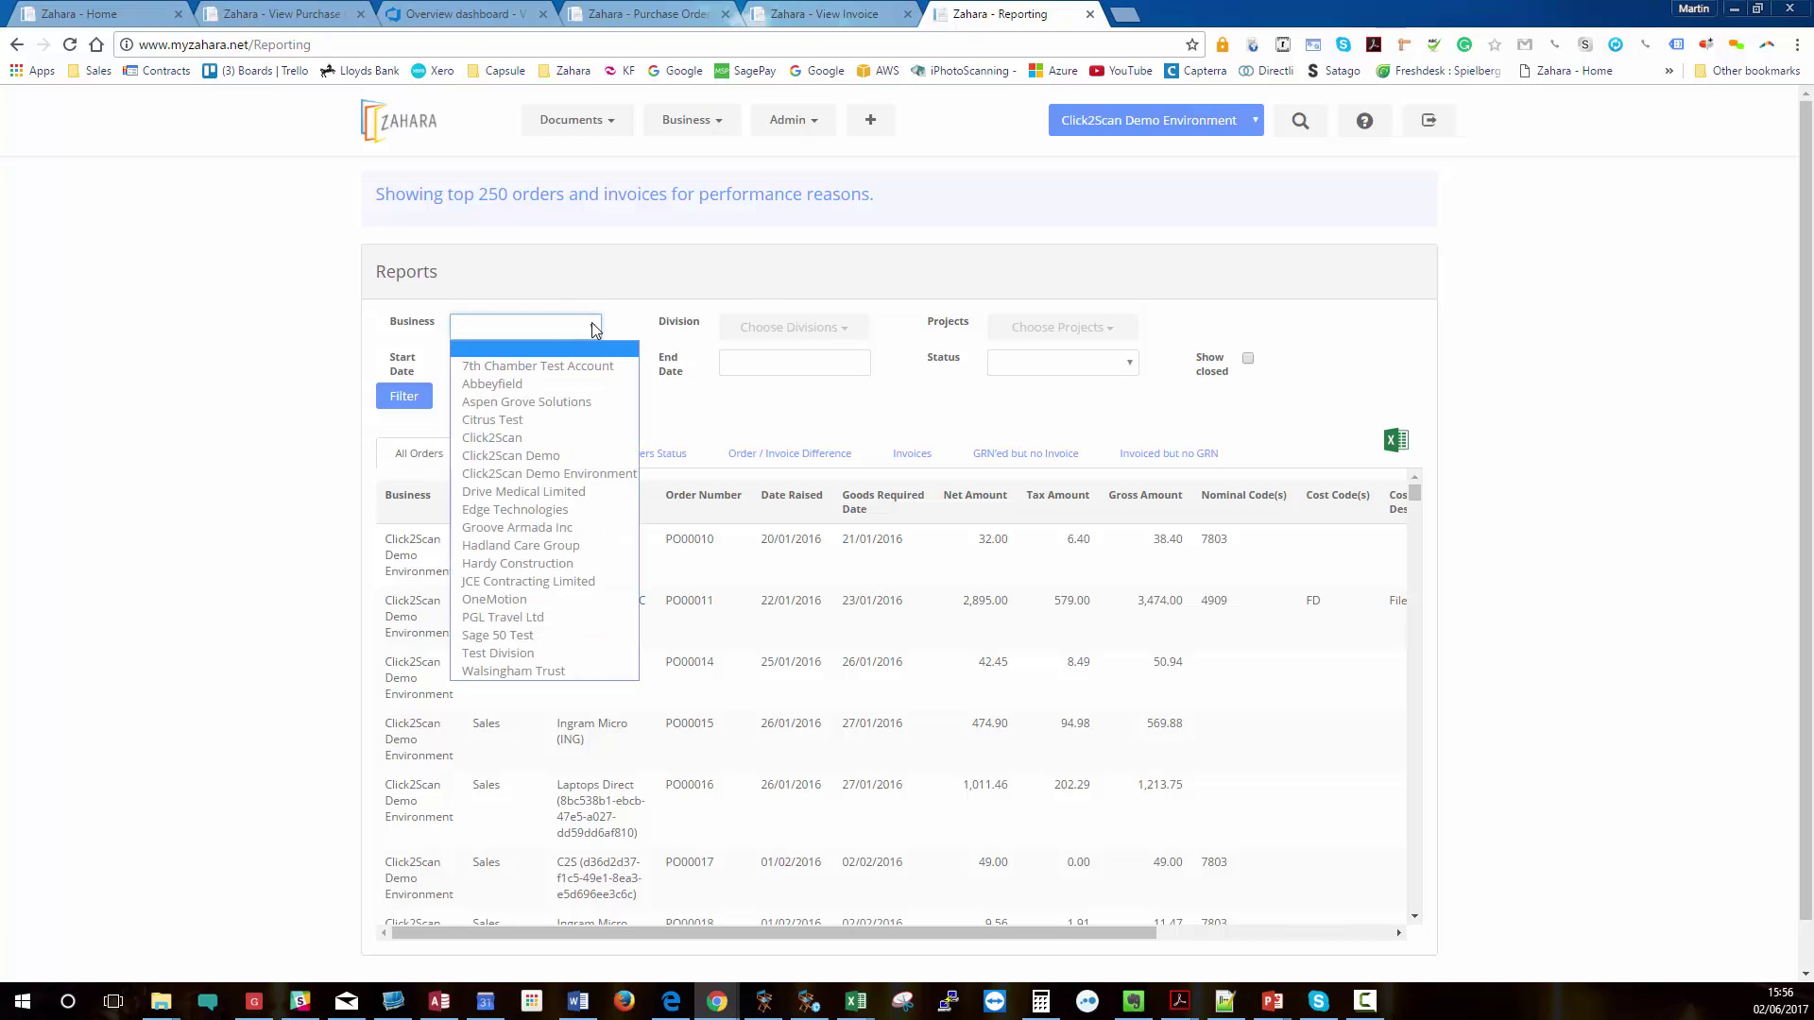
left_click(576, 475)
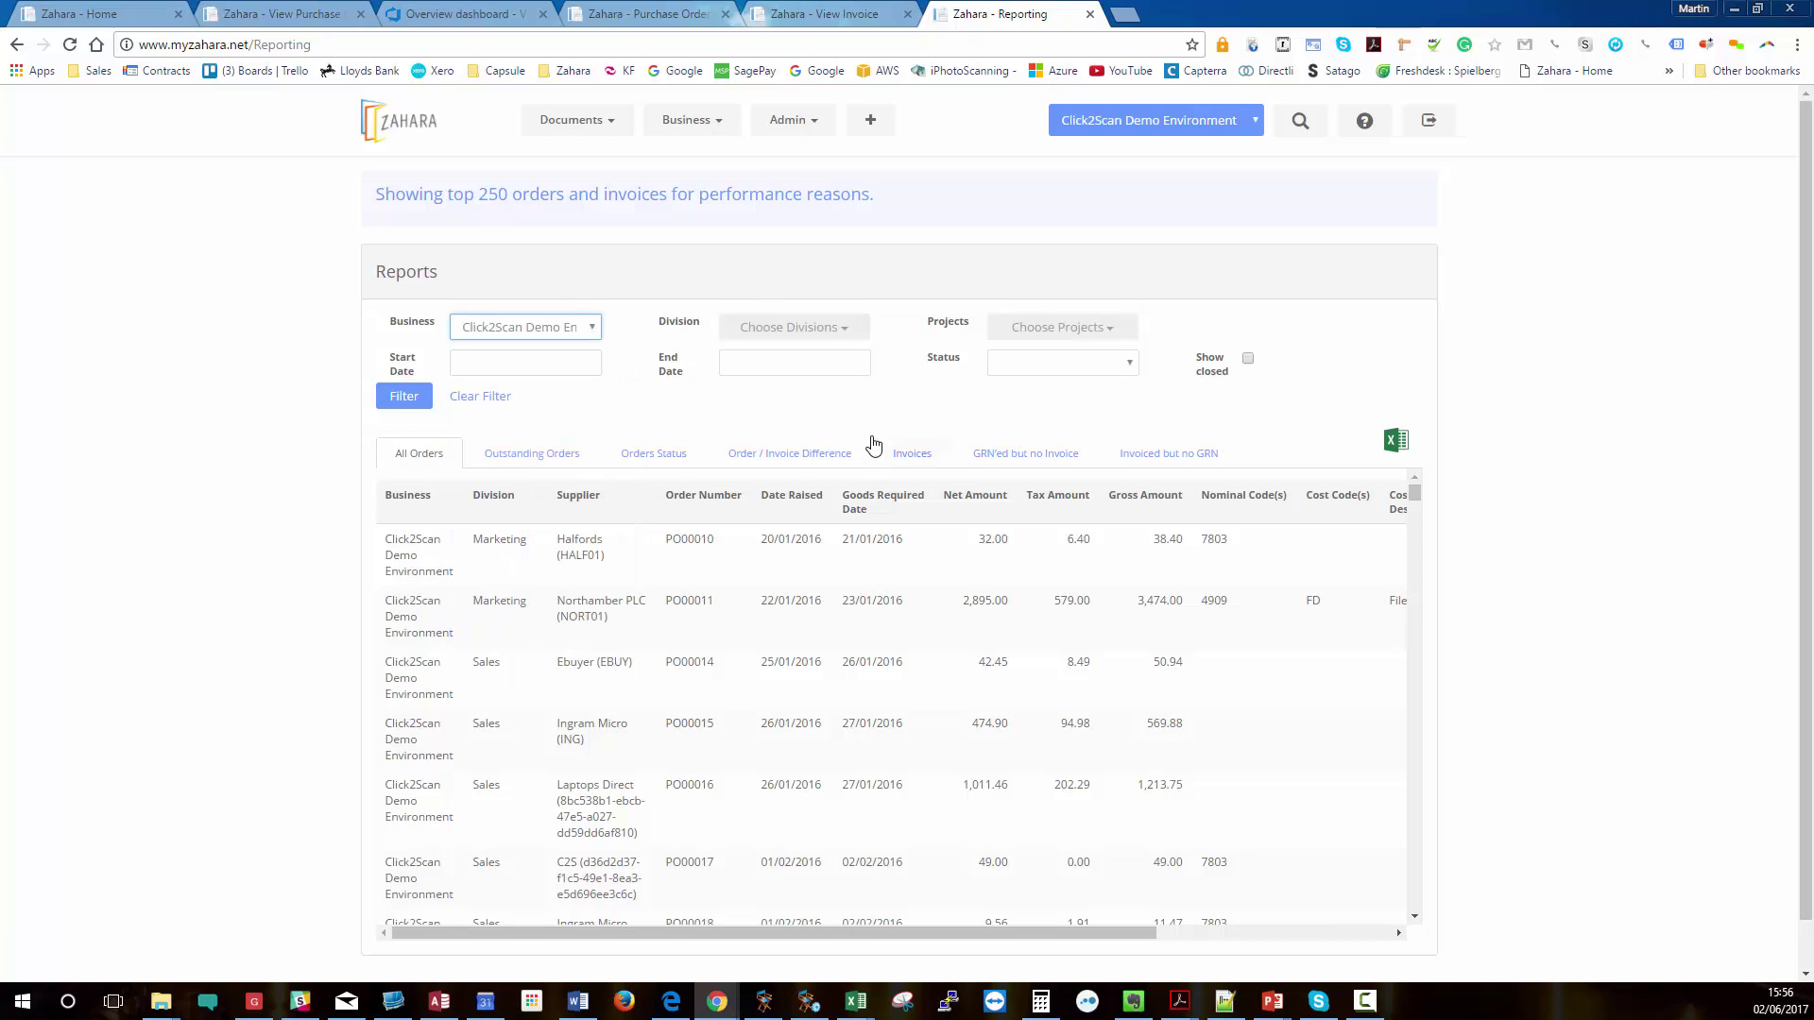
left_click(844, 329)
left_click(745, 352)
left_click(745, 375)
left_click(746, 397)
left_click(747, 421)
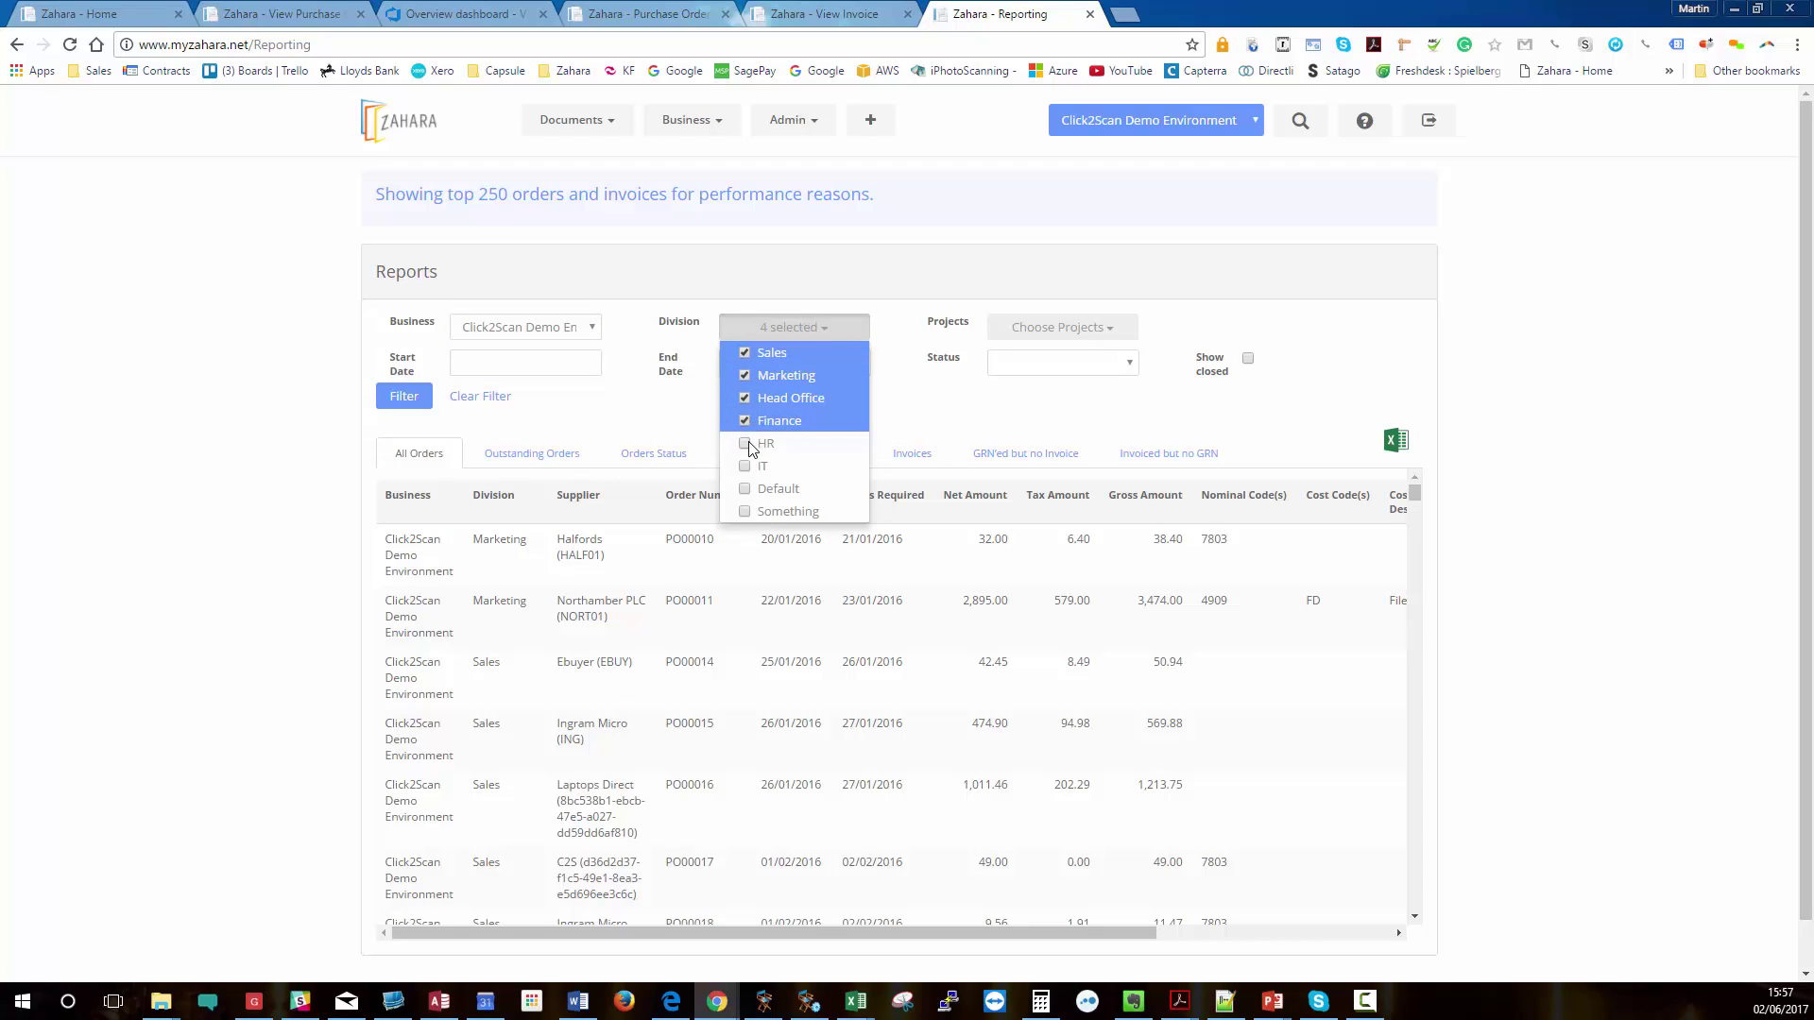
left_click(746, 443)
left_click(964, 422)
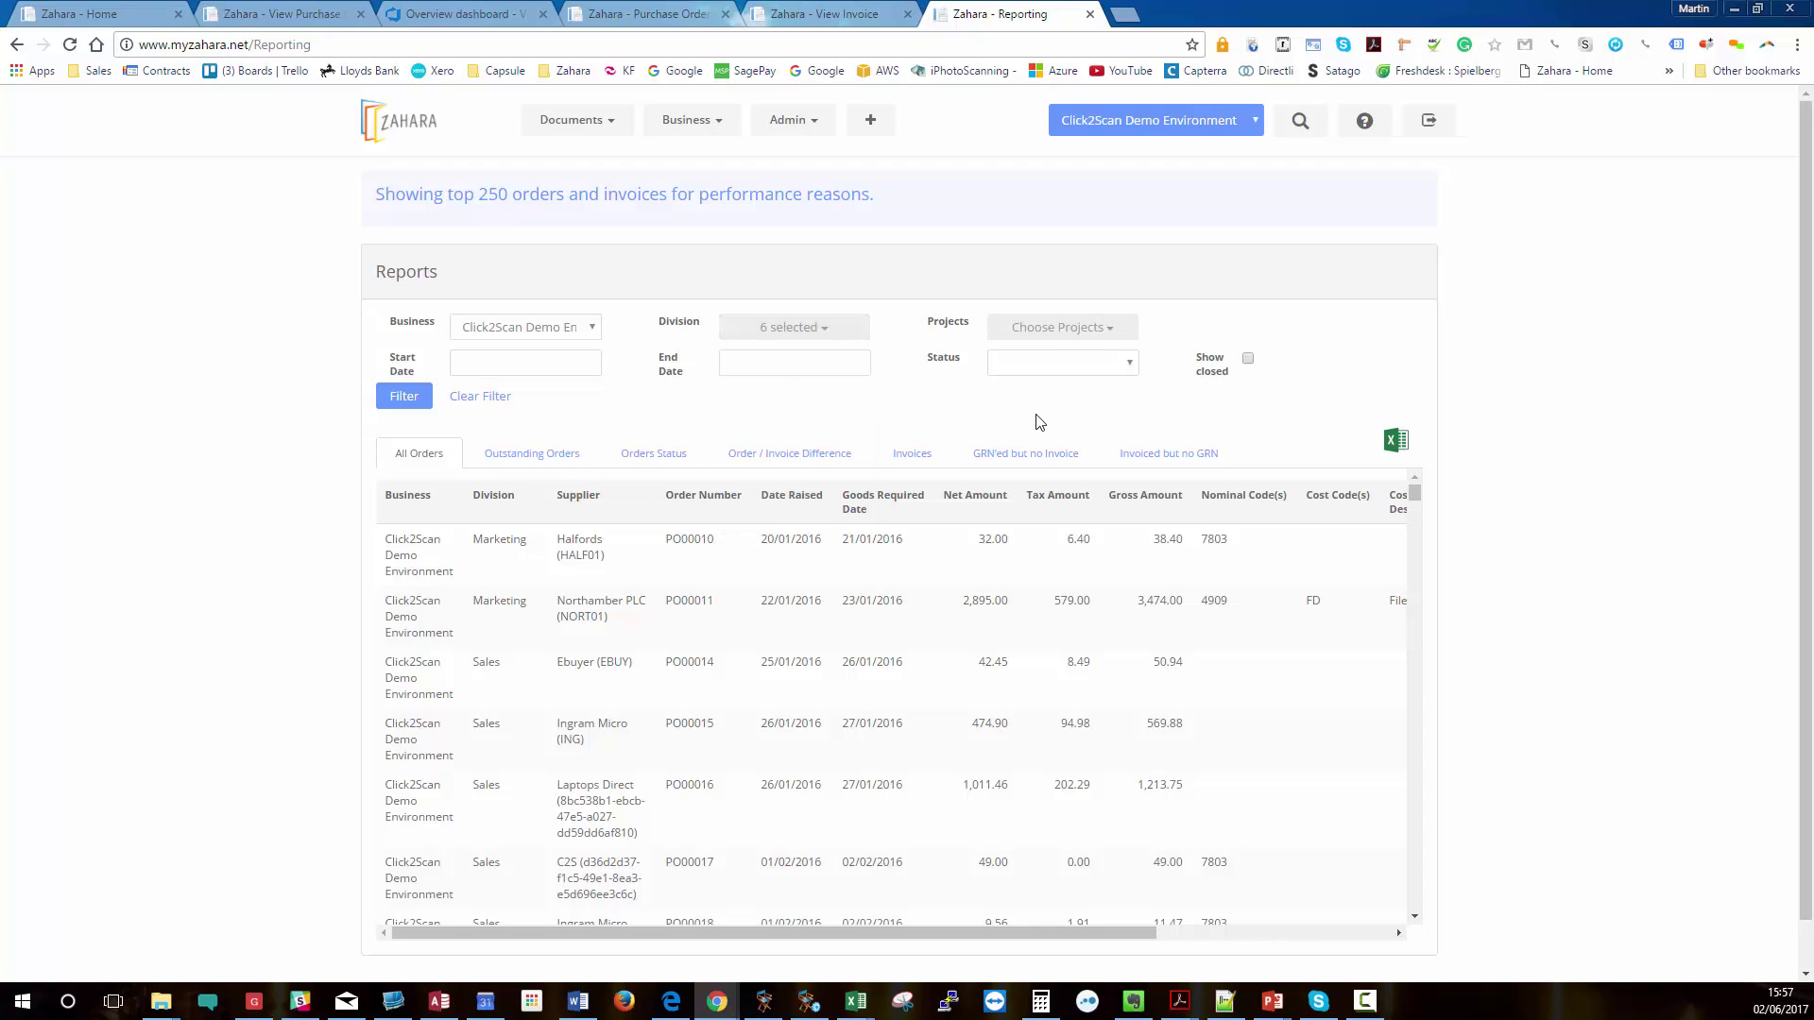
left_click(1050, 335)
left_click(1317, 321)
left_click(389, 400)
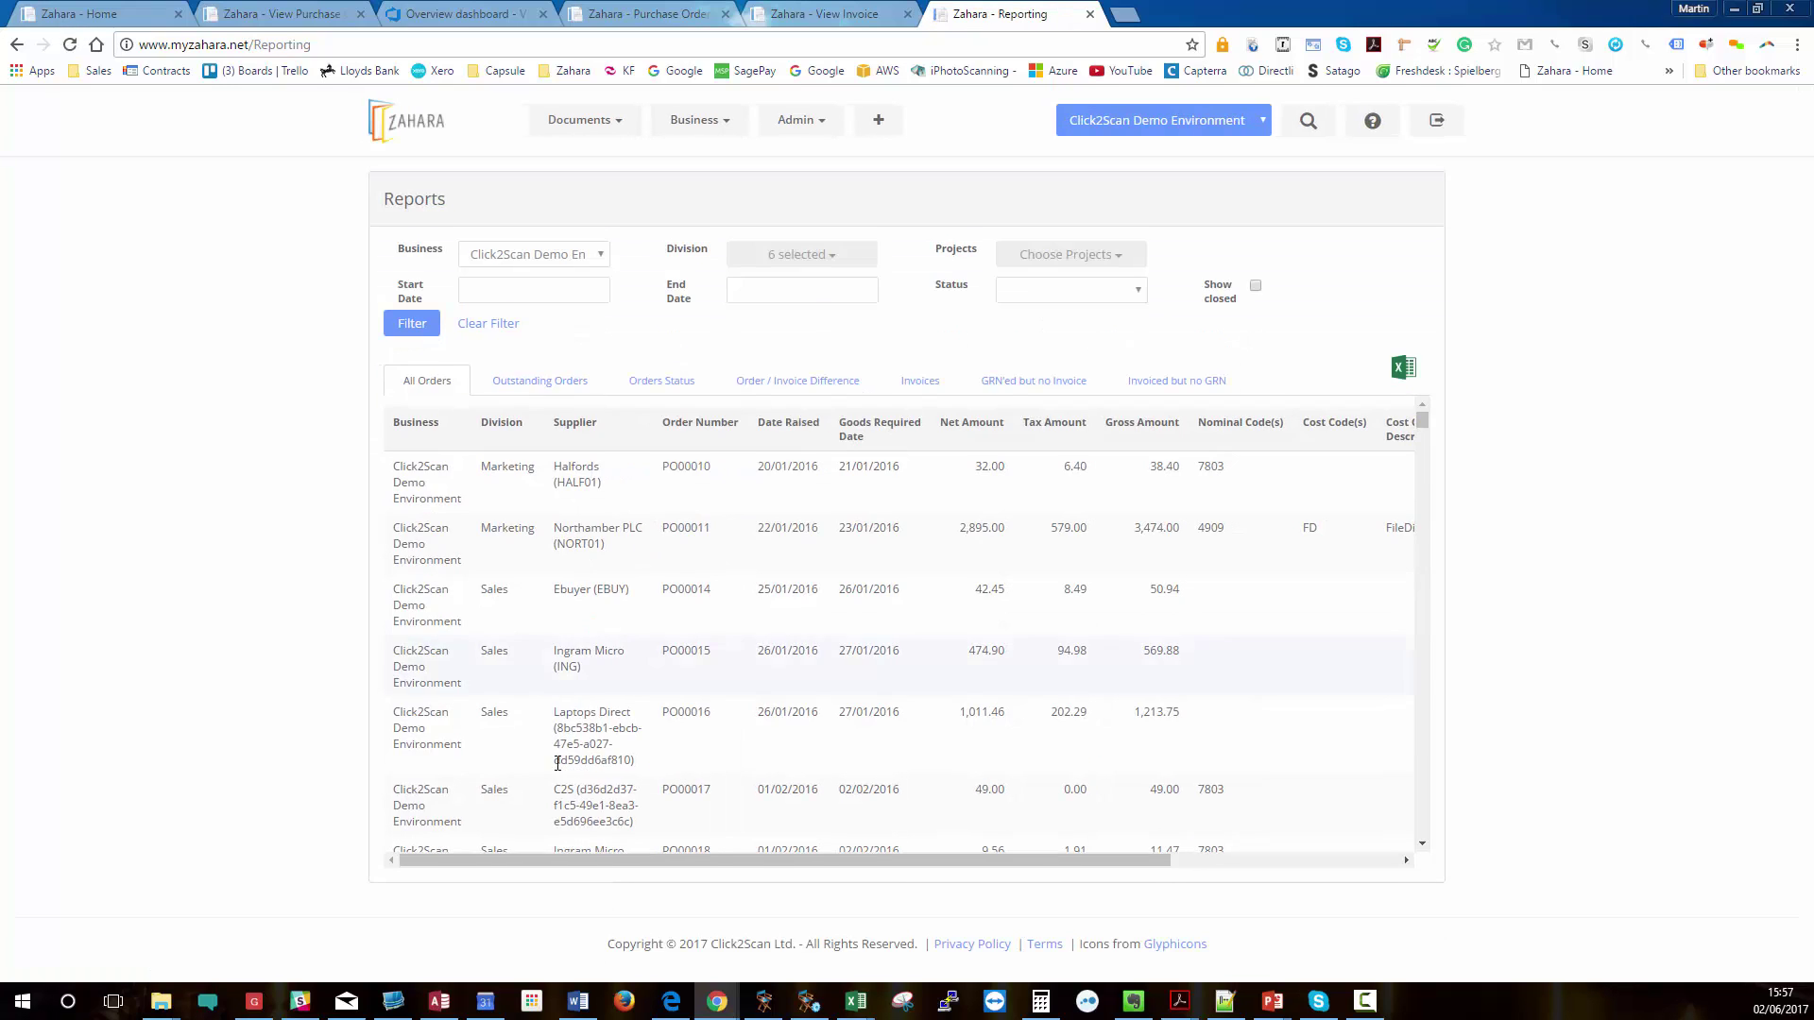
View the Outstanding Orders and Order / Invoice Difference reports, including the invoice amount and difference columns.
mouse_move(572, 869)
left_mouse_down()
mouse_move(939, 871)
mouse_move(595, 869)
left_mouse_up()
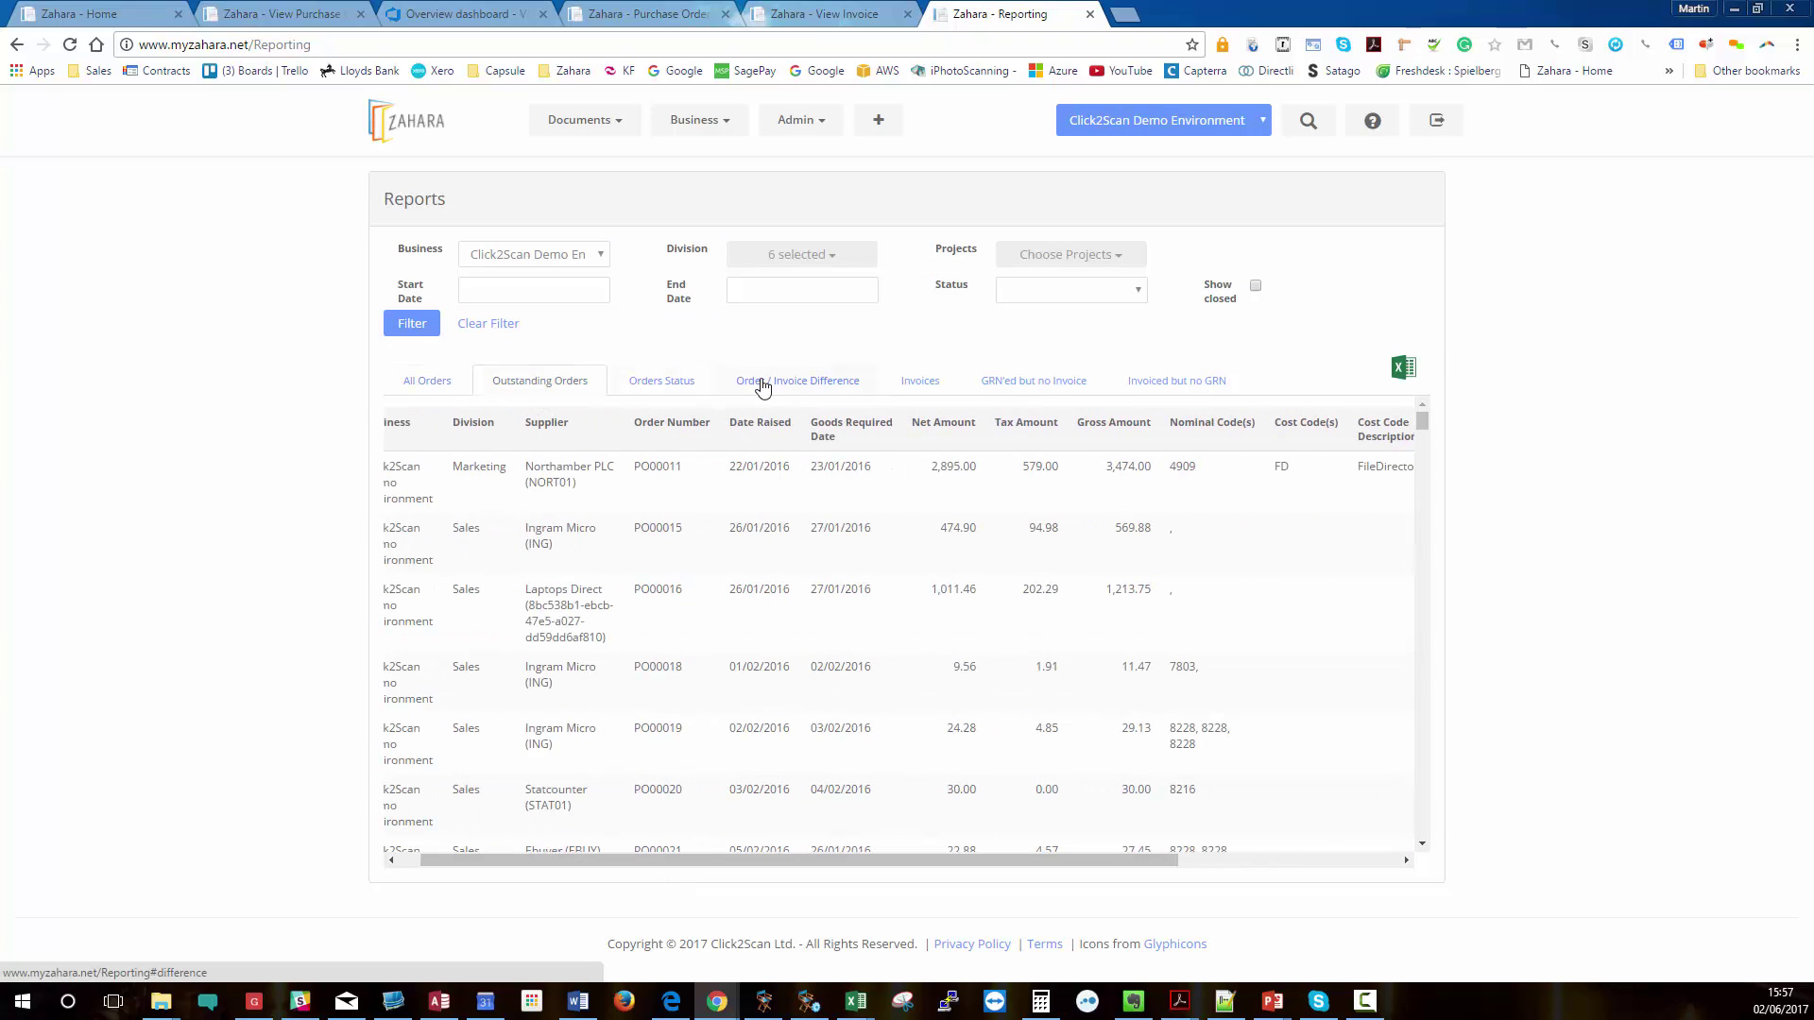
left_click(795, 382)
left_click_drag(931, 867, 1255, 859)
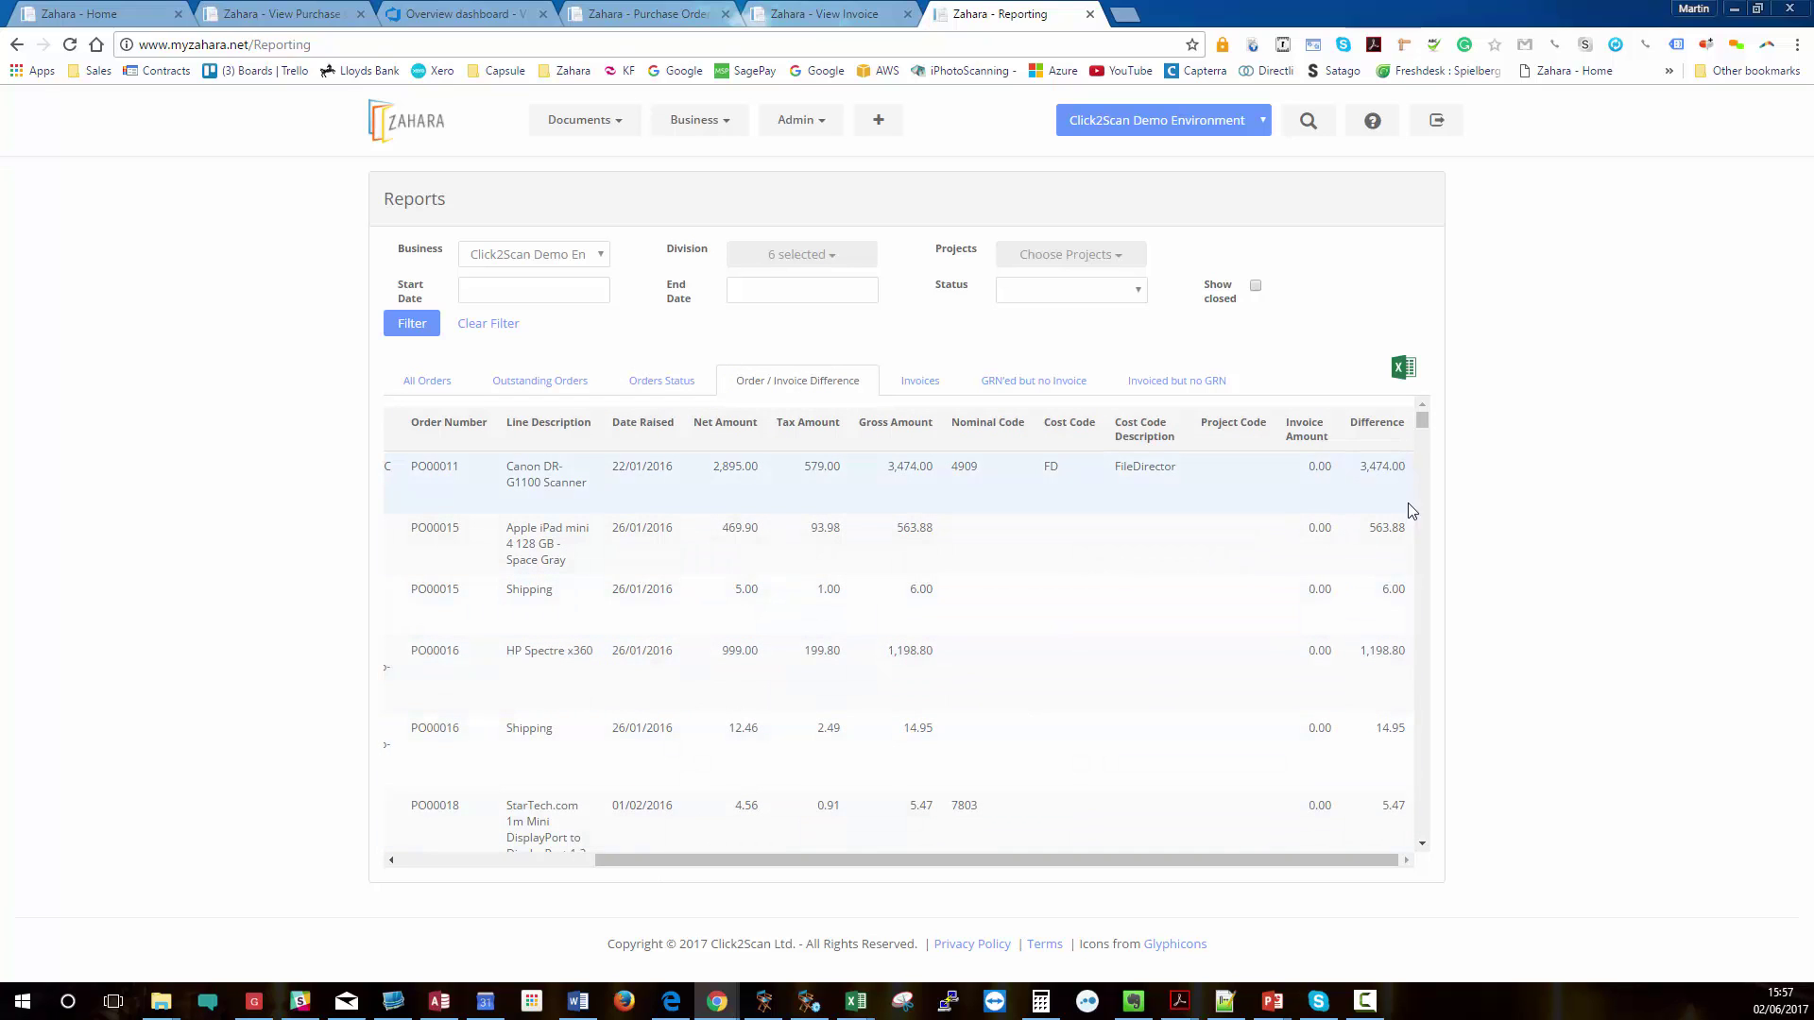
left_click_drag(1179, 861, 923, 867)
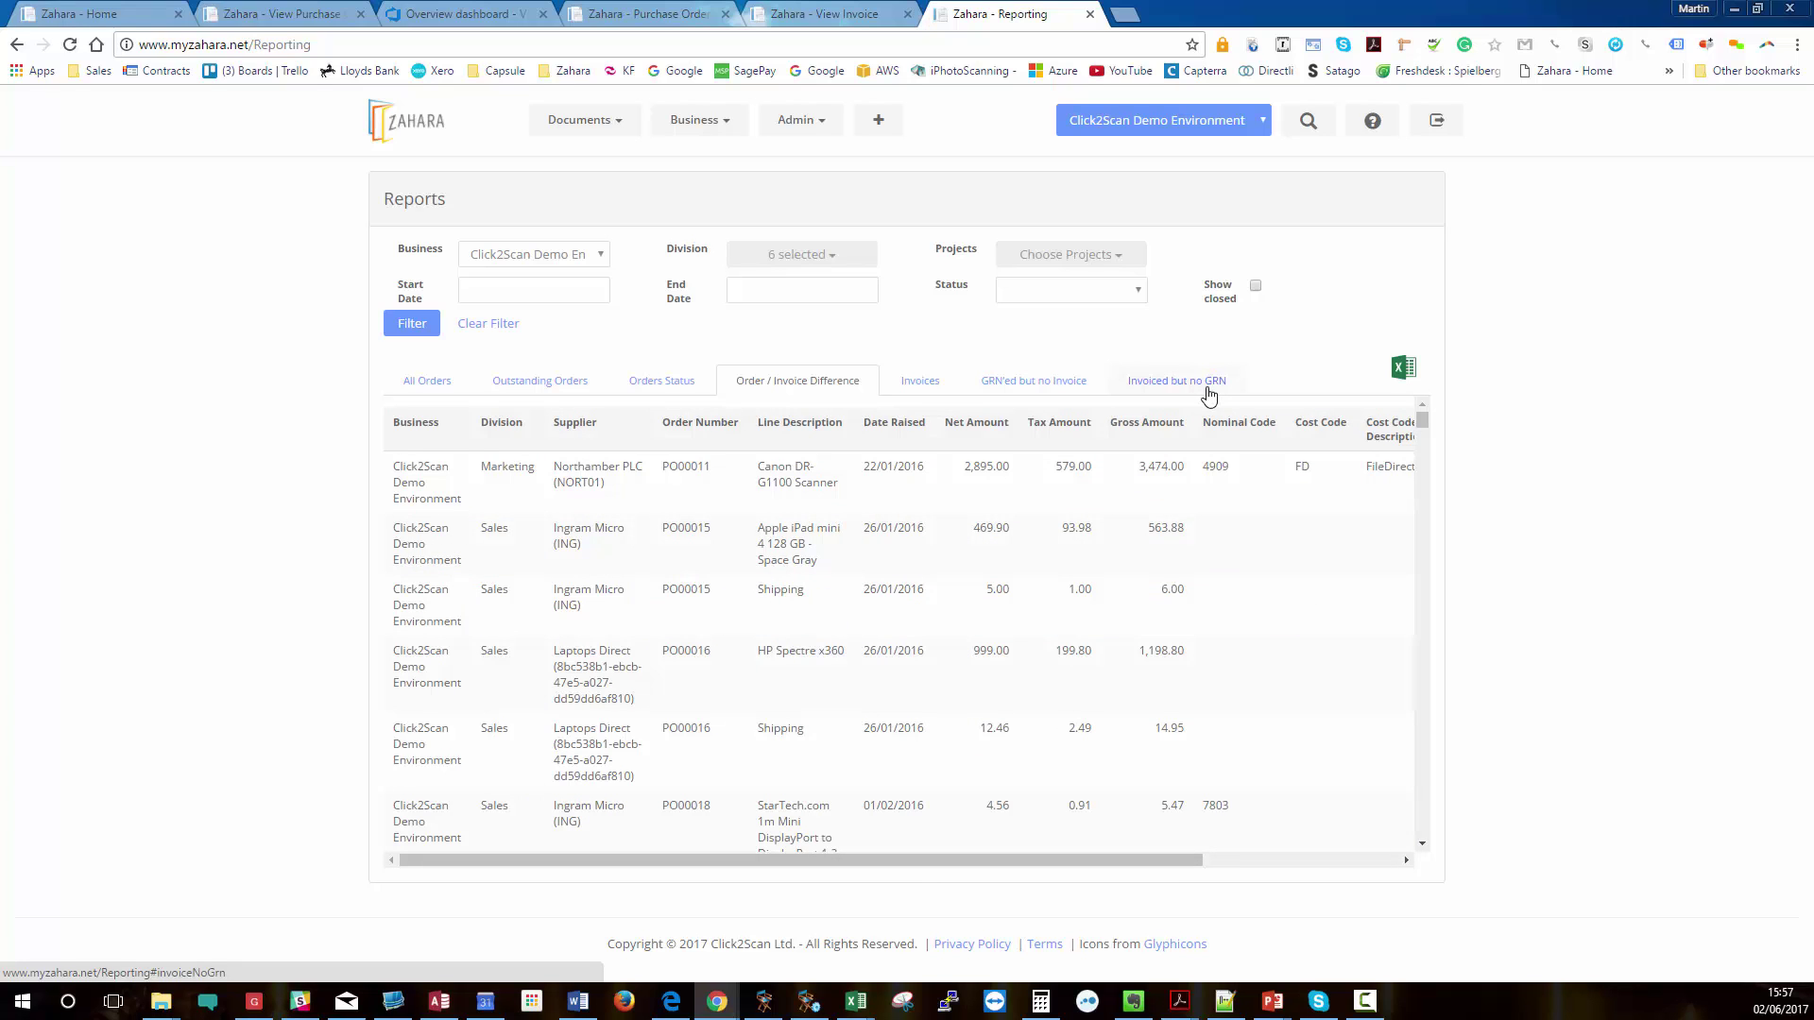
Export the filtered reports to Excel and open the 'Your Zahara Spreadsheet' email in Gmail.
left_click(1400, 374)
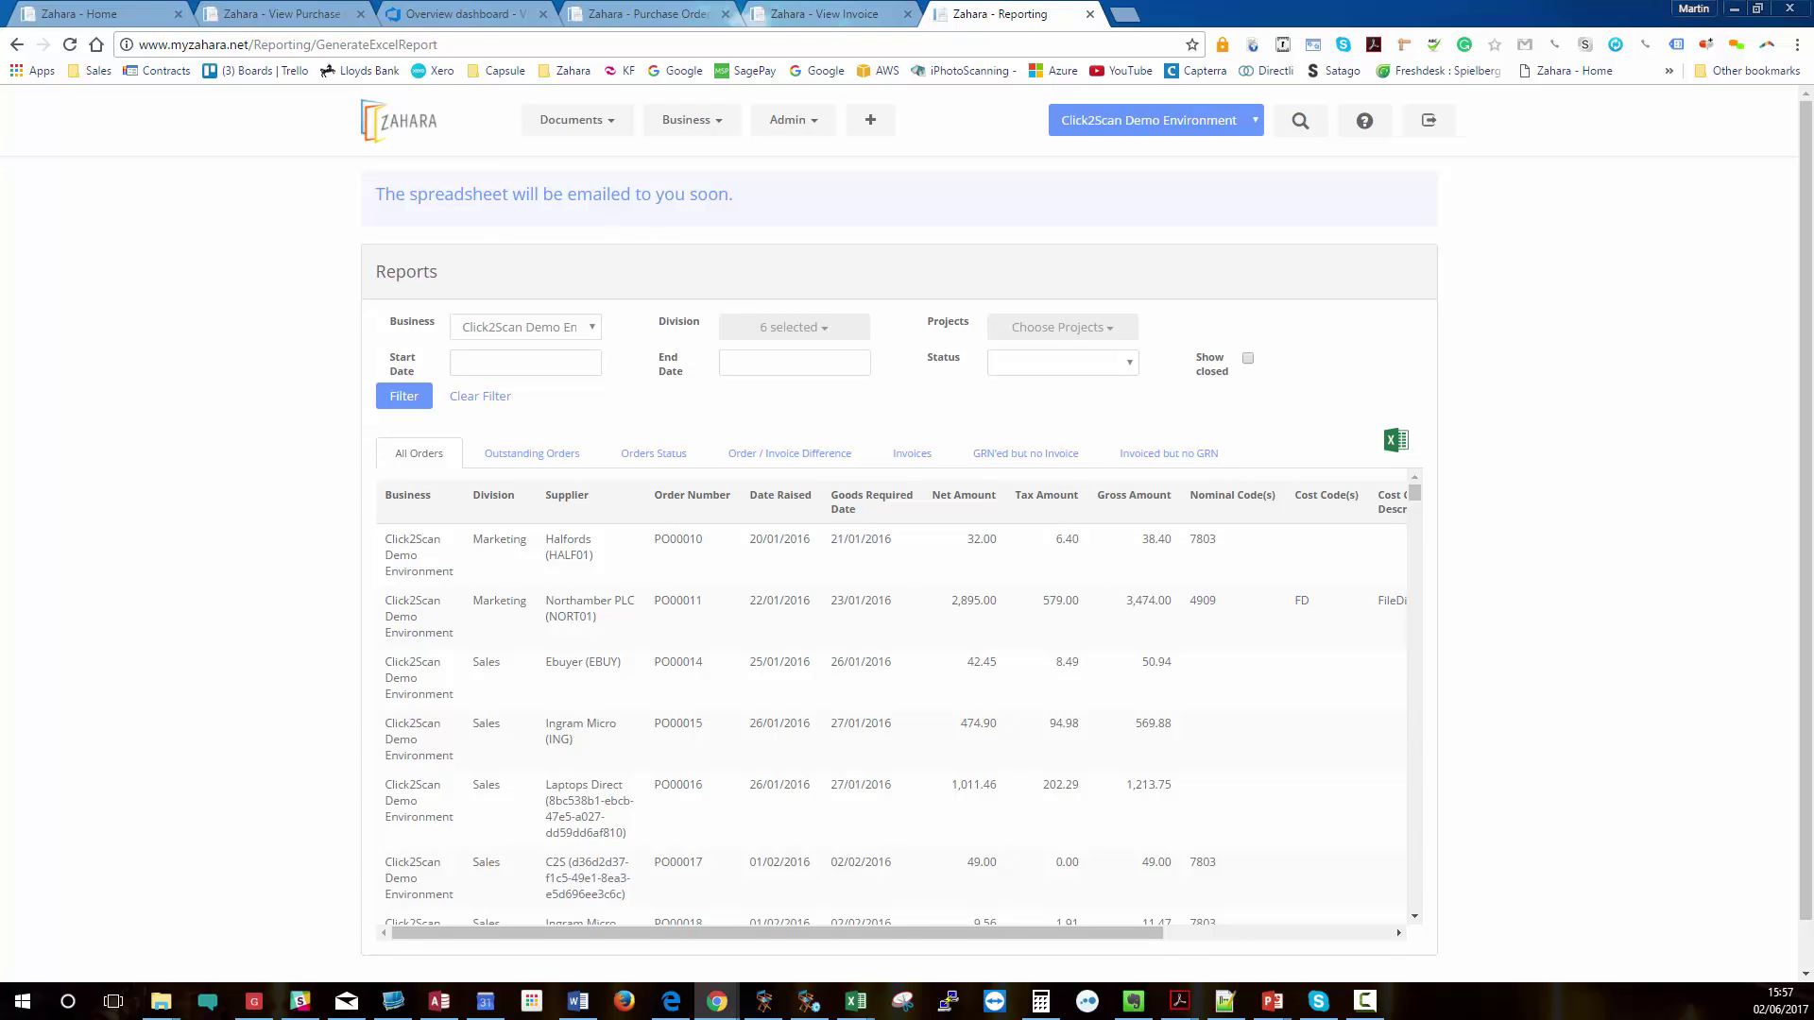
key("alt+Tab")
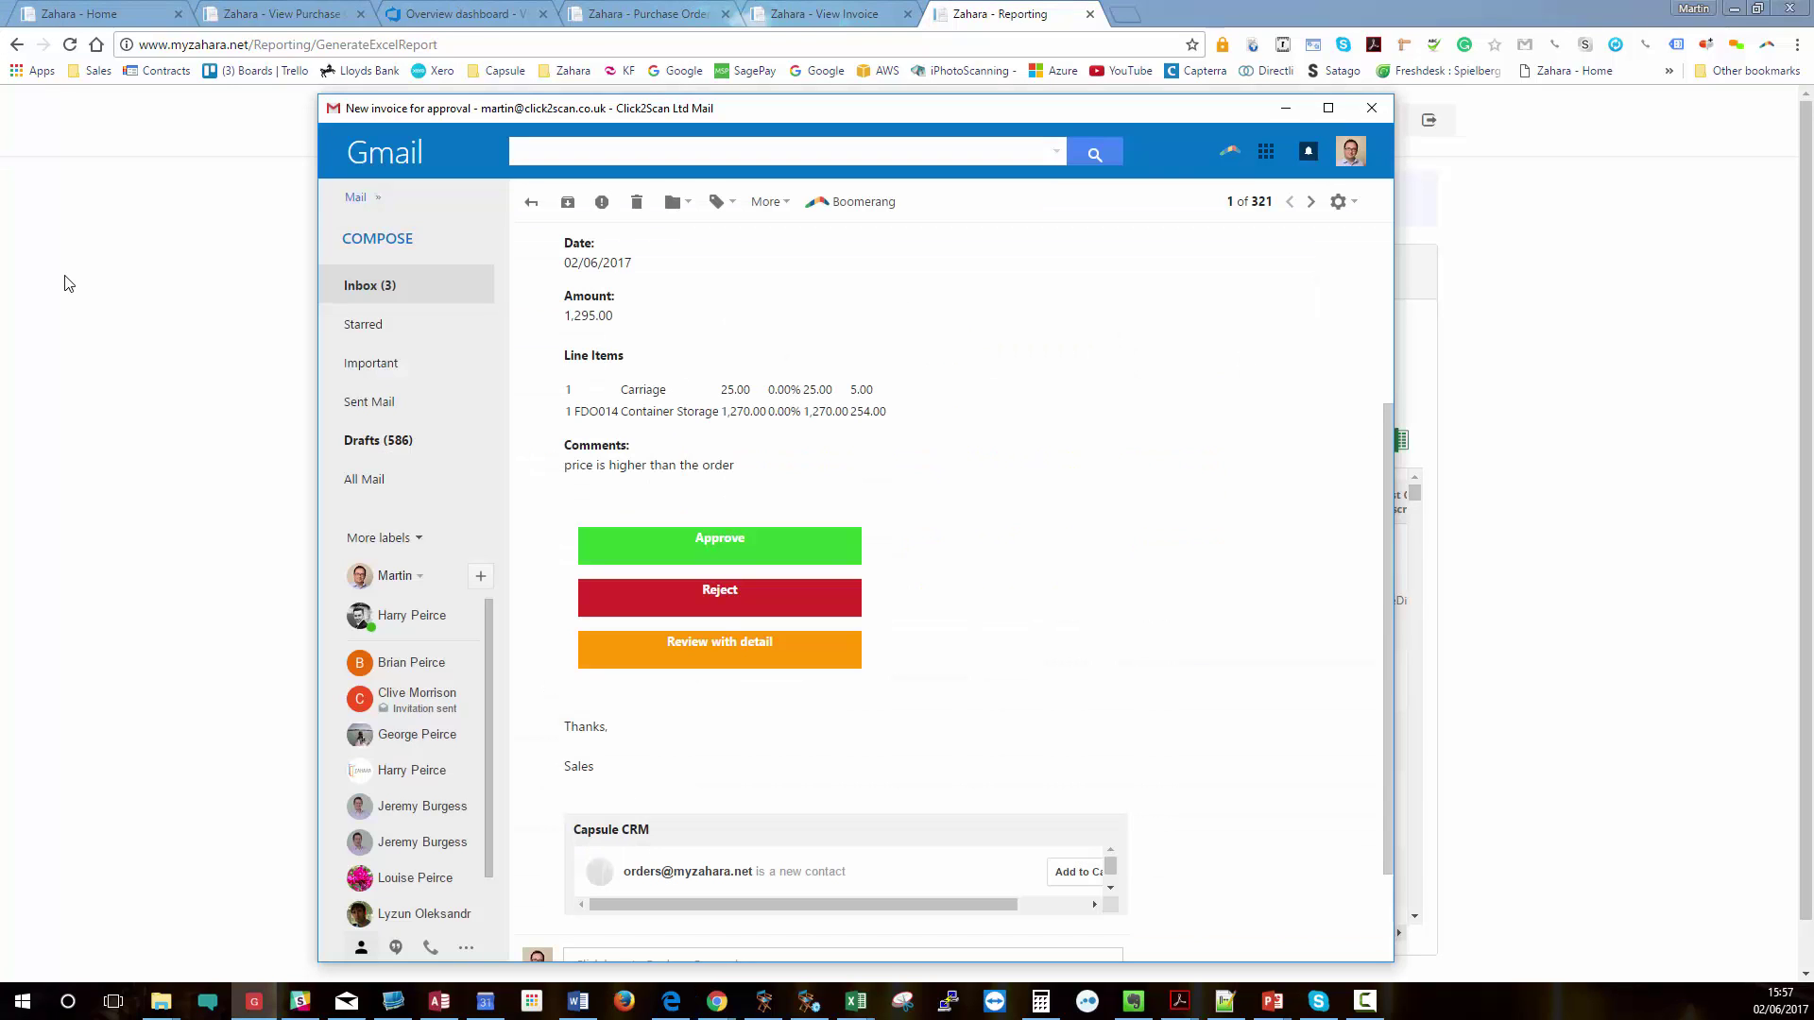
left_click(393, 285)
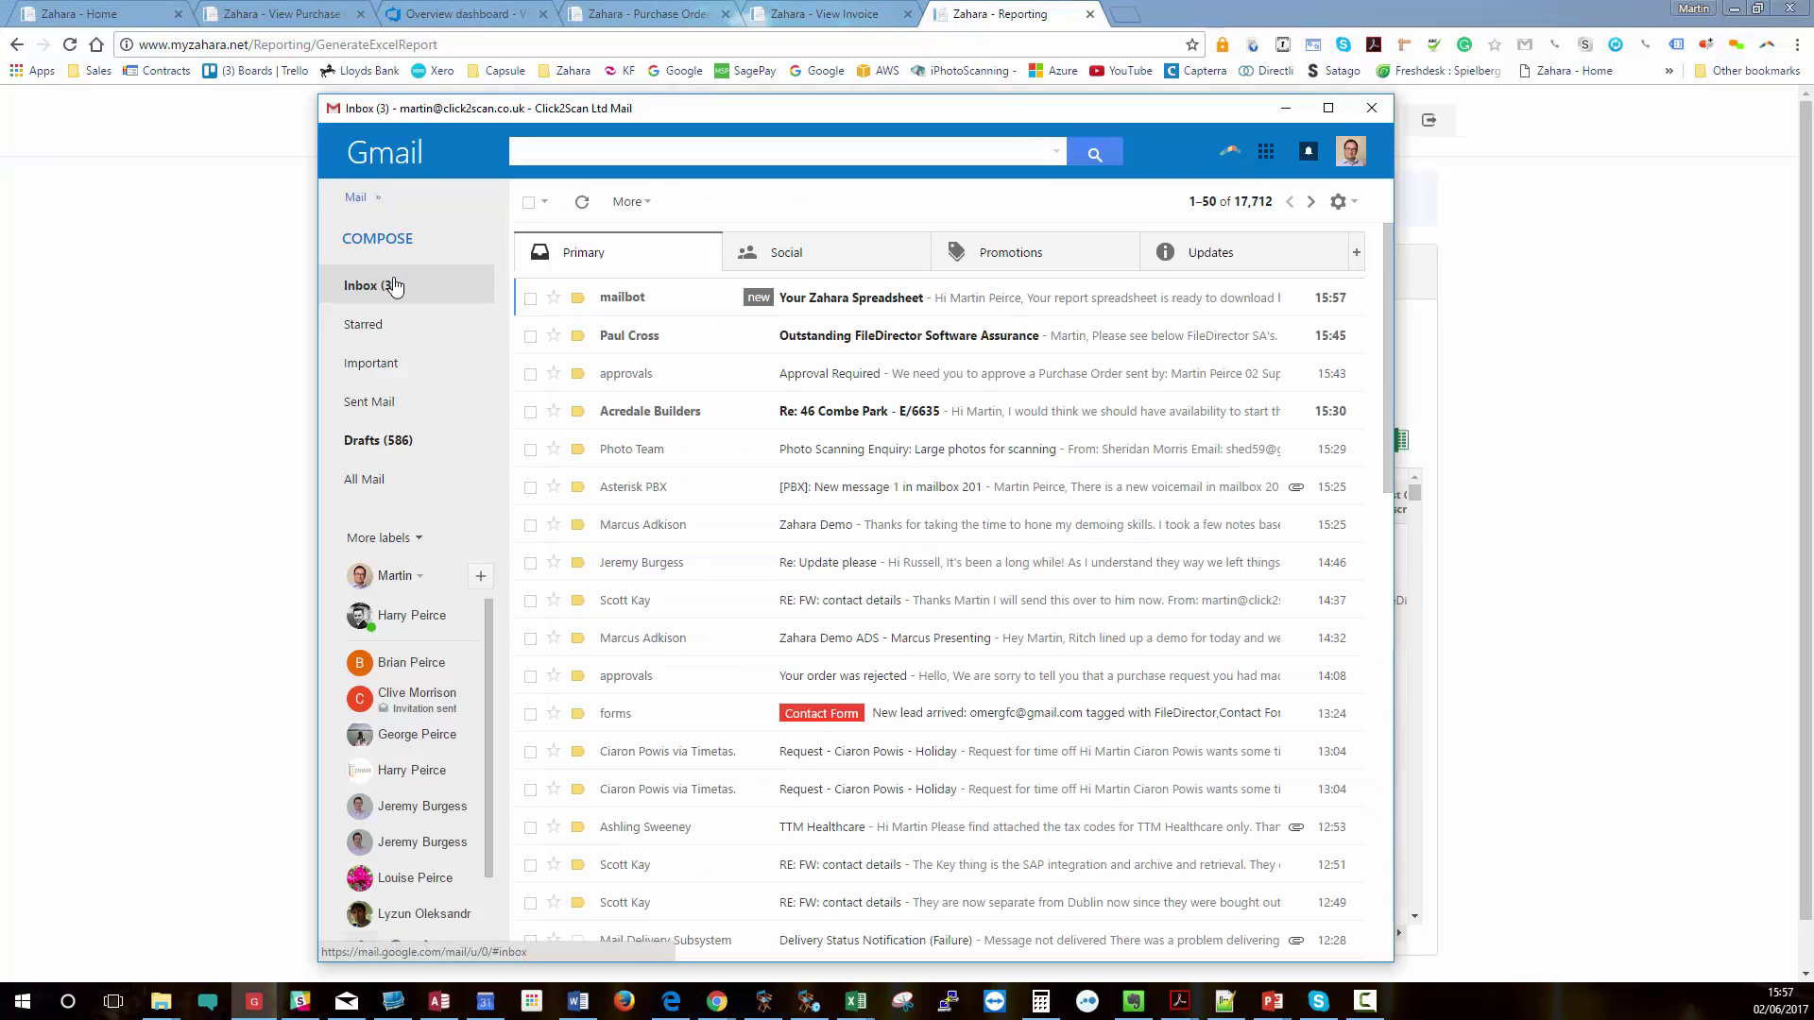
left_click(625, 307)
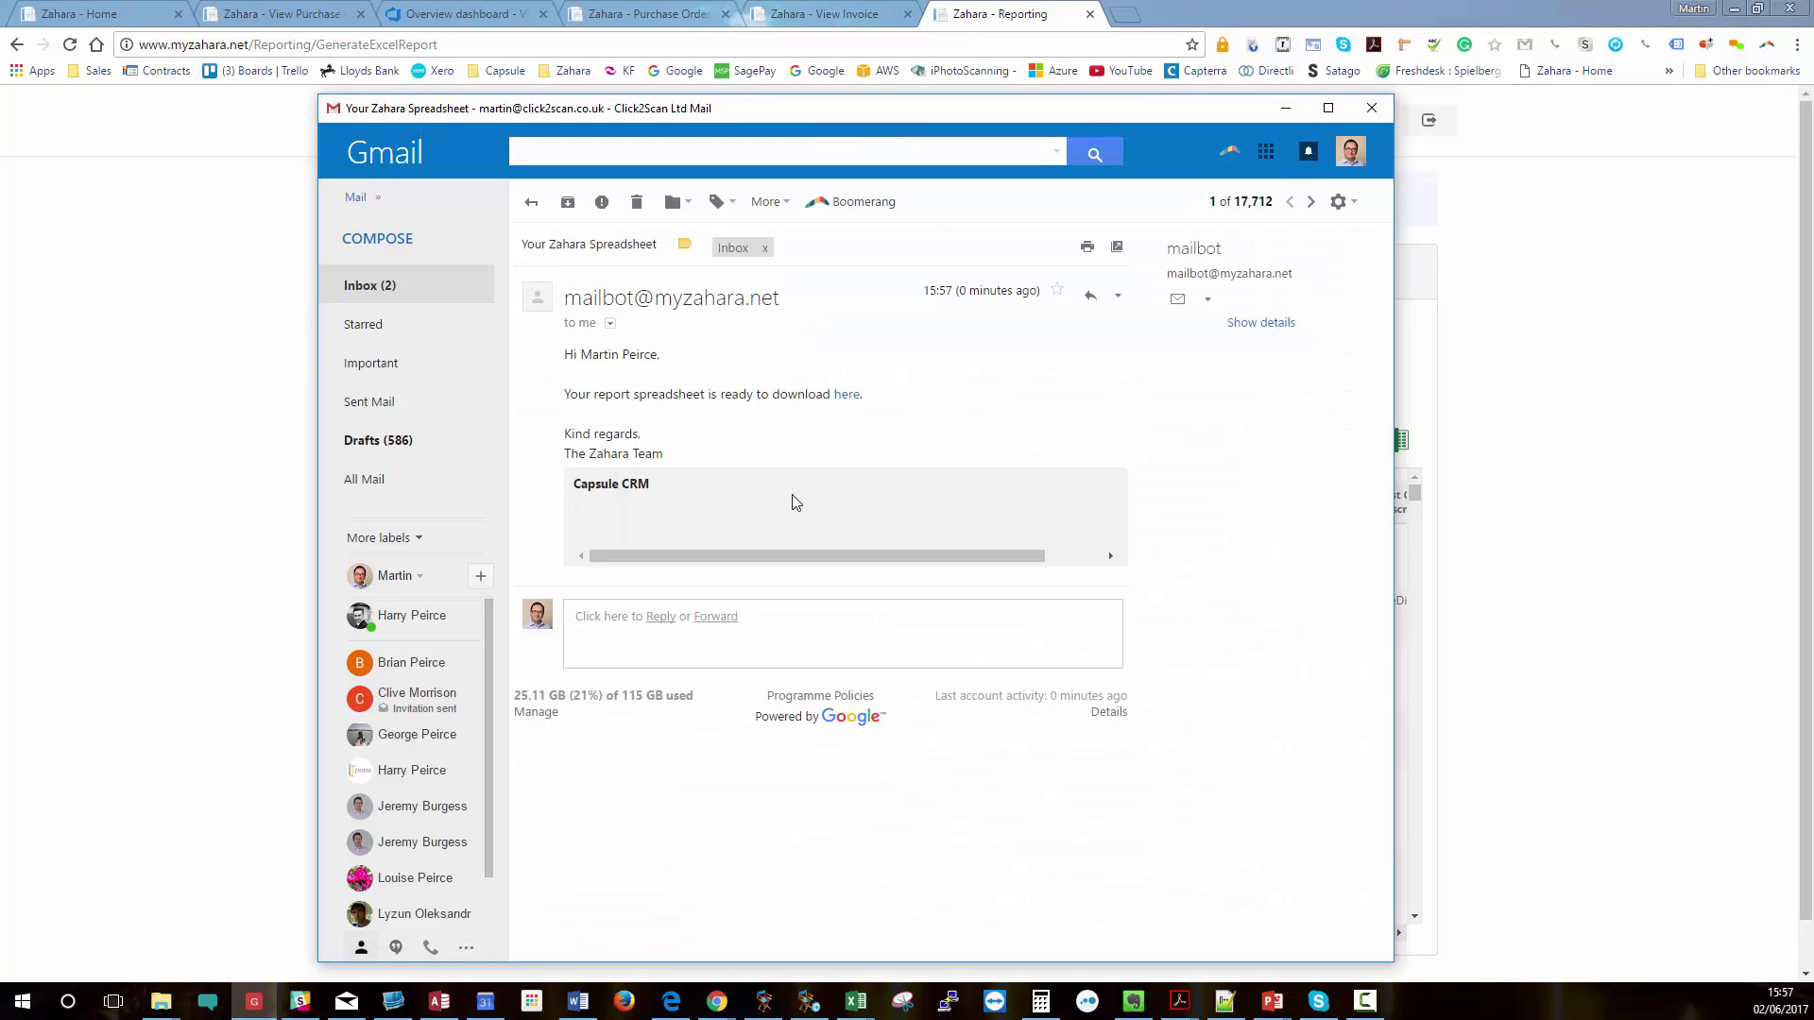
Download the report spreadsheet from the email, open it in Excel and enable editing.
left_click(848, 401)
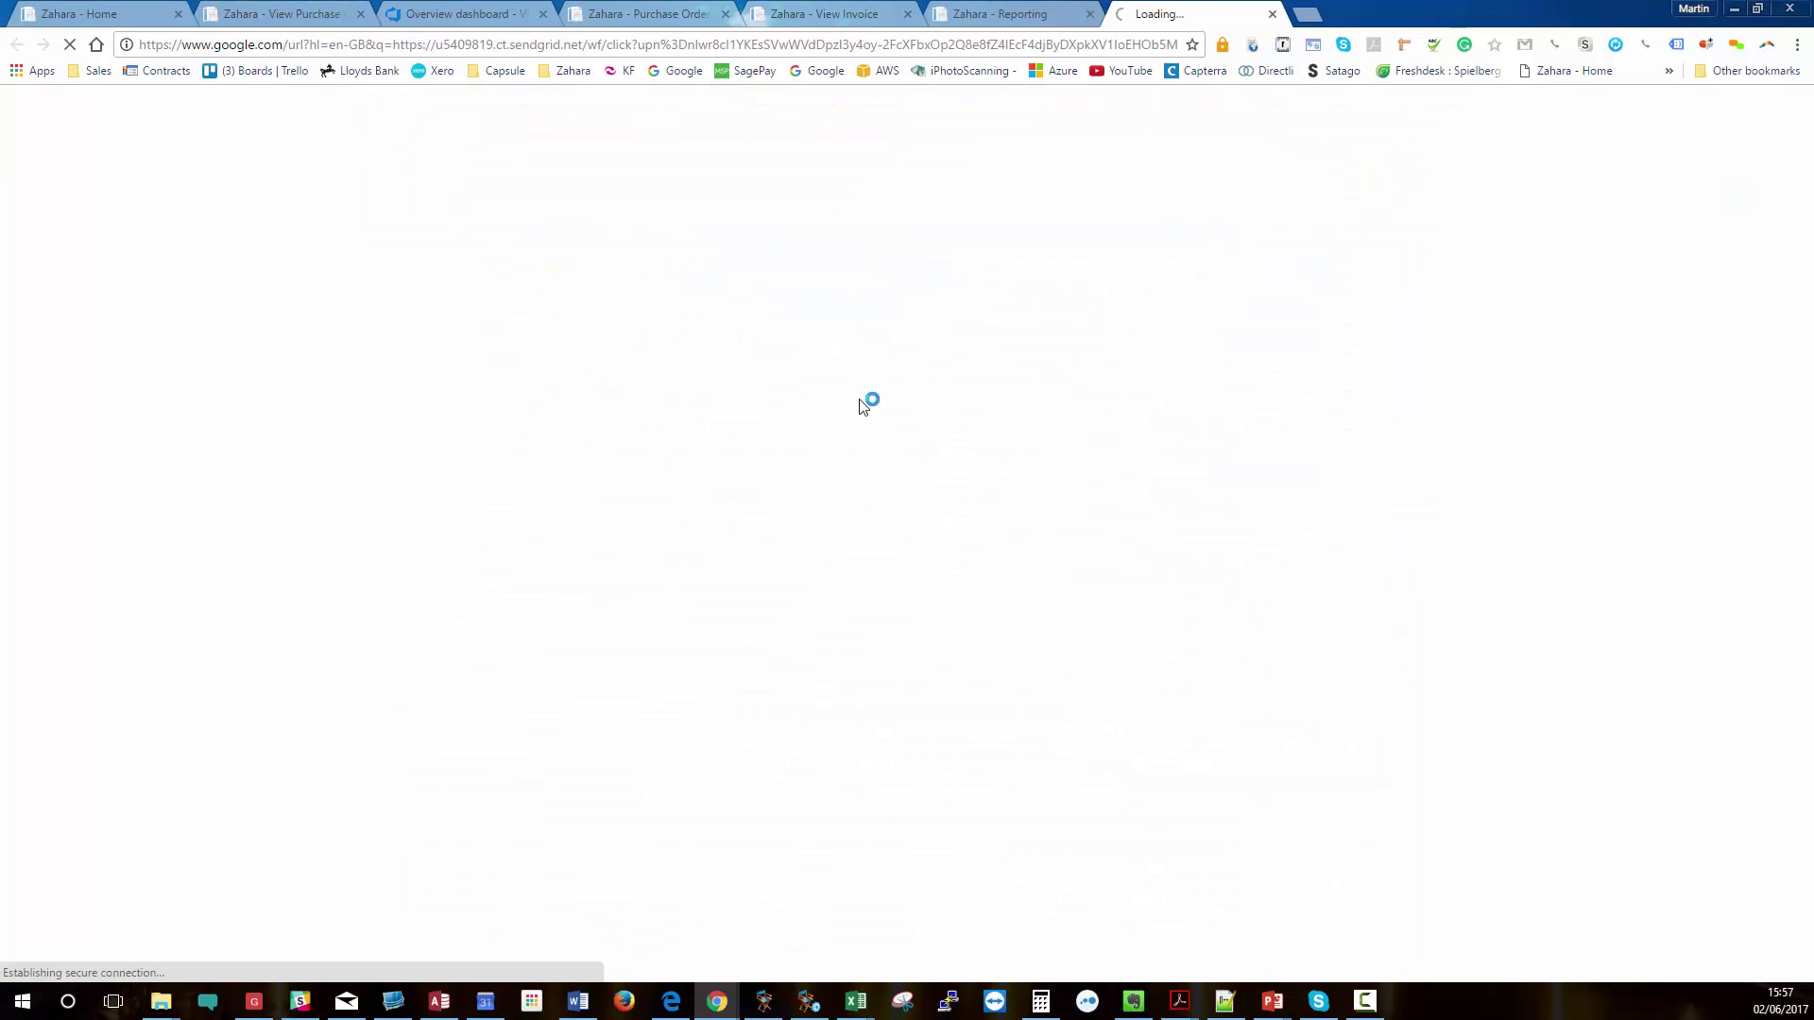
left_click(135, 964)
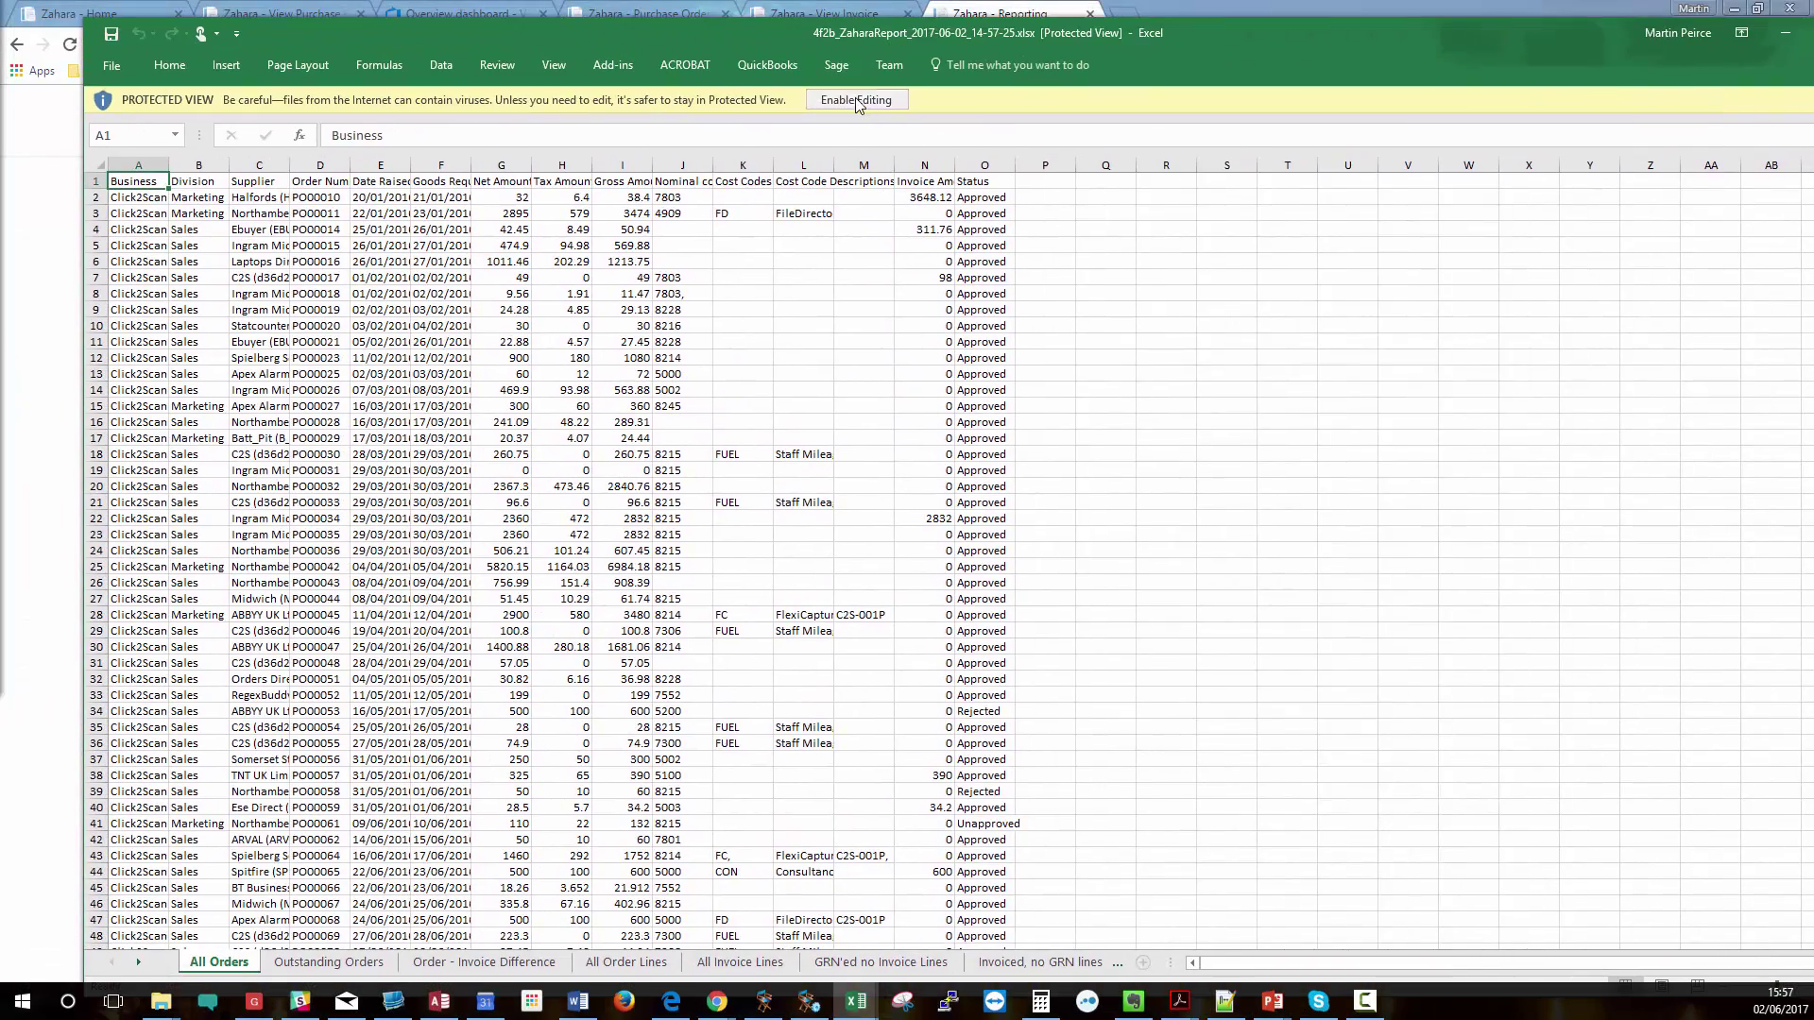
left_click(857, 100)
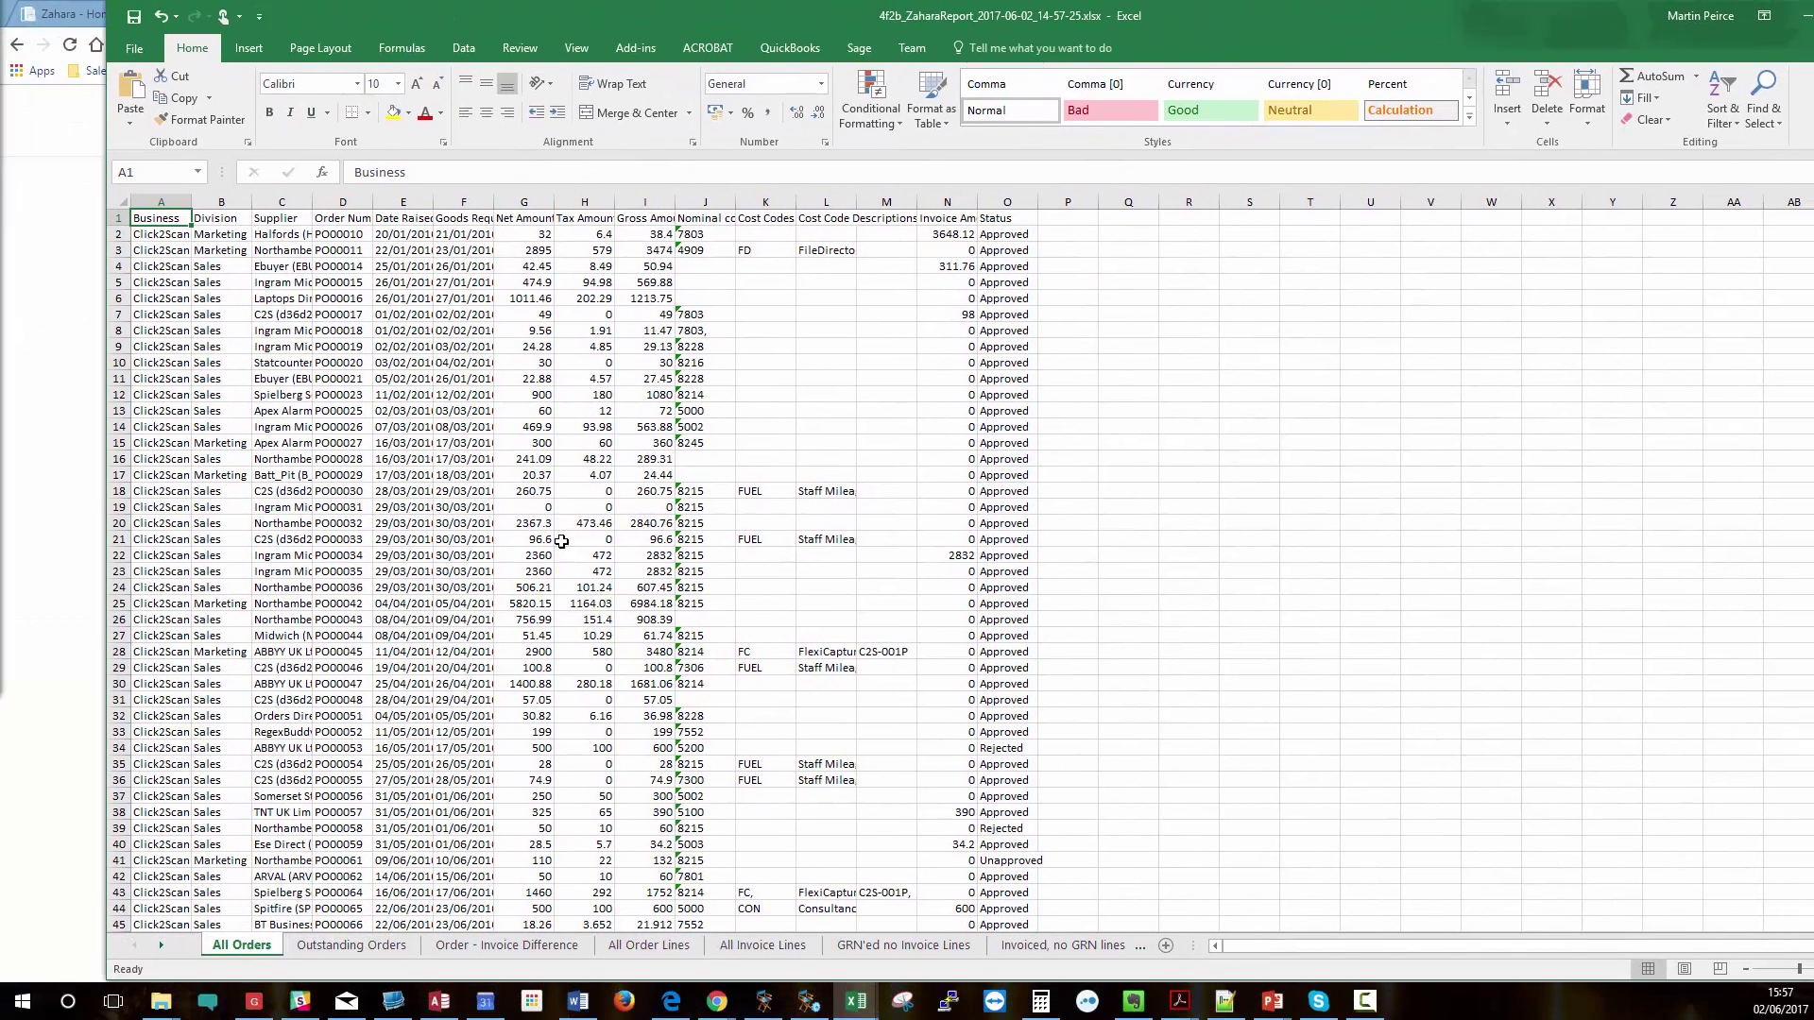
Look through the Outstanding Orders, Order - Invoice Difference and All Order Lines sheets, and minimise the workbook.
left_click(364, 951)
left_click(507, 951)
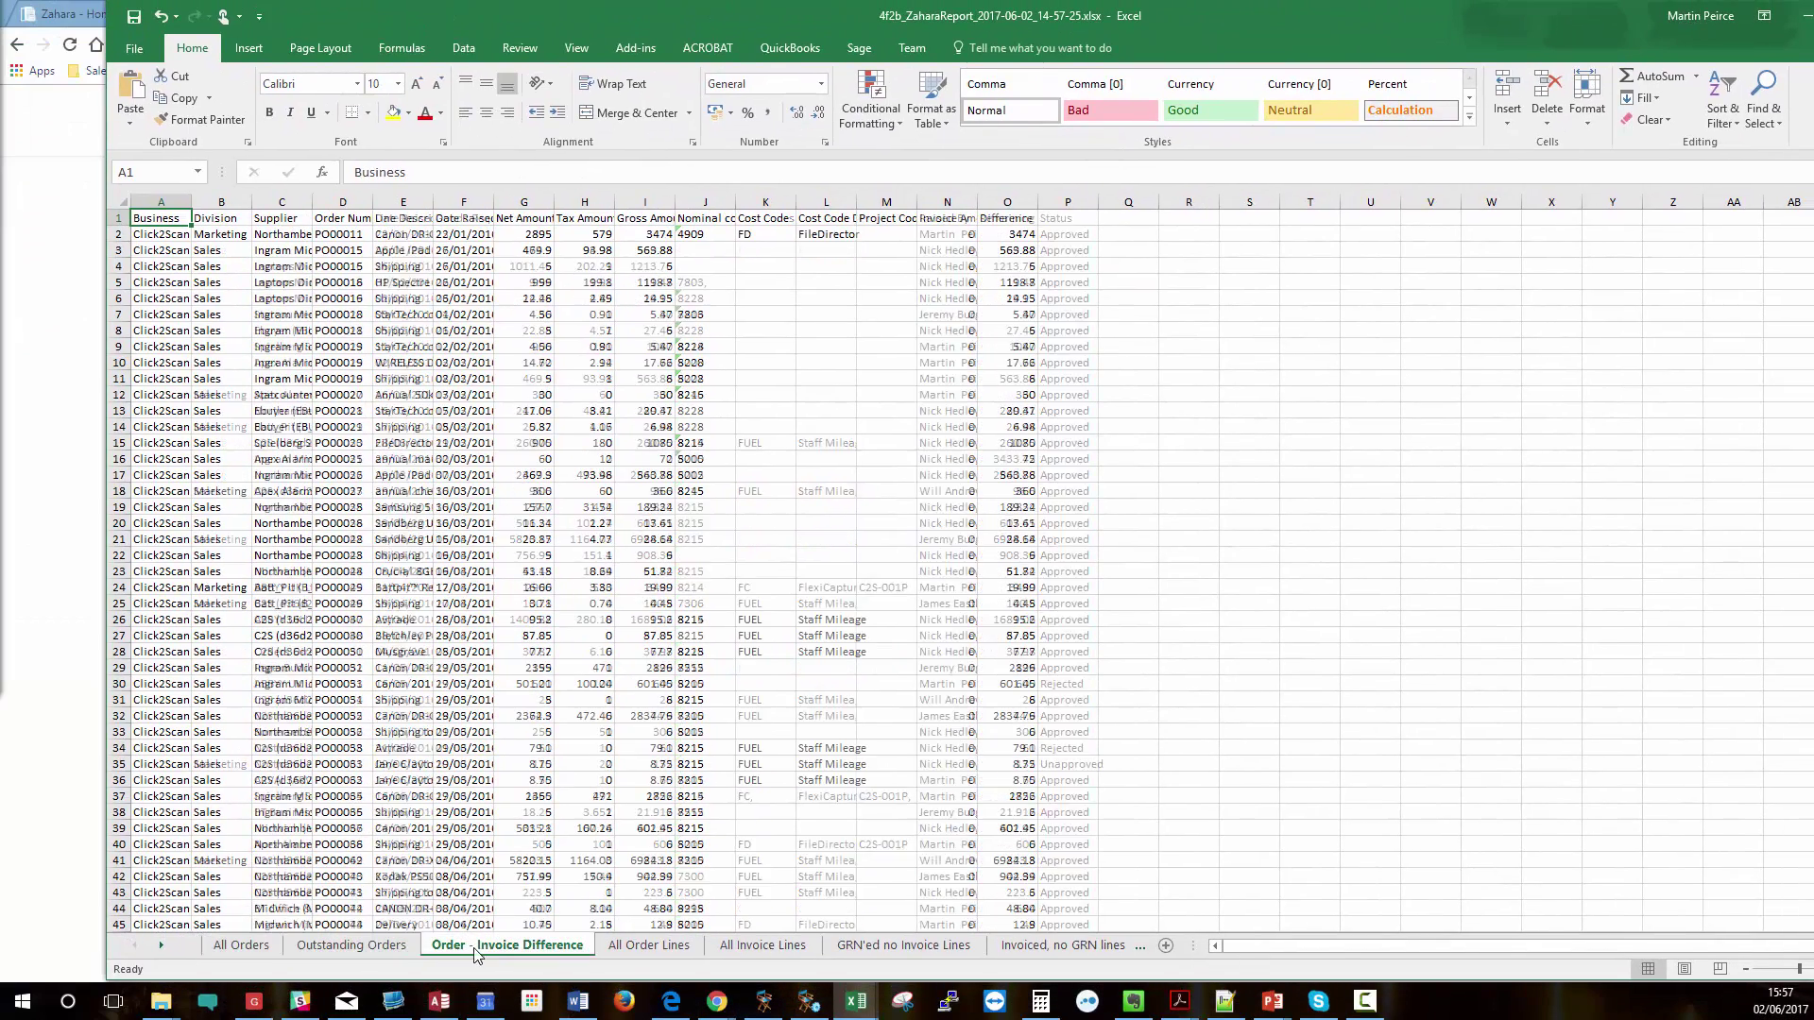
left_click(651, 950)
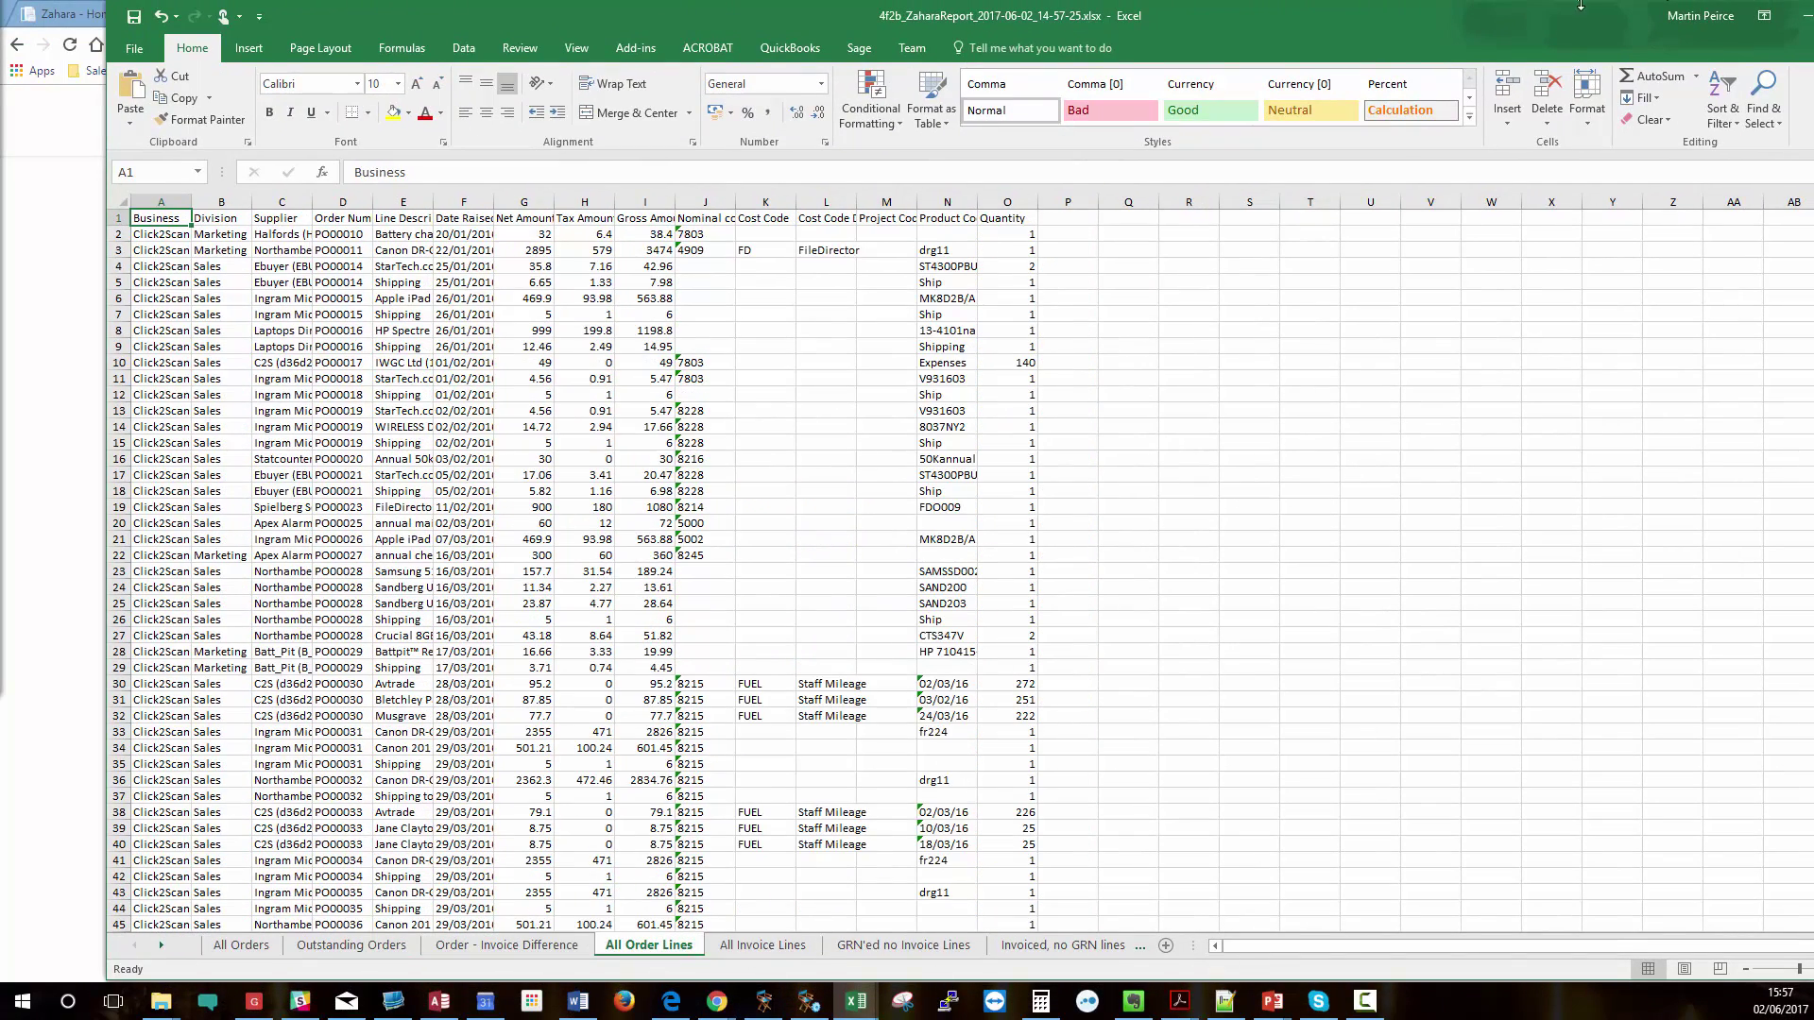
left_click_drag(1601, 24, 1497, 42)
left_click(1700, 46)
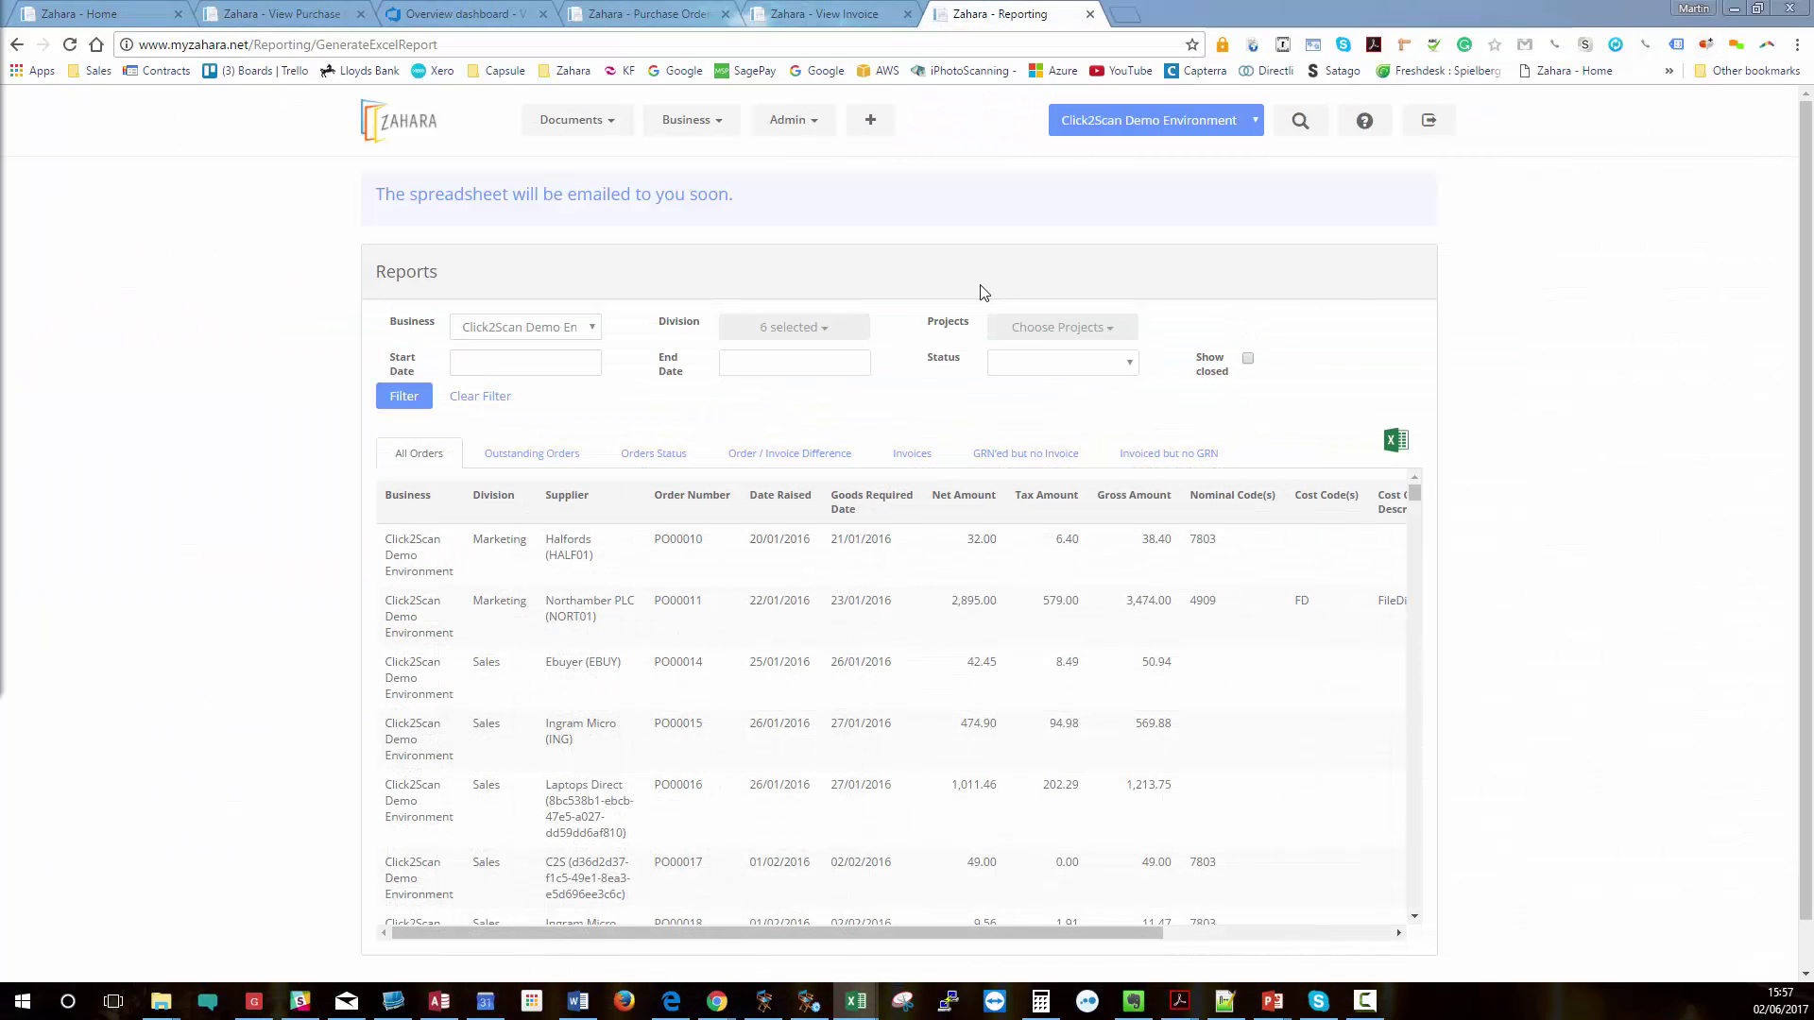
Open the Zahara Analysis page and review the spend charts by user, supplier, division and product.
left_click(787, 121)
left_click(794, 175)
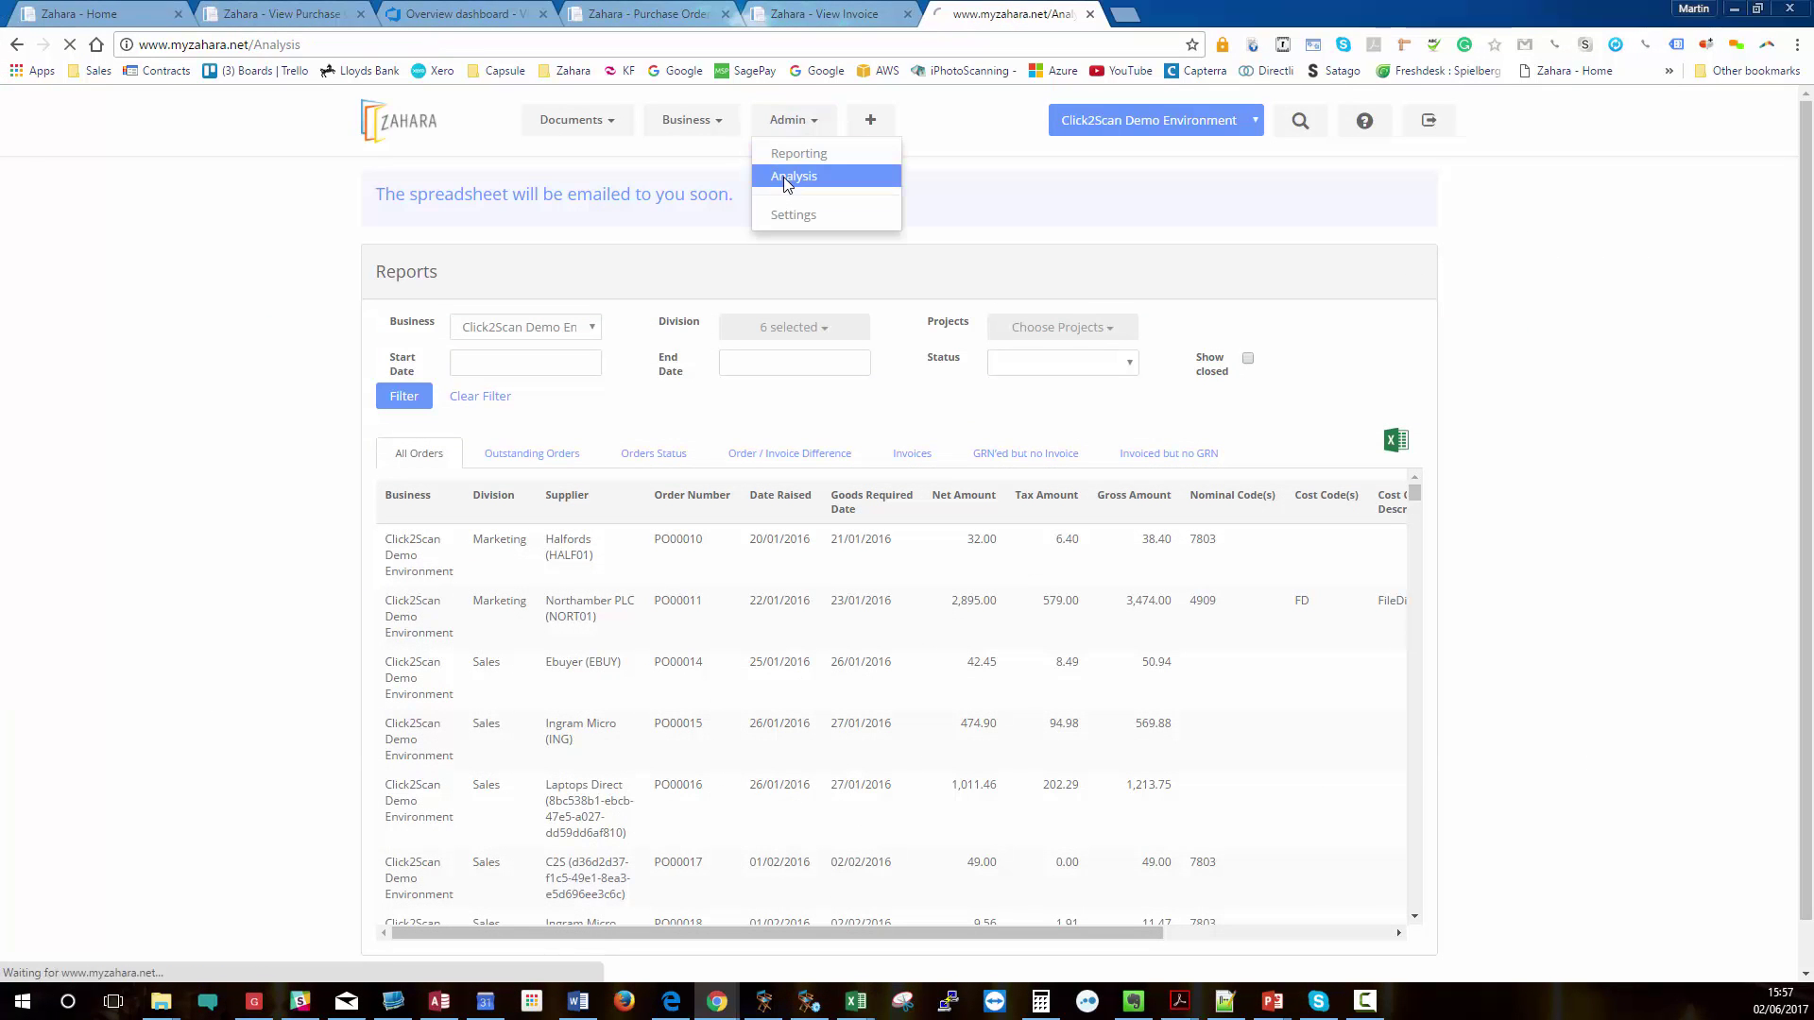
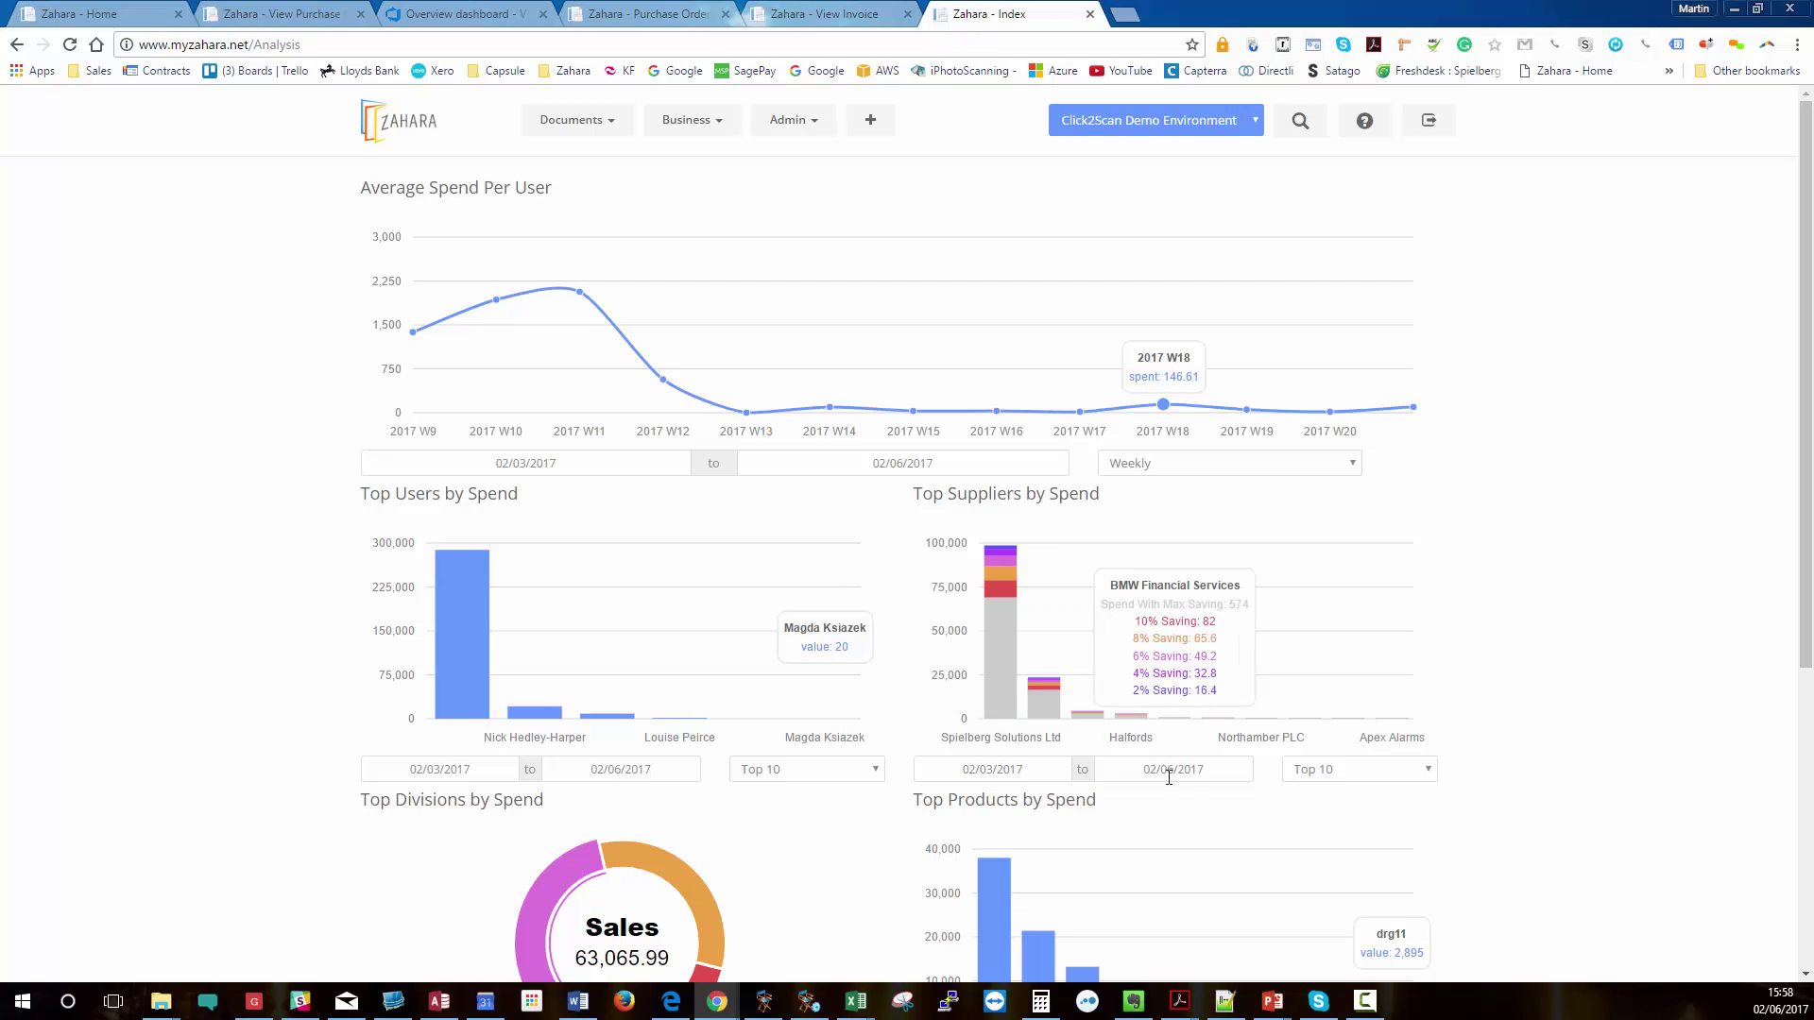
scroll(1201, 757, "down", 5)
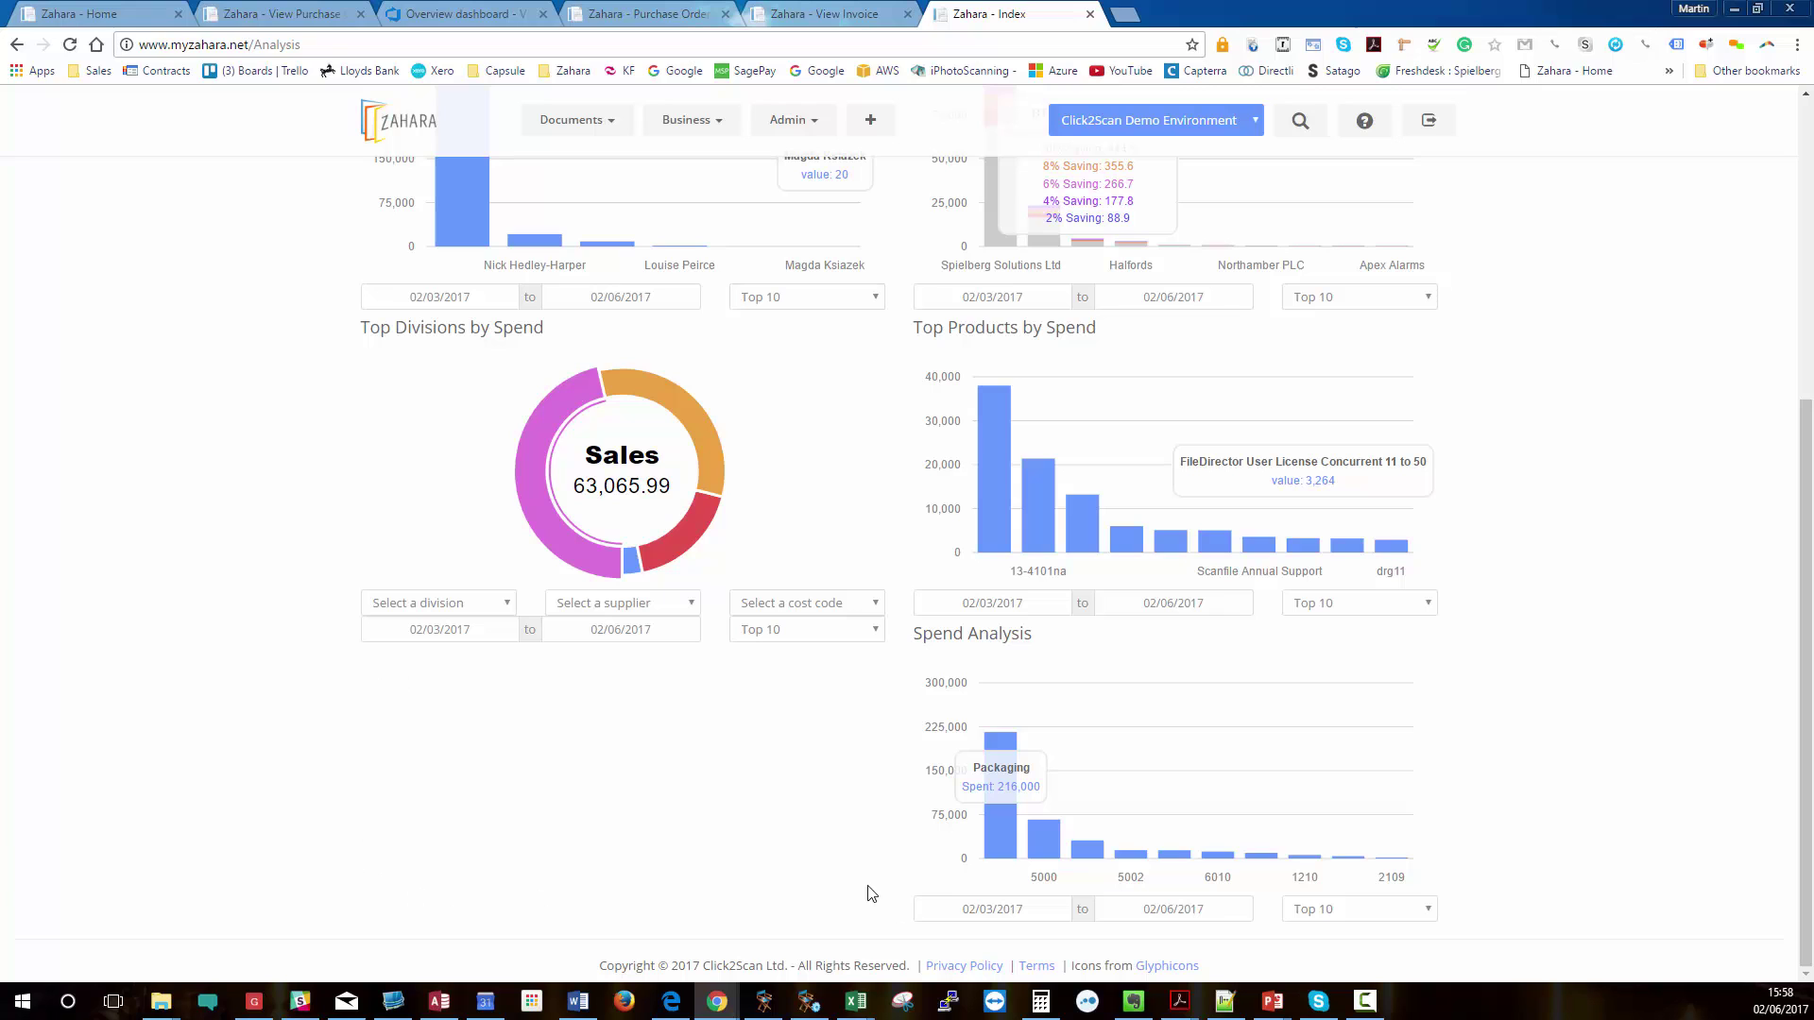
scroll(858, 889, "up", 5)
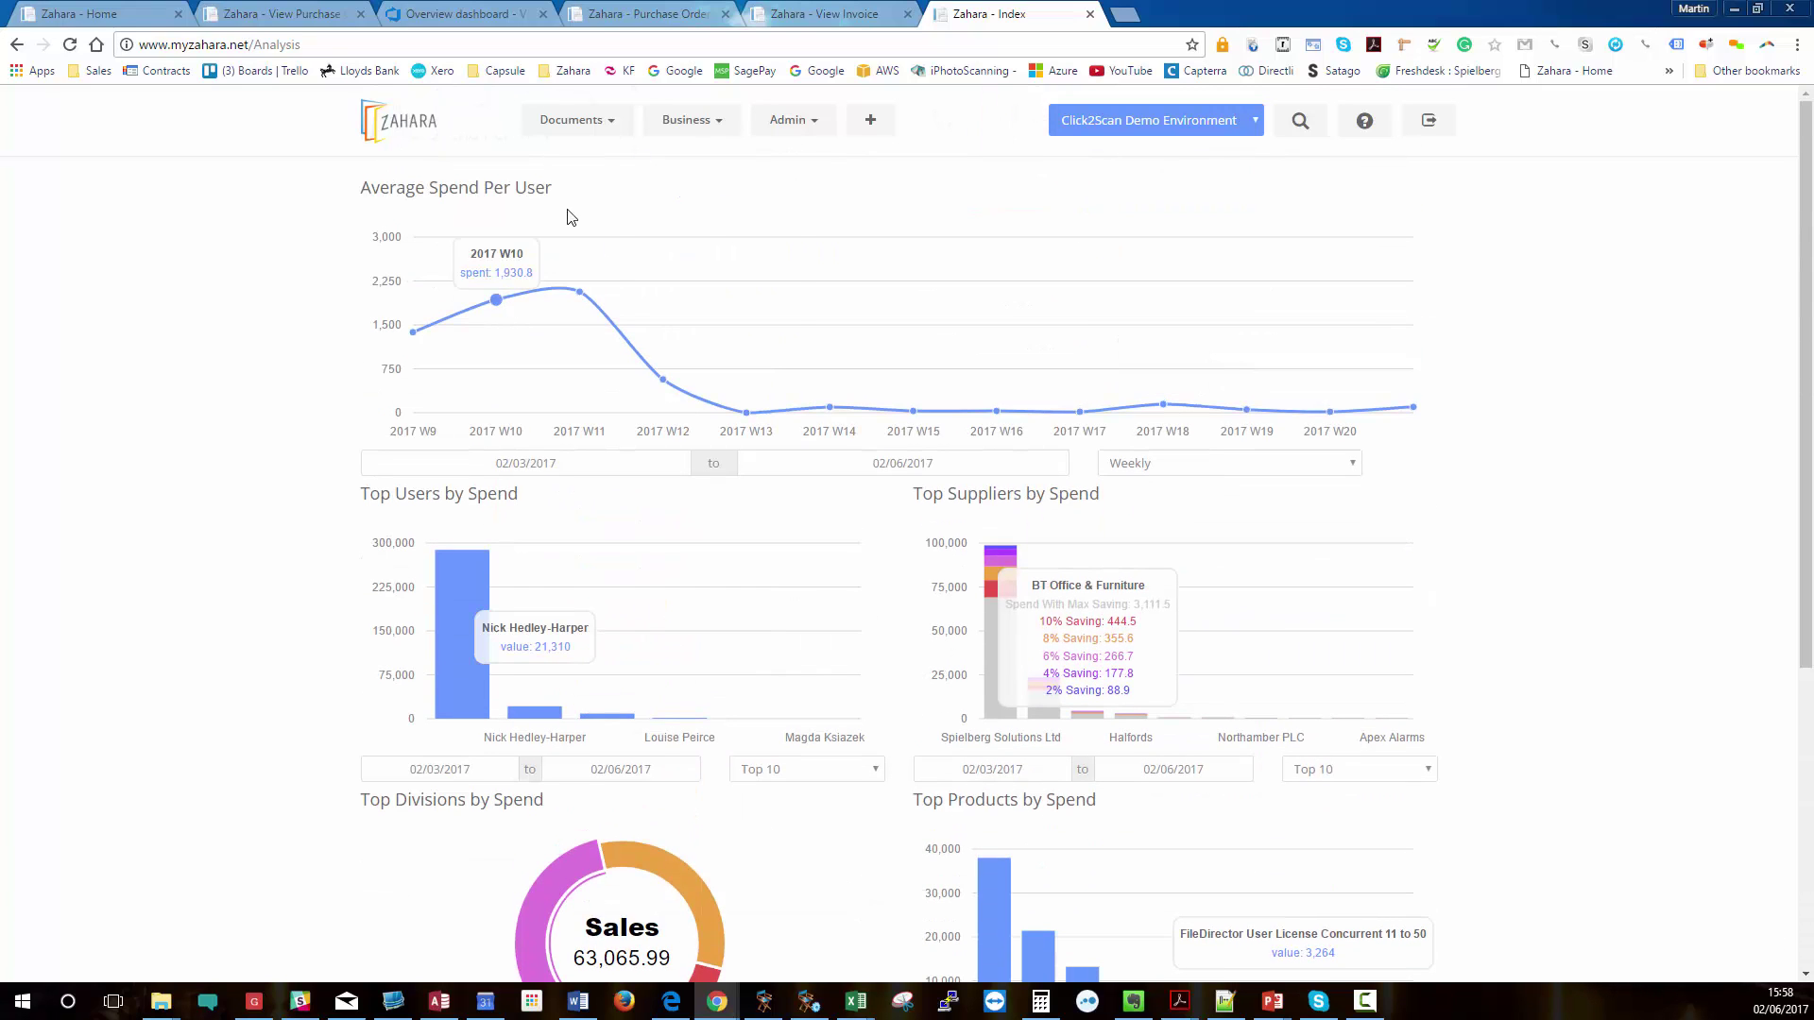
Review the available business and document areas, and open the settings for the Click2Scan Demo Environment business.
left_click(686, 123)
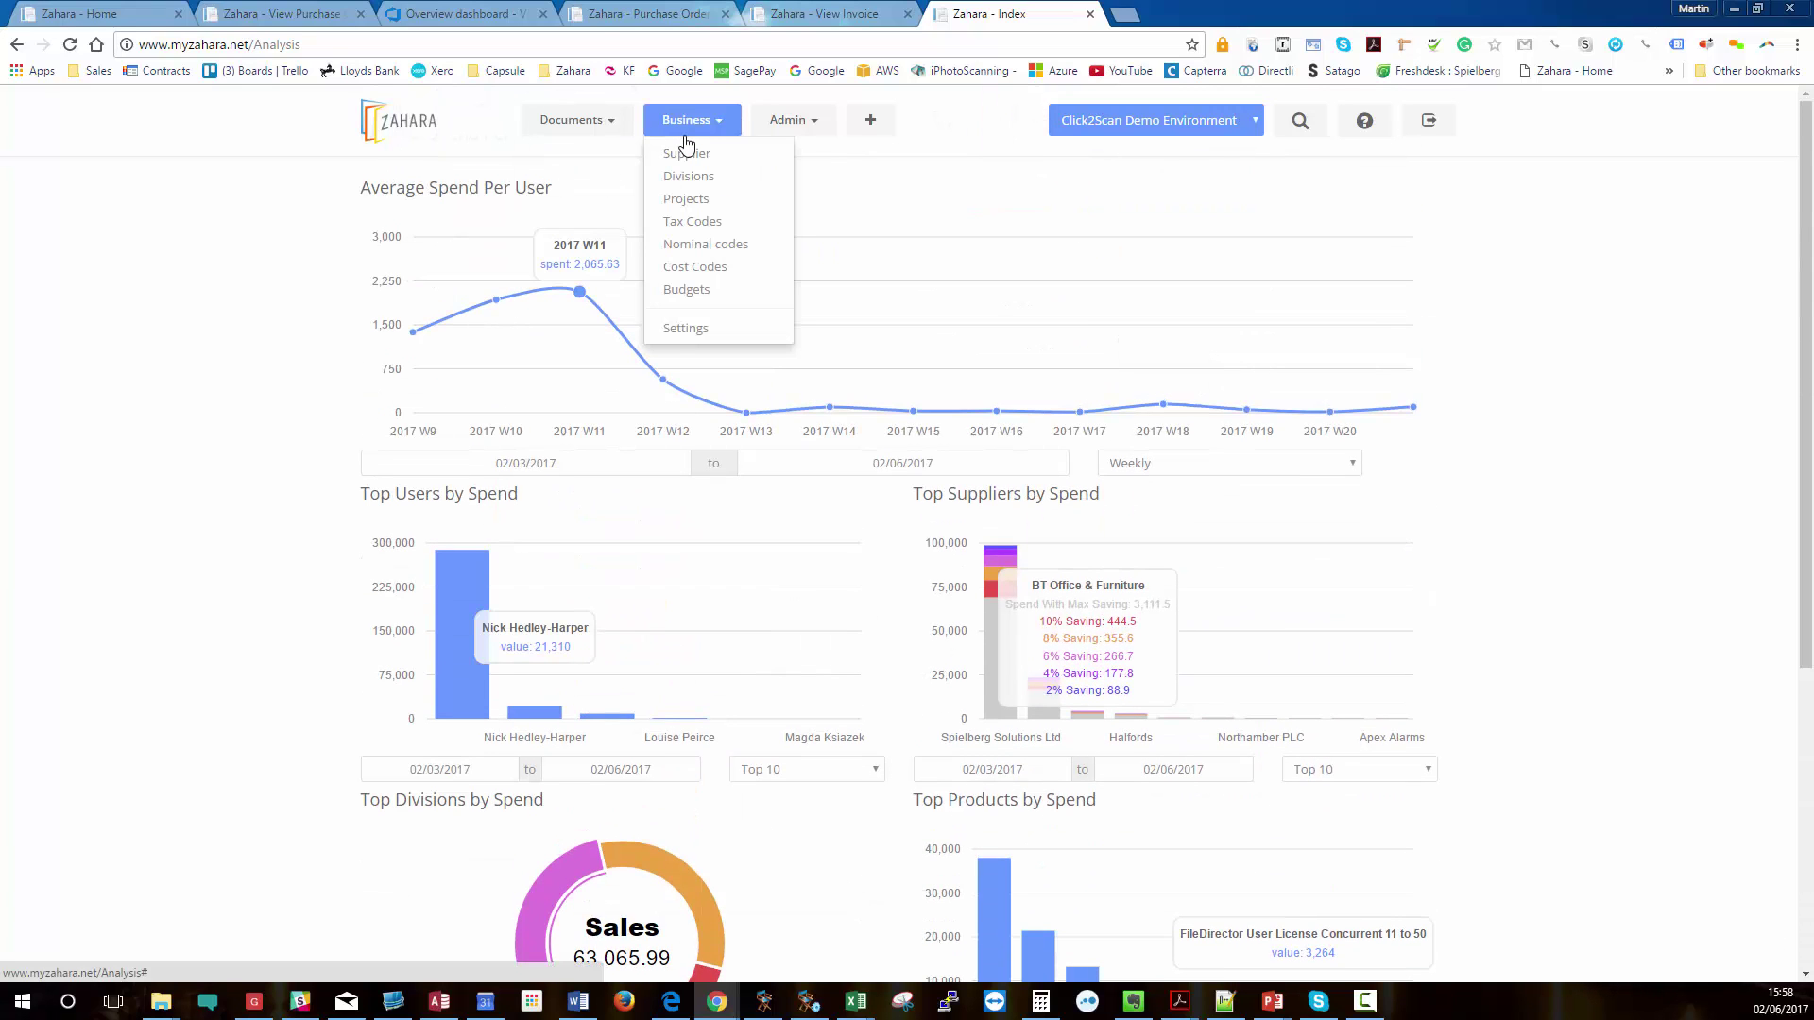
left_click(581, 133)
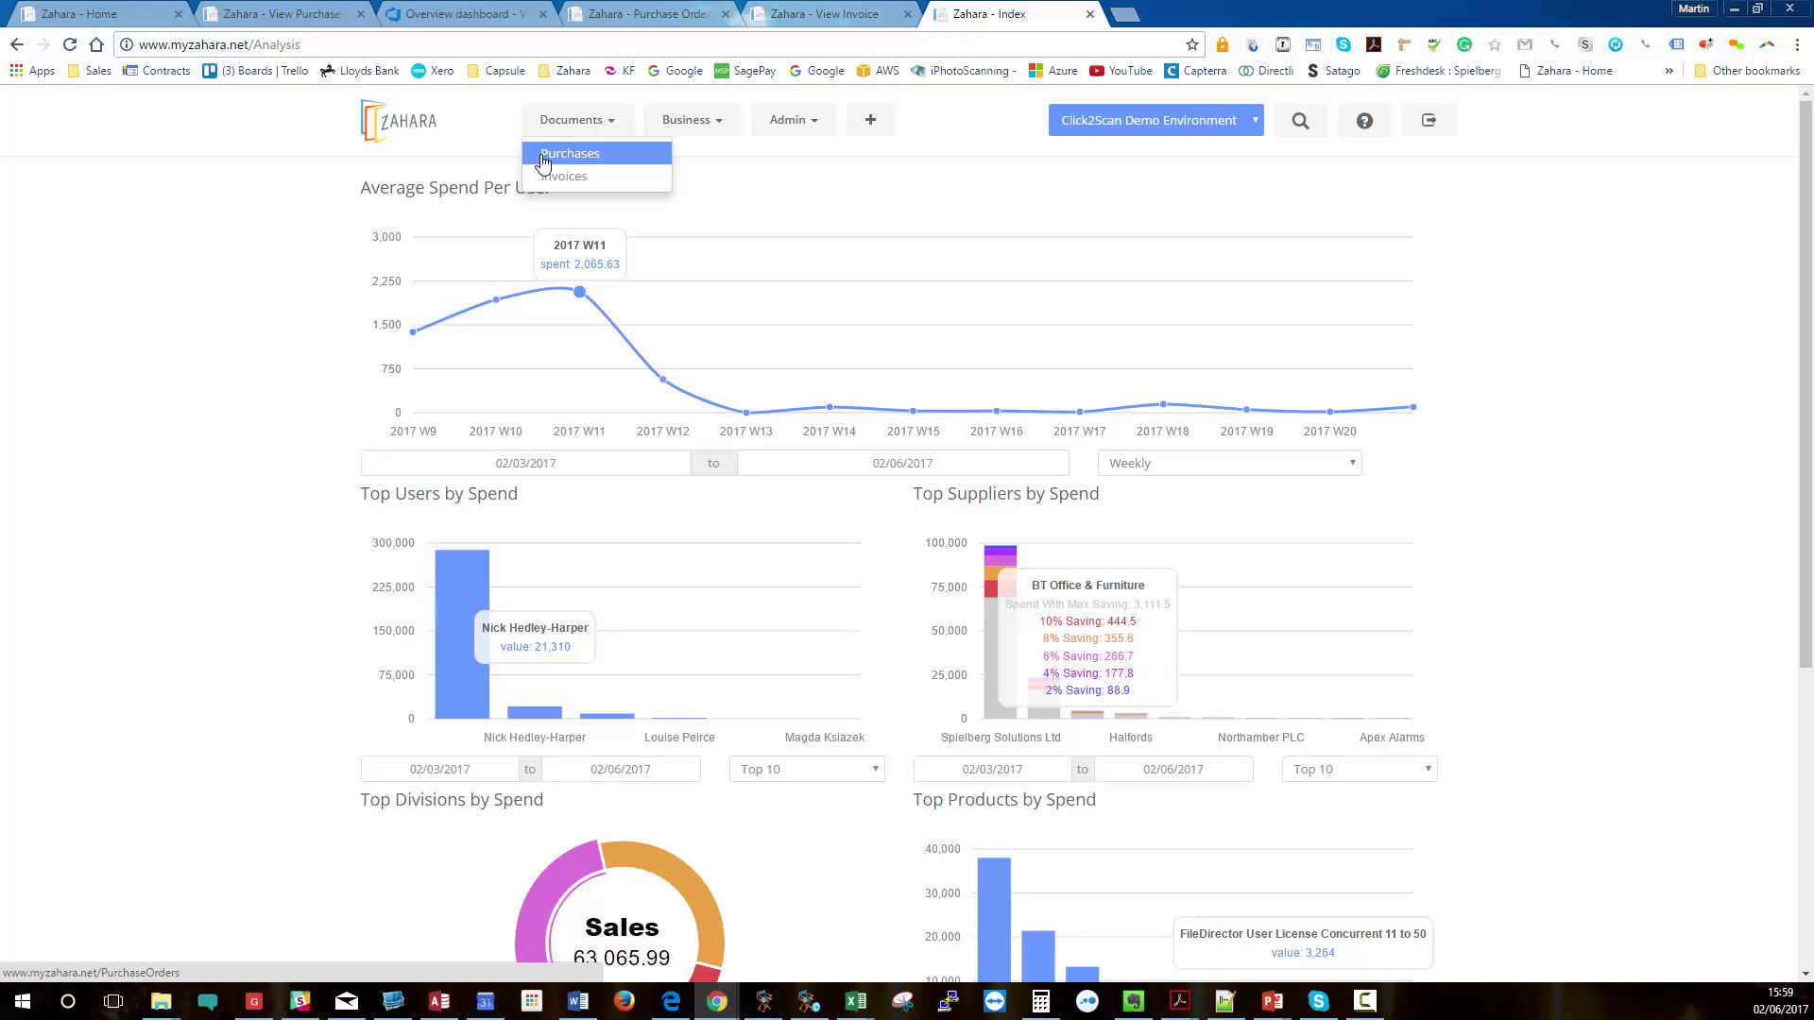
left_click(695, 123)
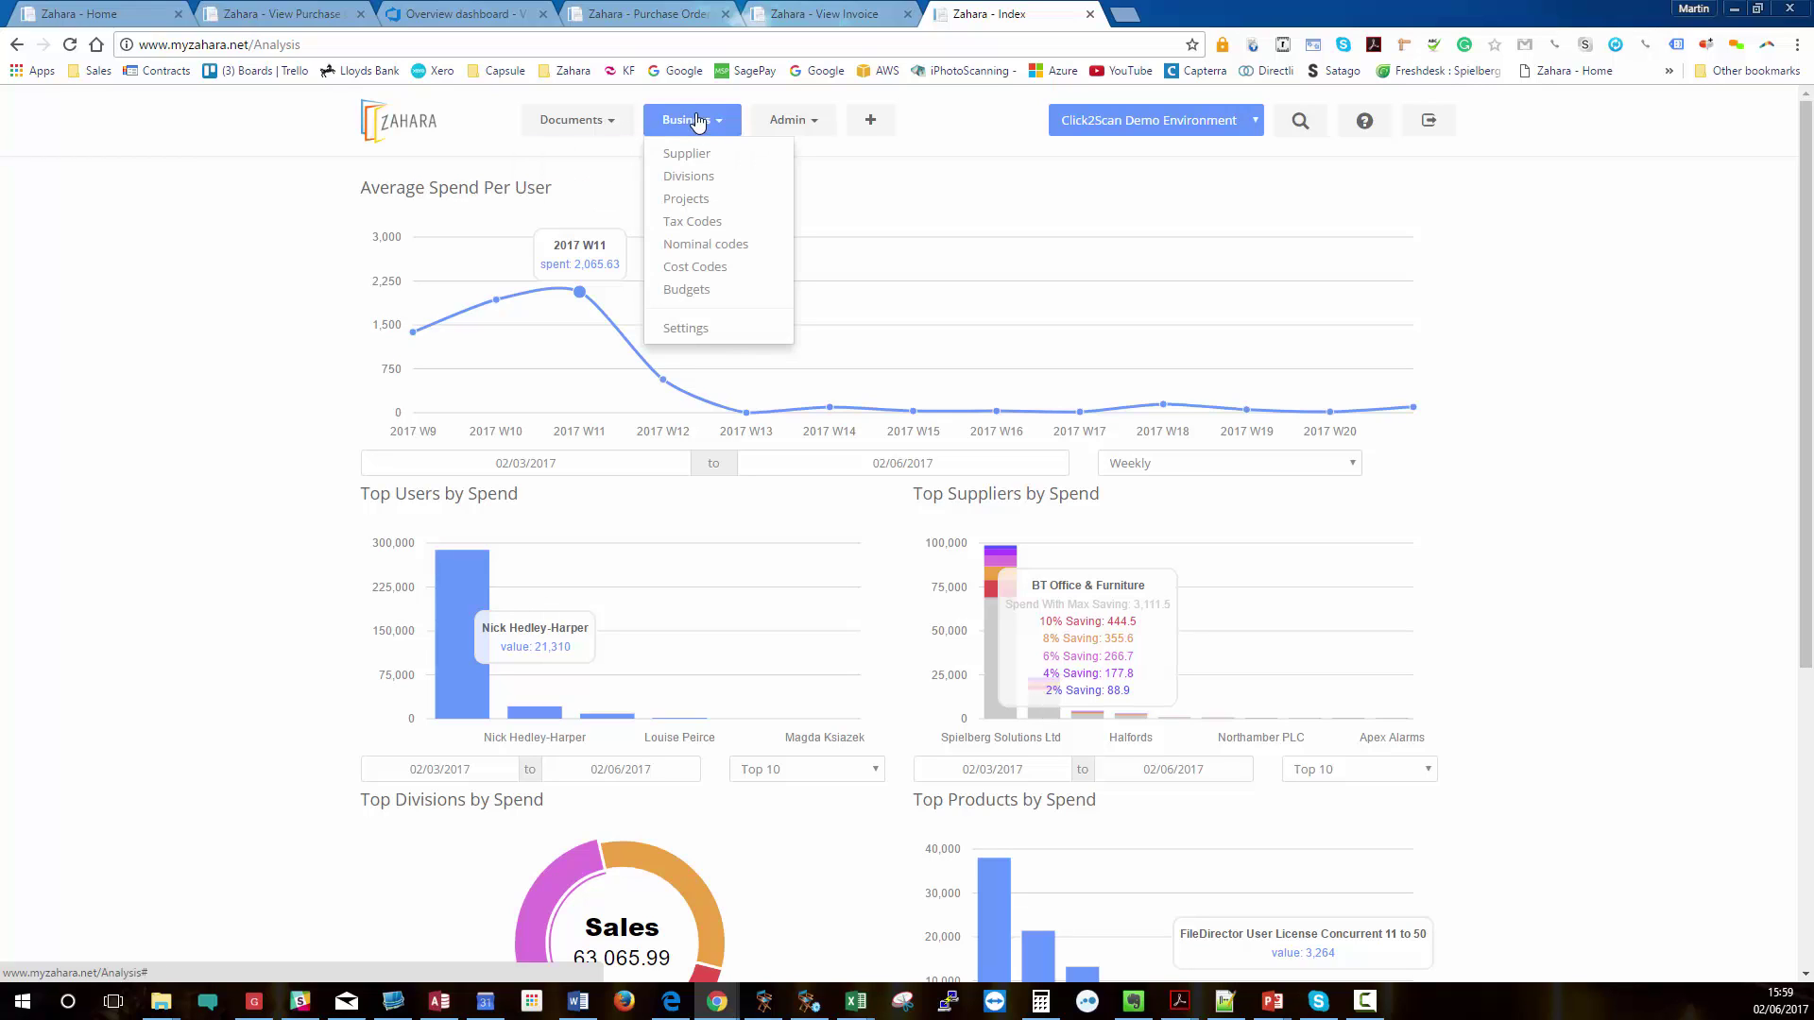
left_click(707, 333)
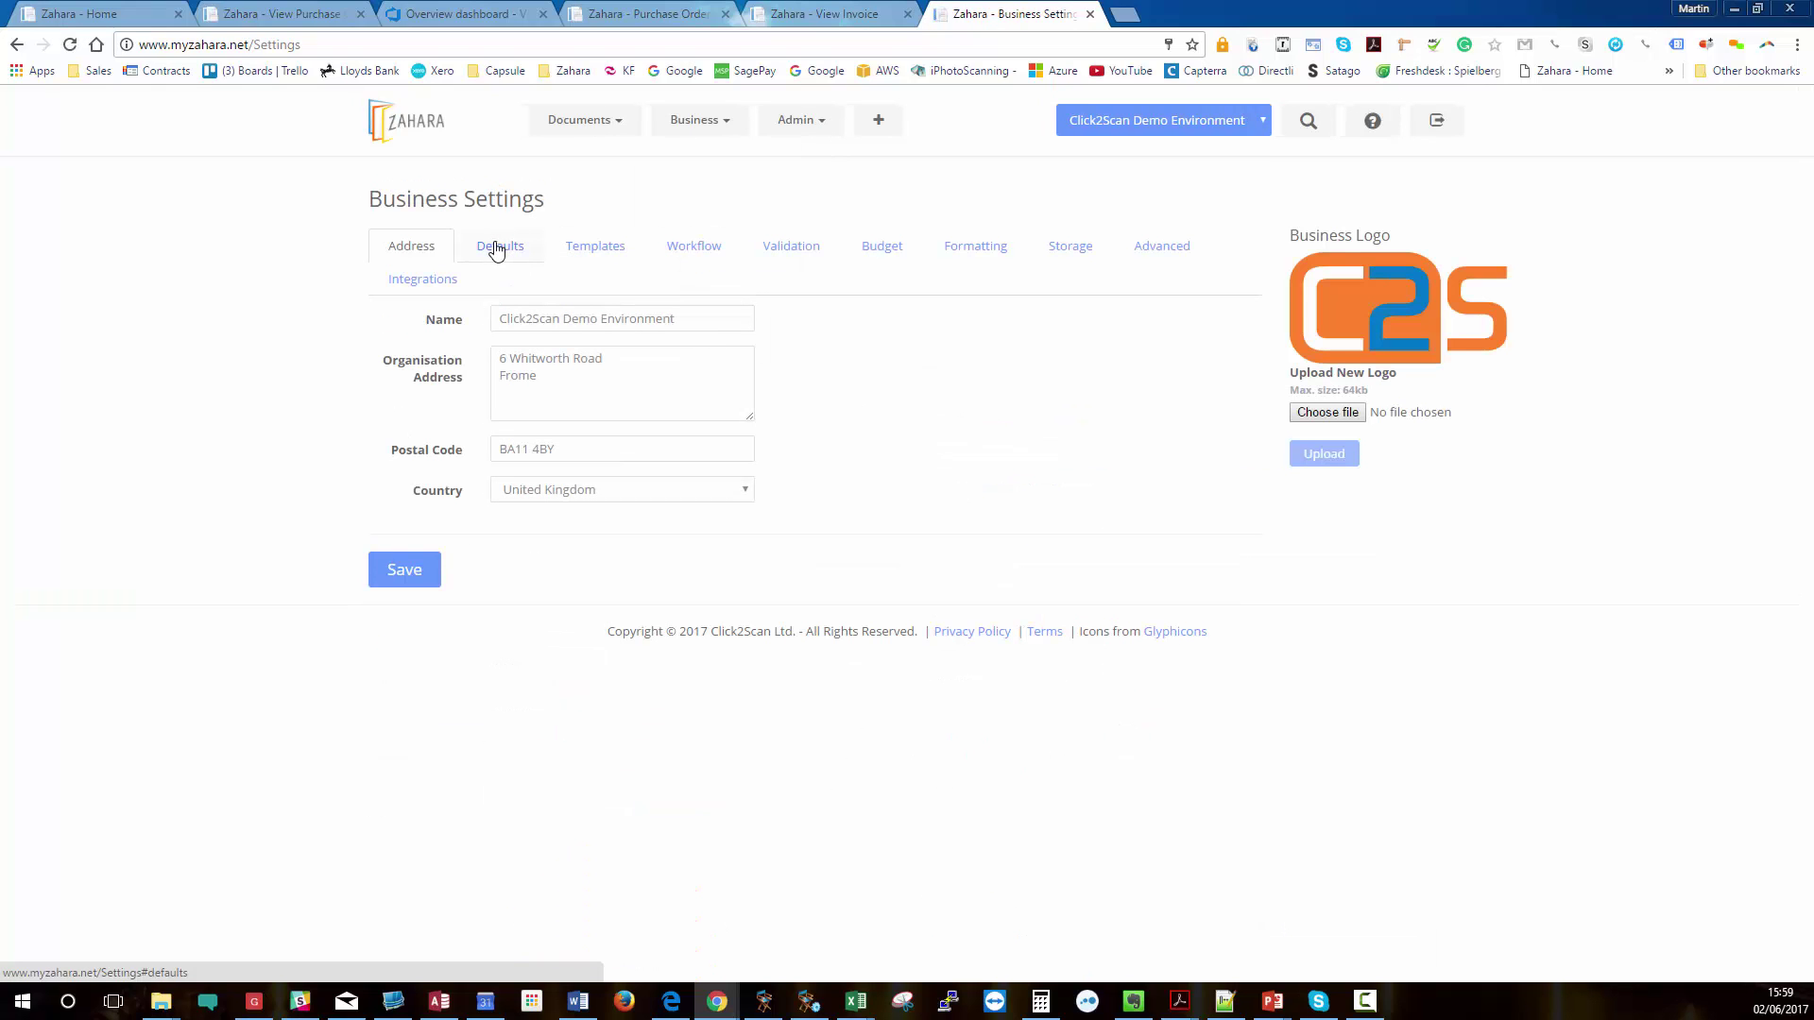
View the email and document templates, enlarging the purchase order template editor and showing the ready-made purchase order layout.
left_click(597, 250)
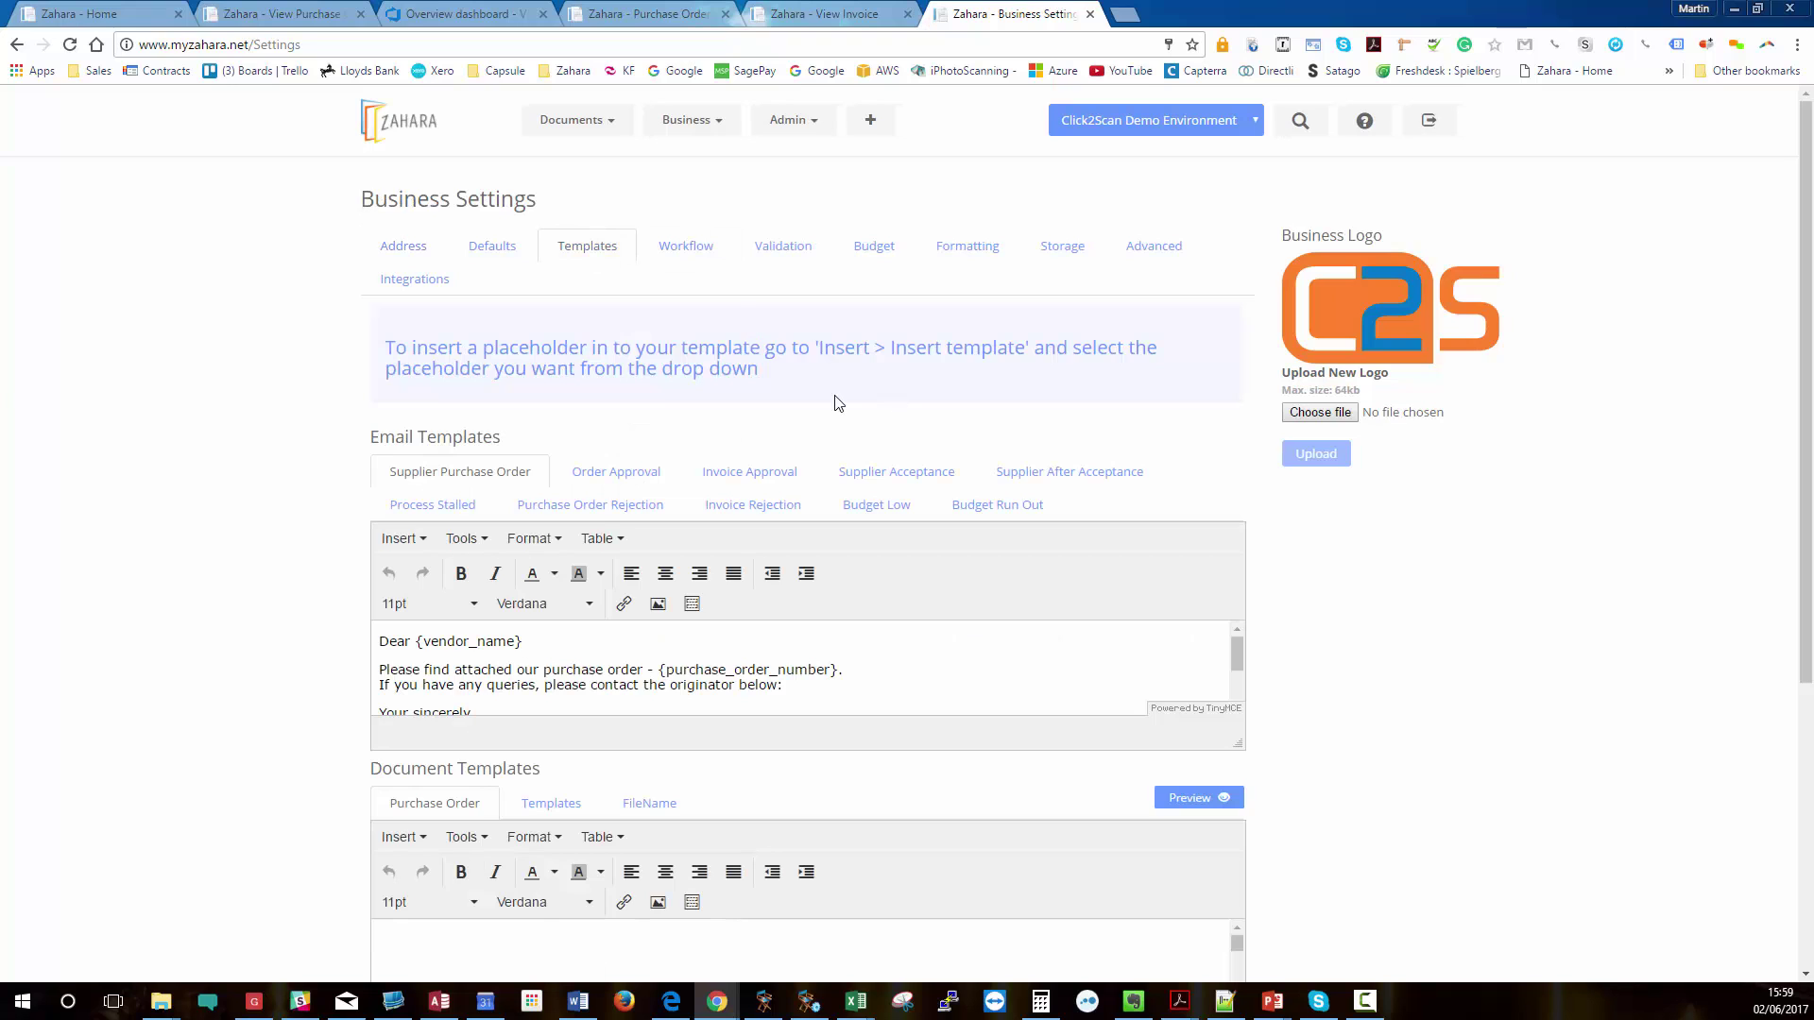
scroll(835, 404, "down", 3)
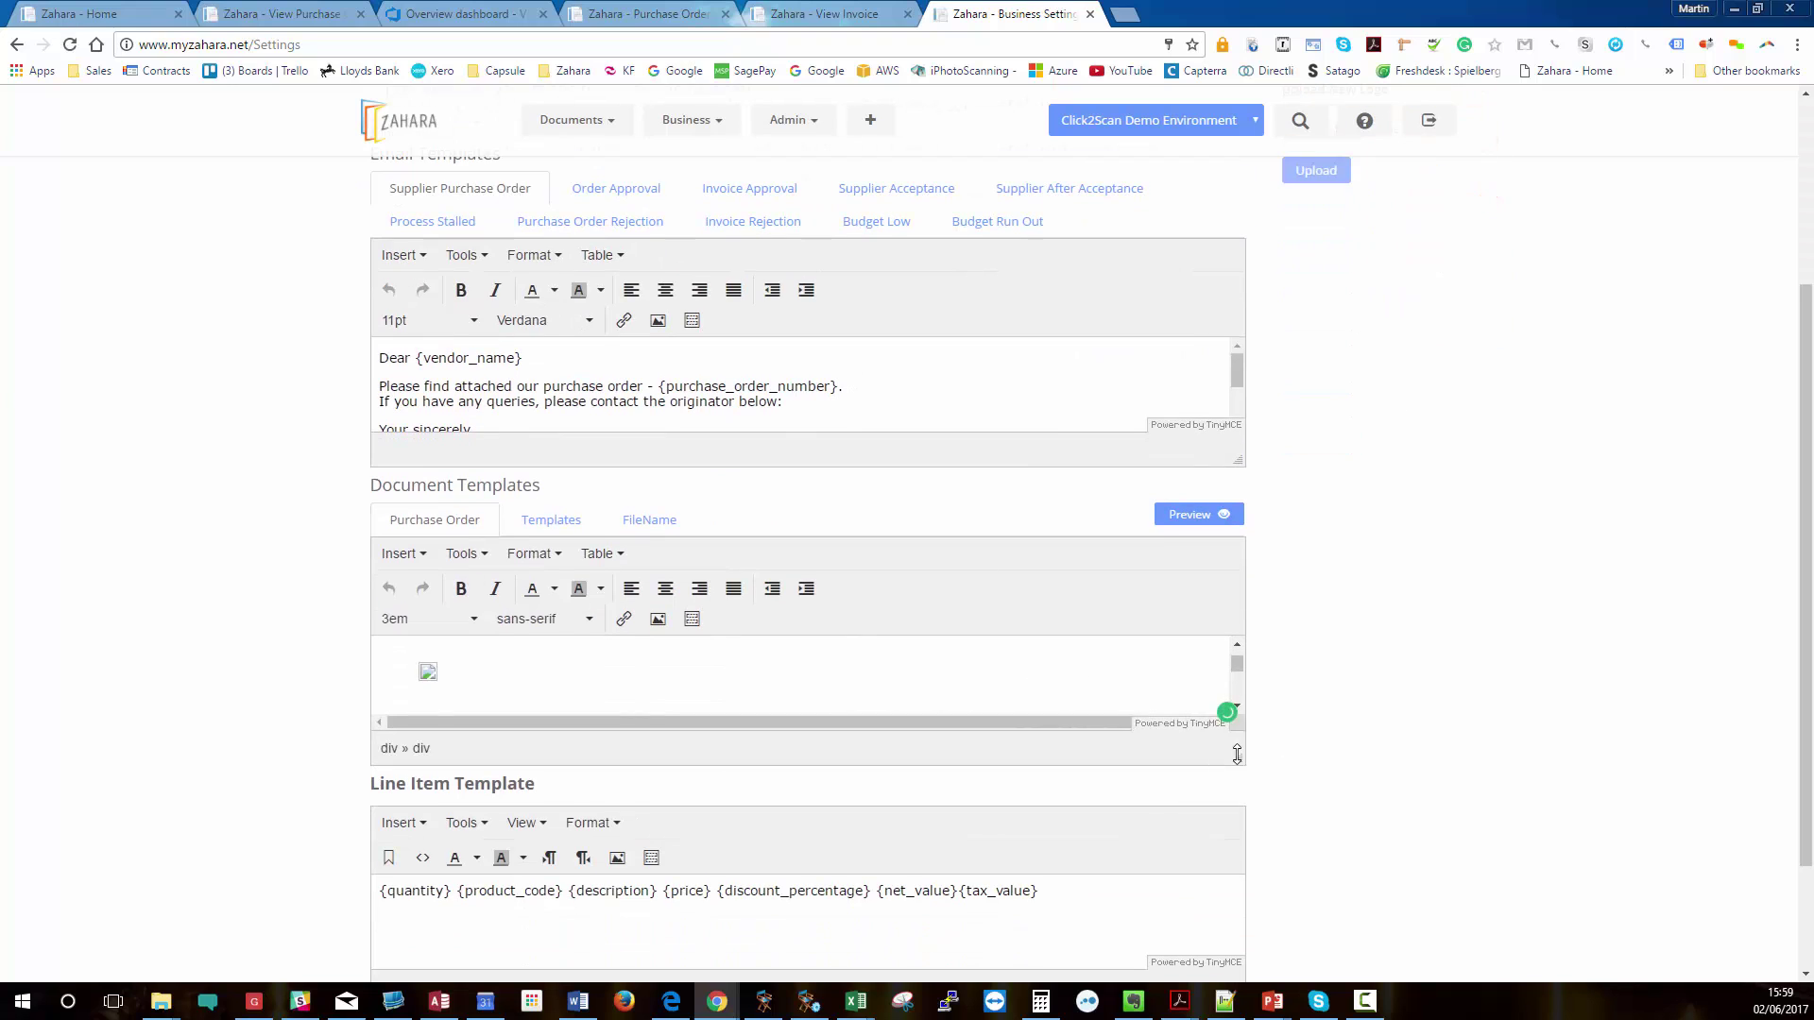
left_click_drag(1237, 755, 1237, 911)
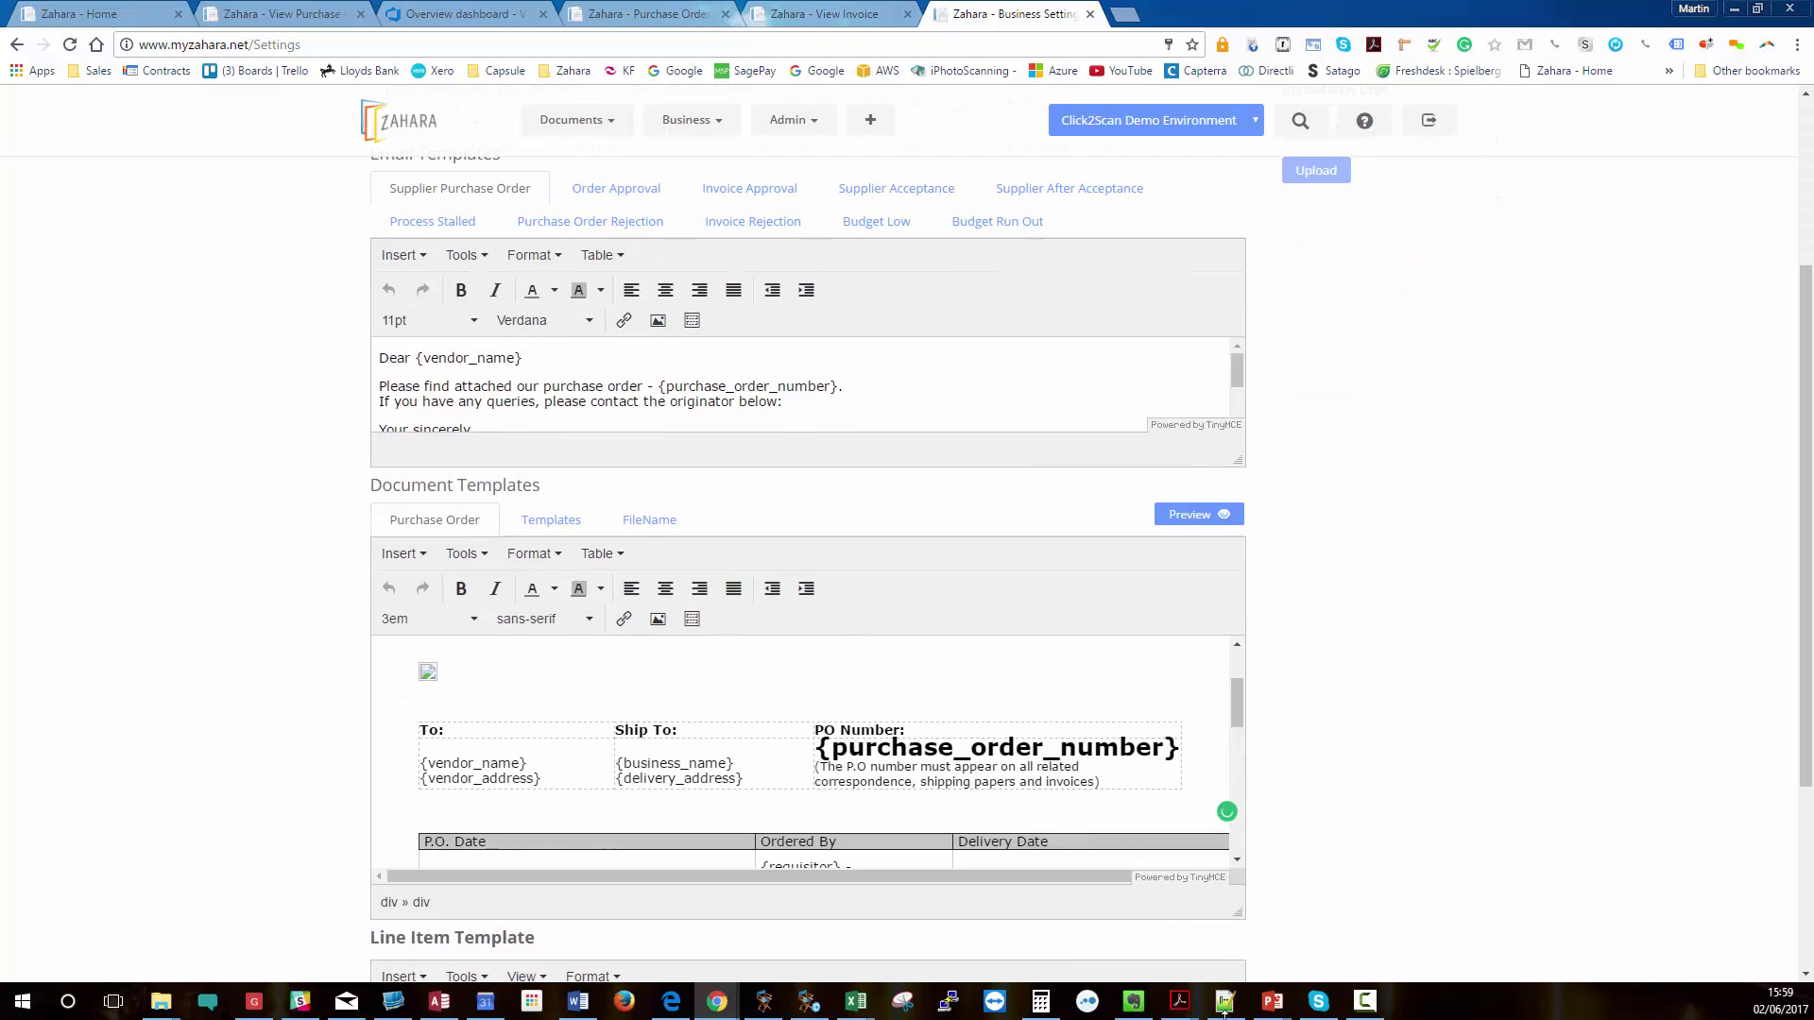
left_click(553, 521)
scroll(558, 567, "down", 2)
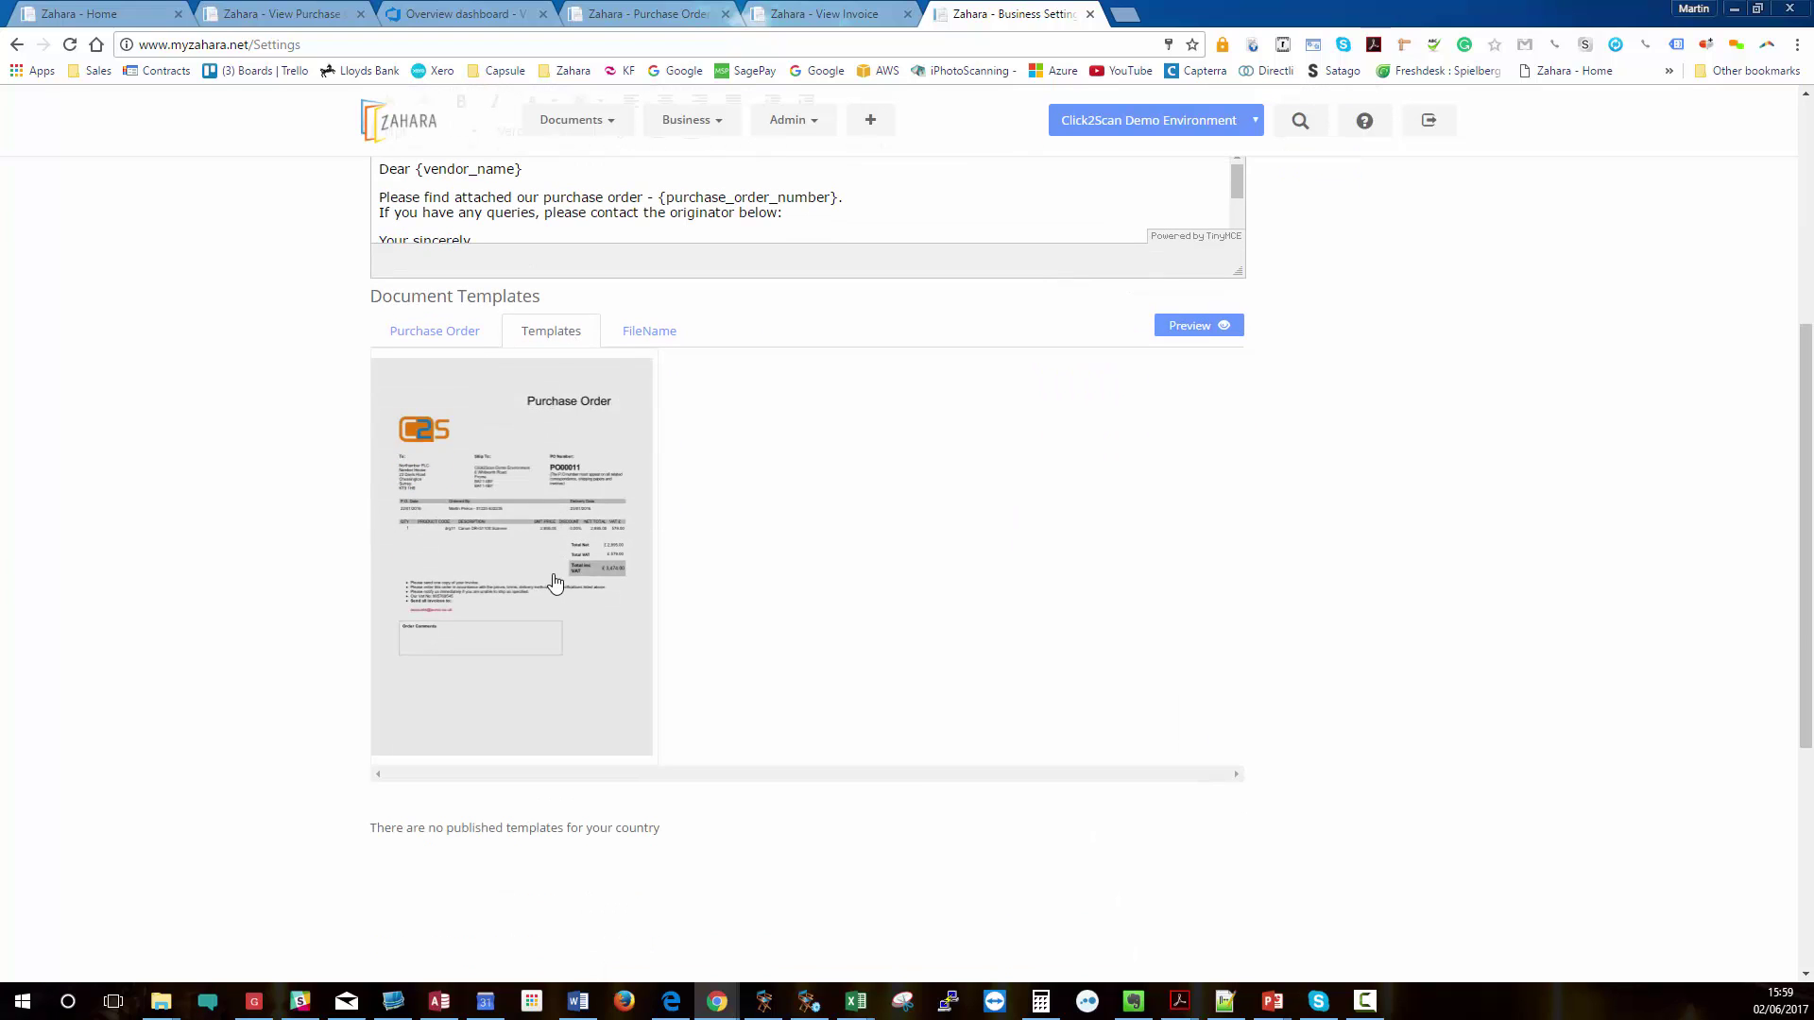
scroll(987, 527, "up", 2)
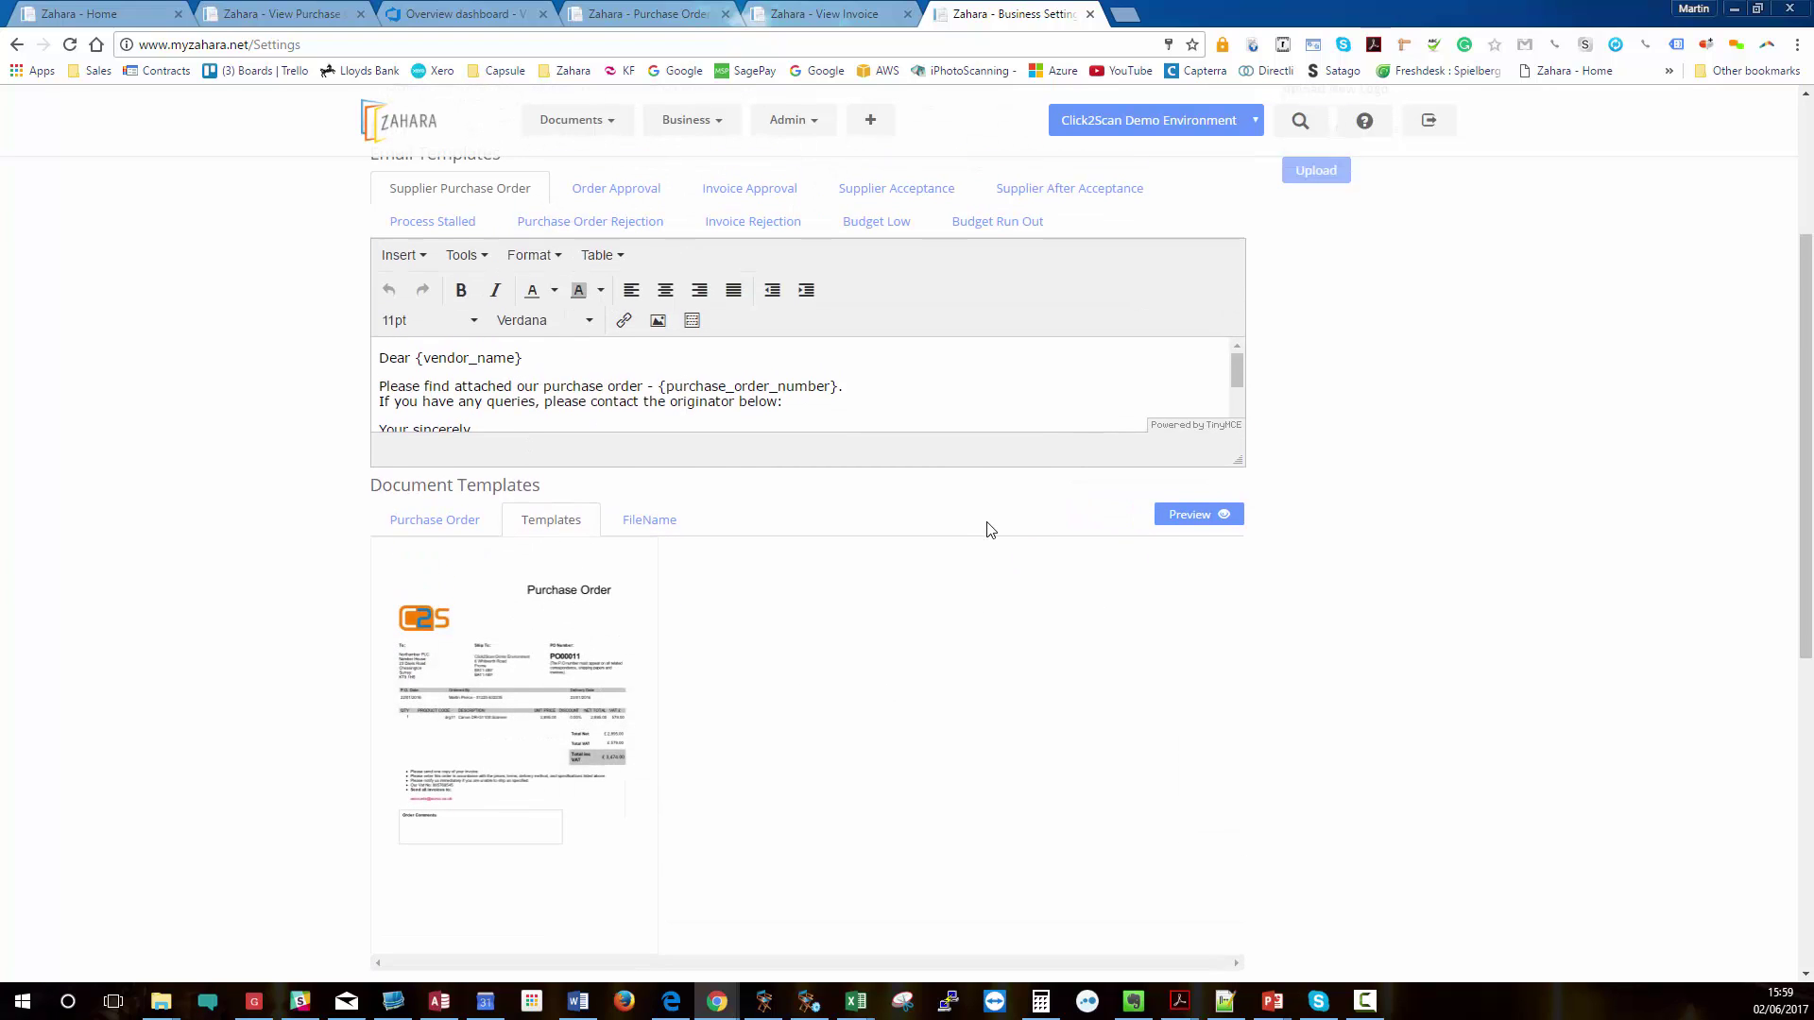
View the Order Approval email template in an enlarged editor and look through its insertable placeholders without adding one.
scroll(814, 498, "up", 3)
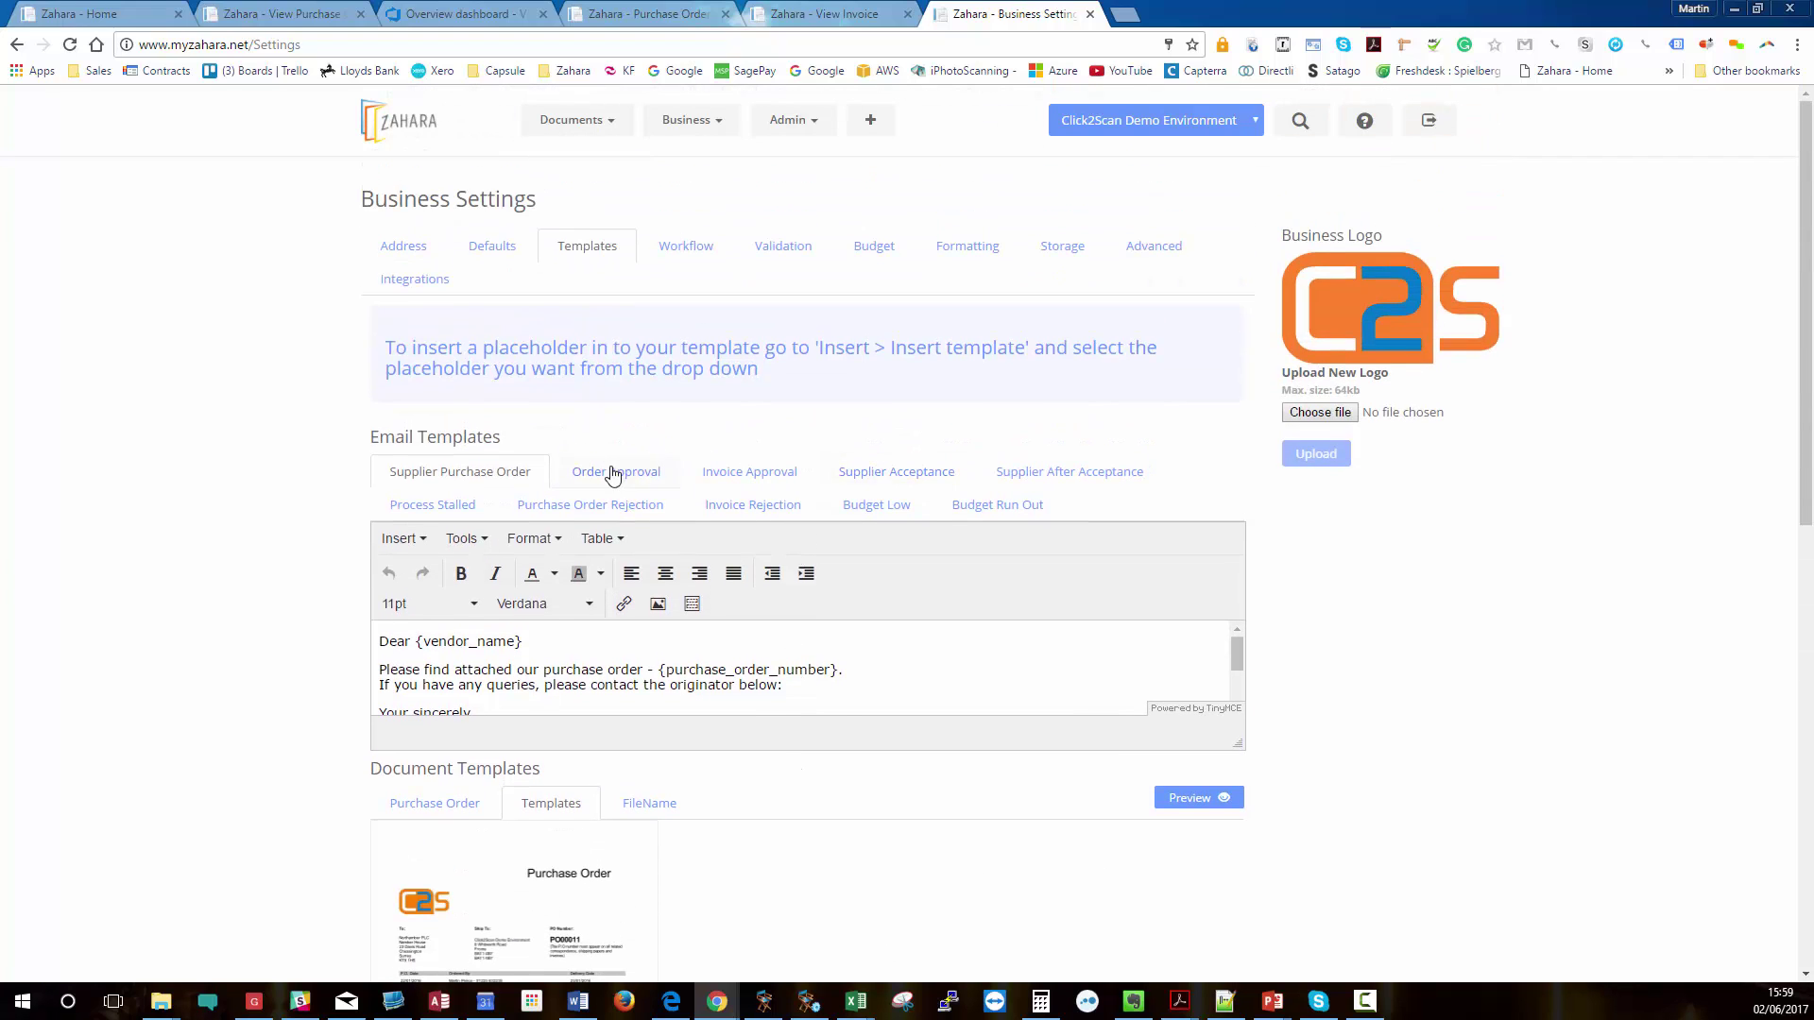
left_click(617, 472)
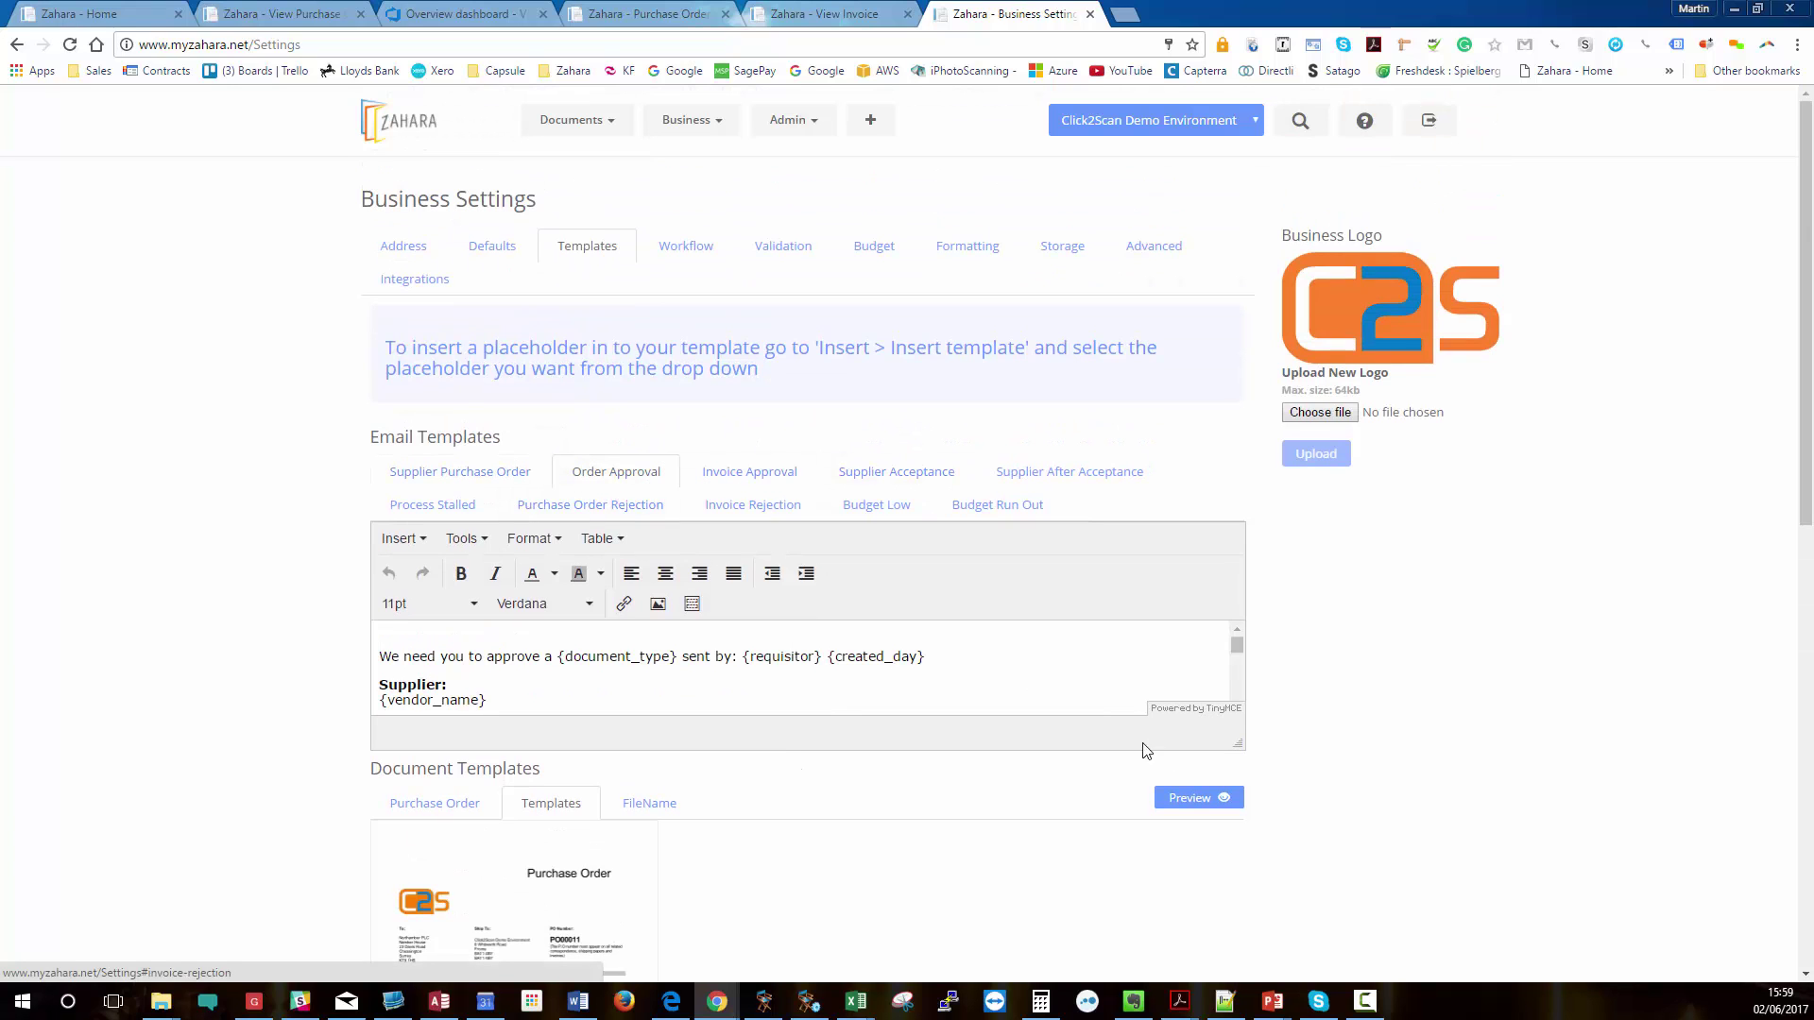
left_click_drag(1238, 745, 1012, 891)
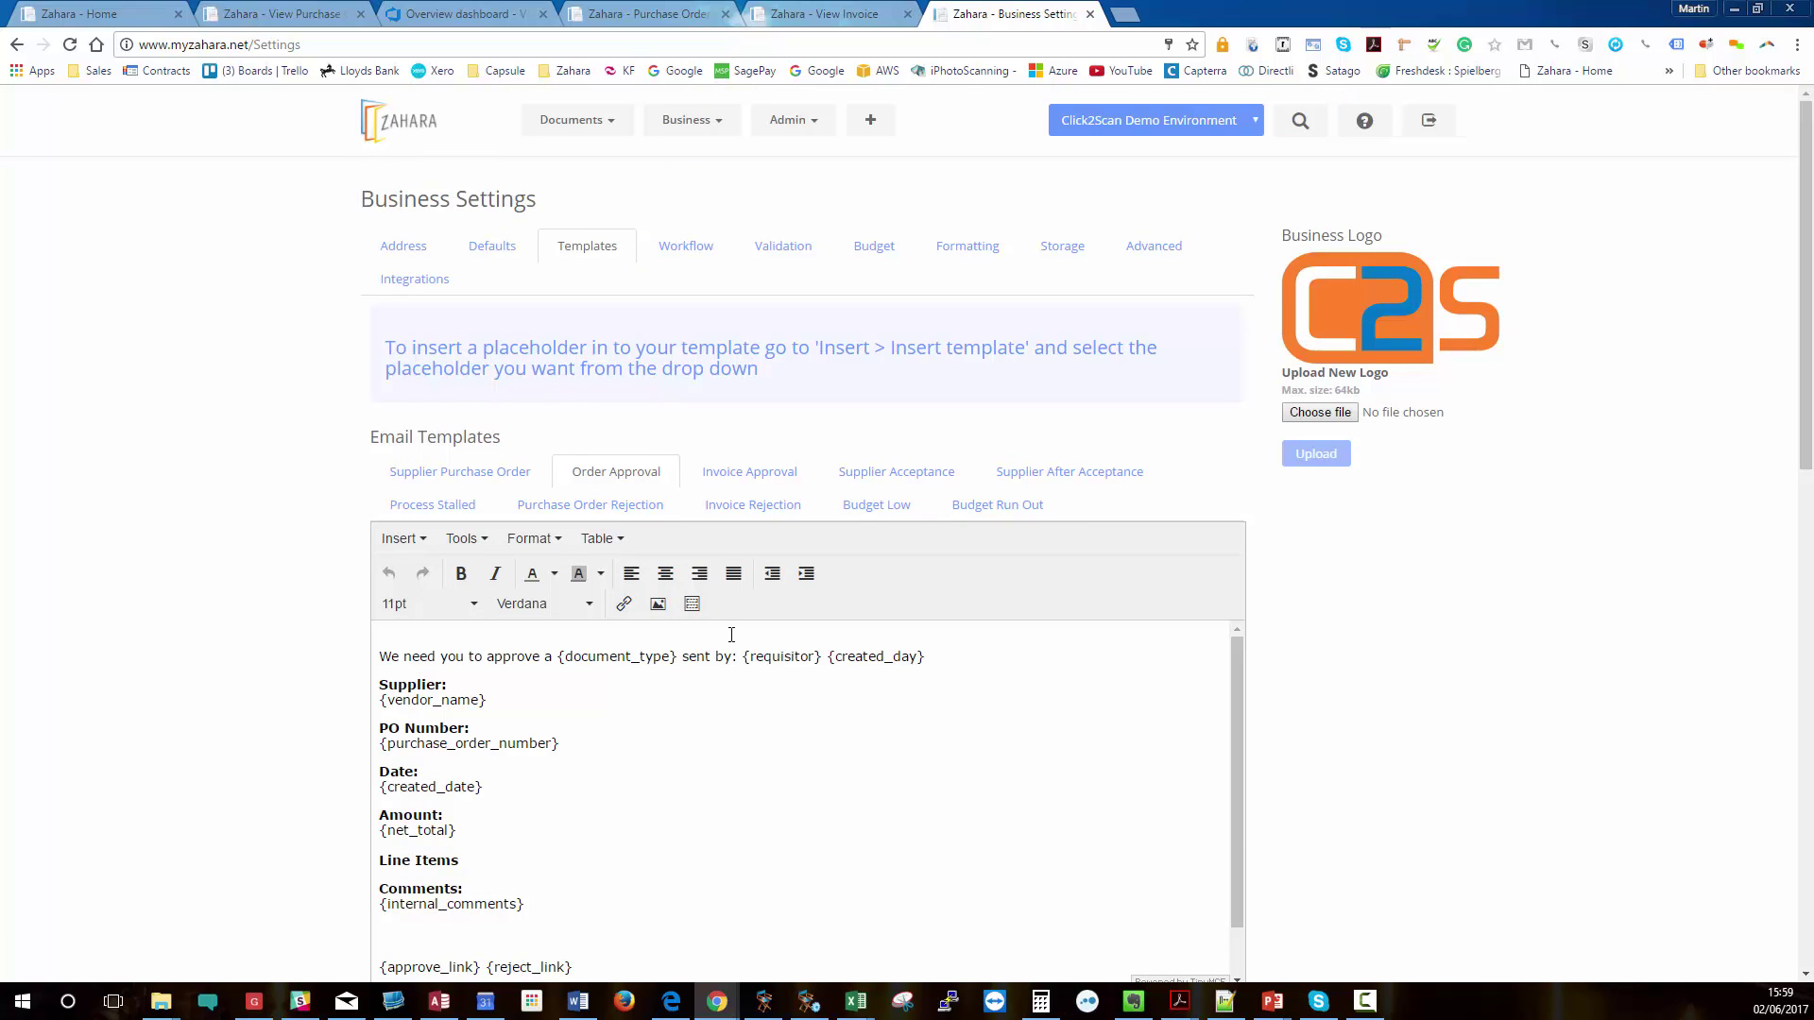
left_click(692, 604)
left_click(764, 322)
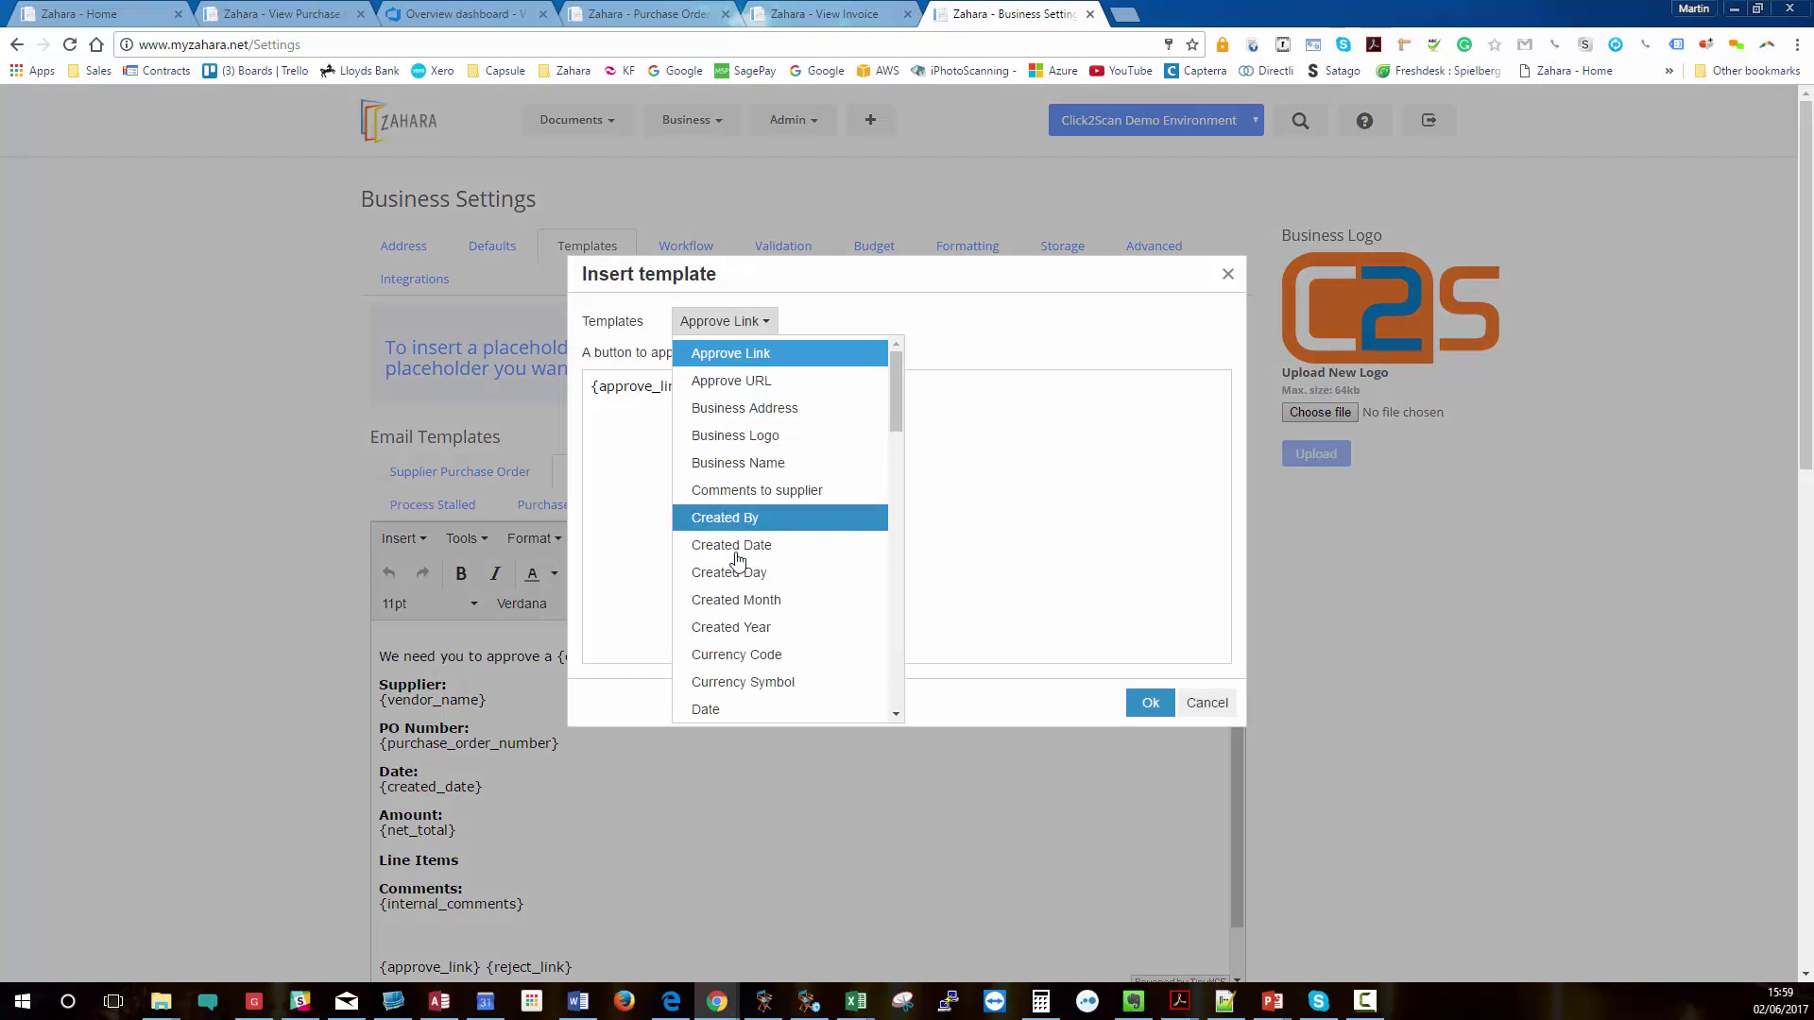
left_click(1207, 702)
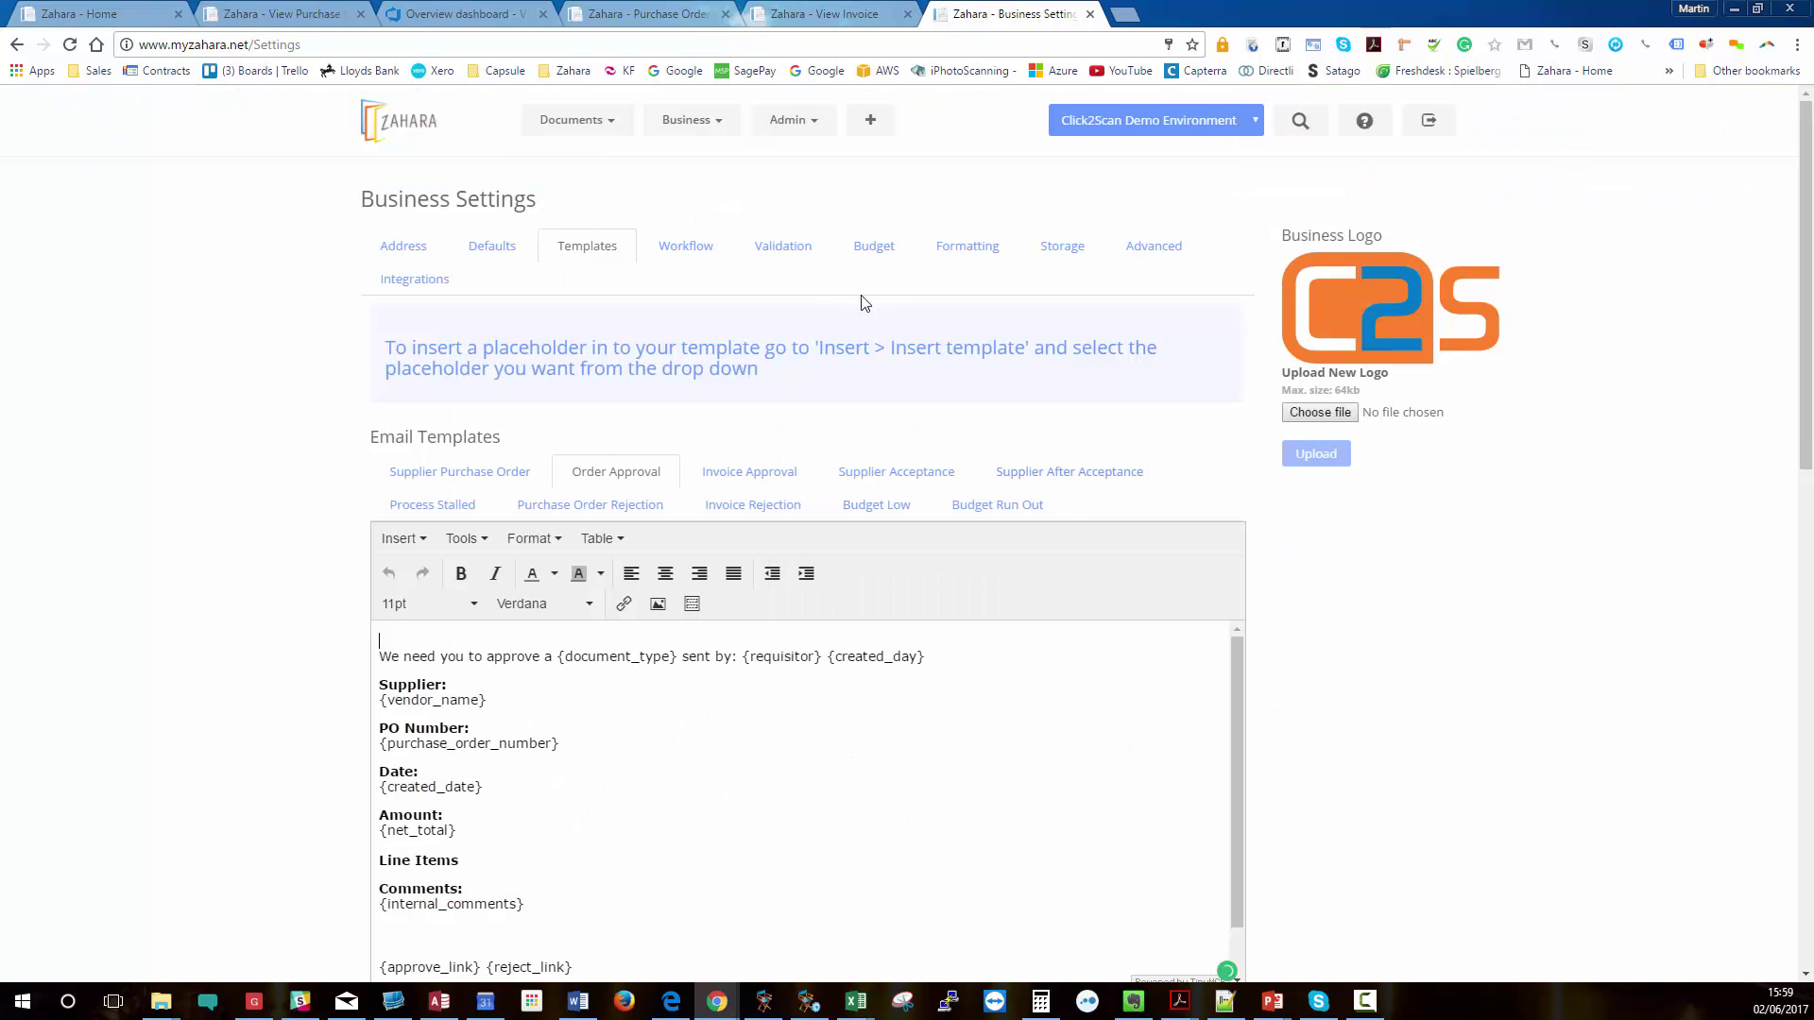
Review the Workflow, Validation, Advanced, Storage and Formatting settings of the business.
left_click(694, 250)
left_click(824, 260)
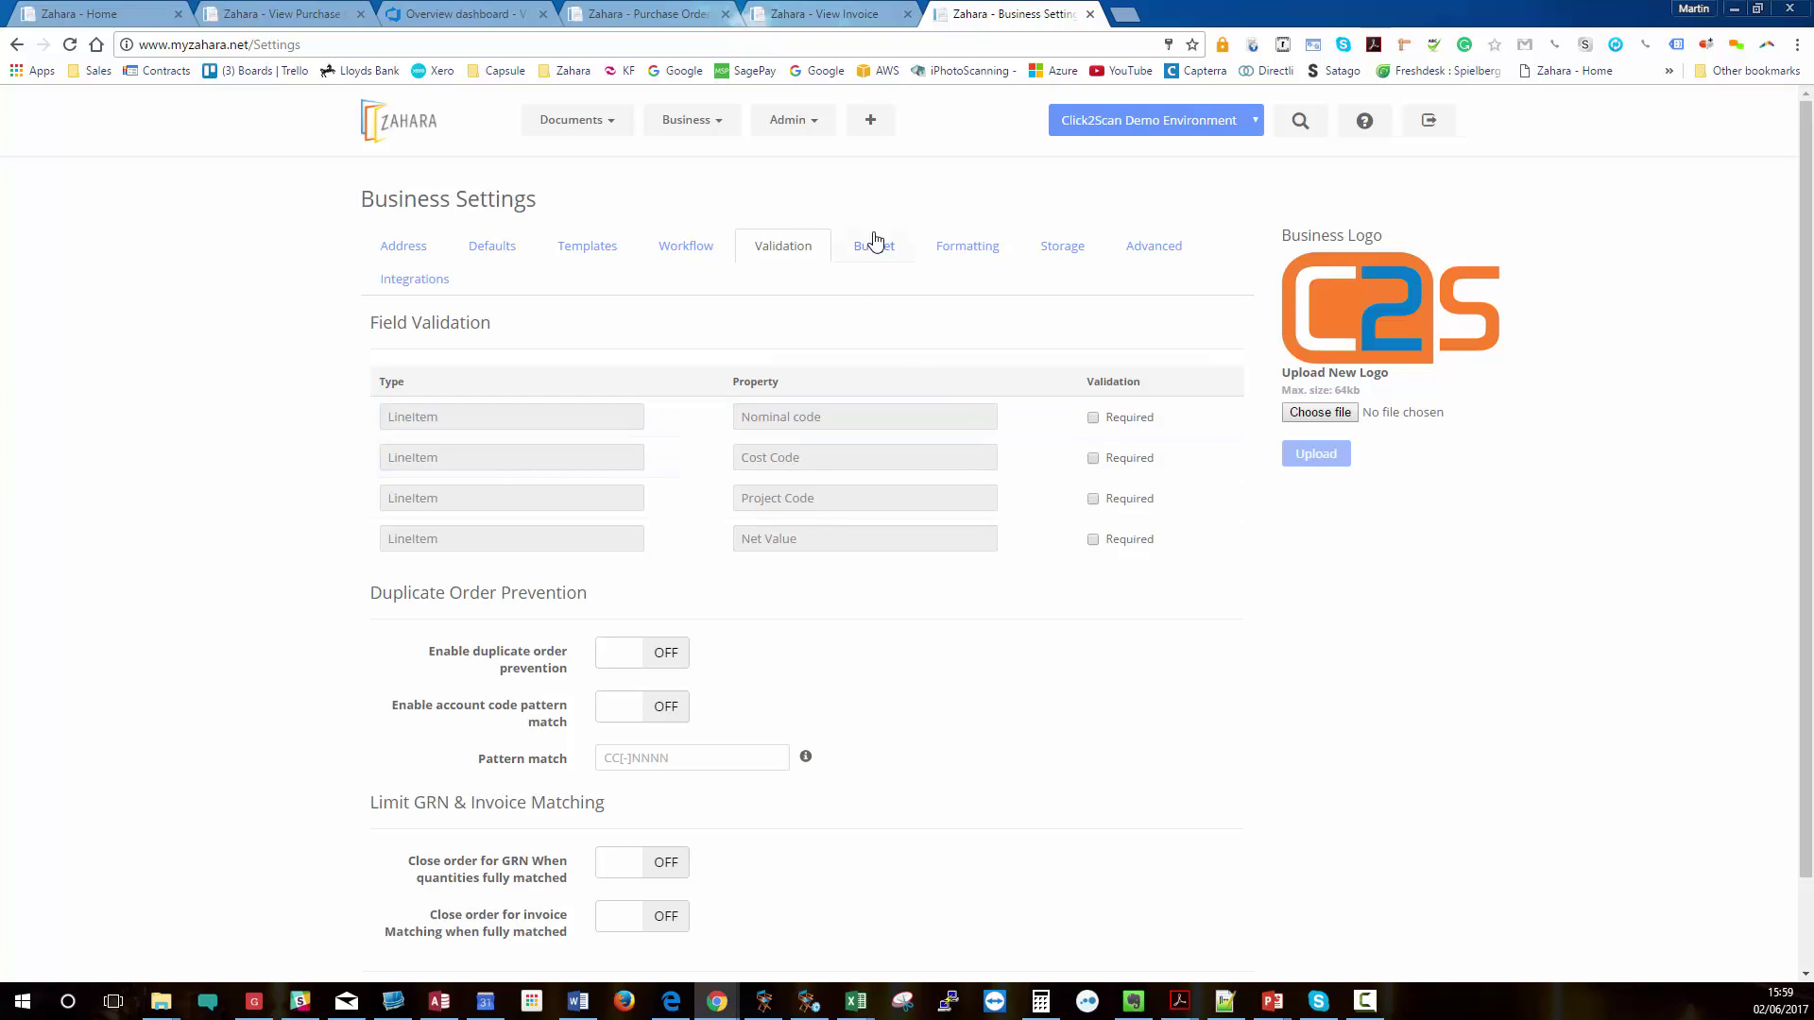
left_click(1153, 251)
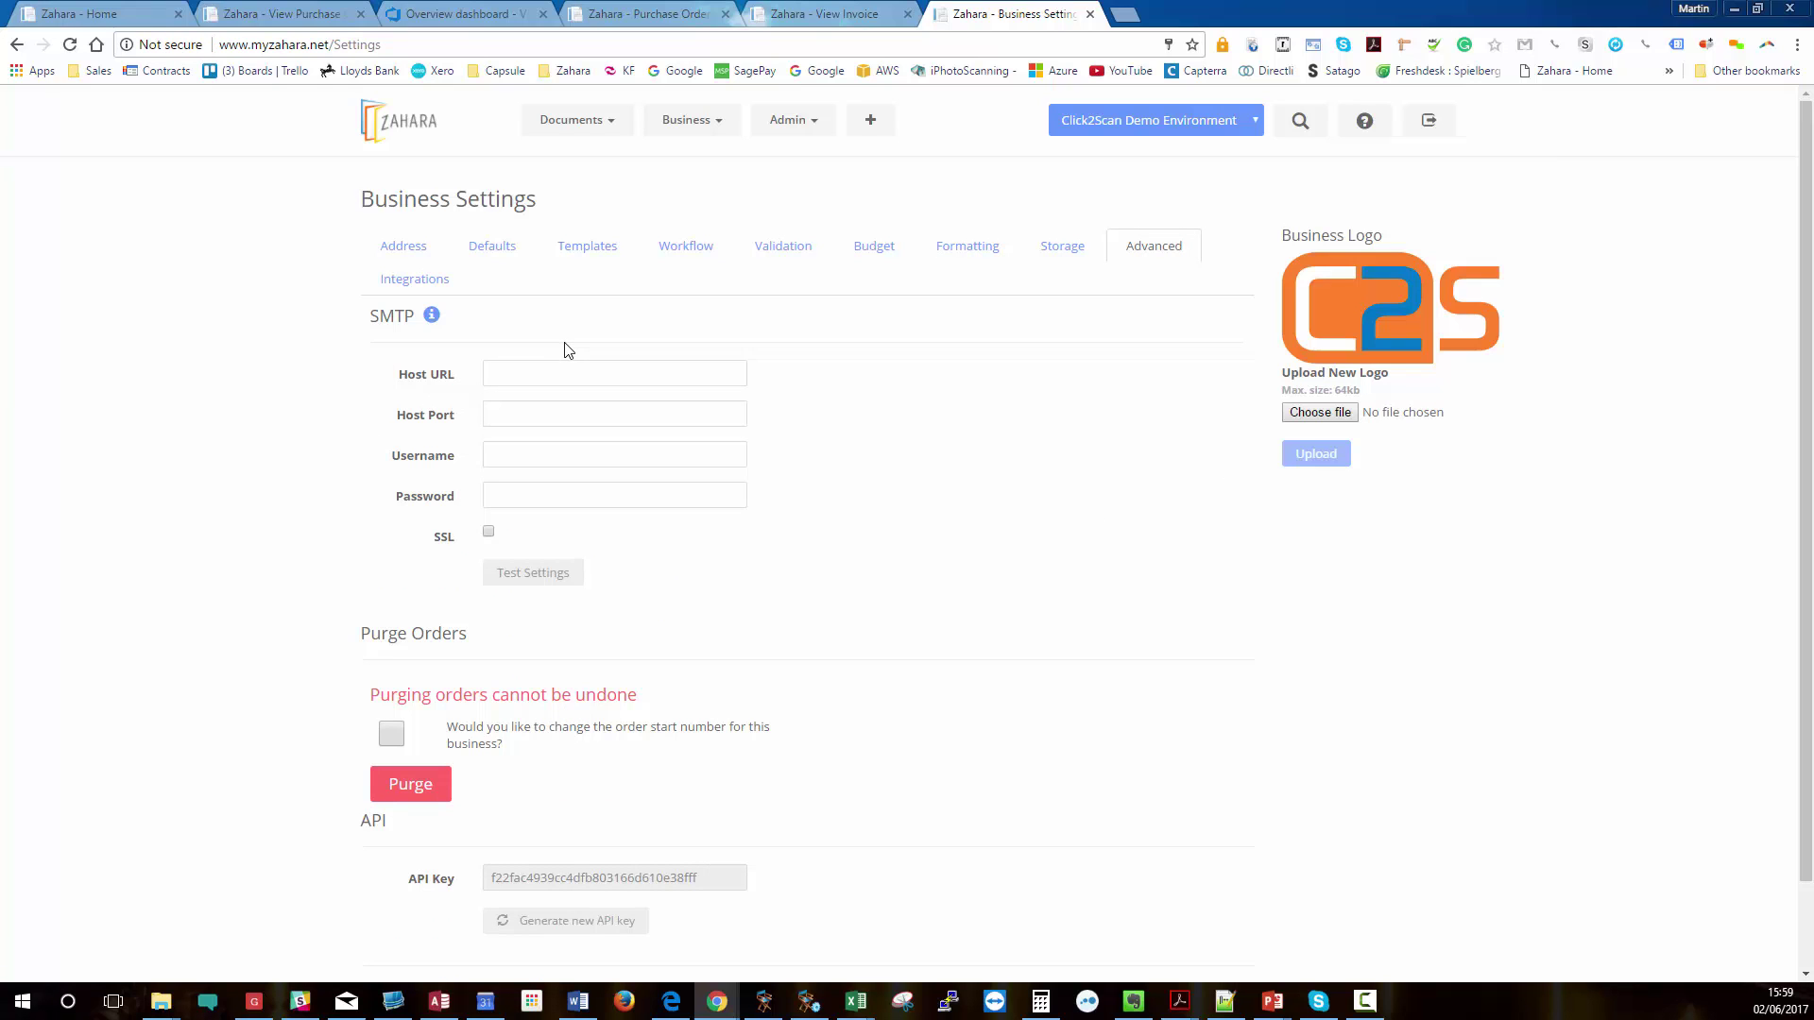
left_click(1057, 253)
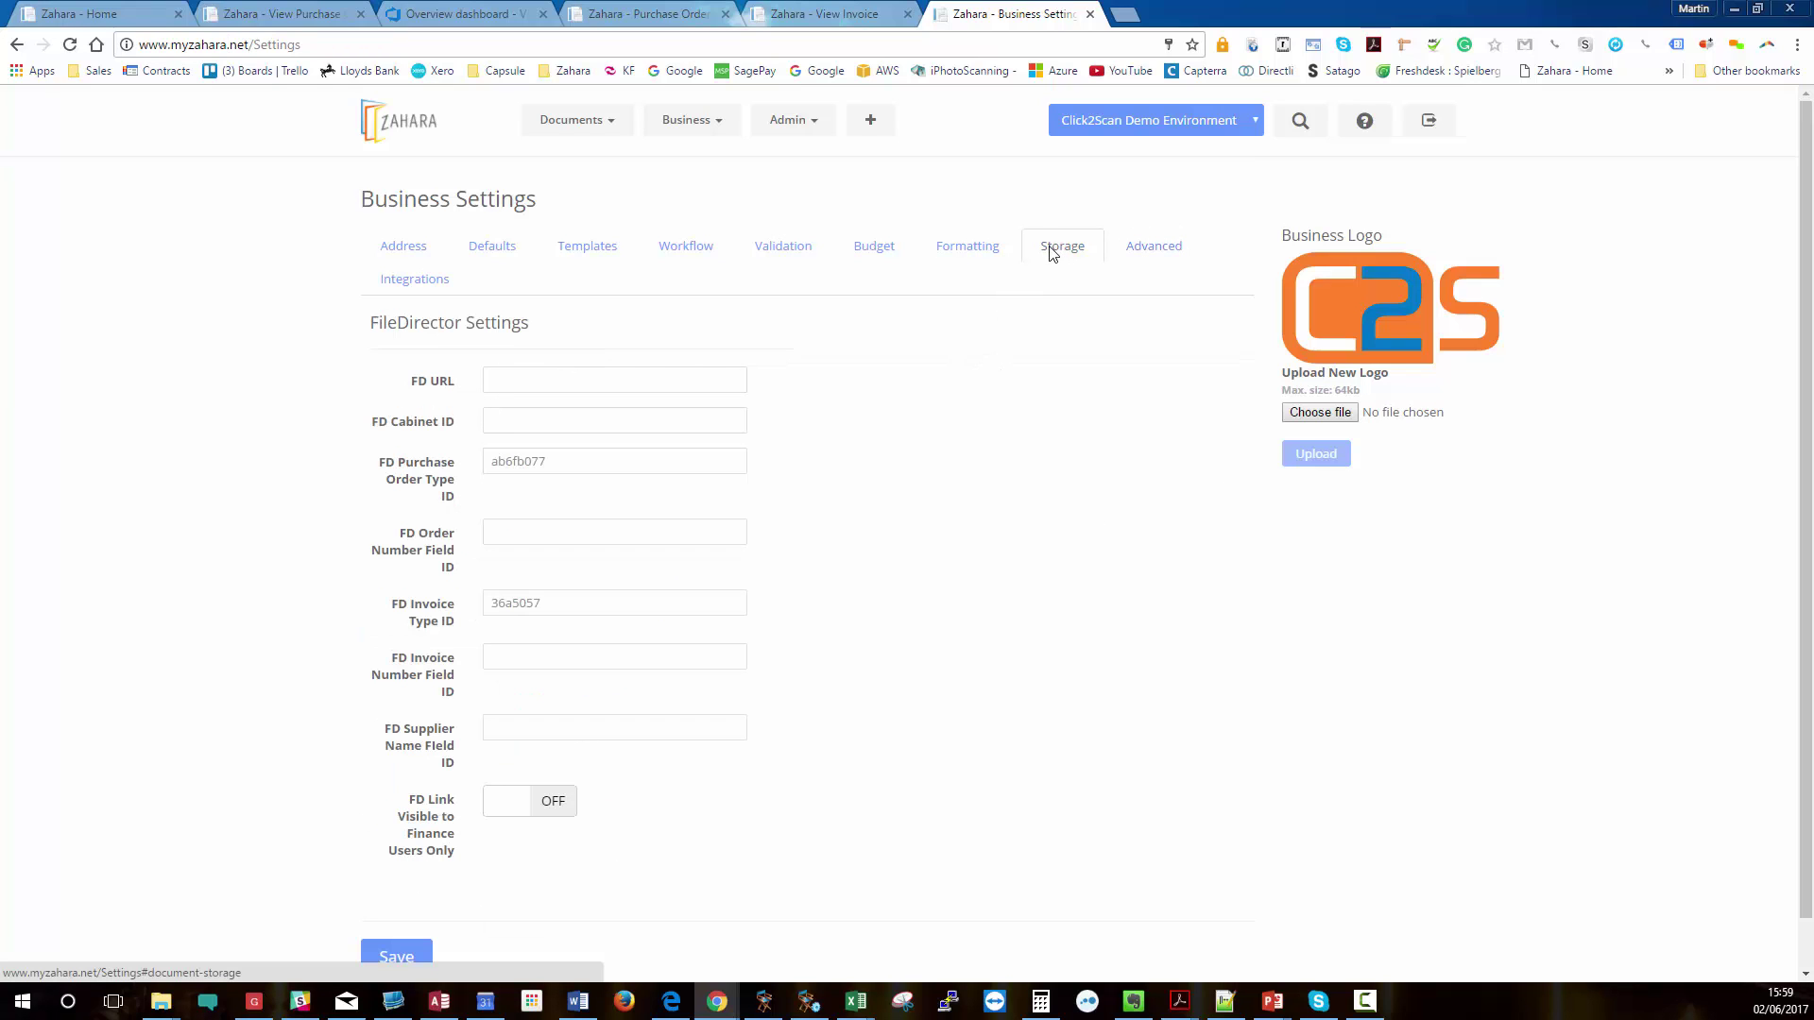
left_click(973, 251)
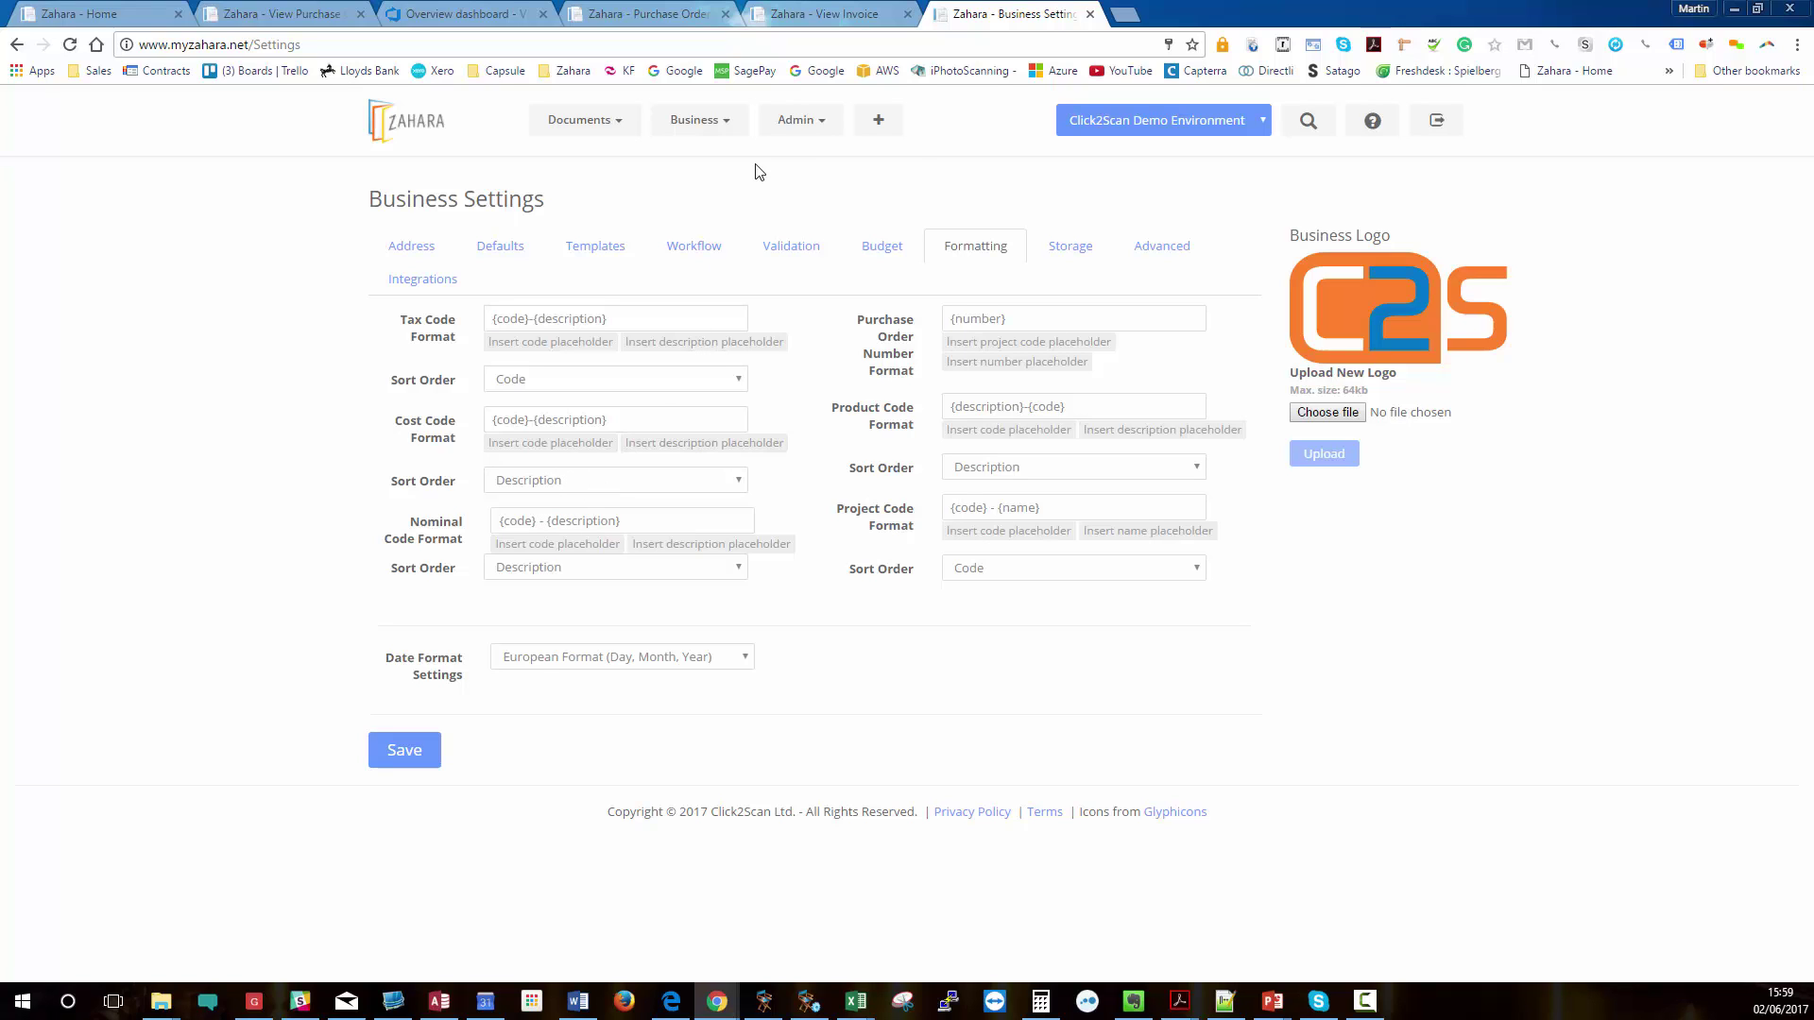
Open the tenancy management page, review user creation and membership, and view the New User Wizard without creating a user.
left_click(802, 120)
left_click(810, 211)
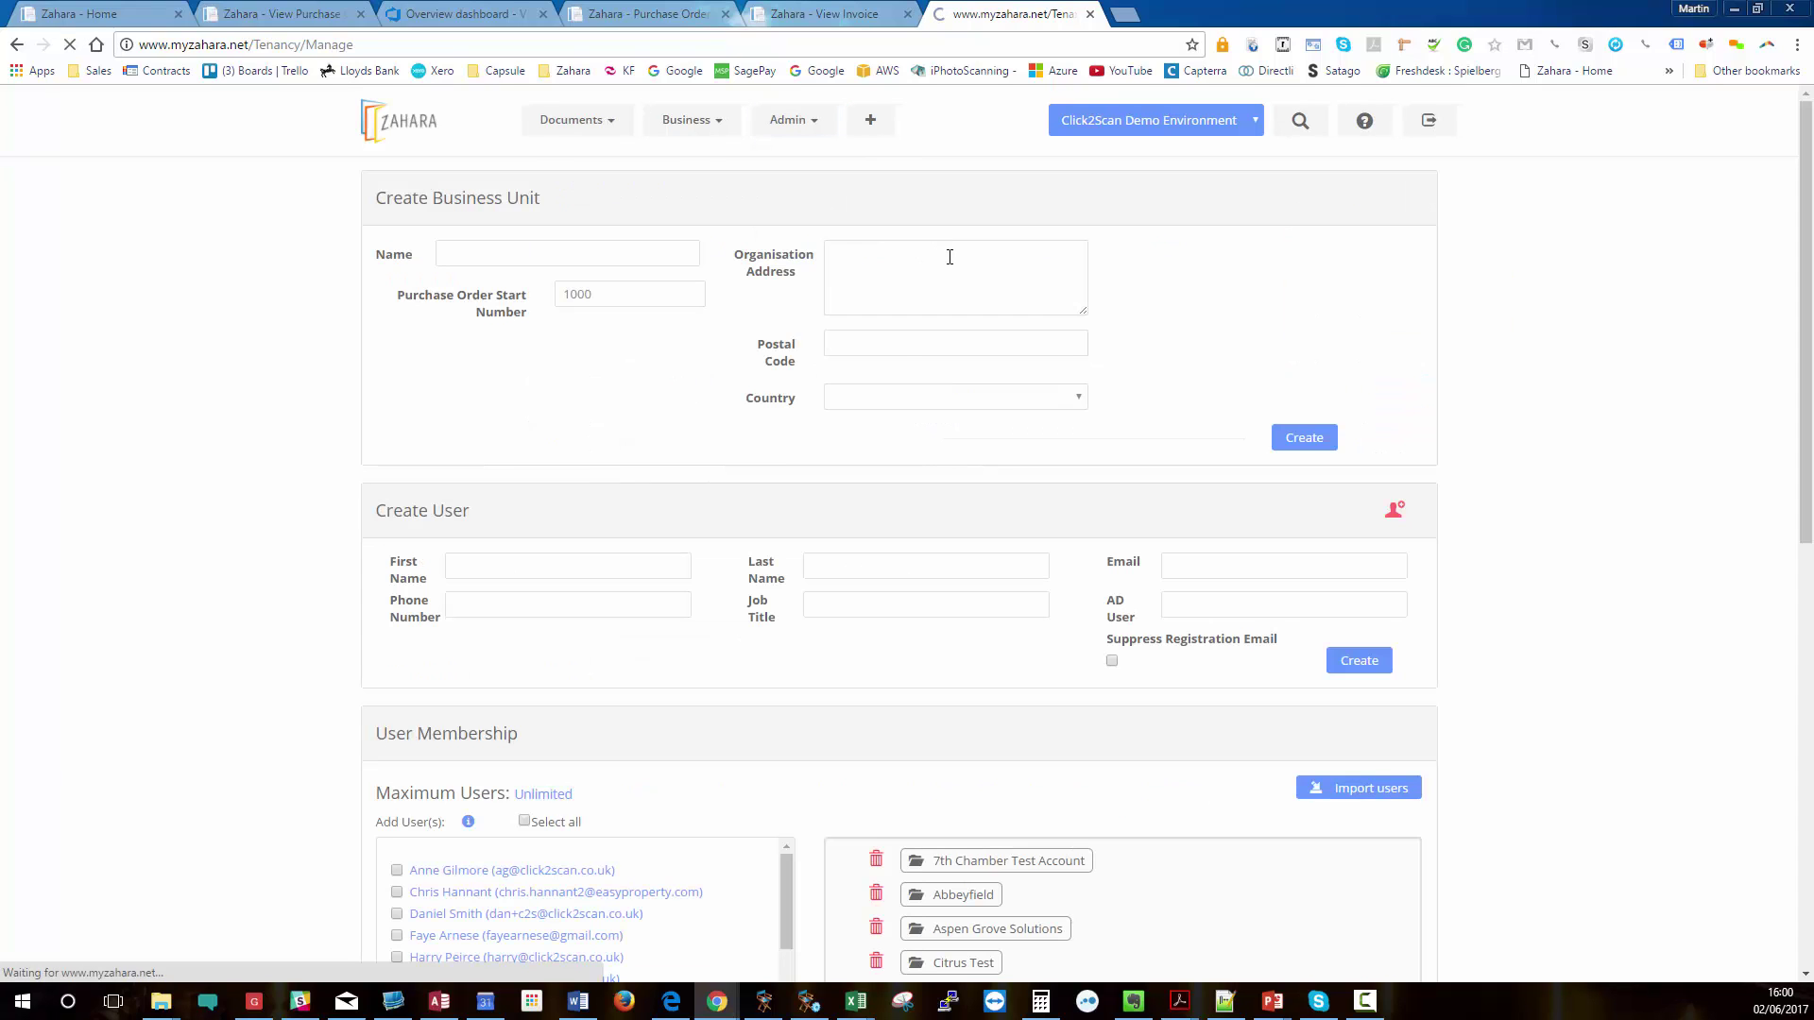
scroll(999, 303, "down", 6)
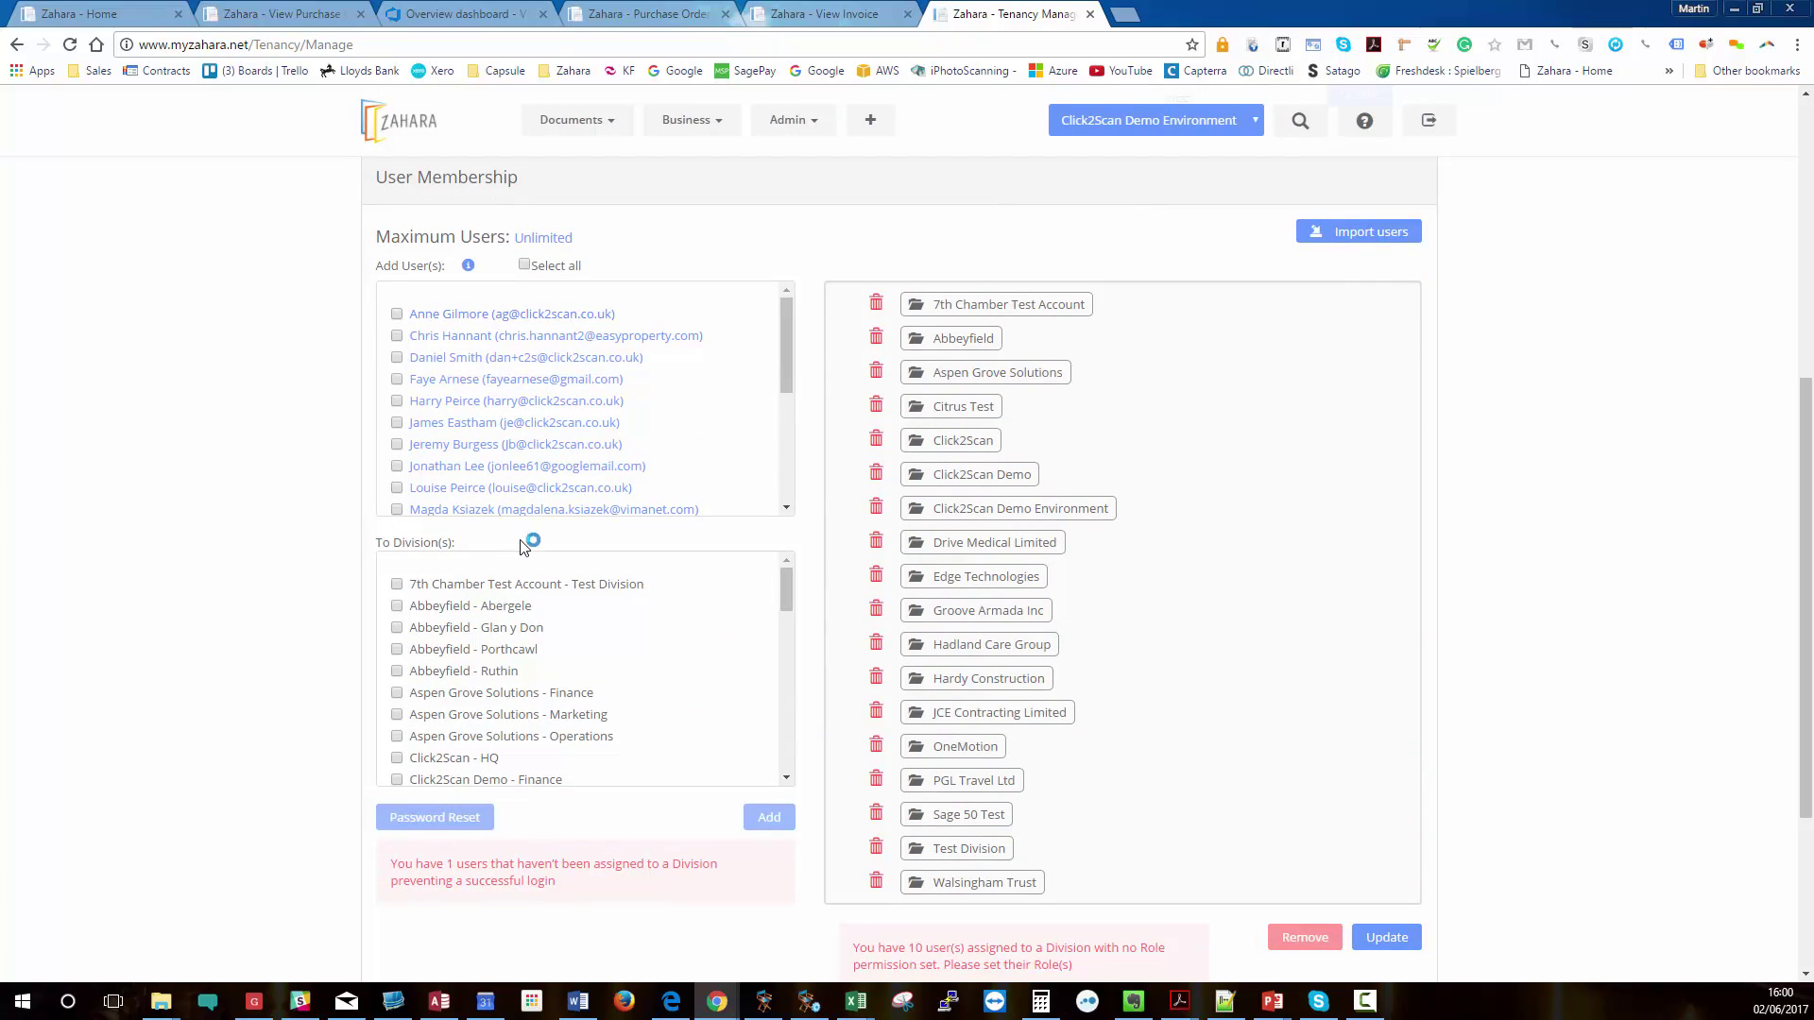
scroll(1345, 360, "up", 3)
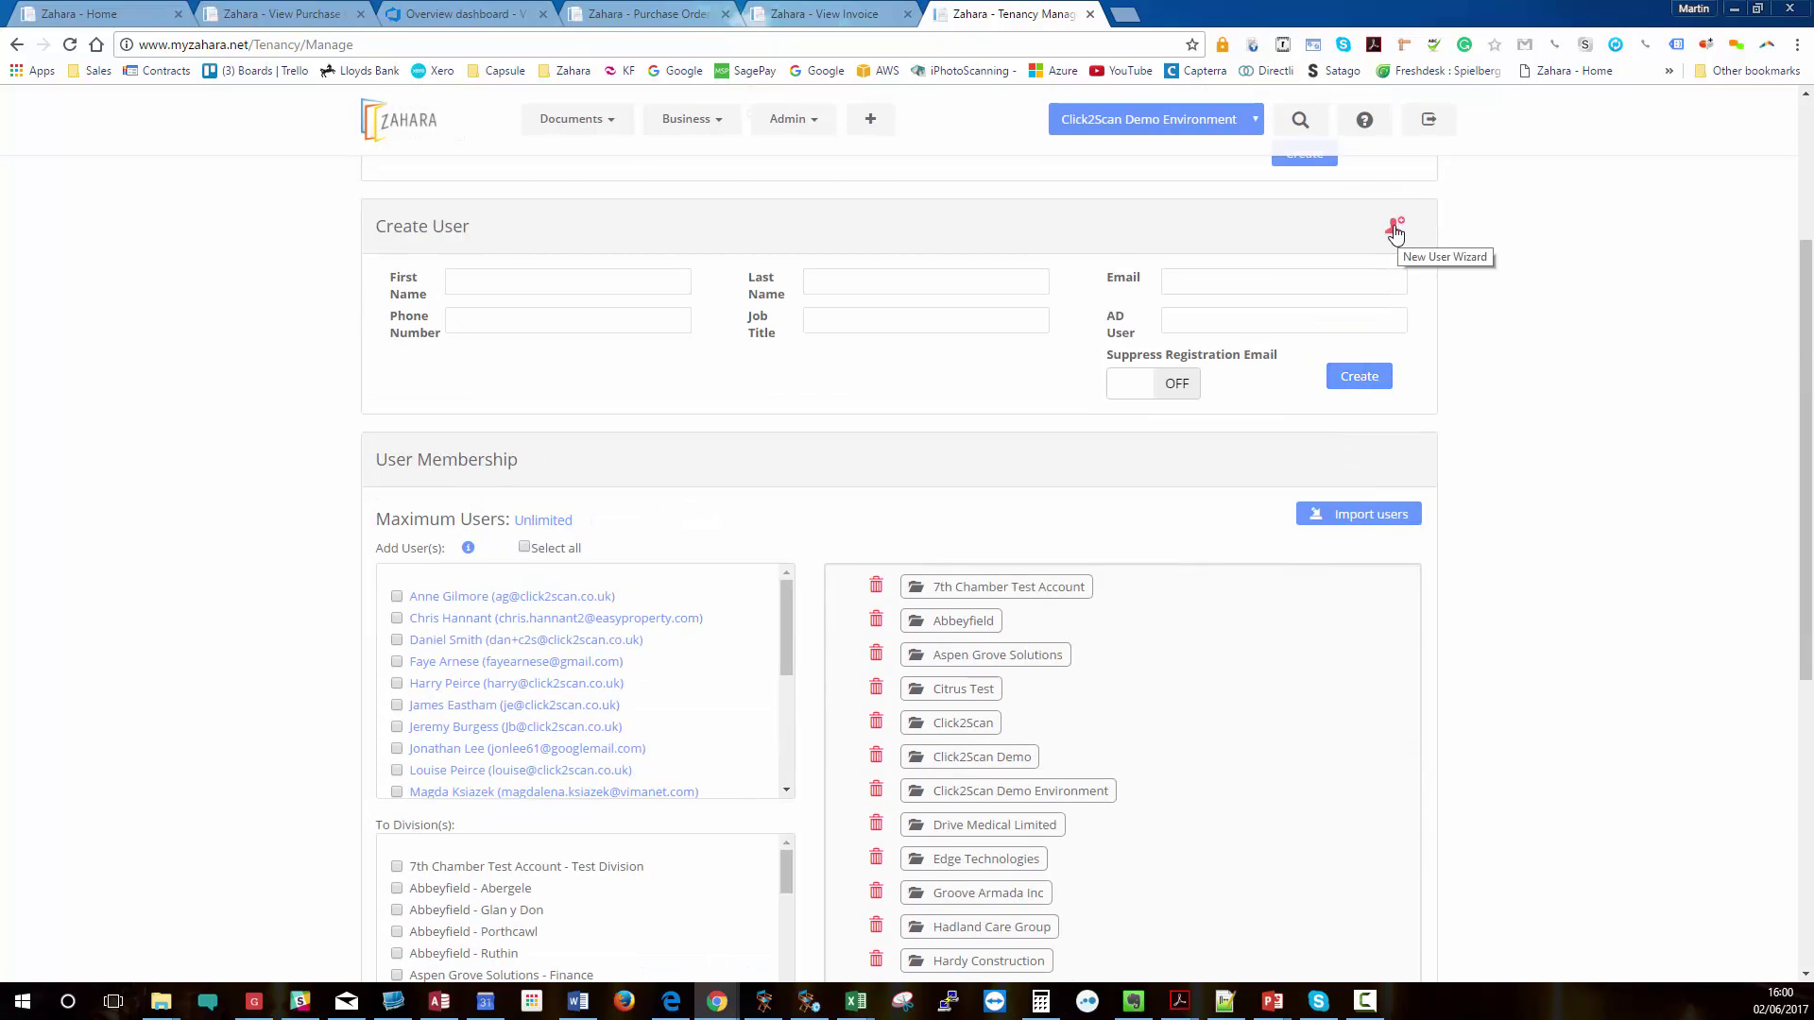
left_click(1399, 229)
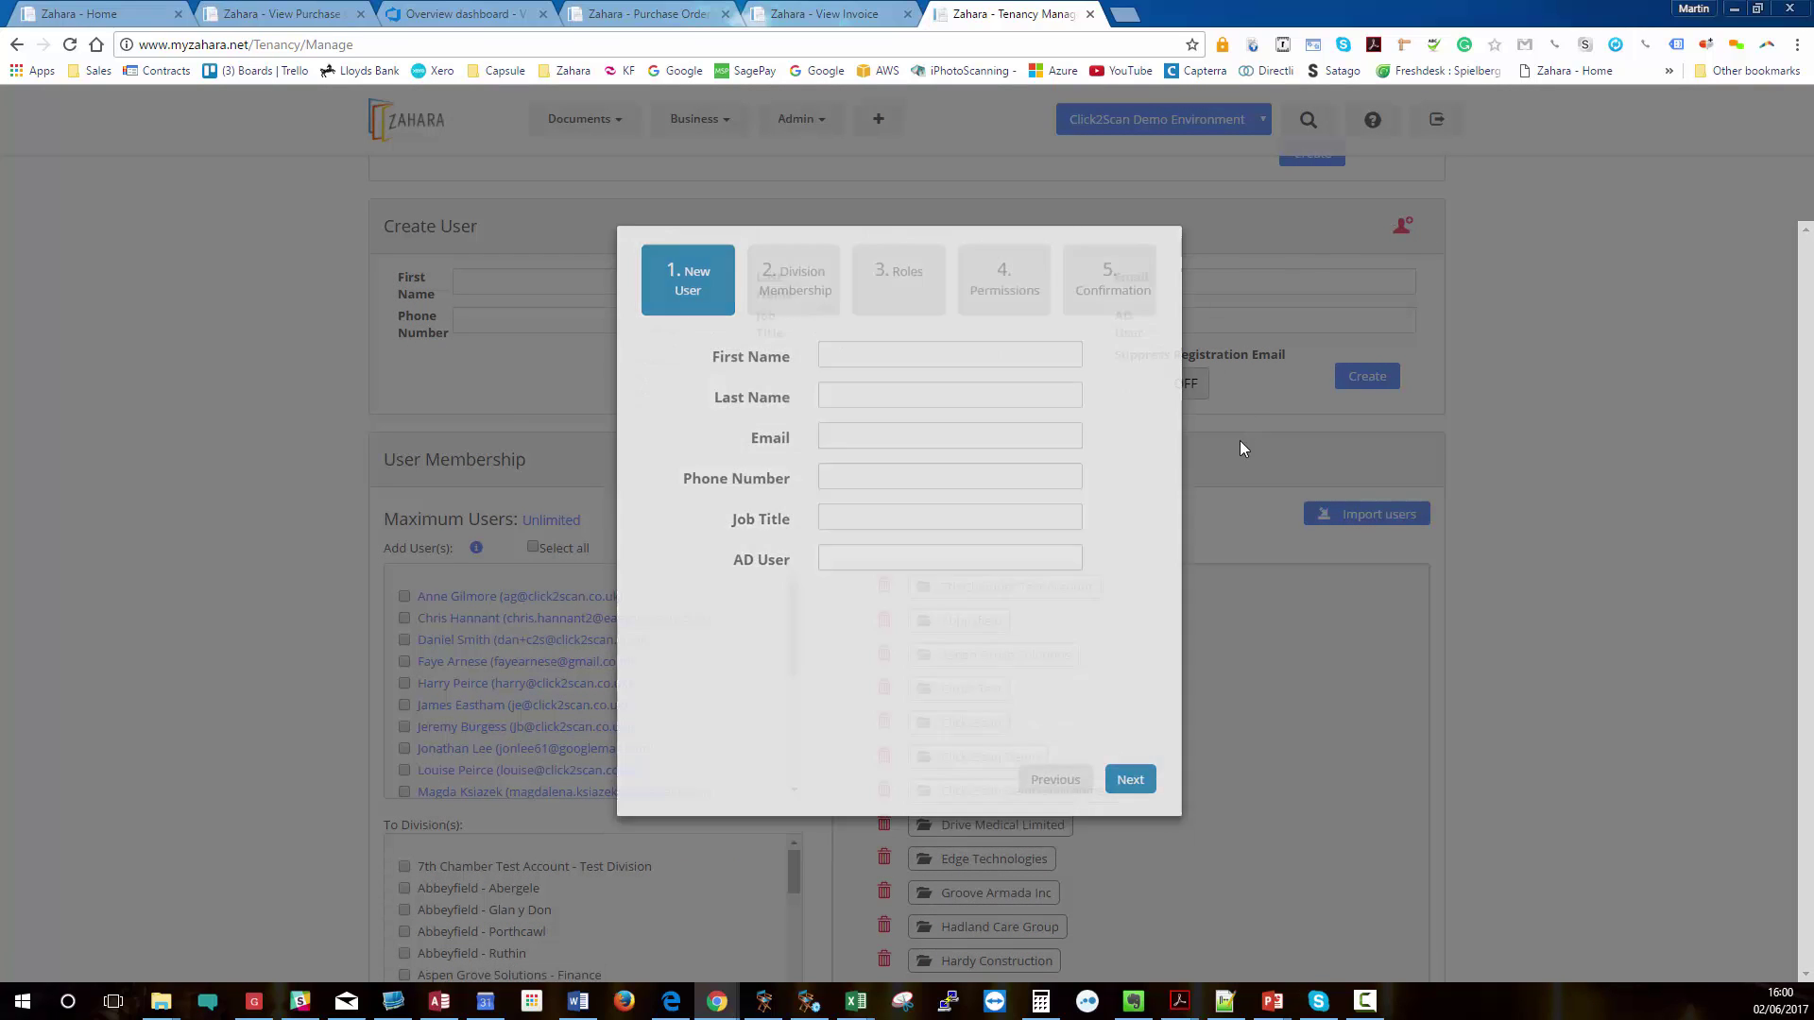
left_click(1240, 440)
Open an existing user's record from the User Membership list and review the details, permissions and Restricted Viewing option.
scroll(776, 466, "down", 3)
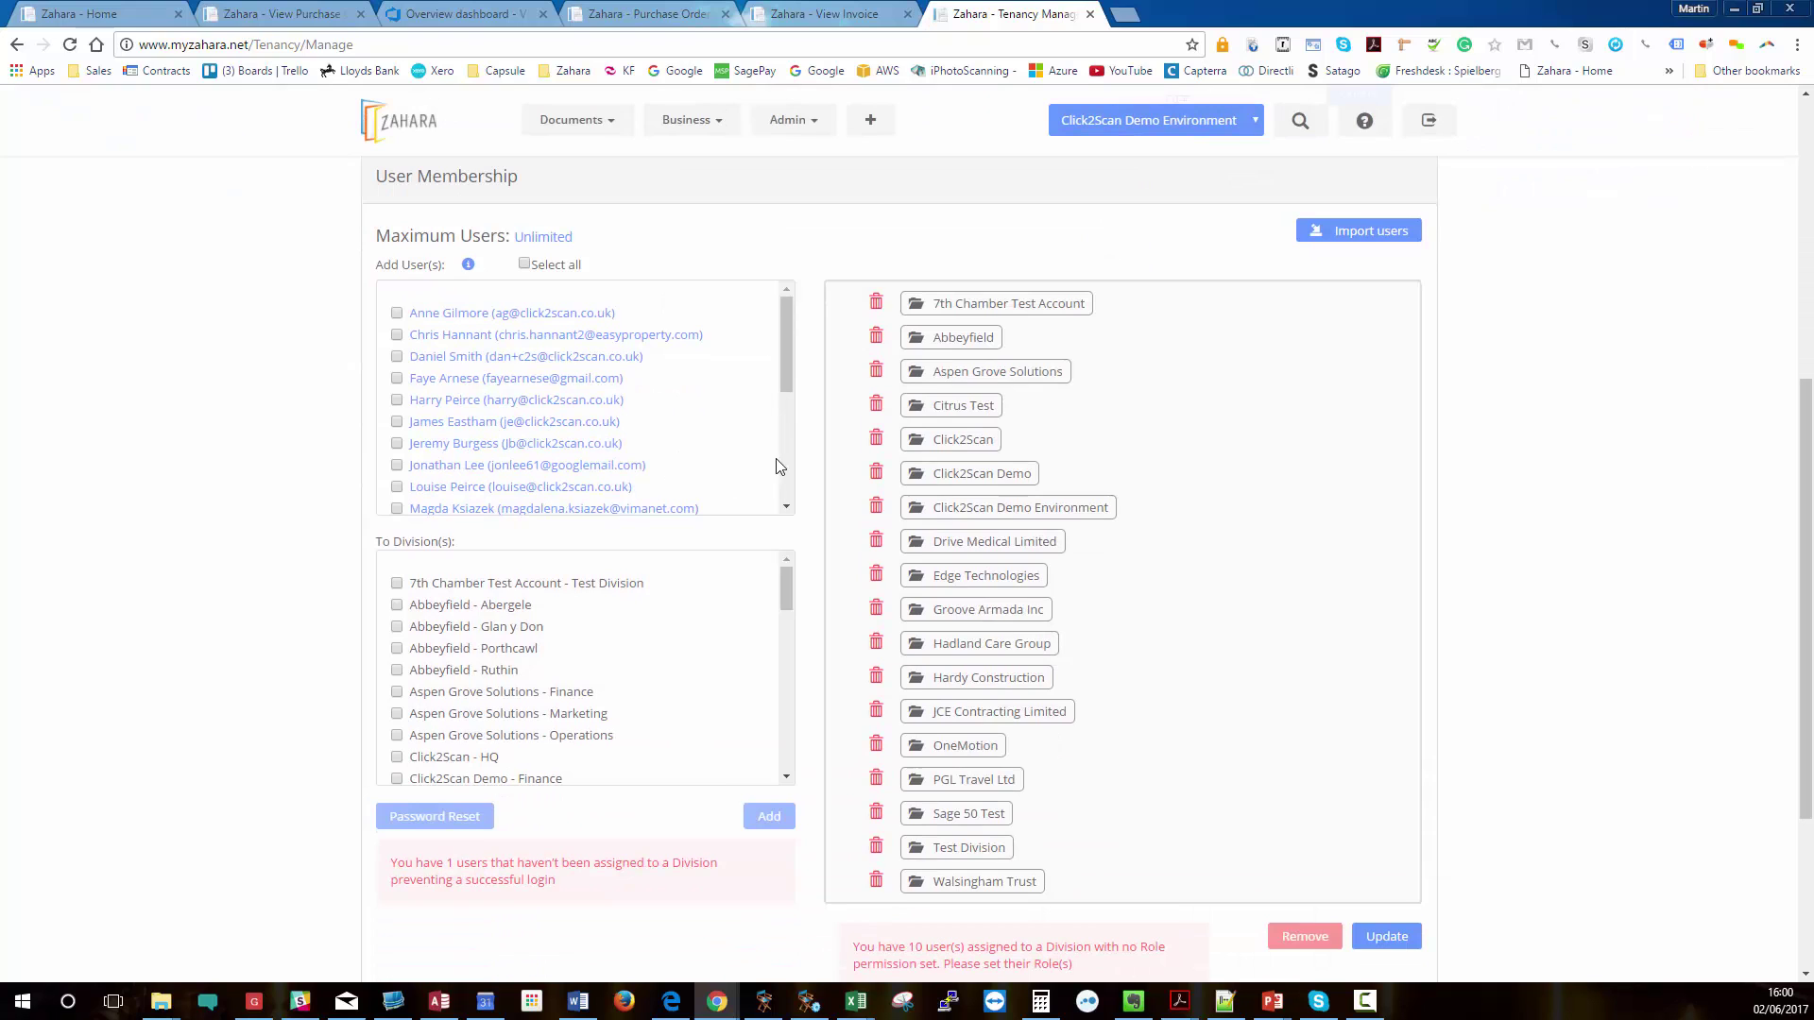
left_click(475, 379)
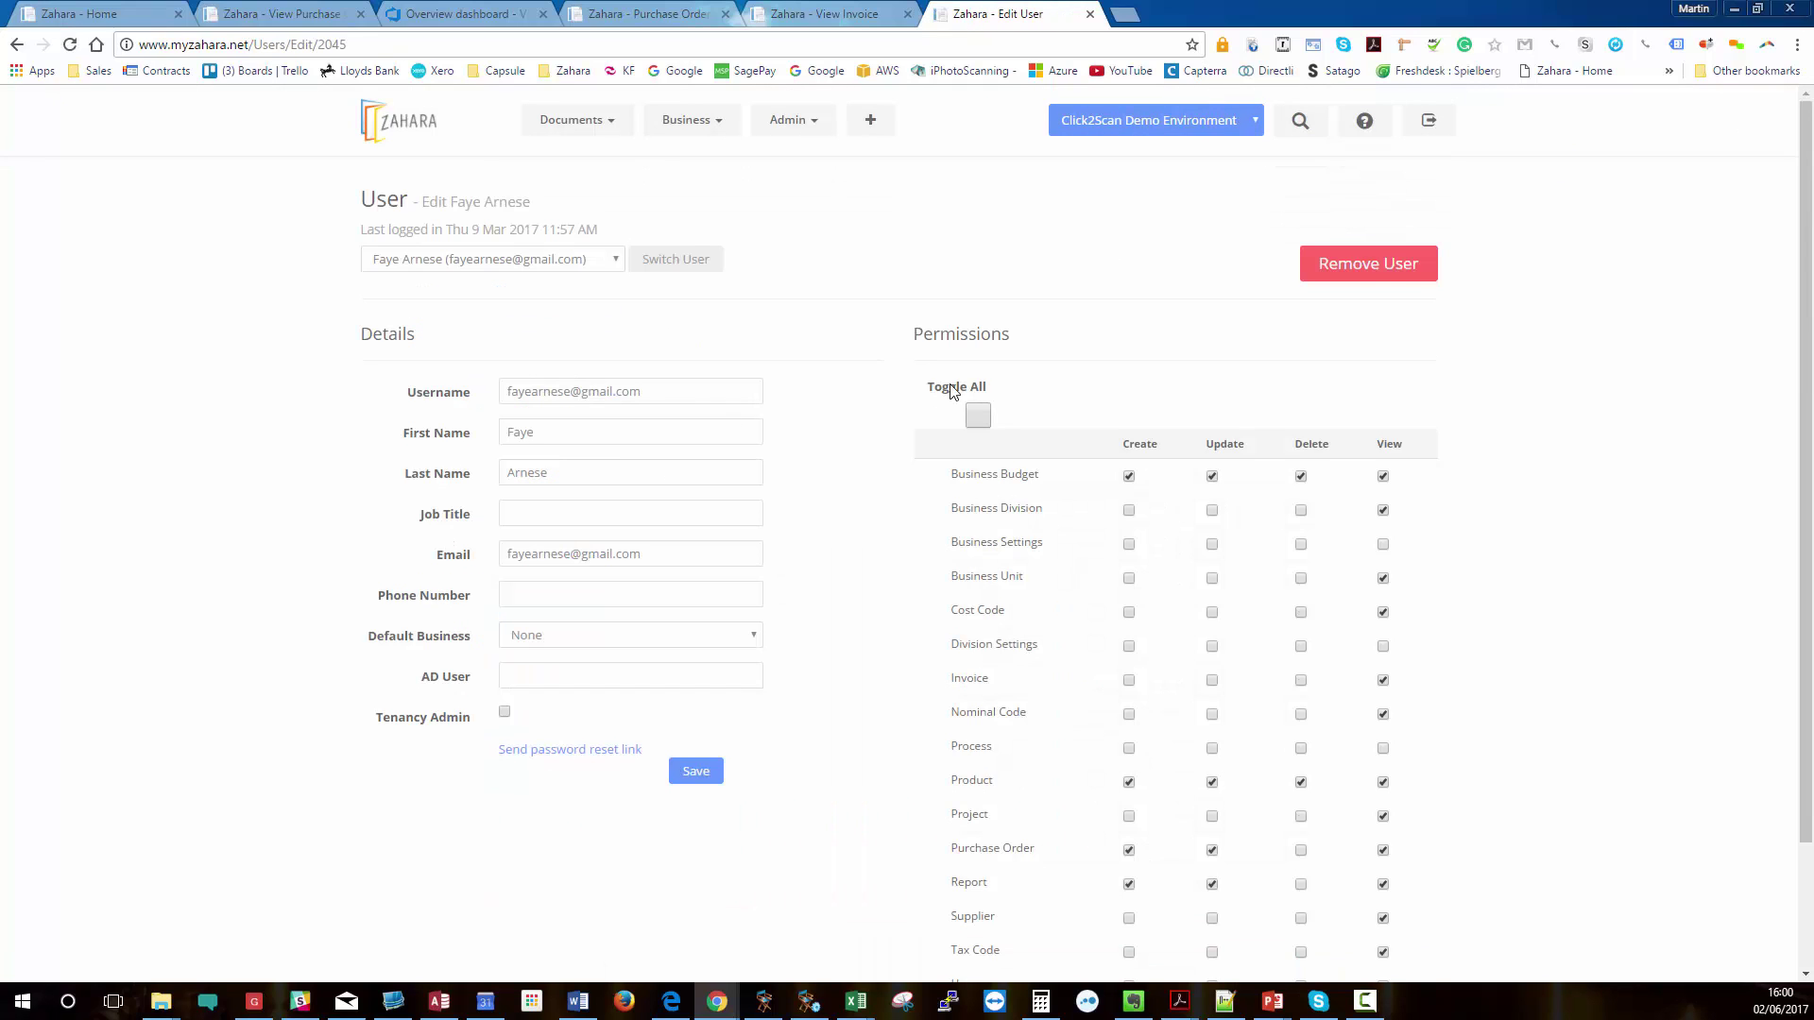
scroll(955, 394, "down", 3)
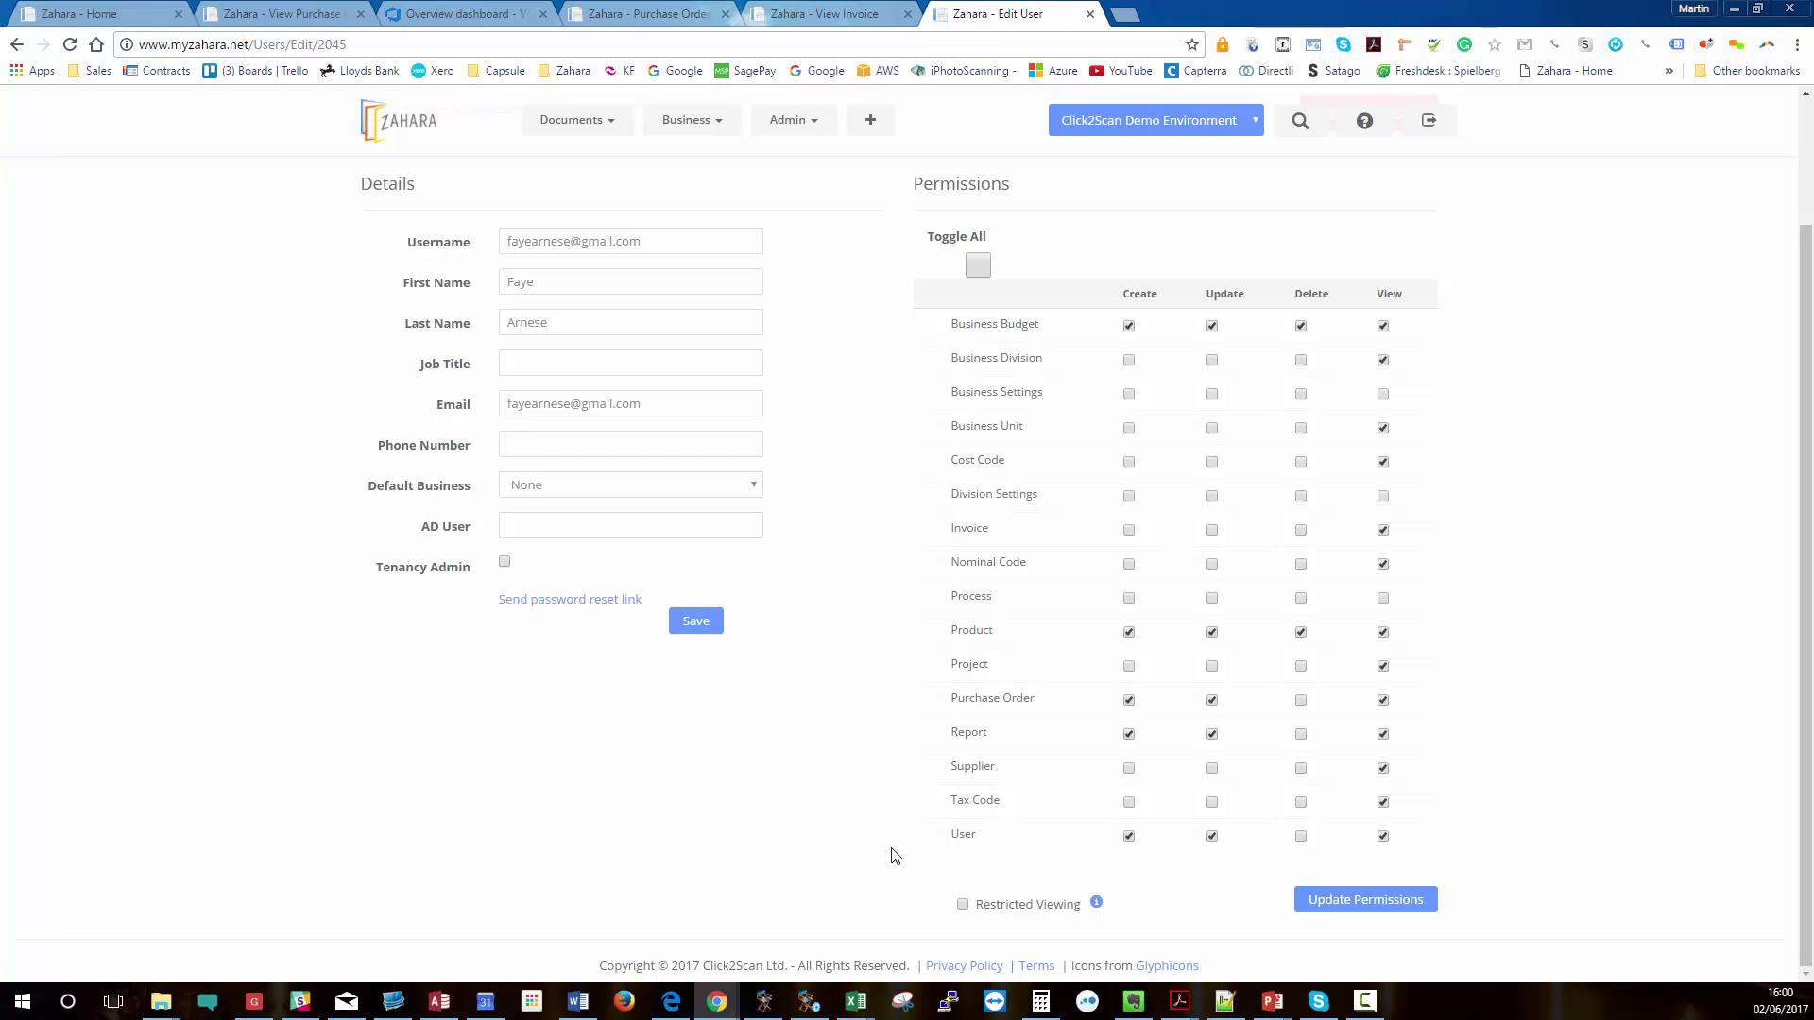
scroll(895, 853, "up", 2)
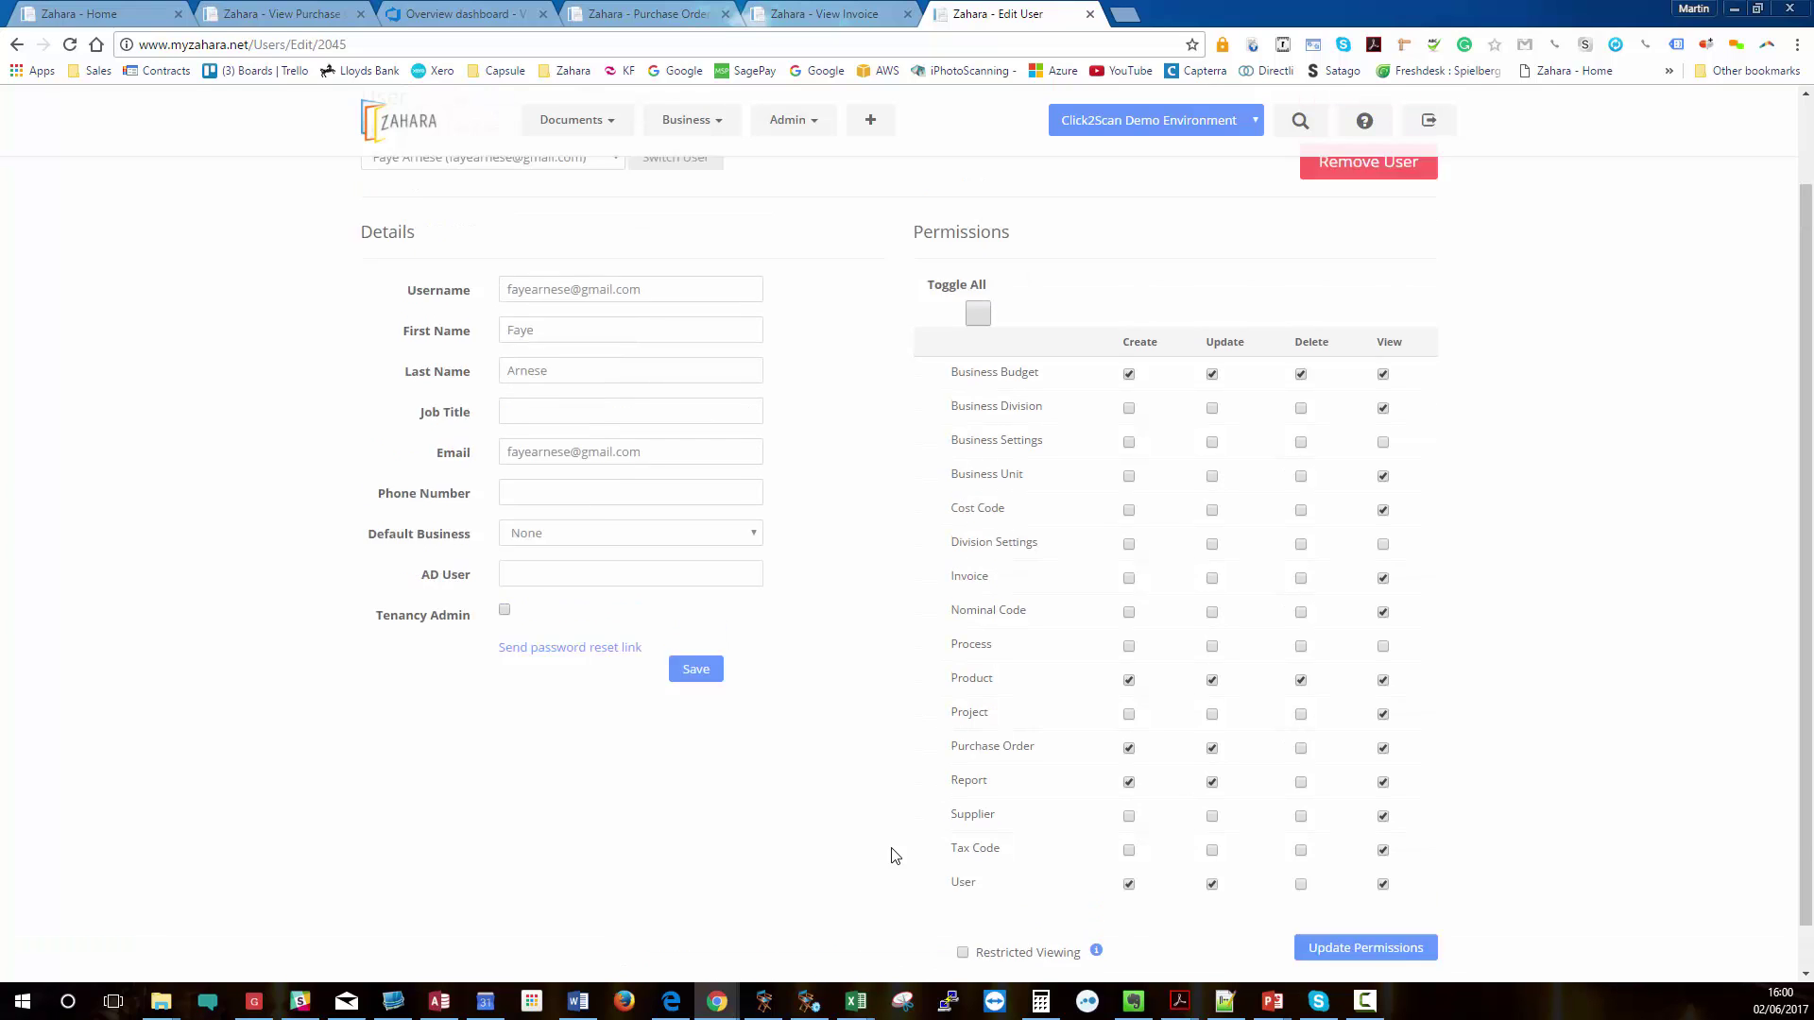
Look over the business, admin and document areas once more and leave the user's record.
left_click(659, 119)
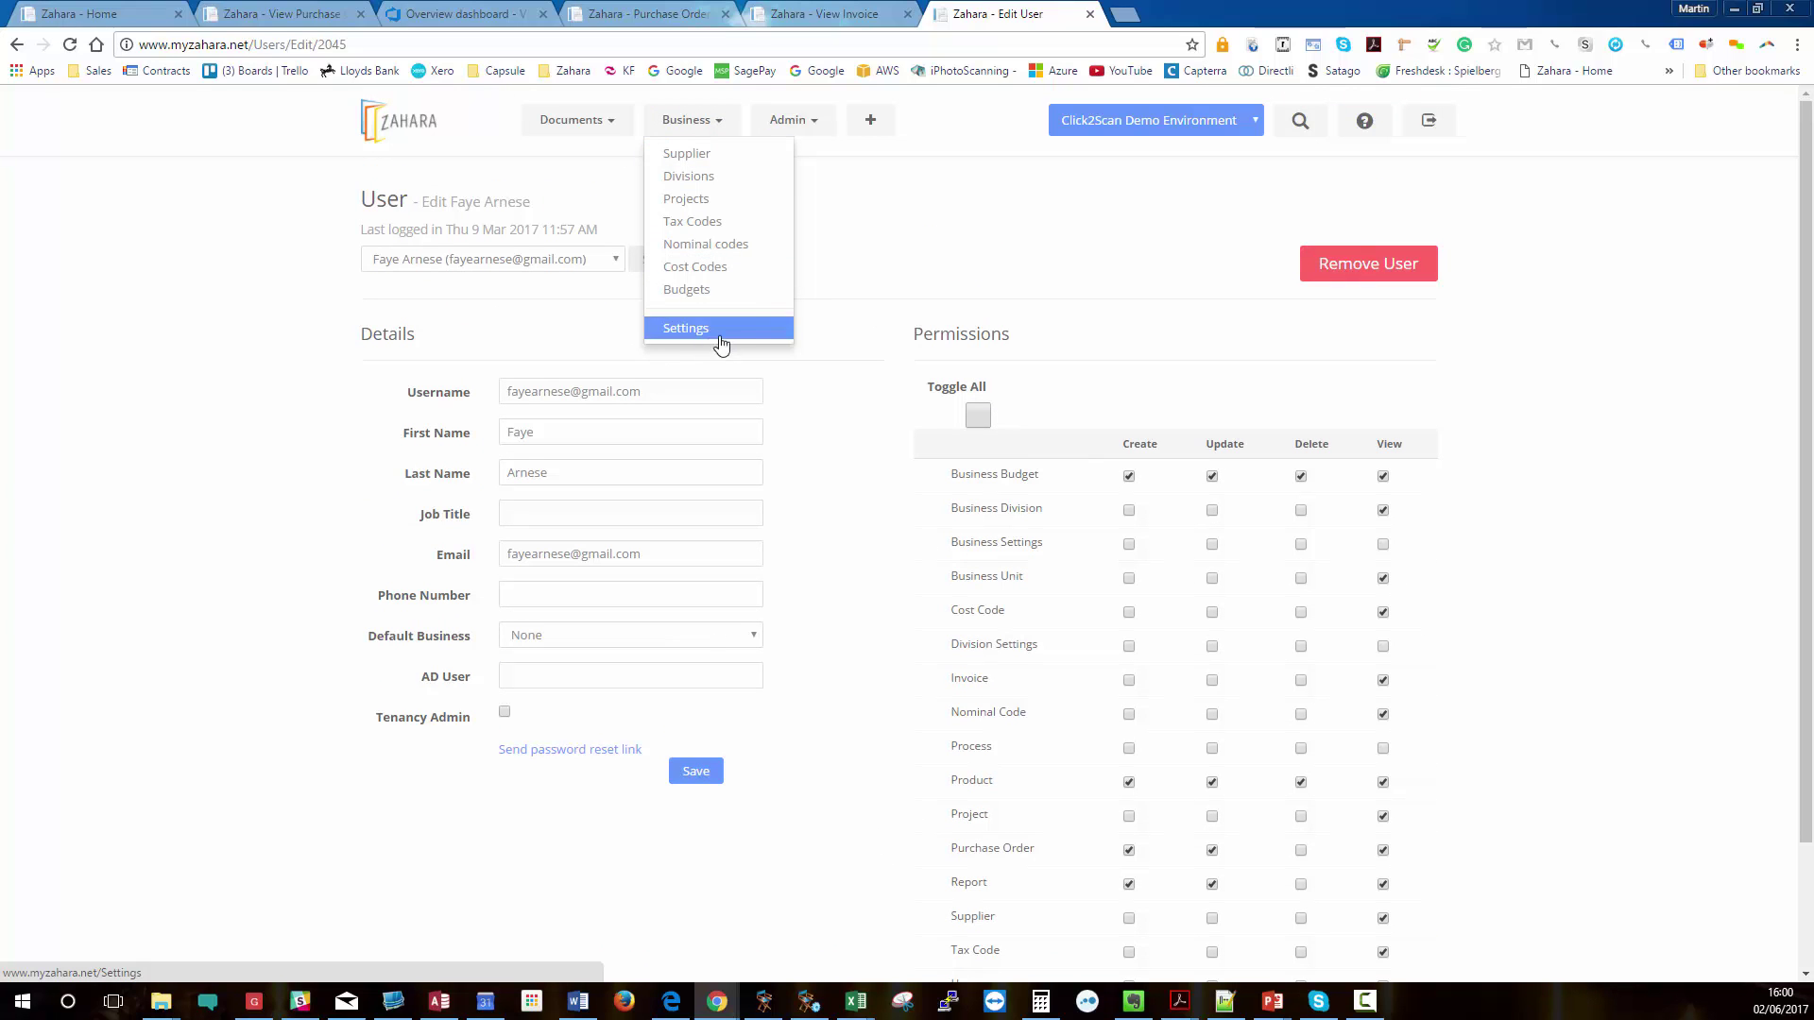
mouse_move(789, 120)
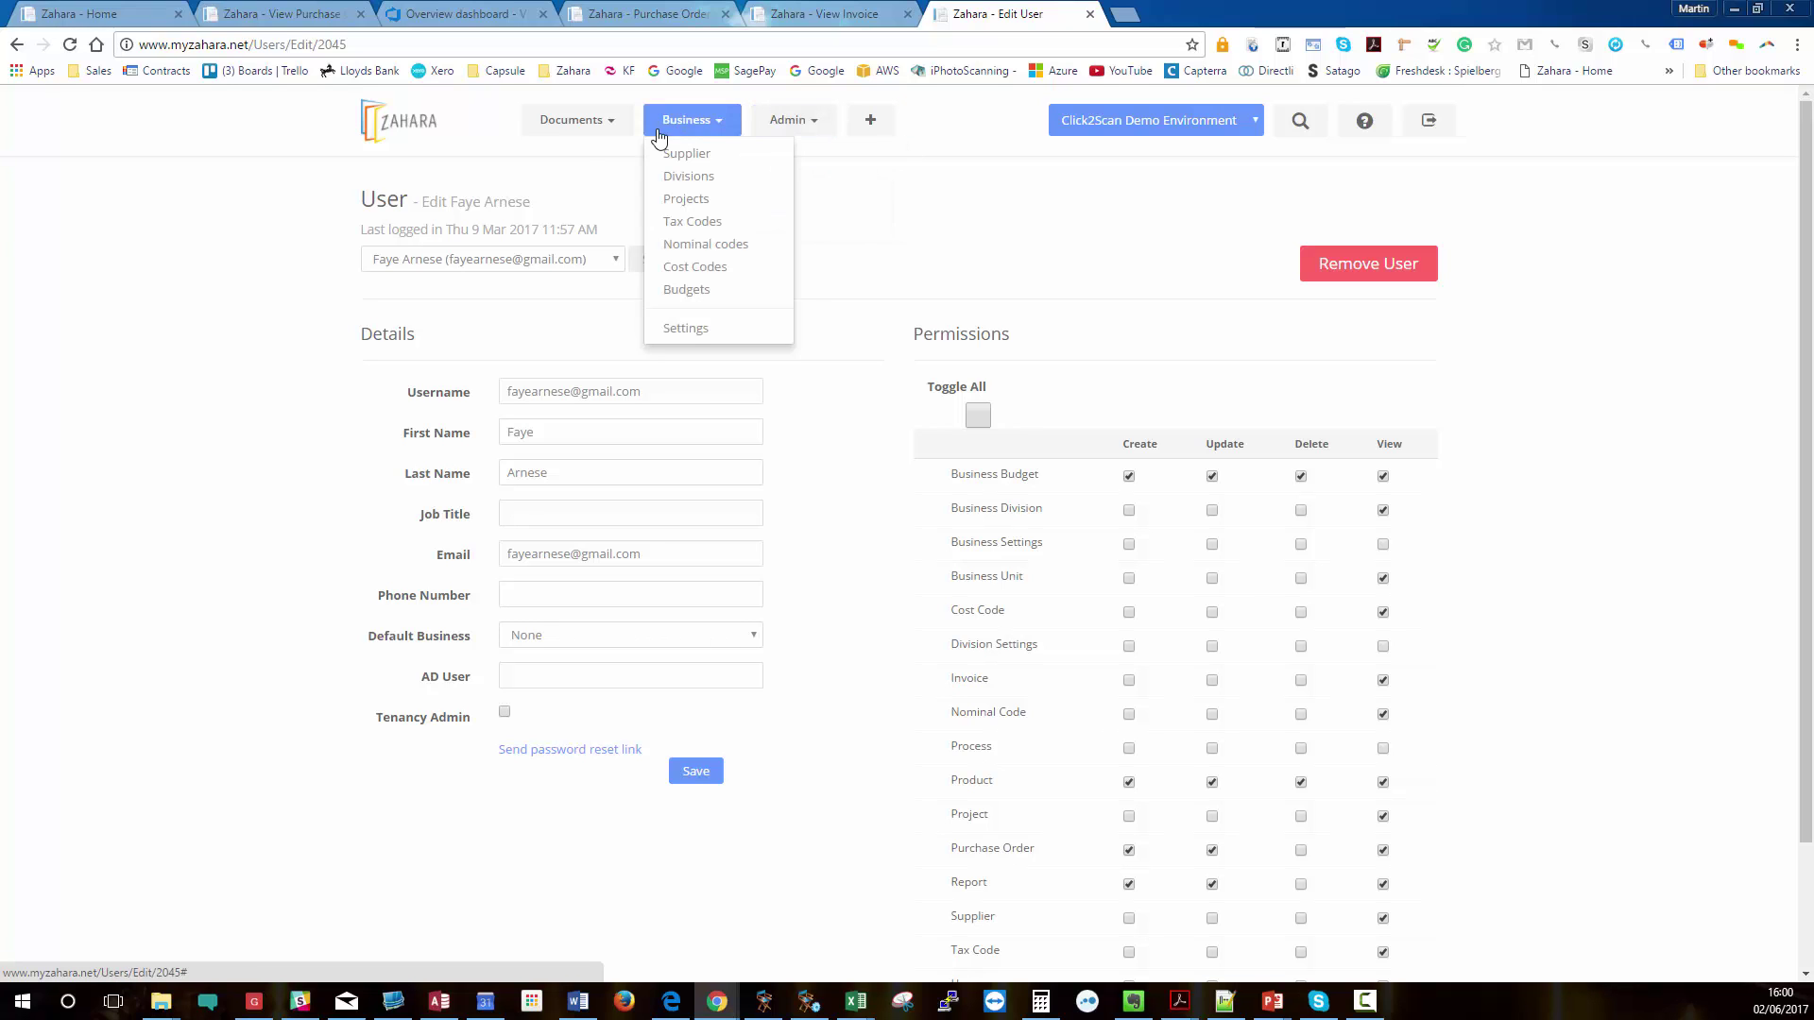
mouse_move(578, 127)
left_click(580, 163)
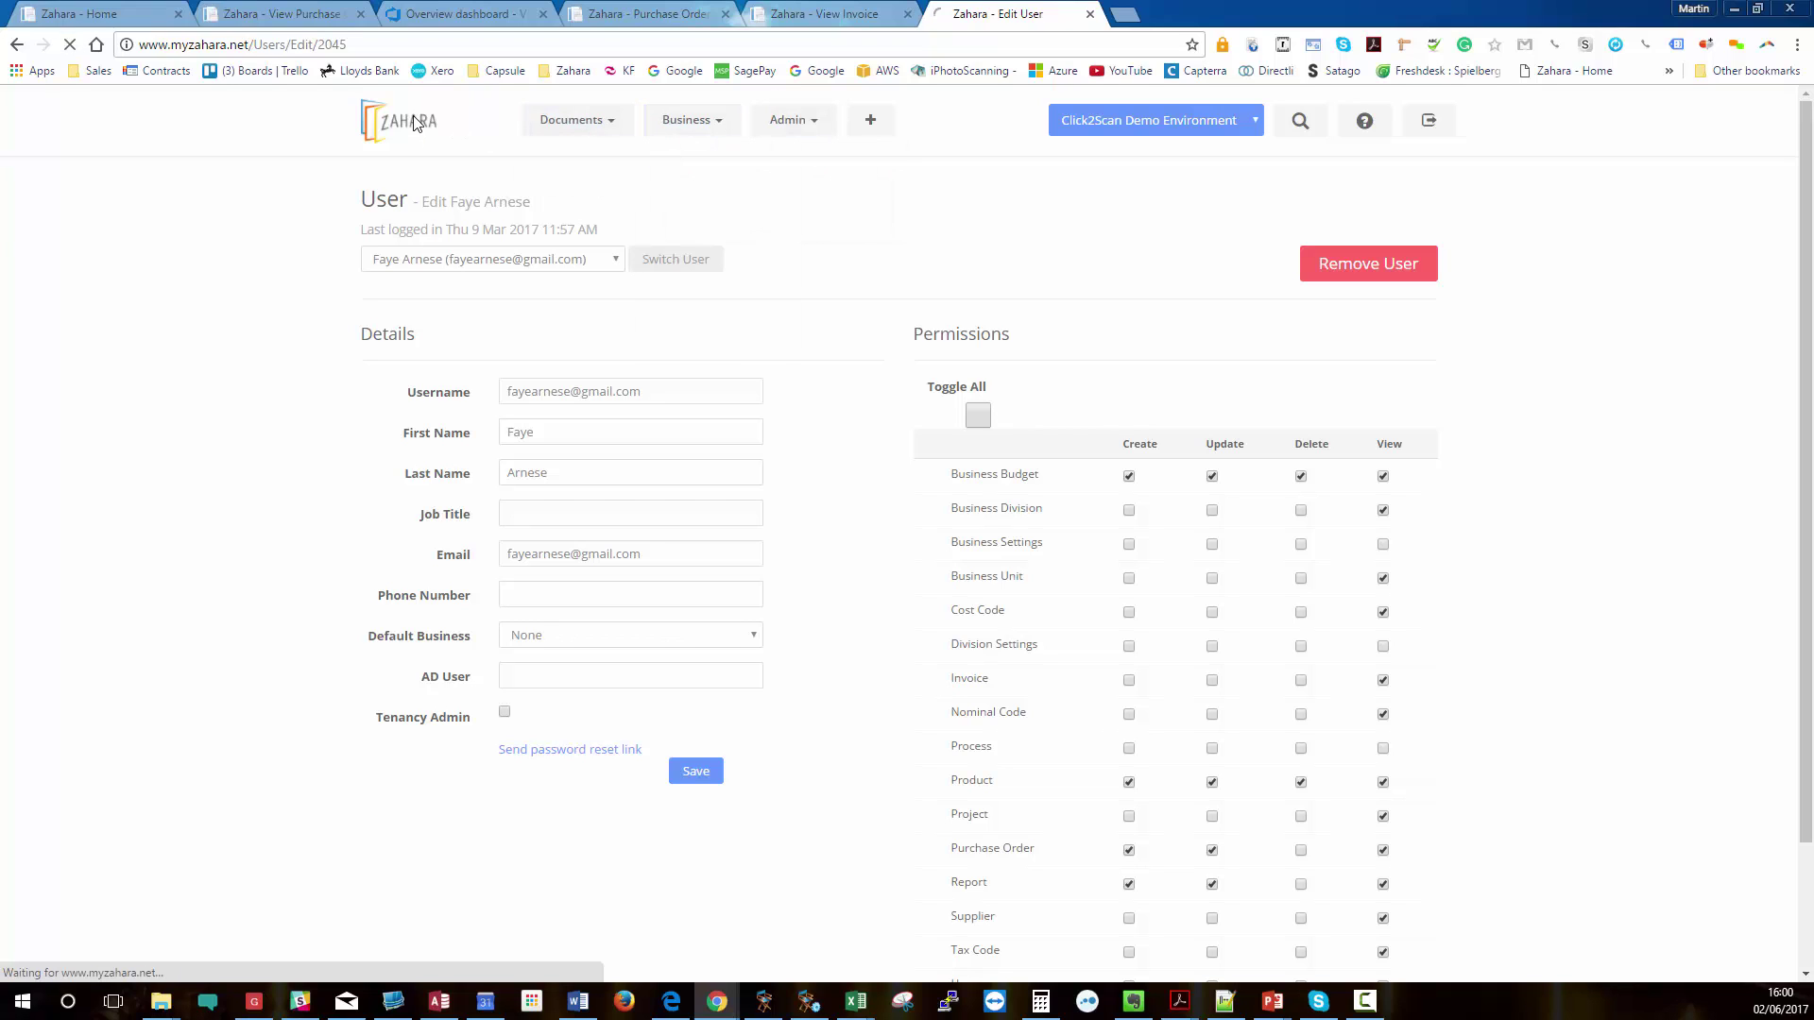